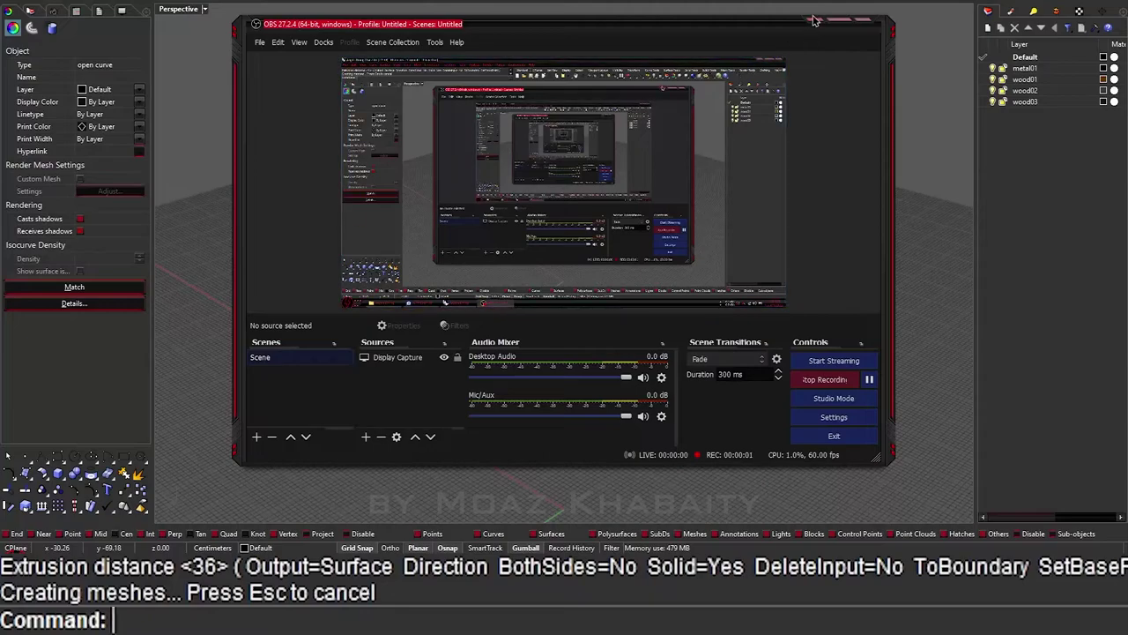
# Step: Hide the OBS window and undo the last steps, including the seat extrusion join
pyautogui.click(814, 17)
pyautogui.hotkey('ctrl', 'z')
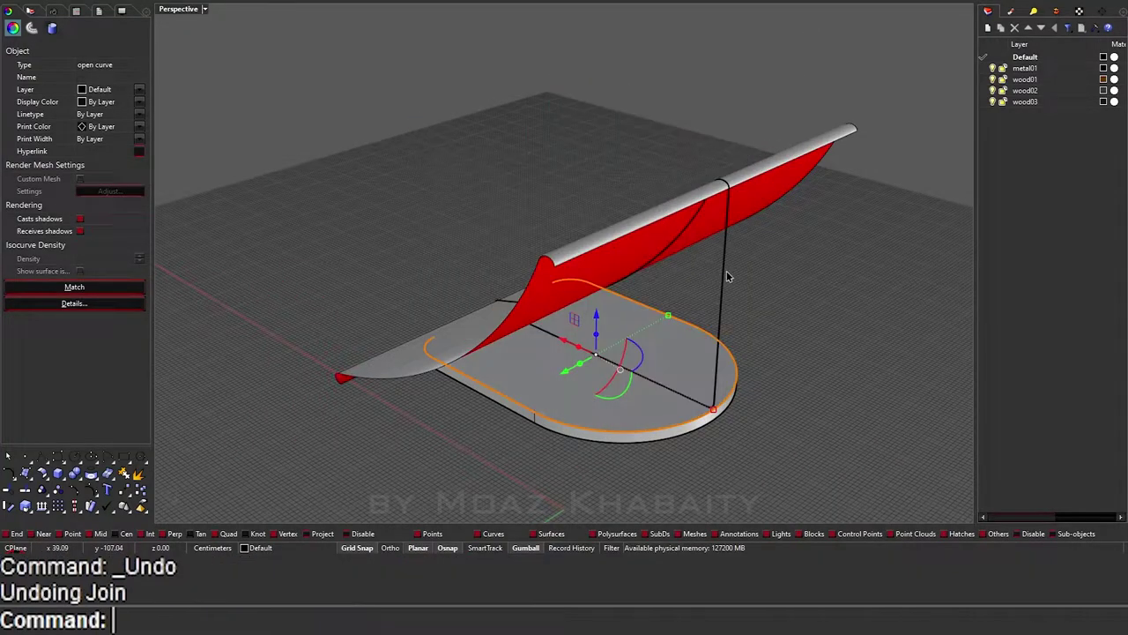
pyautogui.hotkey('ctrl', 'z')
pyautogui.hotkey('ctrl', 'z')
pyautogui.hotkey('ctrl', 'z')
pyautogui.hotkey('ctrl', 'z')
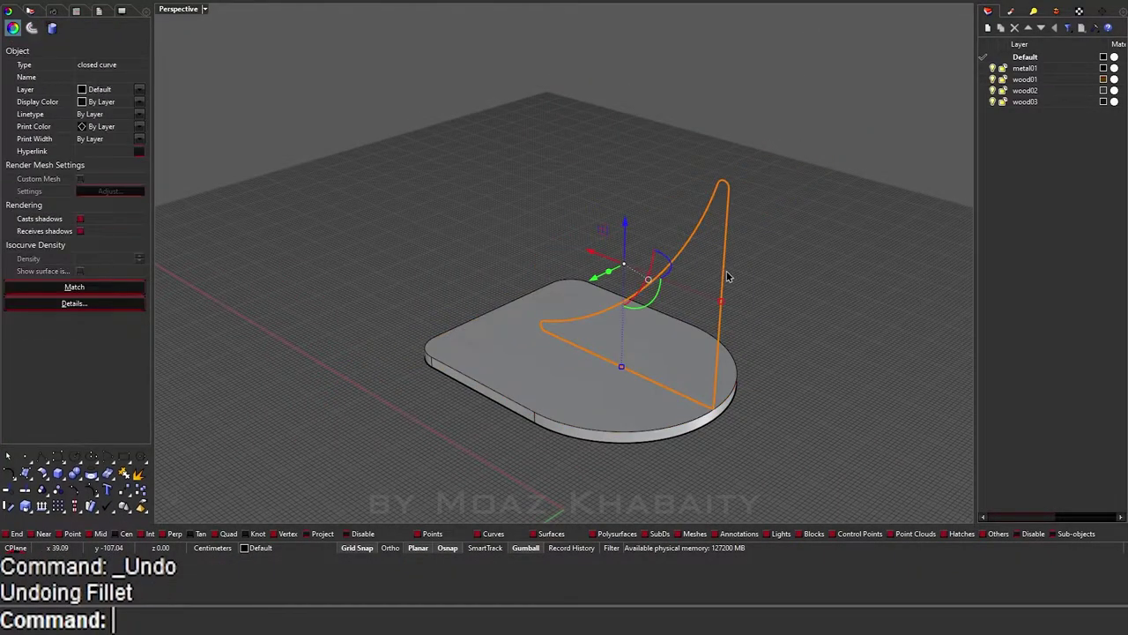
pyautogui.hotkey('ctrl', 'z')
# Step: Undo the profile scaling, fillets, moves, trims and joins until the scene is empty
pyautogui.hotkey('ctrl', 'z')
pyautogui.hotkey('ctrl', 'z')
pyautogui.hotkey('ctrl', 'z')
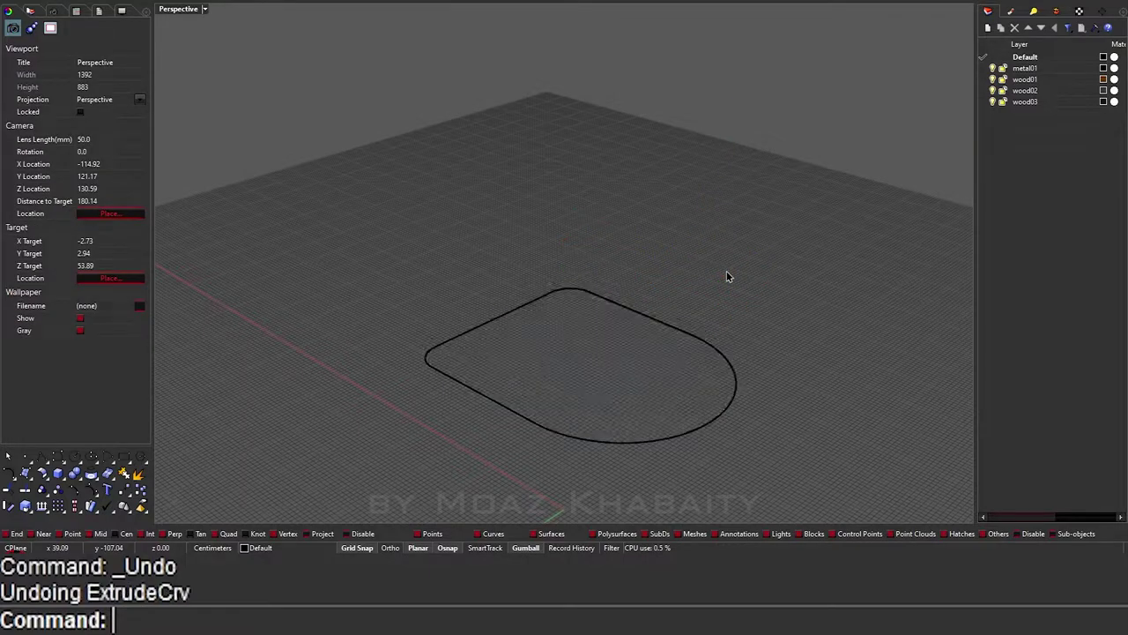
pyautogui.scroll(-3, 726, 270)
pyautogui.moveTo(726, 271)
pyautogui.mouseDown(button='right')
pyautogui.moveTo(706, 379)
pyautogui.moveTo(689, 342)
pyautogui.moveTo(746, 403)
pyautogui.moveTo(731, 323)
pyautogui.mouseUp(button='right')
pyautogui.hotkey('ctrl', 'z')
pyautogui.press('Escape')
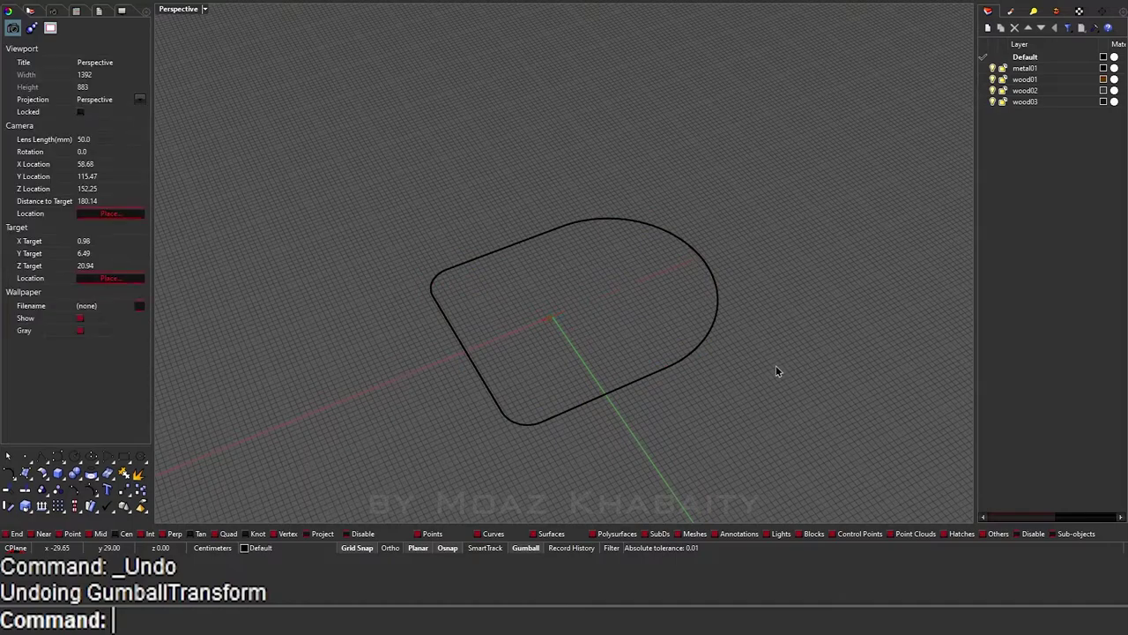
pyautogui.hotkey('ctrl', 'z')
pyautogui.hotkey('ctrl', 'z')
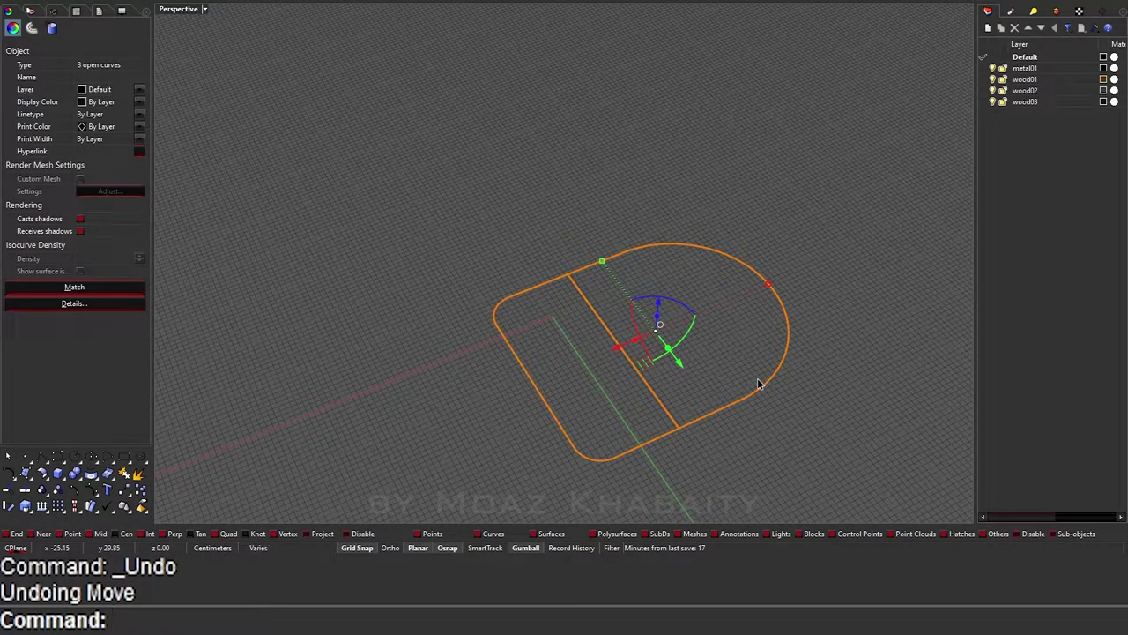
pyautogui.hotkey('ctrl', 'z')
pyautogui.hotkey('ctrl', 'z')
pyautogui.hotkey('ctrl', 'z')
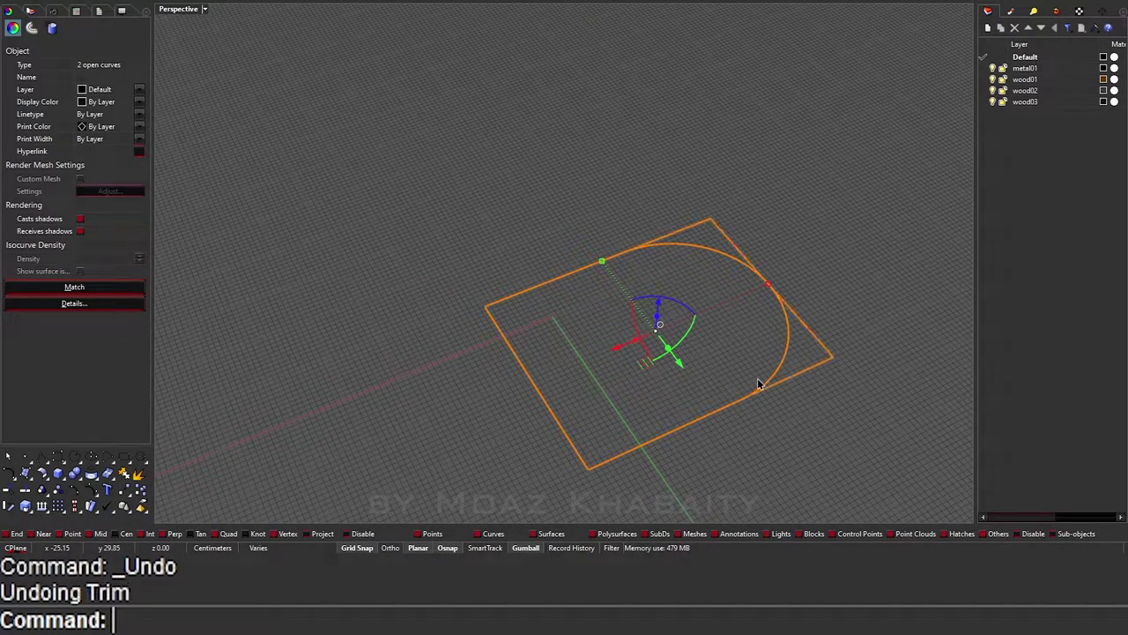
pyautogui.hotkey('ctrl', 'z')
pyautogui.hotkey('ctrl', 'z')
pyautogui.hotkey('ctrl', 'z')
pyautogui.hotkey('ctrl', 'z')
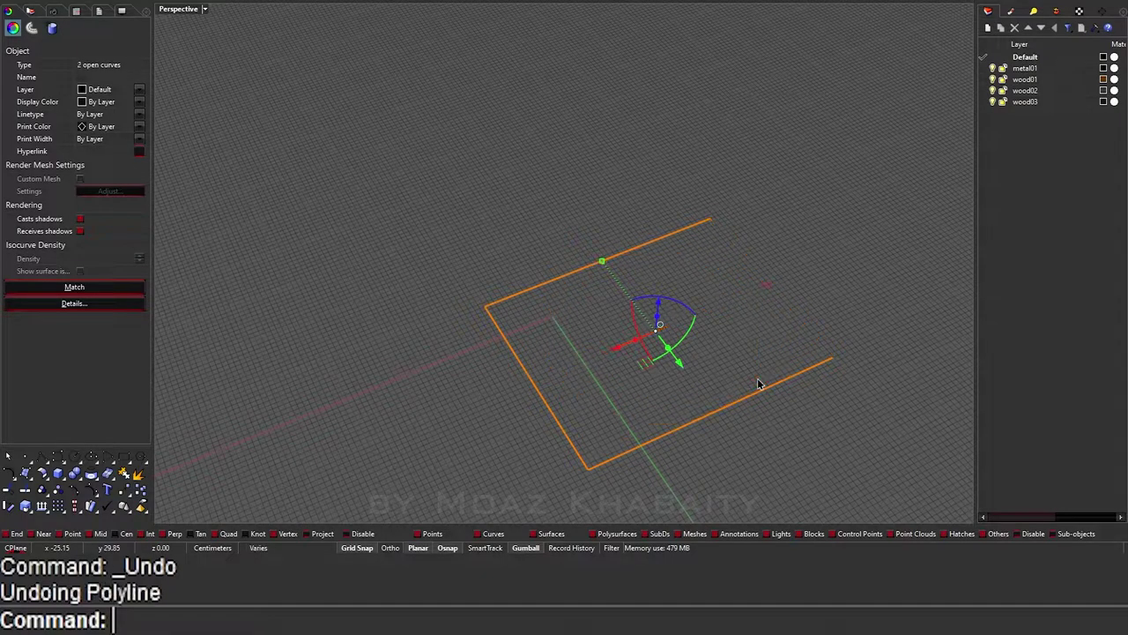
pyautogui.hotkey('ctrl', 'z')
pyautogui.moveTo(757, 384)
pyautogui.mouseDown(button='right')
pyautogui.moveTo(746, 315)
pyautogui.moveTo(779, 323)
pyautogui.mouseUp(button='right')
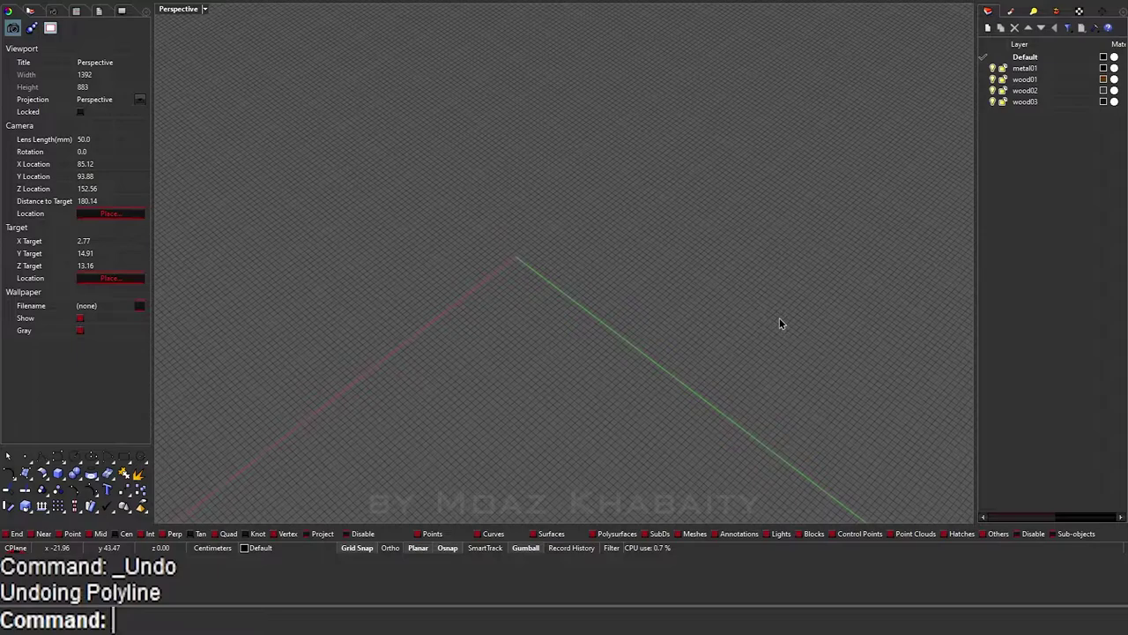
# Step: Redo the rectangle, circle, trims and moves forming the rounded base outline
pyautogui.hotkey('ctrl', 'y')
pyautogui.hotkey('ctrl', 'y')
pyautogui.hotkey('ctrl', 'y')
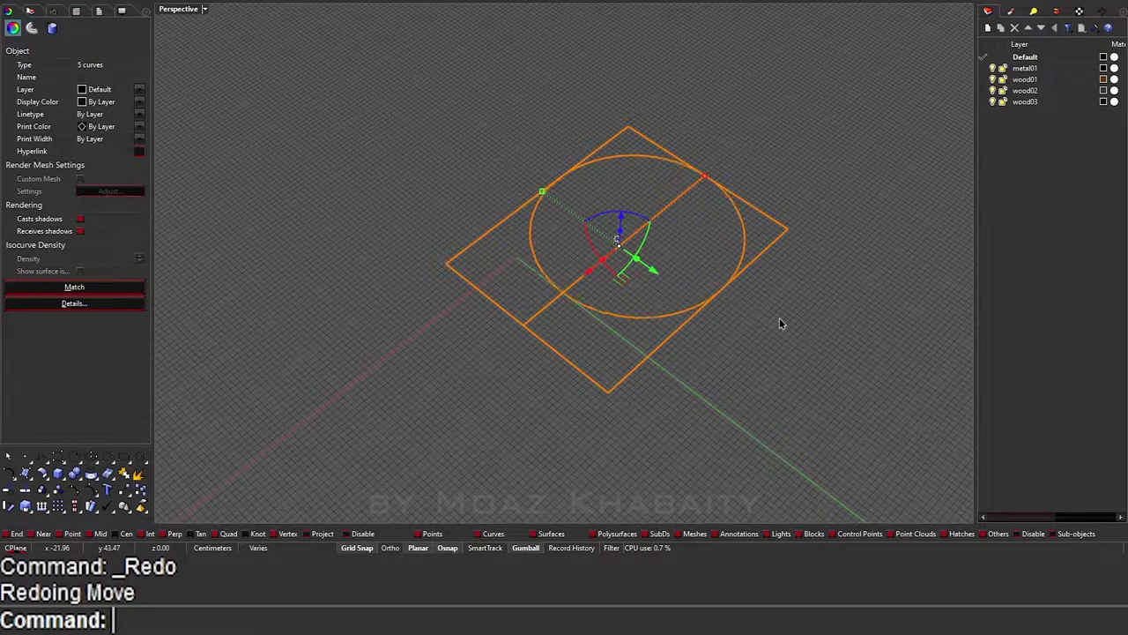
pyautogui.hotkey('ctrl', 'y')
pyautogui.hotkey('ctrl', 'y')
pyautogui.hotkey('ctrl', 'y')
pyautogui.hotkey('ctrl', 'y')
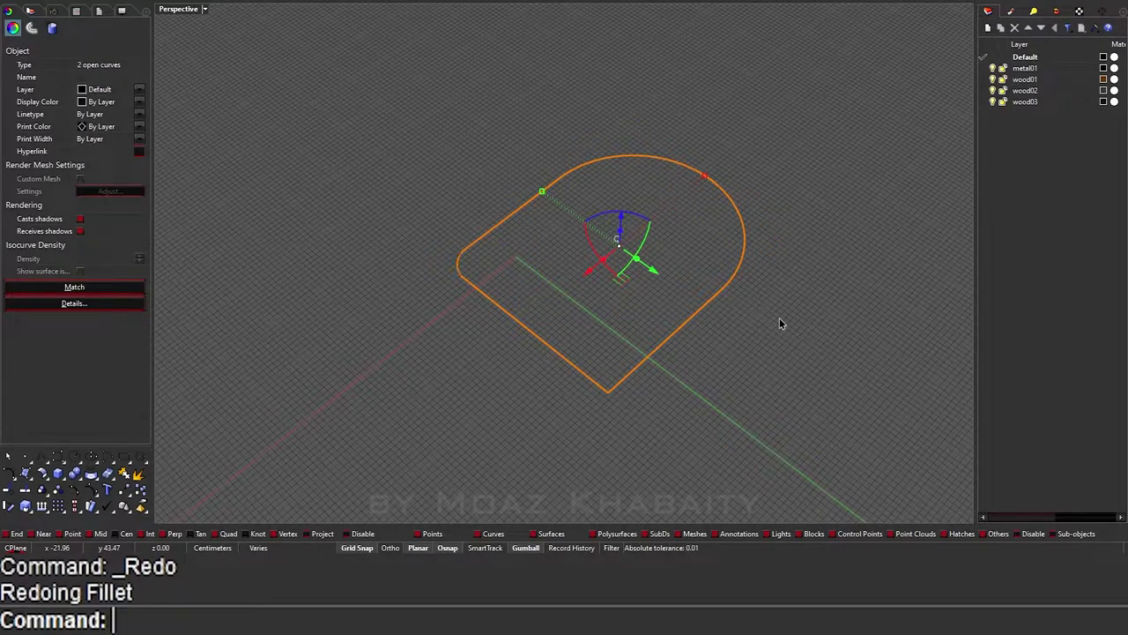
pyautogui.hotkey('ctrl', 'y')
pyautogui.hotkey('ctrl', 'y')
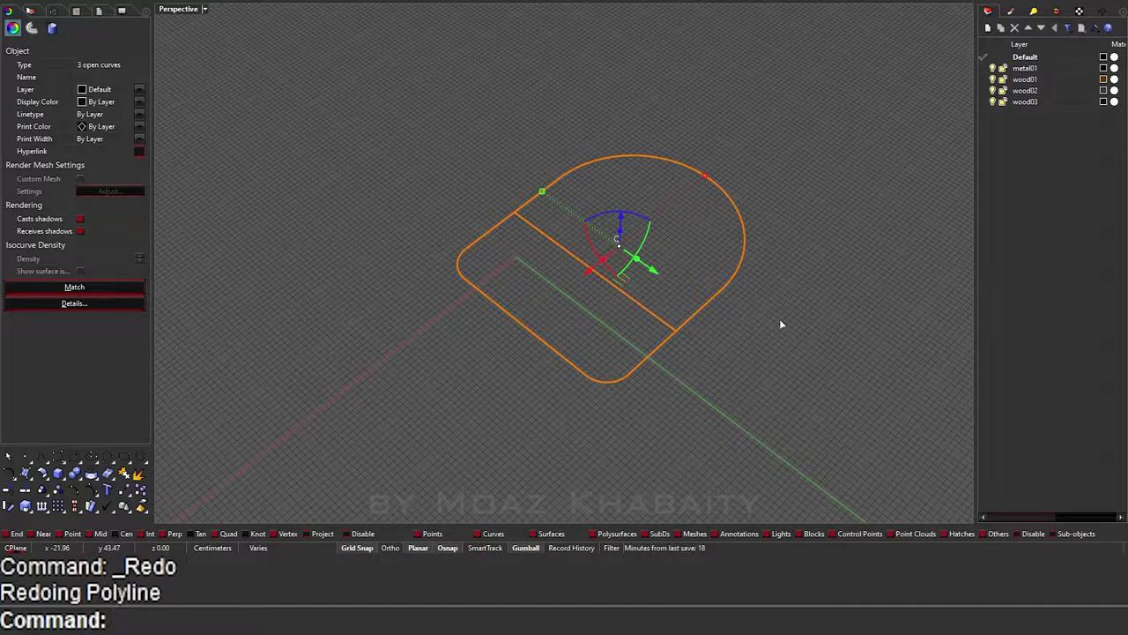
pyautogui.hotkey('ctrl', 'y')
pyautogui.hotkey('ctrl', 'y')
pyautogui.hotkey('ctrl', 'y')
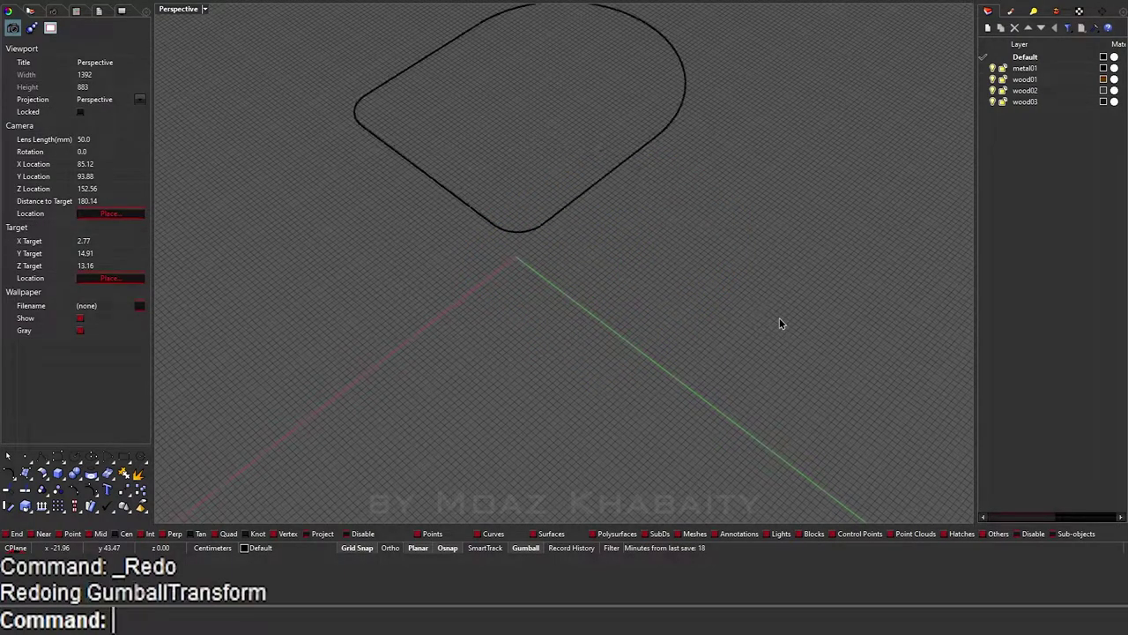
pyautogui.moveTo(780, 324); pyautogui.dragTo(718, 307, button='right')
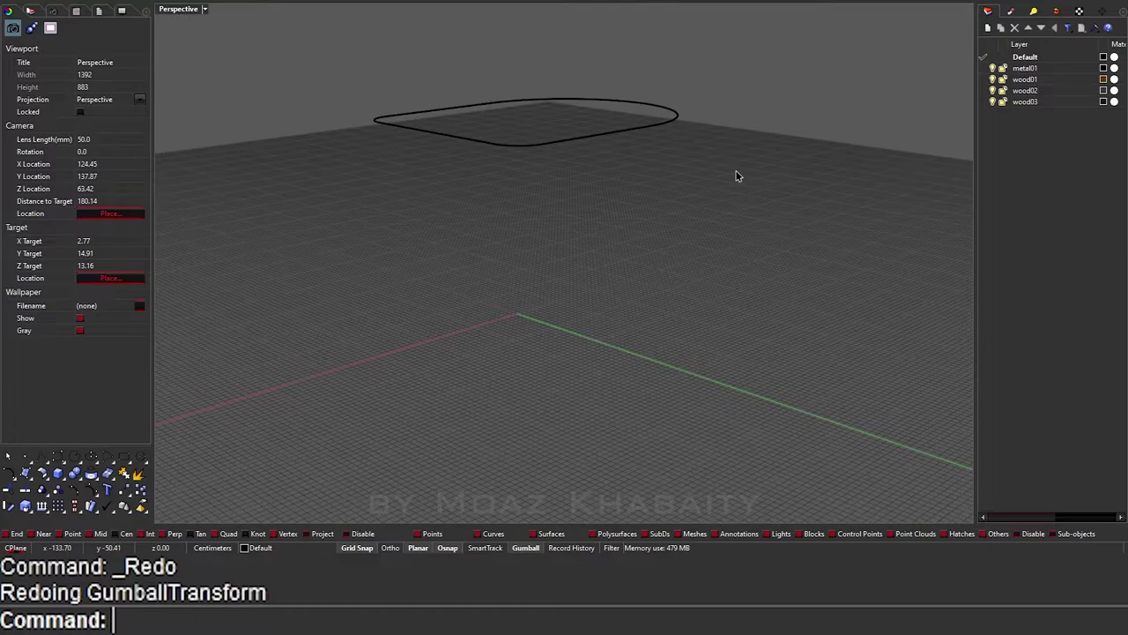
# Step: Redo the slab extrusion, dividing curve, vertical line, and the filleted, scaled profile curve
pyautogui.hotkey('ctrl', 'y')
pyautogui.hotkey('ctrl', 'y')
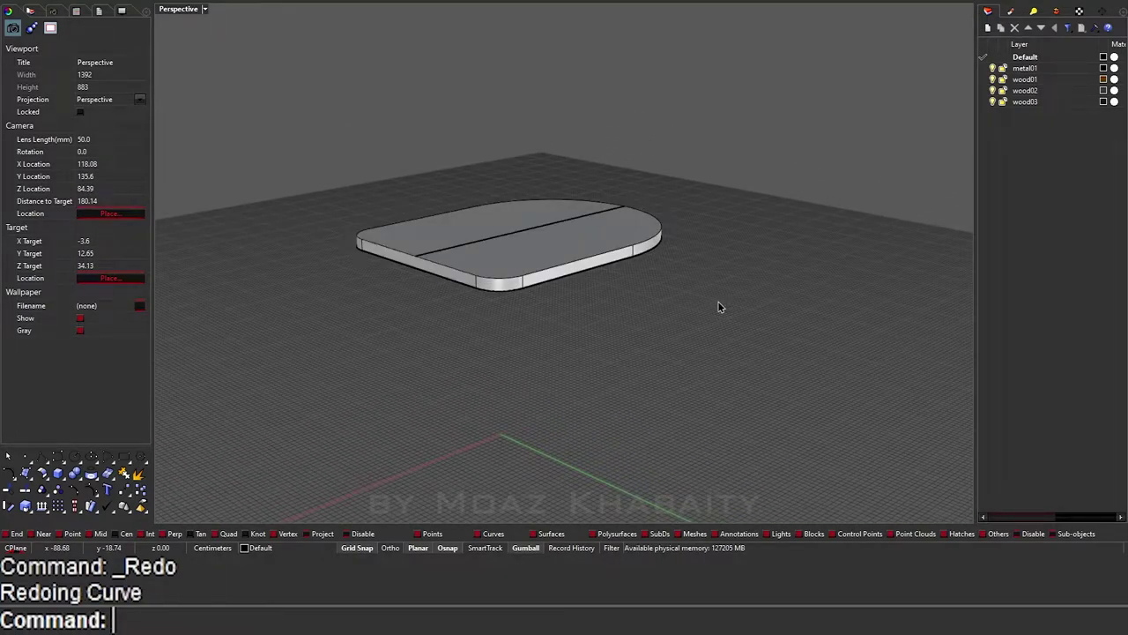
pyautogui.hotkey('ctrl', 'y')
pyautogui.moveTo(718, 306)
pyautogui.mouseDown(button='right')
pyautogui.moveTo(750, 353)
pyautogui.moveTo(738, 392)
pyautogui.mouseUp(button='right')
pyautogui.hotkey('ctrl', 'y')
pyautogui.hotkey('ctrl', 'y')
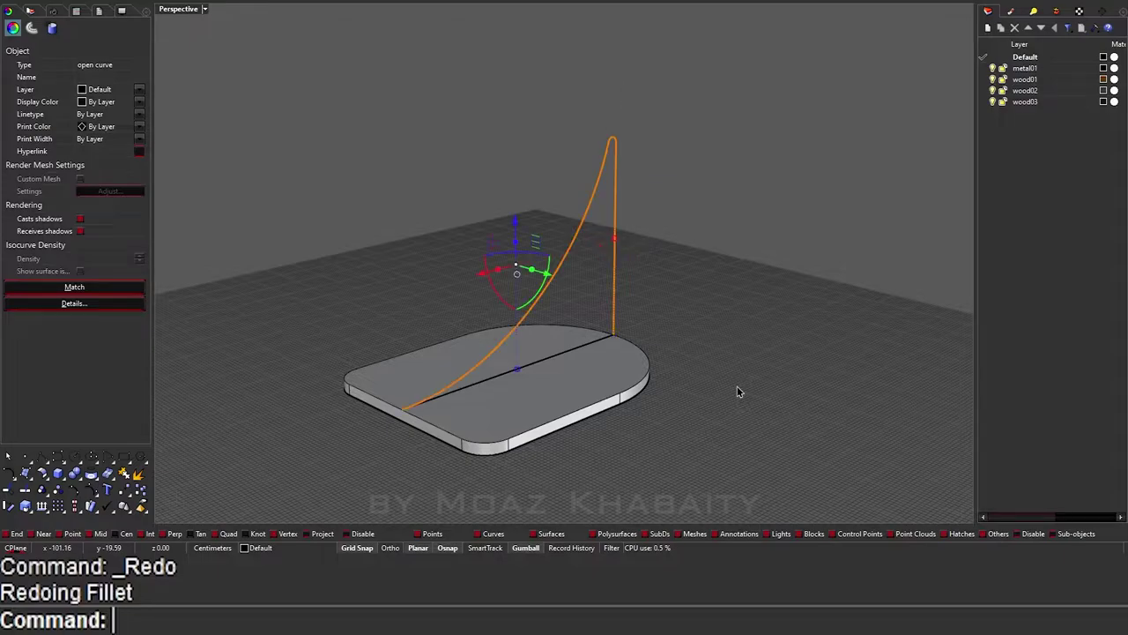
pyautogui.hotkey('ctrl', 'y')
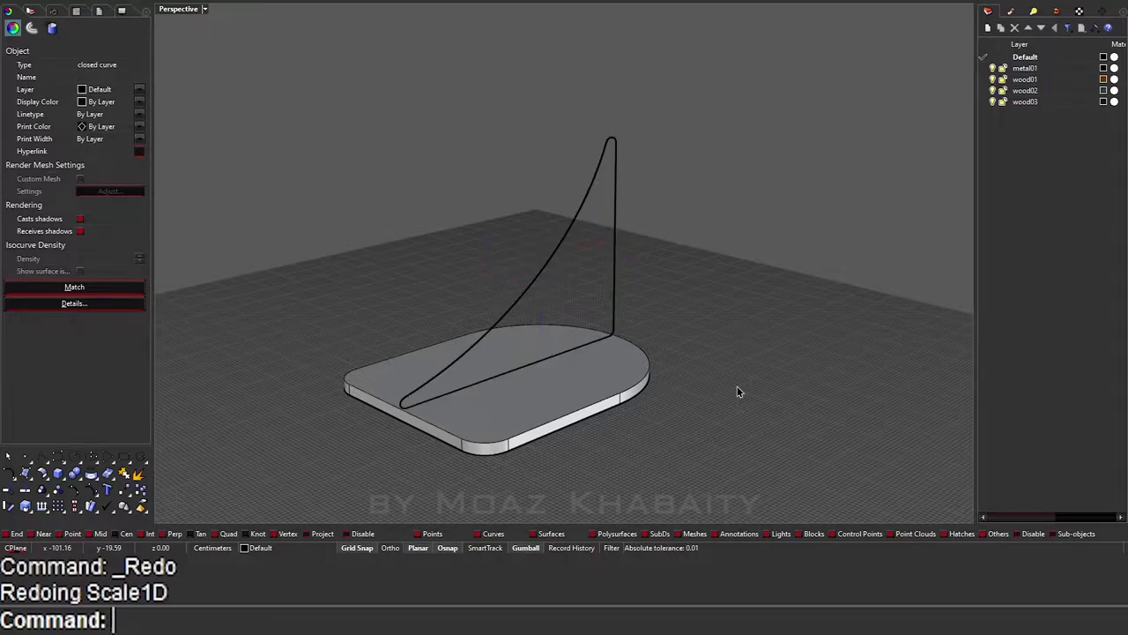
pyautogui.hotkey('ctrl', 'y')
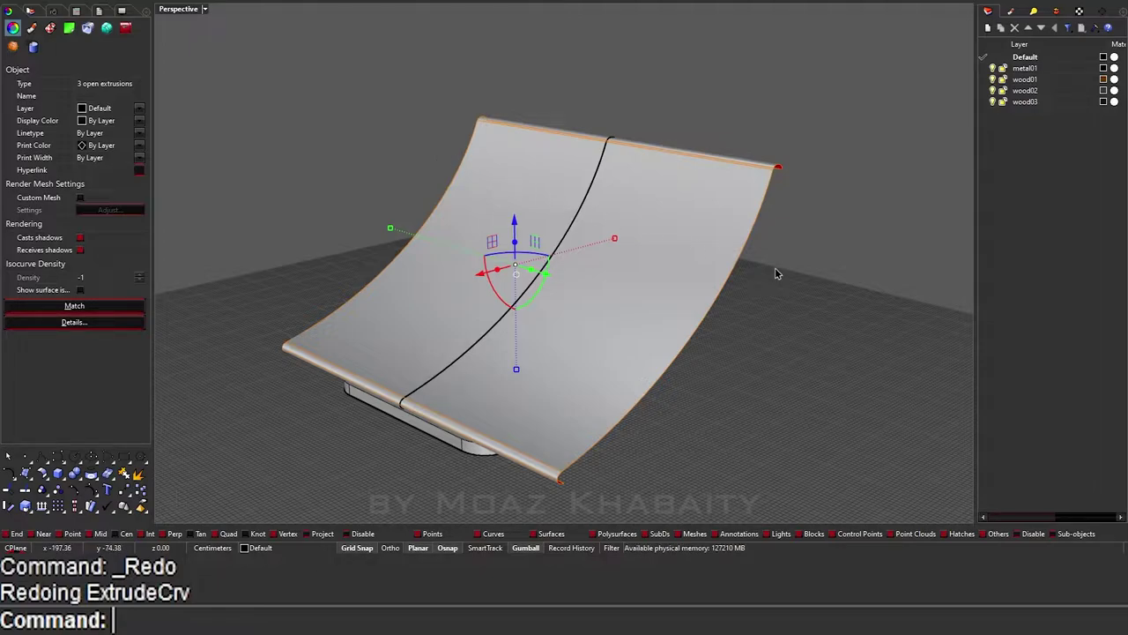
# Step: Redo joining the extrusions into one curved seat sheet and check its selection
pyautogui.hotkey('ctrl', 'y')
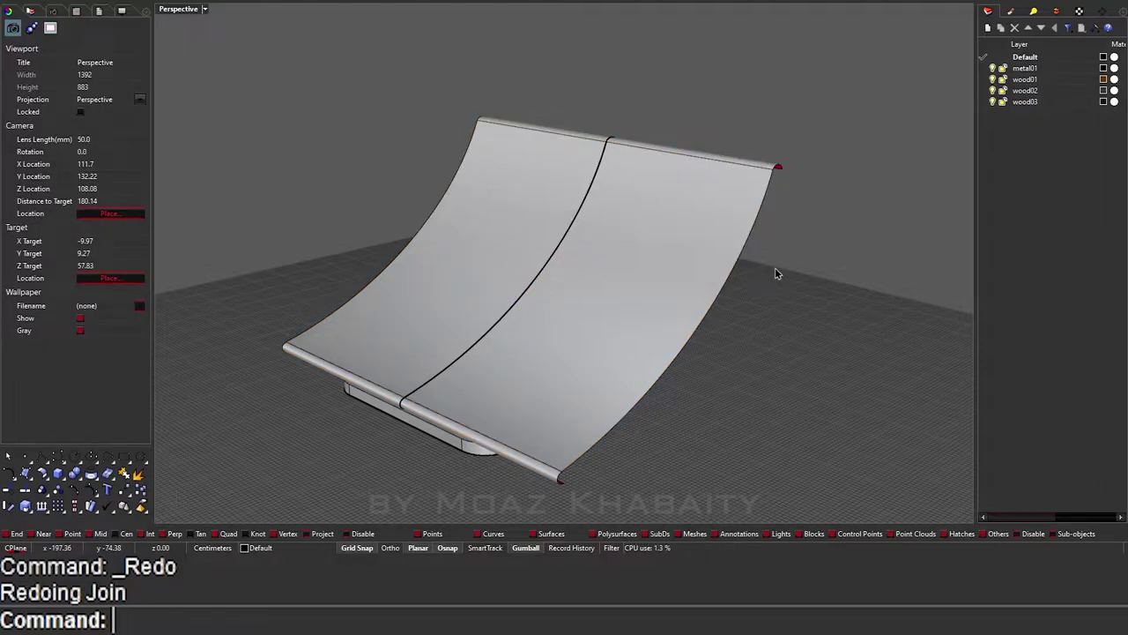
pyautogui.moveTo(776, 273)
pyautogui.mouseDown(button='right')
pyautogui.moveTo(811, 282)
pyautogui.moveTo(713, 269)
pyautogui.moveTo(797, 277)
pyautogui.mouseUp(button='right')
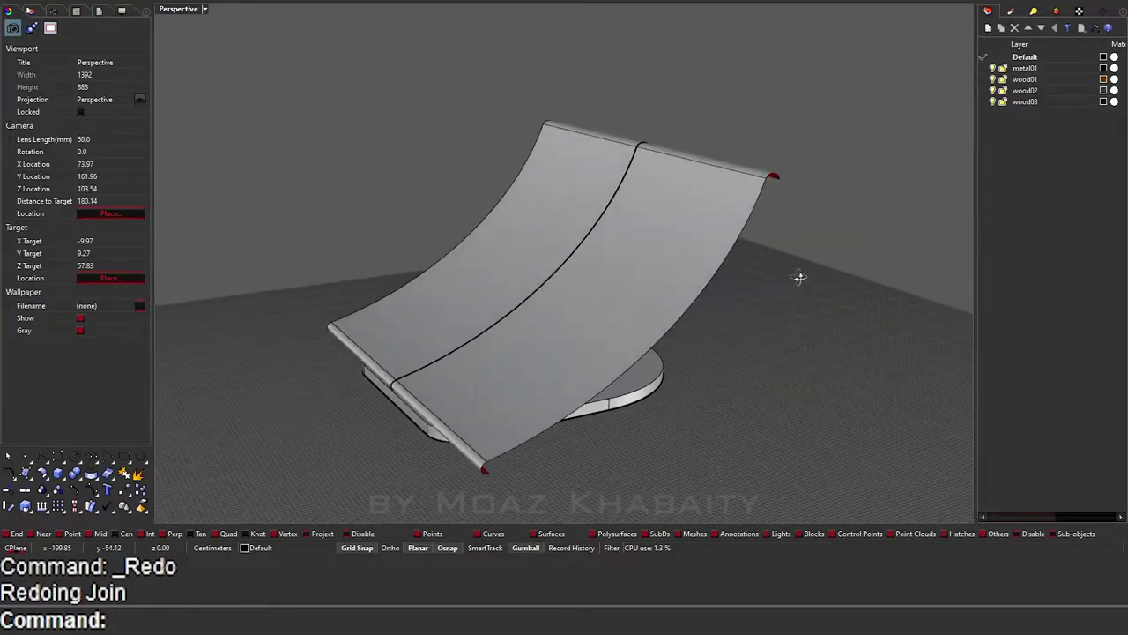
pyautogui.click(760, 175)
pyautogui.press('Escape')
pyautogui.click(724, 201)
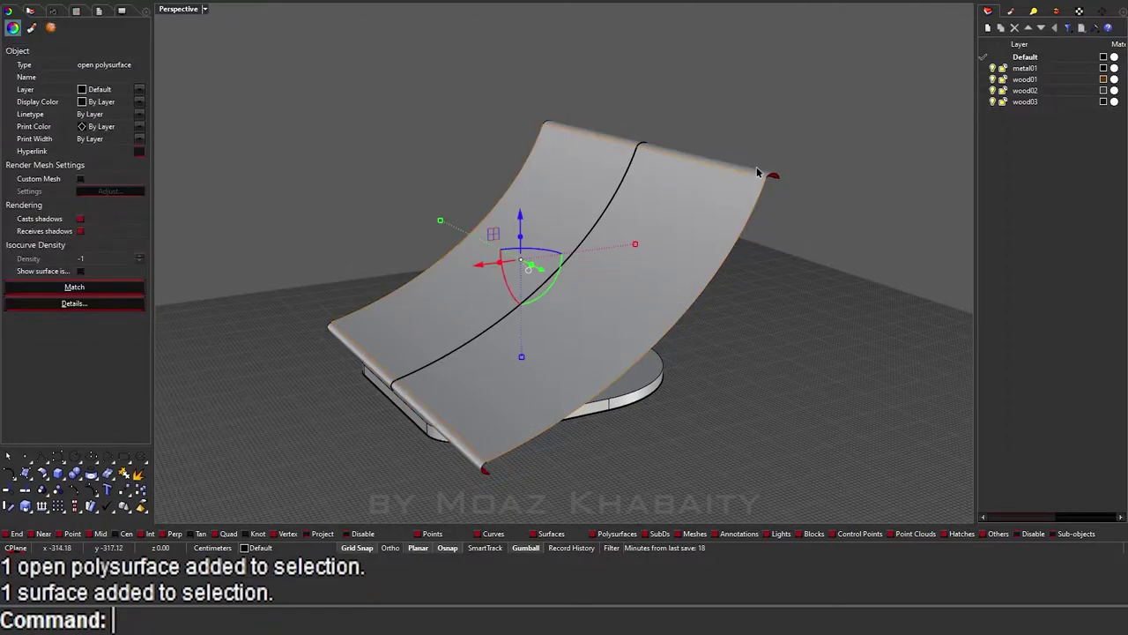
pyautogui.press('Escape')
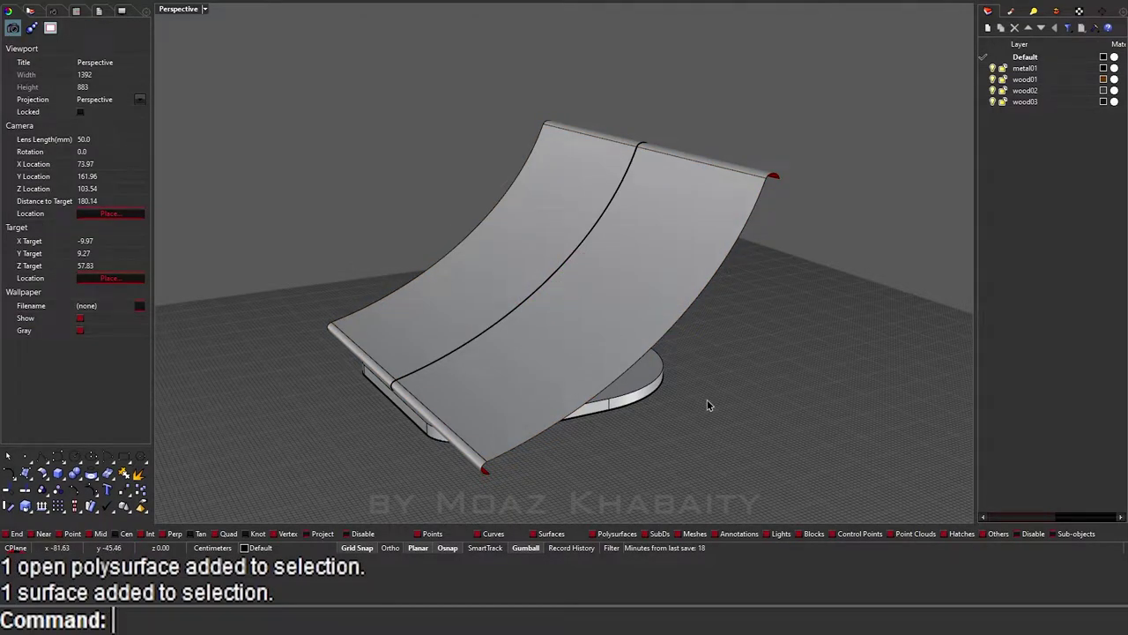
# Step: Redo duplicating and joining the slab's edge curves and extruding them into a wall
pyautogui.hotkey('ctrl', 'y')
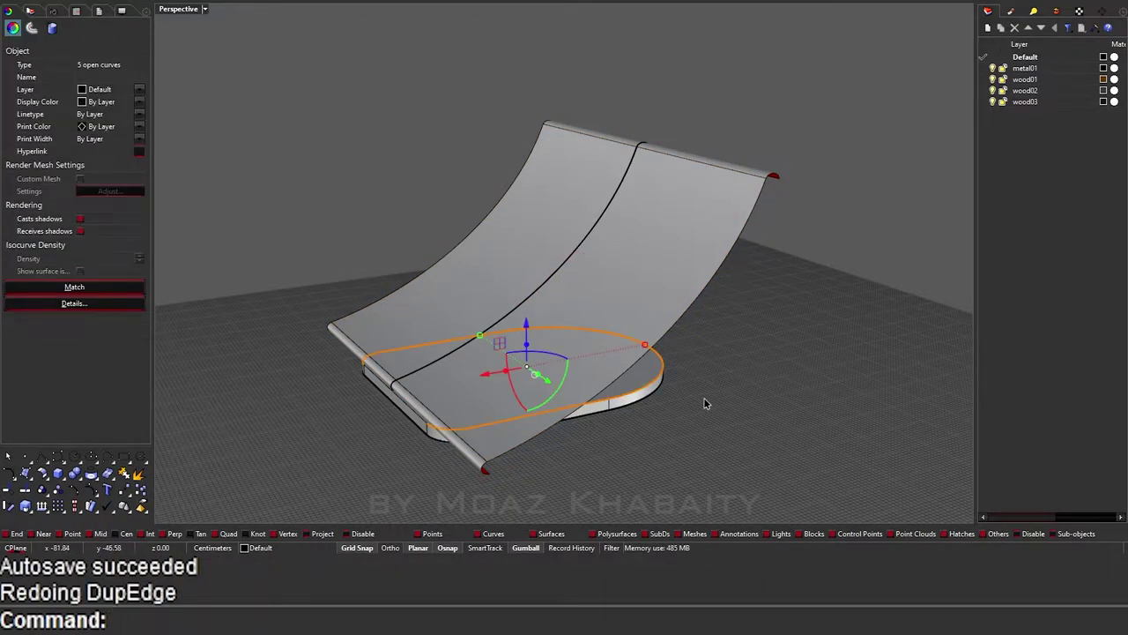
pyautogui.moveTo(707, 400); pyautogui.dragTo(384, 364, button='right')
pyautogui.scroll(5, 385, 364)
pyautogui.scroll(3, 381, 363)
pyautogui.scroll(-5, 381, 368)
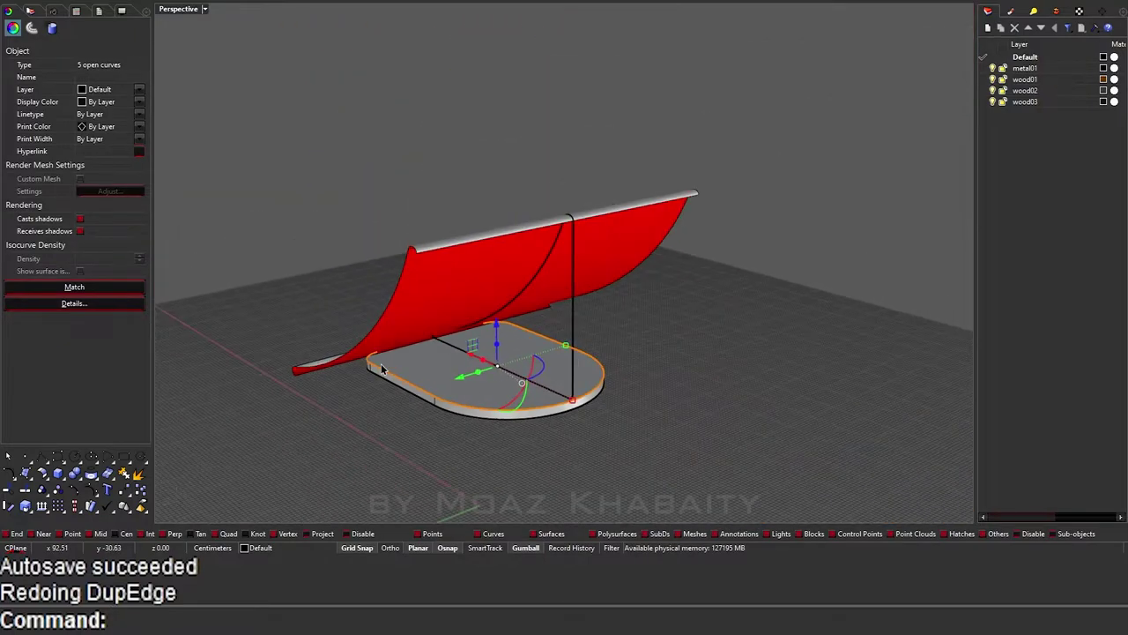
pyautogui.hotkey('ctrl', 'y')
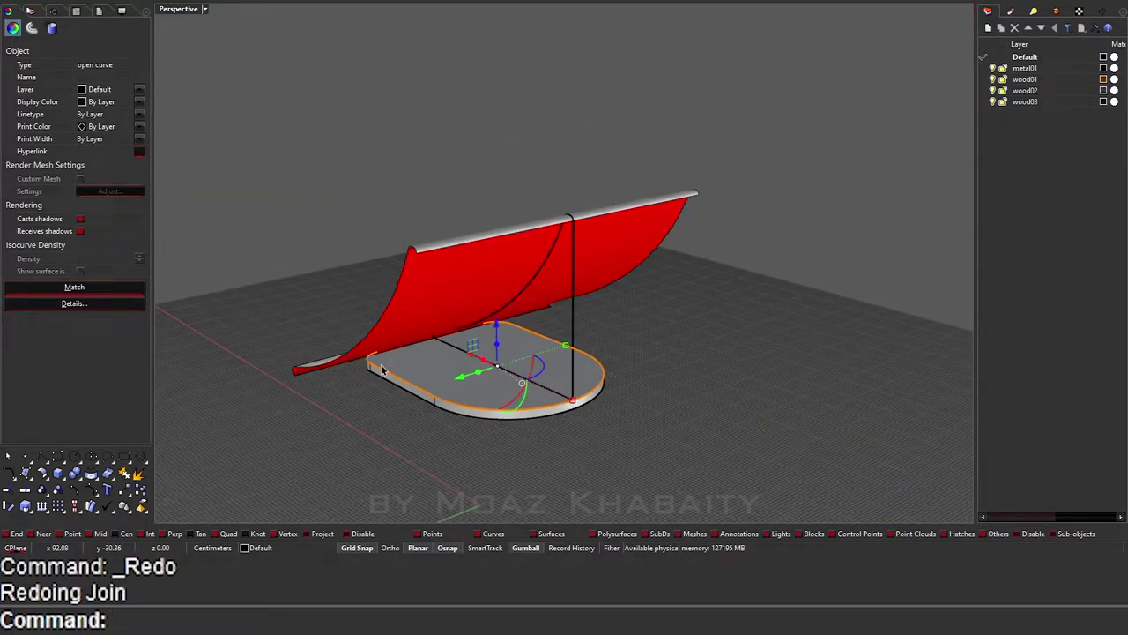
pyautogui.hotkey('ctrl', 'y')
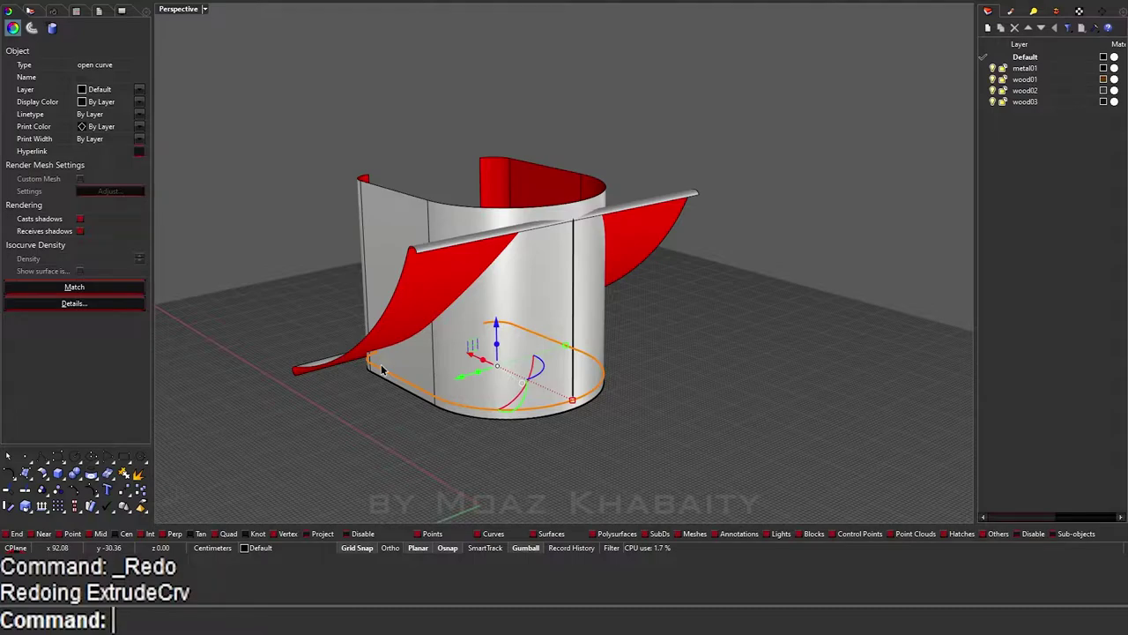
pyautogui.moveTo(382, 368)
pyautogui.mouseDown(button='right')
pyautogui.moveTo(656, 325)
pyautogui.moveTo(602, 345)
pyautogui.mouseUp(button='right')
pyautogui.scroll(3, 405, 359)
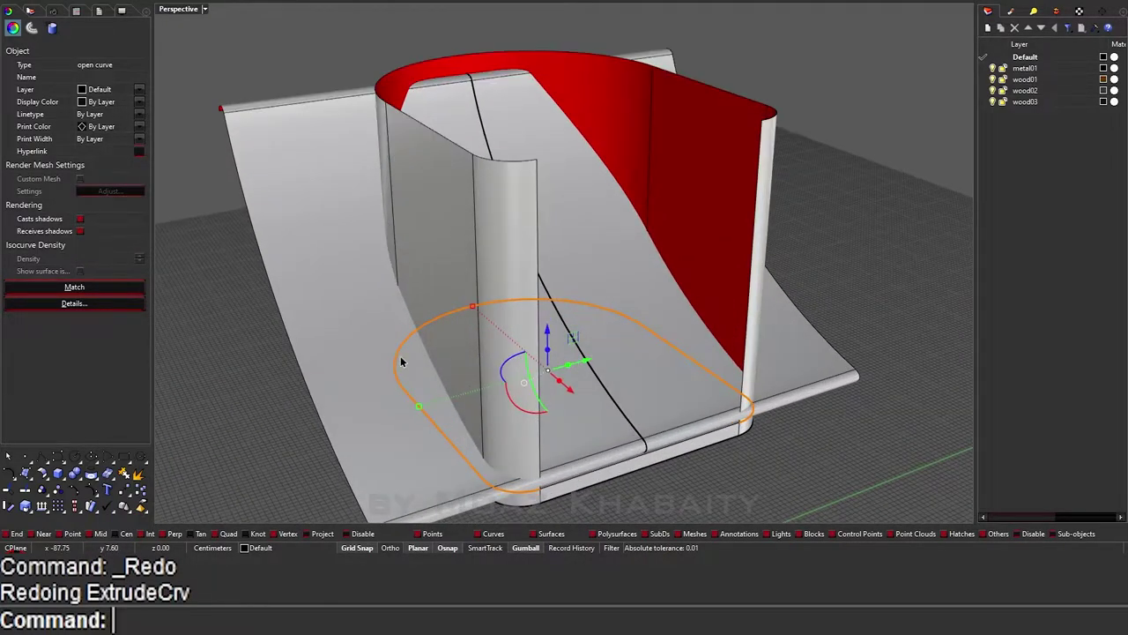
# Step: Delete the outline curve and trim the sheet with the wall as cutter
pyautogui.press('Delete')
pyautogui.moveTo(400, 360)
pyautogui.mouseDown(button='right')
pyautogui.moveTo(462, 321)
pyautogui.moveTo(476, 290)
pyautogui.mouseUp(button='right')
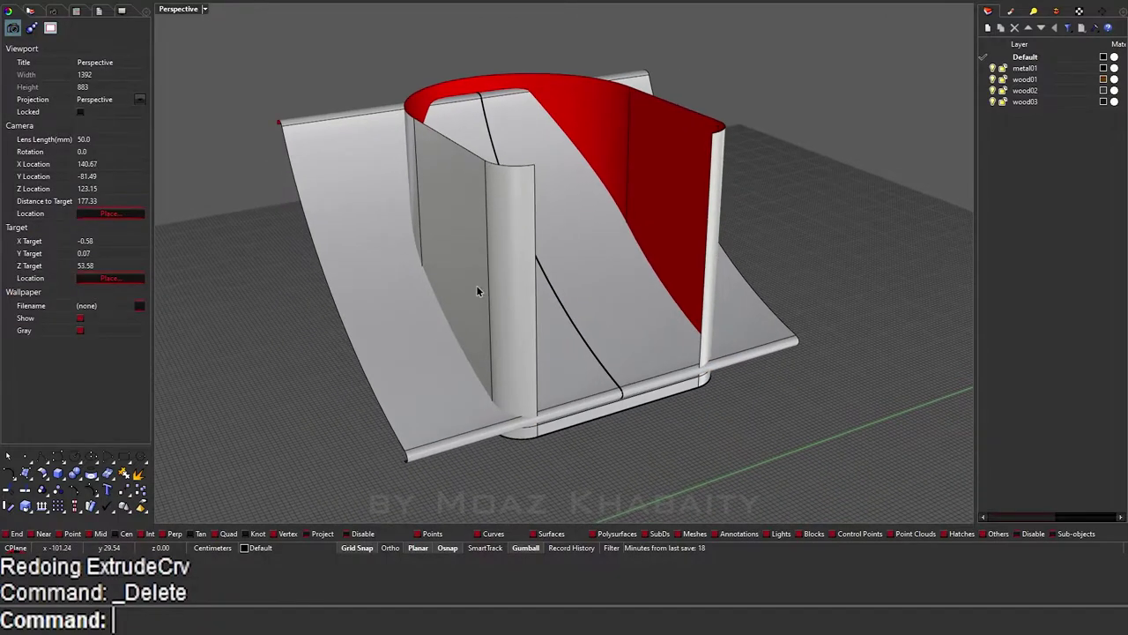
pyautogui.click(381, 242)
pyautogui.write('Trim')
pyautogui.press('Return')
pyautogui.click(473, 184)
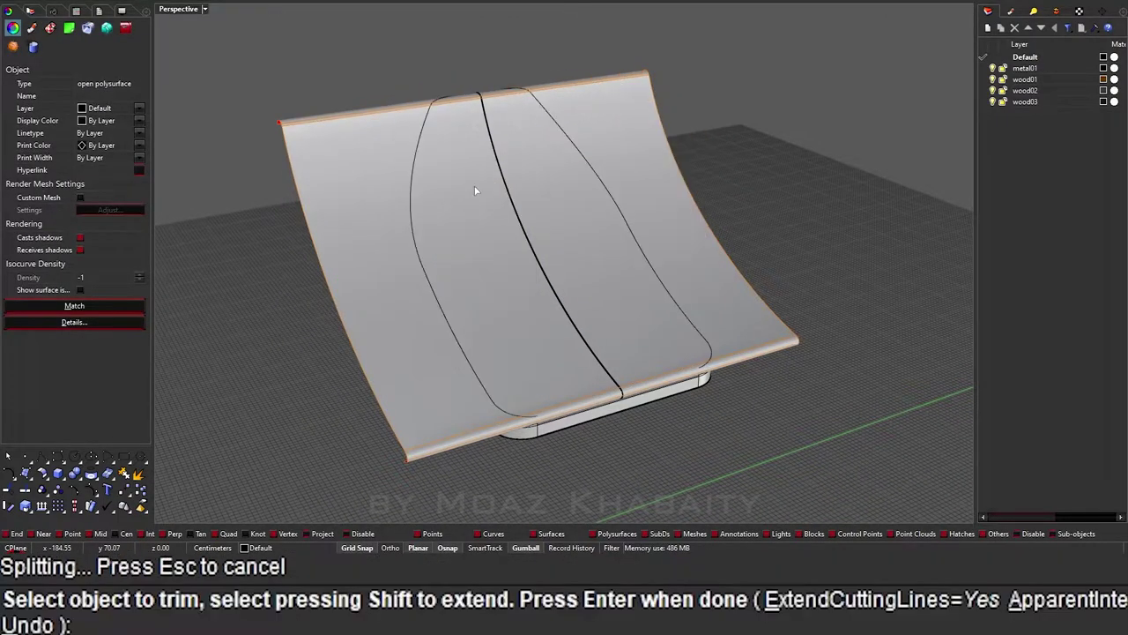
pyautogui.press('Return')
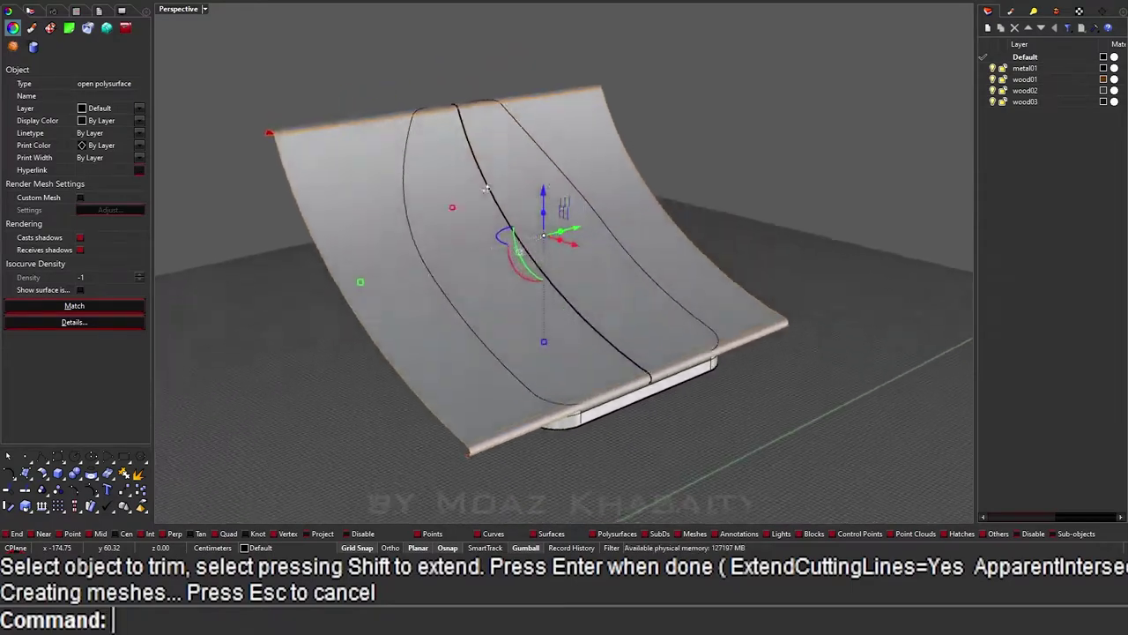
# Step: Delete the cutting sheet and inspect the remaining red seat shell
pyautogui.moveTo(486, 189); pyautogui.dragTo(655, 351, button='right')
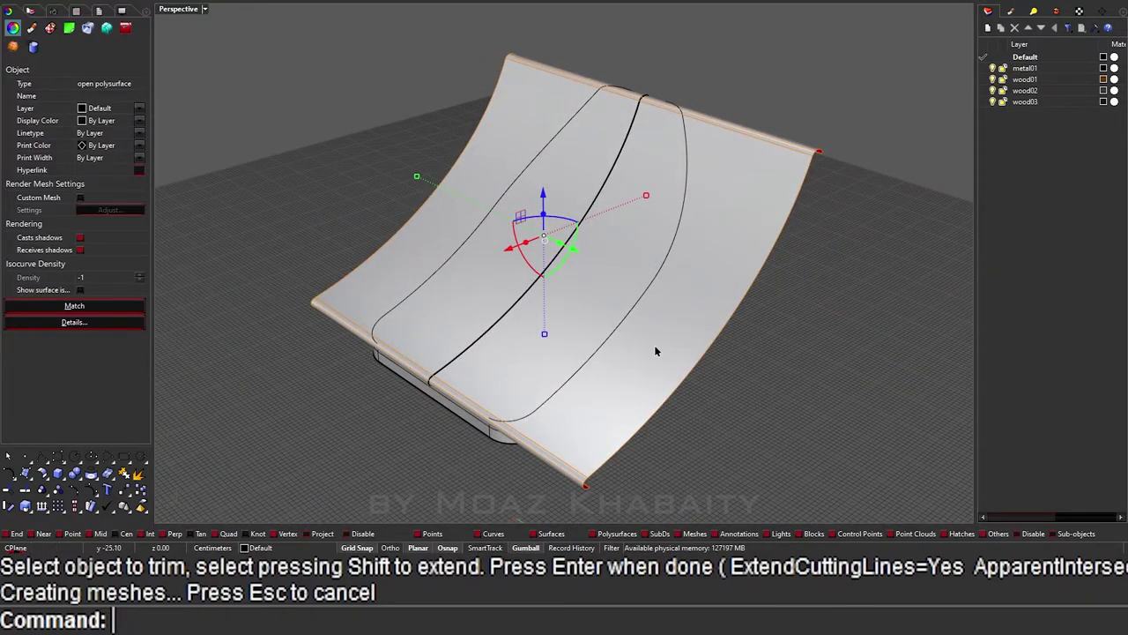
pyautogui.press('Delete')
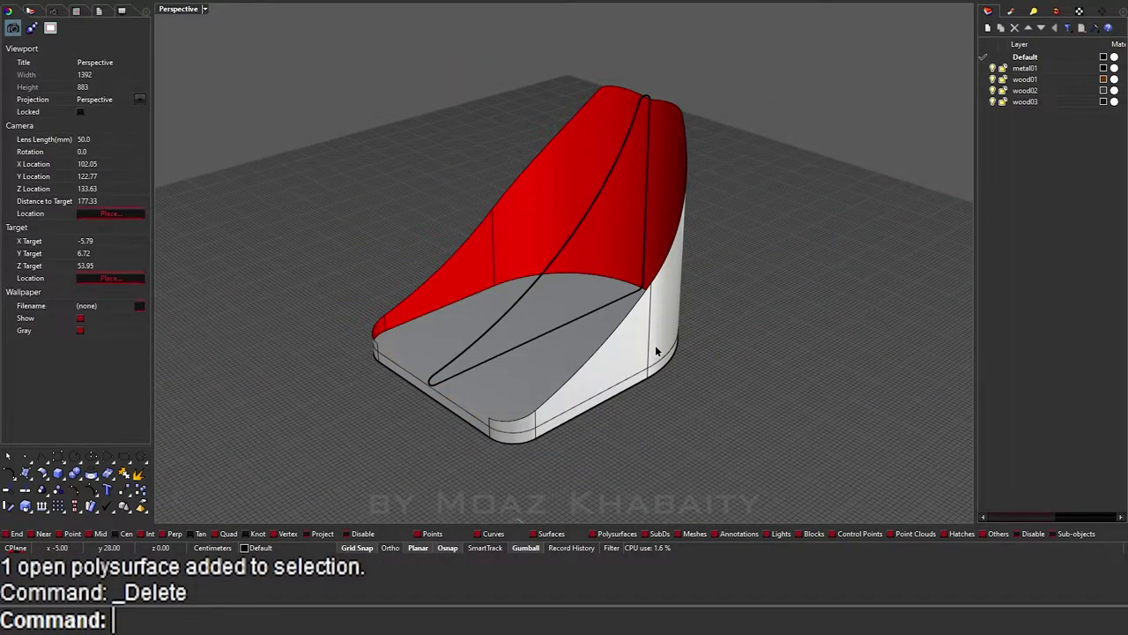
pyautogui.moveTo(655, 351)
pyautogui.mouseDown(button='right')
pyautogui.moveTo(633, 276)
pyautogui.moveTo(545, 379)
pyautogui.mouseUp(button='right')
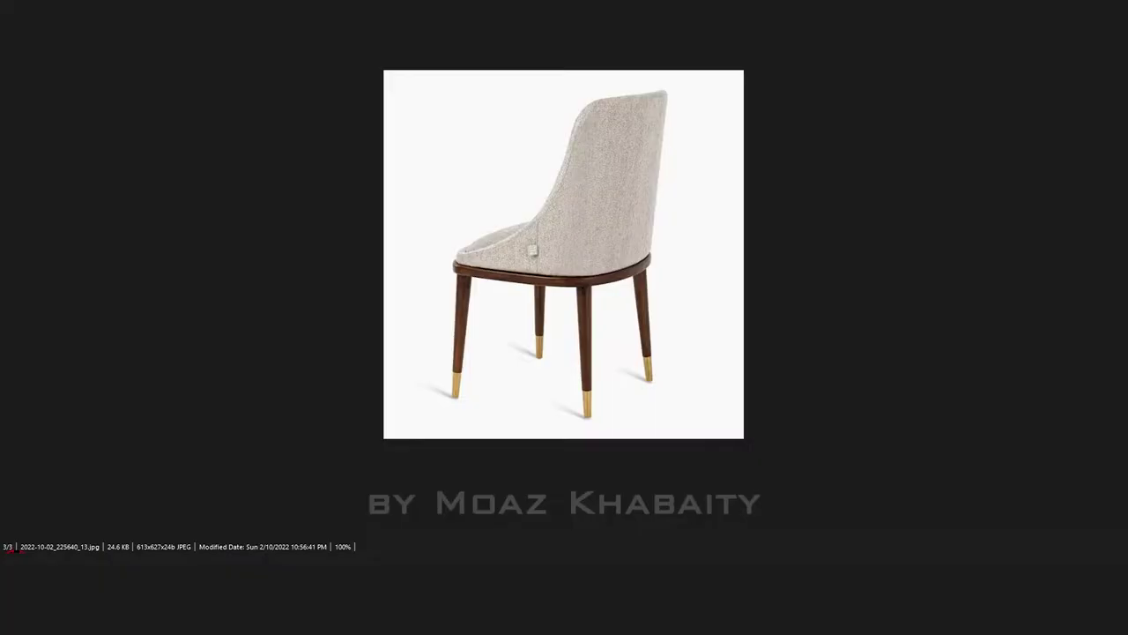
pyautogui.scroll(1, 378, 361)
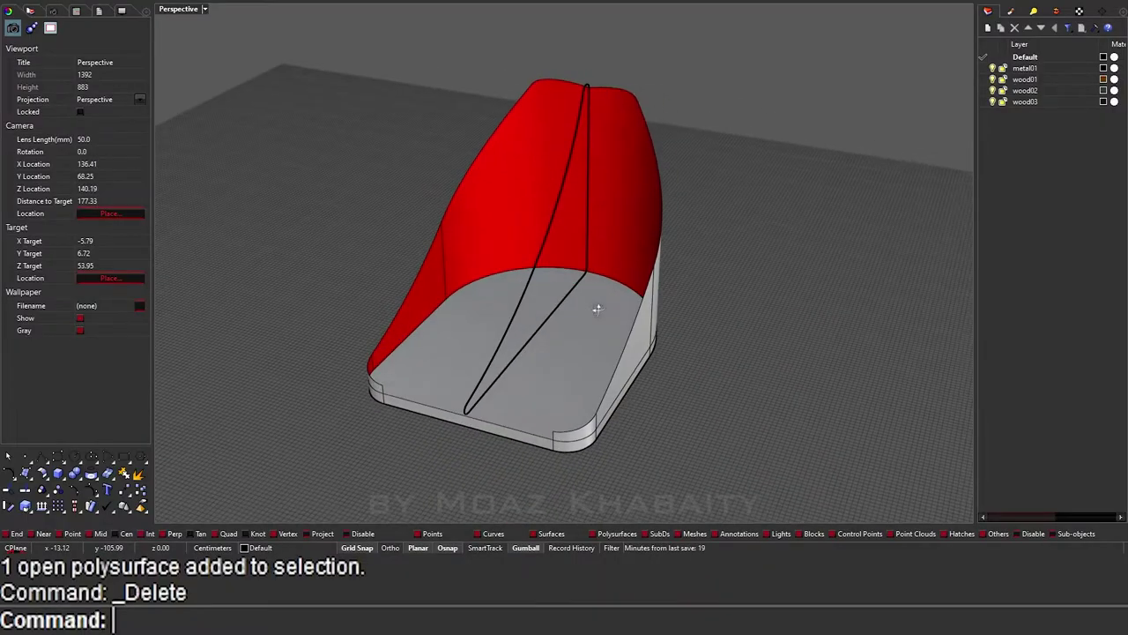
pyautogui.moveTo(597, 307)
pyautogui.mouseDown(button='right')
pyautogui.moveTo(731, 253)
pyautogui.moveTo(808, 284)
pyautogui.moveTo(892, 274)
pyautogui.mouseUp(button='right')
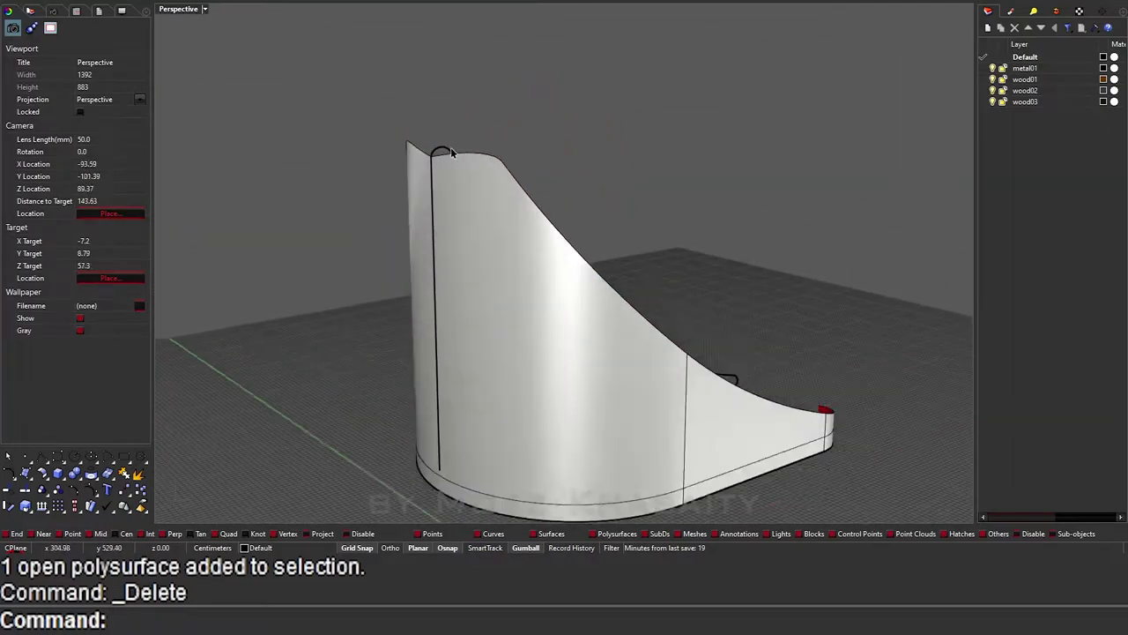
# Step: Restore the deleted sheet and delete the rounded tube along its top edge
pyautogui.scroll(5, 400, 150)
pyautogui.hotkey('ctrl', 'z')
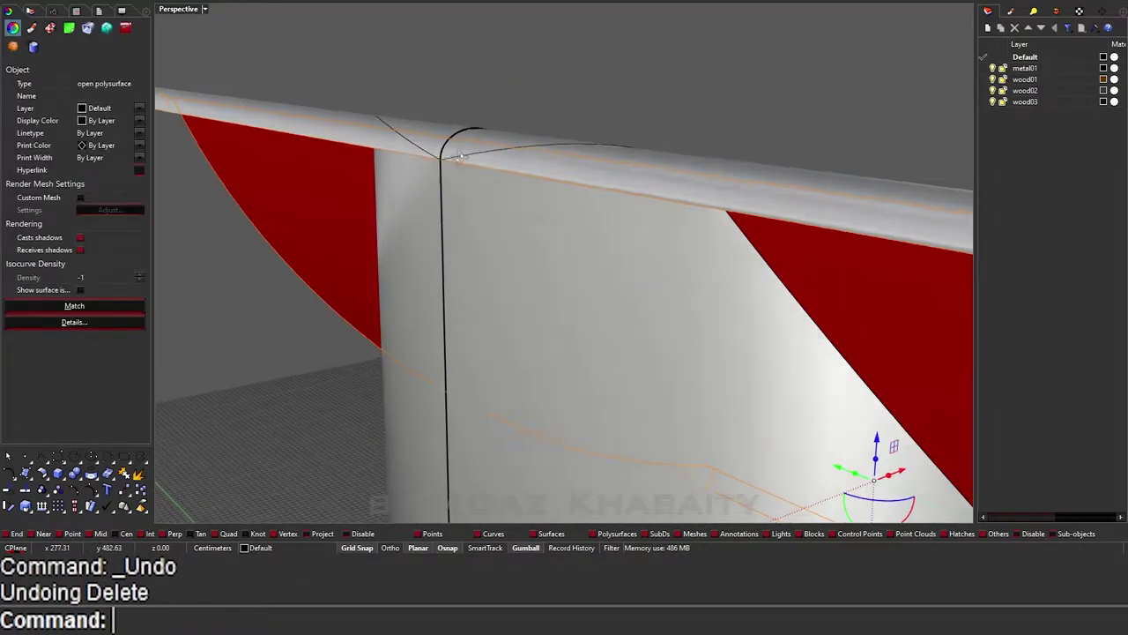
pyautogui.moveTo(400, 151)
pyautogui.mouseDown(button='right')
pyautogui.moveTo(388, 158)
pyautogui.moveTo(479, 144)
pyautogui.mouseUp(button='right')
pyautogui.scroll(3, 378, 164)
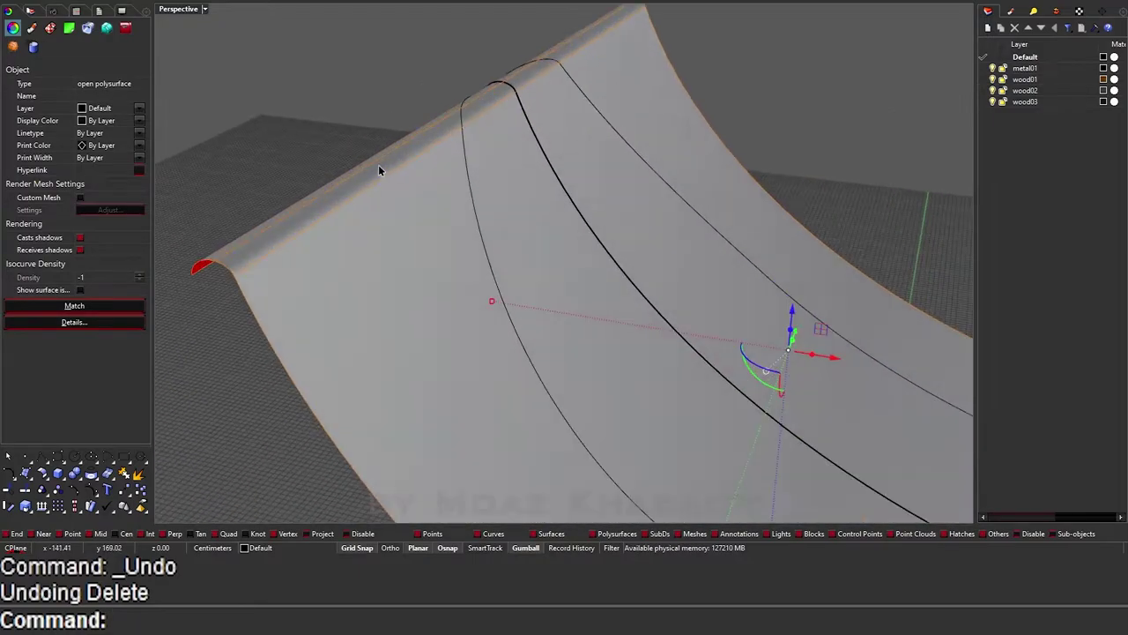
pyautogui.press('Escape')
pyautogui.click(386, 156)
pyautogui.press('Delete')
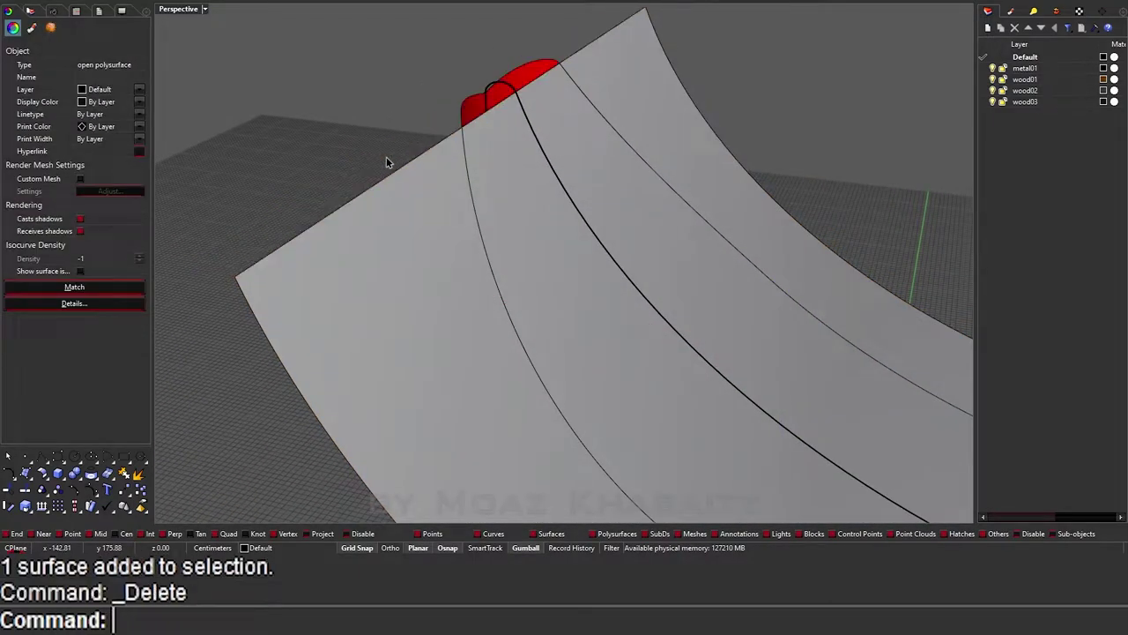
# Step: Orbit around the sheet to inspect its now sharp top edge
pyautogui.scroll(-3, 427, 139)
pyautogui.moveTo(386, 156); pyautogui.dragTo(450, 124, button='right')
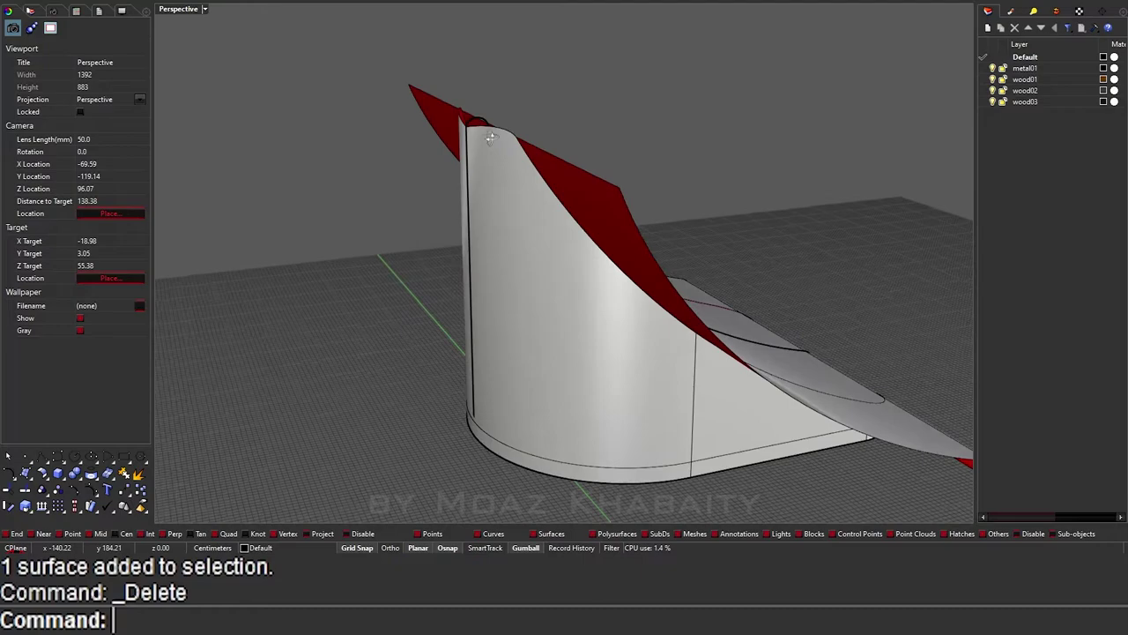
pyautogui.scroll(3, 450, 123)
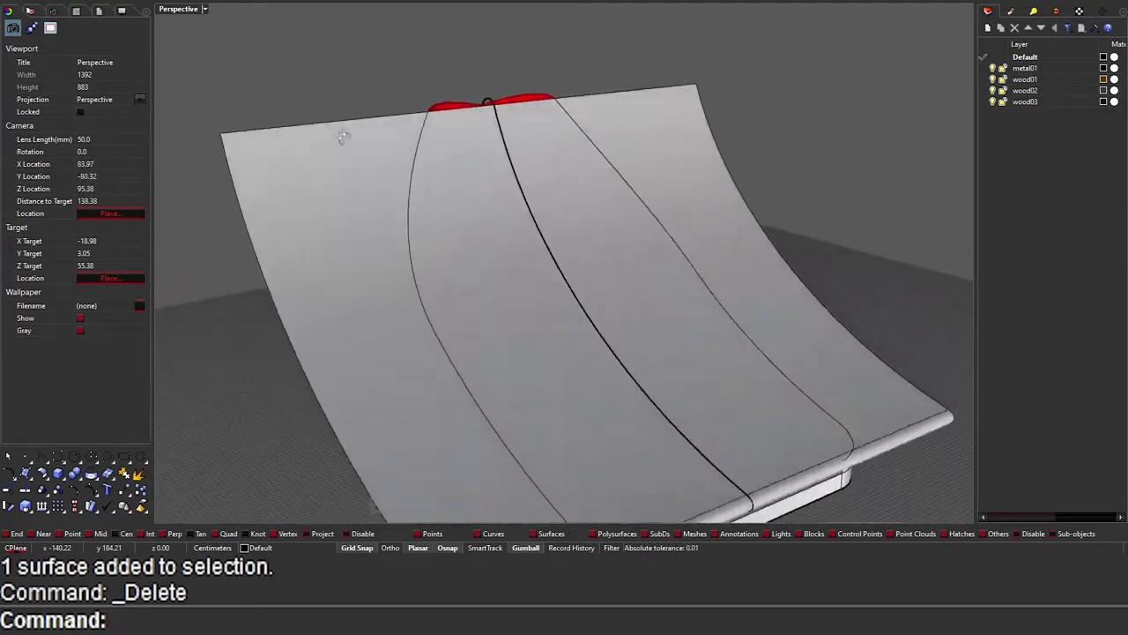
pyautogui.moveTo(428, 126); pyautogui.dragTo(328, 120, button='right')
pyautogui.scroll(3, 585, 93)
pyautogui.scroll(-5, 564, 123)
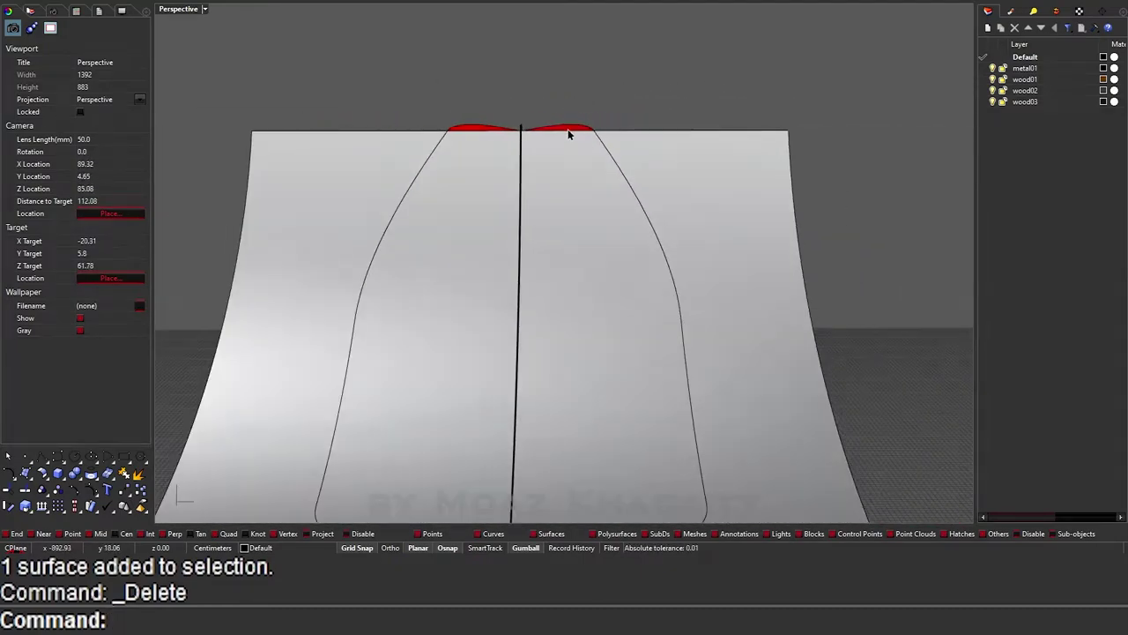
pyautogui.moveTo(569, 133)
pyautogui.mouseDown(button='right')
pyautogui.moveTo(450, 179)
pyautogui.moveTo(607, 164)
pyautogui.moveTo(572, 219)
pyautogui.mouseUp(button='right')
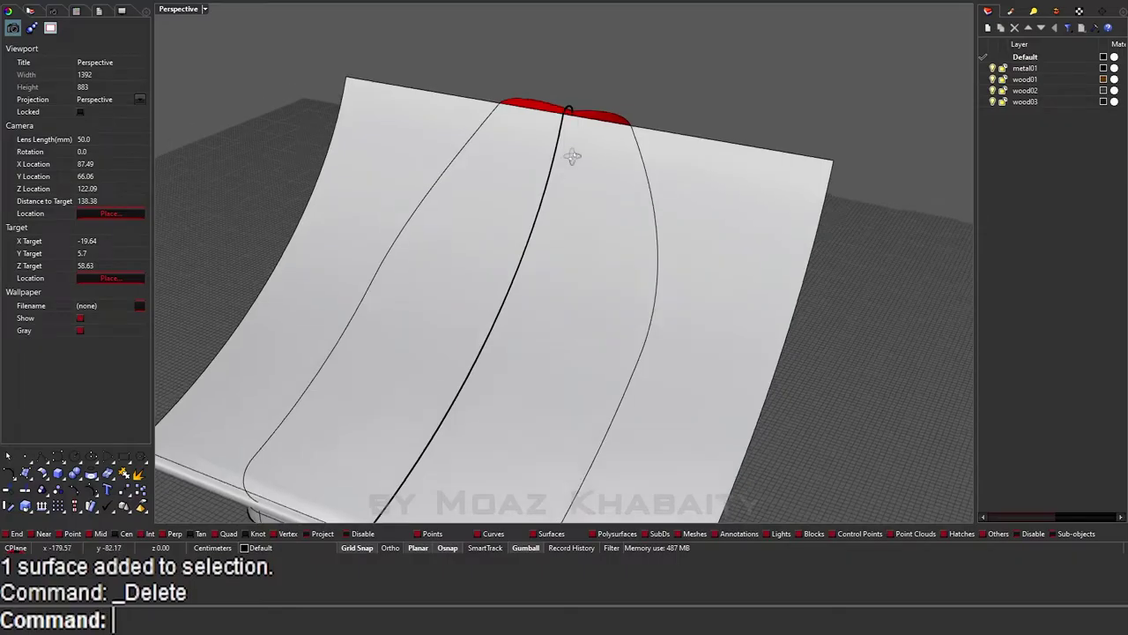
pyautogui.moveTo(574, 156); pyautogui.dragTo(507, 176, button='right')
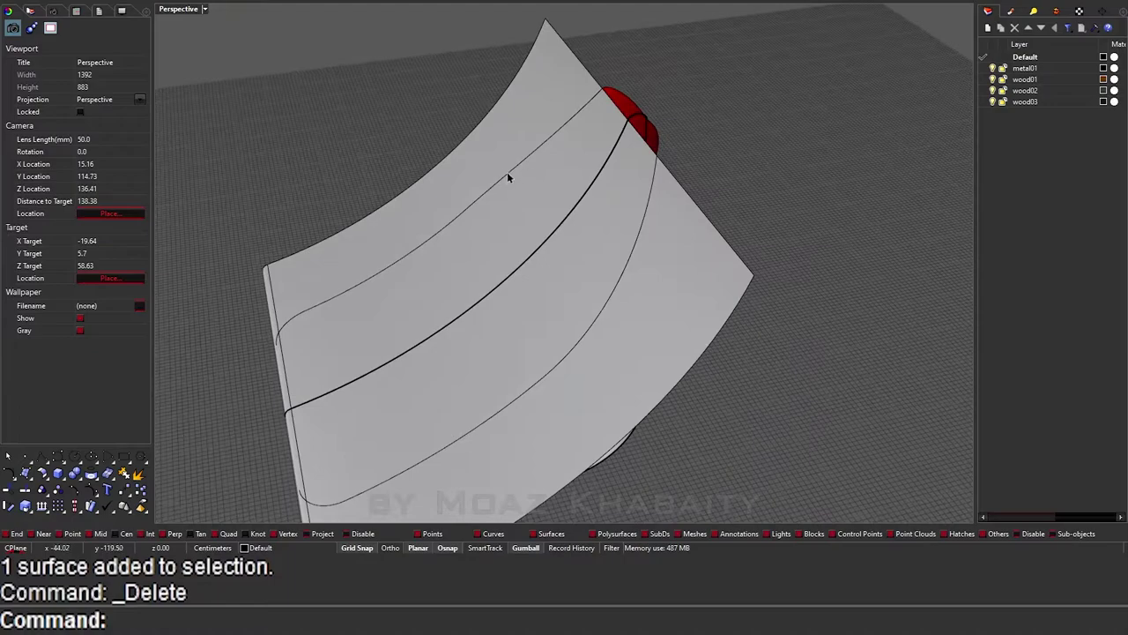
# Step: Extrude the sheet's top edge horizontally into a flat strip using a custom direction
pyautogui.write('e')
pyautogui.press('Return')
pyautogui.click(642, 141)
pyautogui.press('Return')
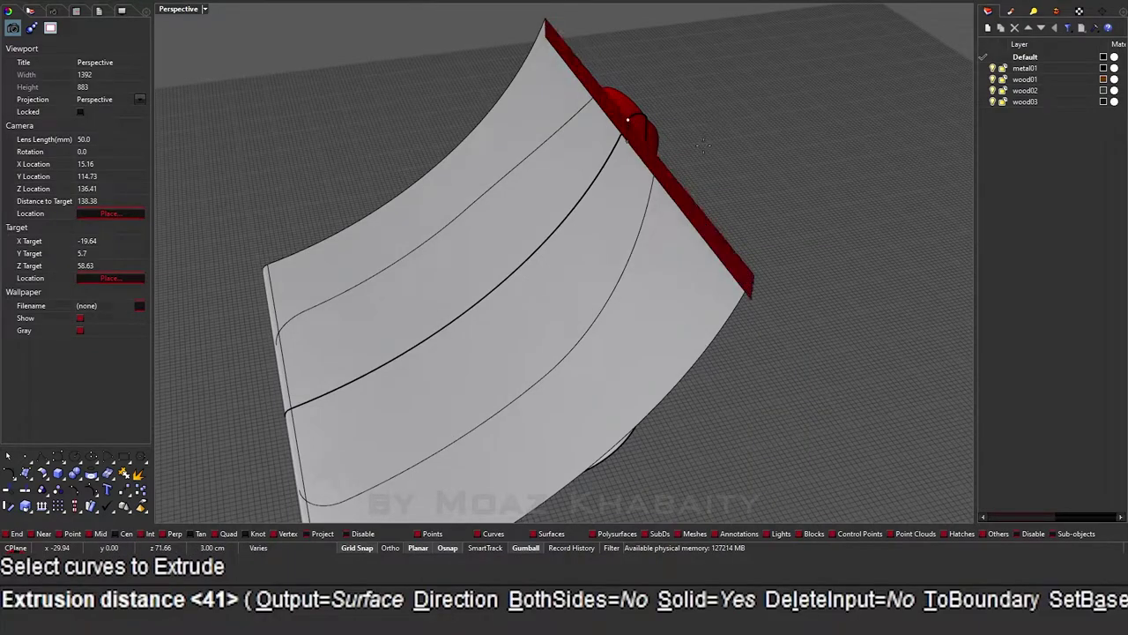
pyautogui.write('d')
pyautogui.press('Return')
pyautogui.click(703, 144)
pyautogui.click(742, 172)
pyautogui.click(767, 159)
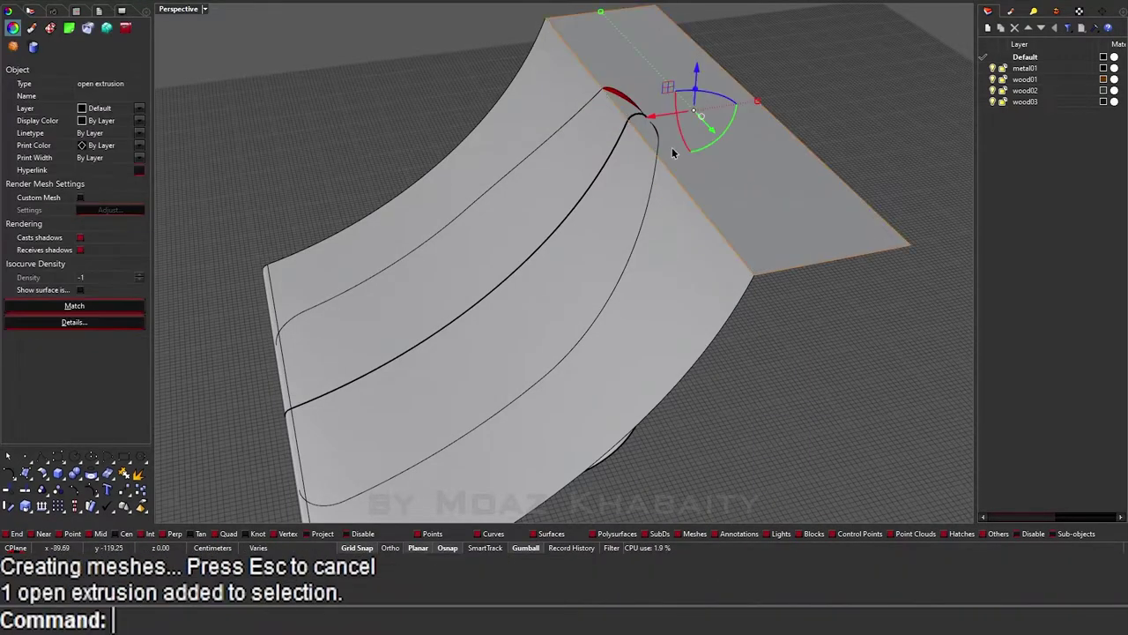
pyautogui.scroll(3, 671, 151)
# Step: Trim the sheet against the flat strip, then delete the strip
pyautogui.write('trim')
pyautogui.press('Return')
pyautogui.click(621, 116)
pyautogui.click(526, 85)
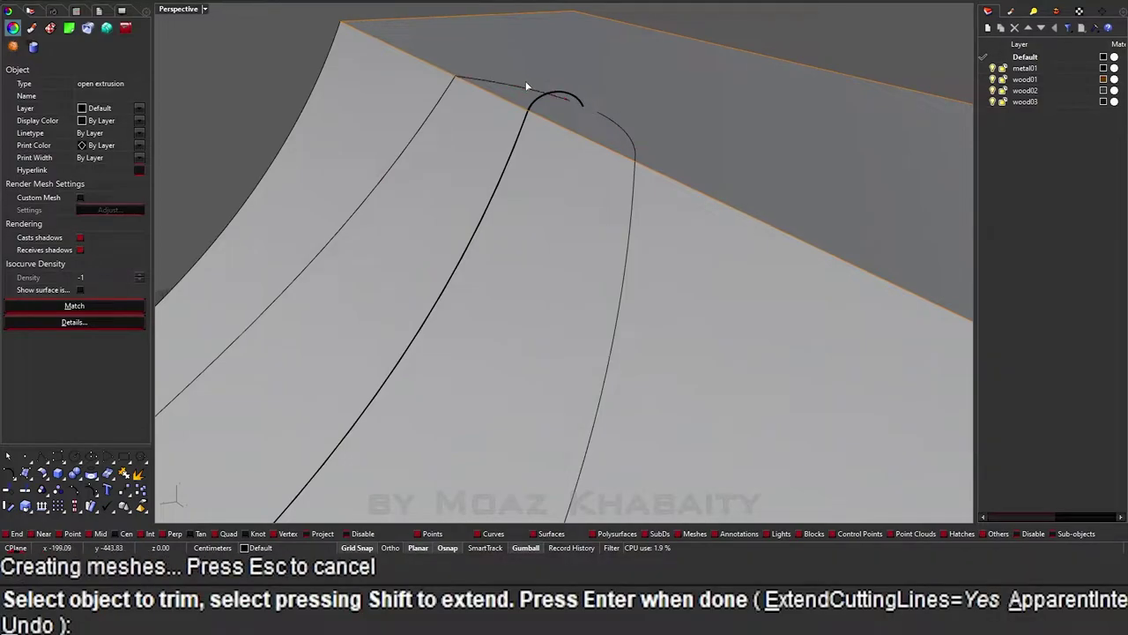
pyautogui.press('Return')
pyautogui.click(696, 129)
pyautogui.press('Delete')
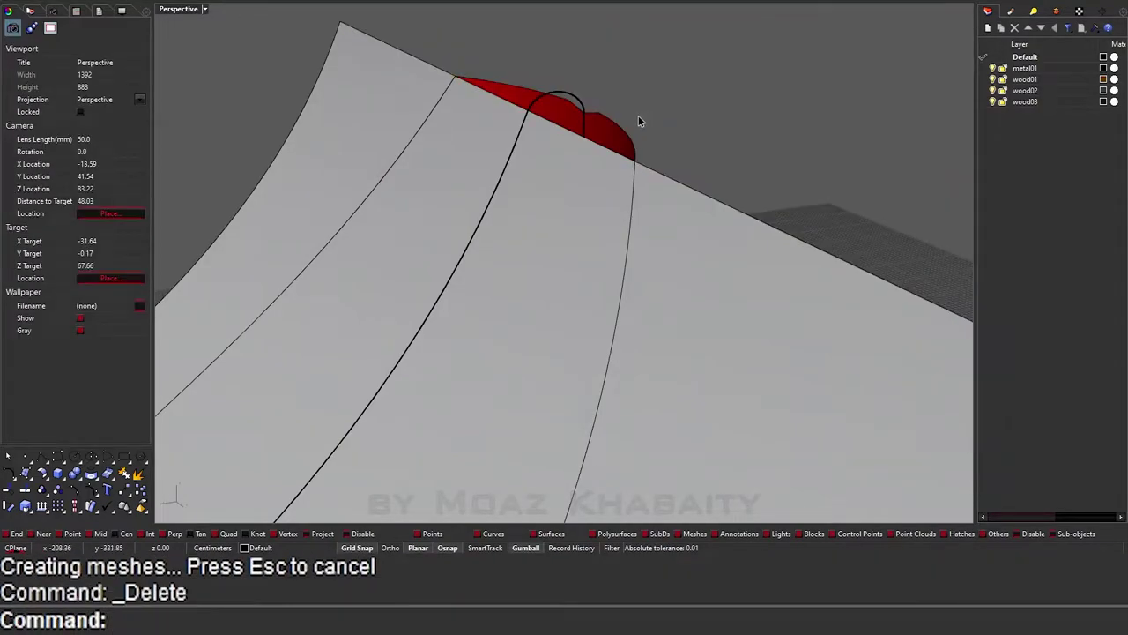
# Step: Inspect the trimmed top edge, then undo the trim so the rounded rod returns
pyautogui.moveTo(638, 115); pyautogui.dragTo(492, 151, button='right')
pyautogui.scroll(5, 593, 129)
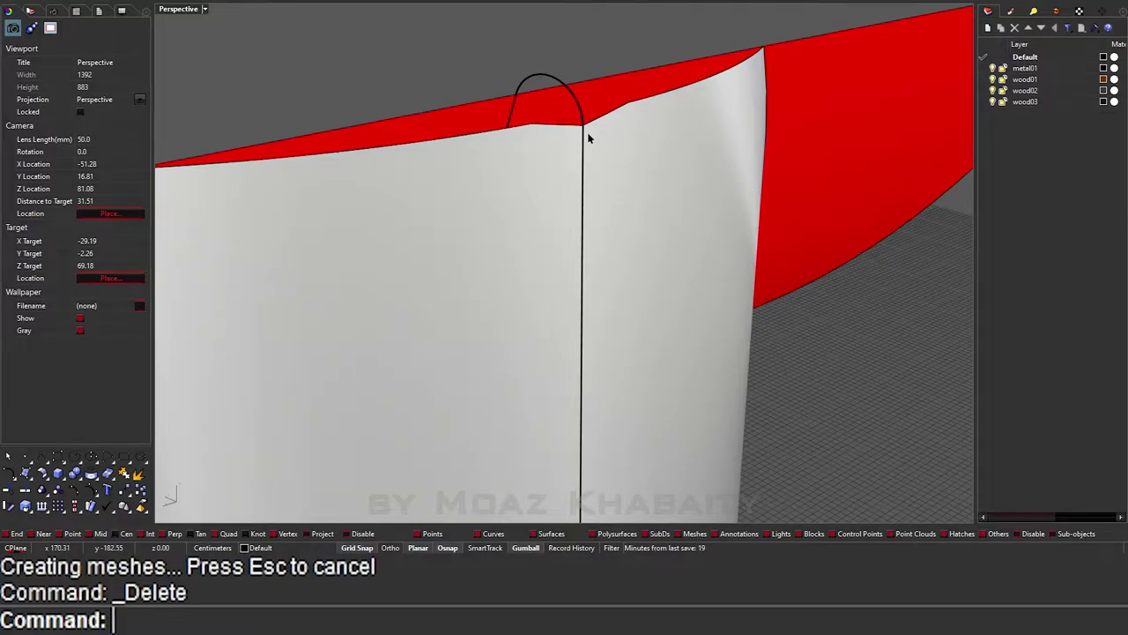
pyautogui.scroll(-3, 590, 139)
pyautogui.moveTo(624, 113)
pyautogui.mouseDown(button='right')
pyautogui.moveTo(675, 120)
pyautogui.moveTo(634, 99)
pyautogui.moveTo(597, 106)
pyautogui.moveTo(610, 115)
pyautogui.moveTo(602, 108)
pyautogui.moveTo(582, 133)
pyautogui.moveTo(613, 145)
pyautogui.mouseUp(button='right')
pyautogui.hotkey('ctrl', 'z')
pyautogui.hotkey('ctrl', 'z')
pyautogui.hotkey('ctrl', 'z')
pyautogui.hotkey('ctrl', 'z')
pyautogui.press('Escape')
# Step: Delete the rounded rod and cancel a started rotation of a curve
pyautogui.click(591, 135)
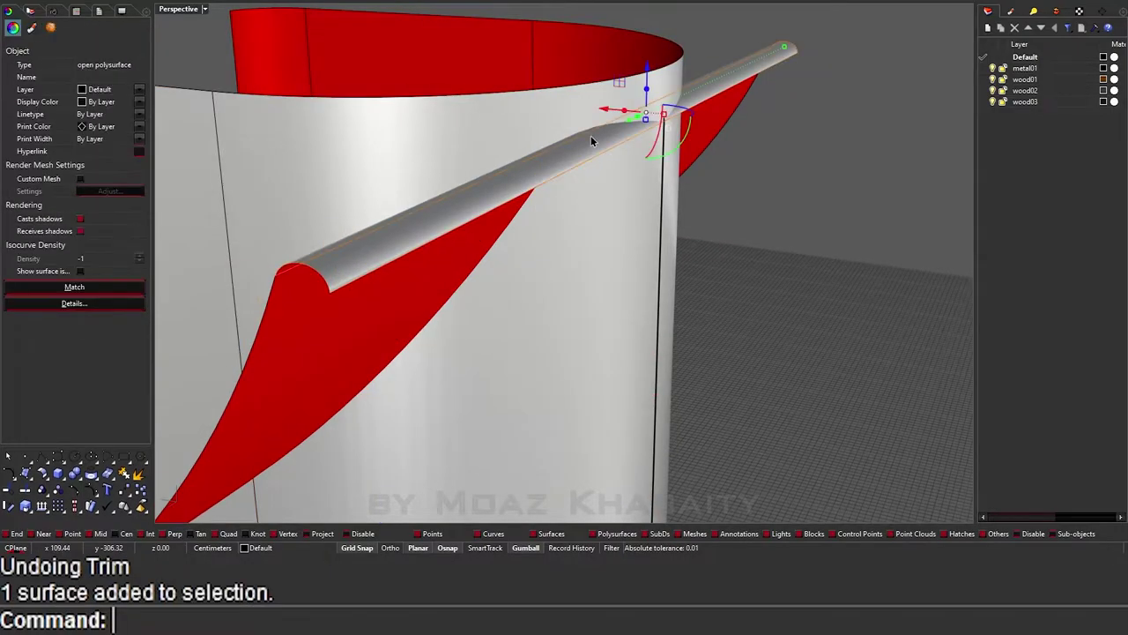
pyautogui.press('Delete')
pyautogui.write('r')
pyautogui.press('Return')
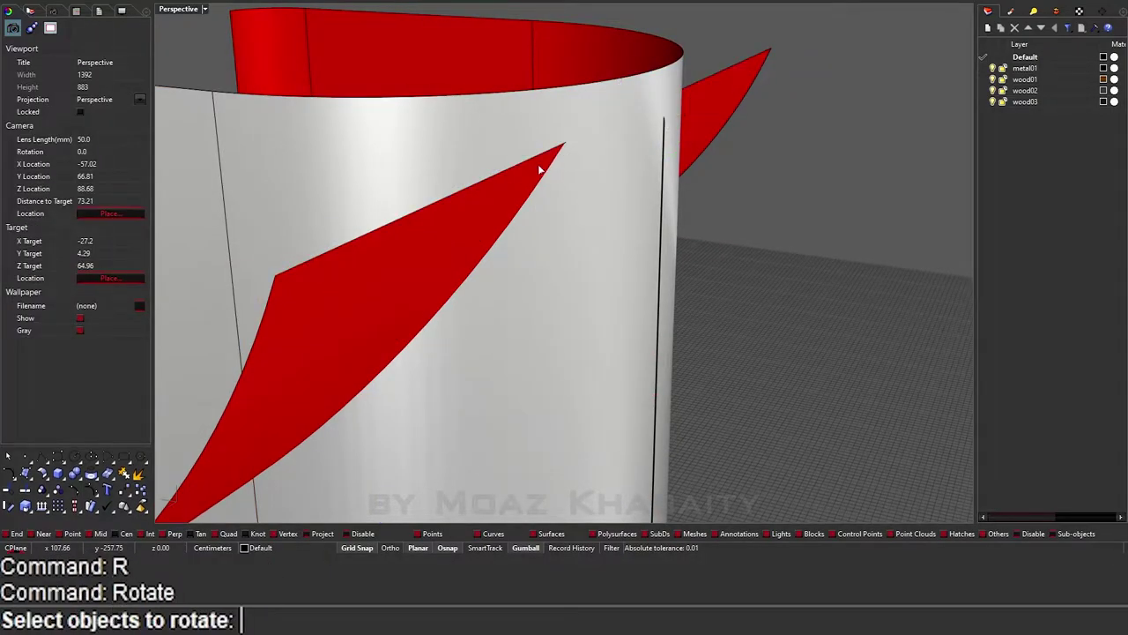
pyautogui.click(529, 162)
pyautogui.press('Return')
pyautogui.press('Escape')
# Step: Extrude the curve along a custom direction into a flat strip
pyautogui.write('e')
pyautogui.press('Return')
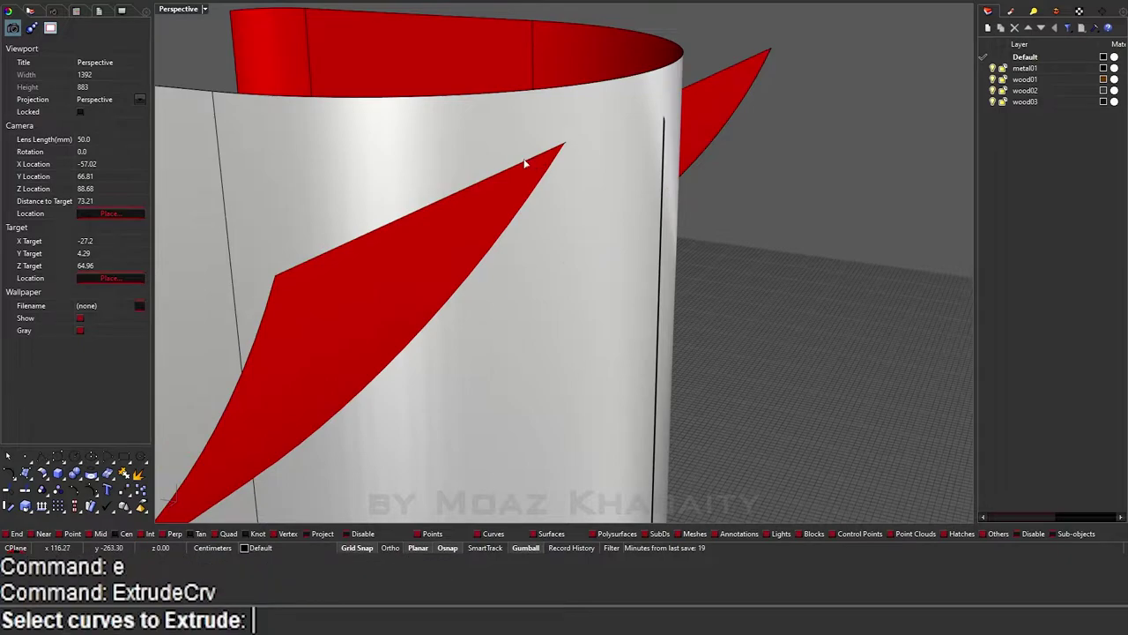
pyautogui.click(525, 159)
pyautogui.press('Return')
pyautogui.moveTo(589, 164); pyautogui.dragTo(607, 176, button='right')
pyautogui.press('Return')
pyautogui.click(760, 284)
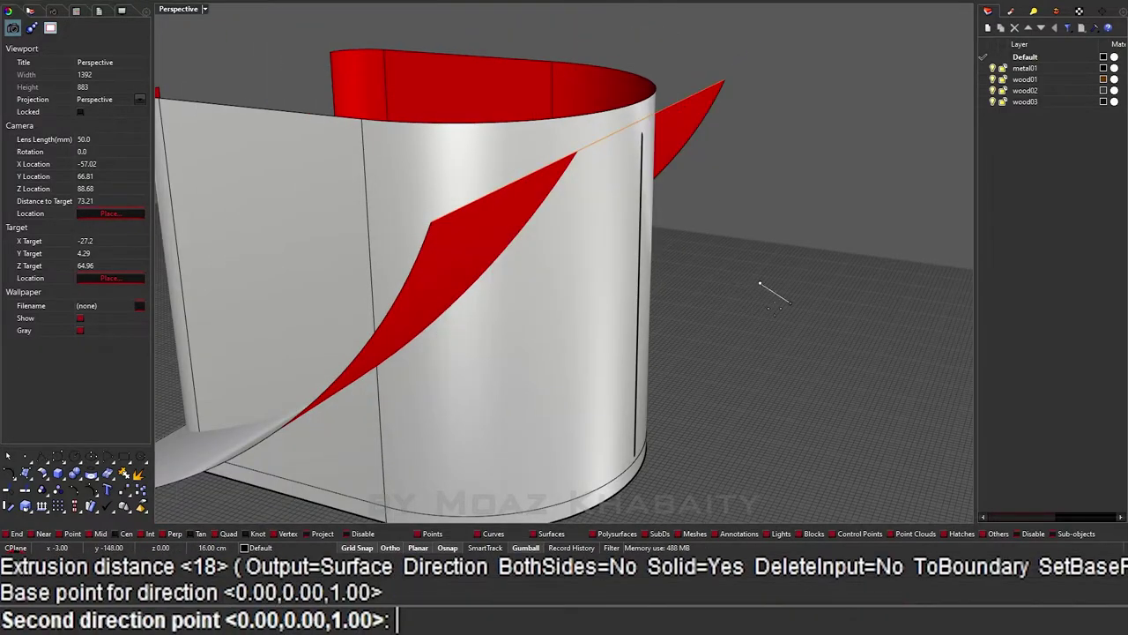
pyautogui.click(862, 300)
pyautogui.press('Return')
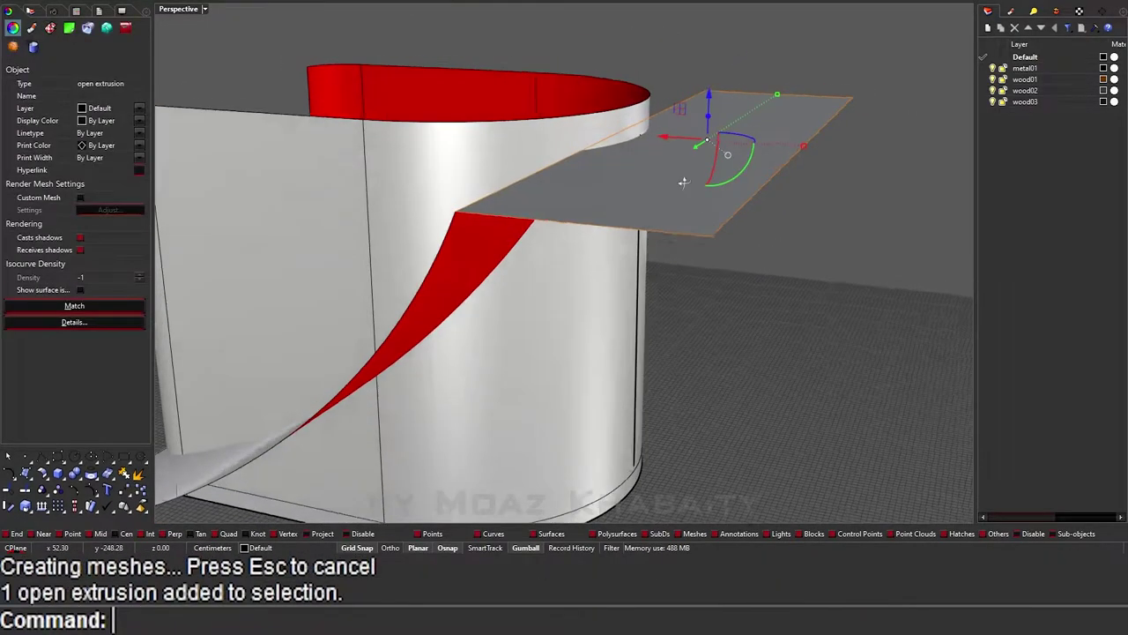
# Step: Join the flat strip with the curved band, trim with it, then delete the band
pyautogui.scroll(3, 647, 277)
pyautogui.keyDown('shift'); pyautogui.click(643, 244); pyautogui.keyUp('shift')
pyautogui.press('Return')
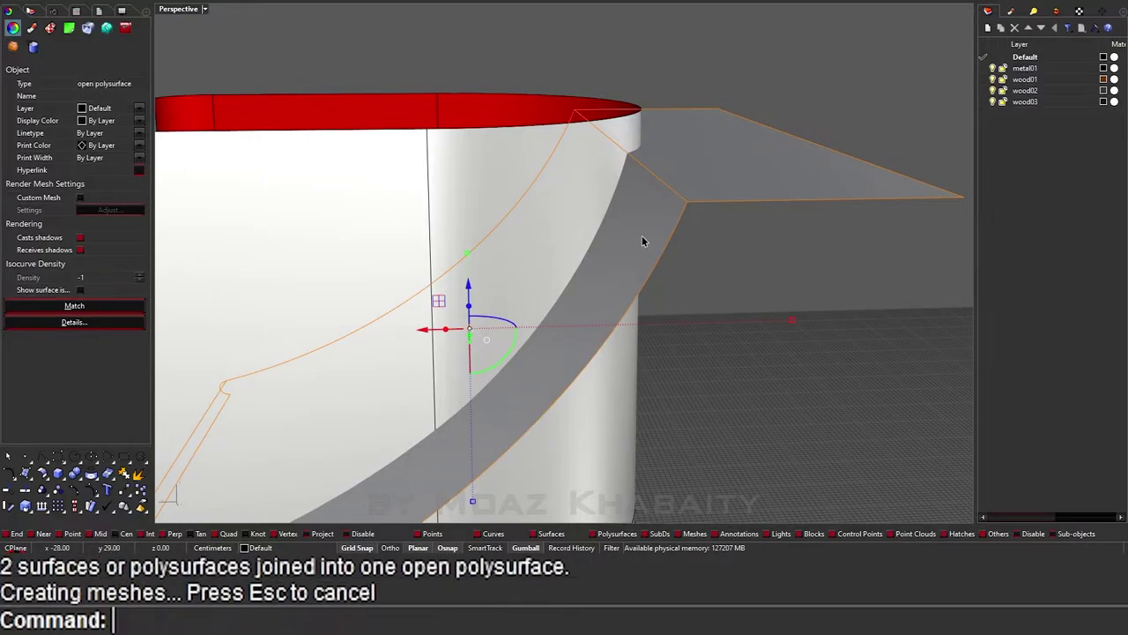
pyautogui.write('trim')
pyautogui.press('Return')
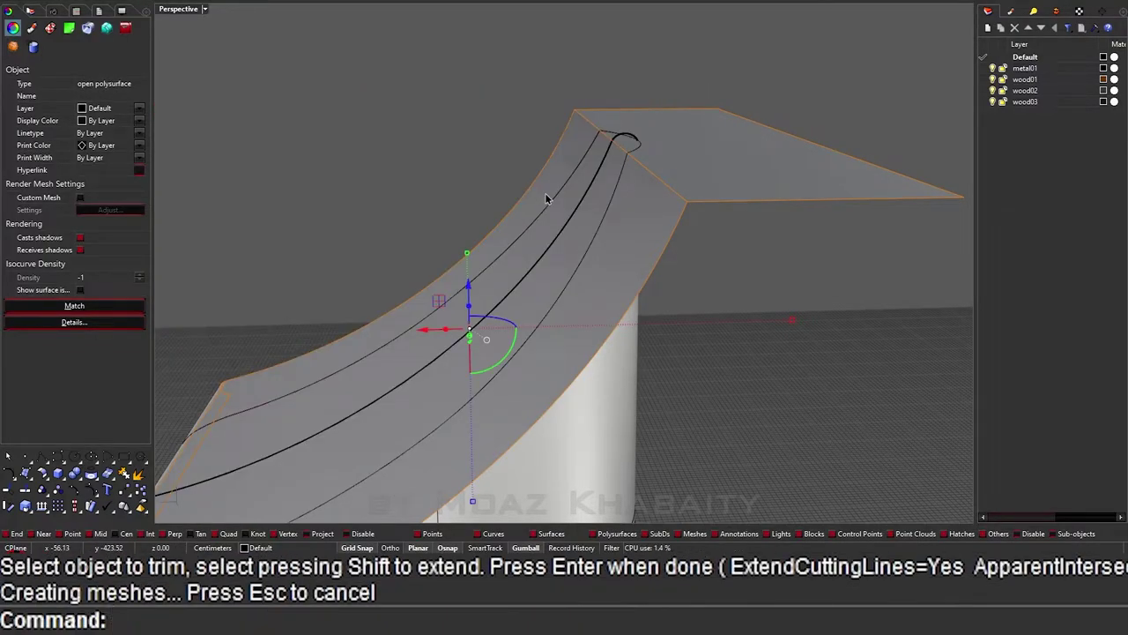
pyautogui.press('Delete')
pyautogui.moveTo(565, 198)
pyautogui.mouseDown(button='right')
pyautogui.moveTo(608, 237)
pyautogui.moveTo(532, 114)
pyautogui.moveTo(541, 398)
pyautogui.mouseUp(button='right')
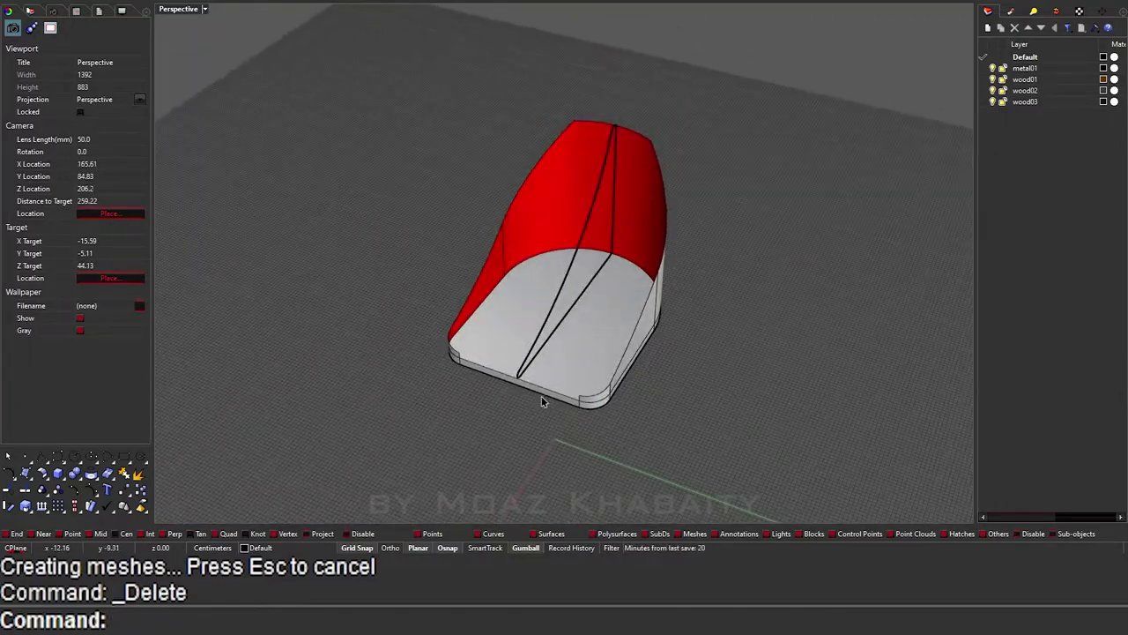
# Step: Extrude the base's front edge curve into a surface strip
pyautogui.scroll(5, 541, 399)
pyautogui.moveTo(569, 305); pyautogui.dragTo(480, 293, button='right')
pyautogui.scroll(3, 468, 274)
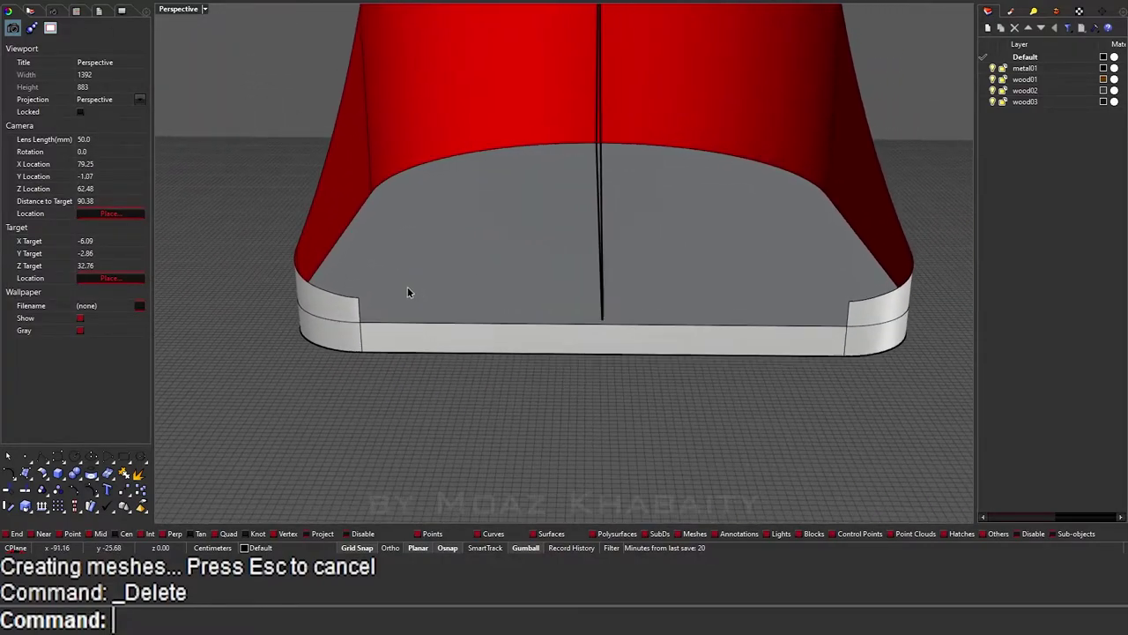
pyautogui.scroll(-2, 397, 317)
pyautogui.moveTo(587, 320); pyautogui.dragTo(461, 395, button='right')
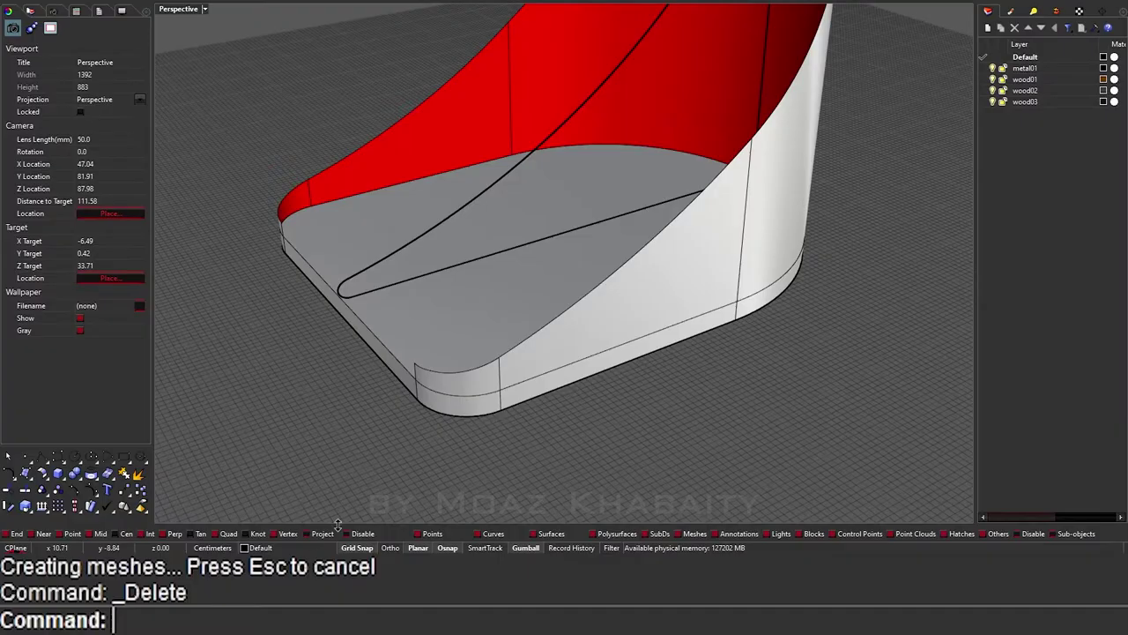
pyautogui.write('e')
pyautogui.press('Return')
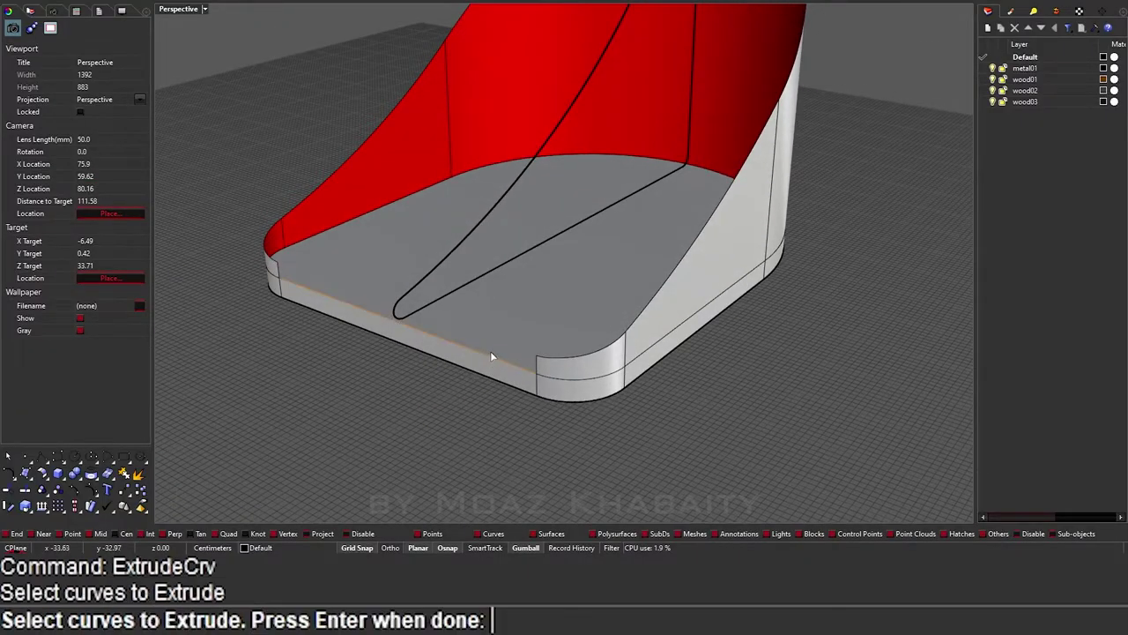
pyautogui.click(490, 354)
pyautogui.press('Return')
pyautogui.press('Return')
# Step: Join the front-edge extrusion and the chair shell into one polysurface
pyautogui.click(520, 356)
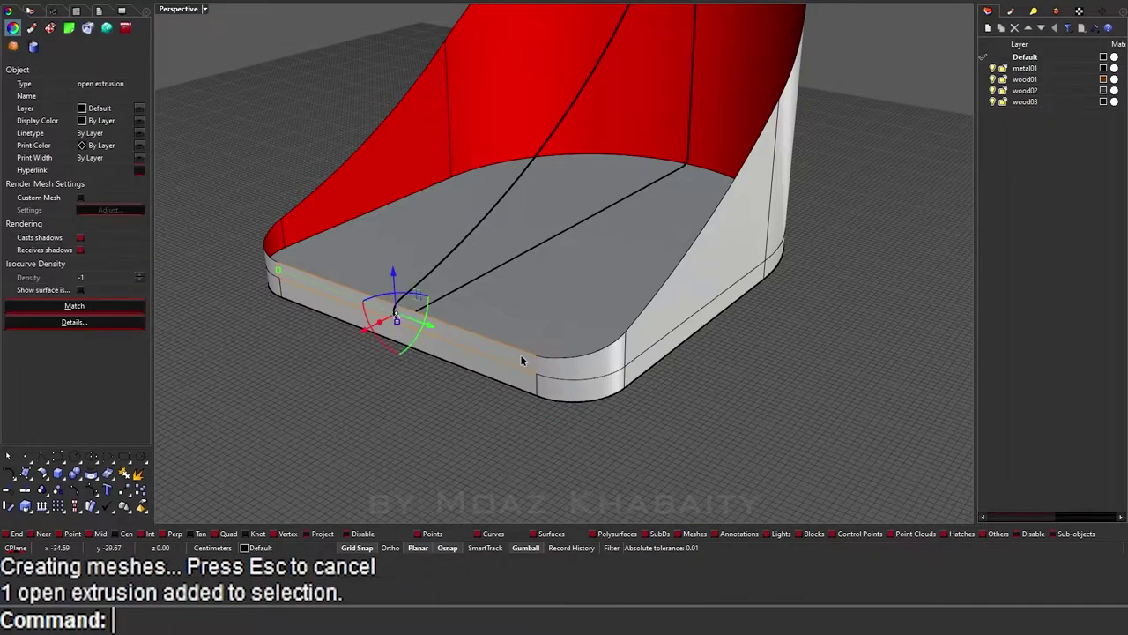
pyautogui.keyDown('shift'); pyautogui.click(568, 362); pyautogui.keyUp('shift')
pyautogui.hotkey('ctrl', 'j')
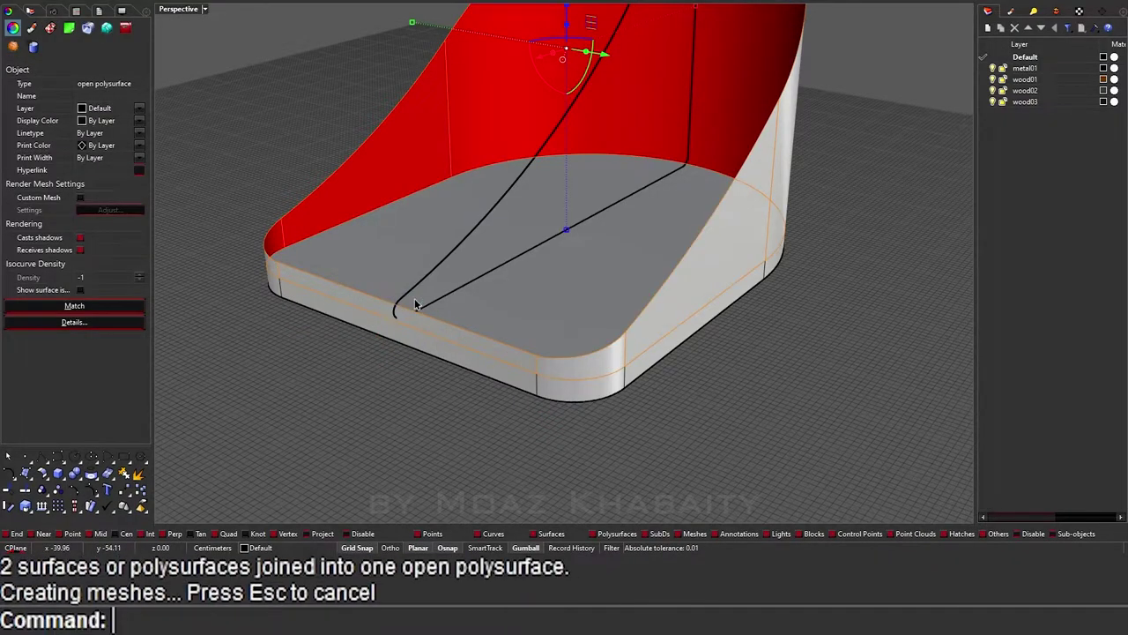
pyautogui.write('O')
pyautogui.press('Return')
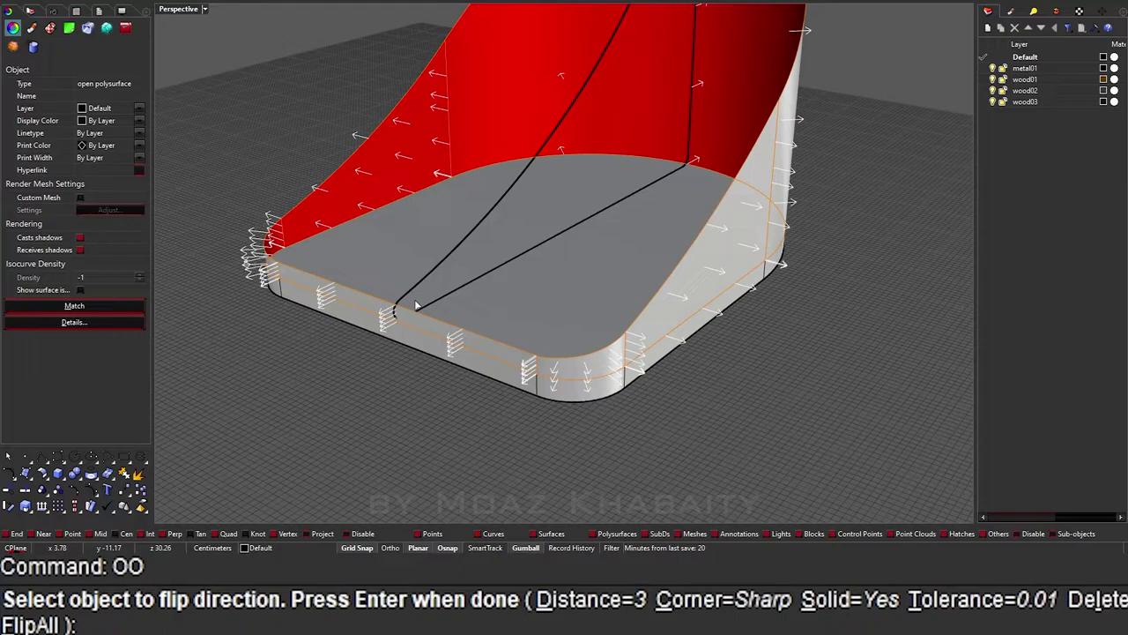
# Step: Try offsetting the chair shell, including a distance-1 offset, then undo the attempts
pyautogui.click(416, 305)
pyautogui.press('Return')
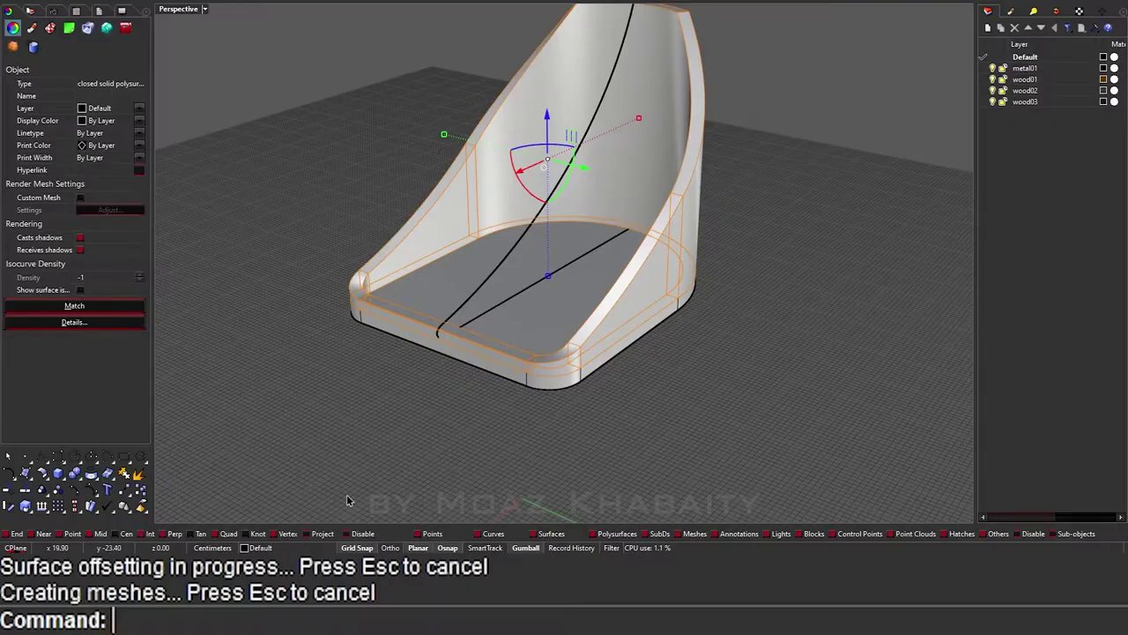
pyautogui.hotkey('ctrl', 'z')
pyautogui.write('OO')
pyautogui.press('Return')
pyautogui.write('1')
pyautogui.press('Return')
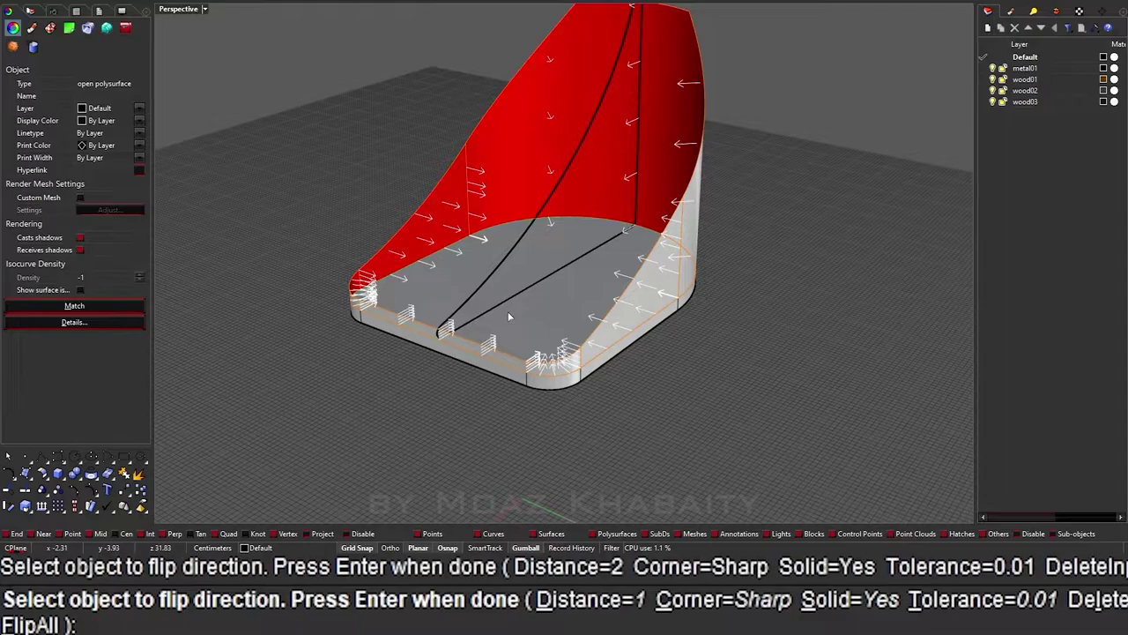
pyautogui.press('Return')
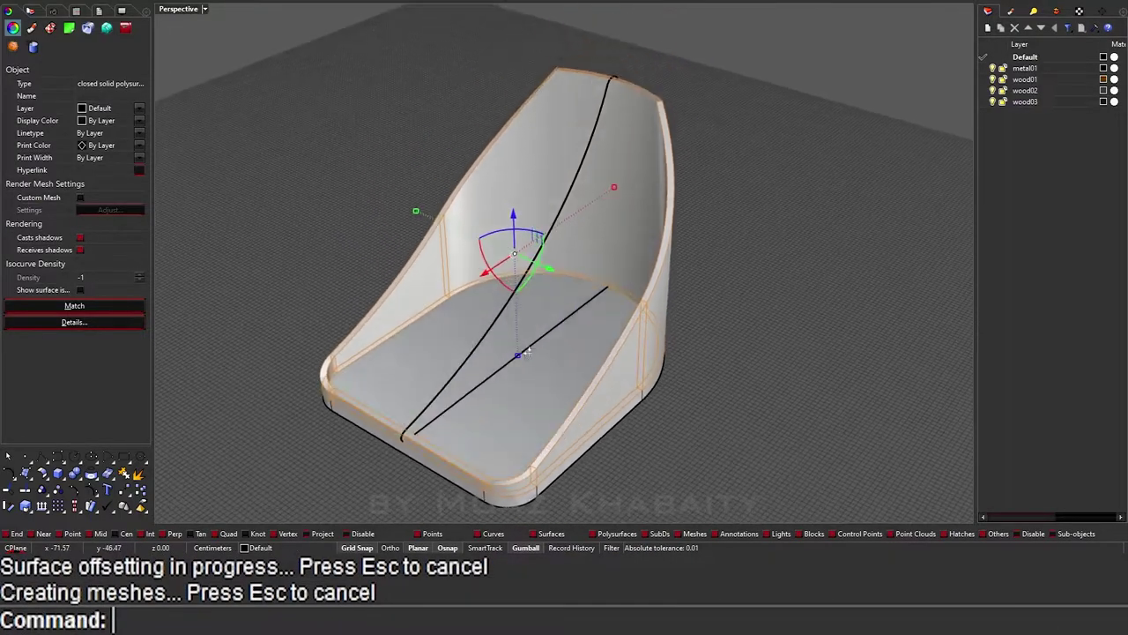
pyautogui.moveTo(565, 236); pyautogui.dragTo(459, 365, button='right')
pyautogui.hotkey('ctrl', 'z')
# Step: Offset the chair shell inward by 1.5 into a closed solid and inspect the result
pyautogui.write('OO')
pyautogui.press('Return')
pyautogui.click(459, 363)
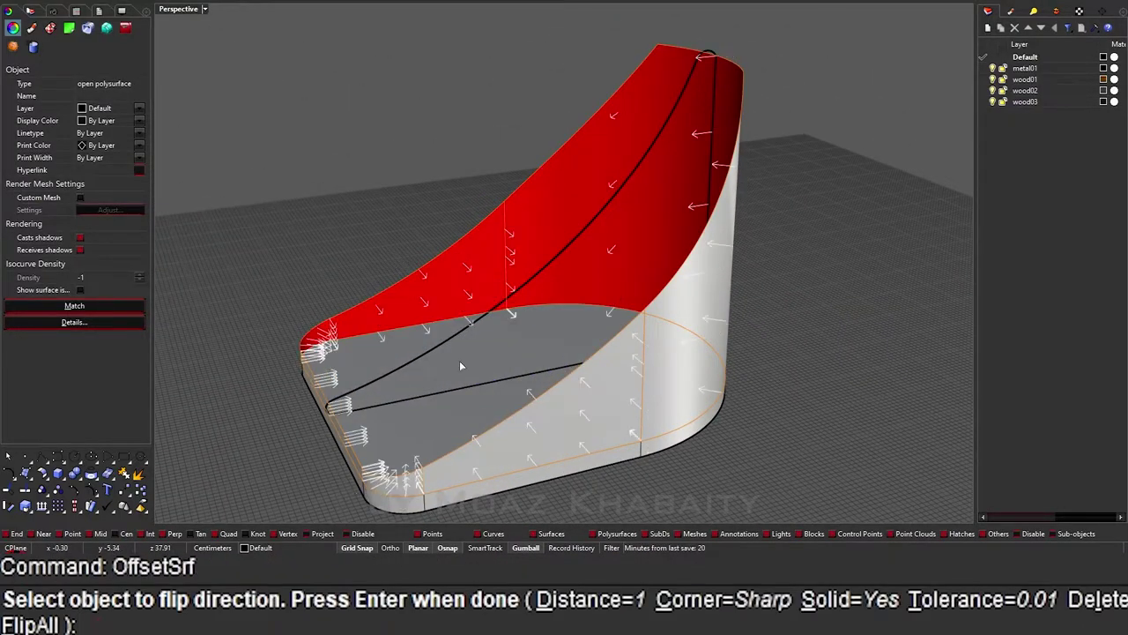
pyautogui.write('.5')
pyautogui.press('Return')
pyautogui.moveTo(466, 361)
pyautogui.mouseDown(button='right')
pyautogui.moveTo(365, 367)
pyautogui.moveTo(543, 313)
pyautogui.moveTo(547, 227)
pyautogui.moveTo(557, 381)
pyautogui.moveTo(474, 348)
pyautogui.moveTo(453, 375)
pyautogui.mouseUp(button='right')
pyautogui.click(557, 381)
pyautogui.press('Escape')
# Step: Duplicate the seat face's border as a curve with DupBorder
pyautogui.scroll(5, 402, 425)
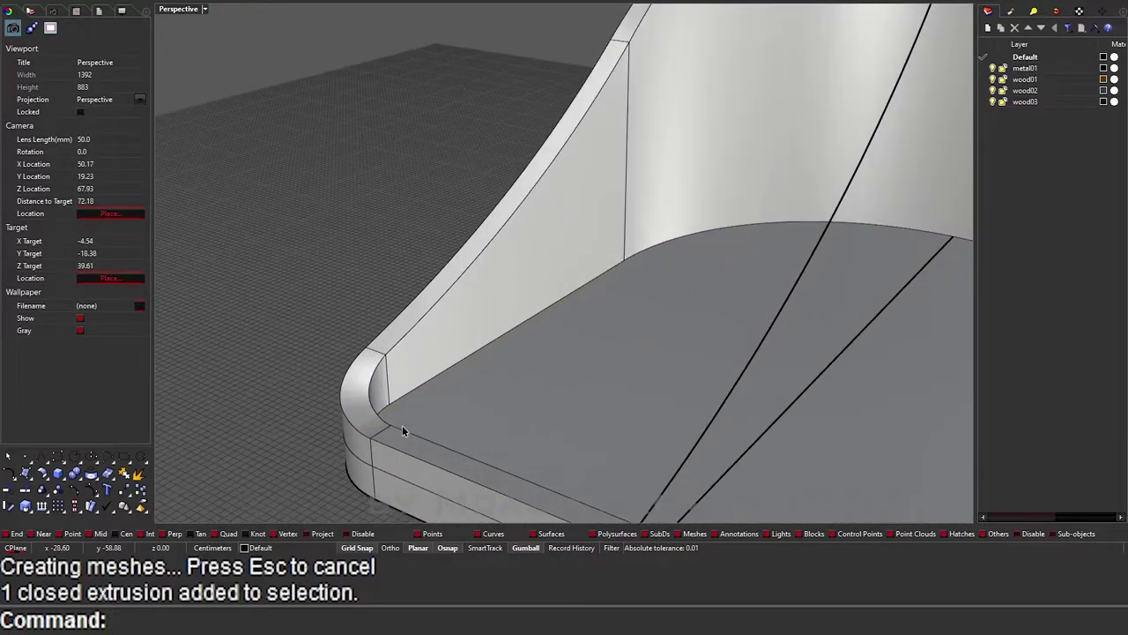
pyautogui.click(467, 396)
pyautogui.scroll(-5, 467, 397)
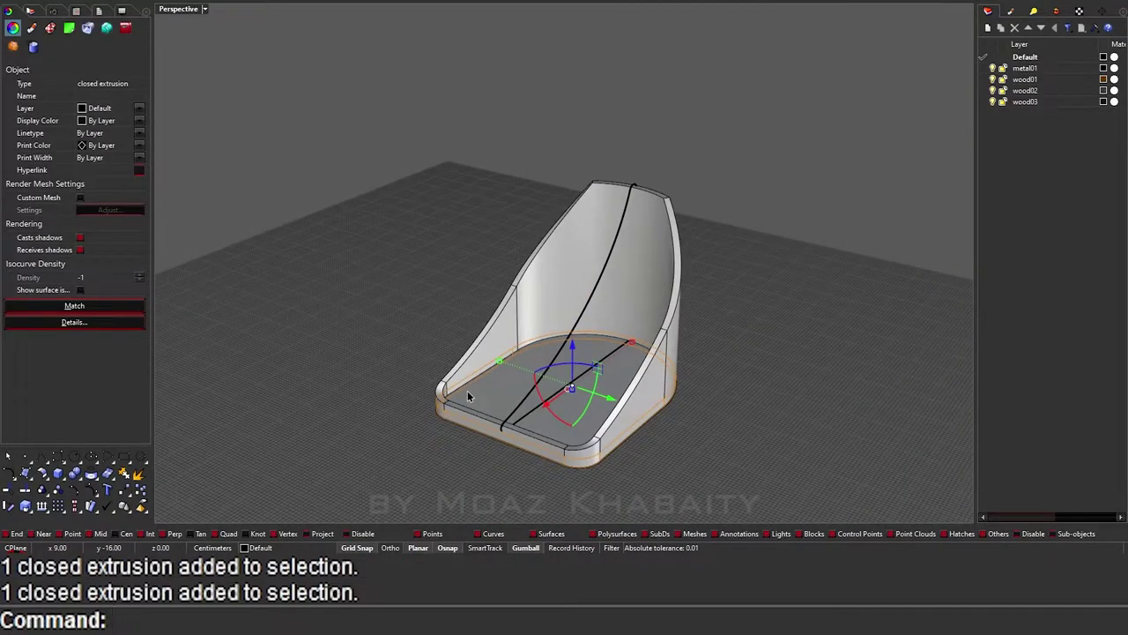
pyautogui.write('DupBorder')
pyautogui.press('Return')
pyautogui.keyDown('ctrl'); pyautogui.keyDown('shift'); pyautogui.click(467, 396); pyautogui.keyUp('shift'); pyautogui.keyUp('ctrl')
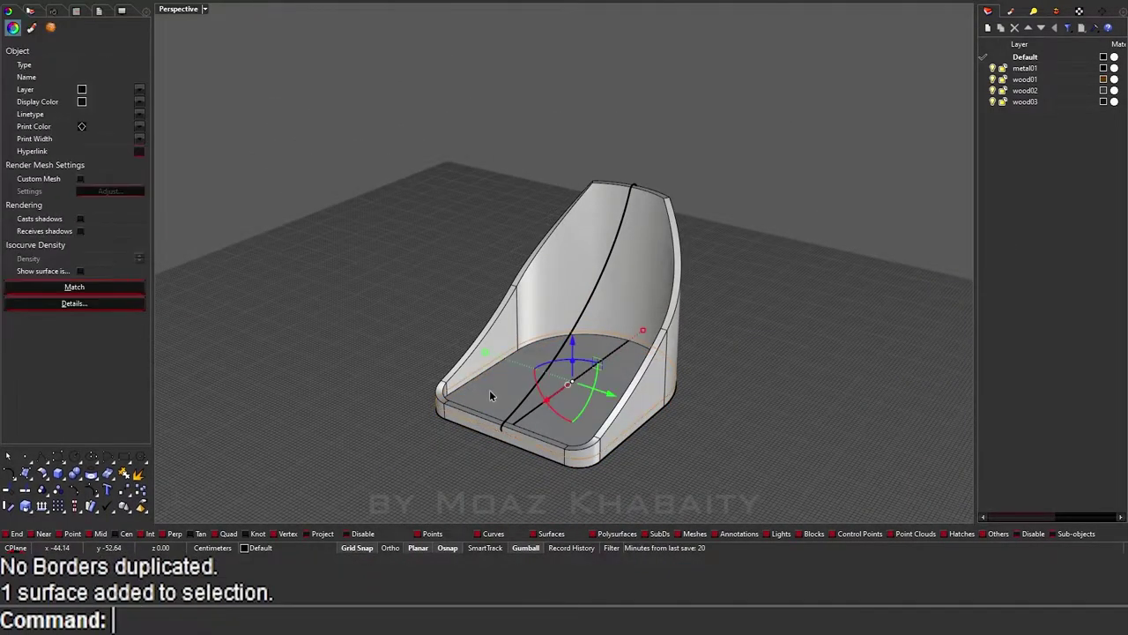
pyautogui.write('DupBorder')
pyautogui.press('Return')
# Step: Offset the border curve 1.5 inward and delete the original border curve
pyautogui.scroll(3, 489, 390)
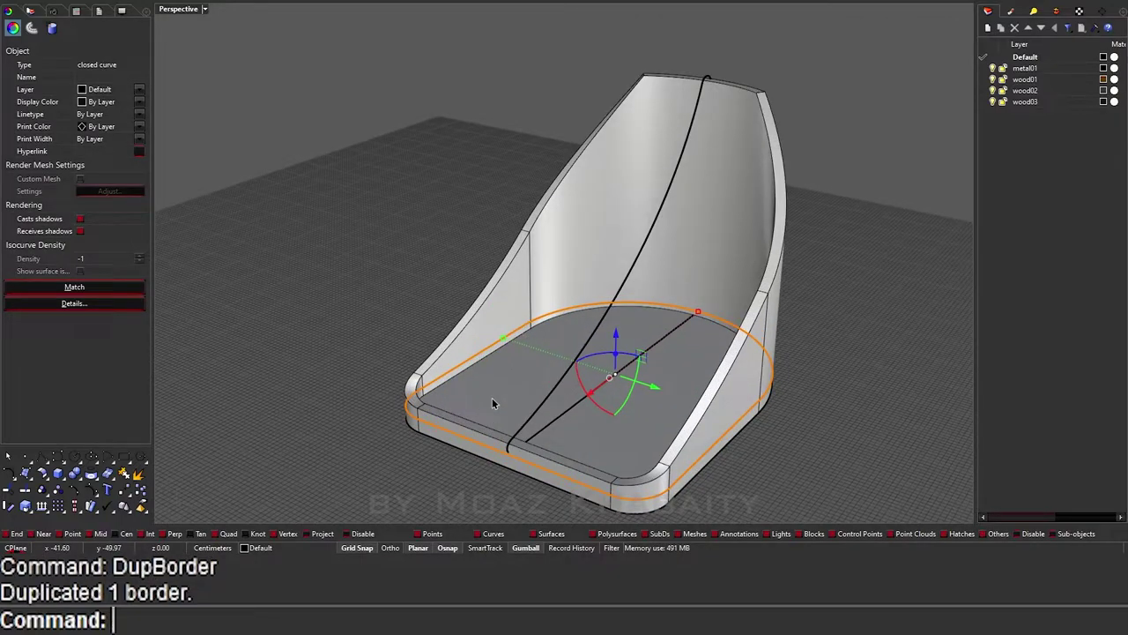
pyautogui.write('O')
pyautogui.press('Return')
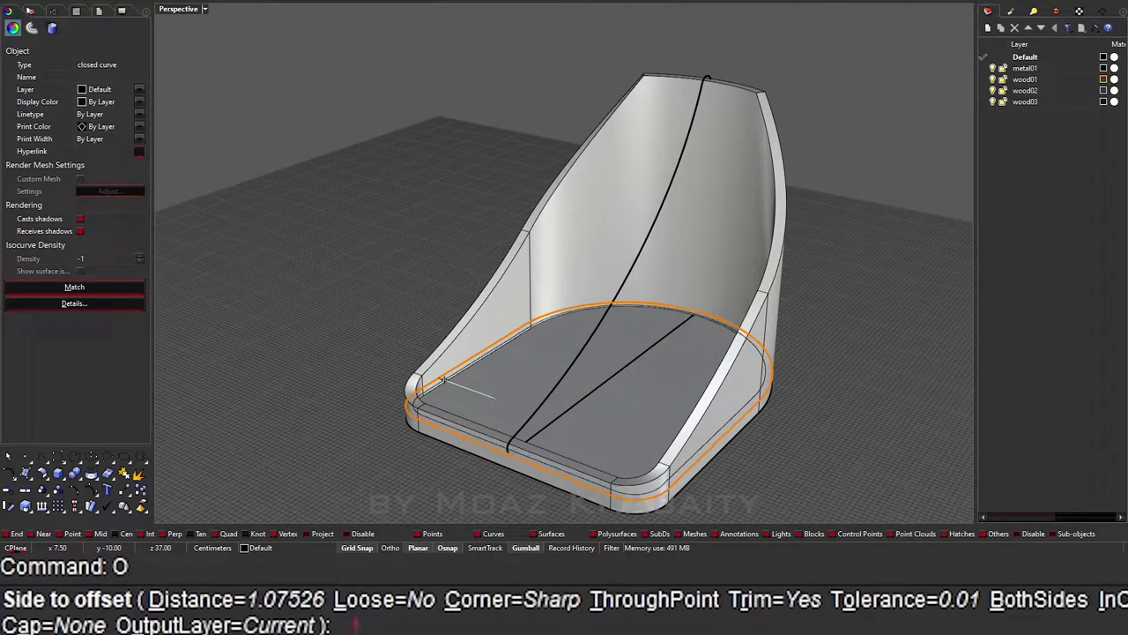
pyautogui.write('1.5')
pyautogui.press('Return')
pyautogui.click(445, 379)
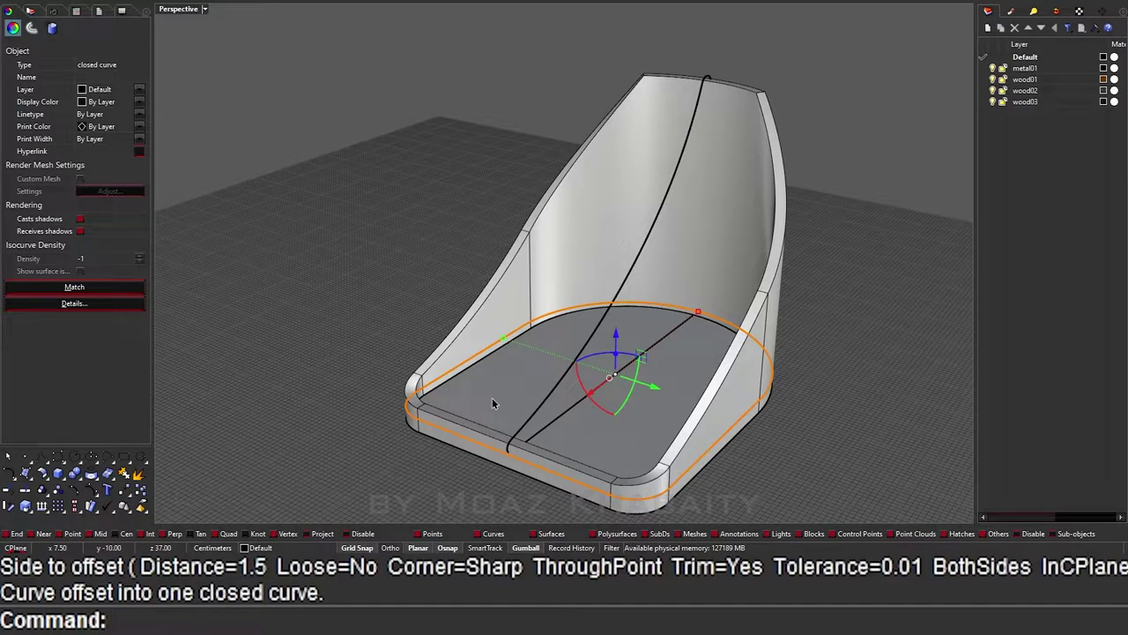
pyautogui.press('Delete')
# Step: Check the chair solid and the seat's closed curve, then view the whole chair
pyautogui.click(453, 376)
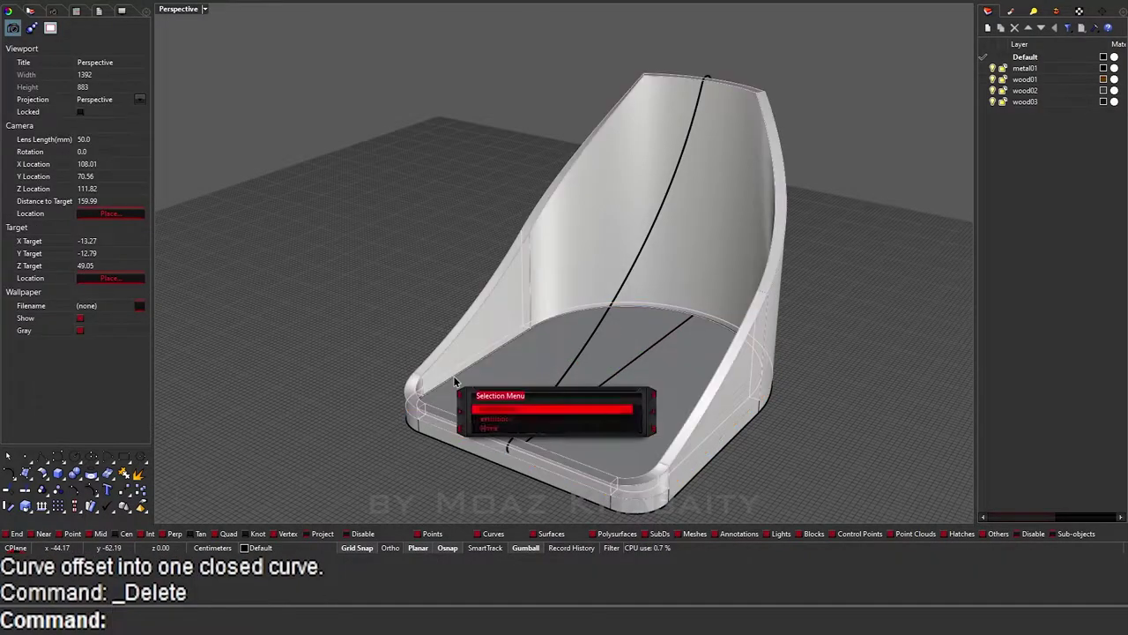
pyautogui.click(486, 422)
pyautogui.scroll(3, 380, 352)
pyautogui.press('Escape')
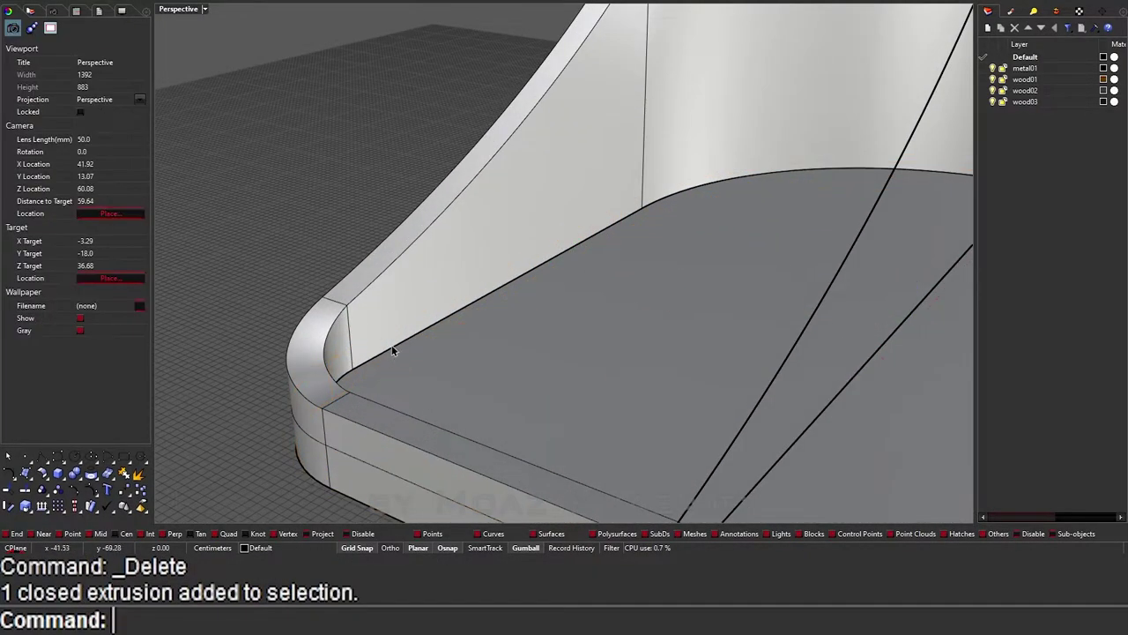
pyautogui.click(391, 358)
pyautogui.moveTo(391, 358)
pyautogui.mouseDown(button='right')
pyautogui.moveTo(648, 350)
pyautogui.moveTo(590, 401)
pyautogui.mouseUp(button='right')
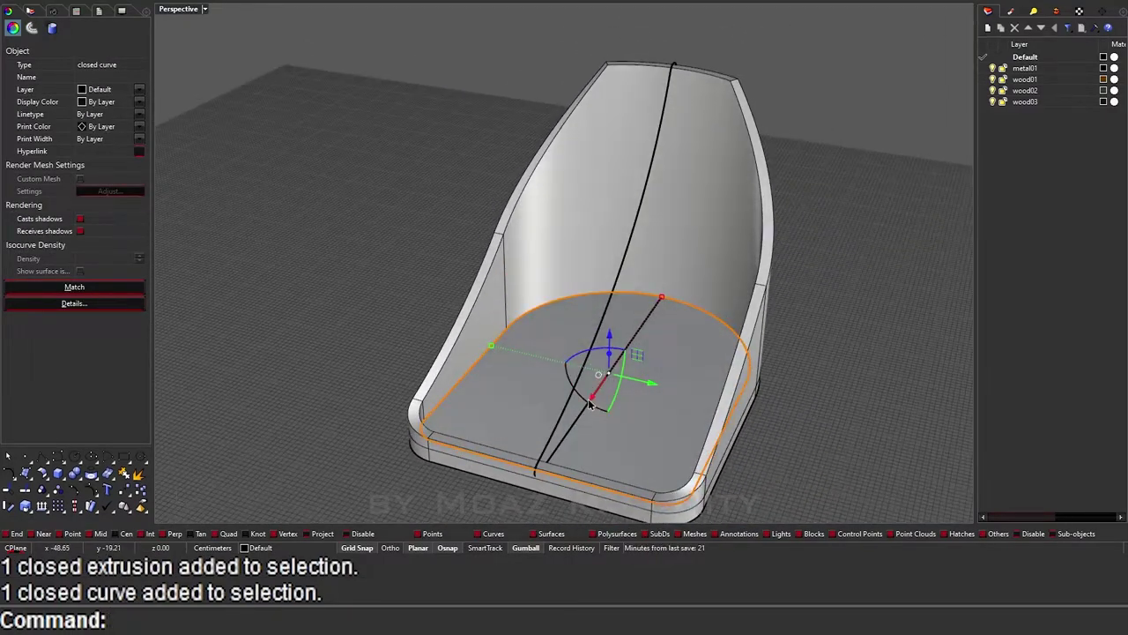
# Step: Offset the seat curve inward
pyautogui.write('O')
pyautogui.press('Return')
pyautogui.scroll(3, 485, 401)
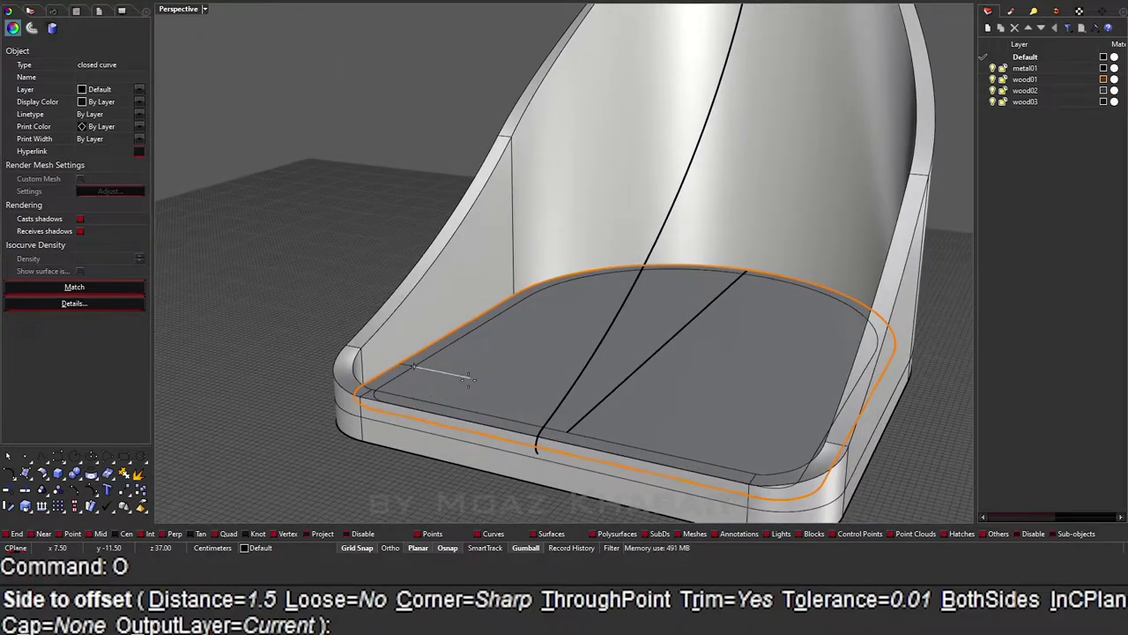
pyautogui.click(465, 381)
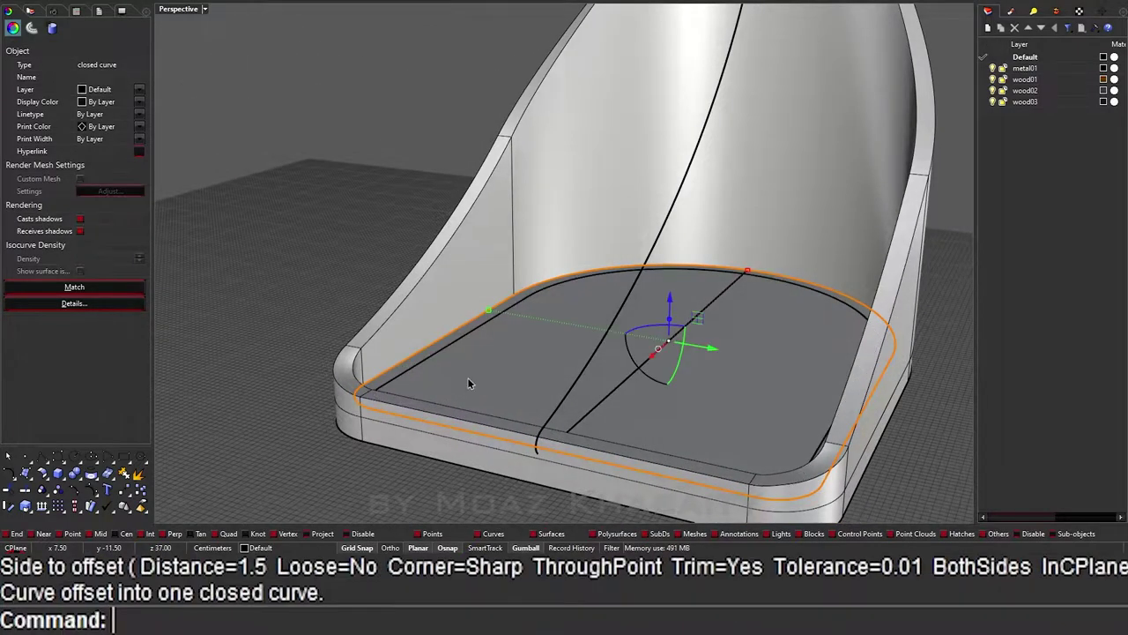
pyautogui.click(420, 369)
pyautogui.click(447, 378)
# Step: Create two more inward offsets of the seat outline curves
pyautogui.write('O')
pyautogui.press('Return')
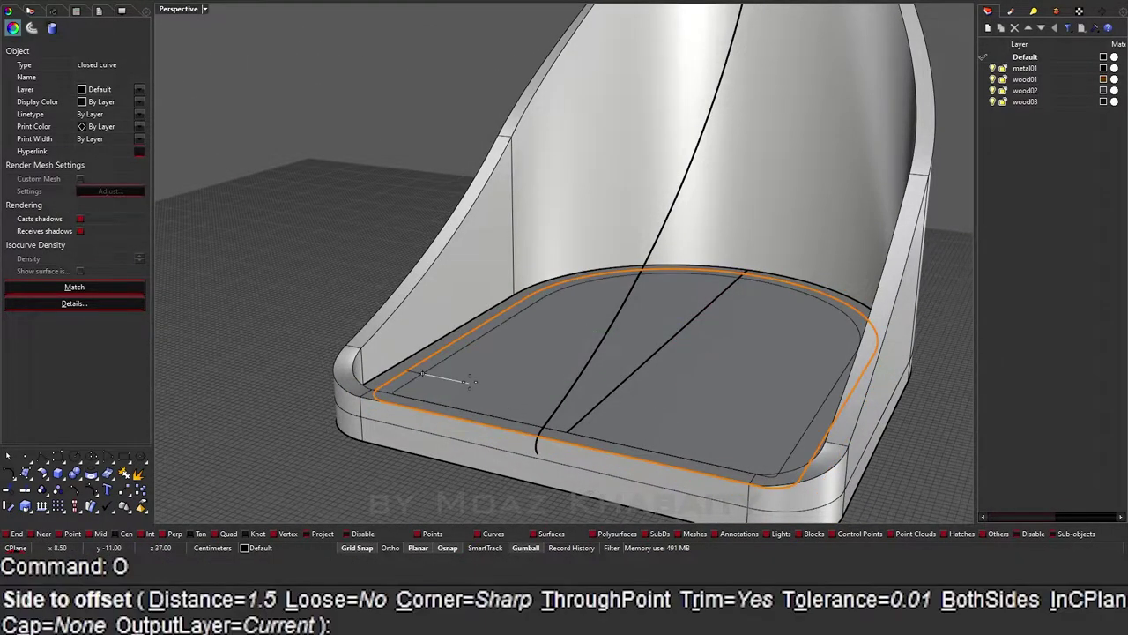
pyautogui.click(465, 375)
pyautogui.scroll(3, 459, 435)
pyautogui.click(431, 422)
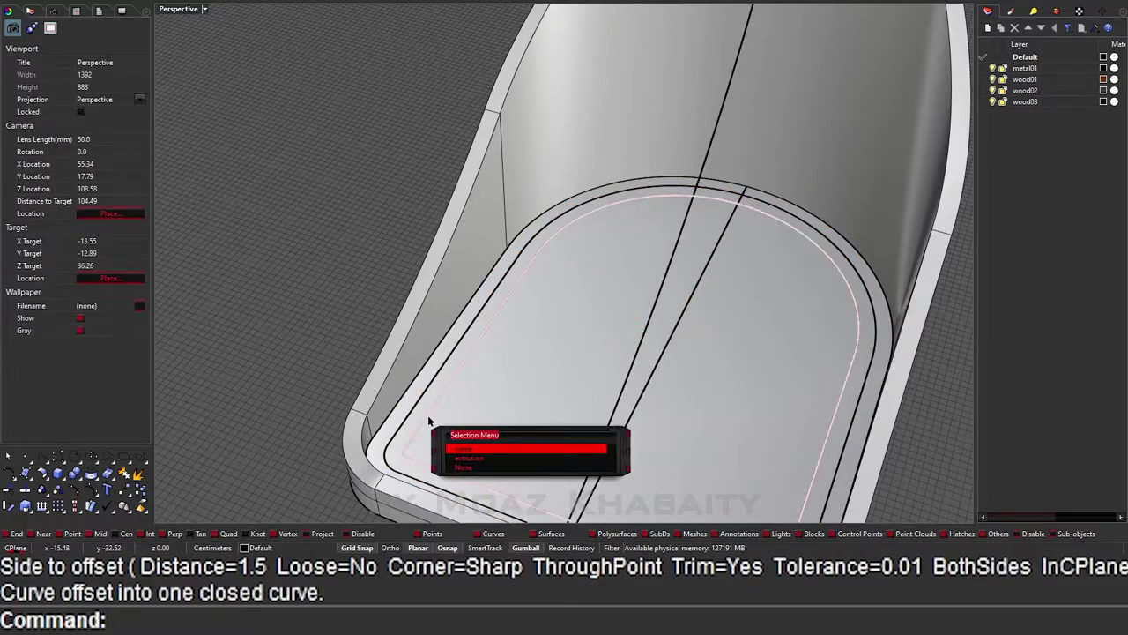
pyautogui.click(458, 448)
pyautogui.write('O')
pyautogui.press('Return')
pyautogui.click(466, 426)
pyautogui.scroll(-1, 466, 426)
# Step: Raise three of the offset curves by 1 along Z
pyautogui.keyDown('shift'); pyautogui.click(453, 382); pyautogui.keyUp('shift')
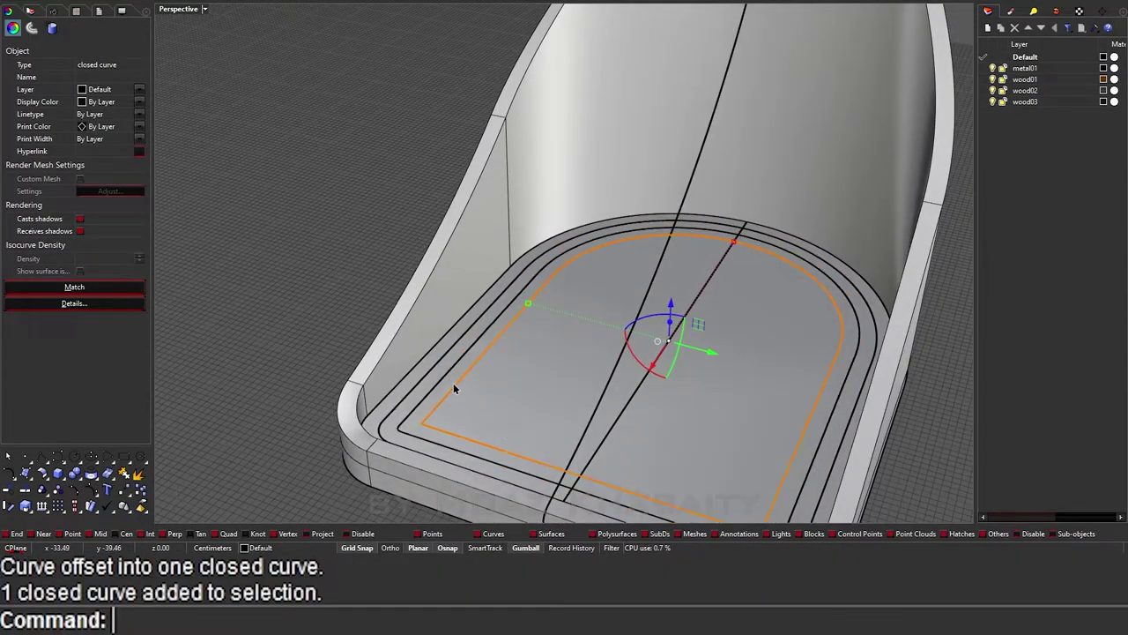
pyautogui.keyDown('shift'); pyautogui.click(430, 377); pyautogui.keyUp('shift')
pyautogui.keyDown('shift'); pyautogui.click(433, 385); pyautogui.keyUp('shift')
pyautogui.click(554, 406)
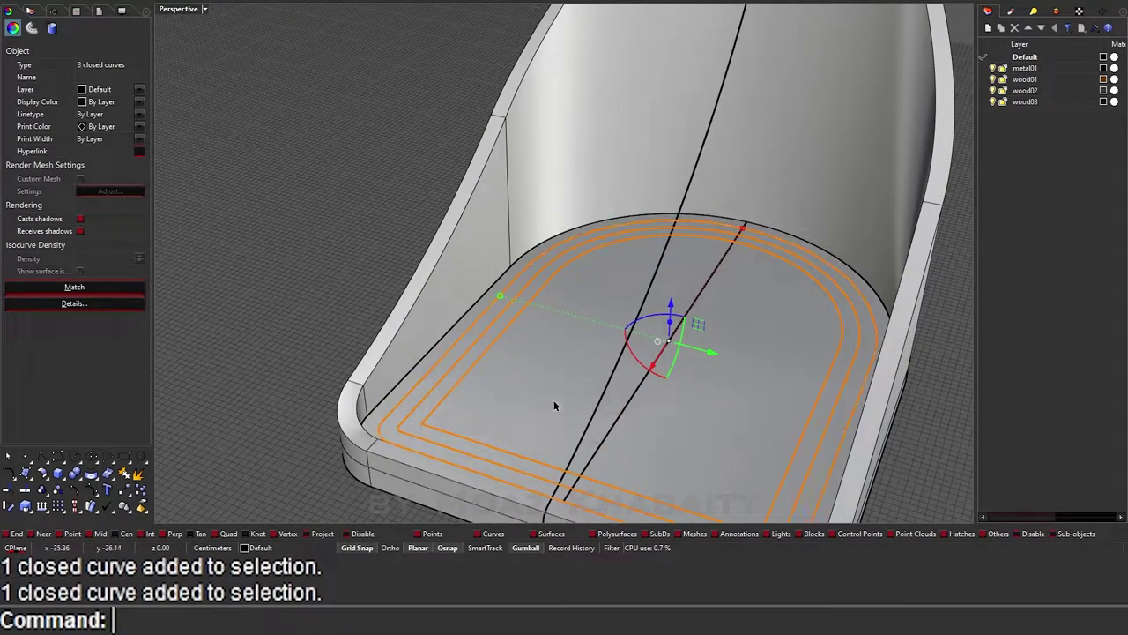
pyautogui.click(672, 305)
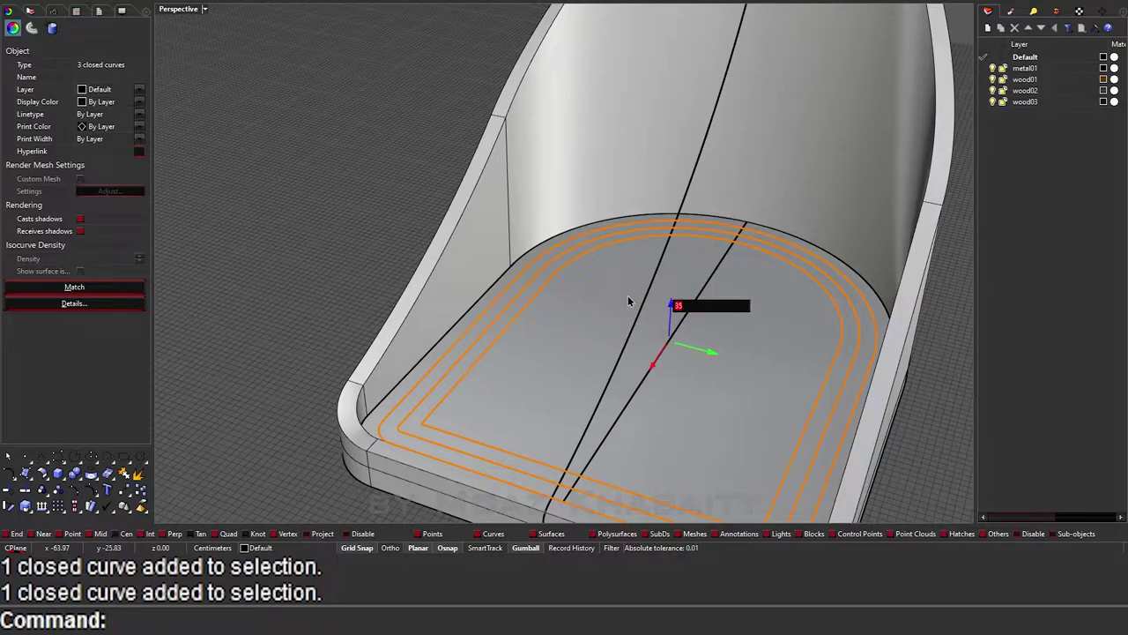
pyautogui.write('1')
pyautogui.press('Return')
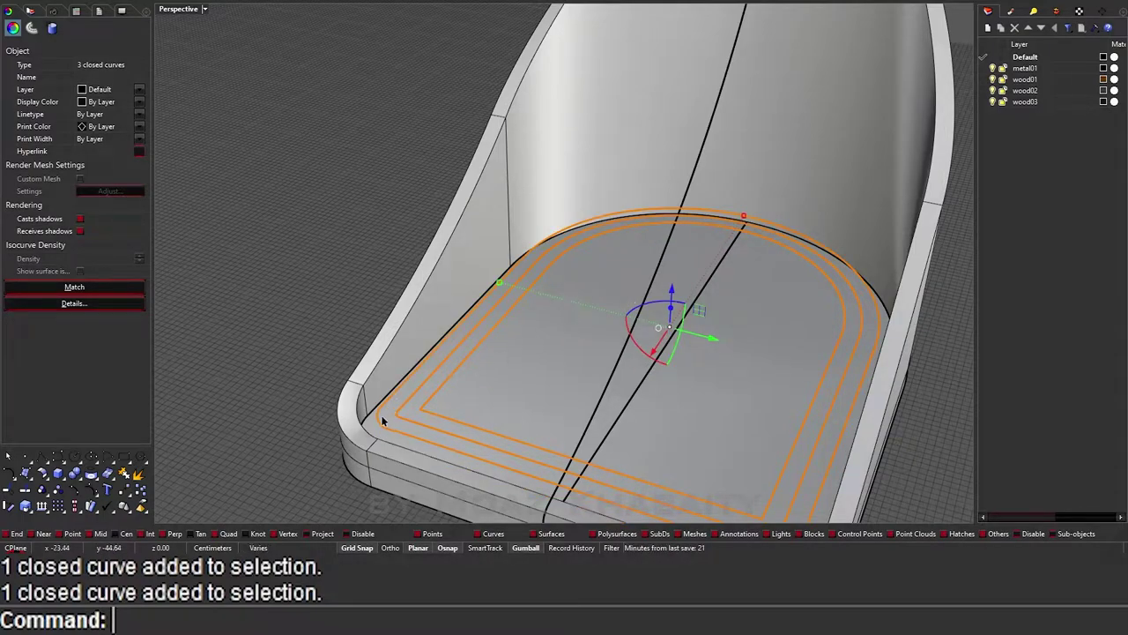
# Step: Raise the remaining middle curve higher, leaving the outer and inner curves in place
pyautogui.keyDown('ctrl'); pyautogui.click(382, 421); pyautogui.keyUp('ctrl')
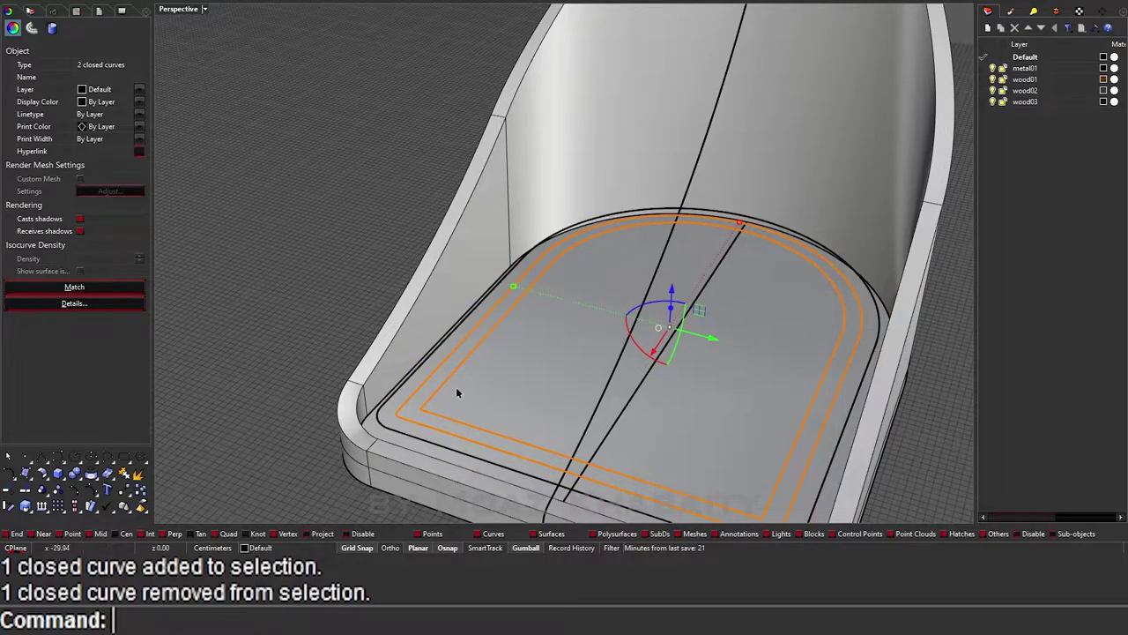
pyautogui.keyDown('ctrl'); pyautogui.click(410, 408); pyautogui.keyUp('ctrl')
pyautogui.moveTo(673, 284); pyautogui.dragTo(672, 280)
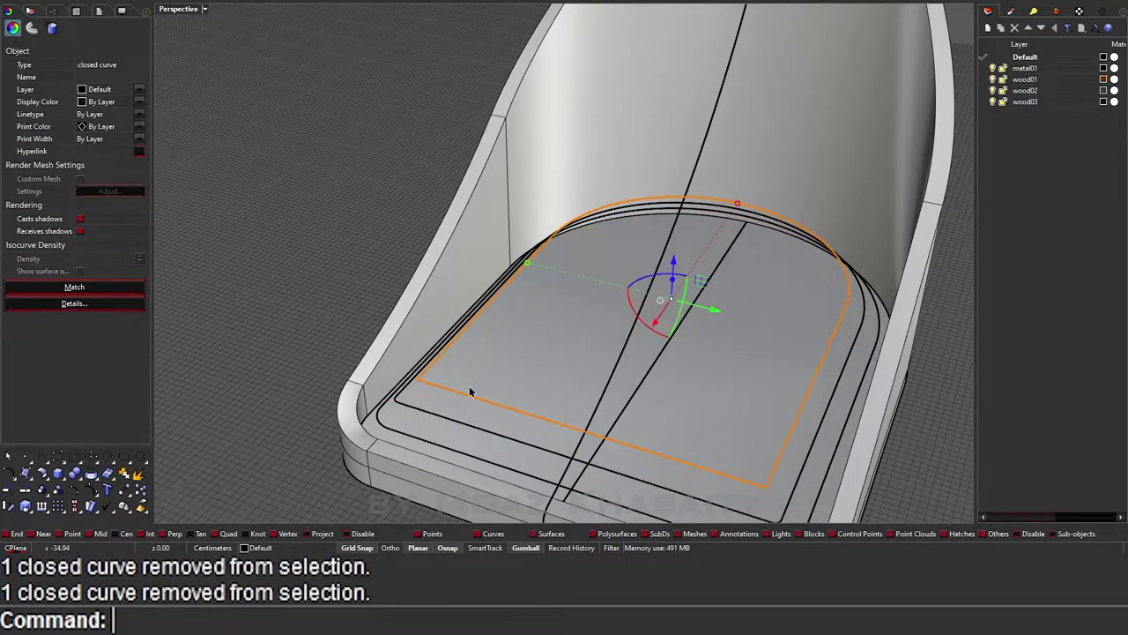
pyautogui.scroll(3, 455, 434)
pyautogui.scroll(2, 439, 458)
pyautogui.press('Escape')
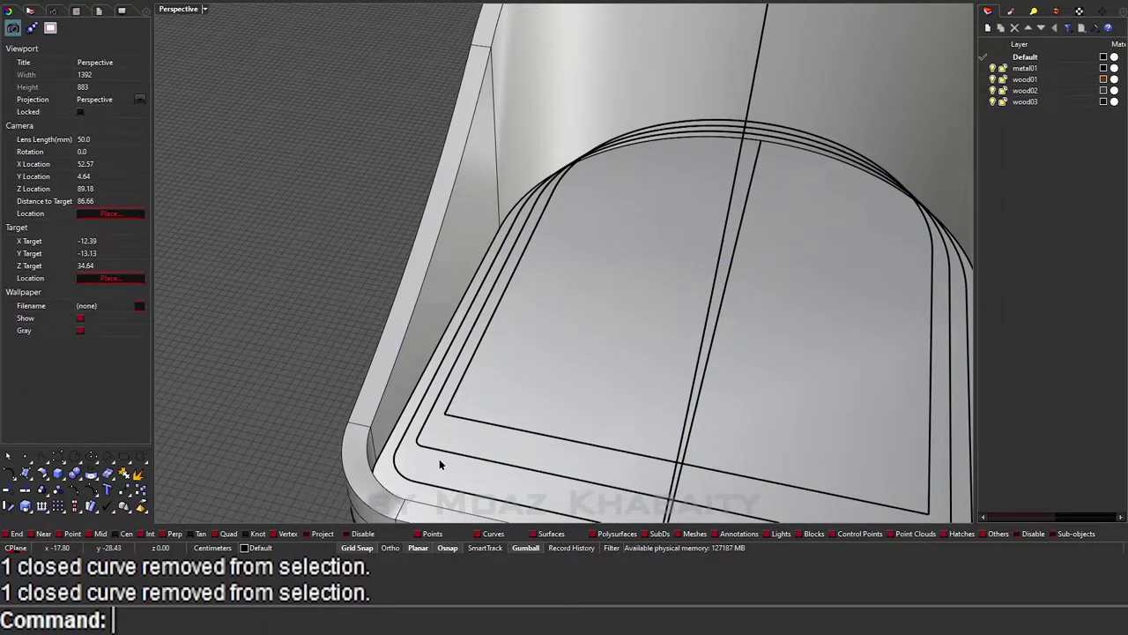
# Step: Start a curve fillet and cancel it
pyautogui.scroll(2, 428, 421)
pyautogui.scroll(1, 405, 419)
pyautogui.write('F')
pyautogui.press('Return')
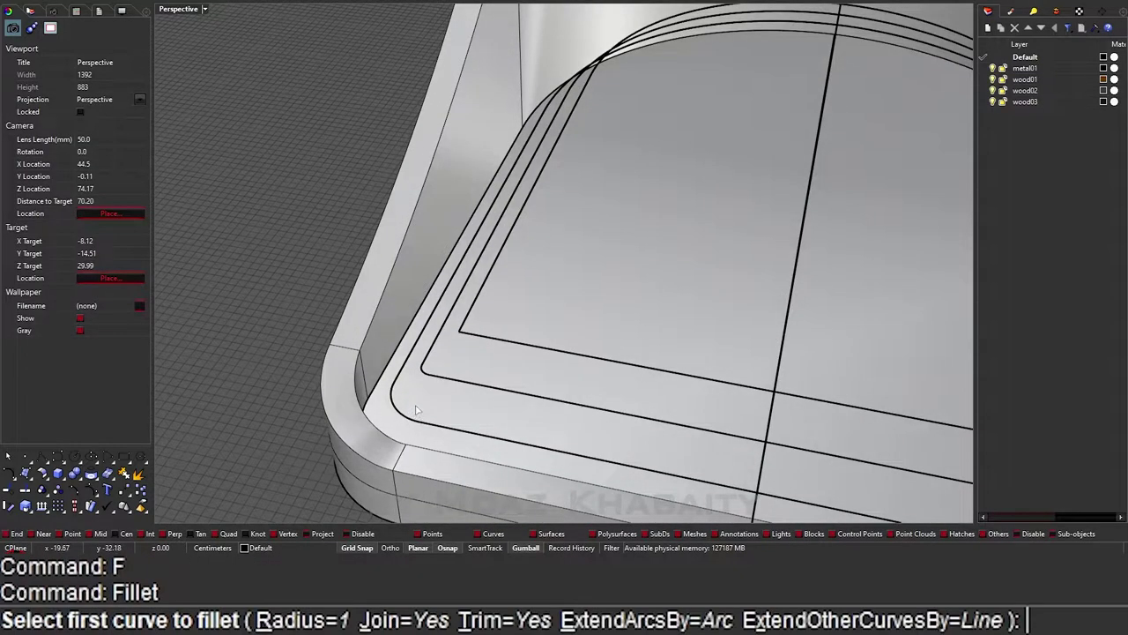
pyautogui.press('Escape')
# Step: Select the three unwanted stacked outline curves around the seat and delete them
pyautogui.click(463, 338)
pyautogui.click(429, 372)
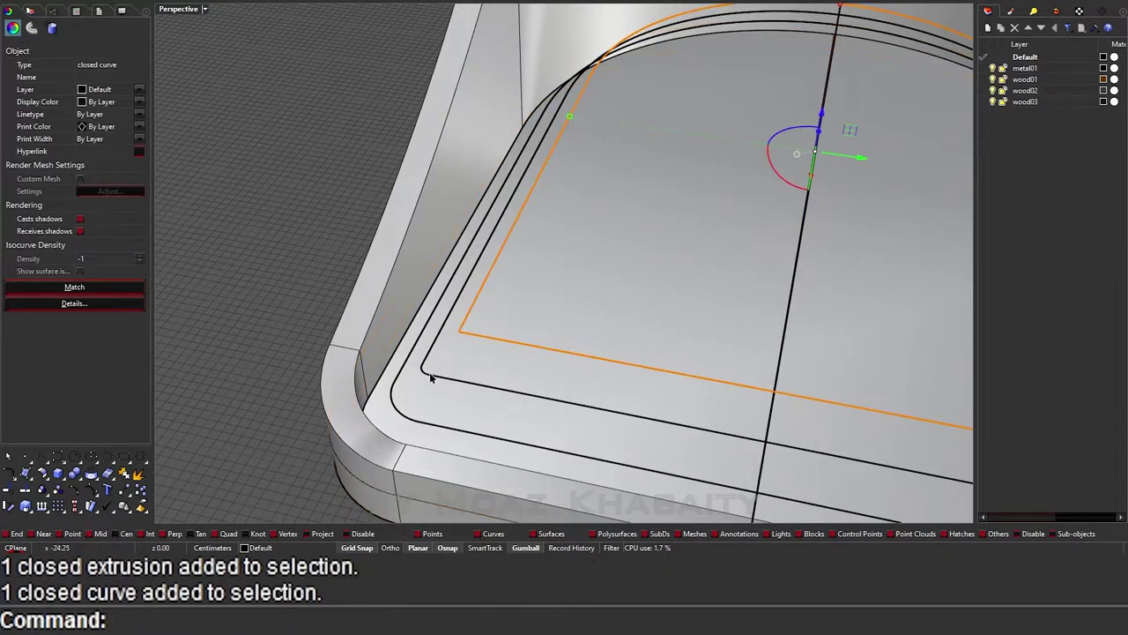
pyautogui.keyDown('shift'); pyautogui.click(415, 384); pyautogui.keyUp('shift')
pyautogui.keyDown('shift'); pyautogui.click(392, 407); pyautogui.keyUp('shift')
pyautogui.keyDown('shift'); pyautogui.click(391, 401); pyautogui.keyUp('shift')
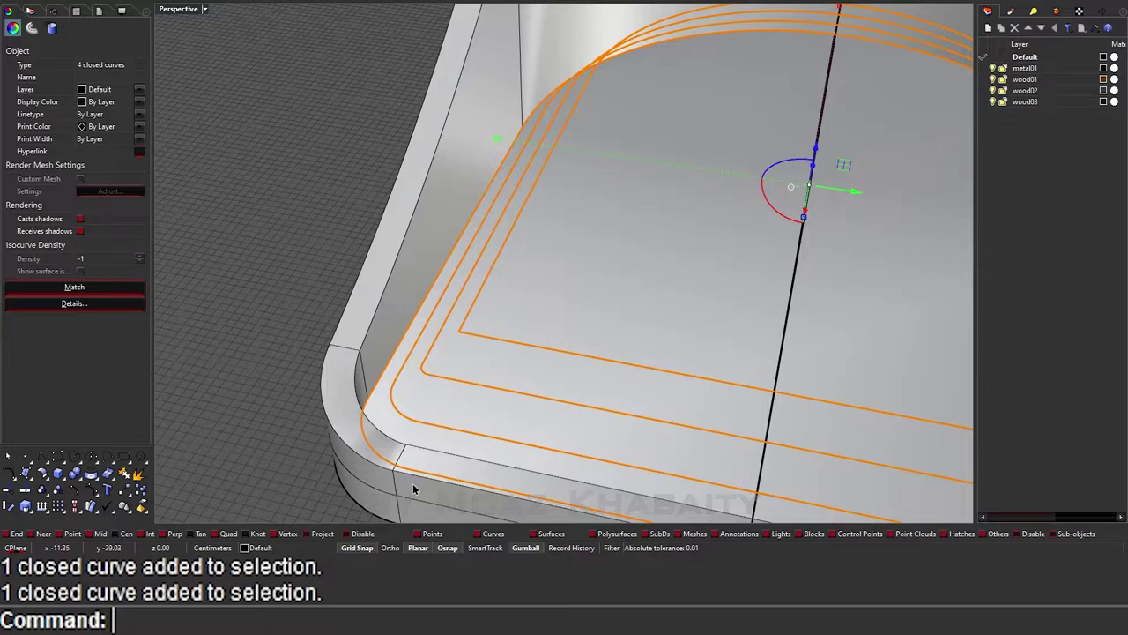
pyautogui.scroll(-5, 414, 486)
pyautogui.moveTo(552, 350)
pyautogui.mouseDown(button='right')
pyautogui.moveTo(537, 327)
pyautogui.moveTo(528, 370)
pyautogui.mouseUp(button='right')
pyautogui.scroll(3, 383, 387)
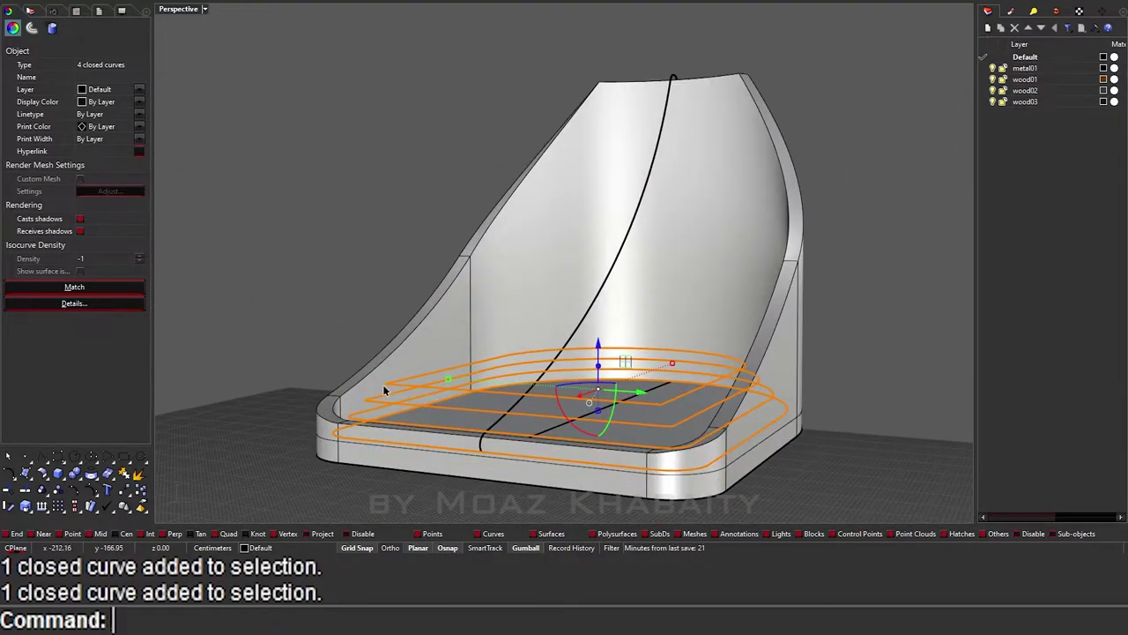
pyautogui.keyDown('ctrl'); pyautogui.click(389, 379); pyautogui.keyUp('ctrl')
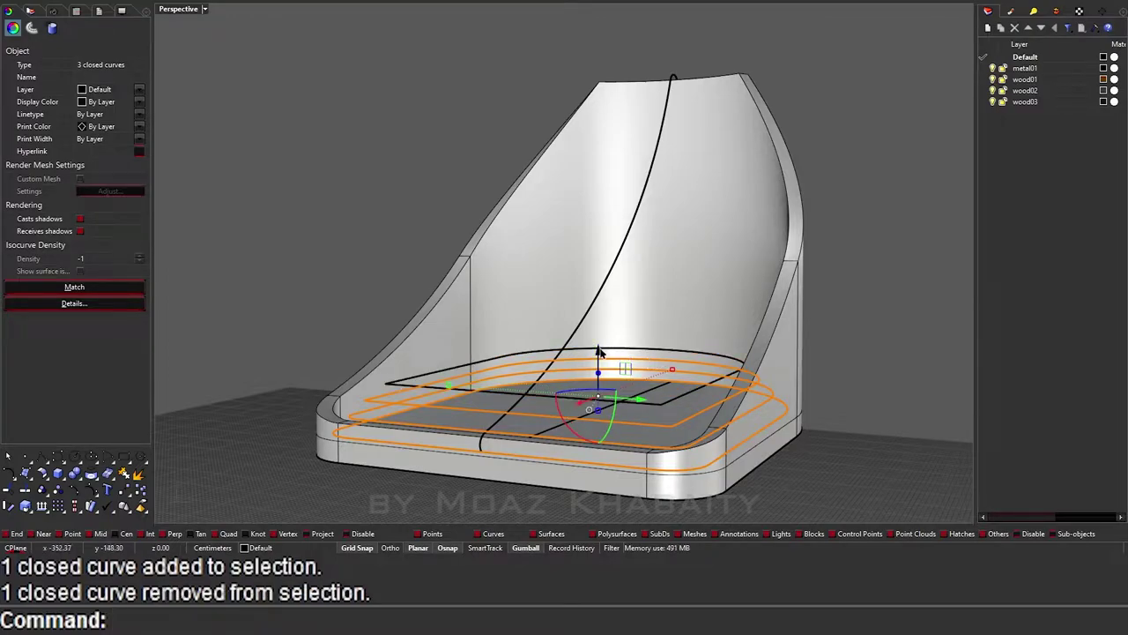
pyautogui.press('Escape')
# Step: Delete the remaining seat outline curve and the diagonal construction curve
pyautogui.click(453, 391)
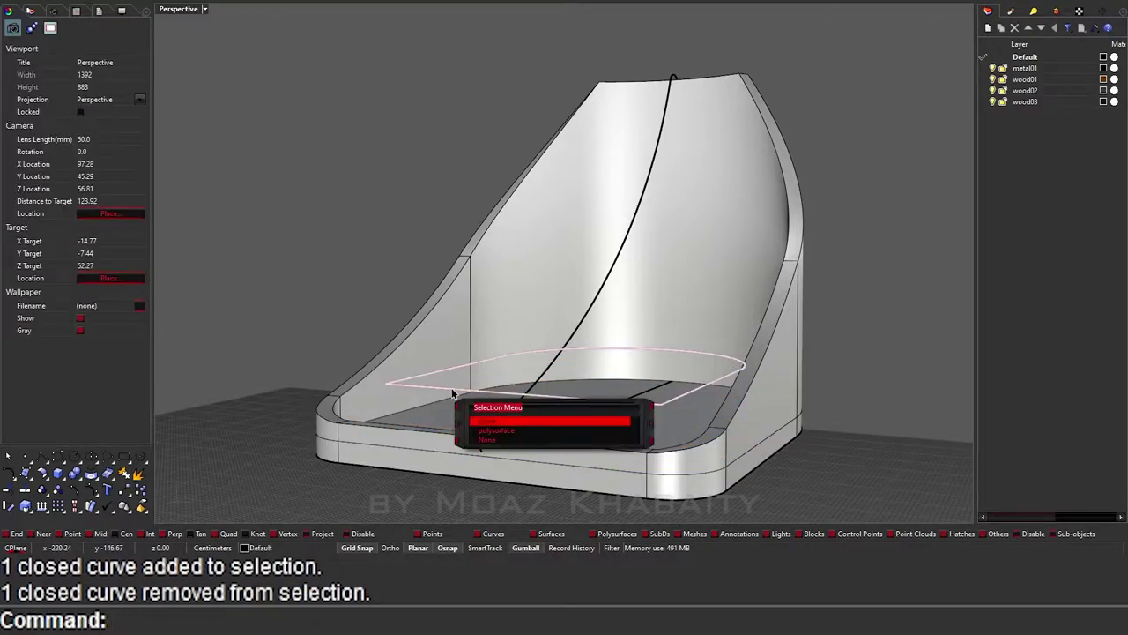
pyautogui.press('Return')
pyautogui.press('Delete')
pyautogui.scroll(-5, 449, 391)
pyautogui.scroll(5, 445, 401)
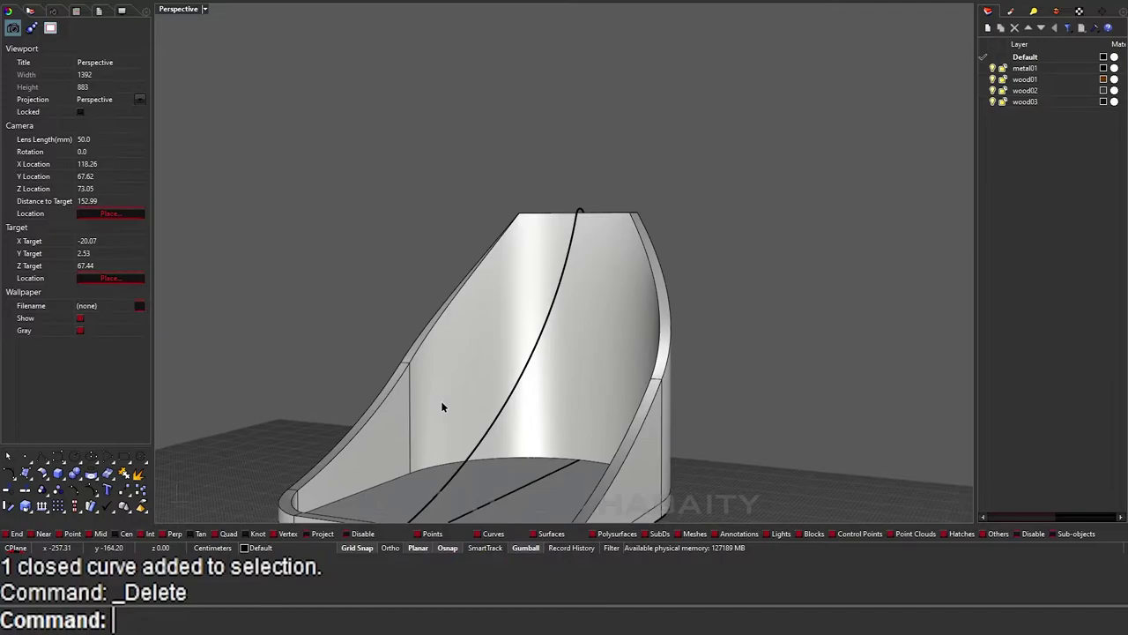
pyautogui.moveTo(443, 407)
pyautogui.mouseDown(button='right')
pyautogui.moveTo(458, 423)
pyautogui.moveTo(490, 294)
pyautogui.mouseUp(button='right')
pyautogui.click(540, 260)
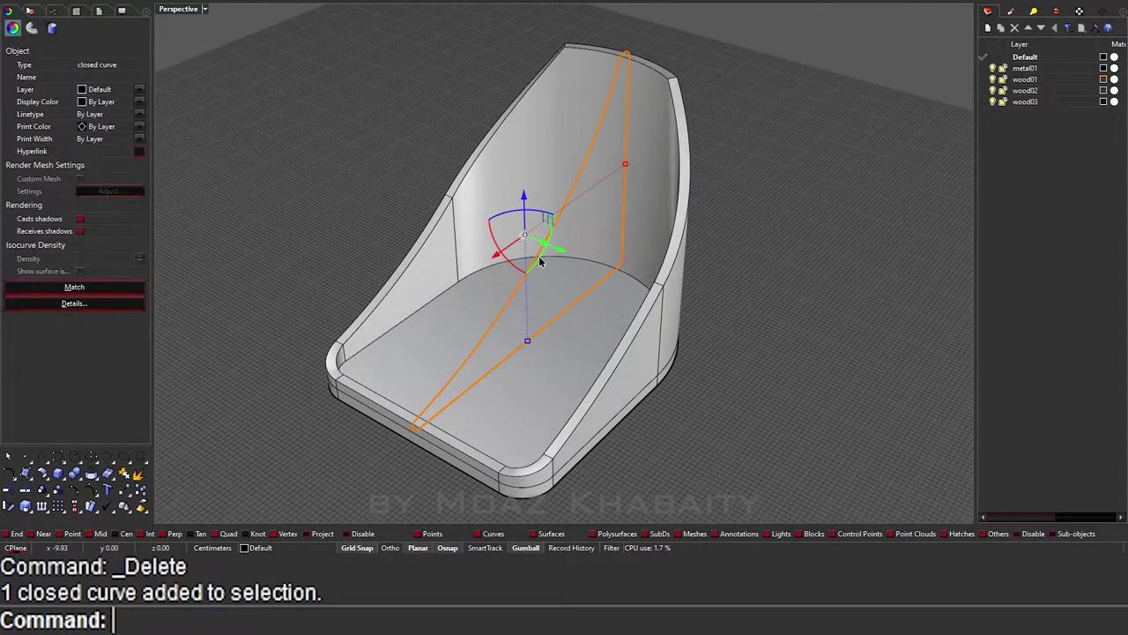
pyautogui.press('Delete')
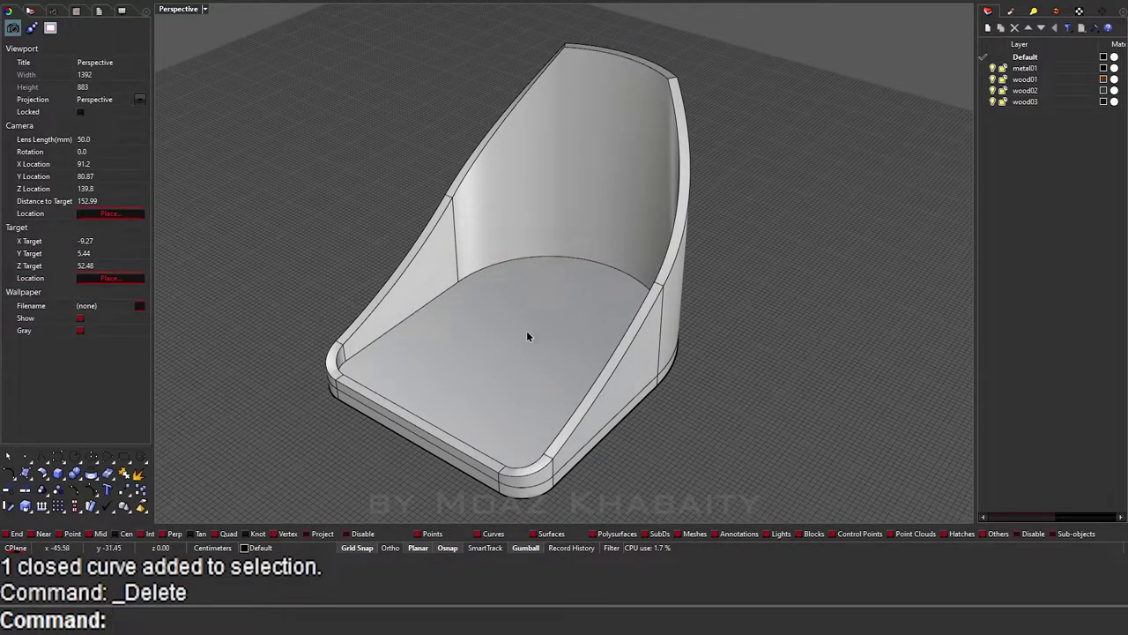
# Step: Hide the chair shell to isolate the seat slab
pyautogui.click(551, 283)
pyautogui.click(564, 168)
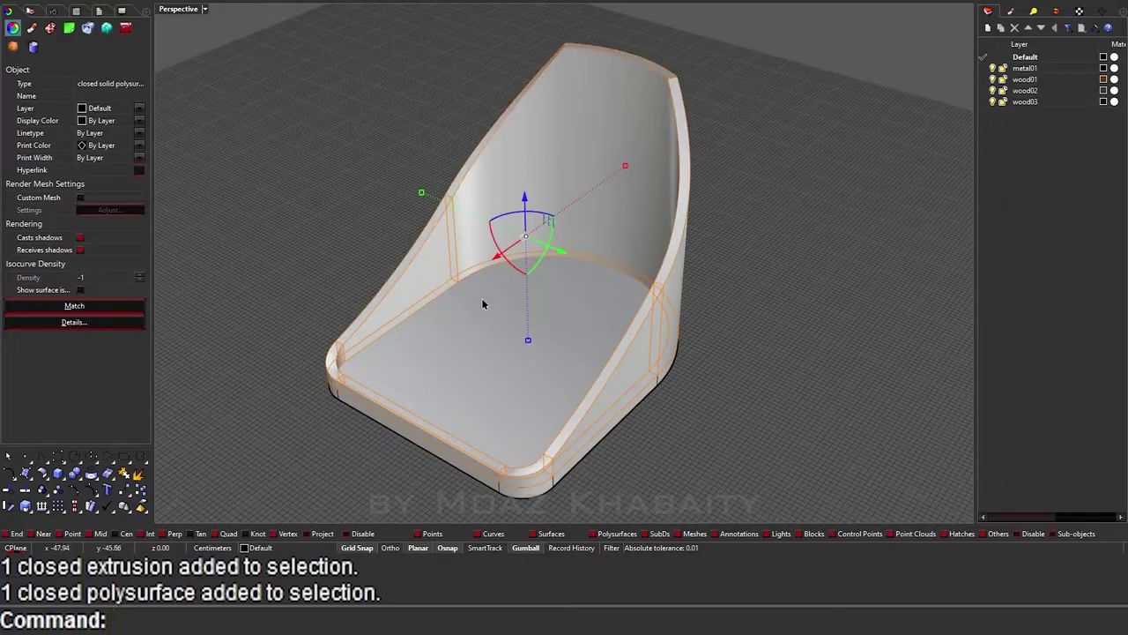
pyautogui.write('H')
pyautogui.press('Return')
# Step: Fillet the slab's five top edges with radius 0.5
pyautogui.write('Fillet')
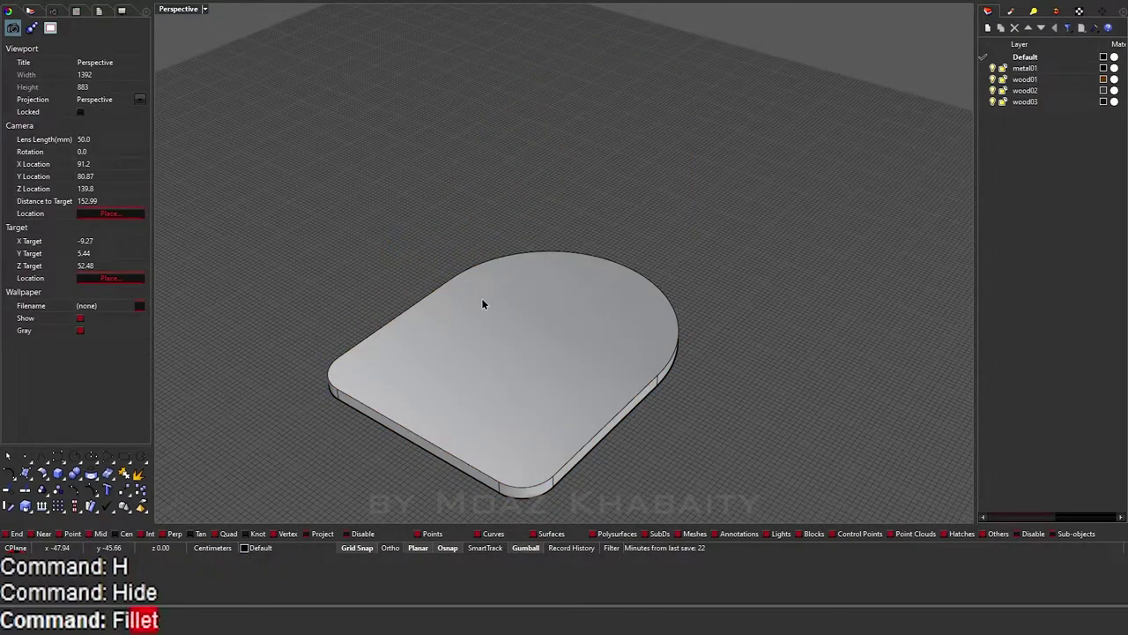
pyautogui.write('l')
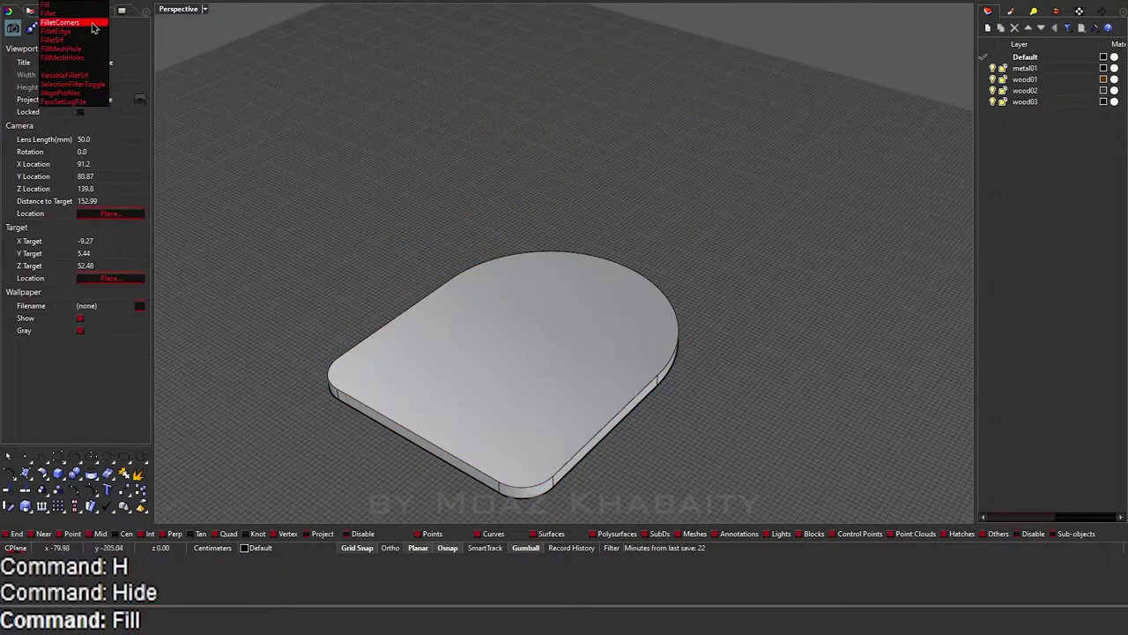
pyautogui.click(106, 45)
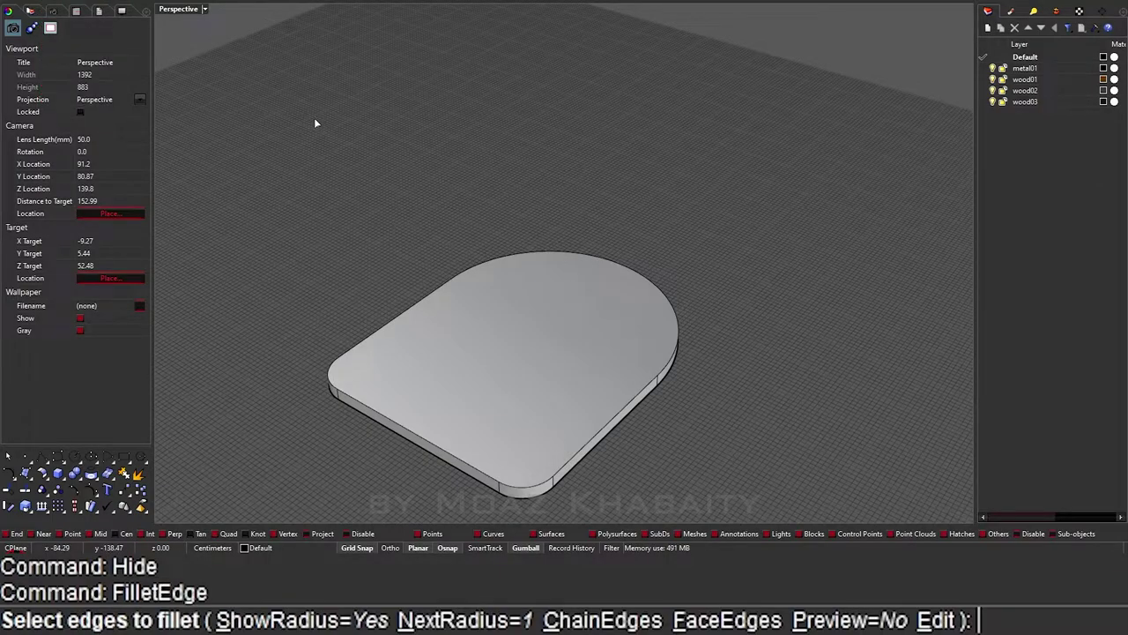
pyautogui.write('0.5')
pyautogui.press('Return')
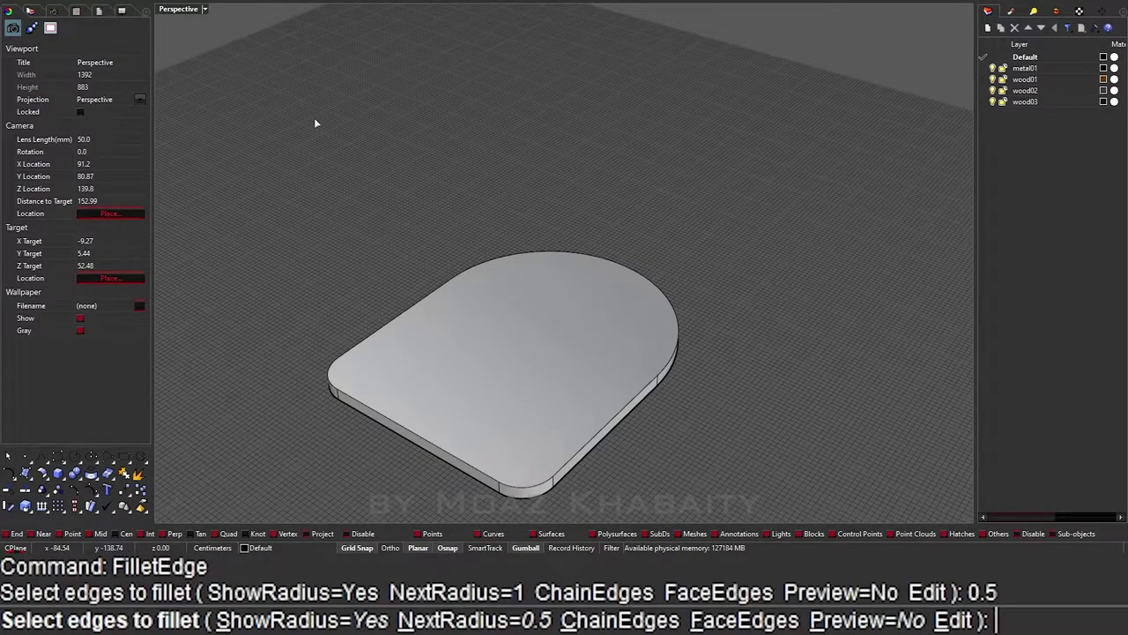
pyautogui.scroll(2, 542, 379)
pyautogui.scroll(2, 541, 395)
pyautogui.click(573, 449)
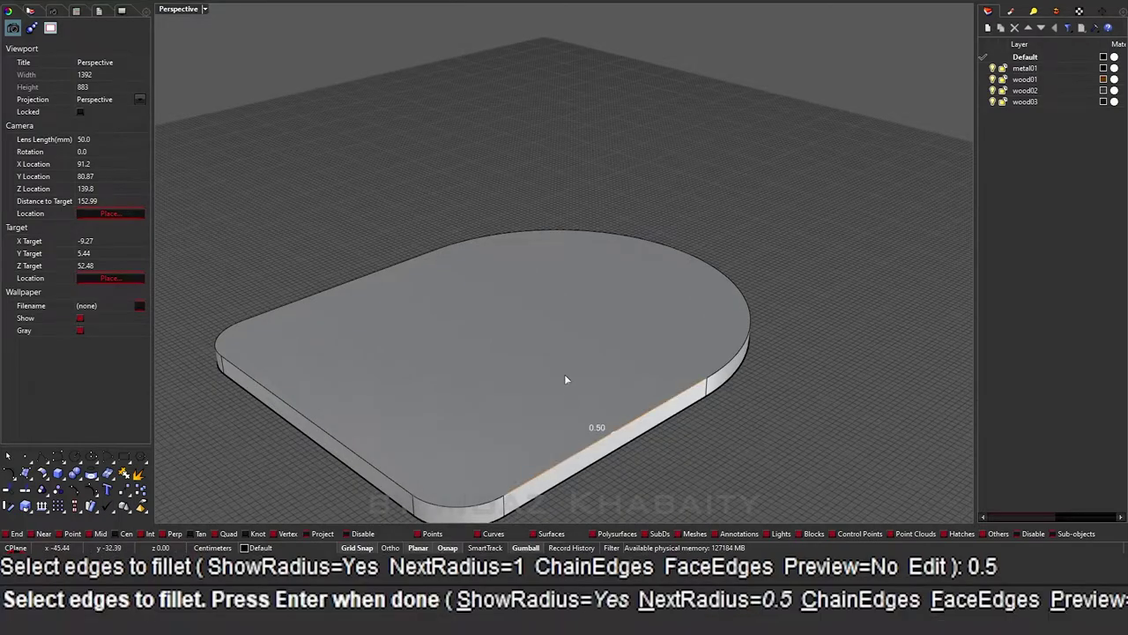
pyautogui.scroll(2, 582, 415)
pyautogui.click(721, 302)
pyautogui.click(442, 423)
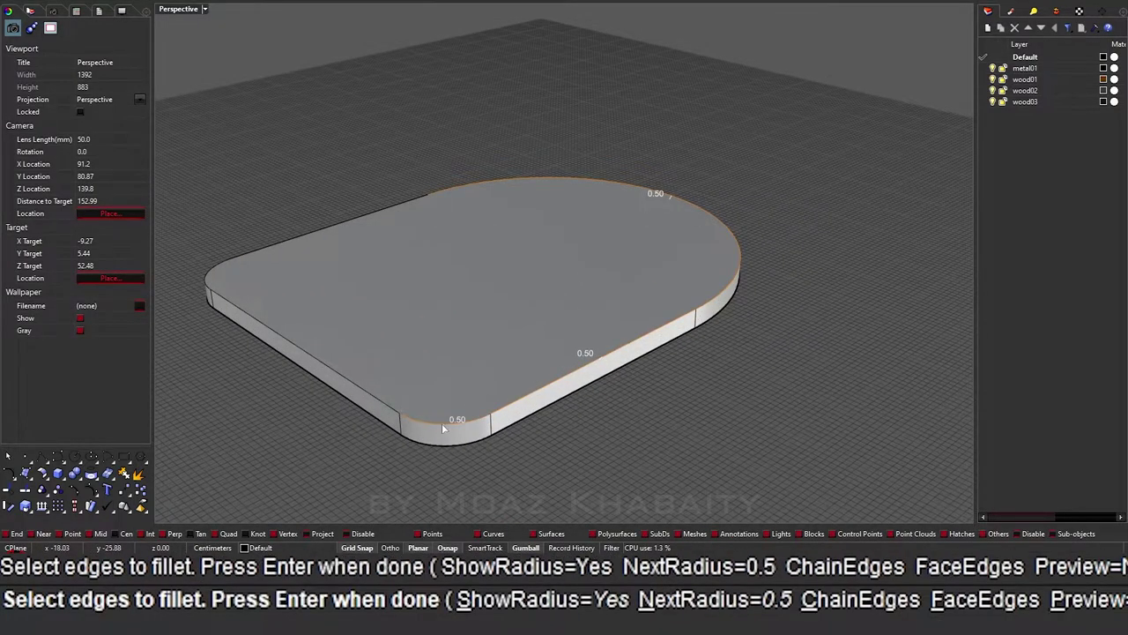
pyautogui.click(385, 403)
pyautogui.click(255, 254)
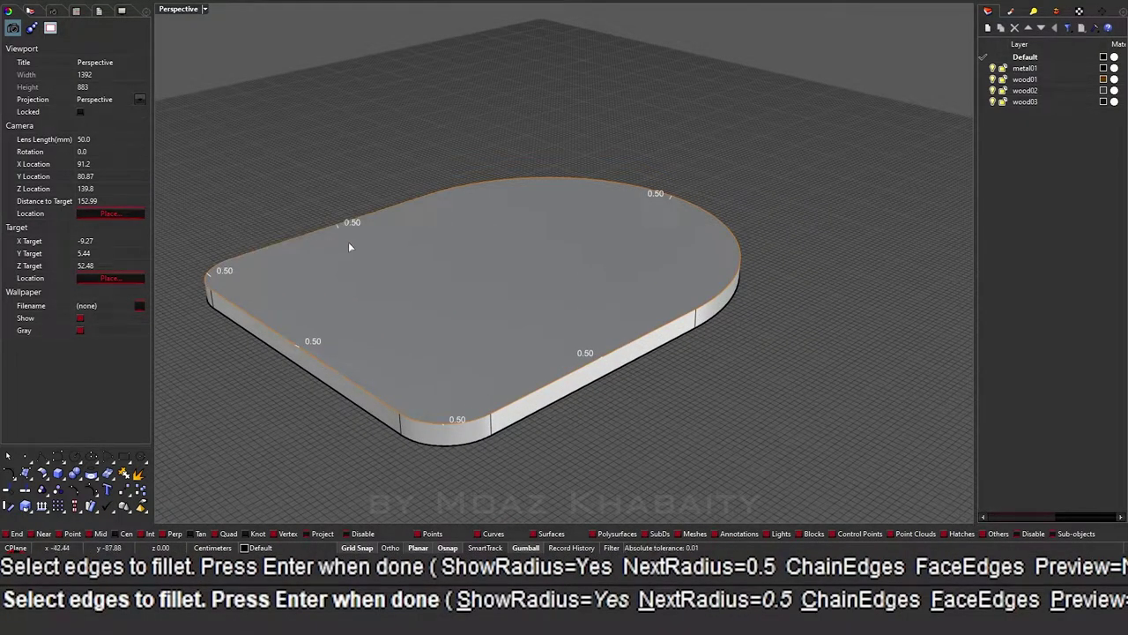
pyautogui.press('Return')
pyautogui.press('Return')
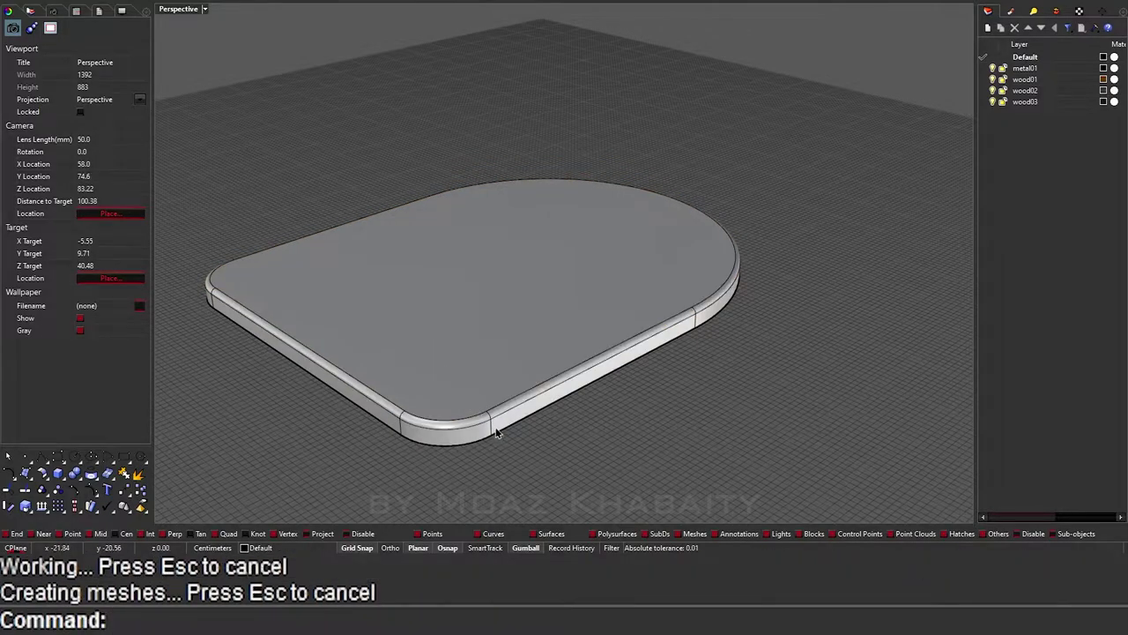
pyautogui.press('Return')
# Step: Fillet the slab's curved and front bottom edges at 0.5
pyautogui.moveTo(501, 435); pyautogui.dragTo(550, 330, button='right')
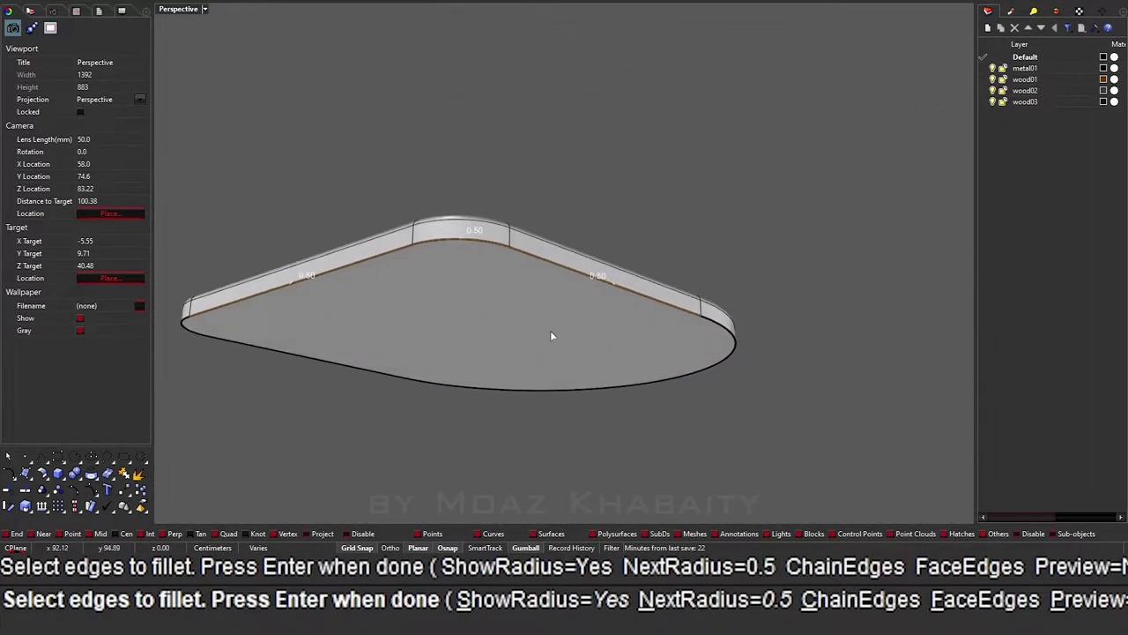
pyautogui.click(723, 326)
pyautogui.click(299, 360)
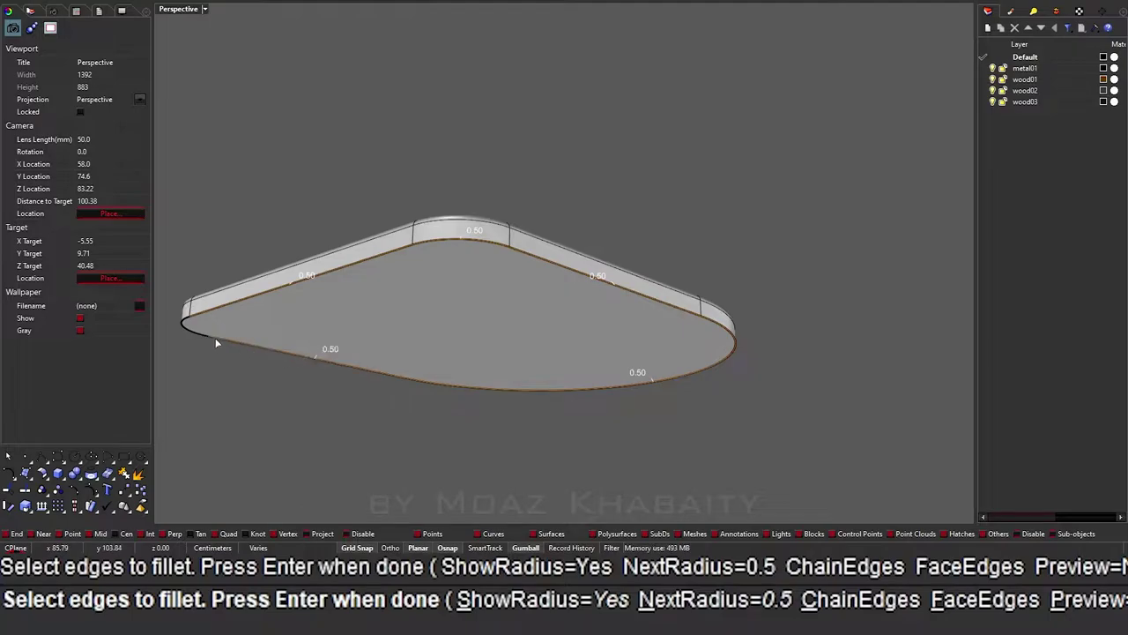
pyautogui.press('Return')
pyautogui.press('Return')
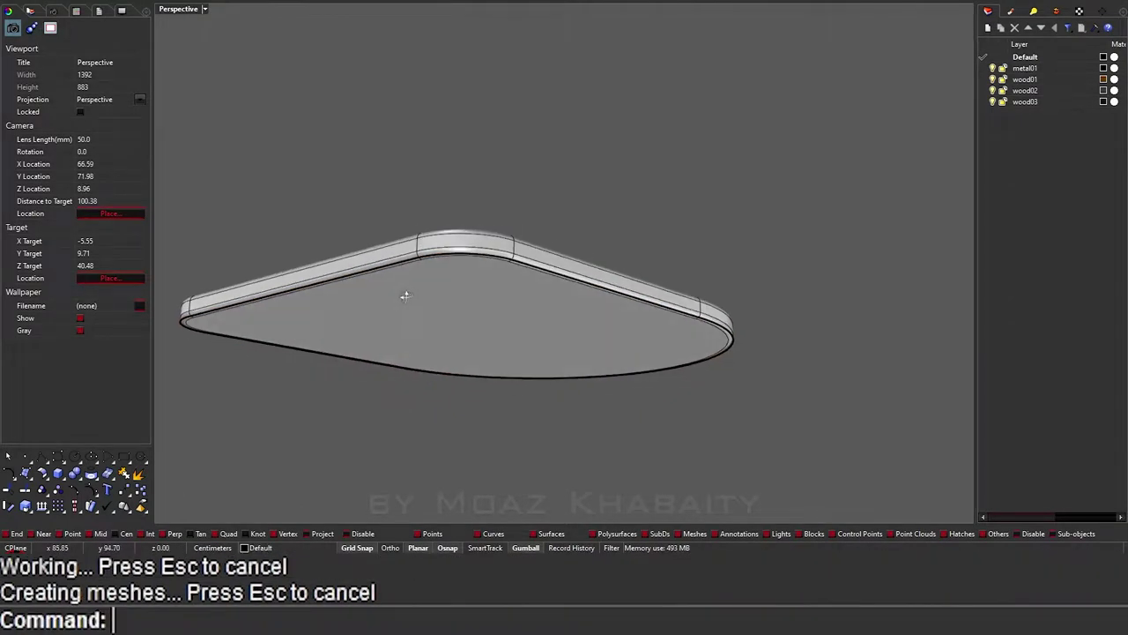
pyautogui.moveTo(402, 292)
pyautogui.mouseDown(button='right')
pyautogui.moveTo(406, 373)
pyautogui.moveTo(431, 435)
pyautogui.mouseUp(button='right')
pyautogui.scroll(-3, 431, 435)
# Step: Show the hidden chair shell and pick the back's two outer side edges for filleting
pyautogui.write('hh')
pyautogui.press('Return')
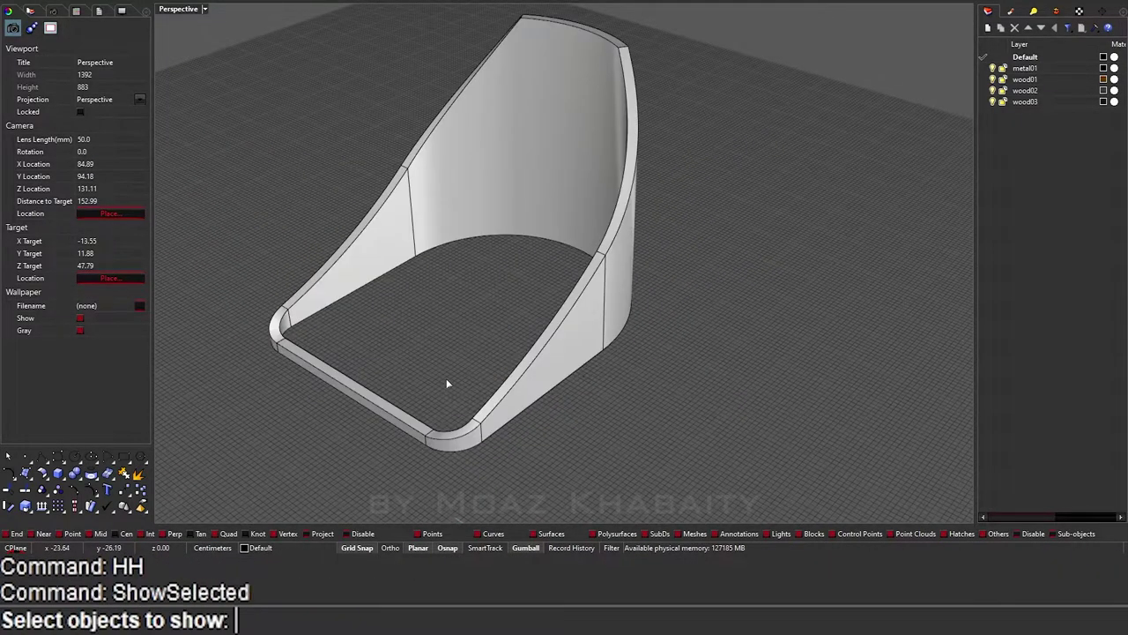
pyautogui.press('Return')
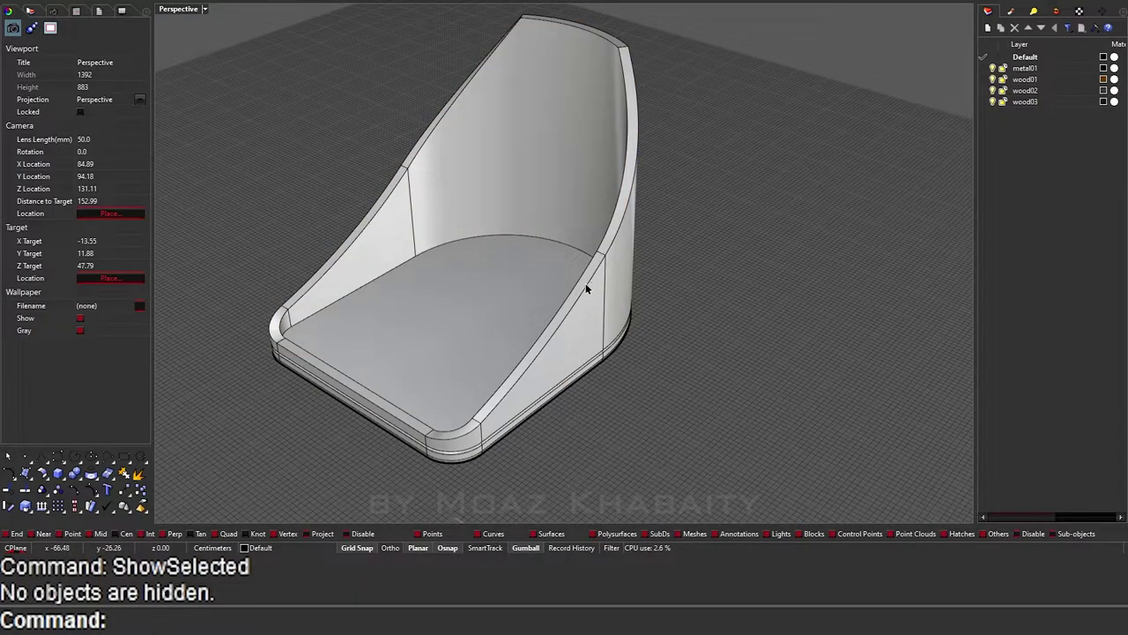
pyautogui.write('Fill')
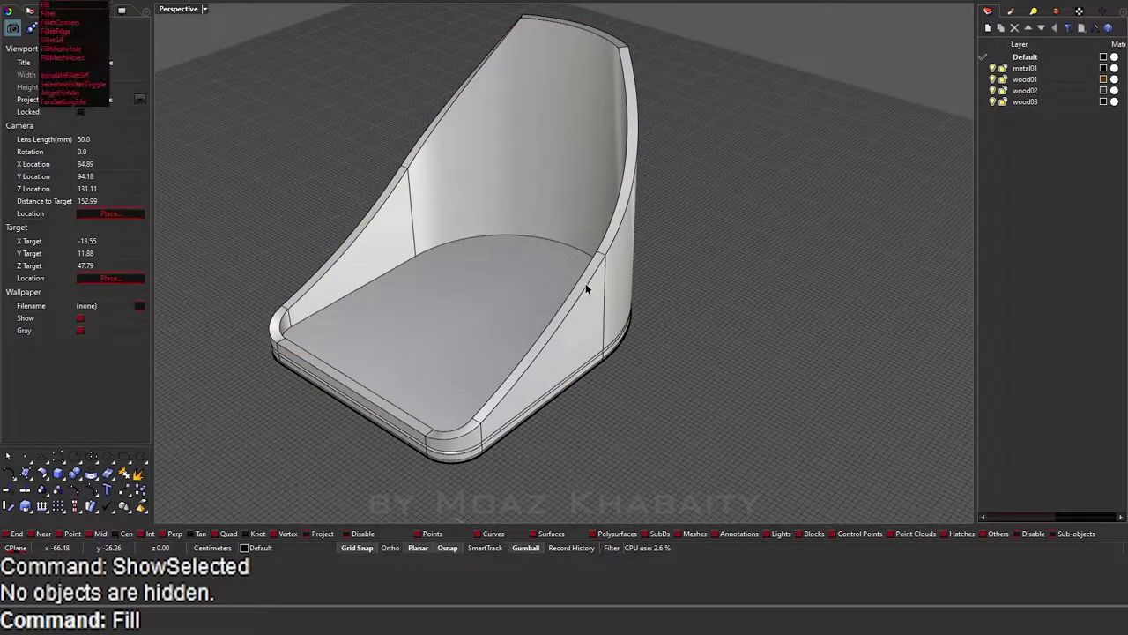
pyautogui.click(79, 31)
pyautogui.click(397, 198)
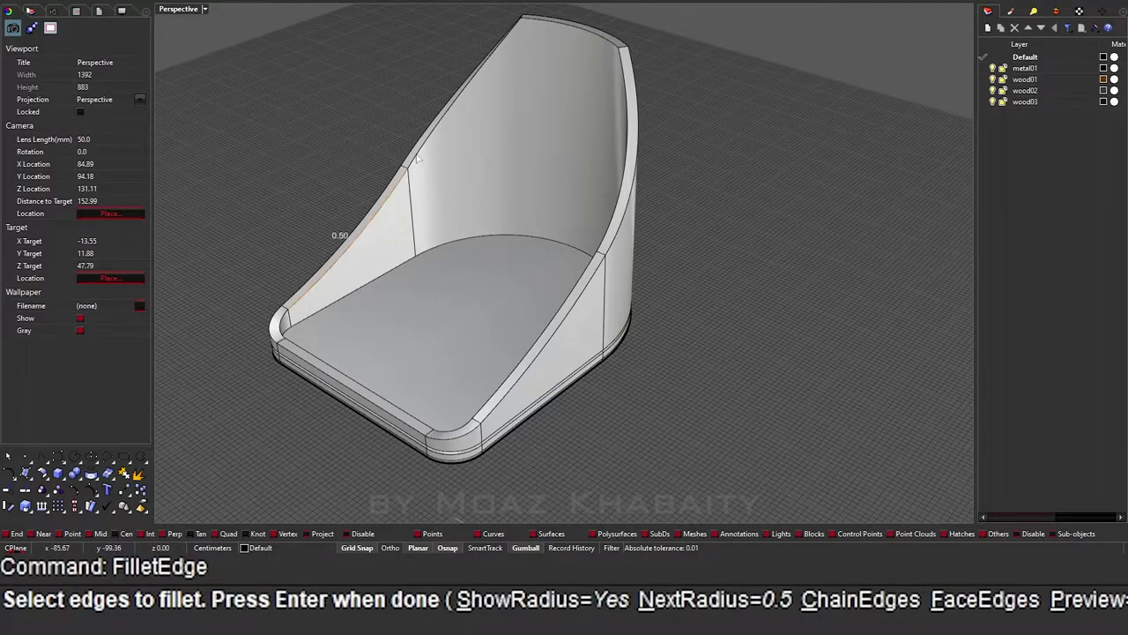
pyautogui.click(415, 159)
# Step: Add the back's top curved edges and apply the 0.5 fillet
pyautogui.scroll(3, 575, 32)
pyautogui.scroll(3, 599, 44)
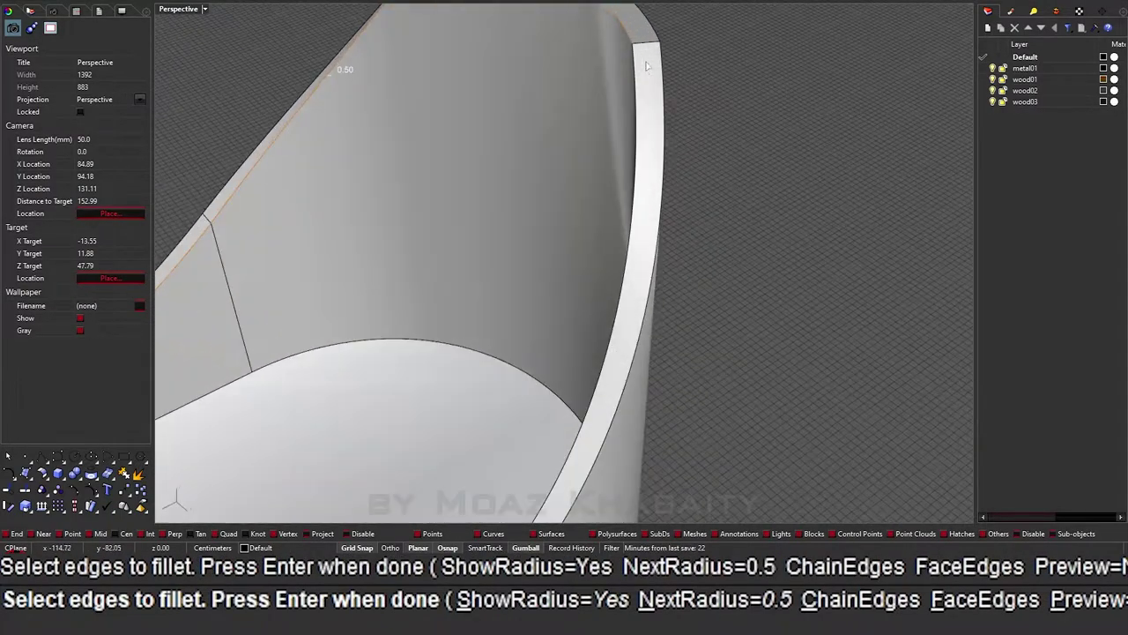
pyautogui.scroll(-3, 653, 39)
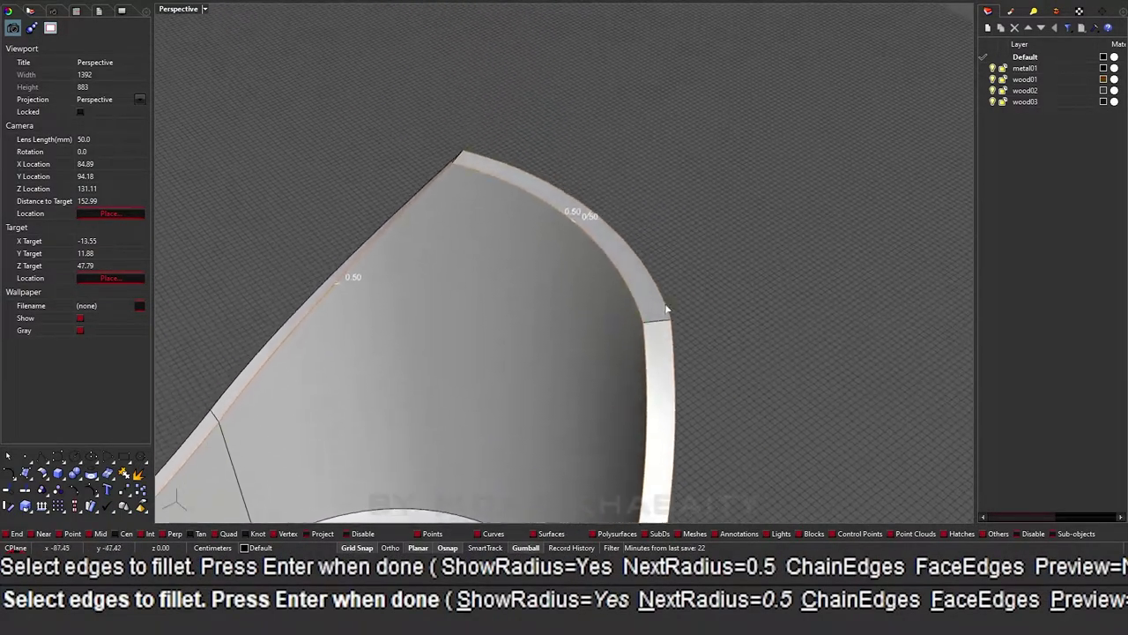
pyautogui.click(594, 226)
pyautogui.scroll(2, 573, 238)
pyautogui.scroll(2, 534, 244)
pyautogui.scroll(2, 586, 276)
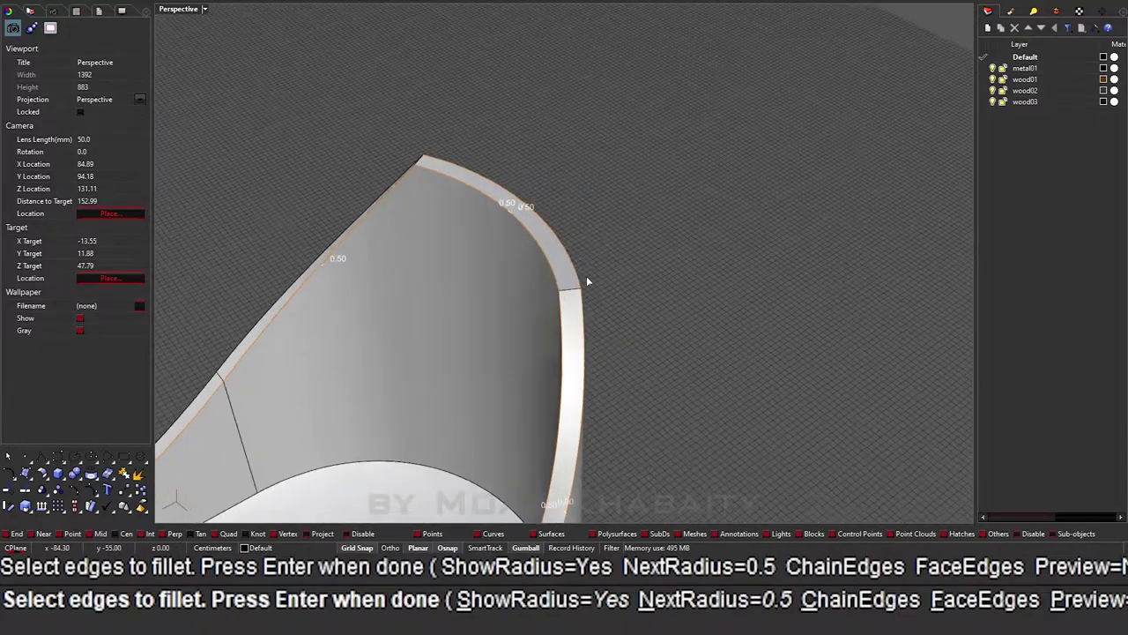
pyautogui.scroll(2, 586, 276)
pyautogui.scroll(-1, 556, 300)
pyautogui.press('Return')
# Step: Fillet the edge at the back's top corner seam at 0.5
pyautogui.press('Return')
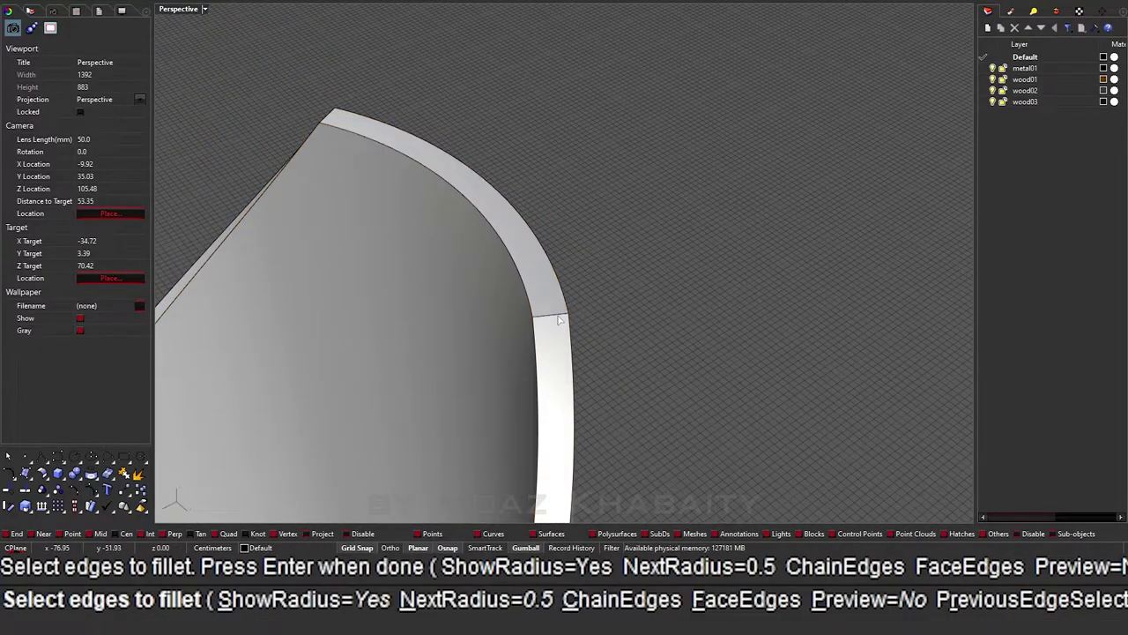
pyautogui.click(545, 311)
pyautogui.press('Return')
pyautogui.press('Return')
# Step: Undo the last fillet and round the chair back's two top corners at radius 5
pyautogui.moveTo(524, 339); pyautogui.dragTo(649, 259, button='right')
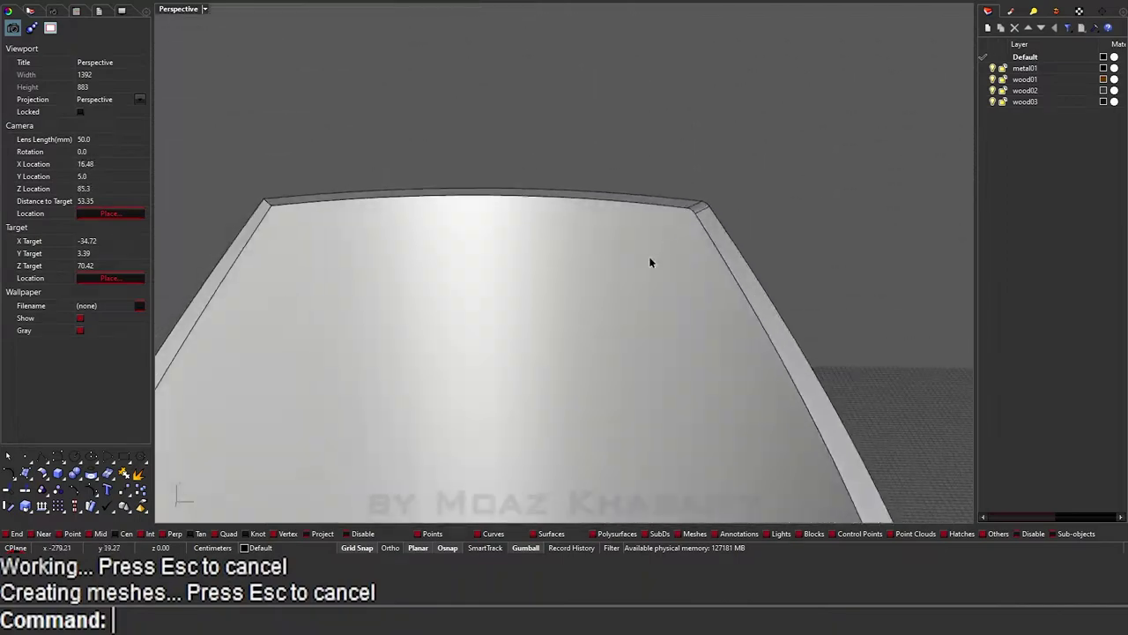
pyautogui.hotkey('ctrl', 'z')
pyautogui.press('Return')
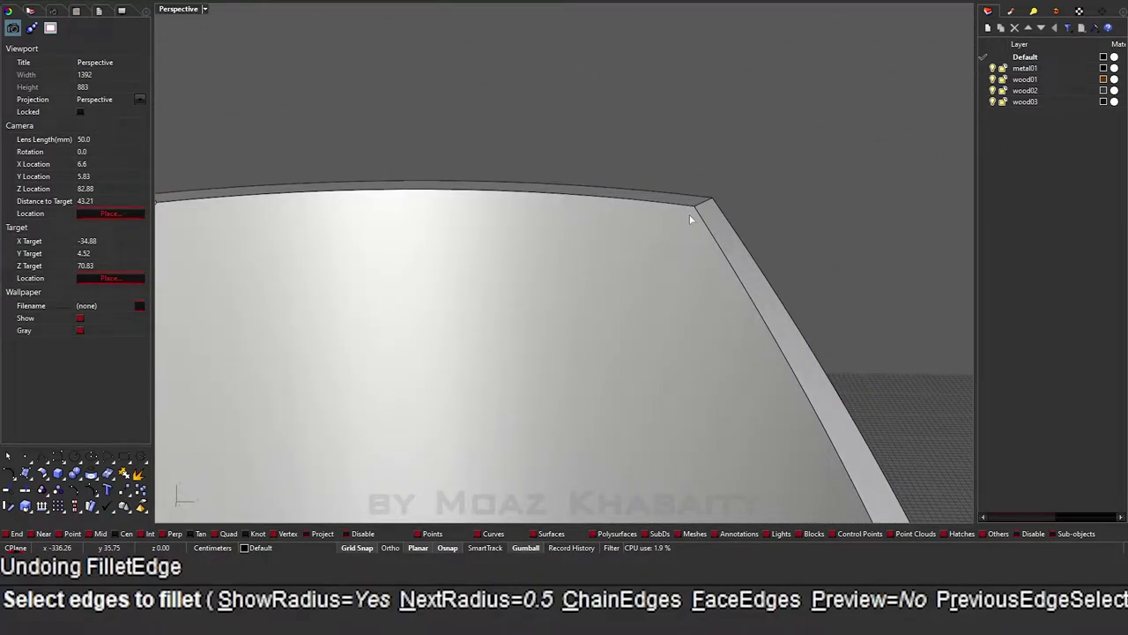
pyautogui.write('5')
pyautogui.press('Return')
pyautogui.click(693, 205)
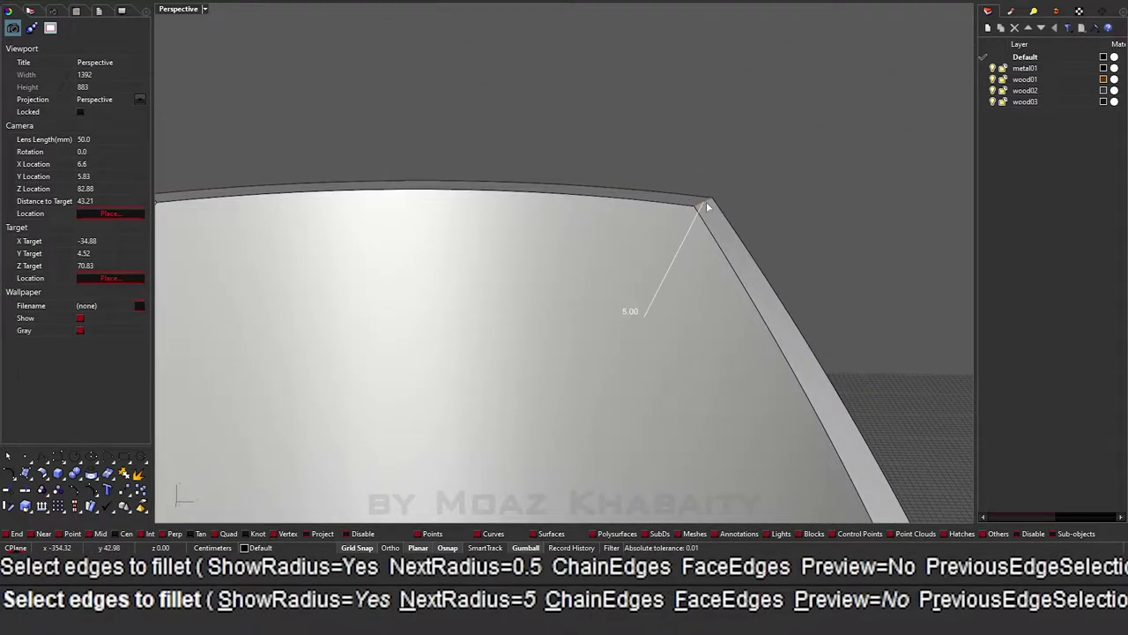
pyautogui.press('Return')
pyautogui.press('Return')
pyautogui.moveTo(705, 206)
pyautogui.mouseDown(button='right')
pyautogui.moveTo(723, 234)
pyautogui.moveTo(546, 242)
pyautogui.moveTo(516, 255)
pyautogui.moveTo(447, 208)
pyautogui.mouseUp(button='right')
pyautogui.press('Return')
pyautogui.click(527, 277)
pyautogui.press('Return')
pyautogui.press('Return')
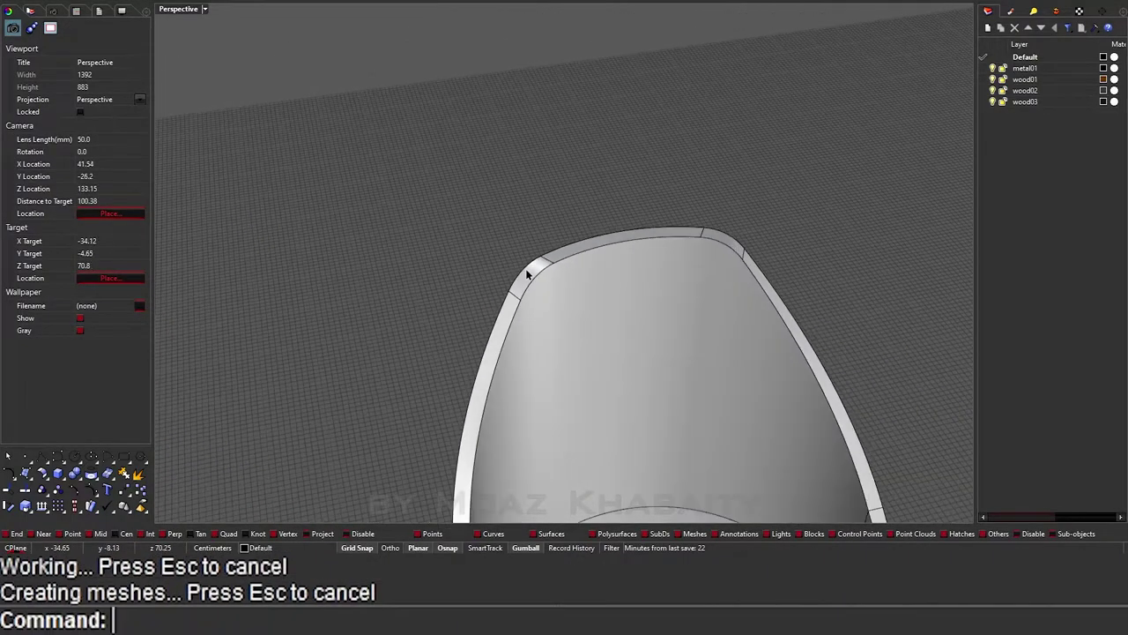
pyautogui.scroll(-5, 447, 208)
pyautogui.scroll(4, 469, 253)
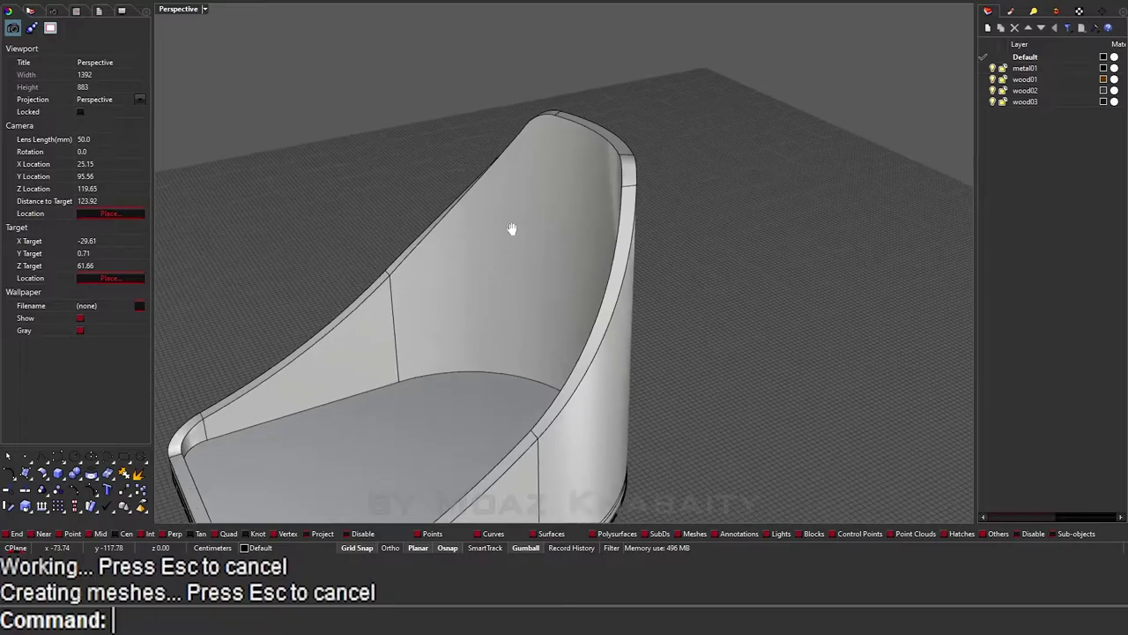
# Step: Start a 0.5 edge fillet on the chair back's top and left rim edges
pyautogui.moveTo(511, 230)
pyautogui.mouseDown(button='right')
pyautogui.moveTo(417, 406)
pyautogui.moveTo(492, 340)
pyautogui.mouseUp(button='right')
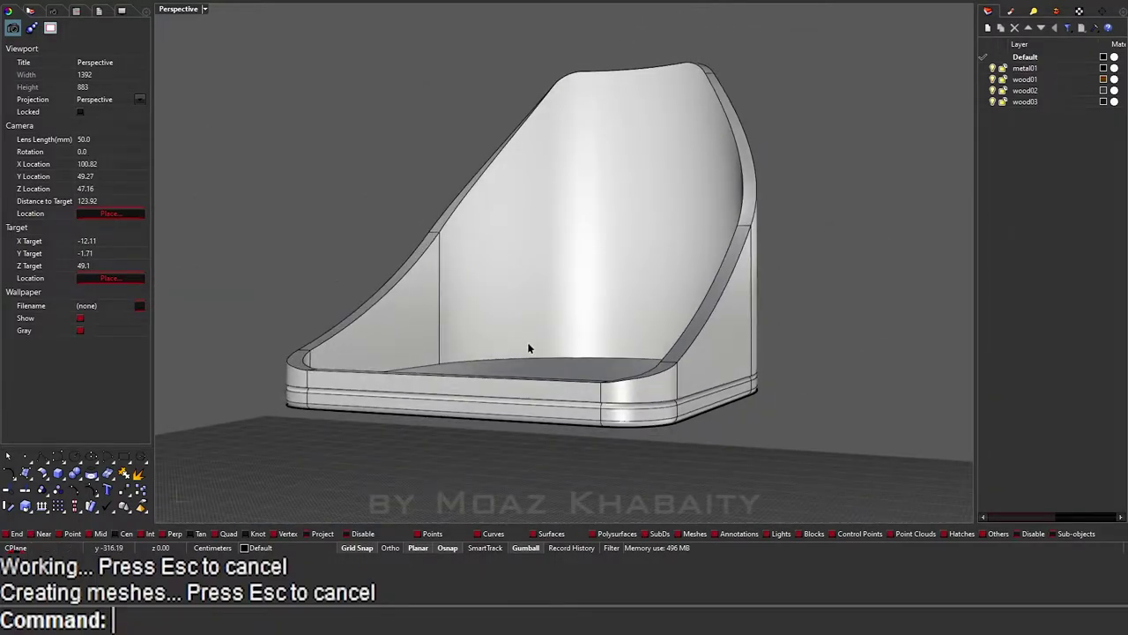
pyautogui.moveTo(723, 298); pyautogui.dragTo(659, 315, button='right')
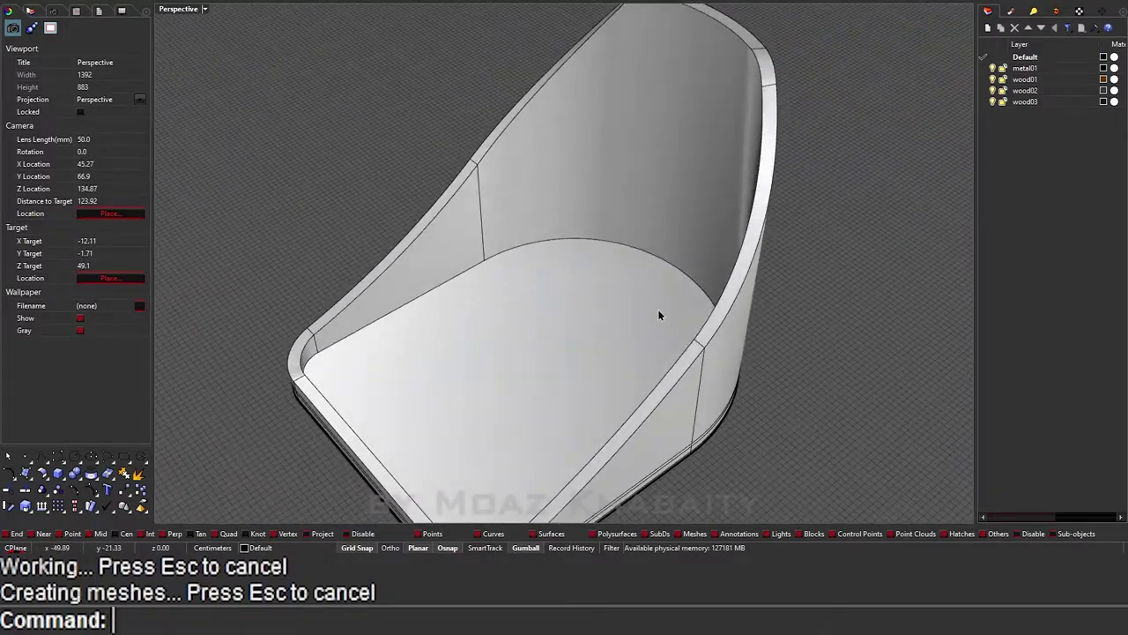
pyautogui.scroll(-2, 617, 353)
pyautogui.press('Return')
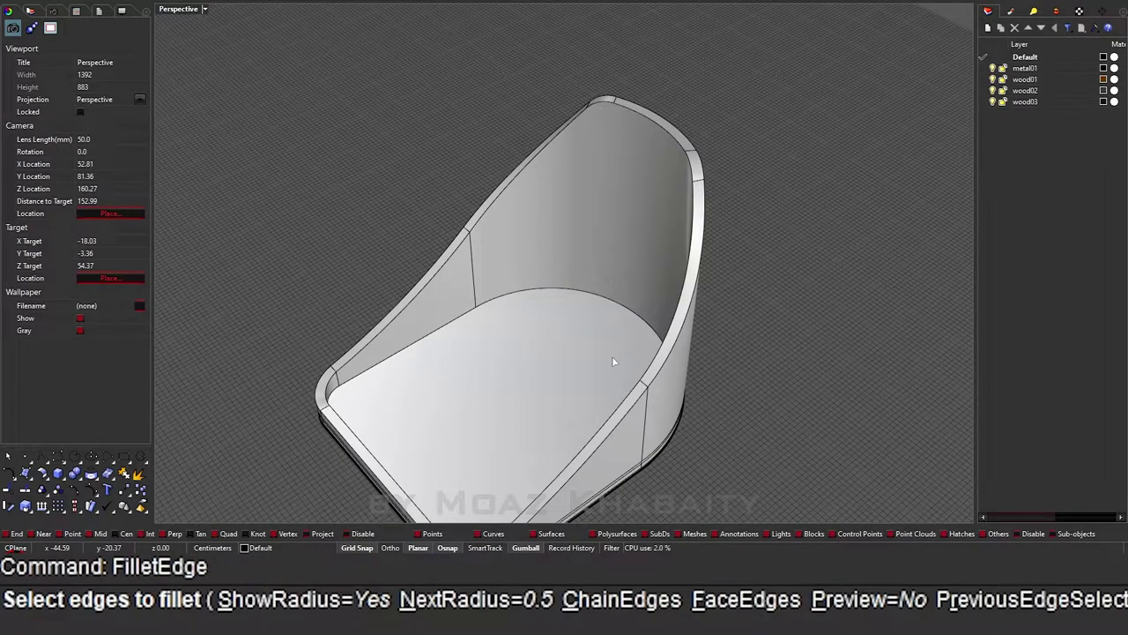
pyautogui.scroll(3, 677, 155)
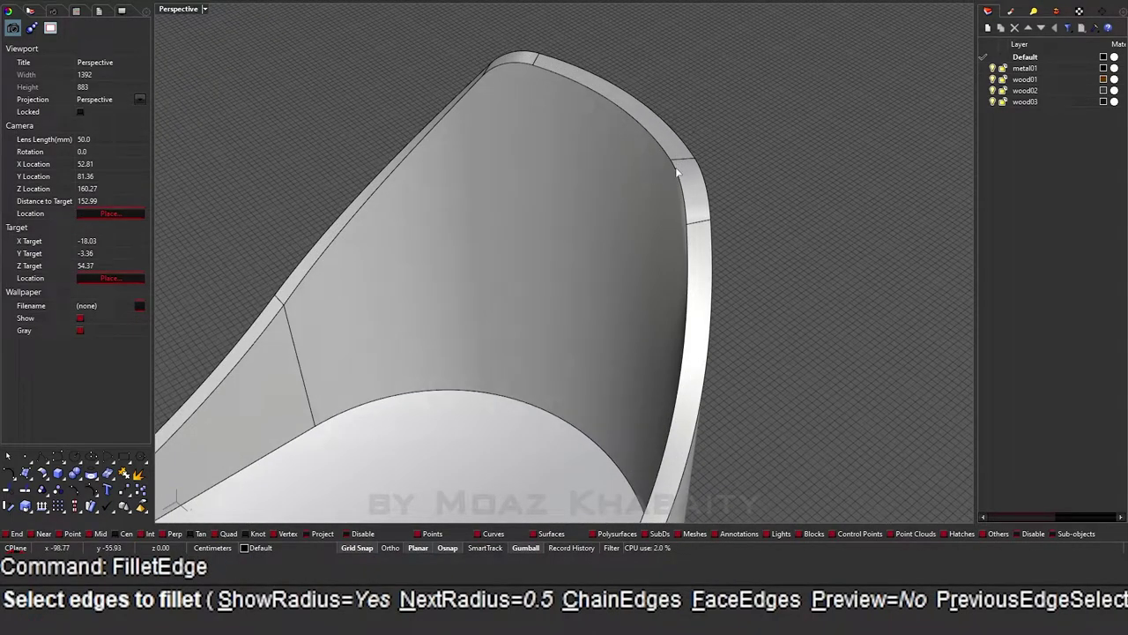
pyautogui.click(678, 166)
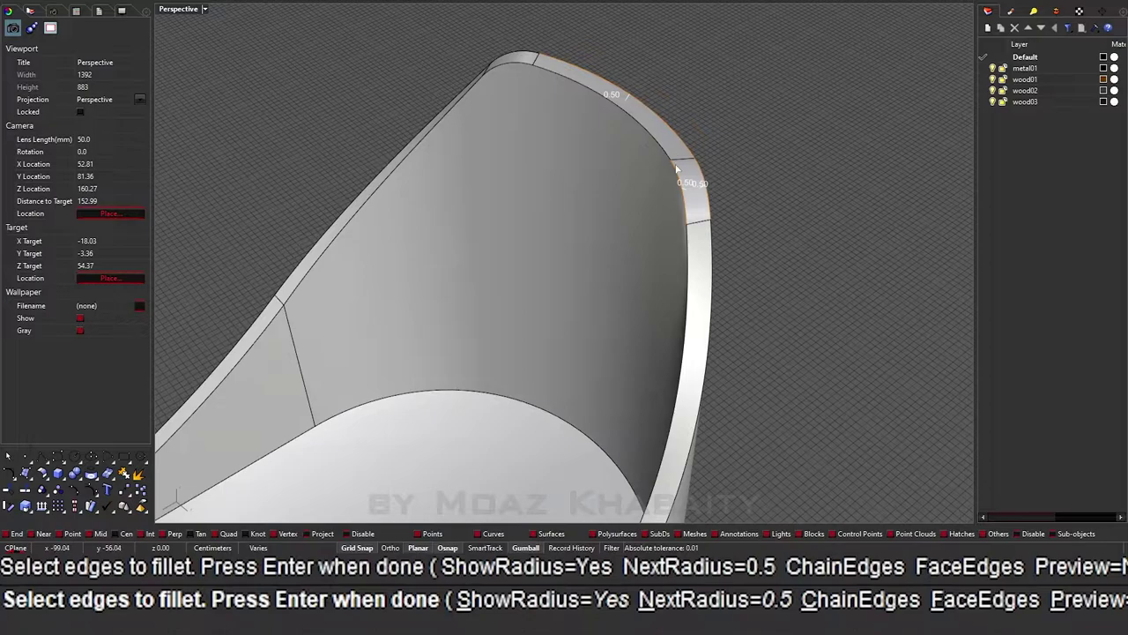
pyautogui.click(592, 105)
pyautogui.moveTo(522, 64); pyautogui.dragTo(441, 120, button='right')
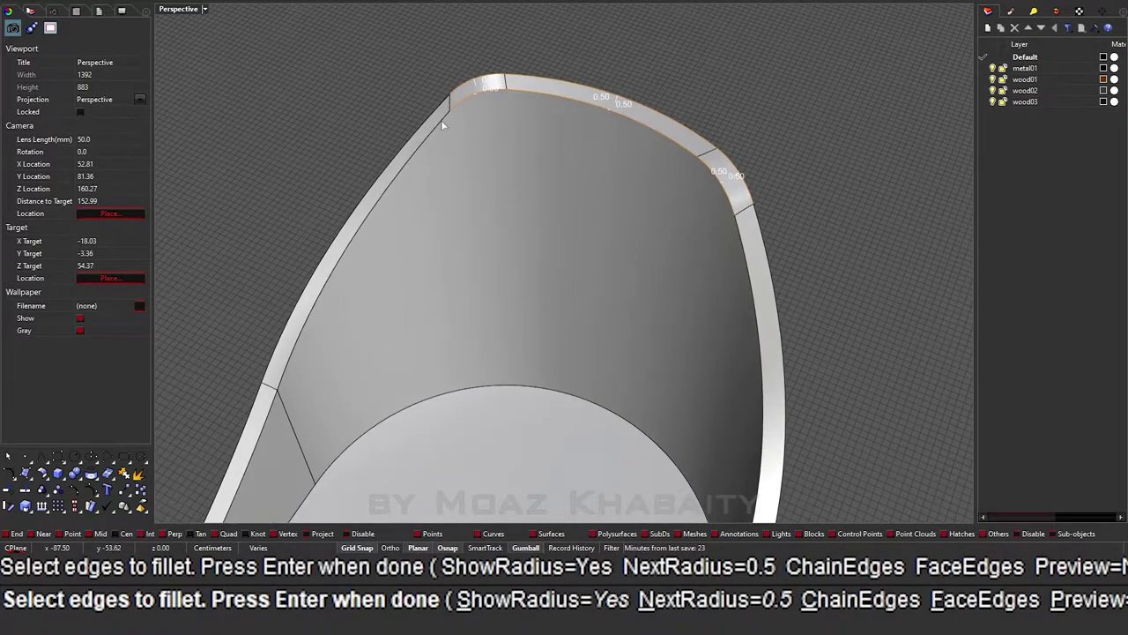
pyautogui.scroll(3, 440, 120)
pyautogui.click(442, 104)
pyautogui.scroll(-5, 442, 97)
pyautogui.scroll(5, 592, 141)
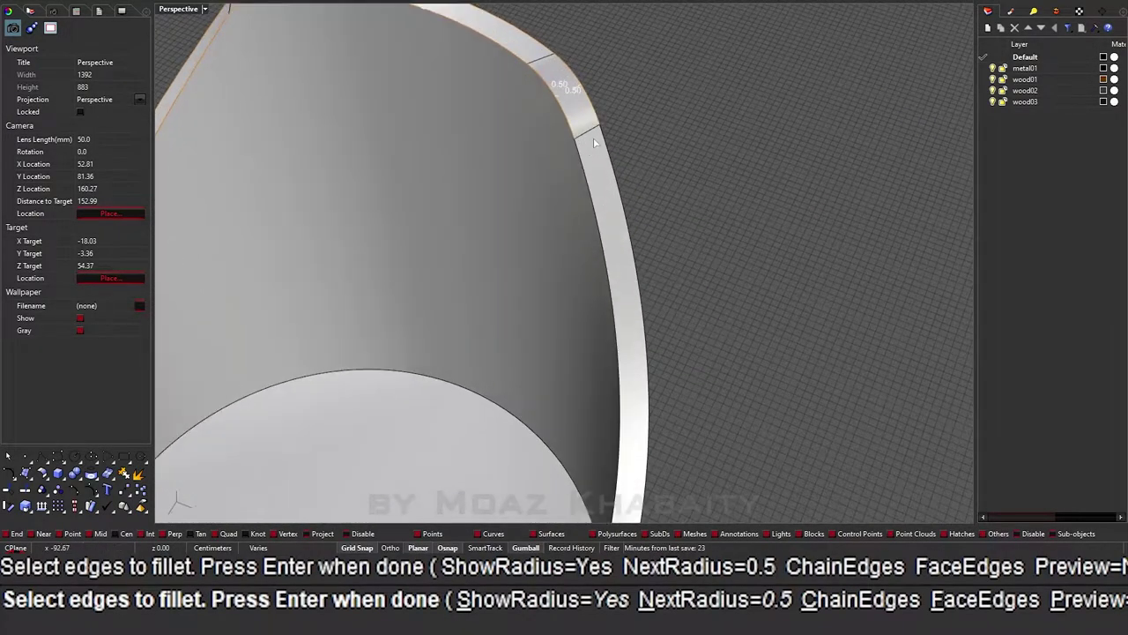
# Step: Add the curved base corner edges and build the 0.5 fillets
pyautogui.moveTo(592, 141)
pyautogui.mouseDown(button='right')
pyautogui.moveTo(572, 335)
pyautogui.moveTo(512, 384)
pyautogui.mouseUp(button='right')
pyautogui.scroll(2, 512, 385)
pyautogui.click(541, 353)
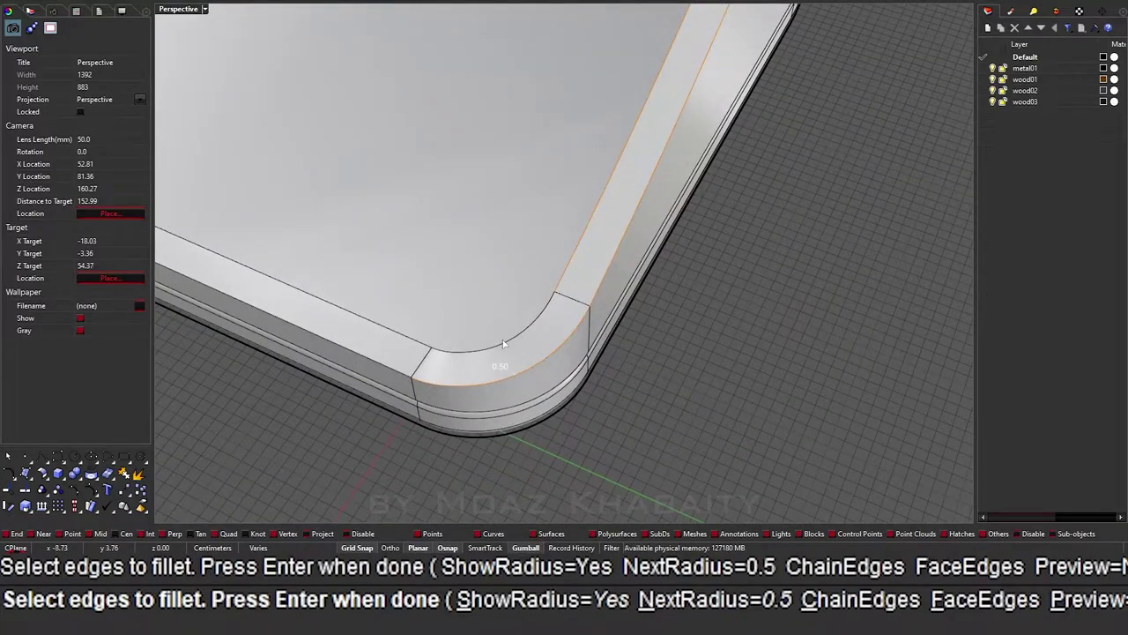
pyautogui.click(503, 344)
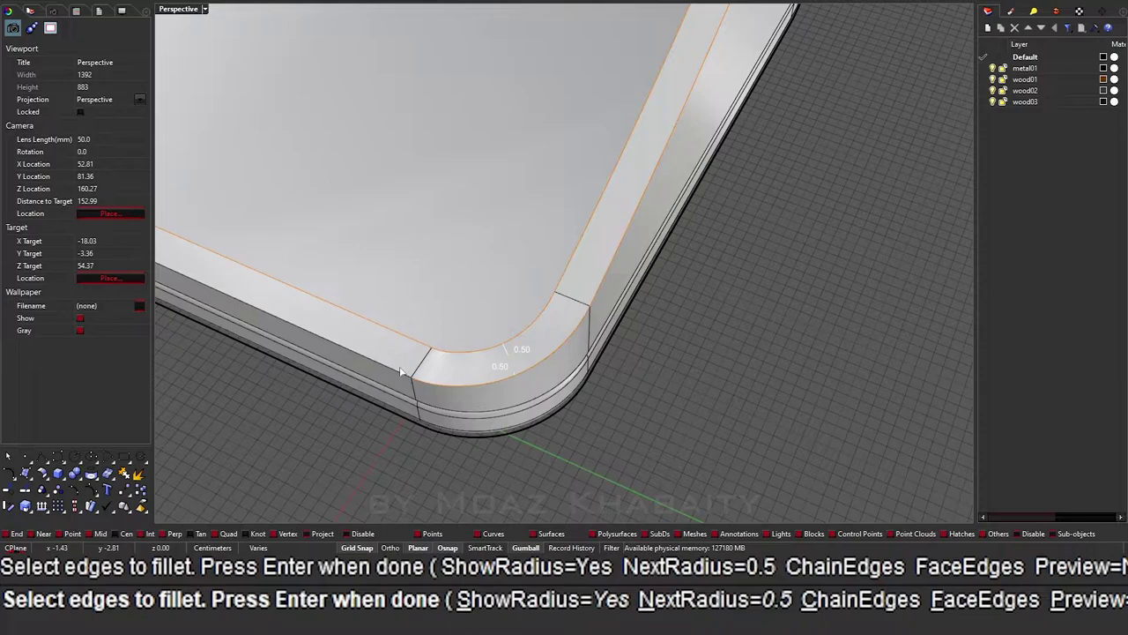
pyautogui.moveTo(414, 344); pyautogui.dragTo(590, 385, button='right')
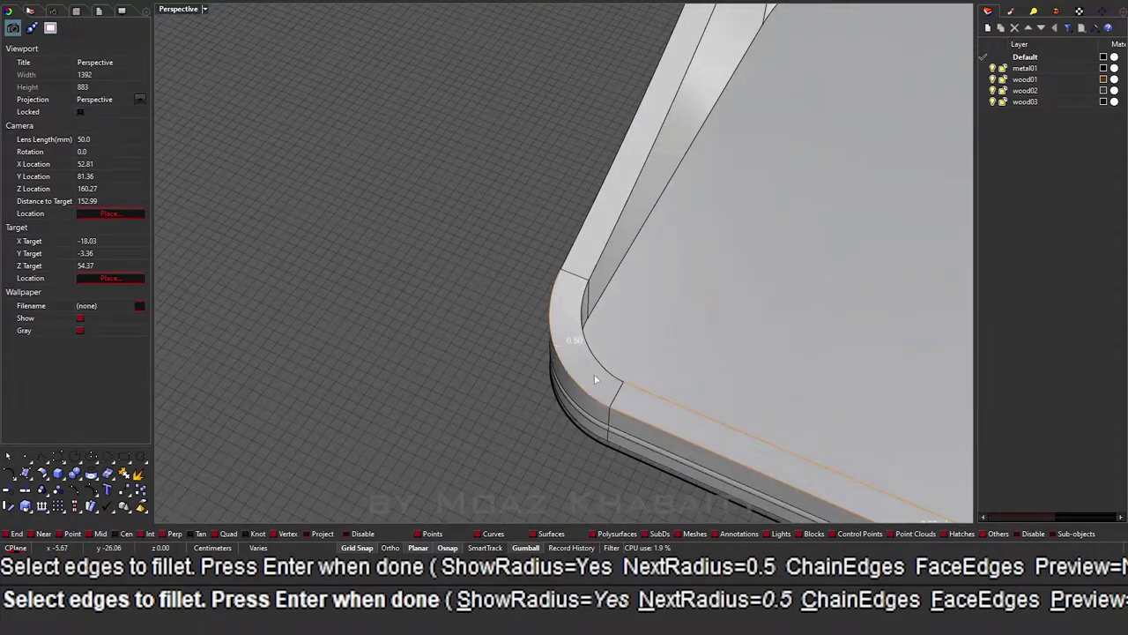
pyautogui.click(594, 379)
pyautogui.click(596, 275)
pyautogui.click(589, 261)
pyautogui.scroll(-5, 562, 302)
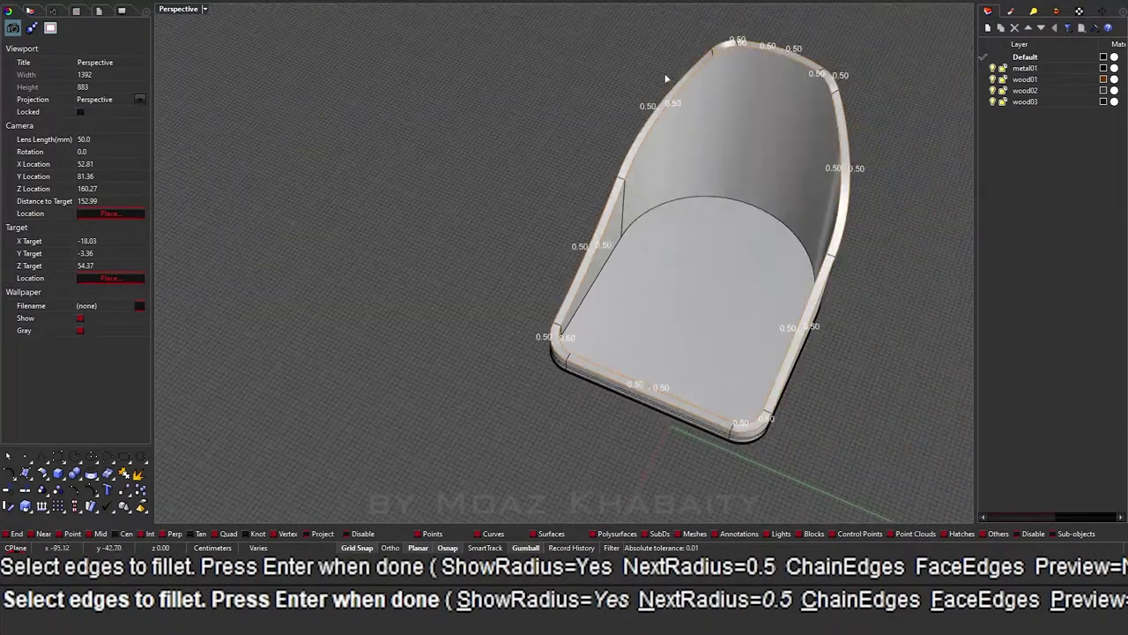
pyautogui.scroll(3, 549, 167)
pyautogui.moveTo(549, 166); pyautogui.dragTo(537, 160, button='right')
pyautogui.scroll(2, 537, 161)
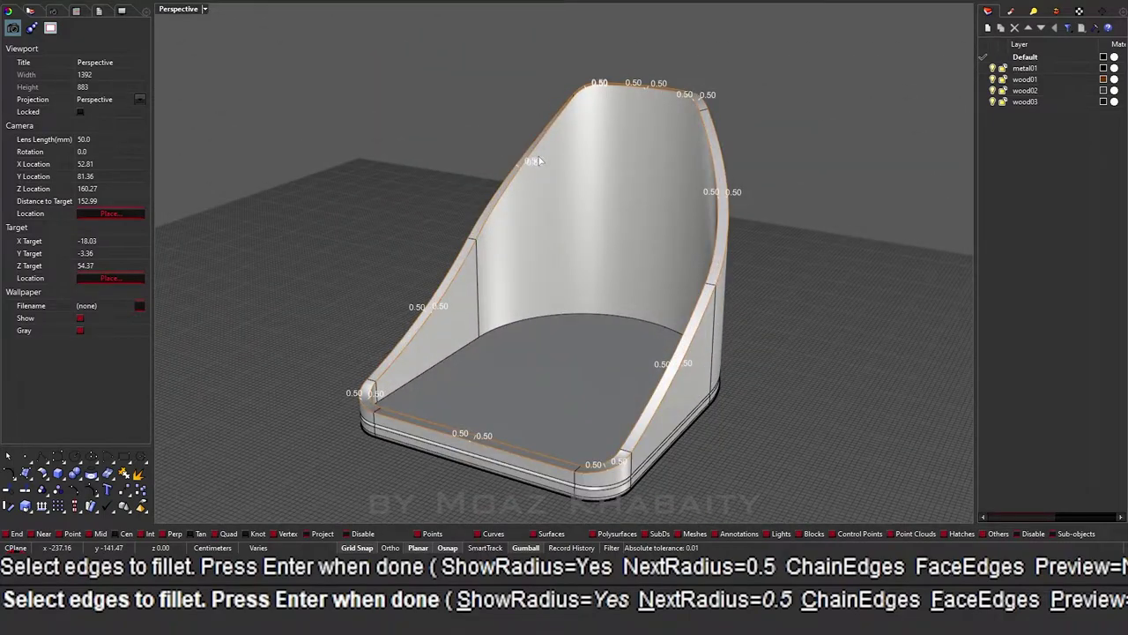
pyautogui.press('Return')
pyautogui.press('Return')
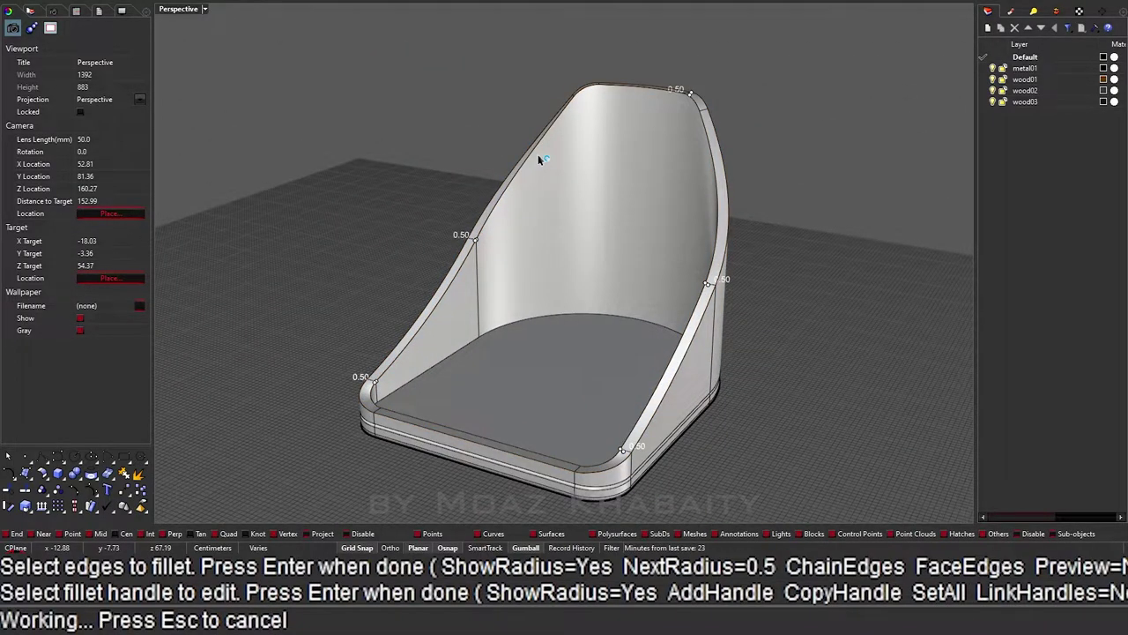
pyautogui.scroll(4, 556, 214)
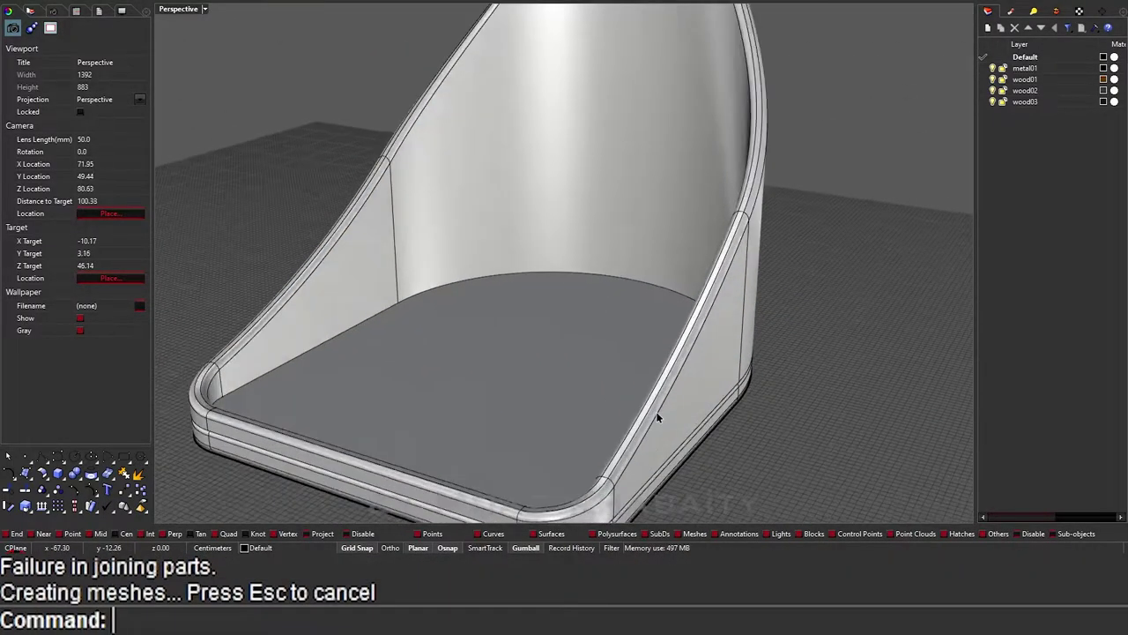
pyautogui.moveTo(614, 327)
pyautogui.mouseDown(button='right')
pyautogui.moveTo(453, 373)
pyautogui.moveTo(420, 403)
pyautogui.mouseUp(button='right')
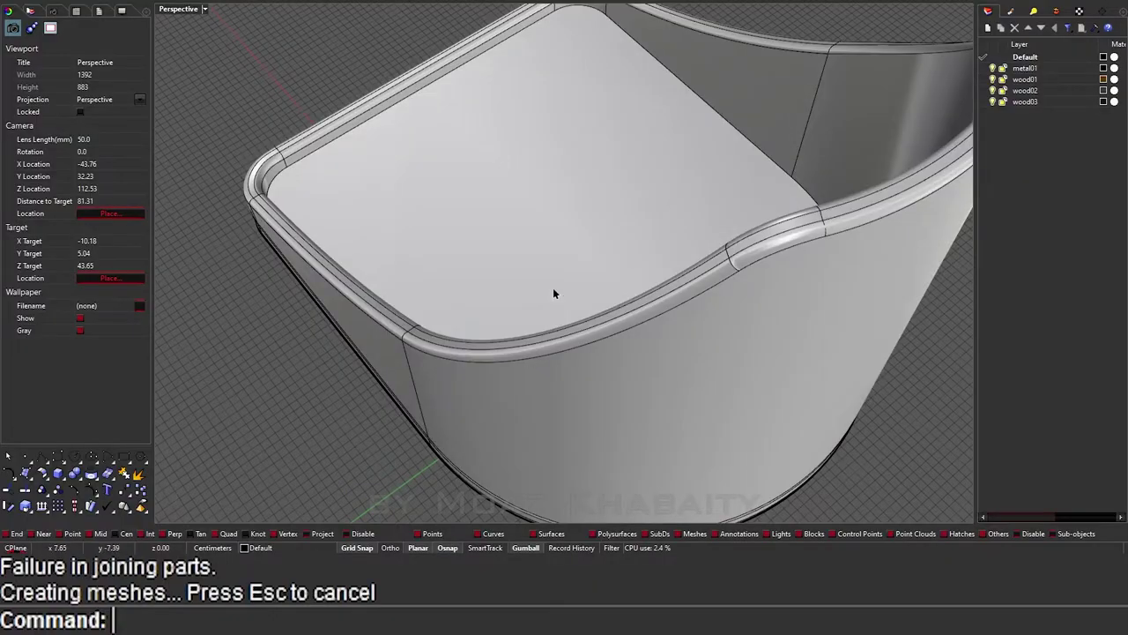
pyautogui.moveTo(553, 291); pyautogui.dragTo(617, 230, button='right')
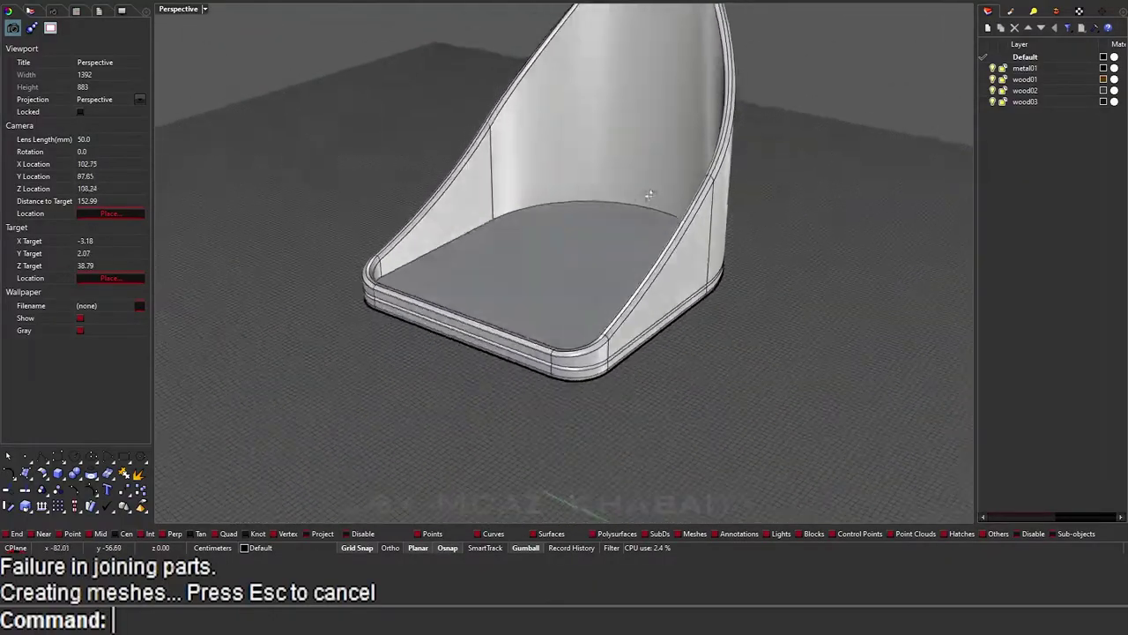
pyautogui.scroll(5, 478, 329)
pyautogui.click(480, 328)
pyautogui.scroll(-5, 480, 328)
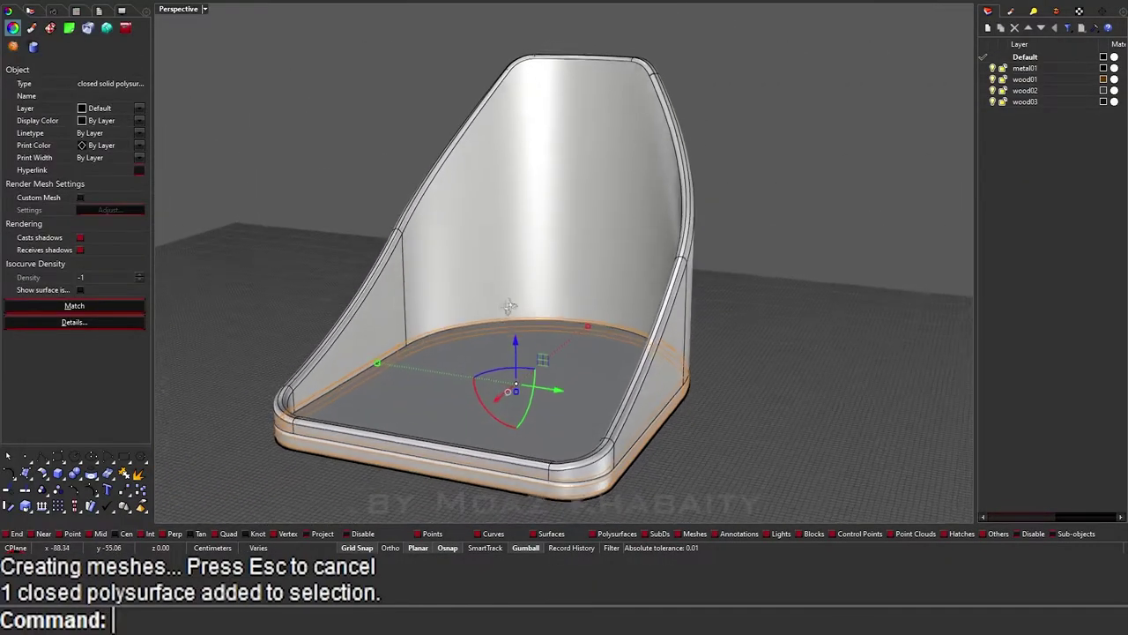
pyautogui.scroll(-3, 526, 275)
pyautogui.keyDown('shift'); pyautogui.moveTo(526, 275); pyautogui.dragTo(503, 372, button='right'); pyautogui.keyUp('shift')
pyautogui.scroll(5, 493, 203)
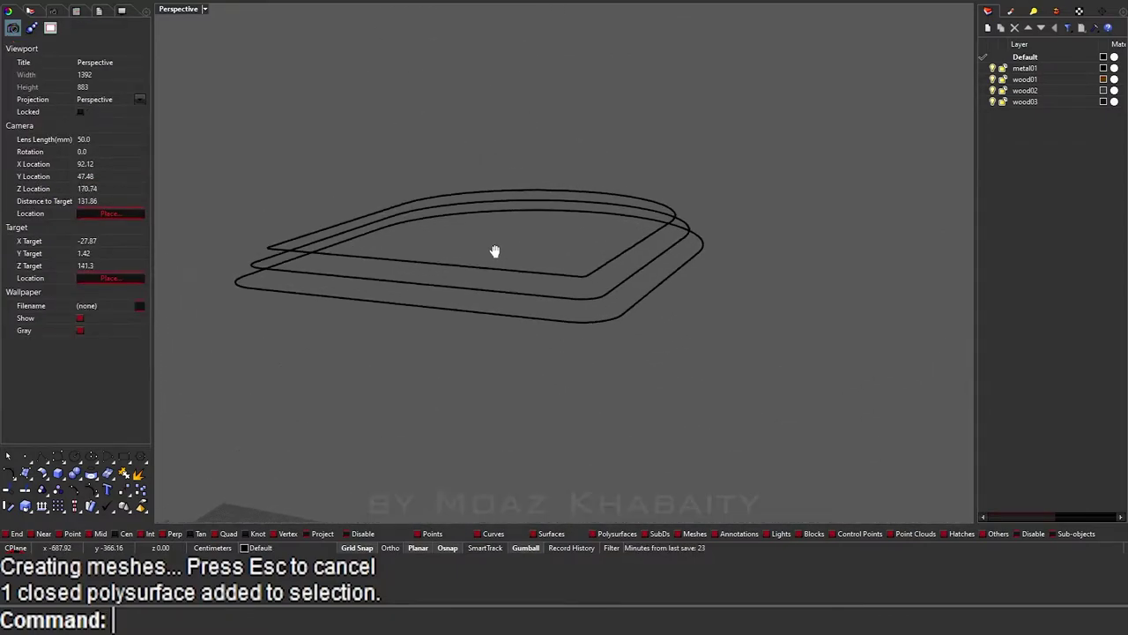
pyautogui.moveTo(521, 269); pyautogui.dragTo(504, 273, button='right')
pyautogui.write('DD')
pyautogui.press('Return')
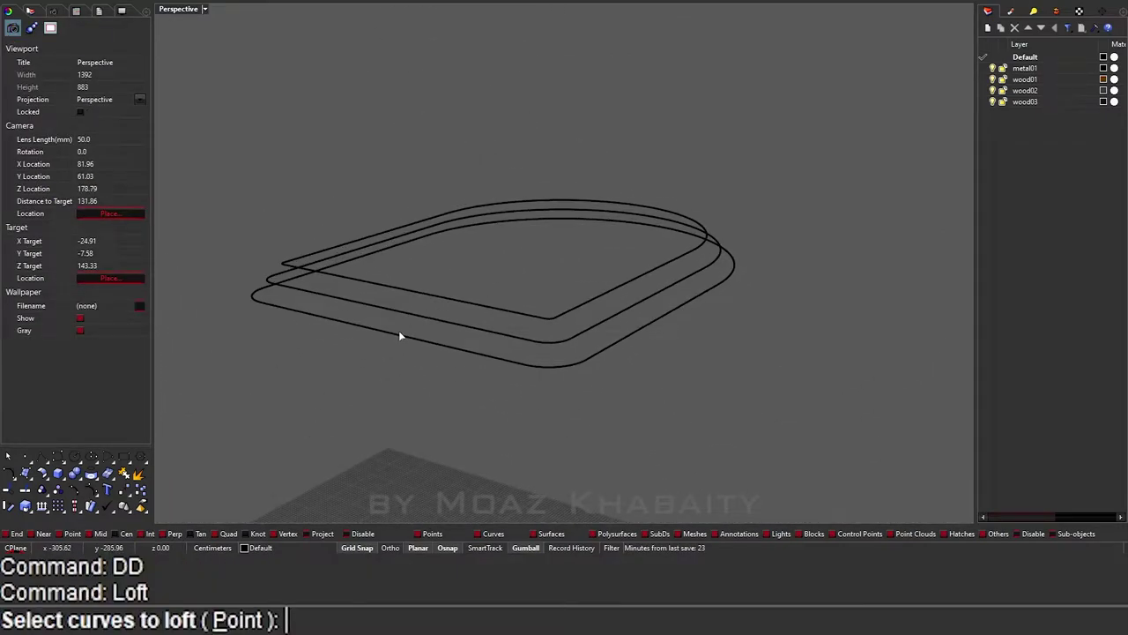
pyautogui.click(399, 330)
pyautogui.click(411, 311)
pyautogui.click(422, 291)
pyautogui.press('Return')
pyautogui.press('Return')
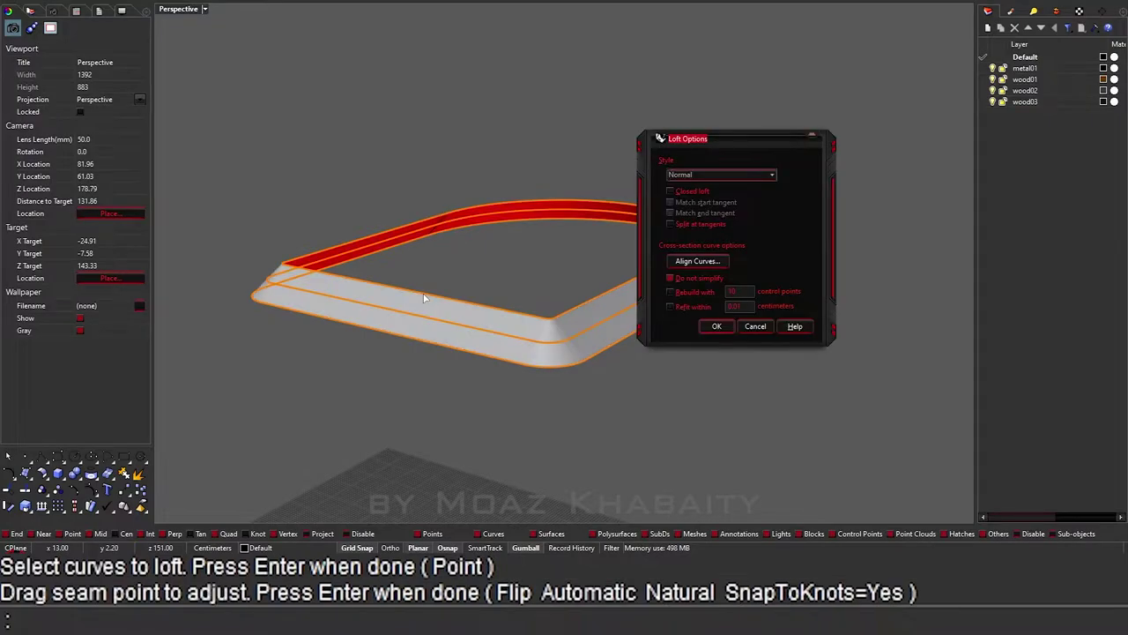
pyautogui.press('Escape')
pyautogui.moveTo(441, 374); pyautogui.dragTo(390, 289)
pyautogui.write('patch')
pyautogui.press('Return')
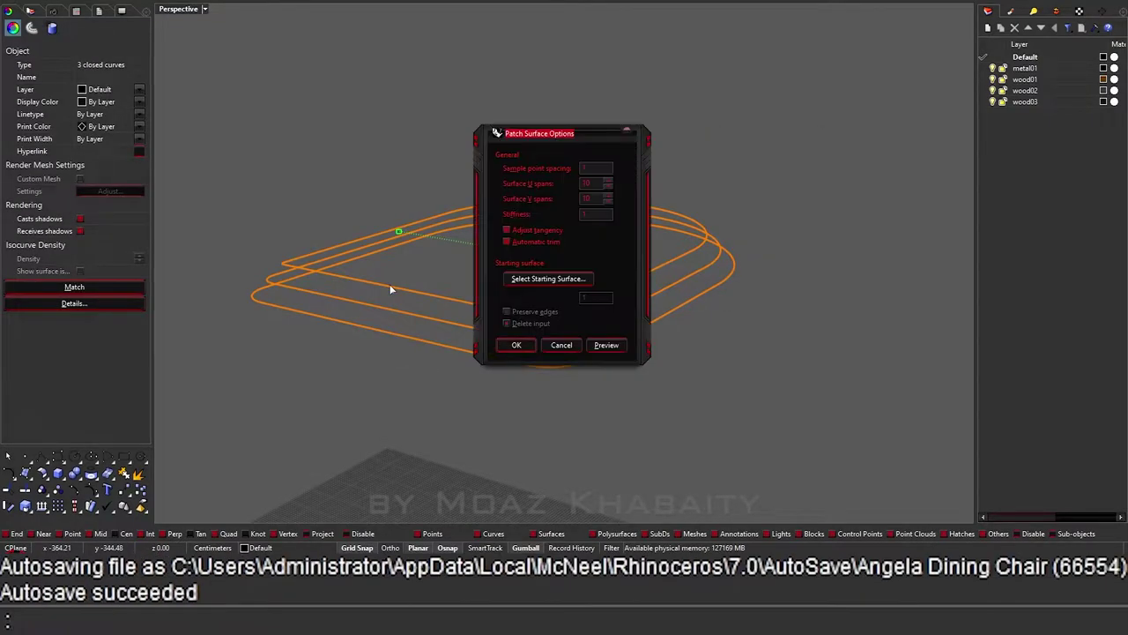
pyautogui.press('Return')
pyautogui.moveTo(450, 254)
pyautogui.mouseDown(button='right')
pyautogui.moveTo(456, 221)
pyautogui.moveTo(415, 277)
pyautogui.moveTo(429, 211)
pyautogui.moveTo(416, 297)
pyautogui.mouseUp(button='right')
pyautogui.press('Escape')
pyautogui.hotkey('ctrl', 'z')
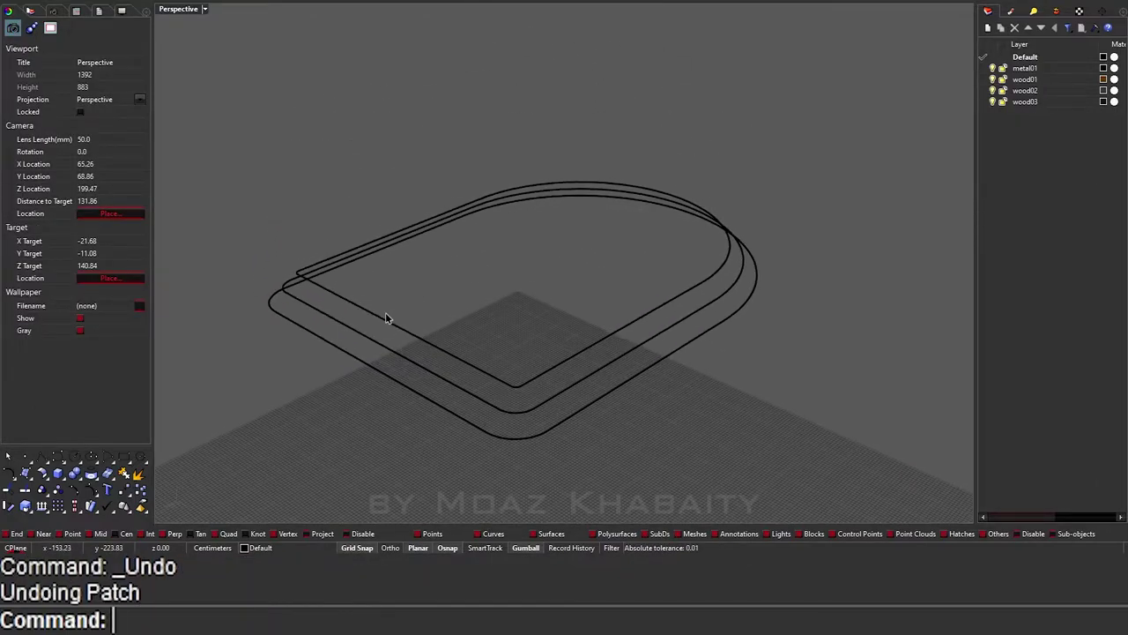
pyautogui.click(386, 314)
# Step: Draw a curve (LL) arching across the seat shell from the outer outline to the far rim
pyautogui.press('Escape')
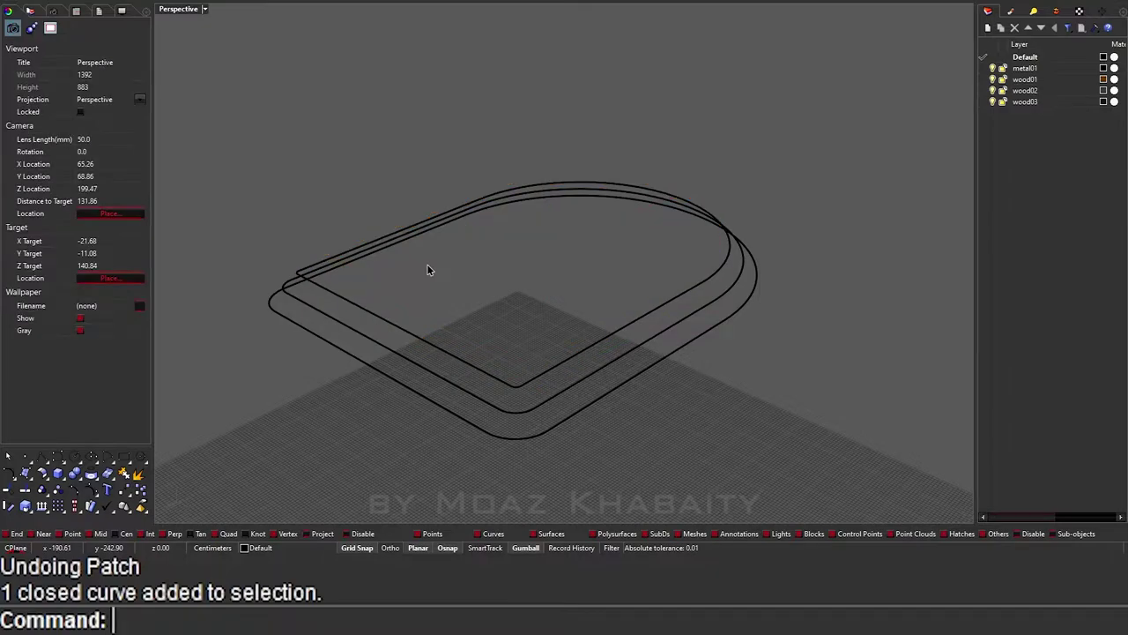
pyautogui.write('LL')
pyautogui.press('Return')
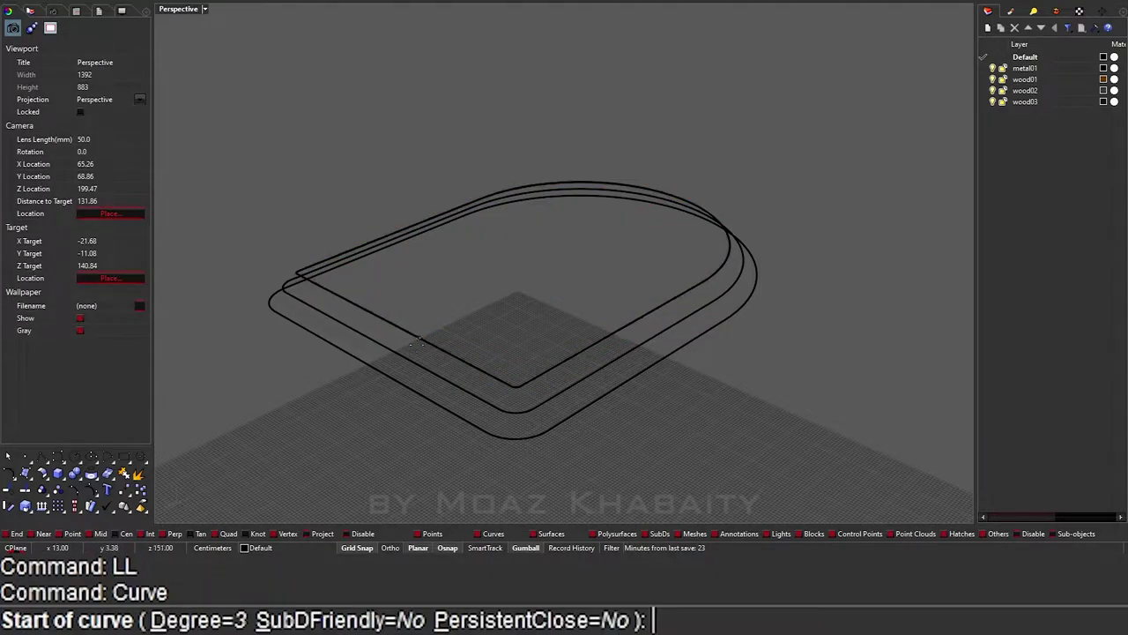
pyautogui.click(371, 365)
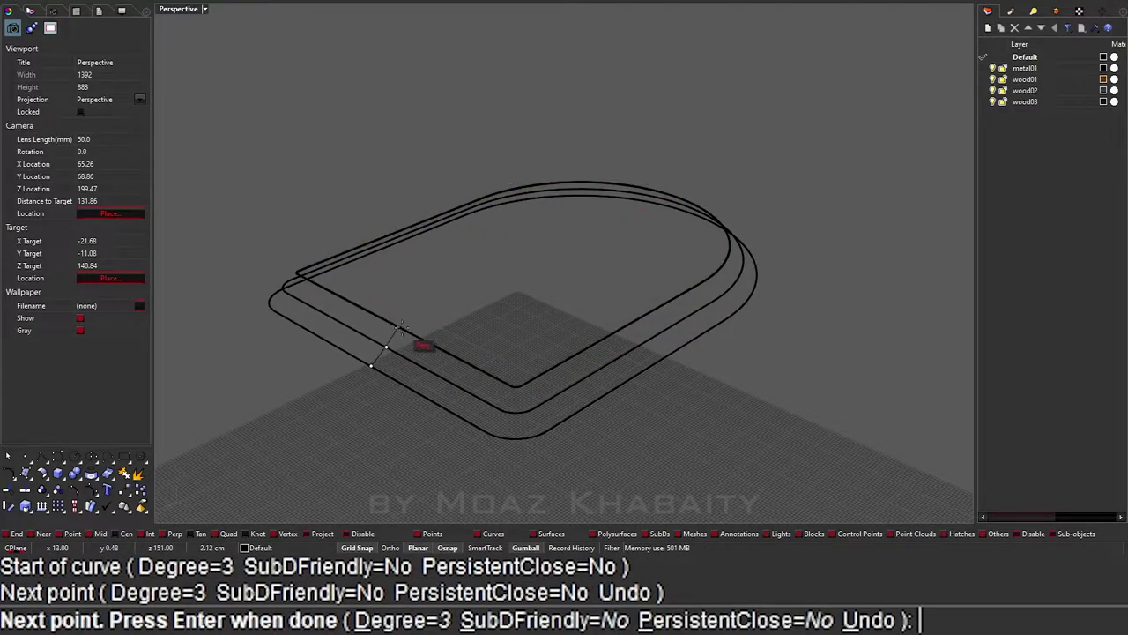
pyautogui.click(385, 346)
pyautogui.moveTo(605, 214)
pyautogui.mouseDown(button='right')
pyautogui.moveTo(588, 221)
pyautogui.moveTo(627, 295)
pyautogui.mouseUp(button='right')
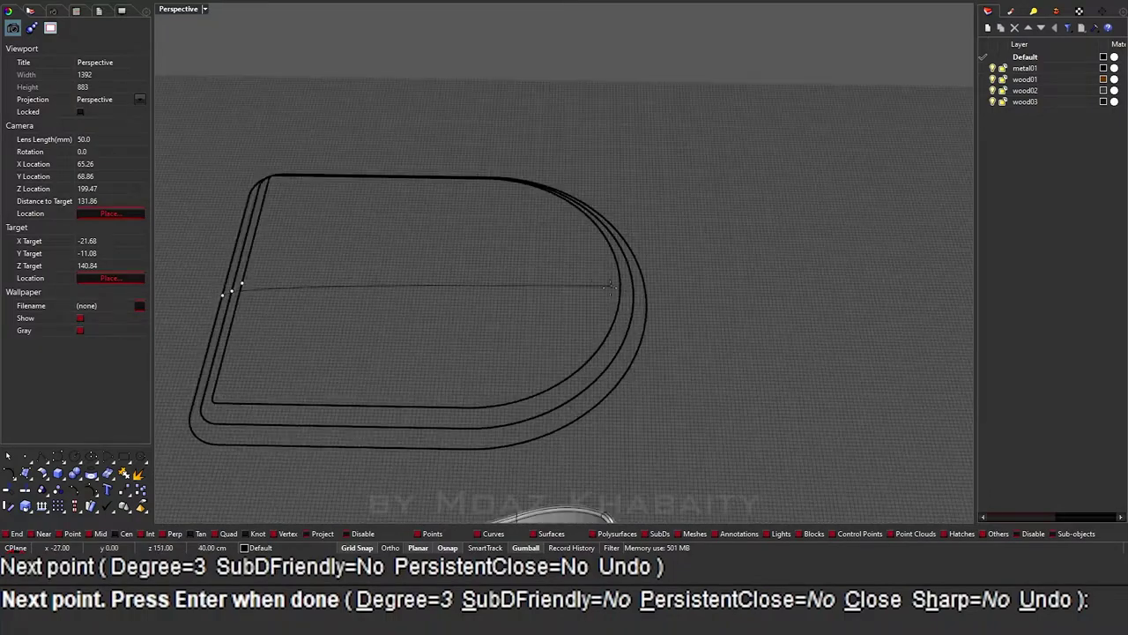
pyautogui.click(631, 298)
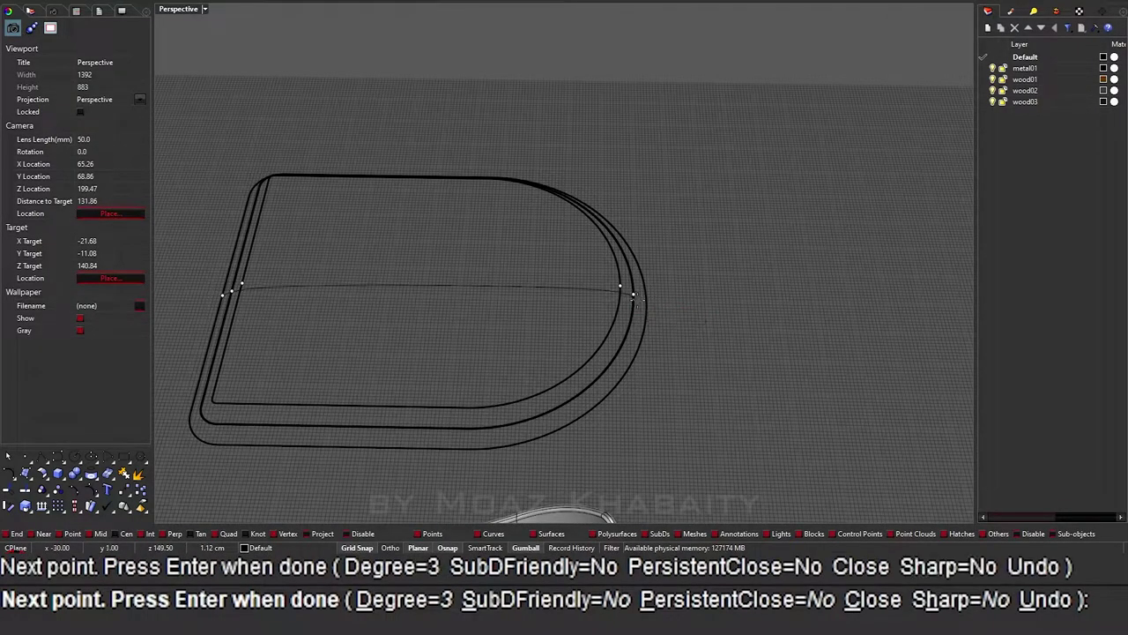
pyautogui.rightClick(617, 313)
pyautogui.moveTo(595, 327); pyautogui.dragTo(524, 279, button='right')
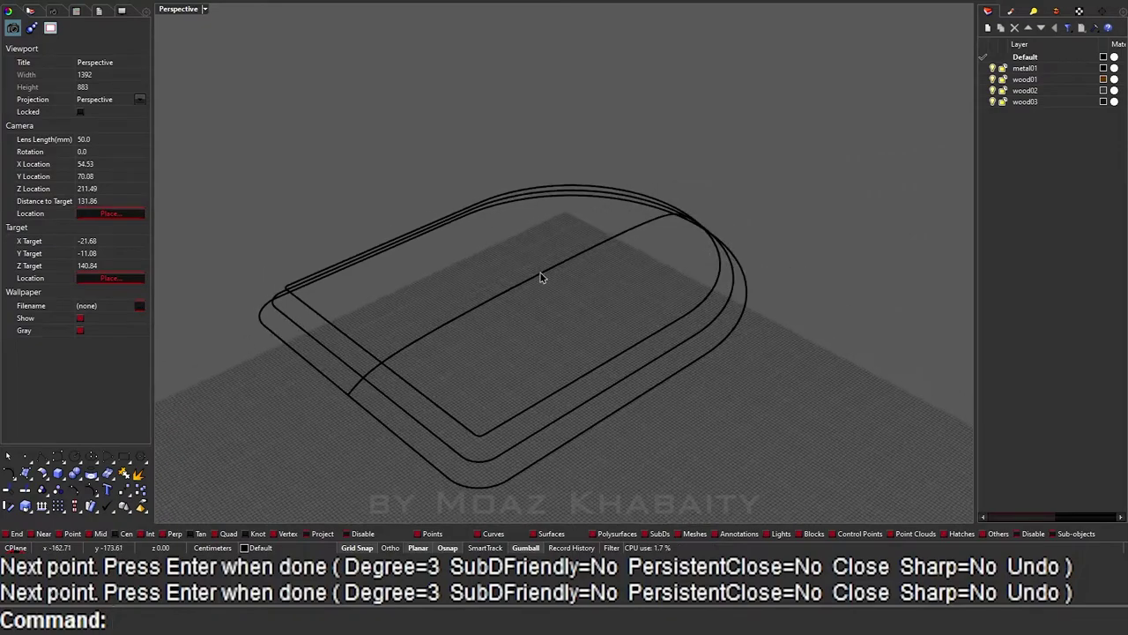
pyautogui.moveTo(417, 391)
pyautogui.mouseDown(button='right')
pyautogui.moveTo(511, 317)
pyautogui.moveTo(450, 360)
pyautogui.mouseUp(button='right')
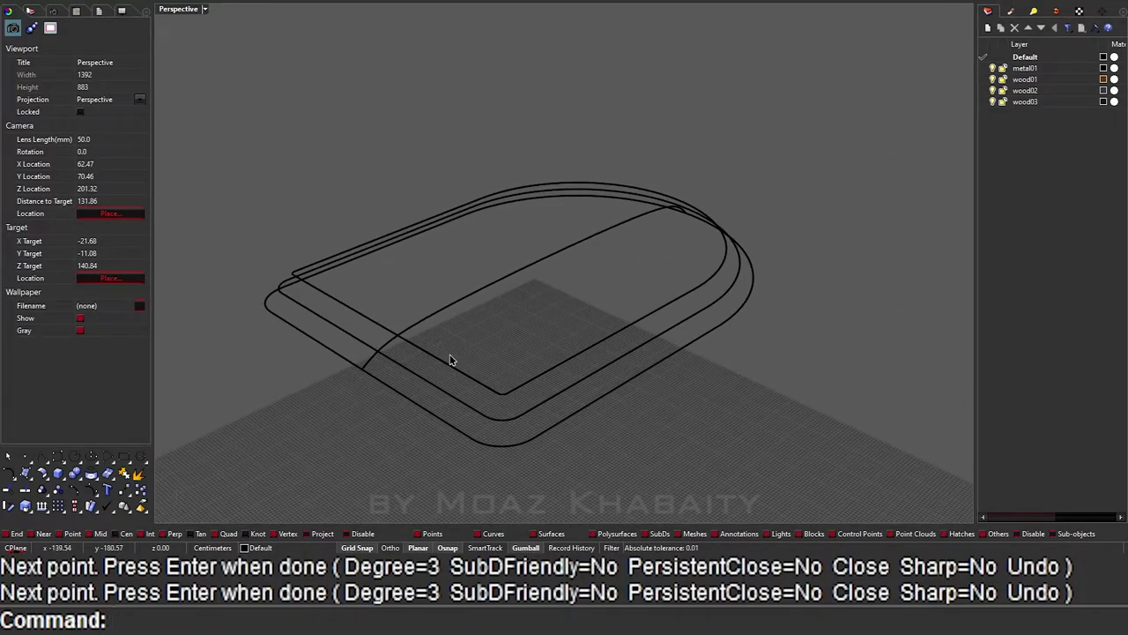
# Step: Split the outer outline into two pieces using the cross curve as cutter
pyautogui.click(381, 383)
pyautogui.write('split')
pyautogui.press('Return')
pyautogui.click(370, 367)
pyautogui.press('Return')
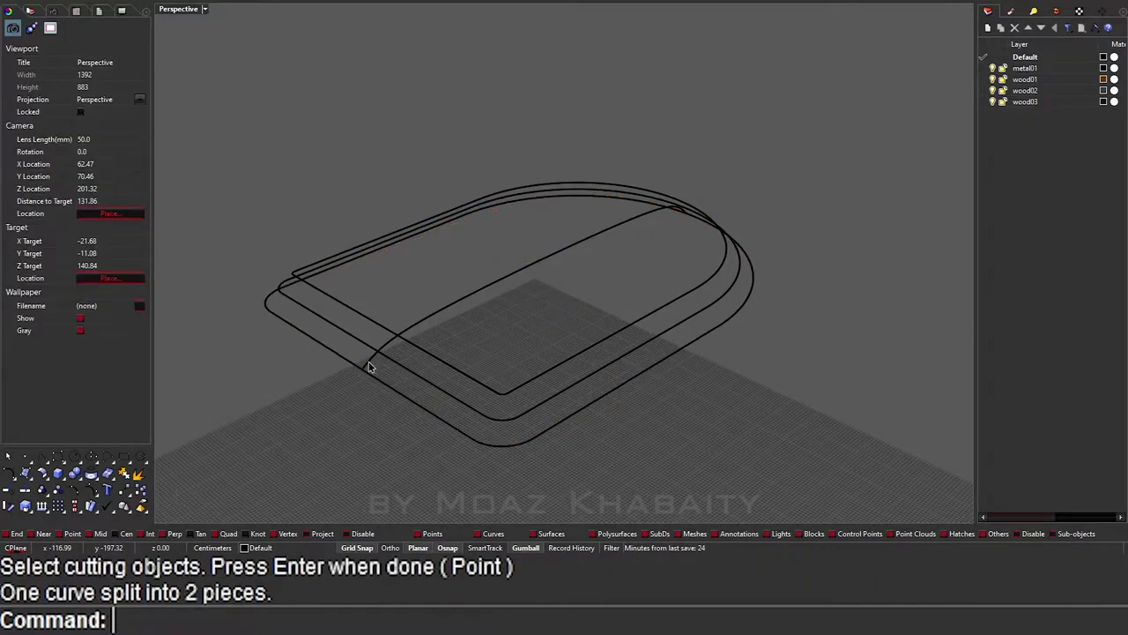
# Step: Begin a Sweep2 (WW) with the outer outline as the first rail
pyautogui.write('ww')
pyautogui.press('Return')
pyautogui.click(376, 379)
# Step: Cancel the Sweep2, then try and undo a one-rail sweep along the outer outline
pyautogui.press('Escape')
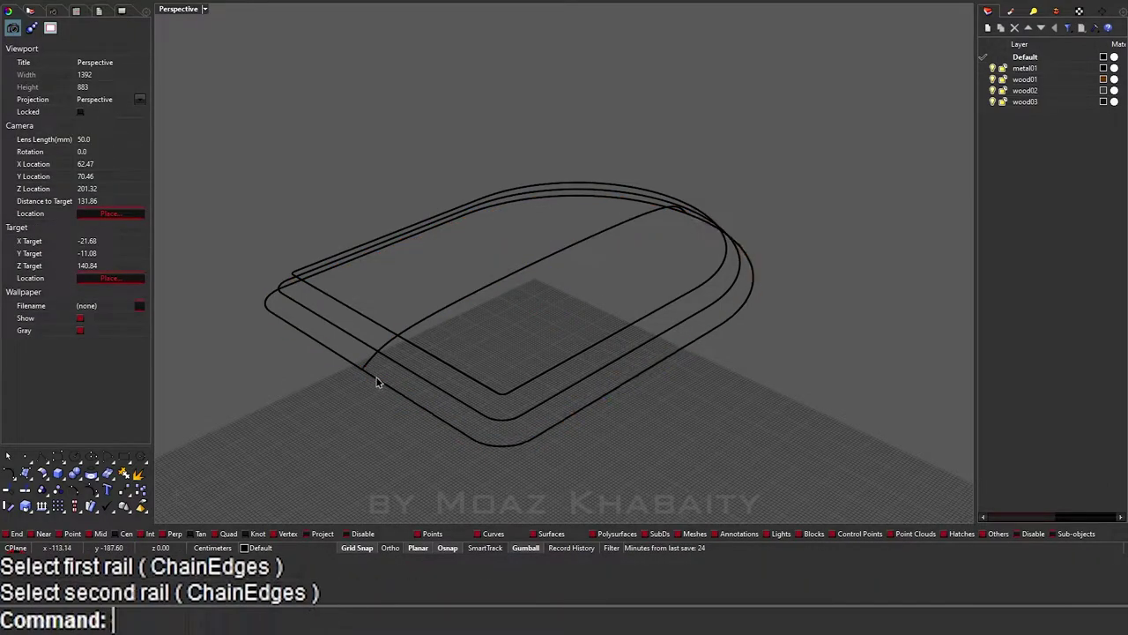
pyautogui.press('Return')
pyautogui.press('Escape')
pyautogui.write('w')
pyautogui.press('Return')
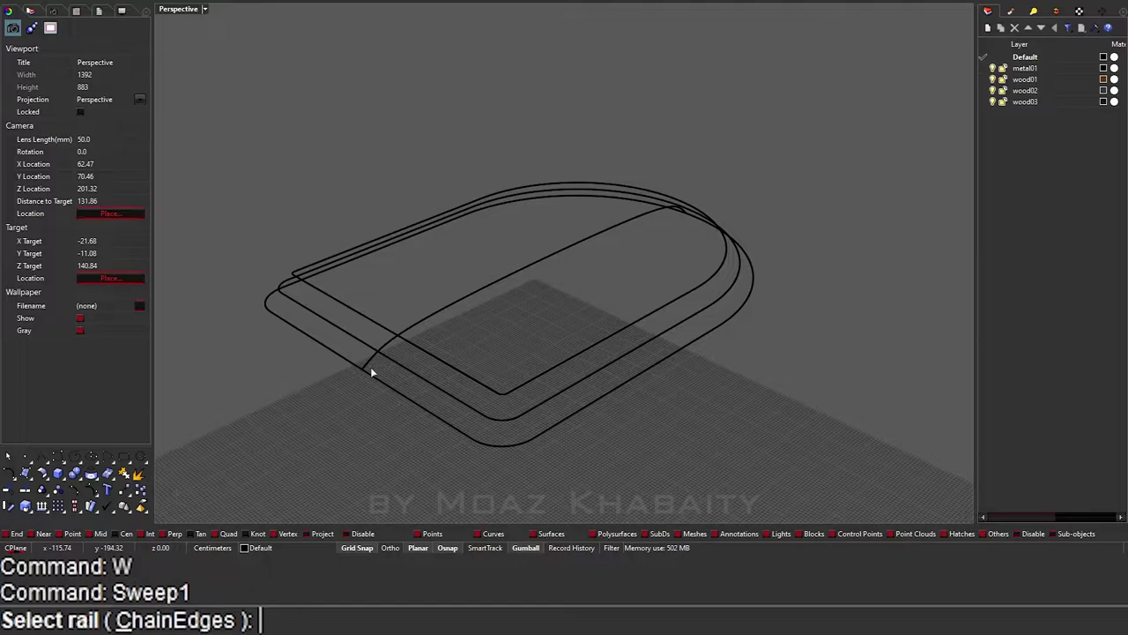
pyautogui.click(370, 366)
pyautogui.press('Return')
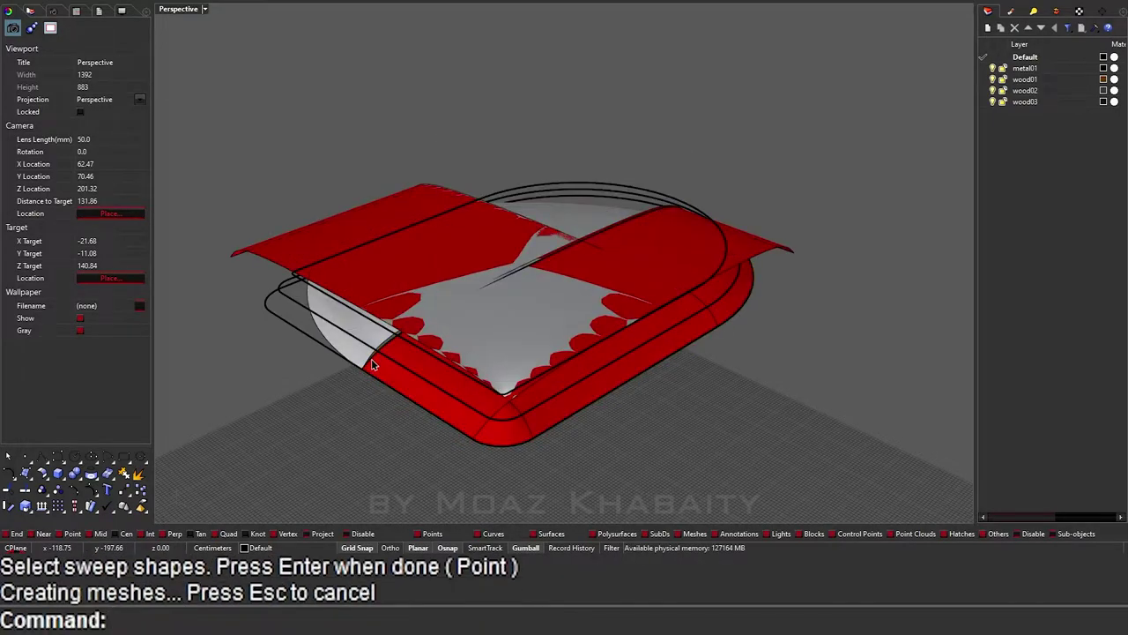
pyautogui.hotkey('ctrl', 'z')
# Step: Explode the outer outline and join three of its segments into one rail curve
pyautogui.click(367, 373)
pyautogui.press('Escape')
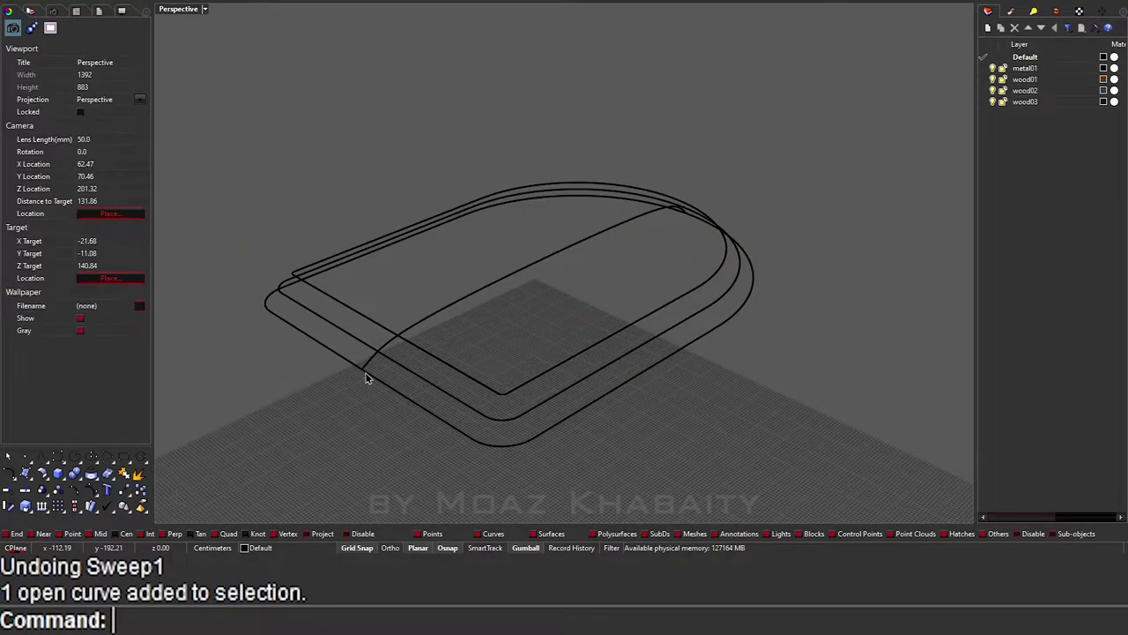
pyautogui.click(391, 394)
pyautogui.write('x')
pyautogui.press('Return')
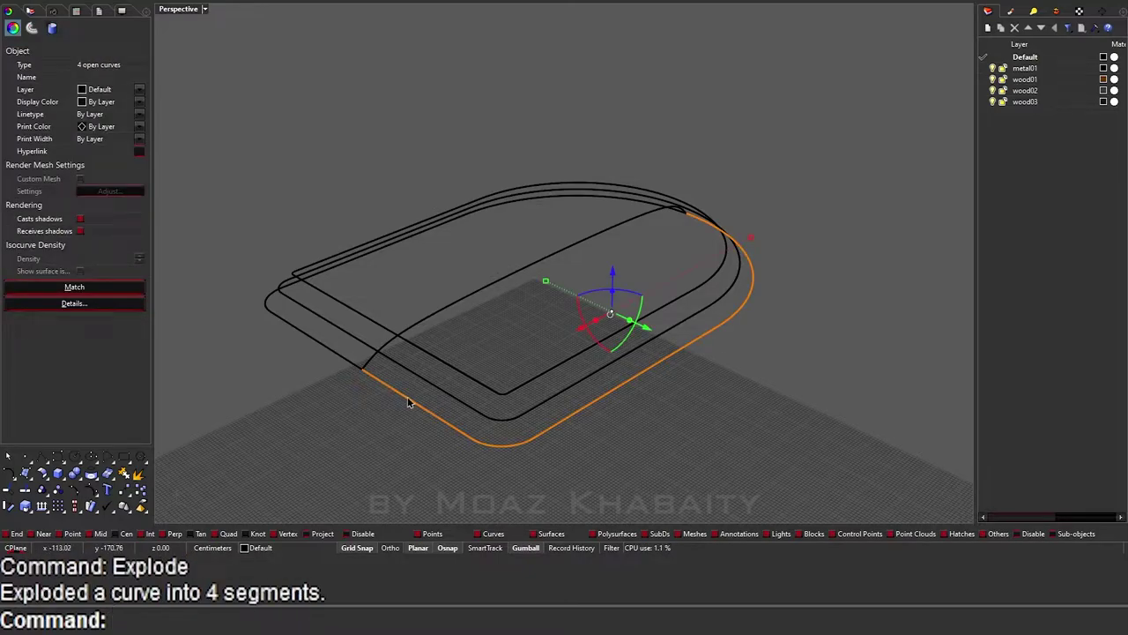
pyautogui.keyDown('ctrl'); pyautogui.click(408, 402); pyautogui.keyUp('ctrl')
pyautogui.moveTo(692, 244); pyautogui.dragTo(792, 359, button='right')
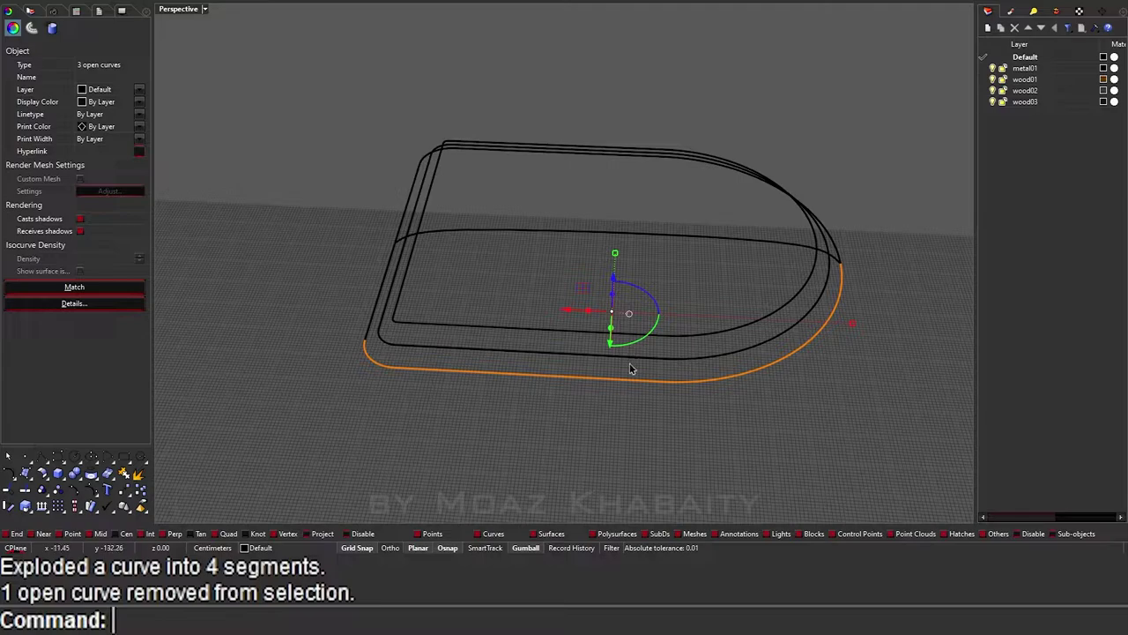
pyautogui.hotkey('ctrl', 'j')
pyautogui.moveTo(528, 379)
pyautogui.mouseDown(button='right')
pyautogui.moveTo(549, 376)
pyautogui.moveTo(509, 403)
pyautogui.mouseUp(button='right')
pyautogui.press('Escape')
# Step: Sweep2 the seat surface from the joined rail, the second rail and the cross curve
pyautogui.write('ww')
pyautogui.press('Return')
pyautogui.click(510, 403)
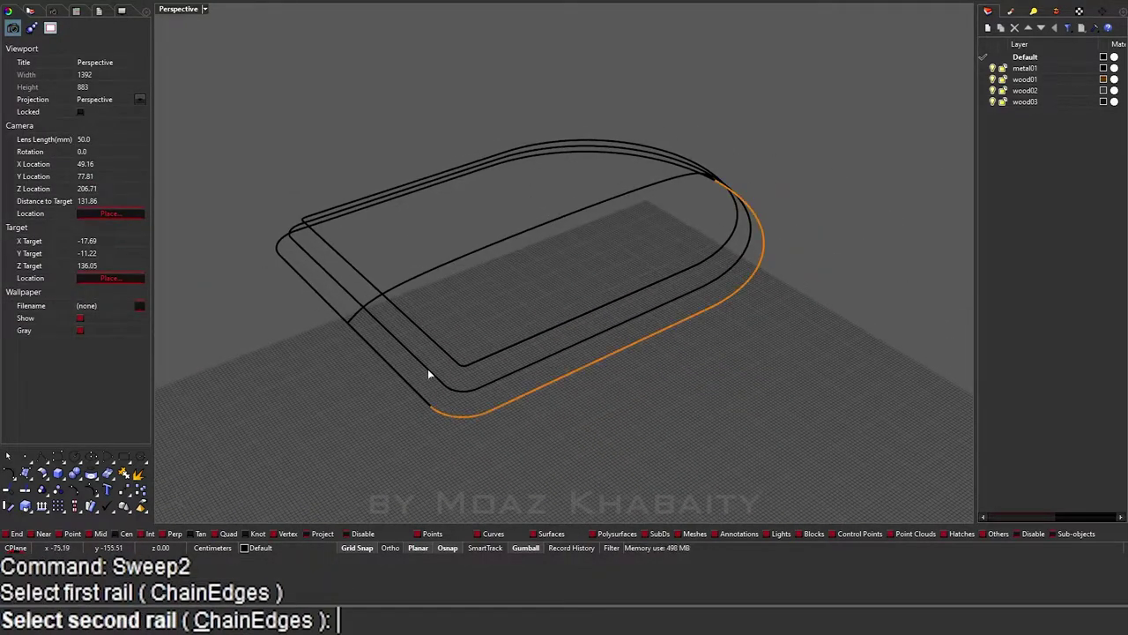
pyautogui.click(358, 334)
pyautogui.click(358, 334)
pyautogui.press('Return')
pyautogui.press('Return')
pyautogui.moveTo(358, 334)
pyautogui.mouseDown(button='right')
pyautogui.moveTo(514, 302)
pyautogui.moveTo(591, 317)
pyautogui.mouseUp(button='right')
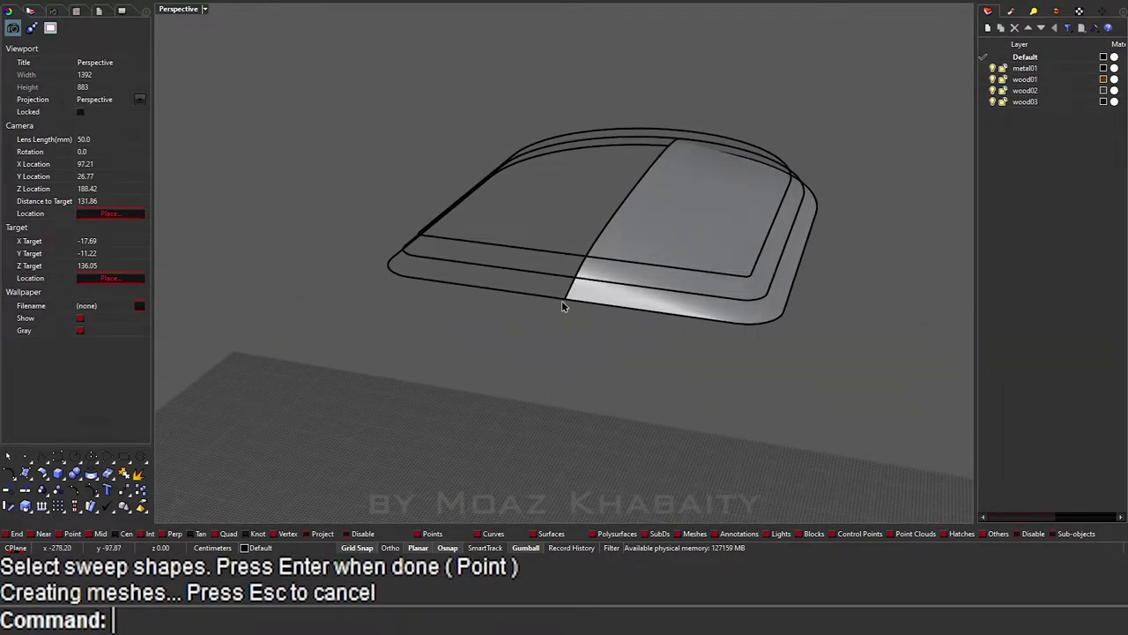
# Step: Mirror the swept seat surface across the seam, then undo the mirrored copy
pyautogui.click(650, 227)
pyautogui.write('mi')
pyautogui.press('Return')
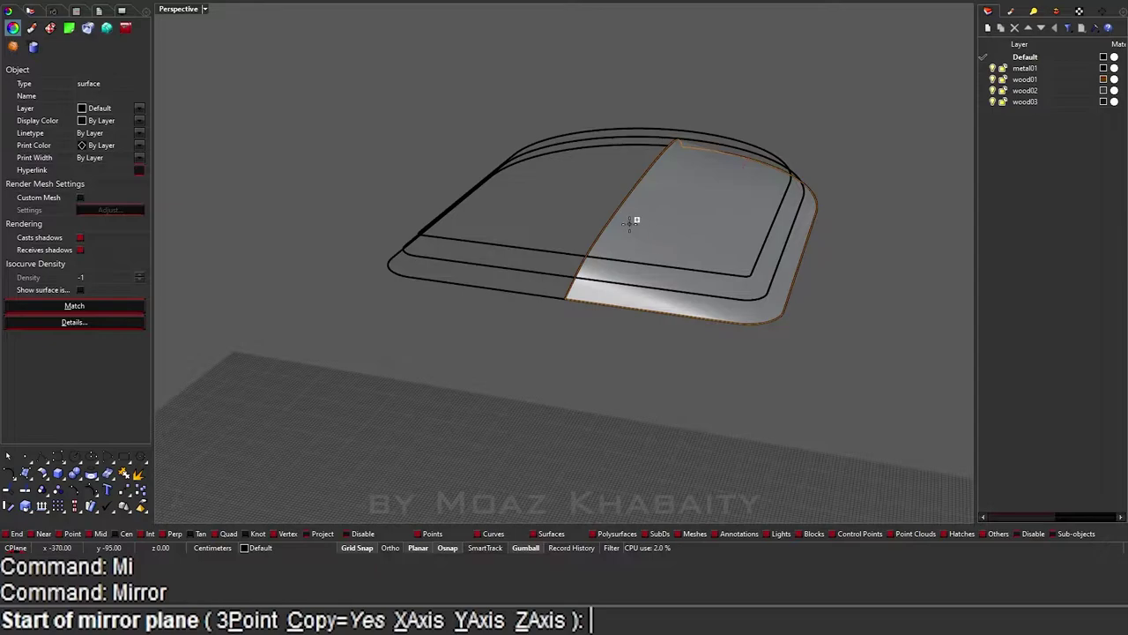
pyautogui.click(633, 222)
pyautogui.click(675, 143)
pyautogui.press('Escape')
pyautogui.moveTo(675, 143); pyautogui.dragTo(608, 239, button='right')
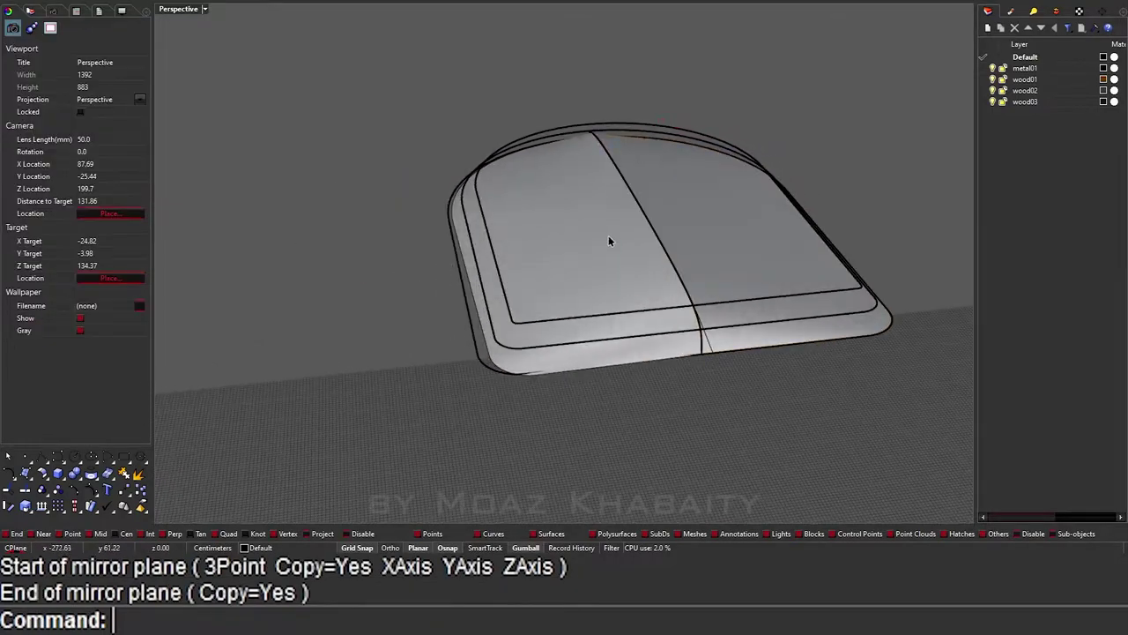
pyautogui.click(608, 241)
pyautogui.keyDown('shift'); pyautogui.click(710, 215); pyautogui.keyUp('shift')
pyautogui.moveTo(710, 215); pyautogui.dragTo(644, 215, button='right')
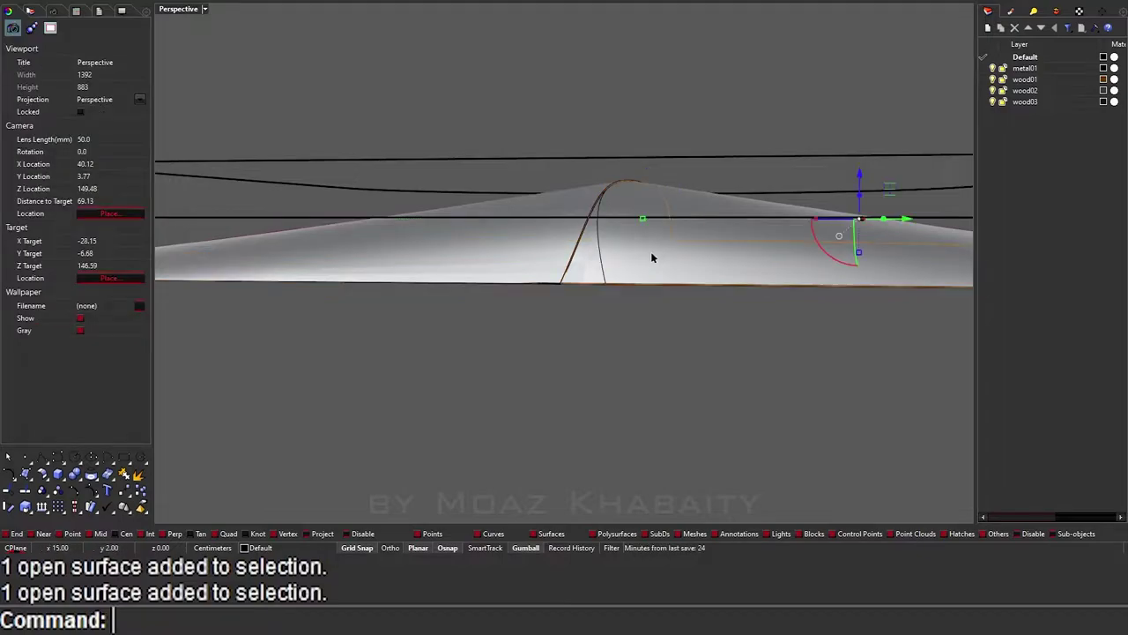
pyautogui.click(555, 258)
pyautogui.press('Escape')
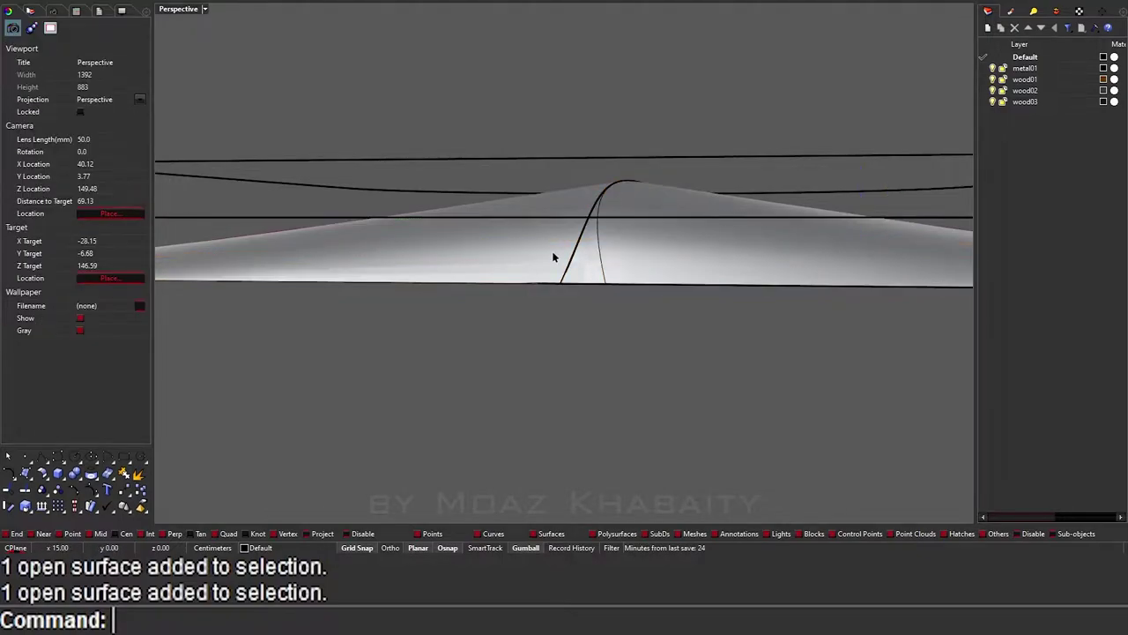
pyautogui.hotkey('ctrl', 'z')
# Step: Mirror the seat half again from its corner to create the other half
pyautogui.click(620, 263)
pyautogui.moveTo(621, 262)
pyautogui.mouseDown(button='right')
pyautogui.moveTo(655, 288)
pyautogui.moveTo(605, 287)
pyautogui.mouseUp(button='right')
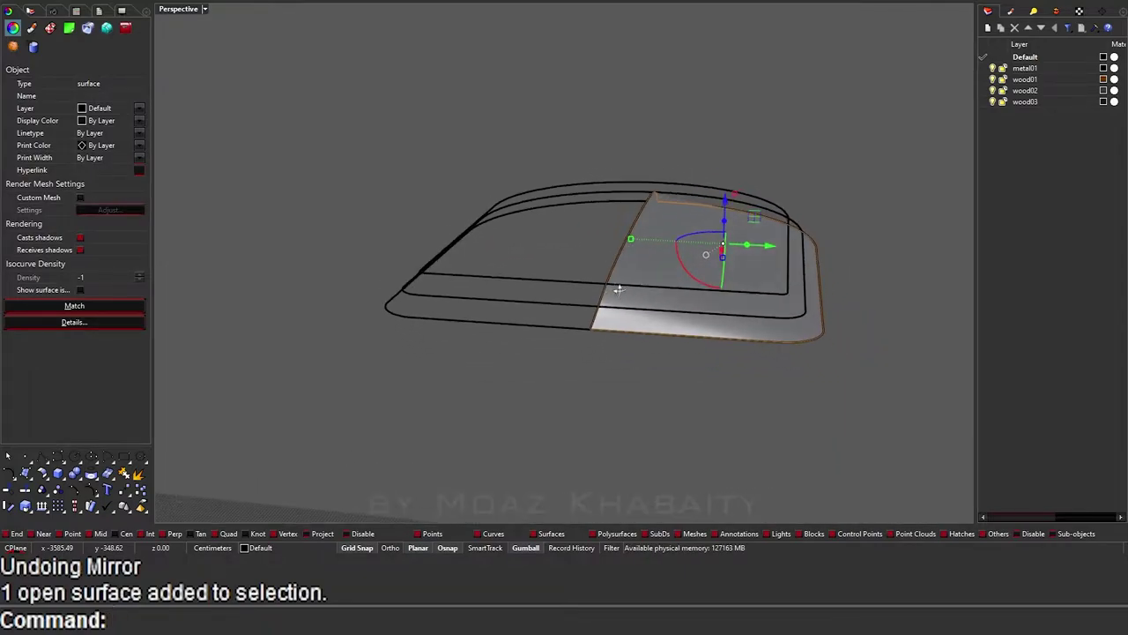
pyautogui.write('Mi')
pyautogui.press('Return')
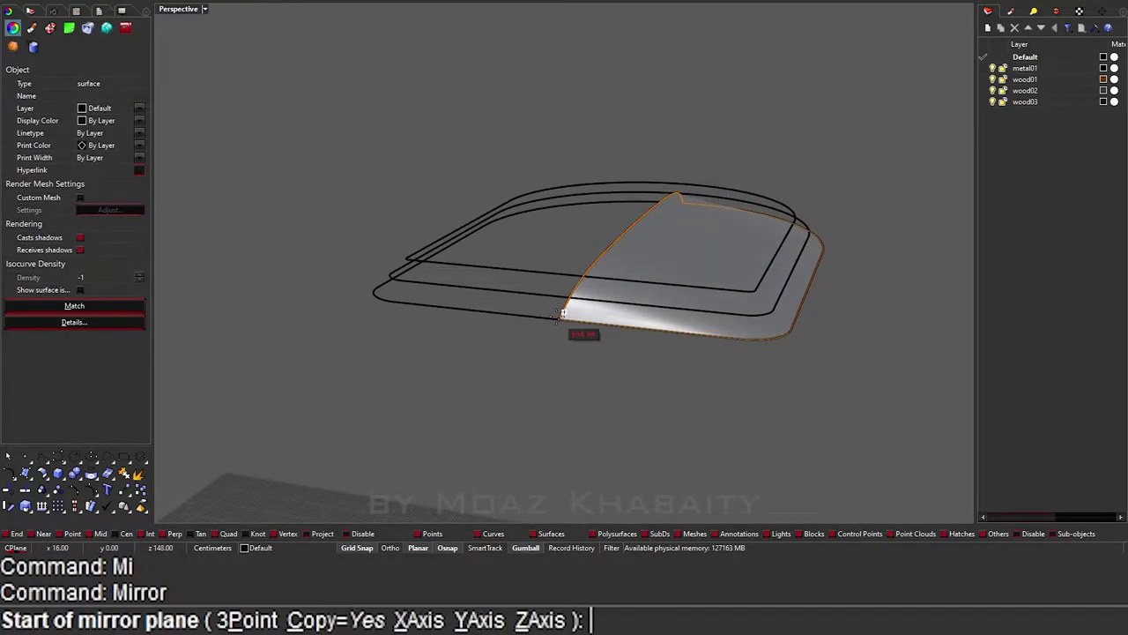
pyautogui.click(558, 318)
pyautogui.click(598, 232)
pyautogui.moveTo(591, 261); pyautogui.dragTo(646, 239, button='right')
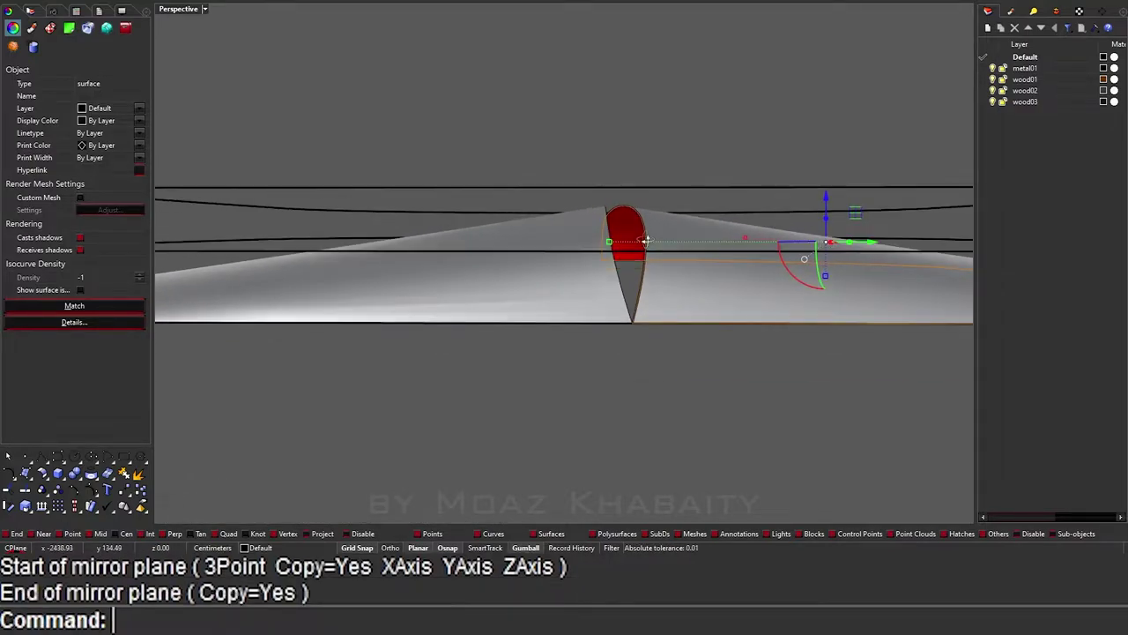
pyautogui.scroll(-3, 644, 244)
pyautogui.moveTo(643, 244)
pyautogui.mouseDown(button='right')
pyautogui.moveTo(574, 278)
pyautogui.moveTo(657, 220)
pyautogui.moveTo(667, 230)
pyautogui.mouseUp(button='right')
# Step: Undo the mirror, sweep, join, explode and split, restoring the whole outer outline
pyautogui.hotkey('ctrl', 'z')
pyautogui.hotkey('ctrl', 'z')
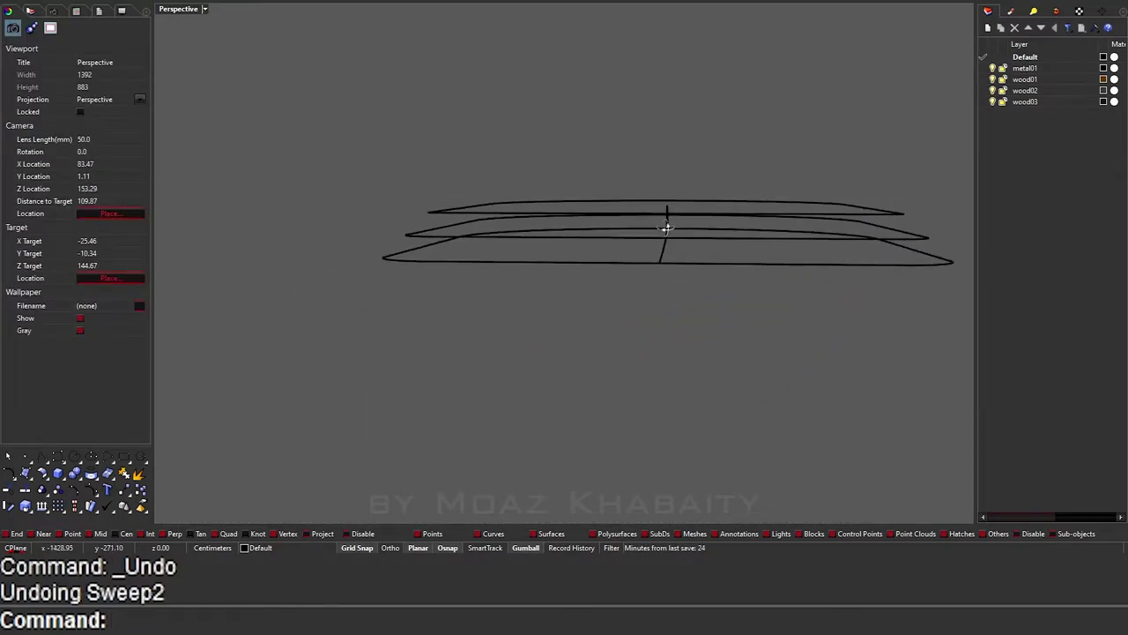
pyautogui.scroll(3, 667, 229)
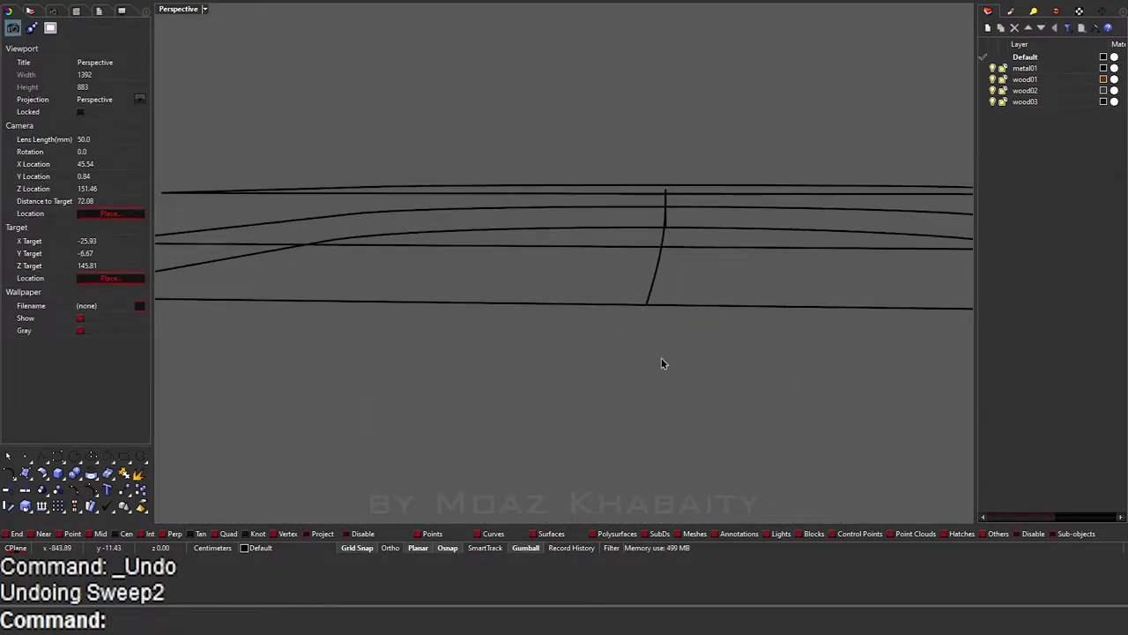
pyautogui.hotkey('ctrl', 'z')
pyautogui.hotkey('ctrl', 'z')
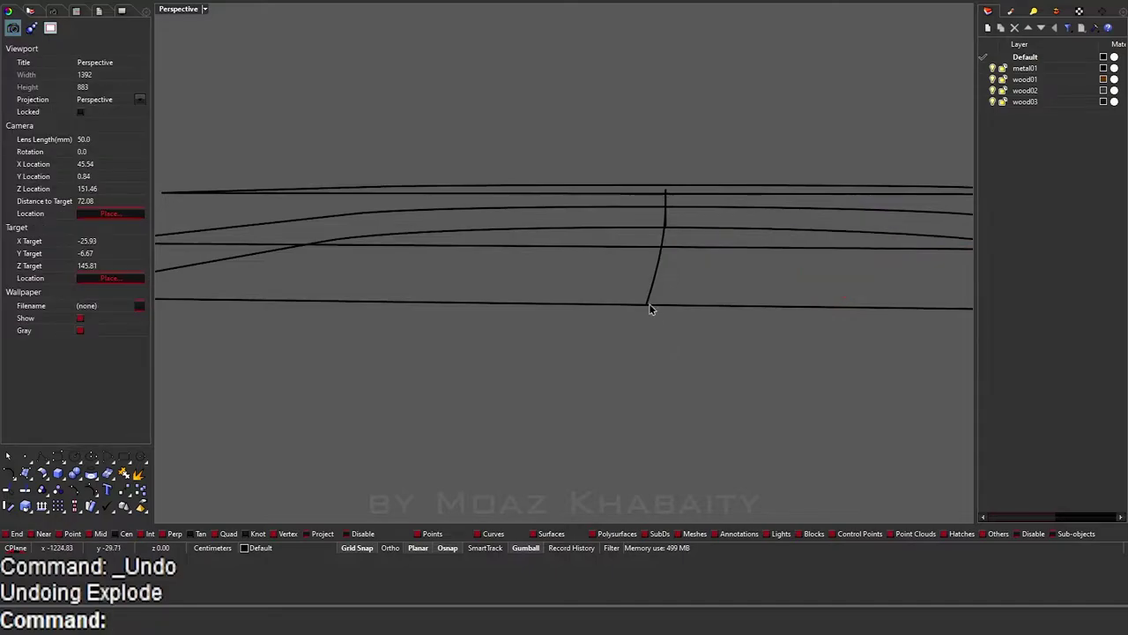
pyautogui.click(652, 305)
pyautogui.click(672, 307)
pyautogui.hotkey('ctrl', 'z')
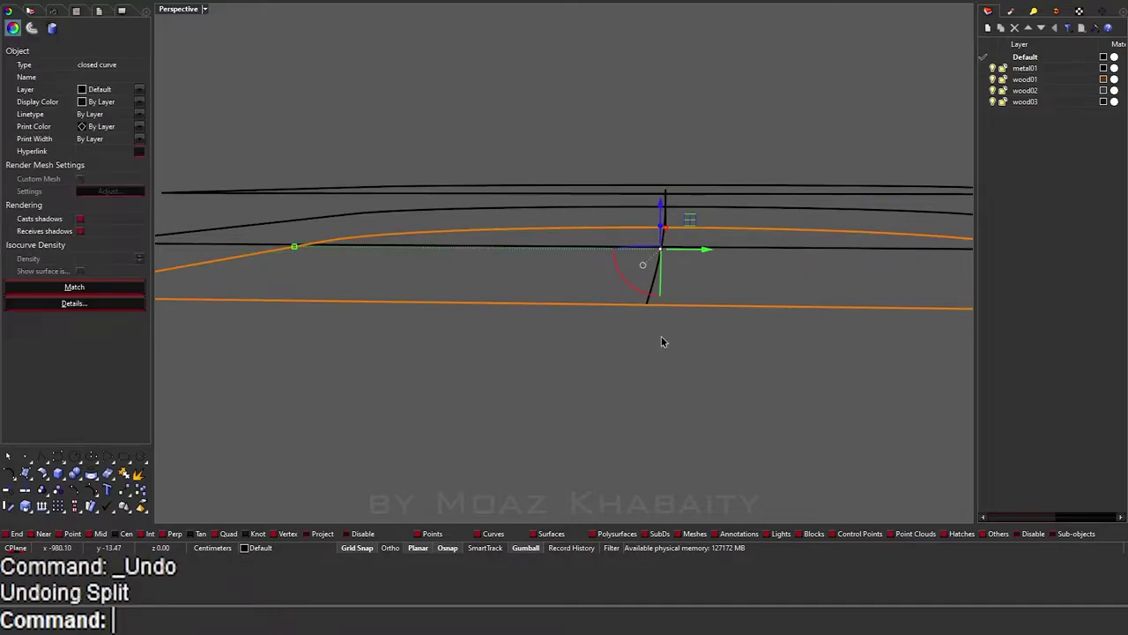
# Step: Start a new curve (LL) on the outer outline and place its first points
pyautogui.click(661, 318)
pyautogui.hotkey('ctrl', 'z')
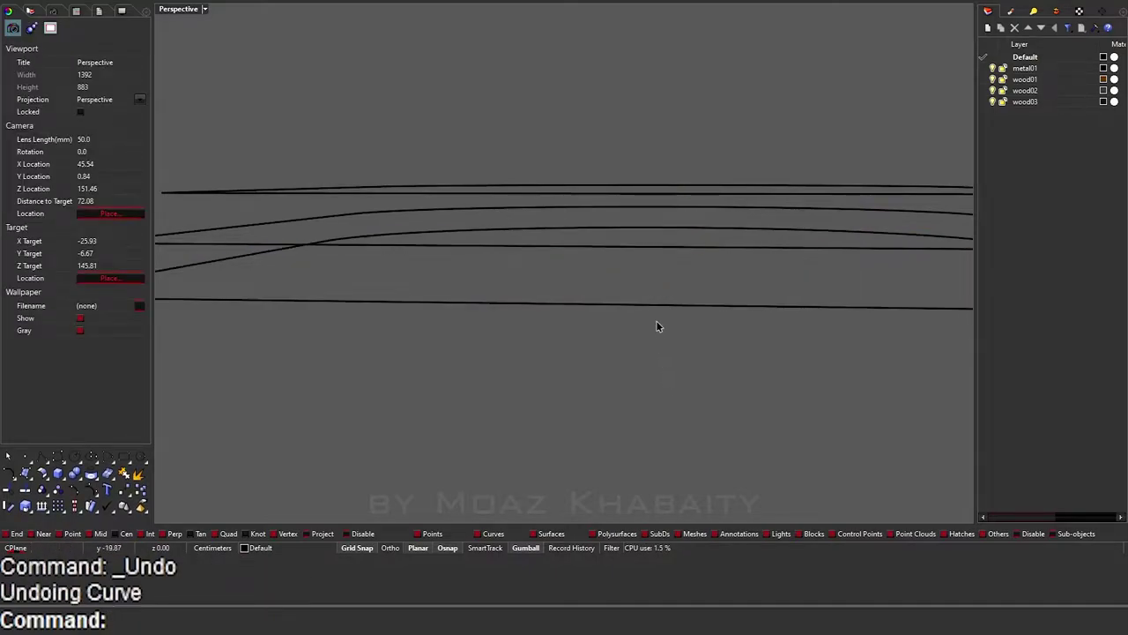
pyautogui.click(660, 308)
pyautogui.moveTo(660, 308); pyautogui.dragTo(564, 349, button='right')
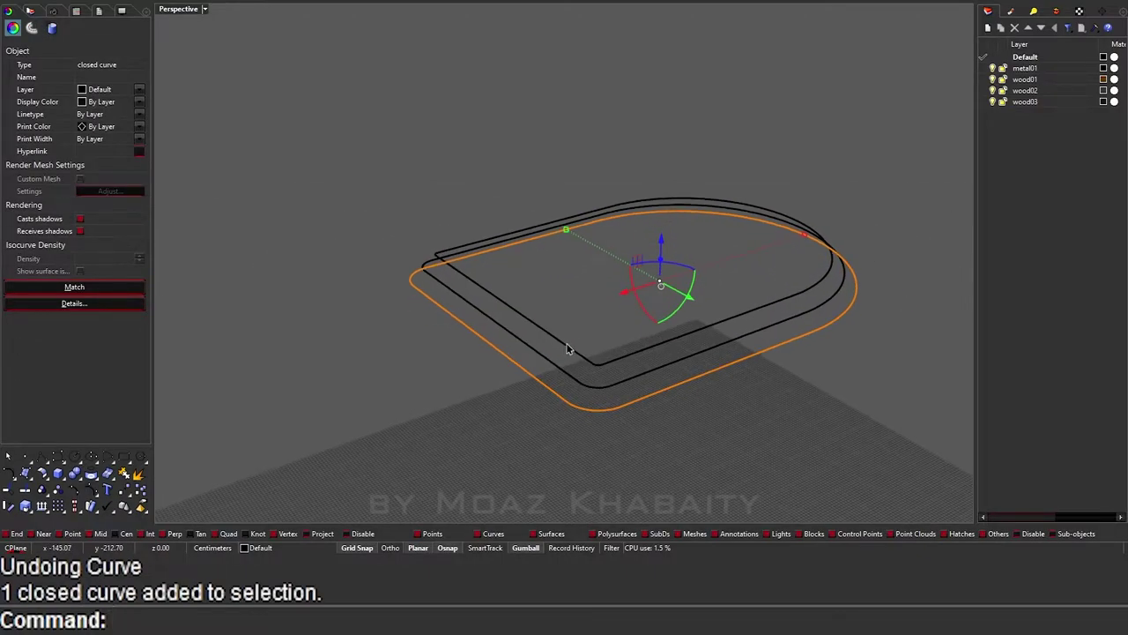
pyautogui.write('LL')
pyautogui.press('Return')
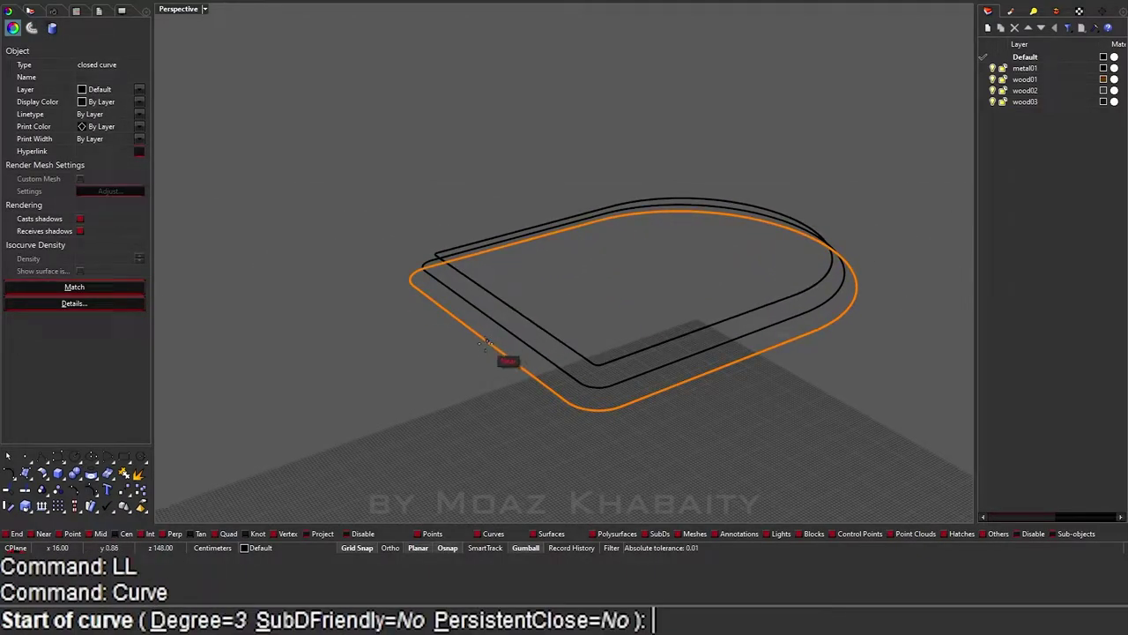
pyautogui.click(480, 336)
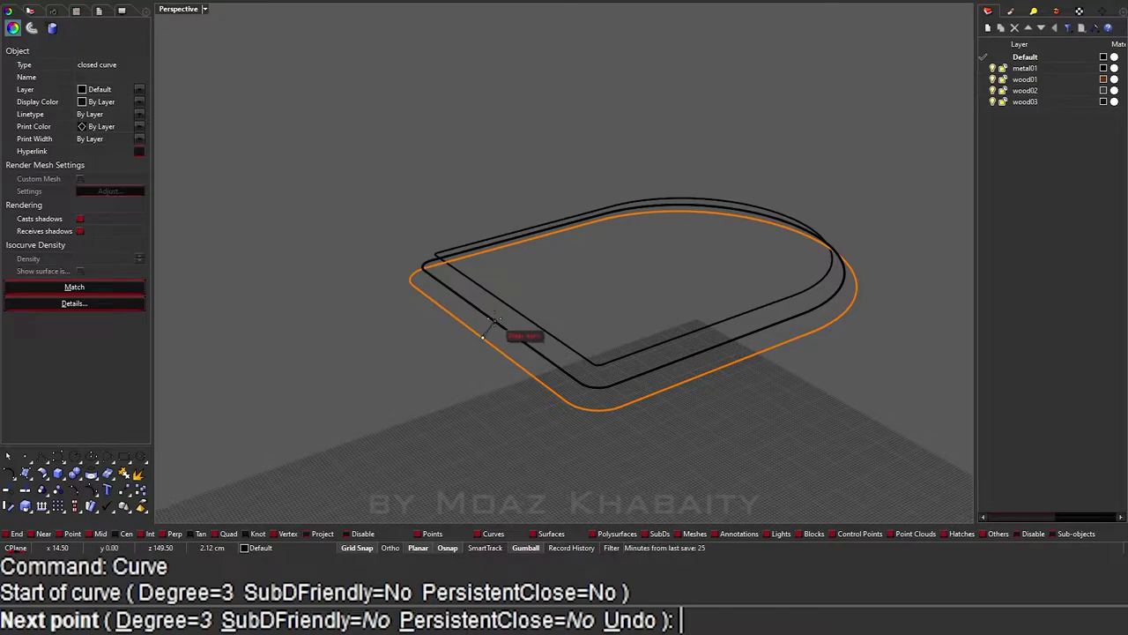
pyautogui.click(493, 322)
pyautogui.click(496, 322)
# Step: Snap the remaining points to the top and second outline curves and finish the curve
pyautogui.moveTo(496, 322)
pyautogui.mouseDown(button='right')
pyautogui.moveTo(564, 323)
pyautogui.moveTo(653, 287)
pyautogui.moveTo(737, 227)
pyautogui.moveTo(655, 259)
pyautogui.moveTo(780, 233)
pyautogui.mouseUp(button='right')
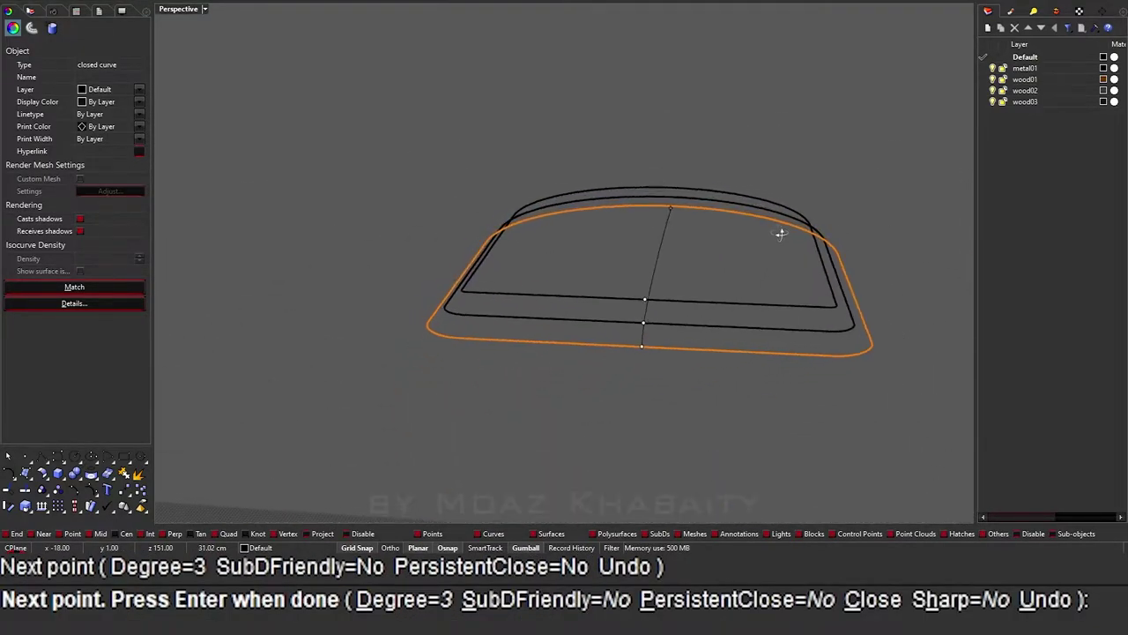
pyautogui.scroll(4, 696, 220)
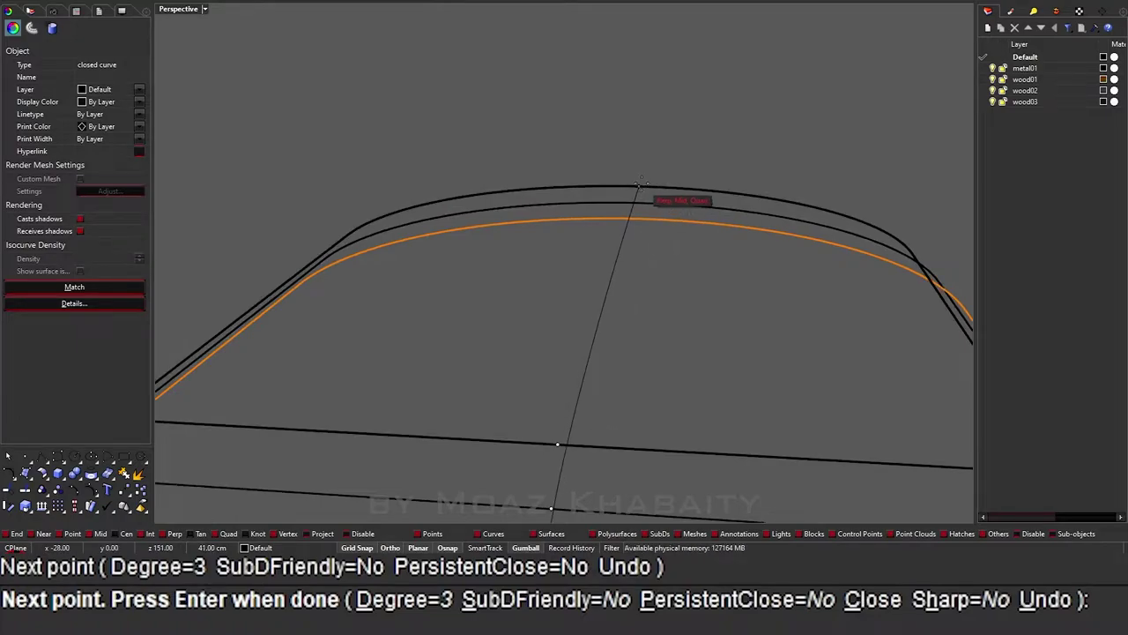
pyautogui.click(640, 185)
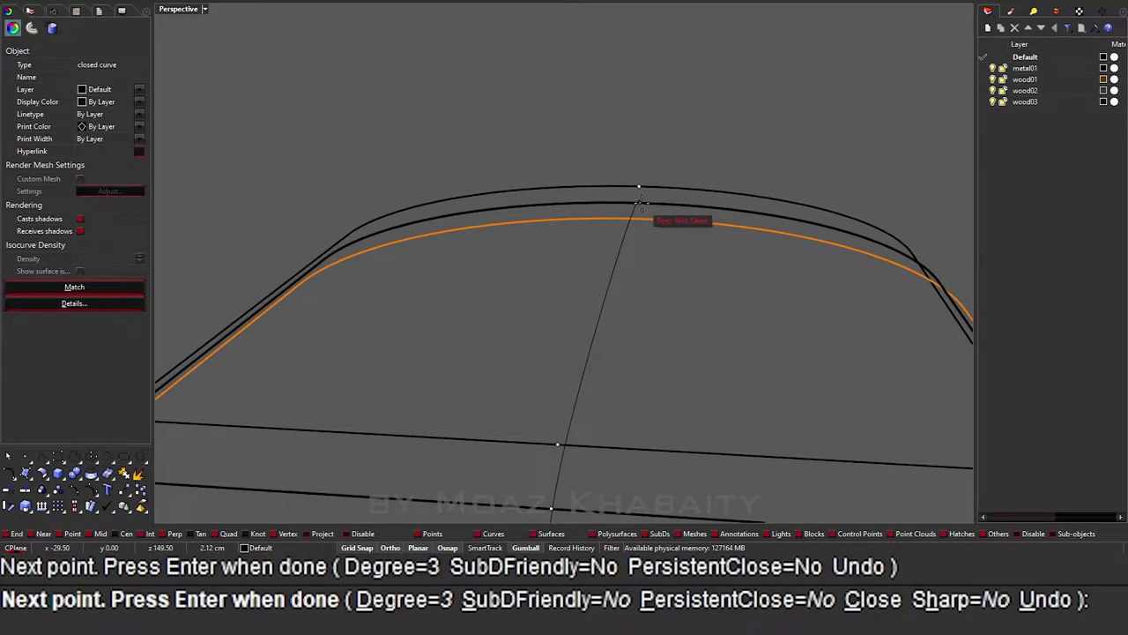
pyautogui.click(640, 203)
pyautogui.press('Return')
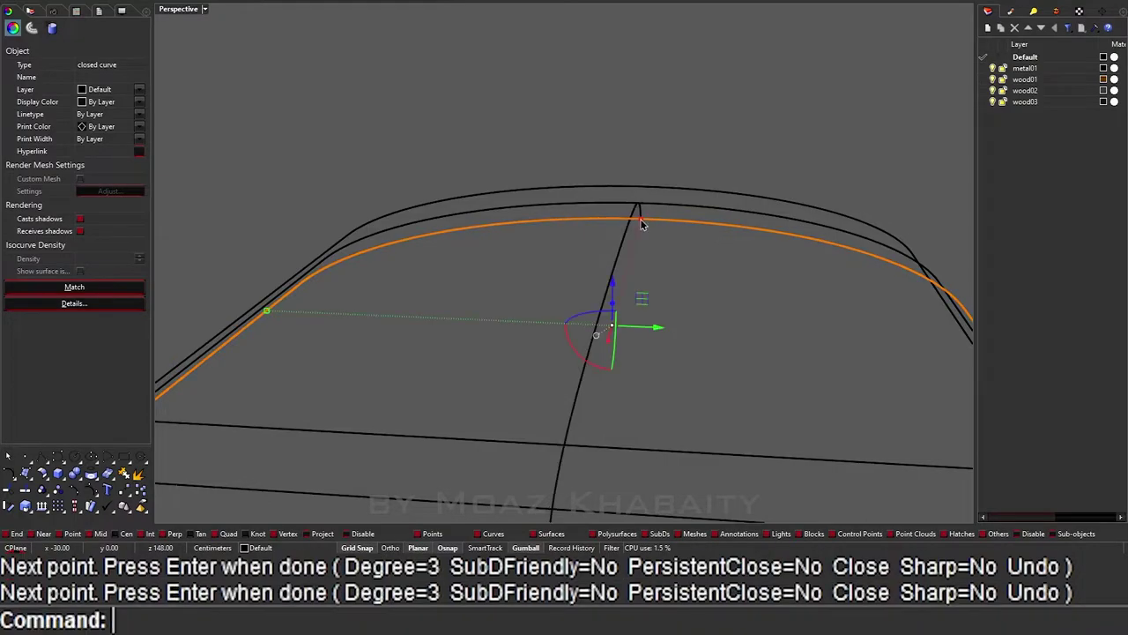
pyautogui.scroll(-5, 638, 314)
pyautogui.moveTo(637, 259)
pyautogui.mouseDown(button='right')
pyautogui.moveTo(612, 259)
pyautogui.moveTo(575, 416)
pyautogui.moveTo(585, 441)
pyautogui.mouseUp(button='right')
# Step: Start a curve (LL) at the outer outline's corner, second point on the next outline
pyautogui.press('Escape')
pyautogui.write('LL')
pyautogui.press('Return')
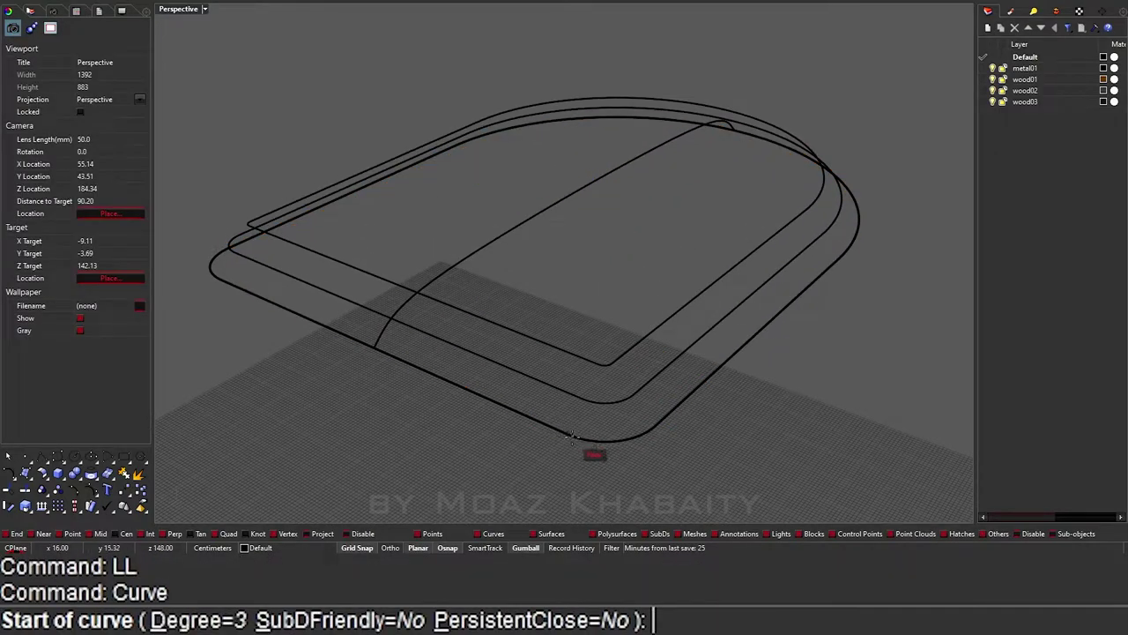
pyautogui.click(568, 432)
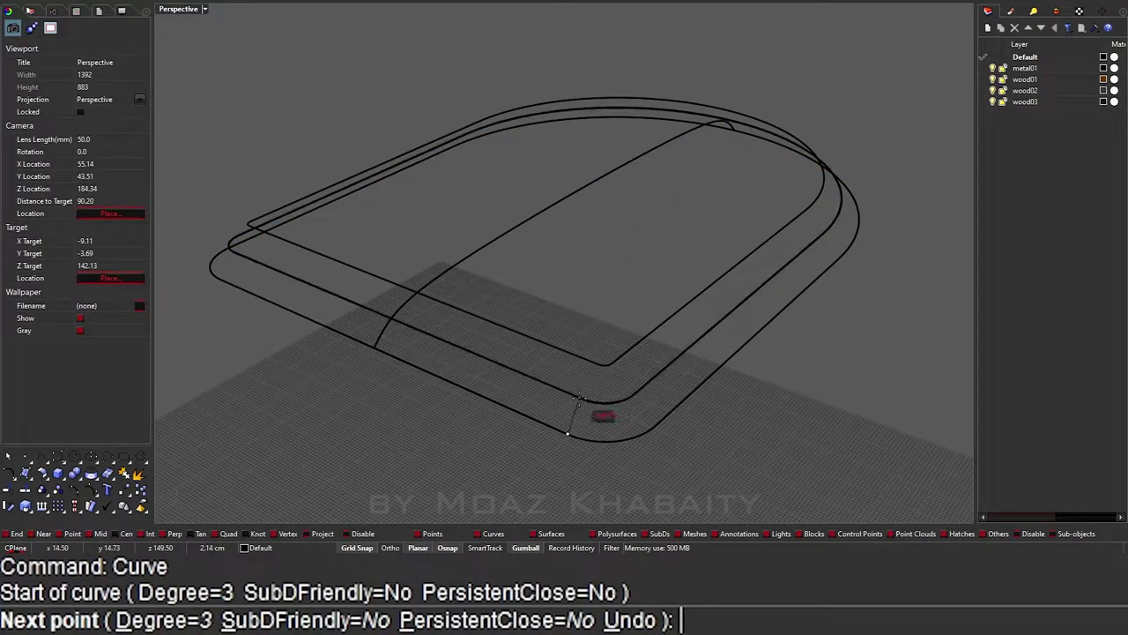
pyautogui.click(581, 398)
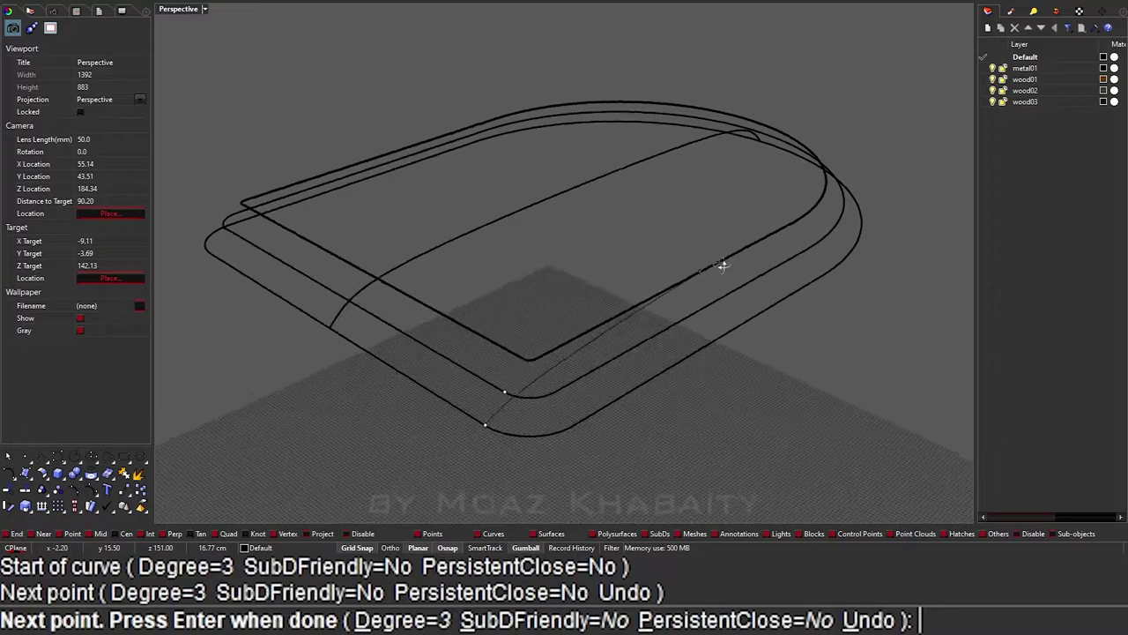
pyautogui.moveTo(722, 262)
pyautogui.mouseDown(button='right')
pyautogui.moveTo(836, 245)
pyautogui.moveTo(767, 373)
pyautogui.moveTo(826, 297)
pyautogui.moveTo(821, 282)
pyautogui.mouseUp(button='right')
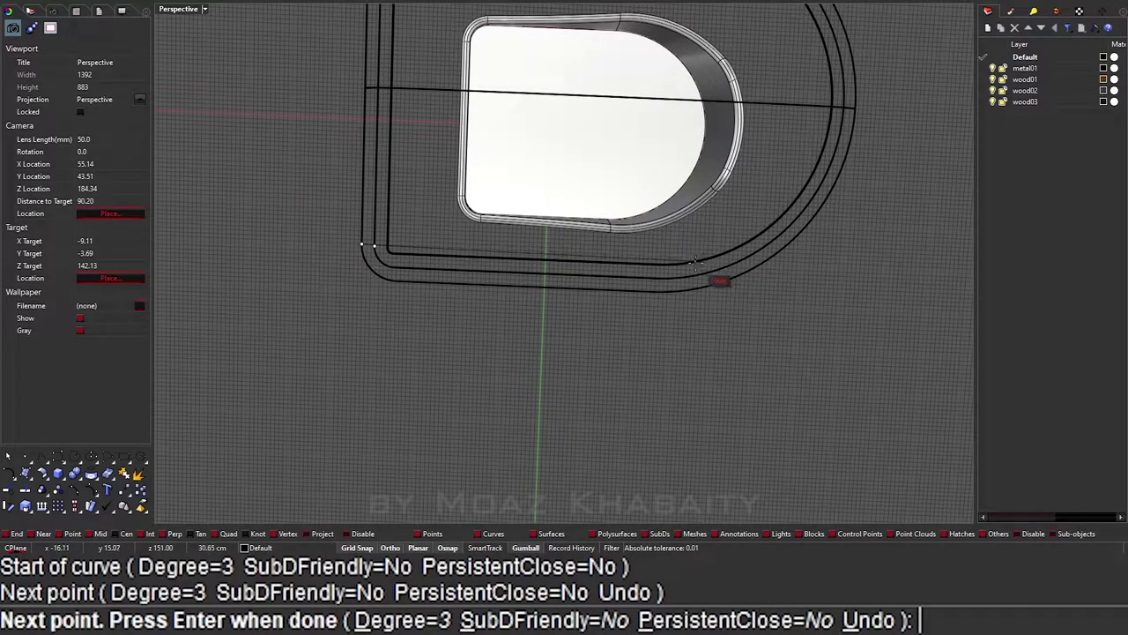
# Step: Add the final point along the seat's side and finish the curve
pyautogui.scroll(-3, 718, 284)
pyautogui.moveTo(720, 285)
pyautogui.mouseDown(button='right')
pyautogui.moveTo(702, 187)
pyautogui.moveTo(764, 253)
pyautogui.mouseUp(button='right')
pyautogui.scroll(3, 703, 187)
pyautogui.click(736, 196)
pyautogui.scroll(-3, 740, 217)
pyautogui.press('Return')
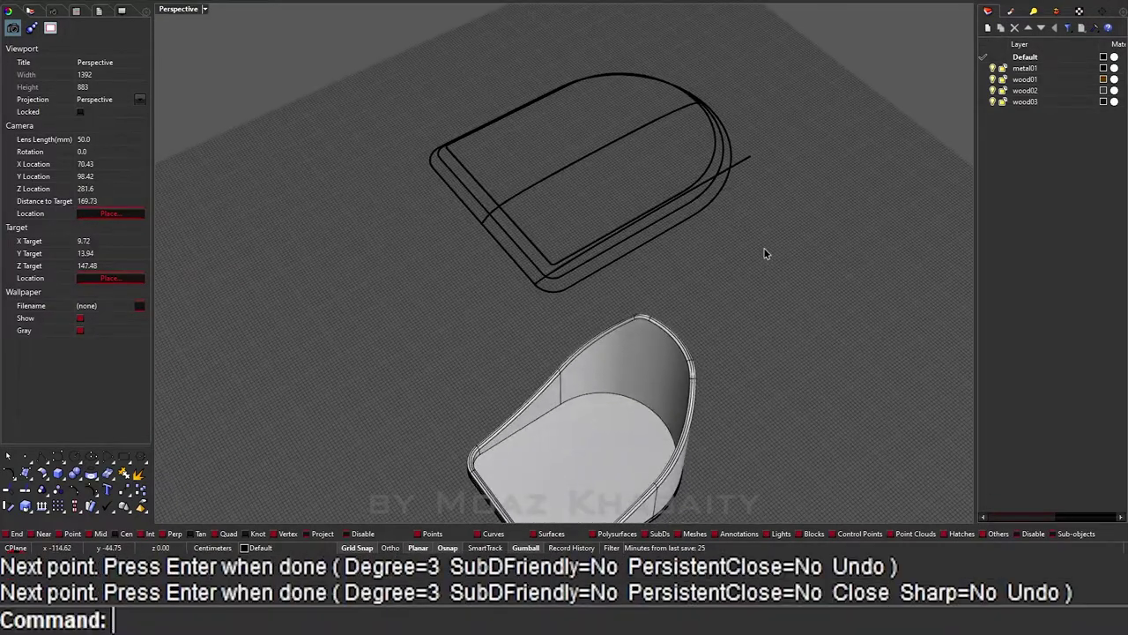
pyautogui.moveTo(641, 273)
pyautogui.mouseDown(button='right')
pyautogui.moveTo(735, 206)
pyautogui.moveTo(735, 173)
pyautogui.moveTo(575, 270)
pyautogui.mouseUp(button='right')
pyautogui.scroll(3, 575, 270)
# Step: Mirror a copy of the new side curve to the opposite side of the seat outline
pyautogui.scroll(2, 575, 270)
pyautogui.click(538, 276)
pyautogui.write('mi')
pyautogui.press('Return')
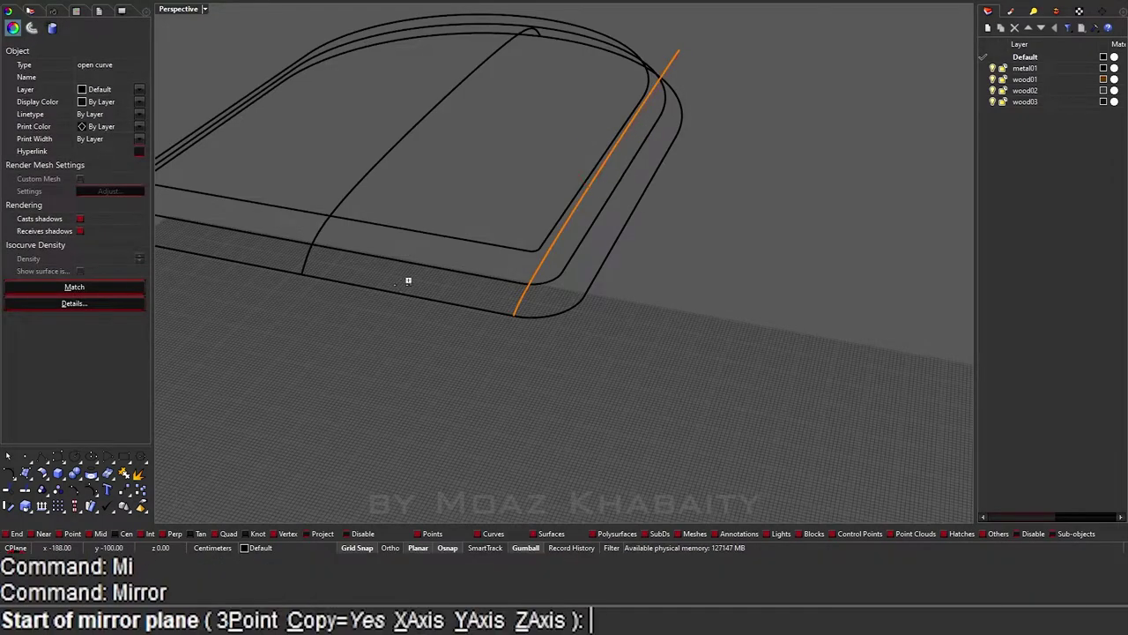
pyautogui.click(304, 273)
pyautogui.click(411, 174)
pyautogui.moveTo(411, 173)
pyautogui.mouseDown(button='right')
pyautogui.moveTo(601, 211)
pyautogui.moveTo(564, 233)
pyautogui.mouseUp(button='right')
# Step: Attempt to split the outer closed outline with the cross line
pyautogui.write('s')
pyautogui.press('Return')
pyautogui.click(577, 210)
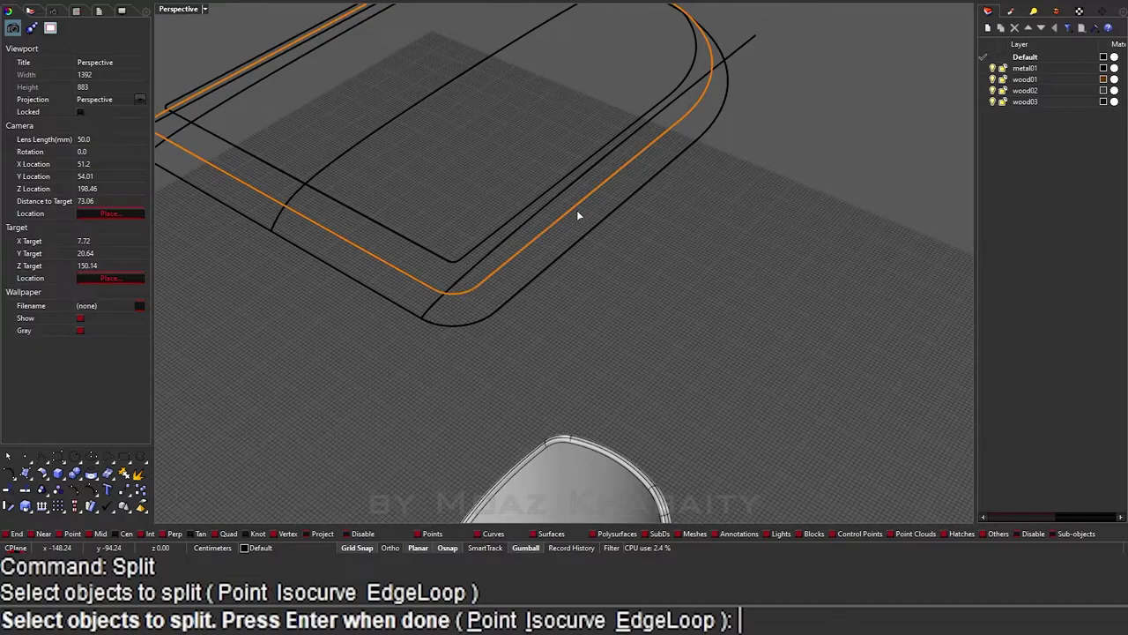
pyautogui.press('Return')
pyautogui.press('Return')
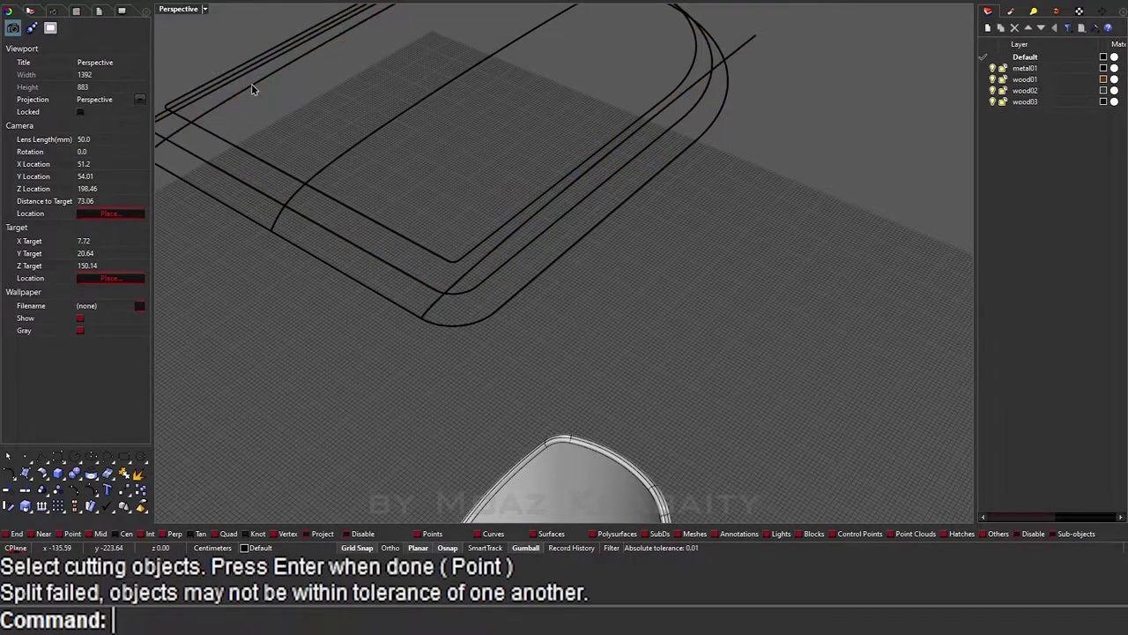
pyautogui.click(694, 108)
pyautogui.scroll(2, 695, 108)
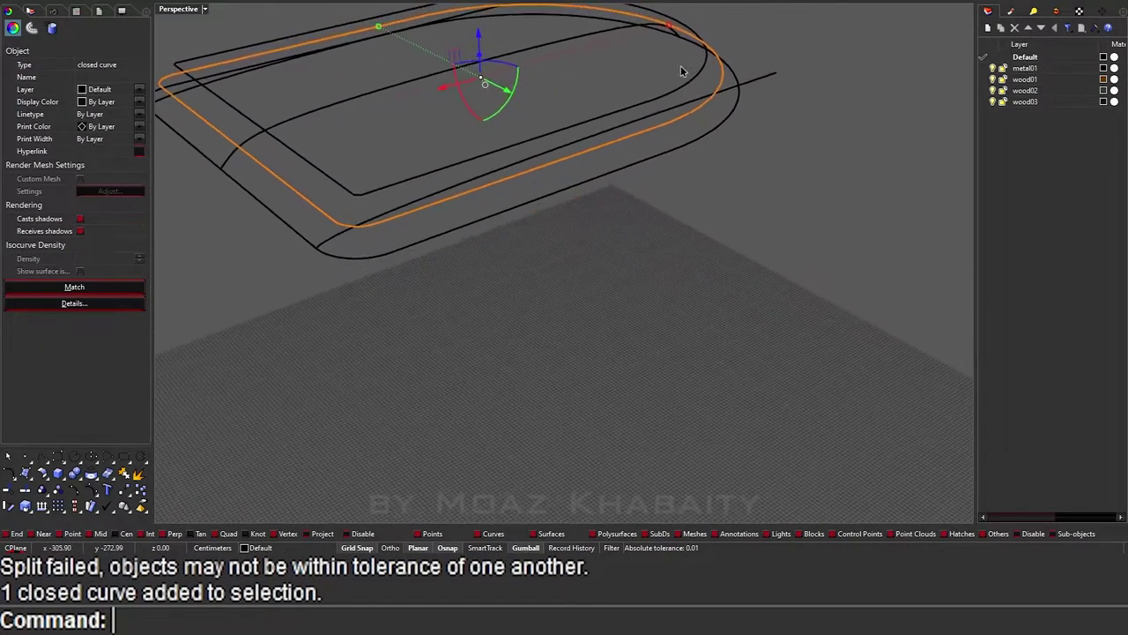
pyautogui.scroll(3, 728, 111)
pyautogui.moveTo(728, 111); pyautogui.dragTo(735, 129, button='right')
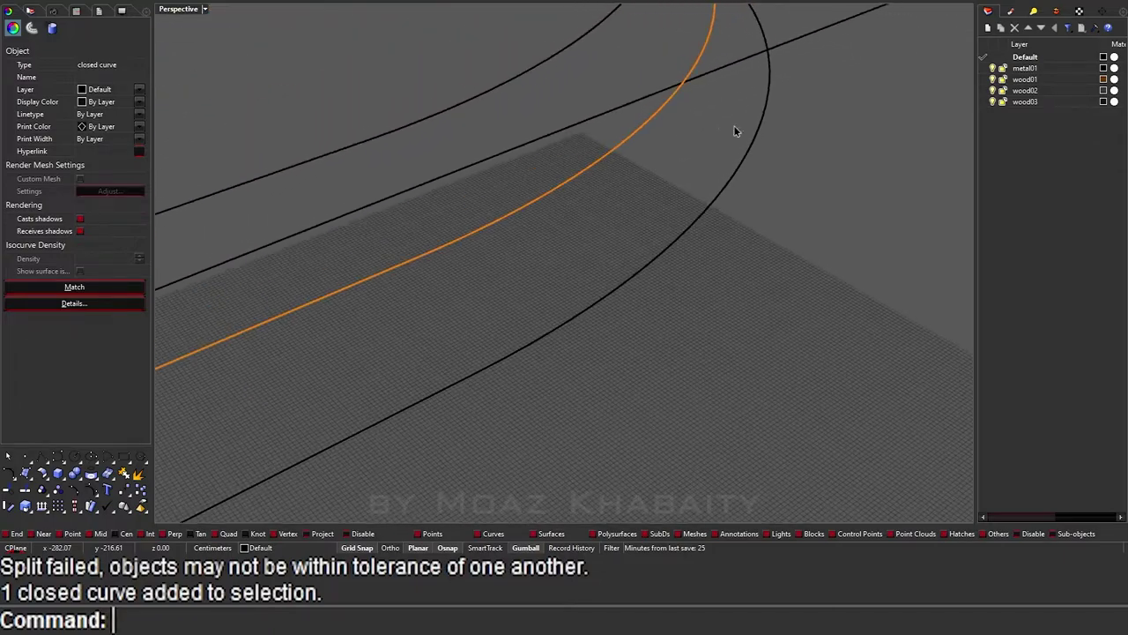
pyautogui.press('Escape')
pyautogui.click(675, 99)
# Step: Retry the split, picking the straight line and the outline arc as cutters
pyautogui.write('s')
pyautogui.press('Return')
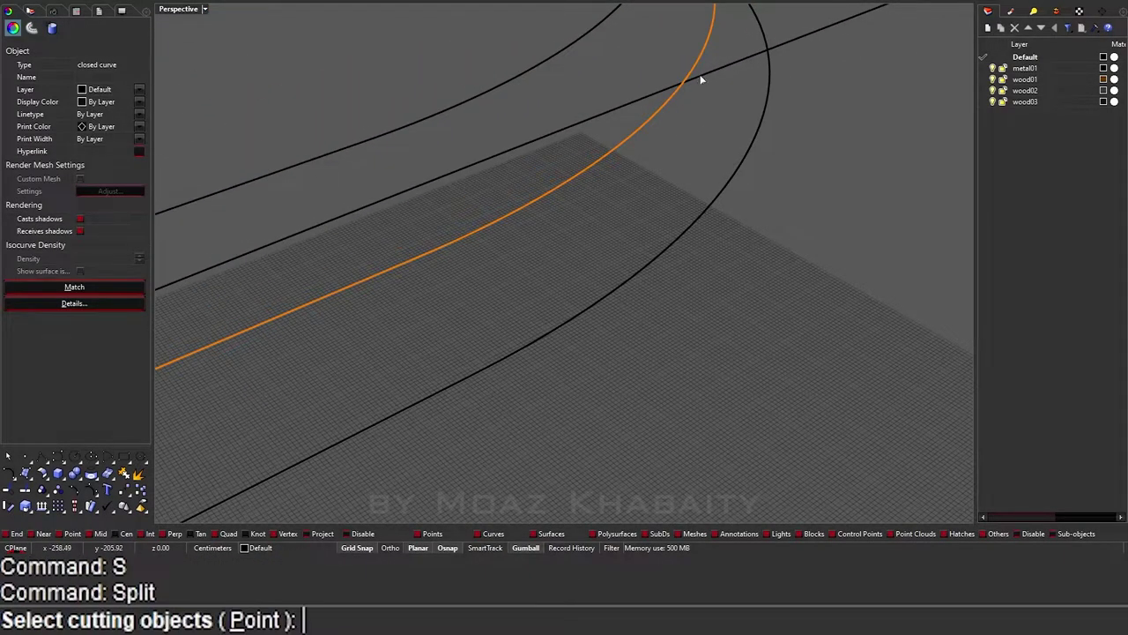
pyautogui.press('Return')
pyautogui.click(700, 77)
pyautogui.click(703, 84)
pyautogui.click(705, 97)
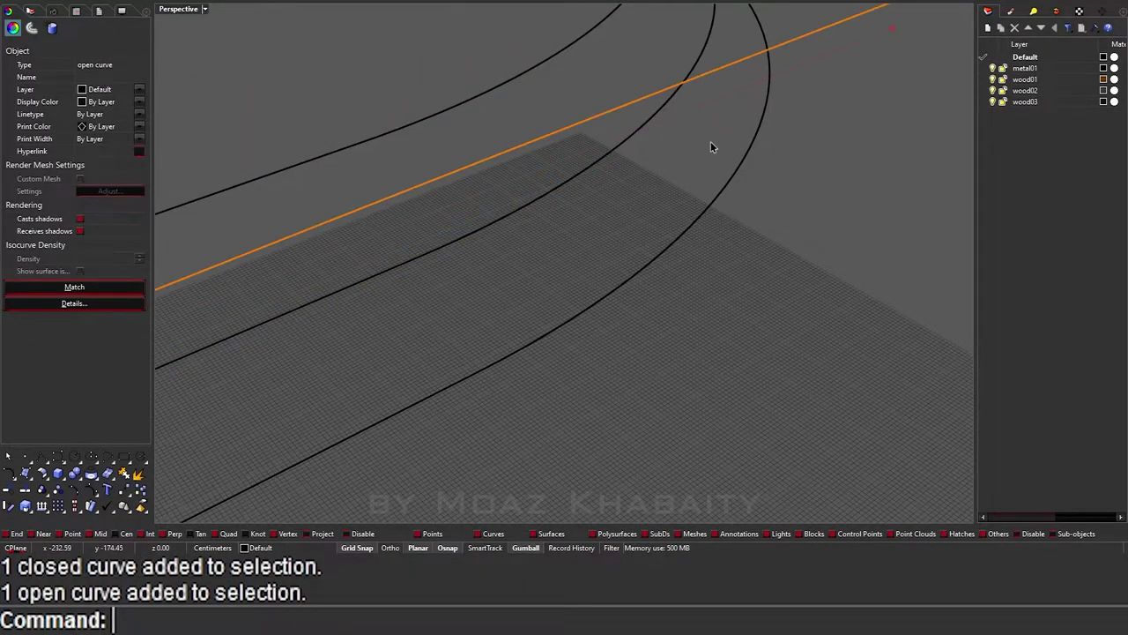
# Step: Begin extruding the straight side line into a flat surface with ExtrudeCrv
pyautogui.moveTo(712, 143)
pyautogui.mouseDown(button='right')
pyautogui.moveTo(723, 166)
pyautogui.moveTo(723, 118)
pyautogui.mouseUp(button='right')
pyautogui.write('e')
pyautogui.press('Return')
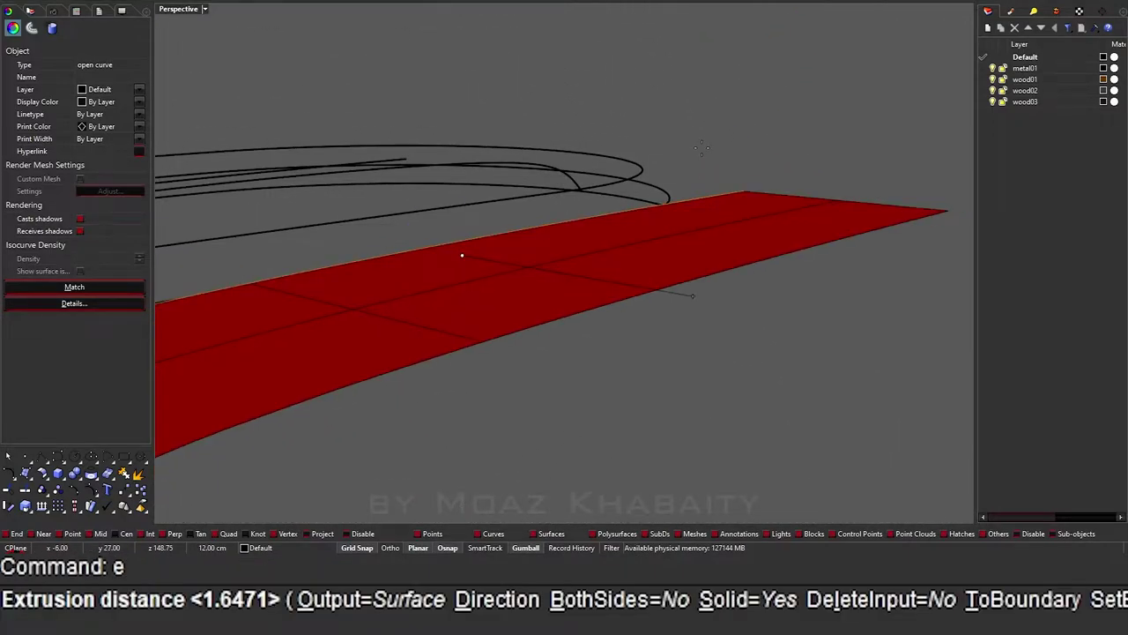
# Step: Set a custom extrusion direction for the side line with two picked points
pyautogui.write('d')
pyautogui.press('Return')
pyautogui.moveTo(589, 206); pyautogui.dragTo(617, 291, button='right')
pyautogui.scroll(-3, 569, 327)
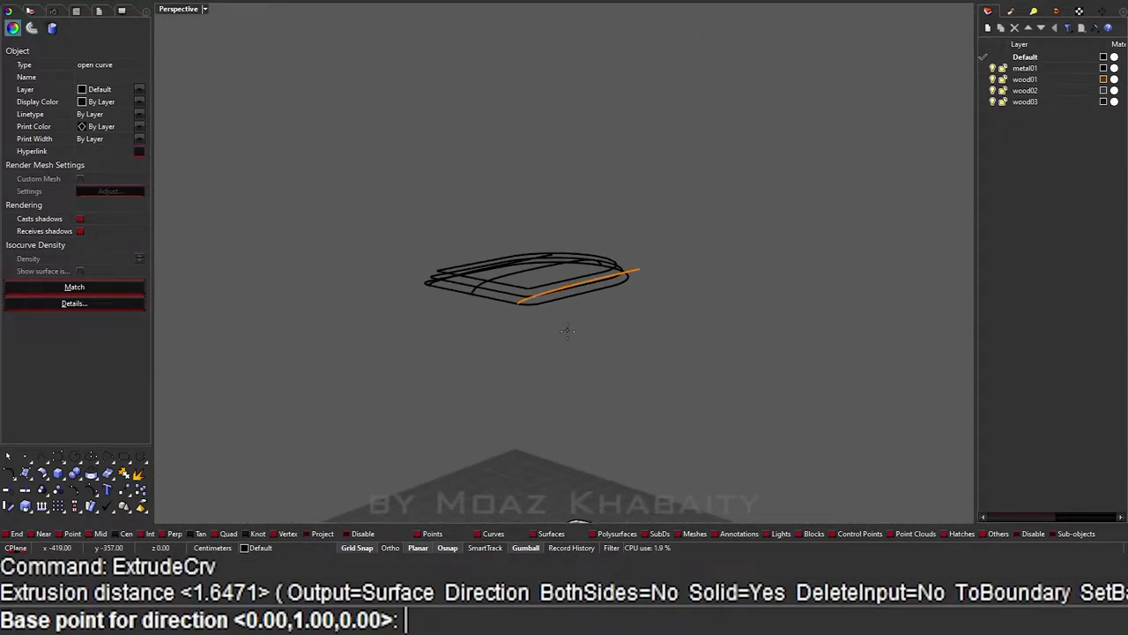
pyautogui.scroll(5, 511, 317)
pyautogui.scroll(3, 448, 279)
pyautogui.click(447, 278)
pyautogui.click(446, 276)
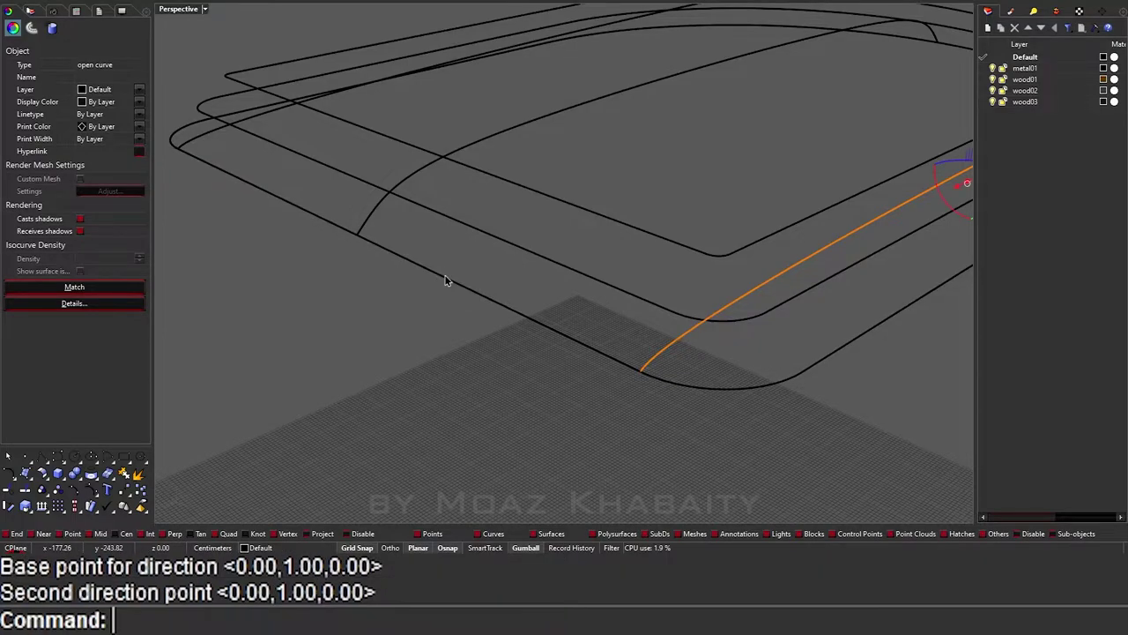
# Step: Extrude both side lines upward into two flat cutting surfaces
pyautogui.write('e')
pyautogui.press('Return')
pyautogui.press('Return')
pyautogui.moveTo(459, 242); pyautogui.dragTo(650, 331, button='right')
pyautogui.click(650, 331)
pyautogui.keyDown('ctrl'); pyautogui.moveTo(811, 218); pyautogui.dragTo(604, 233); pyautogui.keyUp('ctrl')
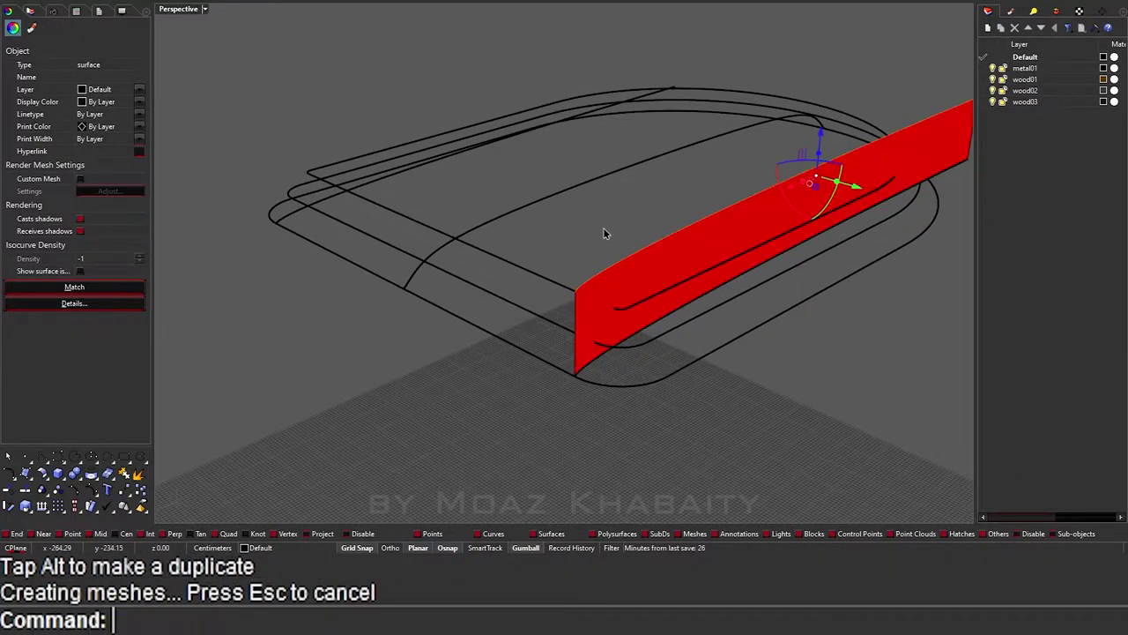
pyautogui.click(413, 162)
pyautogui.keyDown('ctrl'); pyautogui.moveTo(506, 128); pyautogui.dragTo(500, 83); pyautogui.keyUp('ctrl')
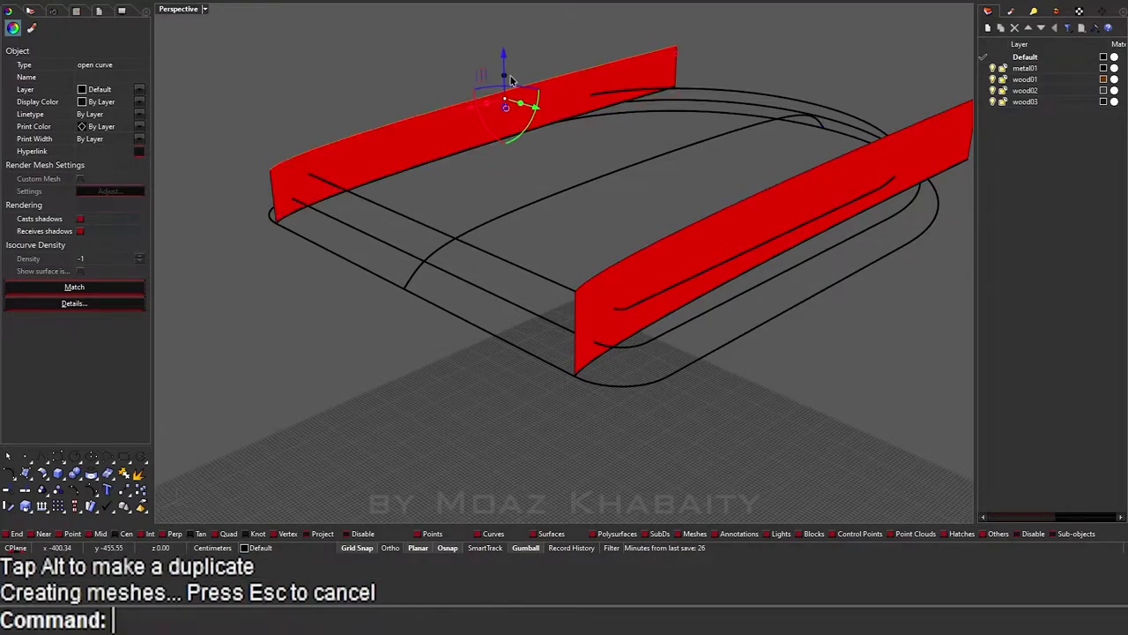
# Step: Split the closed seat outline with the two surfaces, then delete both surfaces
pyautogui.click(365, 233)
pyautogui.write('Split')
pyautogui.press('Return')
pyautogui.press('Return')
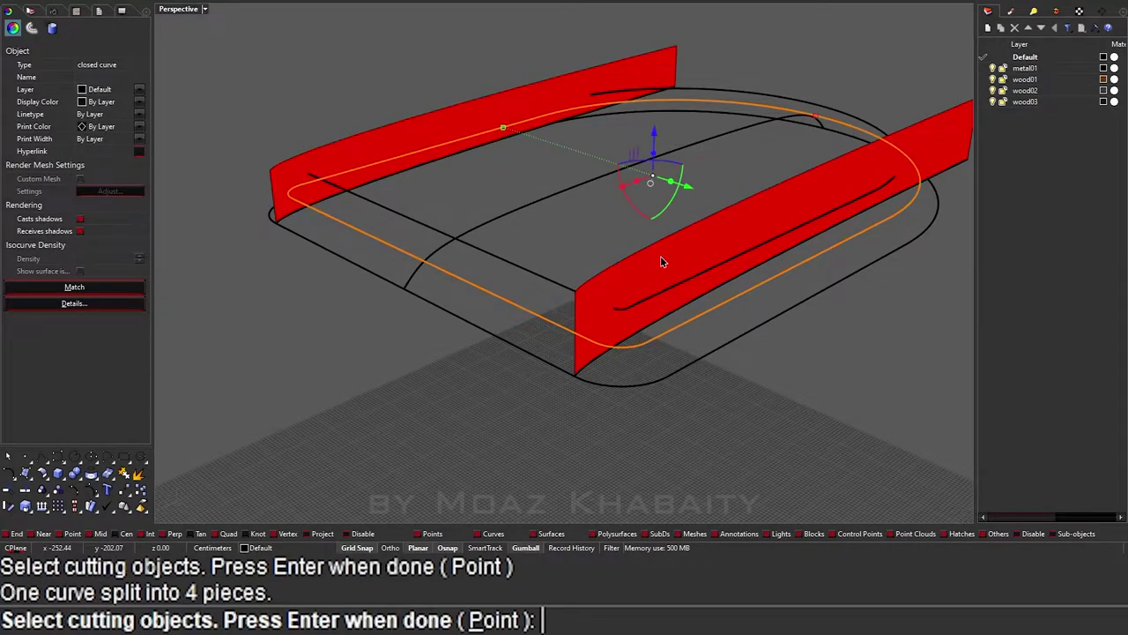
pyautogui.click(608, 260)
pyautogui.keyDown('shift'); pyautogui.click(436, 130); pyautogui.keyUp('shift')
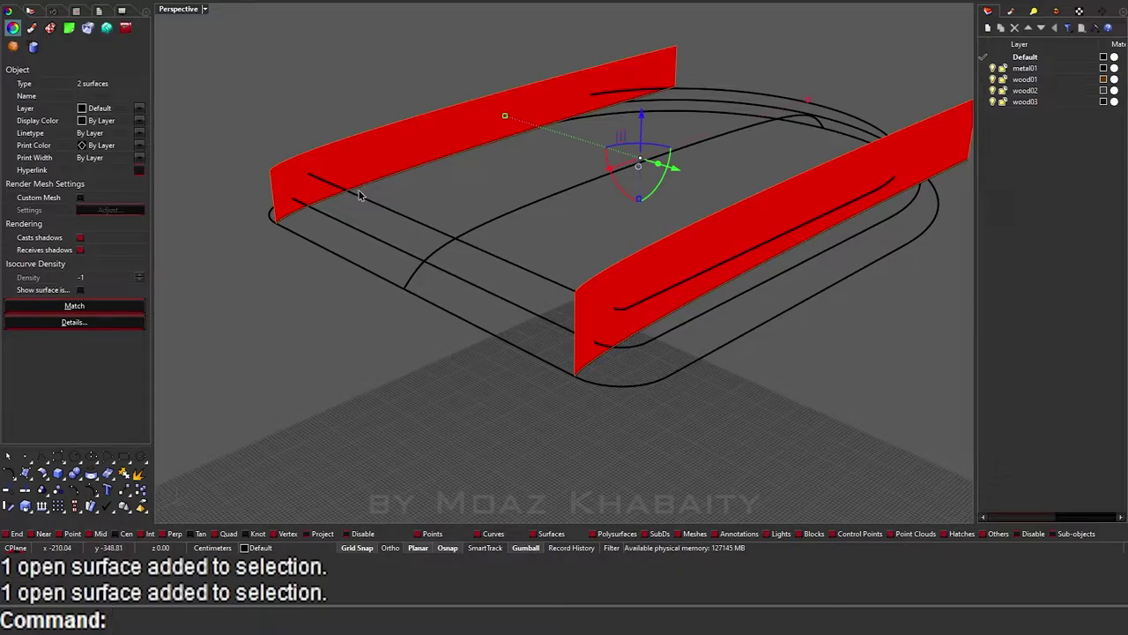
pyautogui.press('Delete')
# Step: Select two front edge pieces of the split outline
pyautogui.click(682, 323)
pyautogui.moveTo(682, 324)
pyautogui.mouseDown(button='right')
pyautogui.moveTo(670, 348)
pyautogui.moveTo(698, 332)
pyautogui.moveTo(678, 282)
pyautogui.moveTo(741, 265)
pyautogui.moveTo(551, 214)
pyautogui.mouseUp(button='right')
pyautogui.scroll(3, 649, 355)
pyautogui.click(744, 269)
# Step: Delete the two selected curve pieces and draw a curve linking the lower and upper outlines
pyautogui.scroll(3, 269, 307)
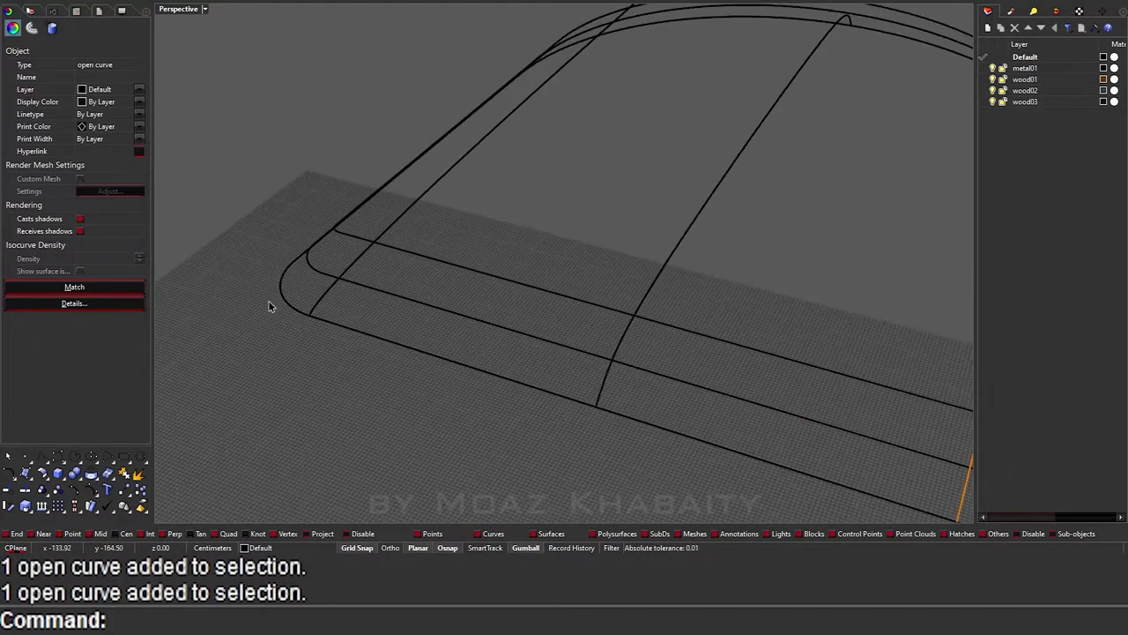
pyautogui.press('Delete')
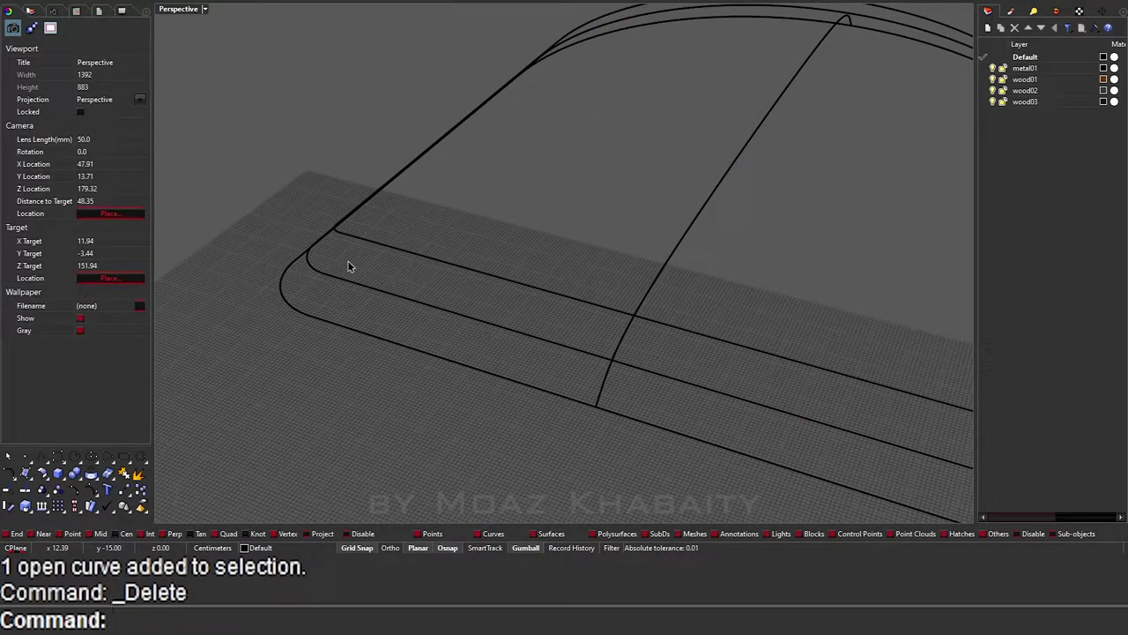
pyautogui.write('LL')
pyautogui.press('Return')
pyautogui.scroll(-5, 348, 266)
pyautogui.moveTo(327, 277); pyautogui.dragTo(396, 318, button='right')
pyautogui.scroll(5, 423, 377)
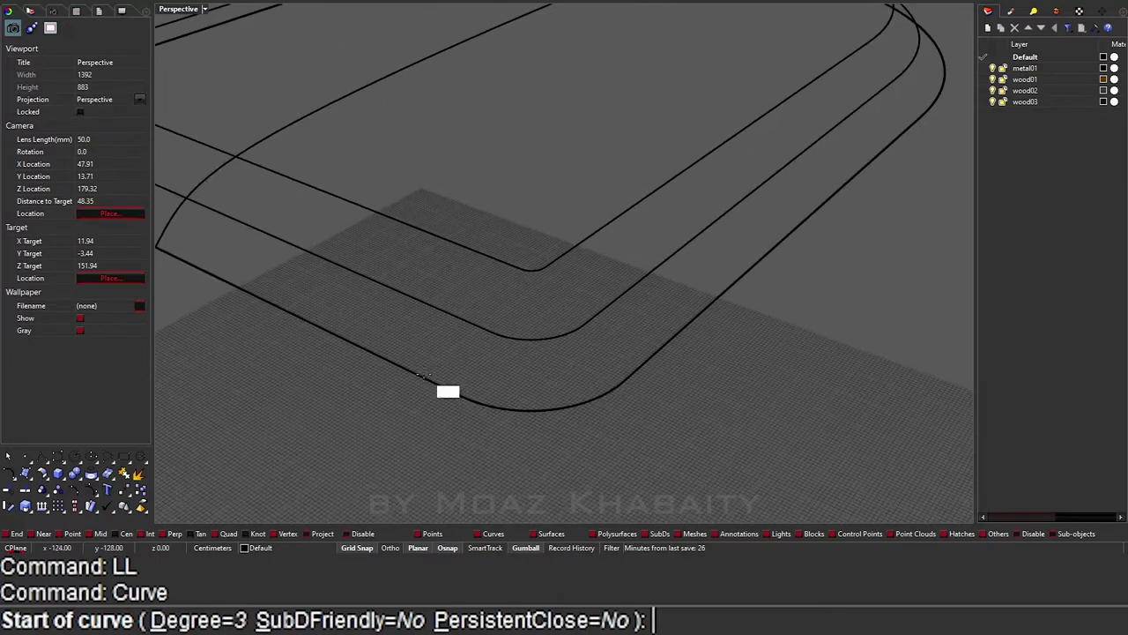
pyautogui.click(461, 398)
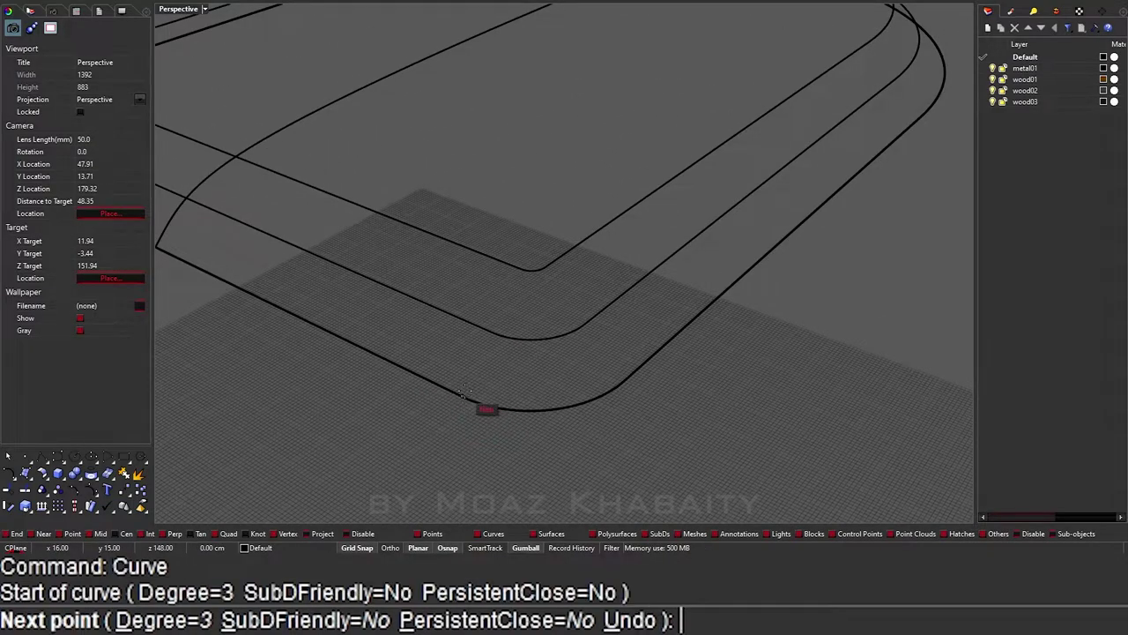
pyautogui.click(492, 331)
pyautogui.scroll(-3, 647, 252)
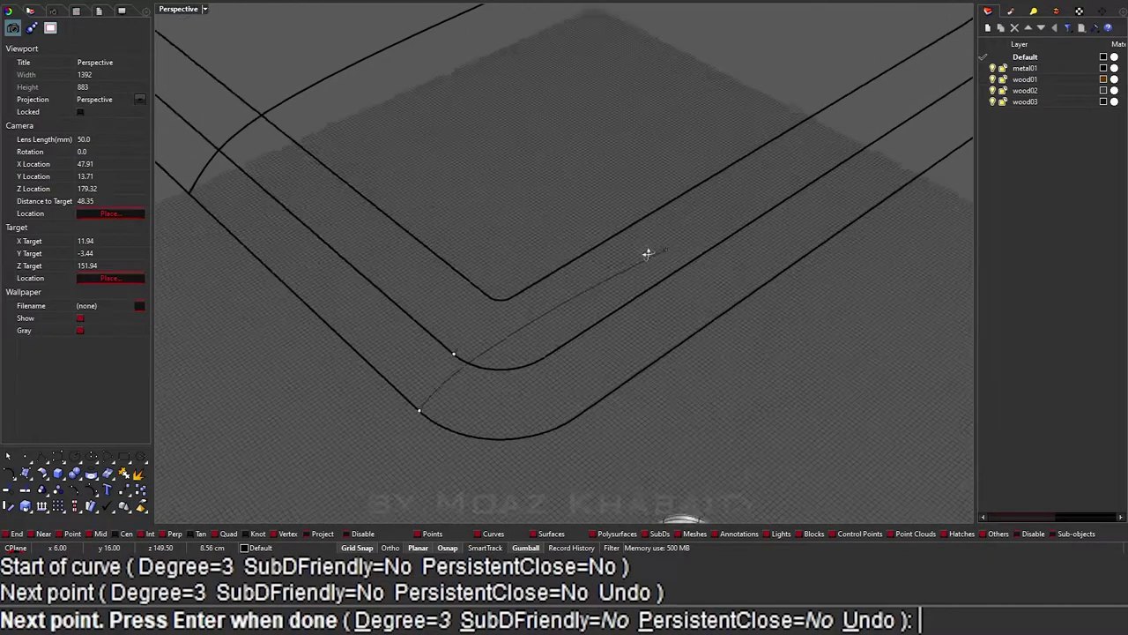
pyautogui.moveTo(646, 252); pyautogui.dragTo(755, 206, button='right')
pyautogui.press('Return')
# Step: Cancel a false start, then begin a fresh freeform curve with LL
pyautogui.write('LL')
pyautogui.press('Return')
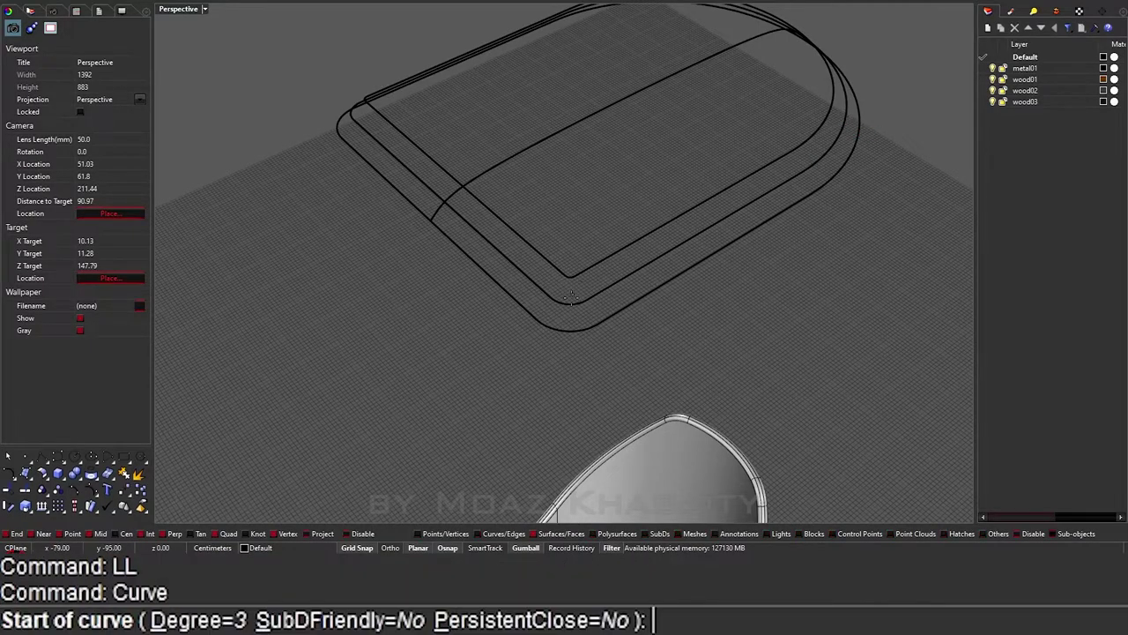
pyautogui.press('Tab')
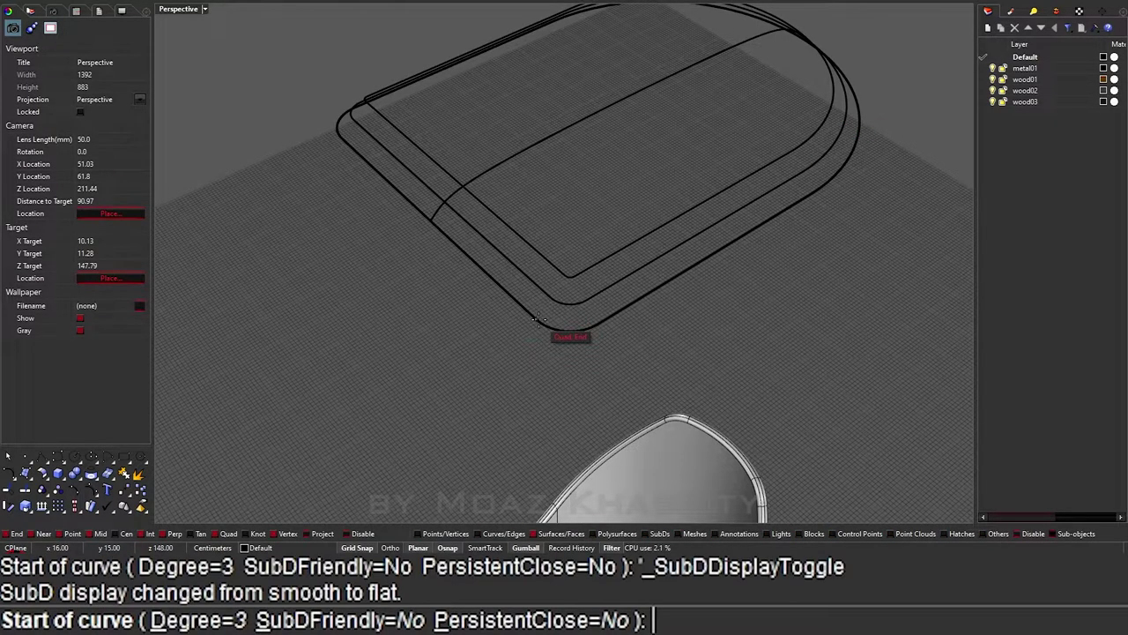
pyautogui.press('Escape')
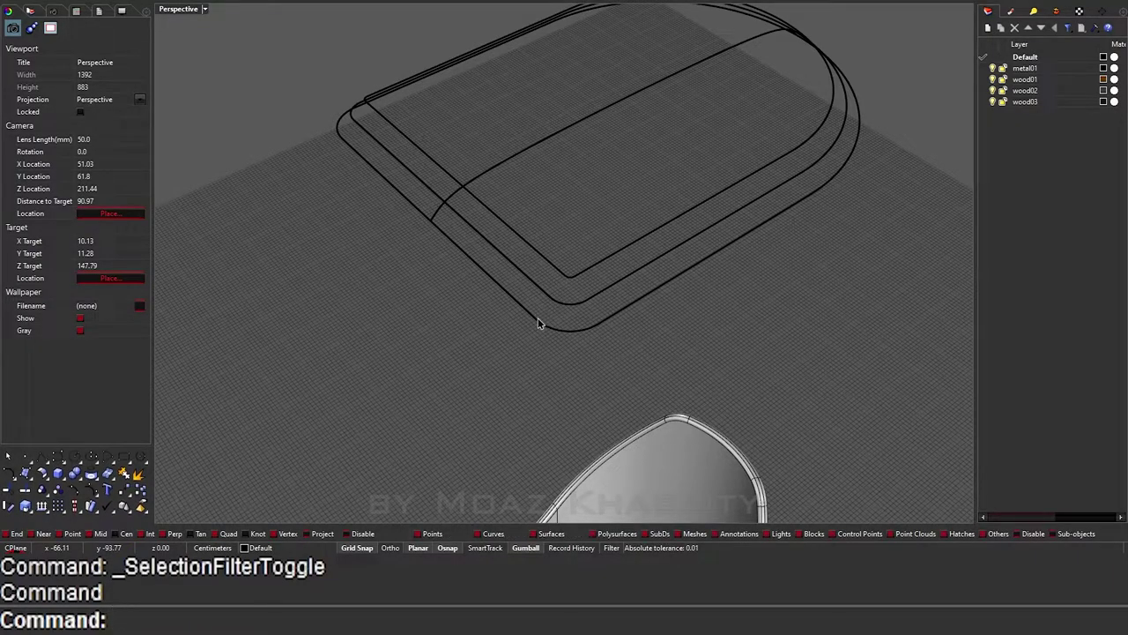
pyautogui.write('LL')
pyautogui.press('Return')
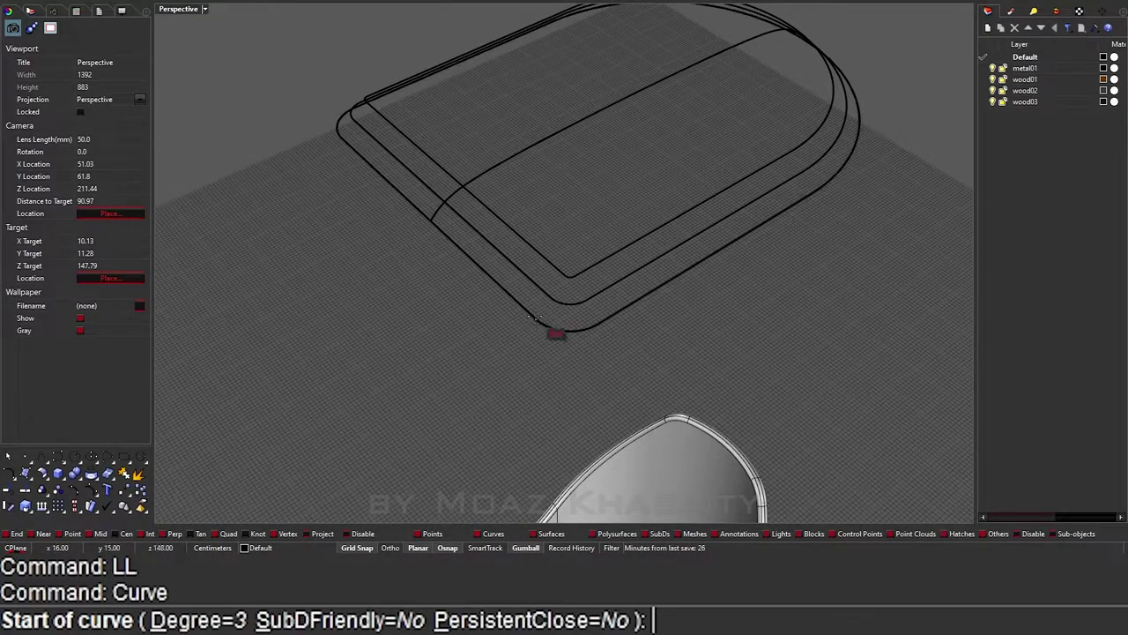
# Step: Draw a three-point curve from the outline corner to the outer outline
pyautogui.click(534, 317)
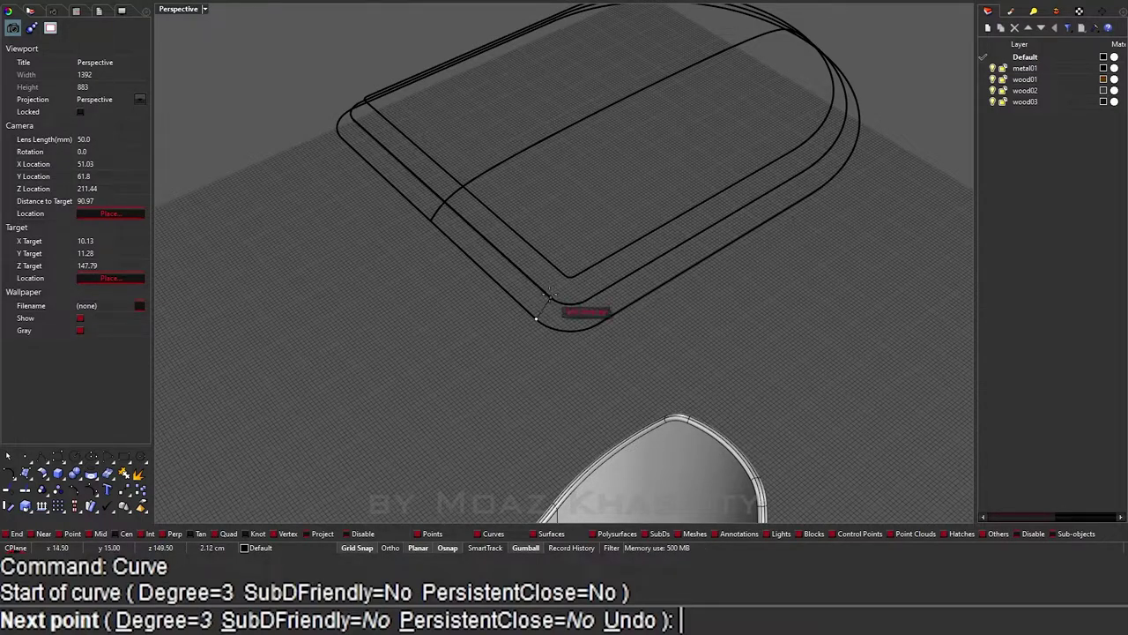
pyautogui.click(548, 296)
pyautogui.scroll(-2, 797, 205)
pyautogui.scroll(-2, 758, 196)
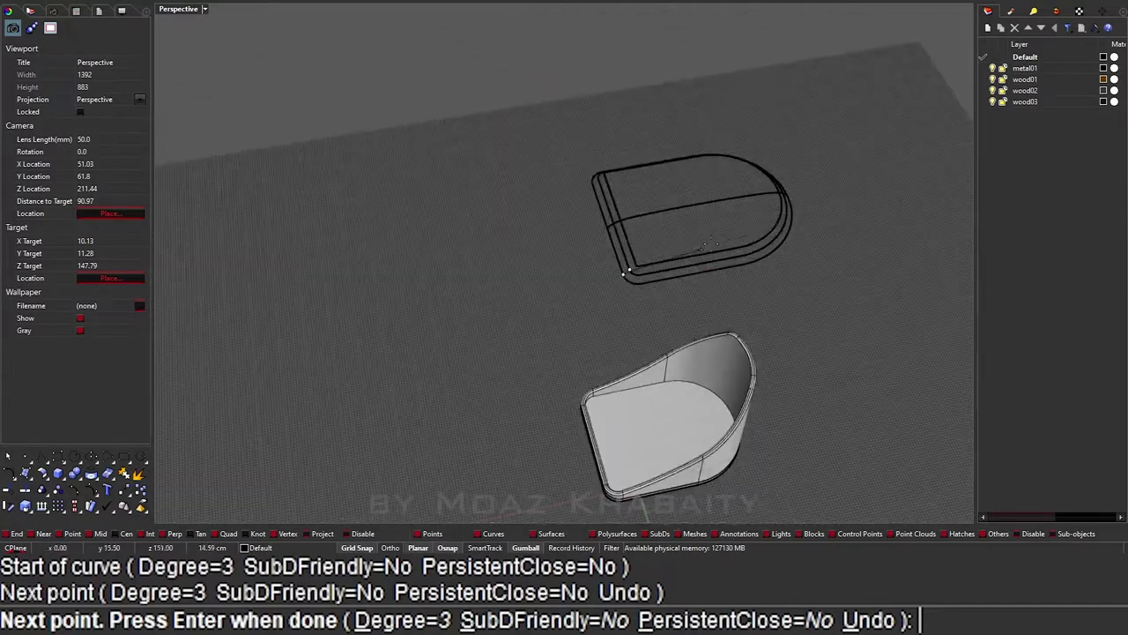
pyautogui.scroll(4, 710, 246)
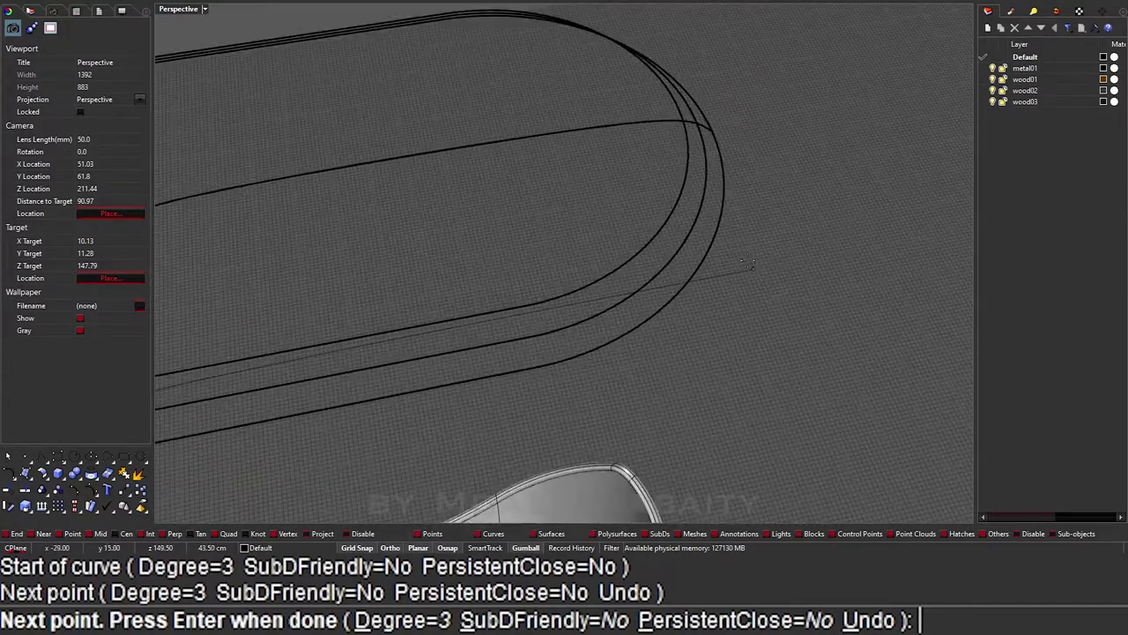
pyautogui.click(635, 291)
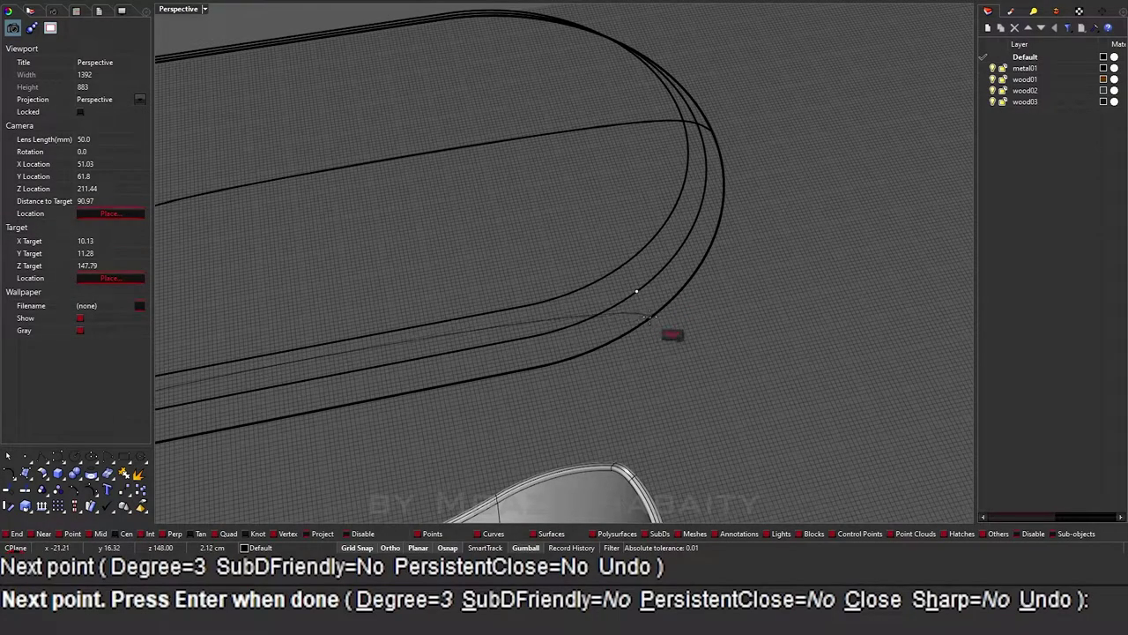
pyautogui.moveTo(632, 295)
pyautogui.mouseDown(button='right')
pyautogui.moveTo(662, 322)
pyautogui.moveTo(637, 350)
pyautogui.moveTo(659, 334)
pyautogui.mouseUp(button='right')
pyautogui.scroll(5, 634, 291)
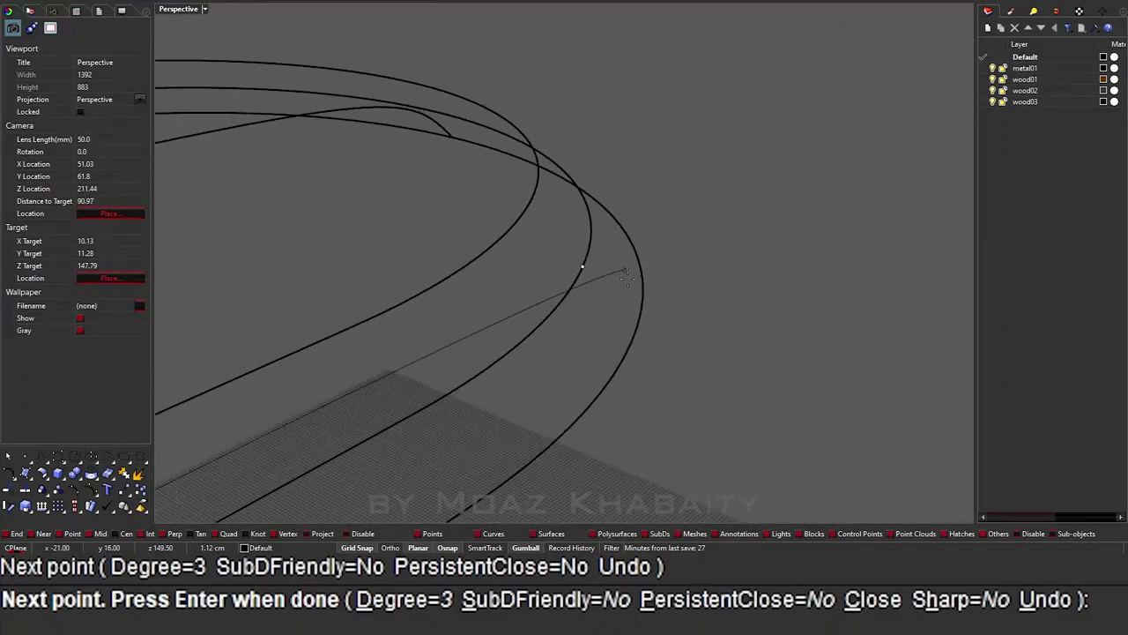
pyautogui.moveTo(624, 275)
pyautogui.mouseDown(button='right')
pyautogui.moveTo(680, 264)
pyautogui.moveTo(743, 212)
pyautogui.moveTo(661, 269)
pyautogui.moveTo(658, 287)
pyautogui.mouseUp(button='right')
pyautogui.press('Return')
# Step: Draw a short two-point curve on the outline's front edge
pyautogui.scroll(-5, 635, 293)
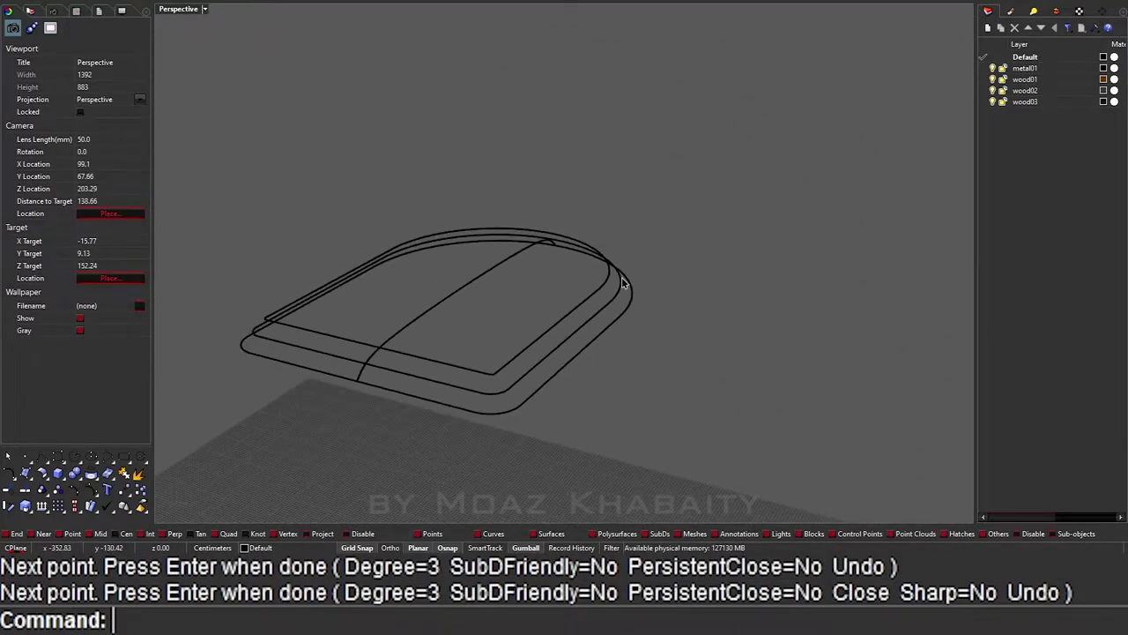
pyautogui.write('LL')
pyautogui.press('Return')
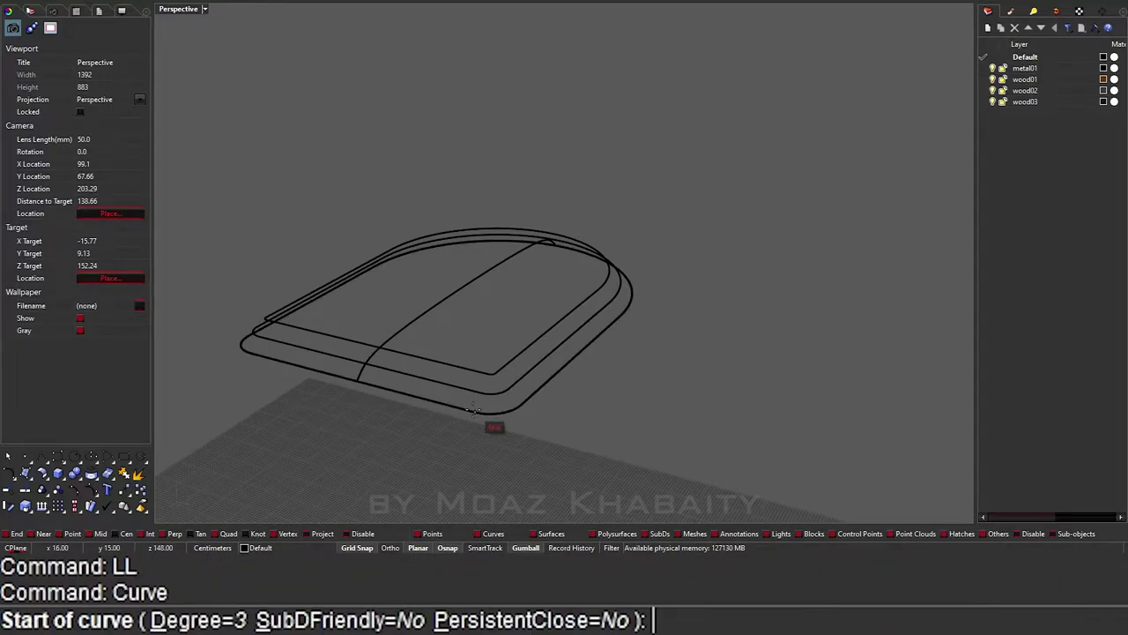
pyautogui.click(475, 409)
pyautogui.click(476, 393)
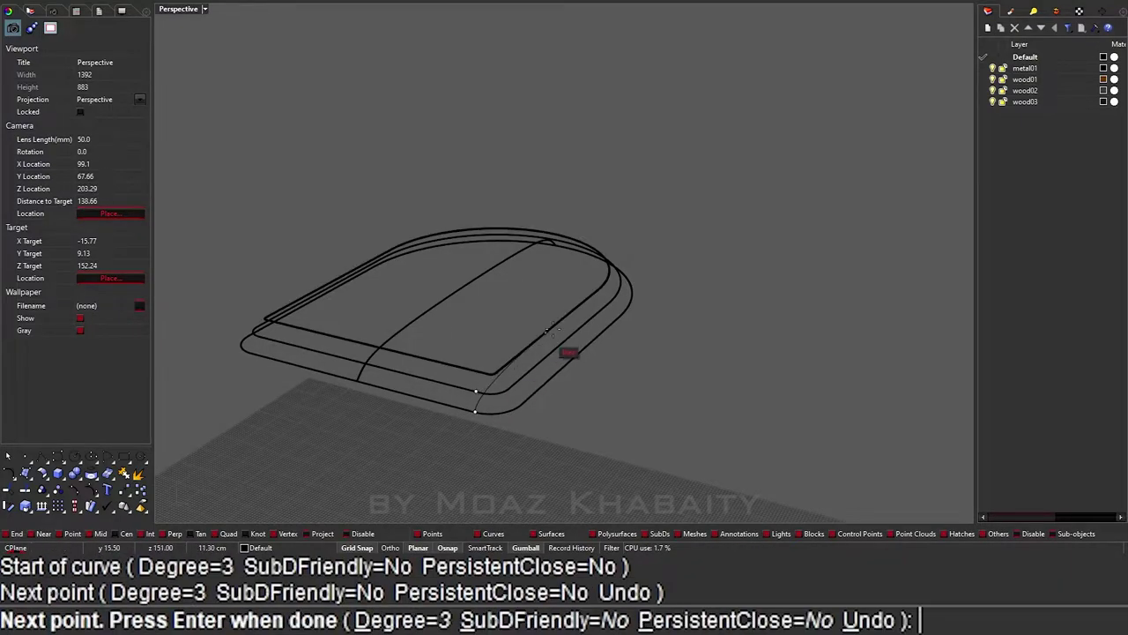
pyautogui.press('Return')
# Step: Draw the side curve from the outline's front corner to the rear corner
pyautogui.write('LL')
pyautogui.press('Return')
pyautogui.click(475, 411)
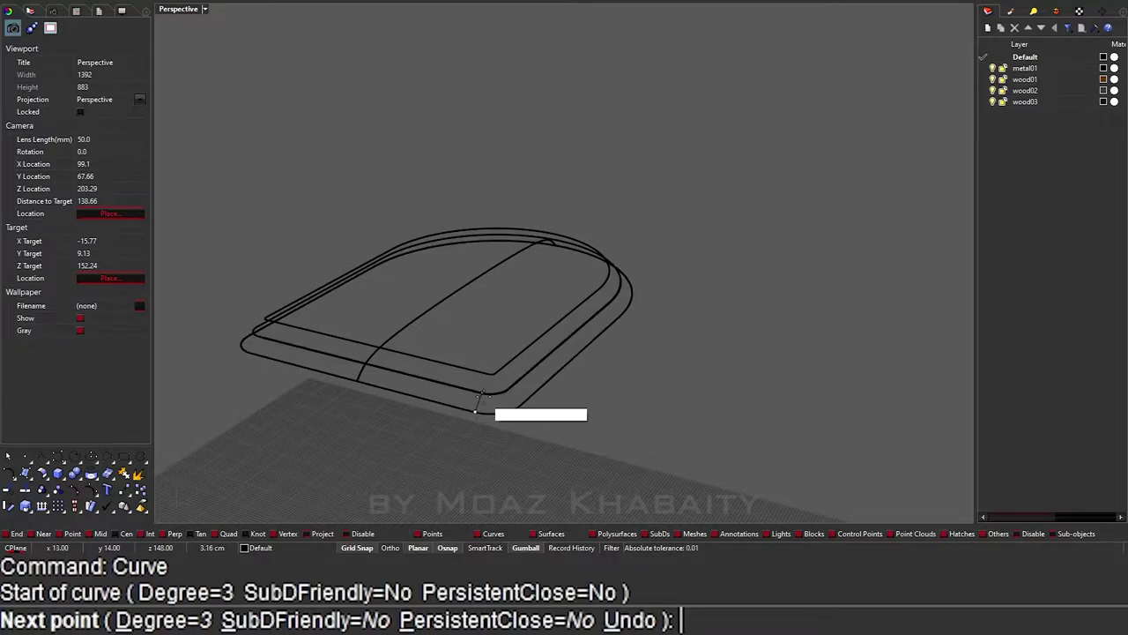
pyautogui.click(482, 392)
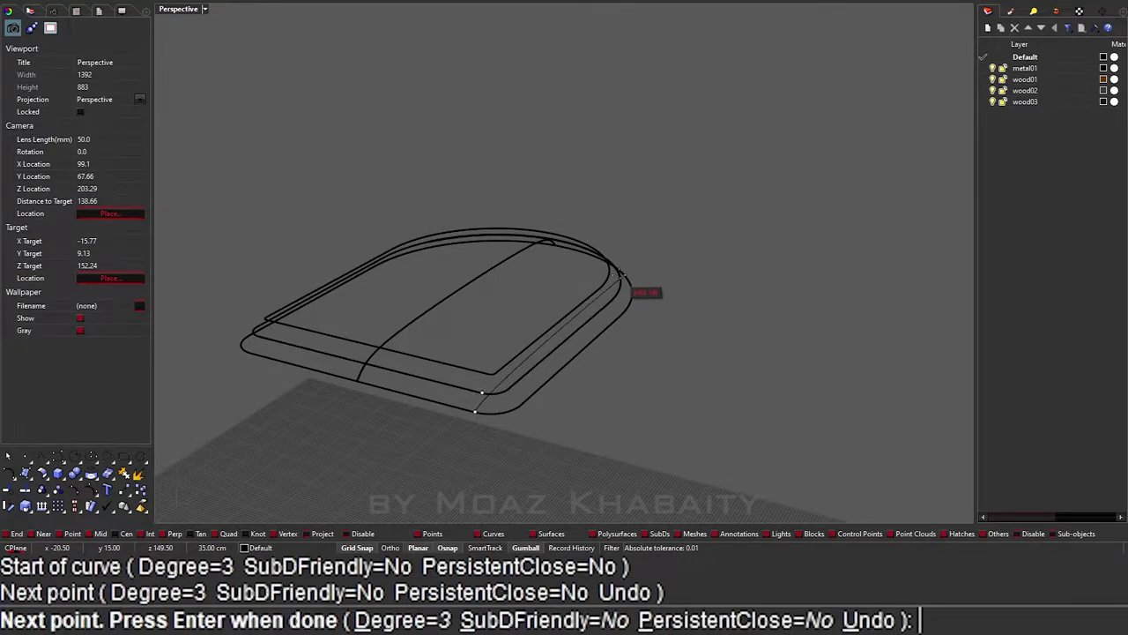
pyautogui.click(619, 278)
pyautogui.click(618, 280)
pyautogui.press('Return')
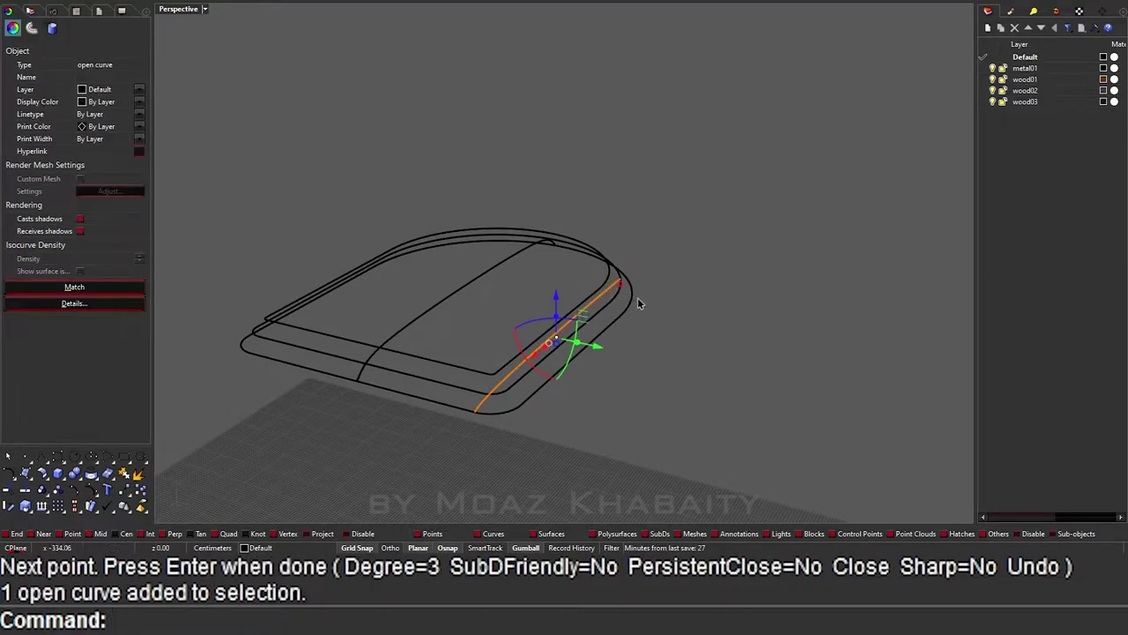
# Step: Extrude the side curve into an upright surface
pyautogui.write('e')
pyautogui.press('Return')
pyautogui.press('Escape')
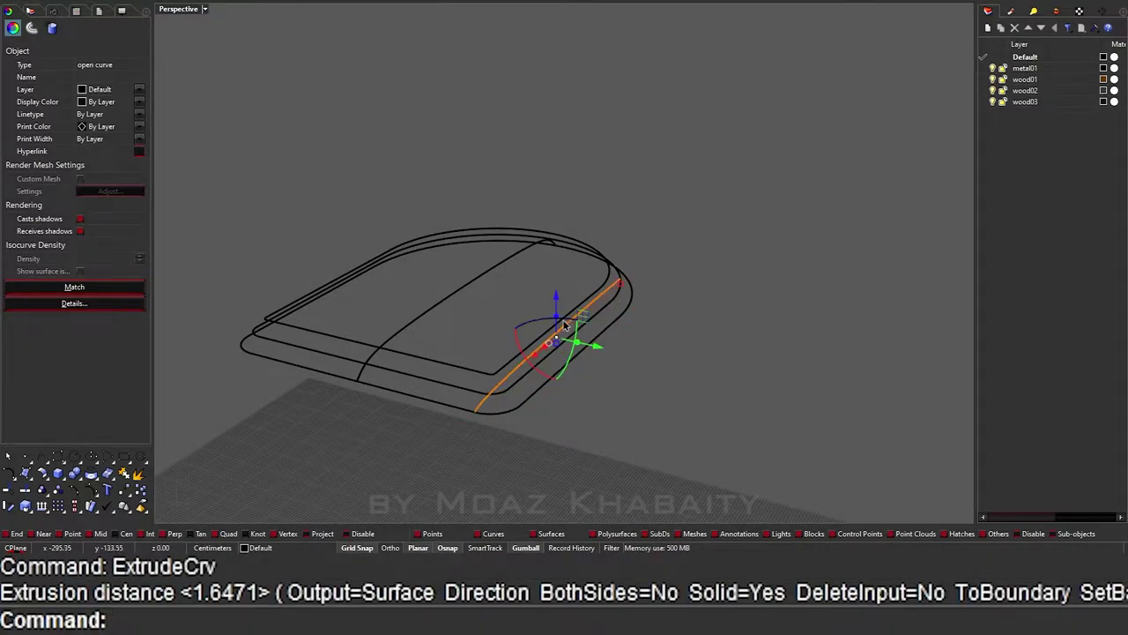
pyautogui.moveTo(557, 324); pyautogui.dragTo(574, 397)
pyautogui.moveTo(573, 397); pyautogui.dragTo(662, 301, button='right')
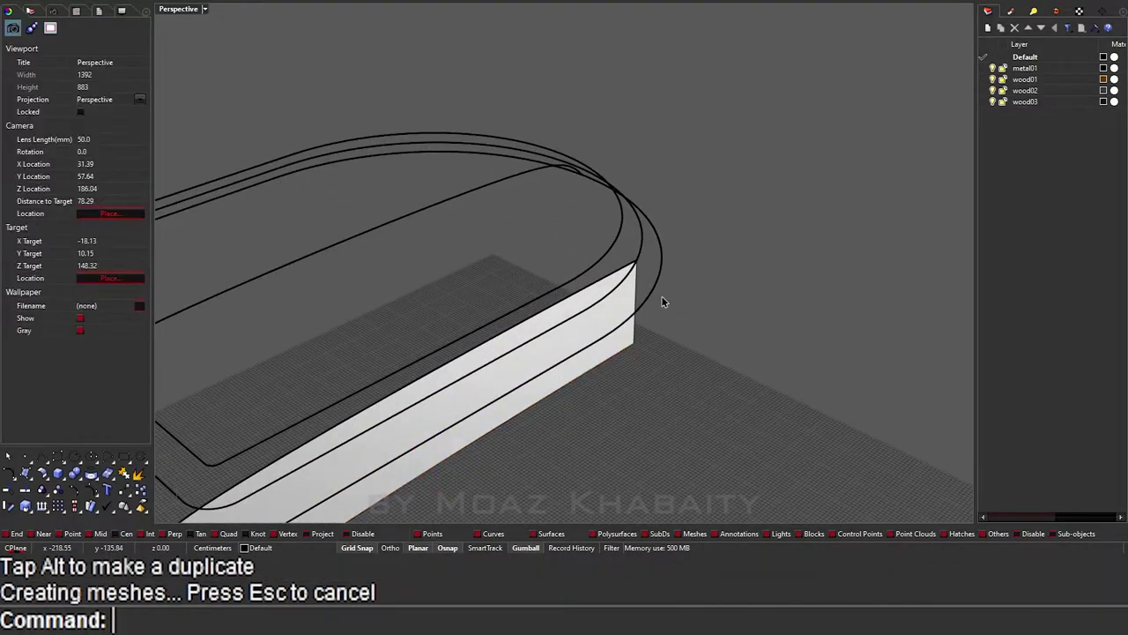
# Step: Extend the surface's end edge past the rounded corner with ExtendSrf
pyautogui.write('exs')
pyautogui.press('Return')
pyautogui.click(635, 296)
pyautogui.click(688, 283)
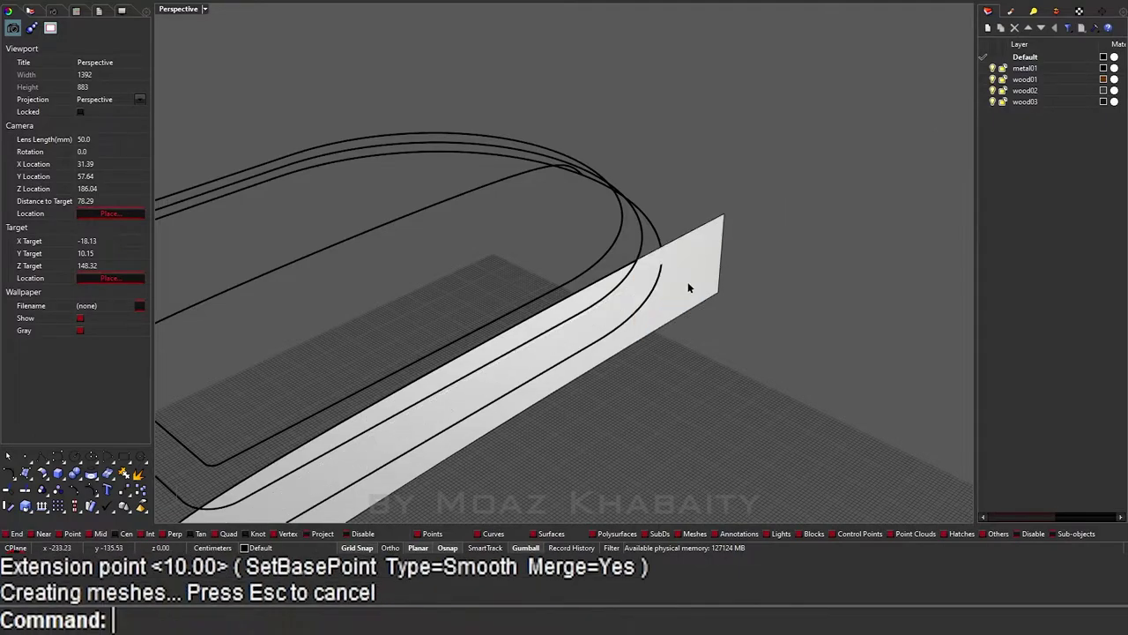
pyautogui.click(682, 280)
pyautogui.scroll(-3, 679, 287)
# Step: Mirror a copy of the extended surface to the opposite side
pyautogui.write('Mi')
pyautogui.press('Return')
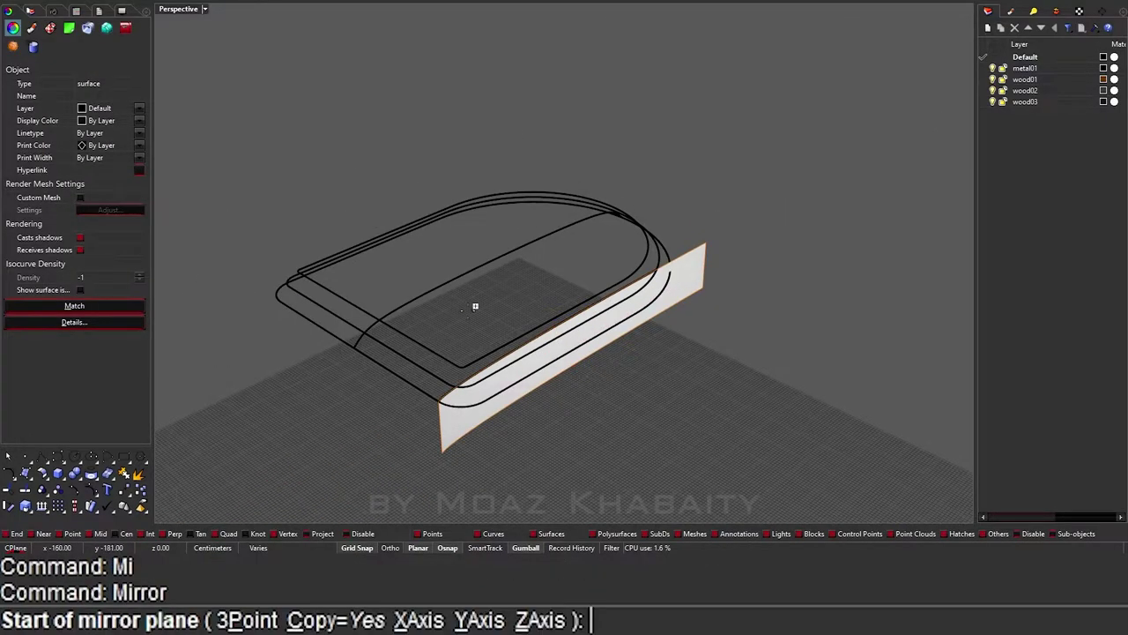
pyautogui.click(368, 345)
pyautogui.click(444, 300)
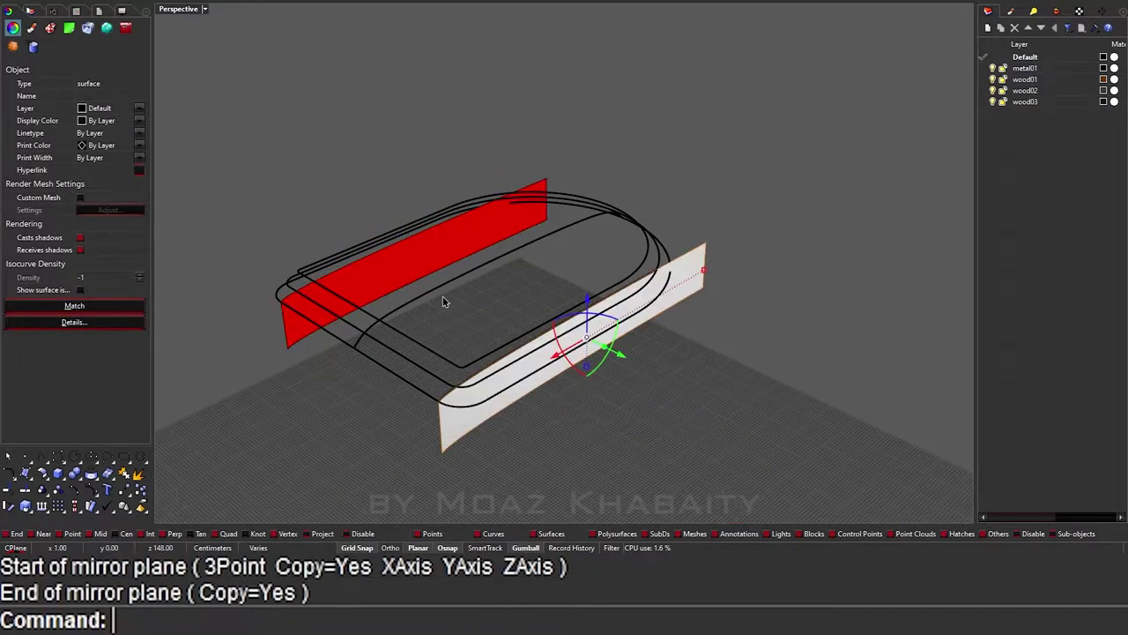
# Step: Split the outer closed outline using the two surfaces as cutters
pyautogui.click(454, 403)
pyautogui.write('S')
pyautogui.press('Return')
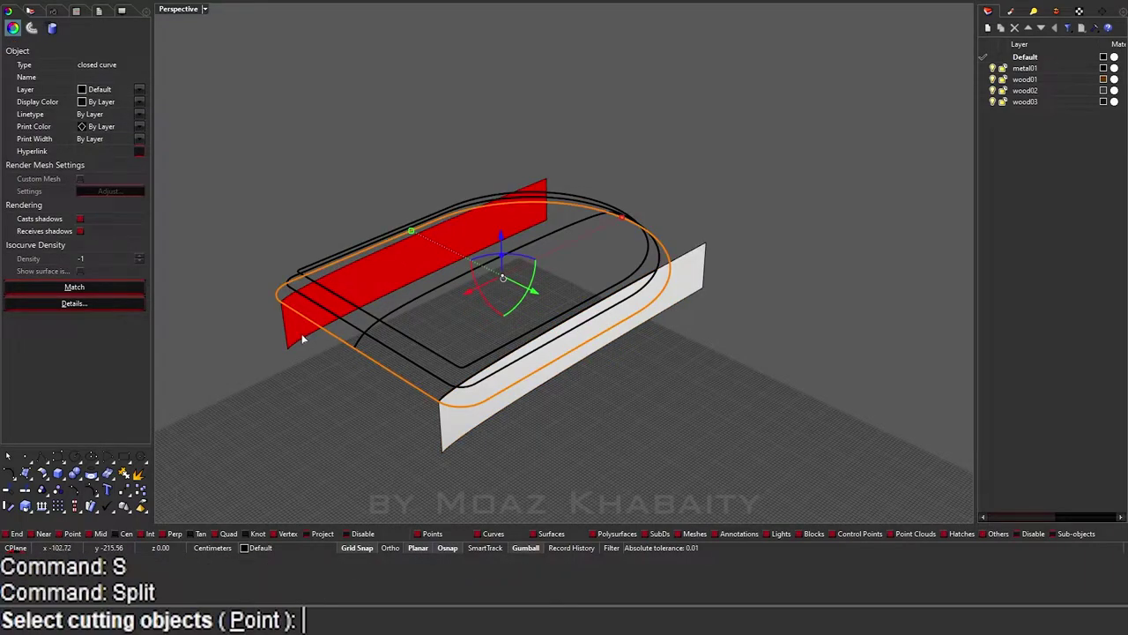
pyautogui.click(465, 433)
pyautogui.moveTo(559, 403)
pyautogui.mouseDown(button='right')
pyautogui.moveTo(660, 355)
pyautogui.moveTo(645, 269)
pyautogui.mouseUp(button='right')
pyautogui.press('Return')
pyautogui.press('Escape')
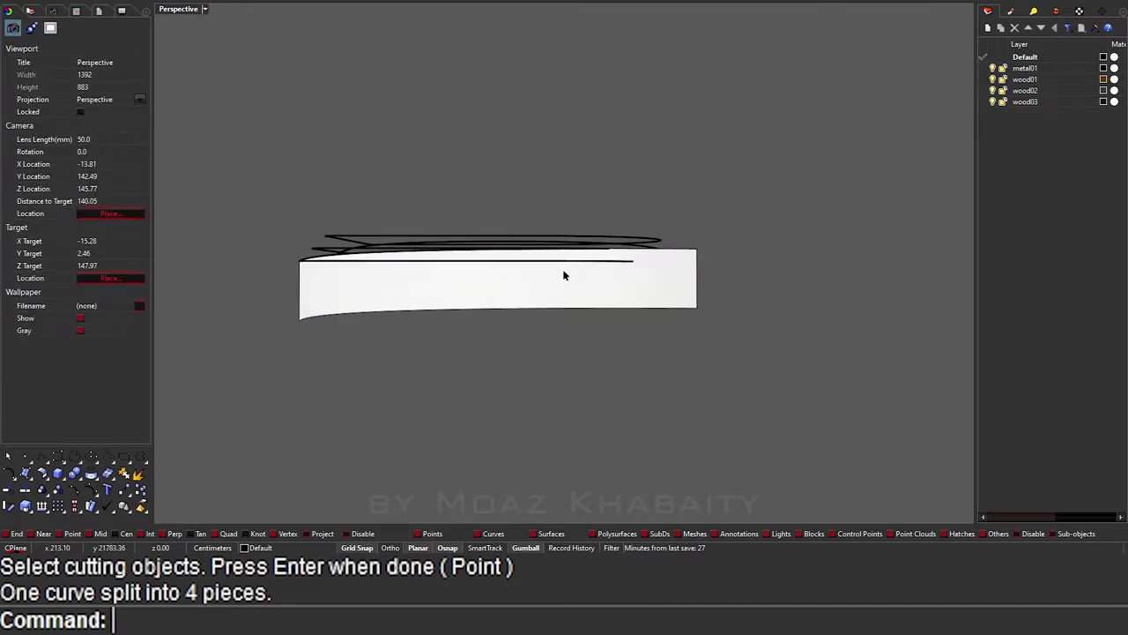
# Step: Delete the two cutting surfaces and the front piece of the split outline
pyautogui.click(559, 259)
pyautogui.moveTo(559, 259); pyautogui.dragTo(583, 354, button='right')
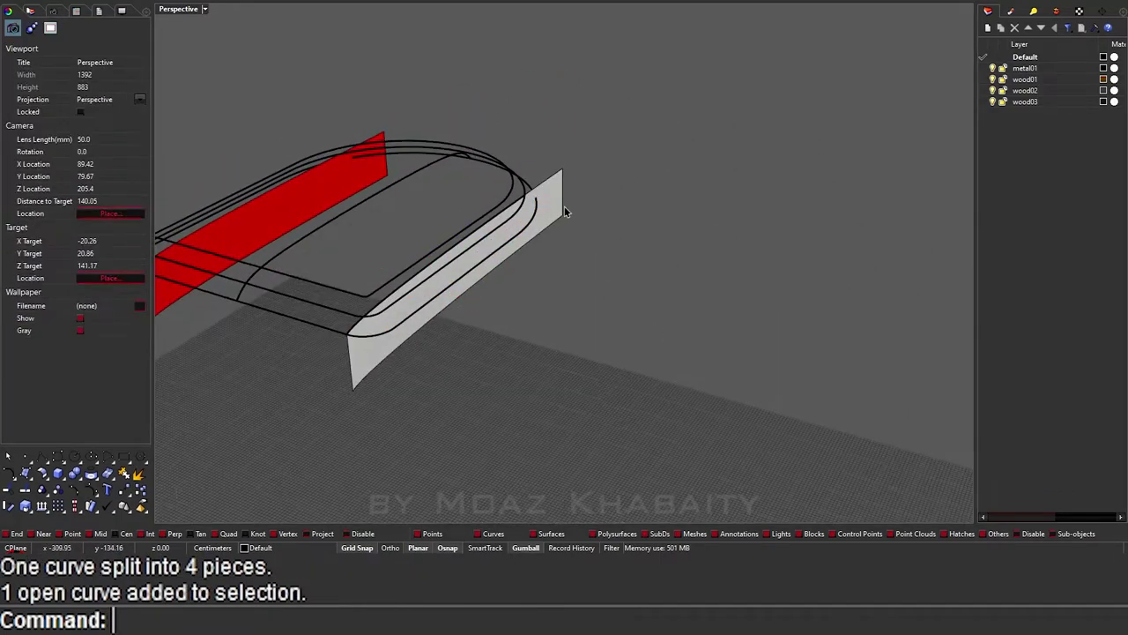
pyautogui.press('Delete')
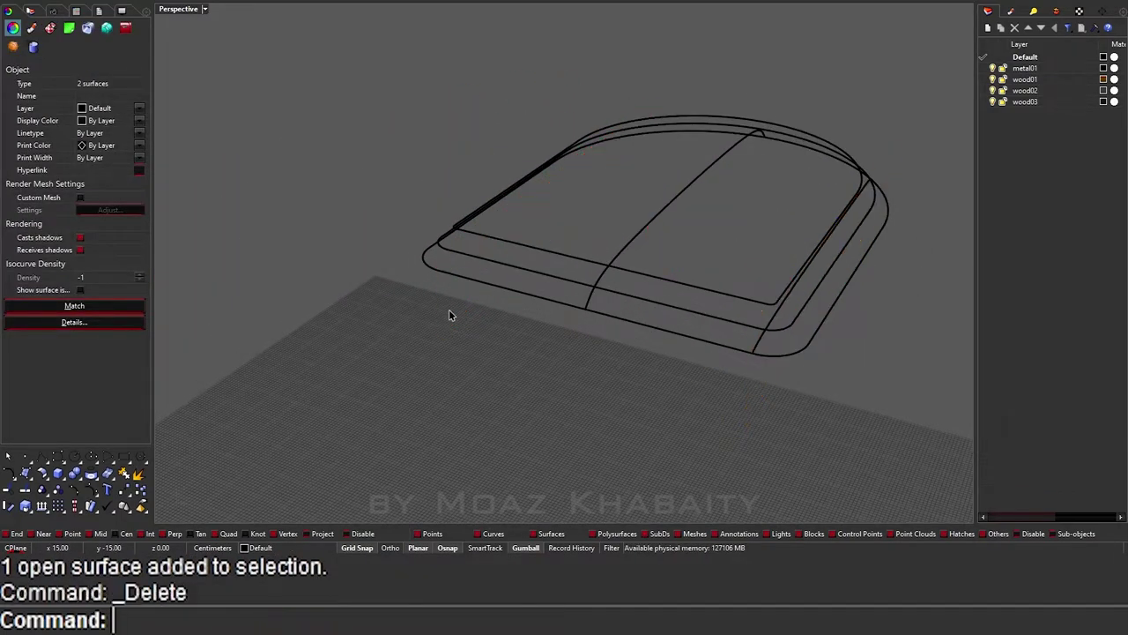
pyautogui.moveTo(448, 315)
pyautogui.mouseDown(button='right')
pyautogui.moveTo(465, 350)
pyautogui.moveTo(627, 339)
pyautogui.mouseUp(button='right')
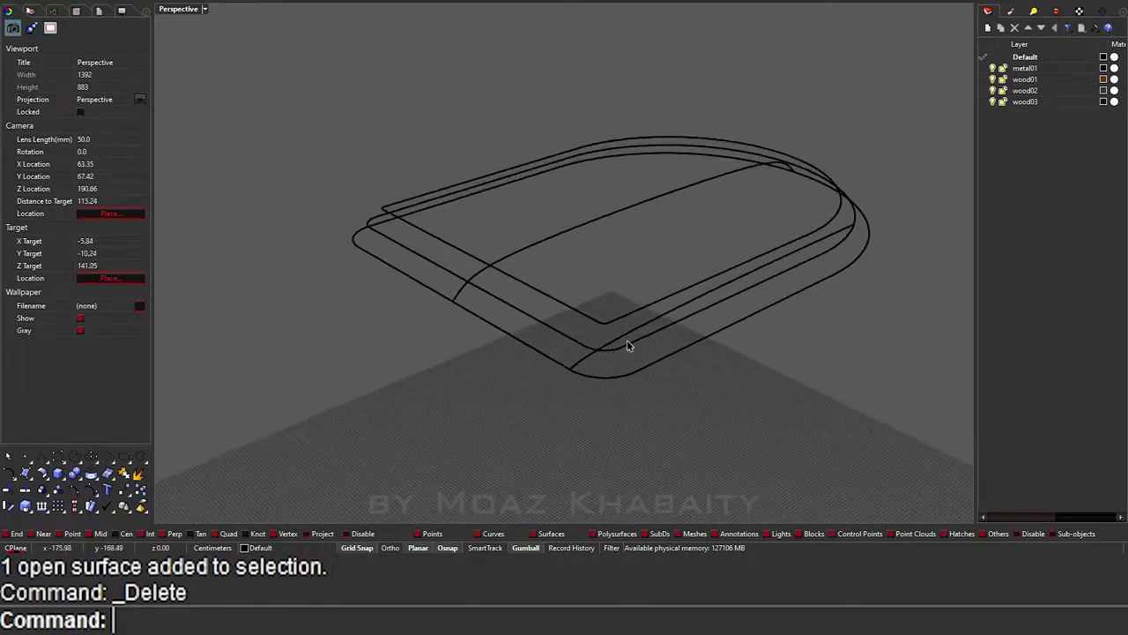
pyautogui.scroll(2, 627, 339)
pyautogui.click(665, 319)
pyautogui.press('Delete')
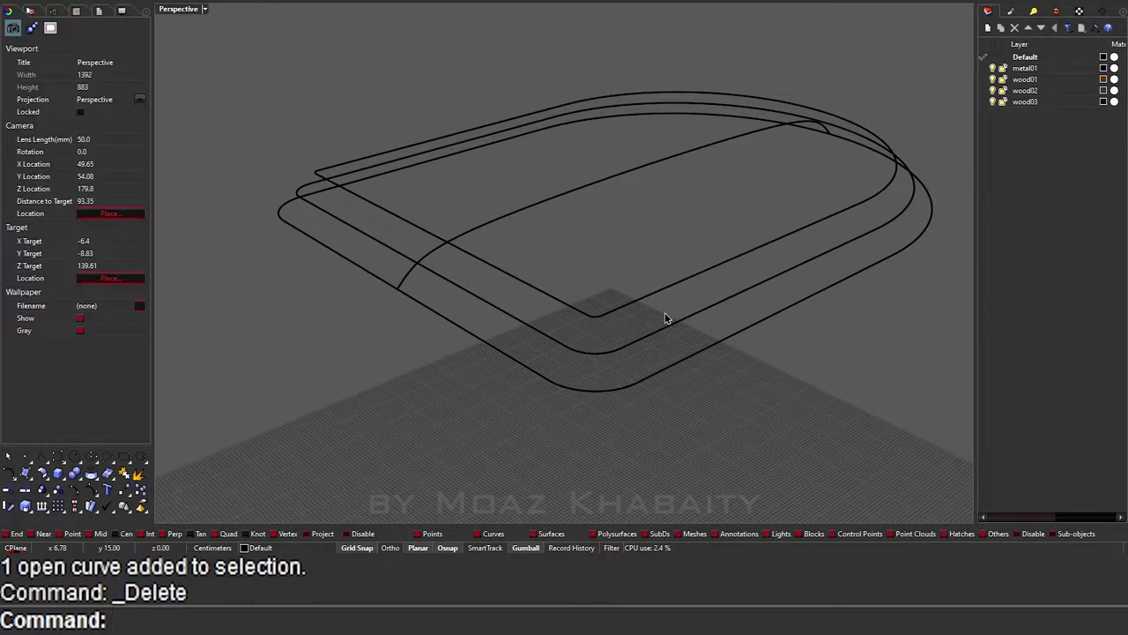
# Step: Draw a four-point arched profile curve from the front outline corner across the outer outline
pyautogui.write('LL')
pyautogui.press('Return')
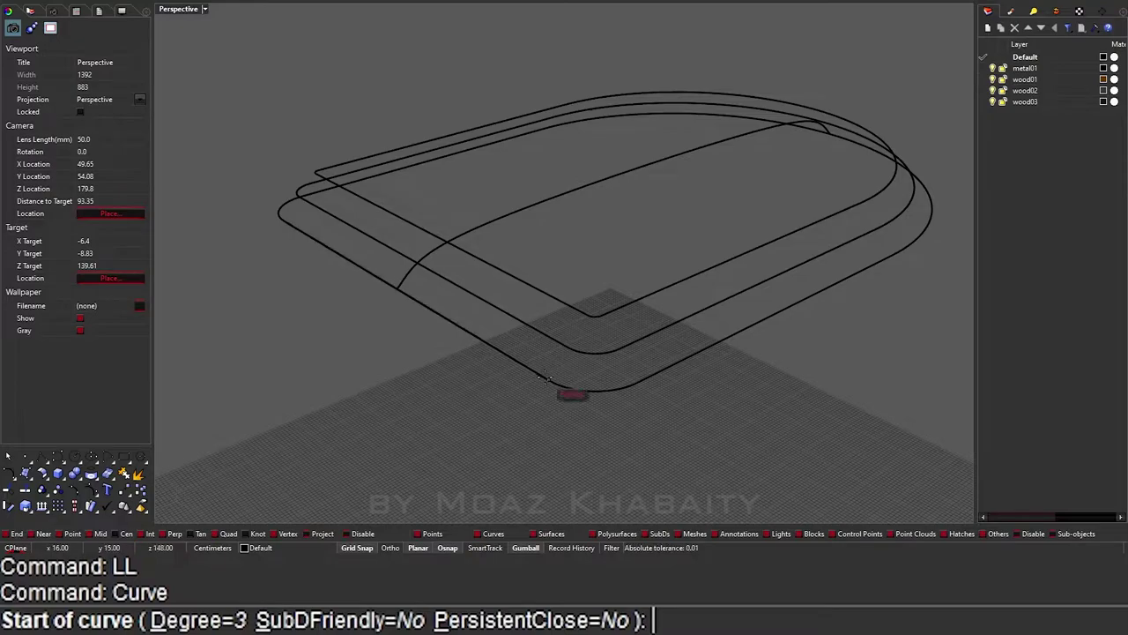
pyautogui.click(548, 379)
pyautogui.click(562, 345)
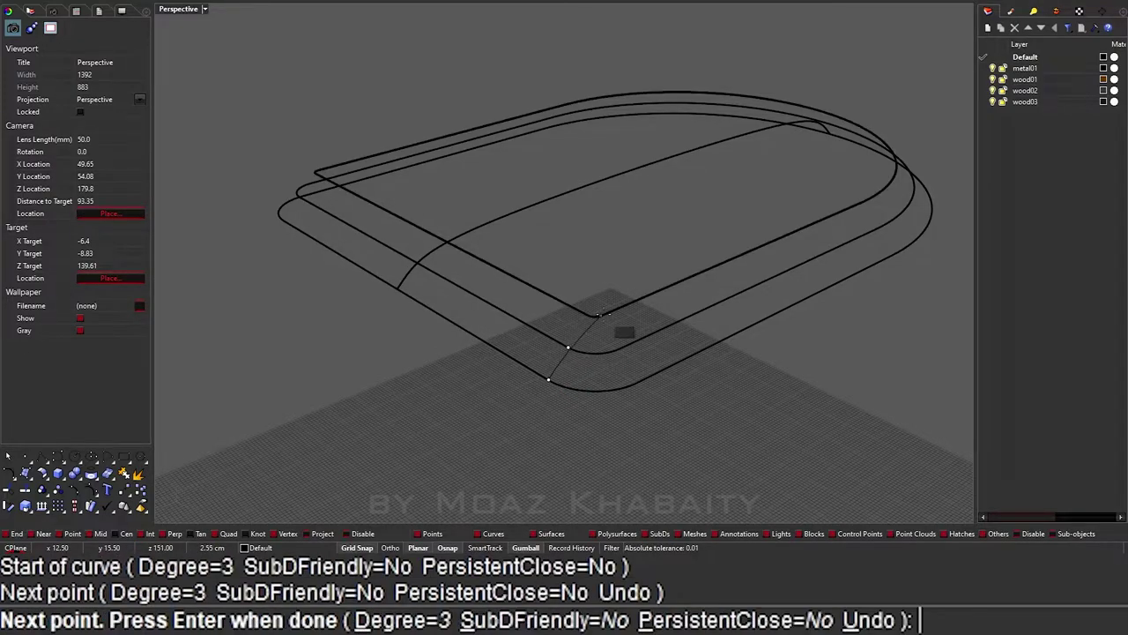
pyautogui.scroll(-2, 590, 330)
pyautogui.moveTo(590, 330); pyautogui.dragTo(730, 317, button='right')
pyautogui.scroll(3, 730, 317)
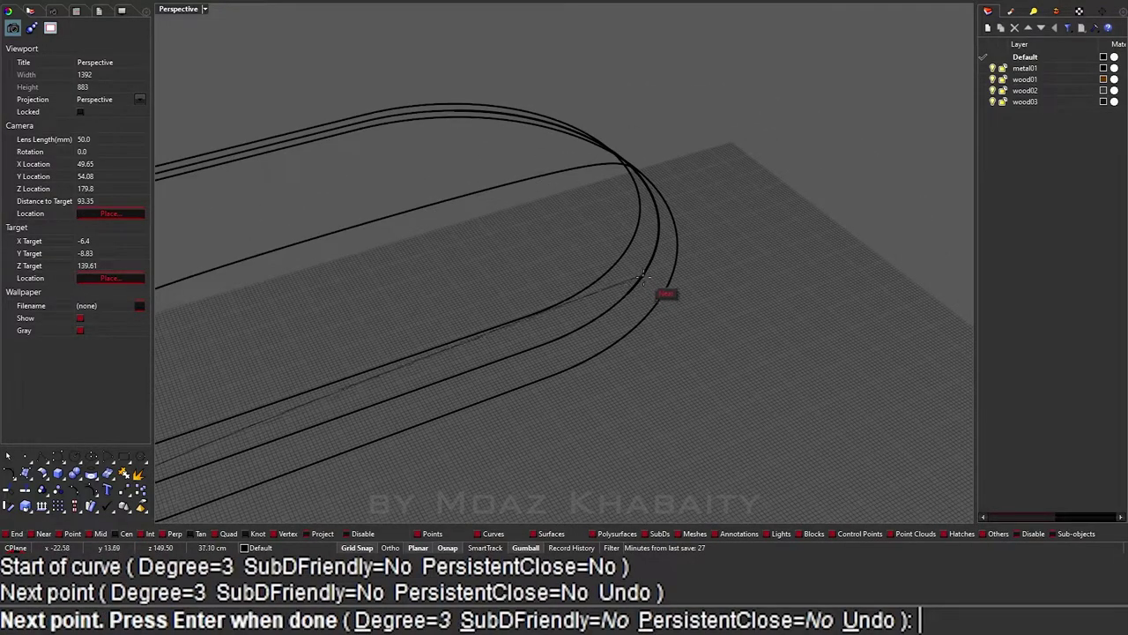
pyautogui.click(629, 293)
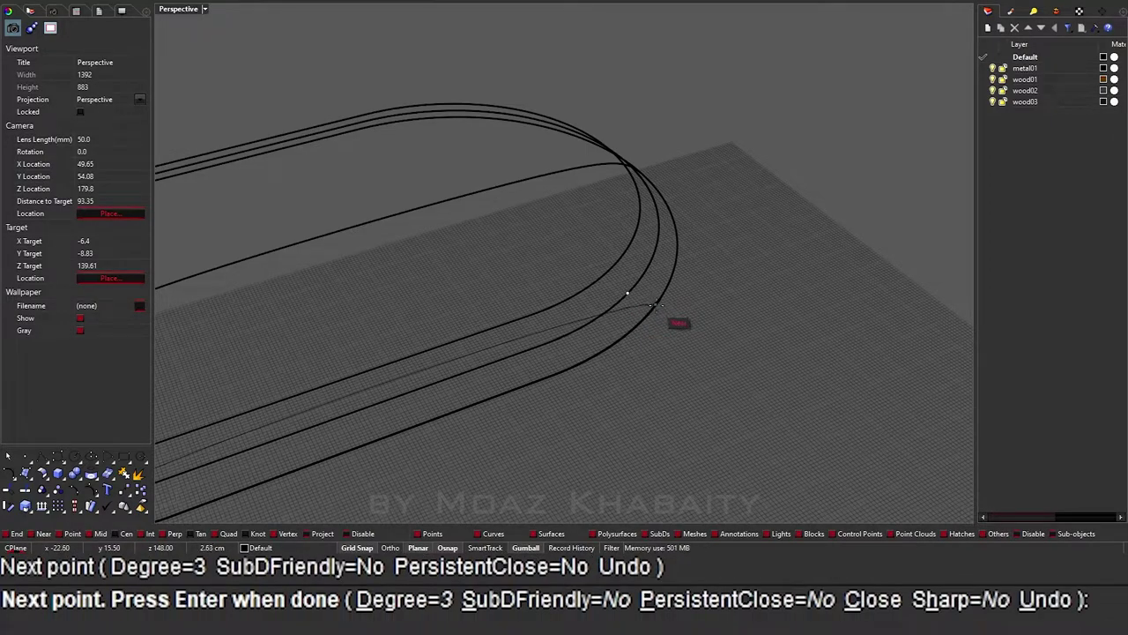
pyautogui.click(653, 305)
pyautogui.press('Return')
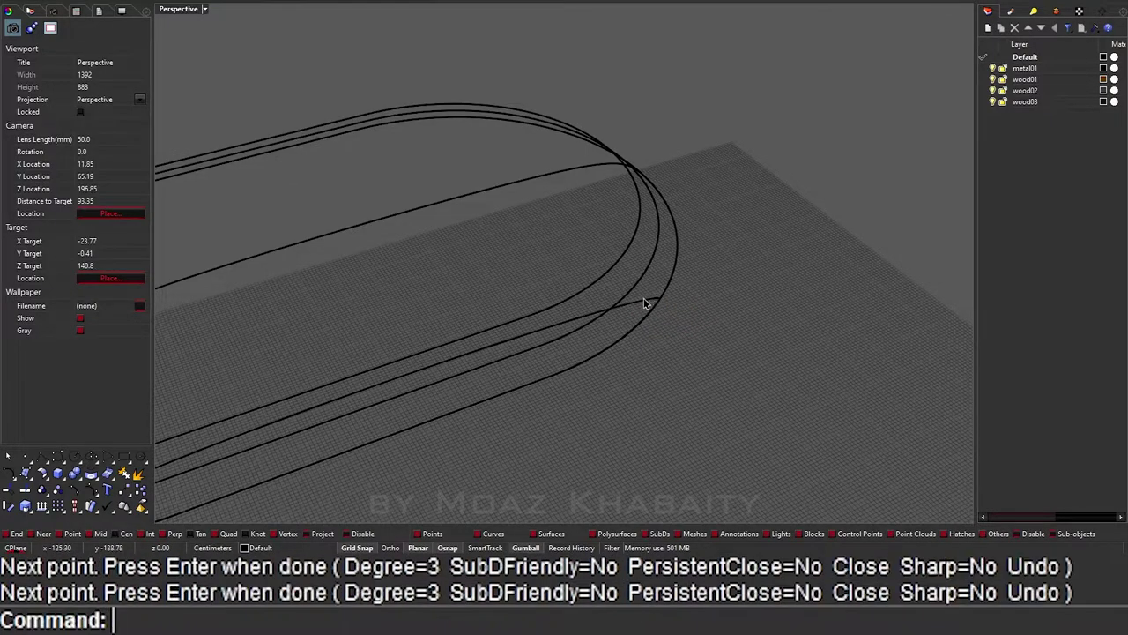
pyautogui.click(644, 303)
pyautogui.moveTo(645, 303); pyautogui.dragTo(730, 232, button='right')
pyautogui.moveTo(440, 335)
pyautogui.mouseDown(button='right')
pyautogui.moveTo(607, 320)
pyautogui.moveTo(549, 363)
pyautogui.mouseUp(button='right')
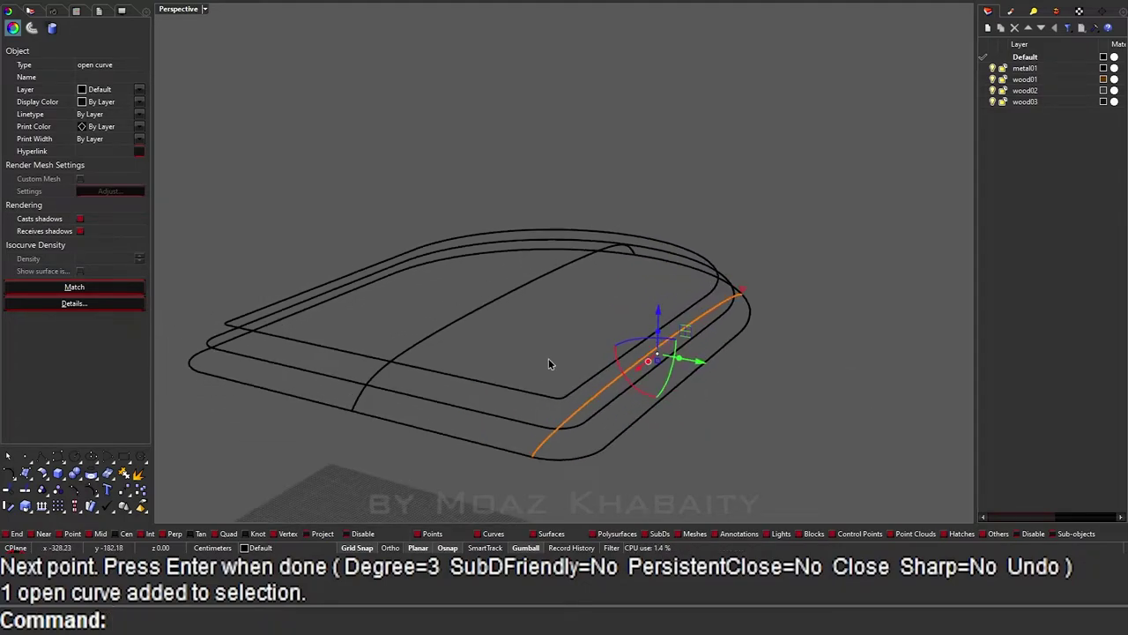
# Step: Mirror the profile curve across a two-point plane to the opposite end of the seat
pyautogui.write('Mi')
pyautogui.press('Return')
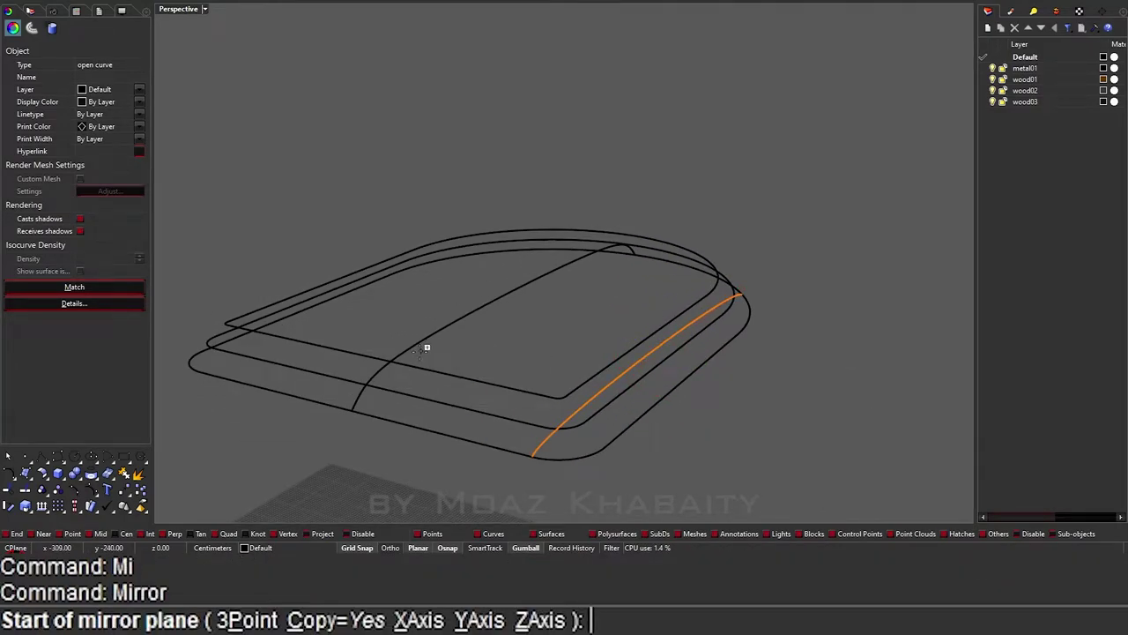
pyautogui.click(362, 400)
pyautogui.click(467, 348)
pyautogui.moveTo(467, 348); pyautogui.dragTo(557, 315, button='right')
pyautogui.moveTo(494, 343)
pyautogui.mouseDown(button='right')
pyautogui.moveTo(506, 370)
pyautogui.moveTo(414, 331)
pyautogui.mouseUp(button='right')
pyautogui.click(500, 363)
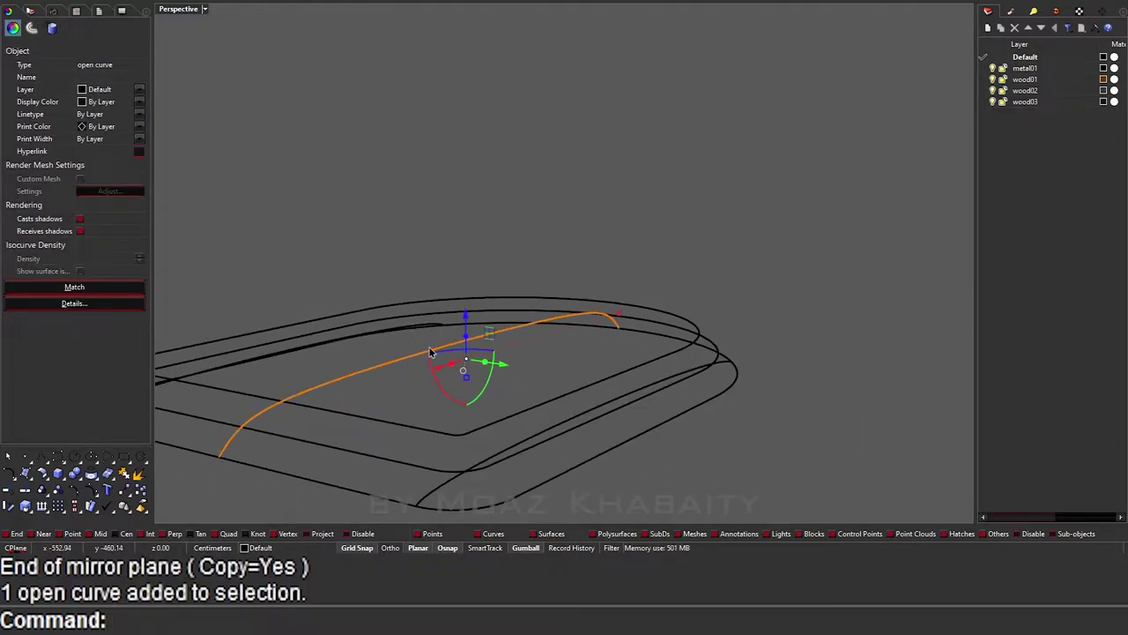
pyautogui.moveTo(429, 374)
pyautogui.mouseDown(button='right')
pyautogui.moveTo(494, 326)
pyautogui.moveTo(461, 343)
pyautogui.moveTo(534, 310)
pyautogui.moveTo(576, 312)
pyautogui.mouseUp(button='right')
pyautogui.press('Escape')
# Step: Shift the mirrored profile curve slightly with the gumball
pyautogui.scroll(3, 718, 255)
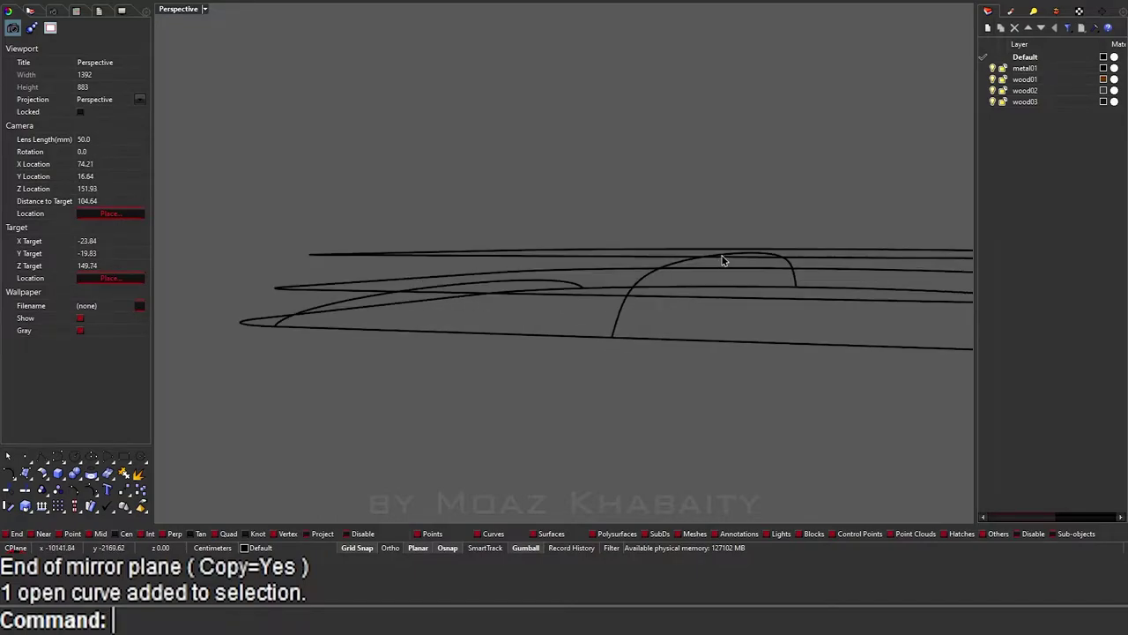
pyautogui.moveTo(684, 280); pyautogui.dragTo(650, 303, button='right')
pyautogui.click(650, 301)
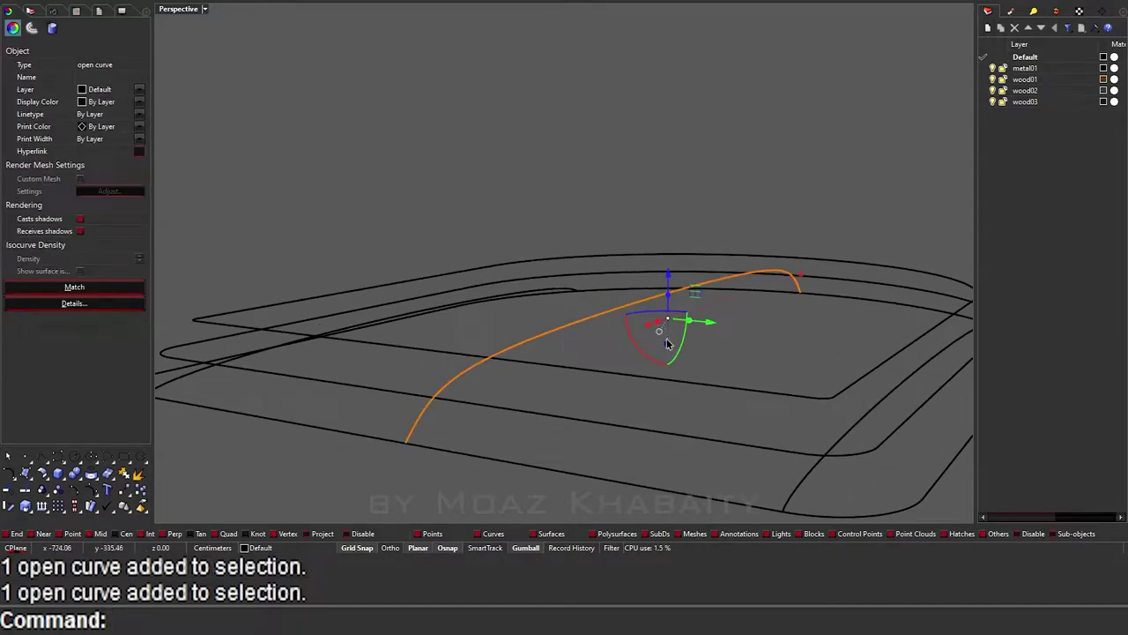
pyautogui.moveTo(668, 343); pyautogui.dragTo(666, 334)
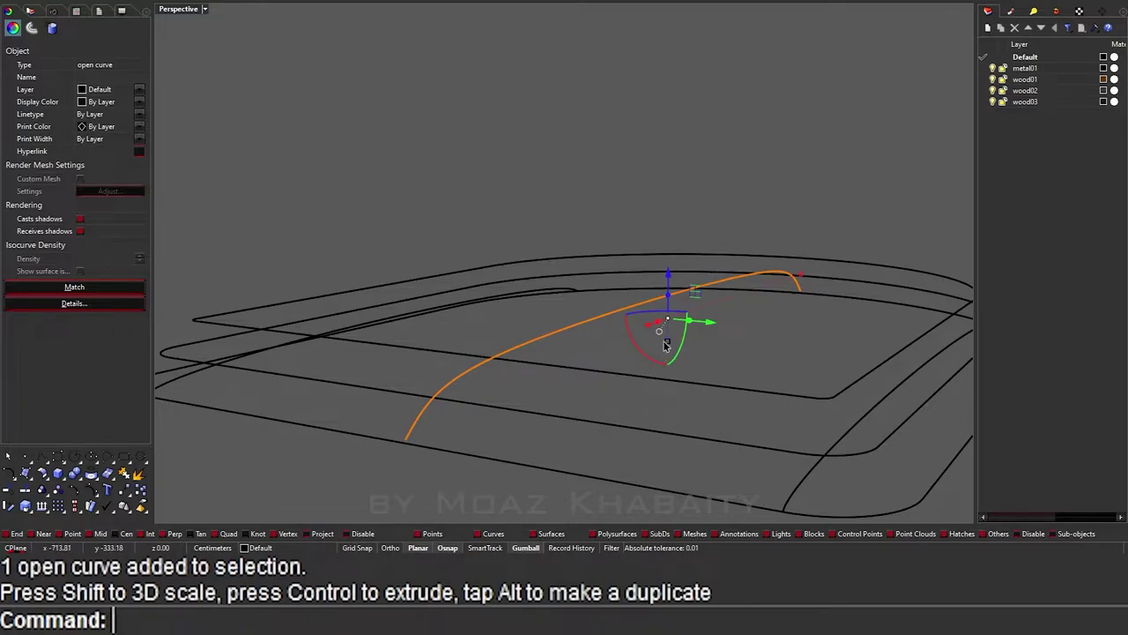
pyautogui.moveTo(666, 346); pyautogui.dragTo(663, 336)
pyautogui.moveTo(663, 336)
pyautogui.mouseDown(button='right')
pyautogui.moveTo(694, 319)
pyautogui.moveTo(677, 328)
pyautogui.mouseUp(button='right')
# Step: Move the mirrored curve 14.15 units down onto the seat outline
pyautogui.write('m')
pyautogui.press('Return')
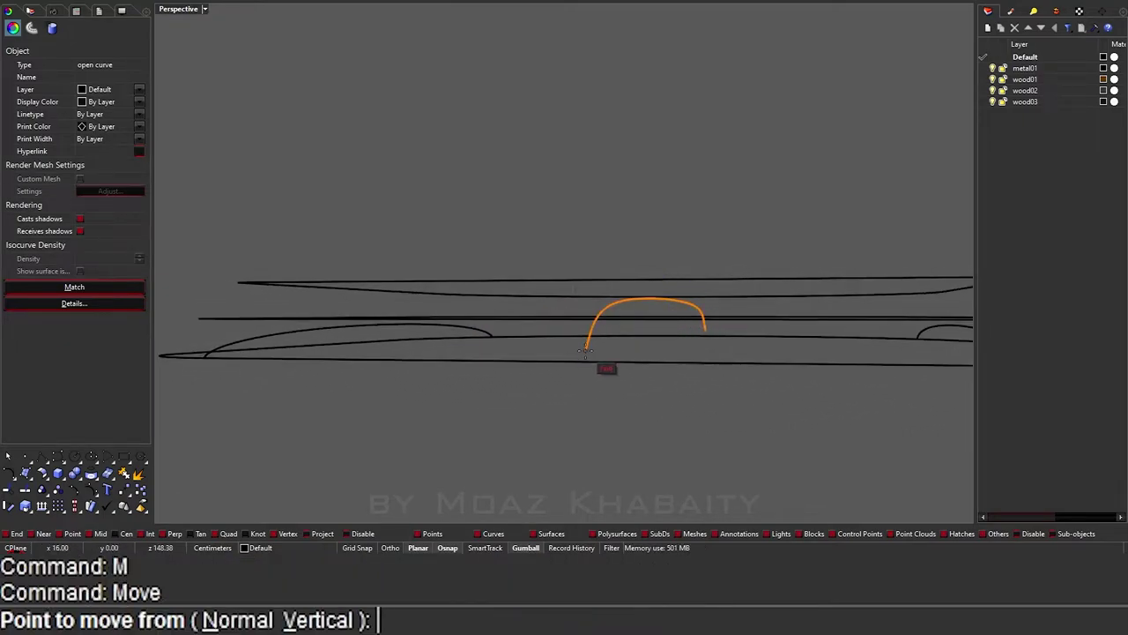
pyautogui.click(604, 370)
pyautogui.click(608, 377)
pyautogui.scroll(-3, 569, 377)
pyautogui.moveTo(570, 377); pyautogui.dragTo(620, 462, button='right')
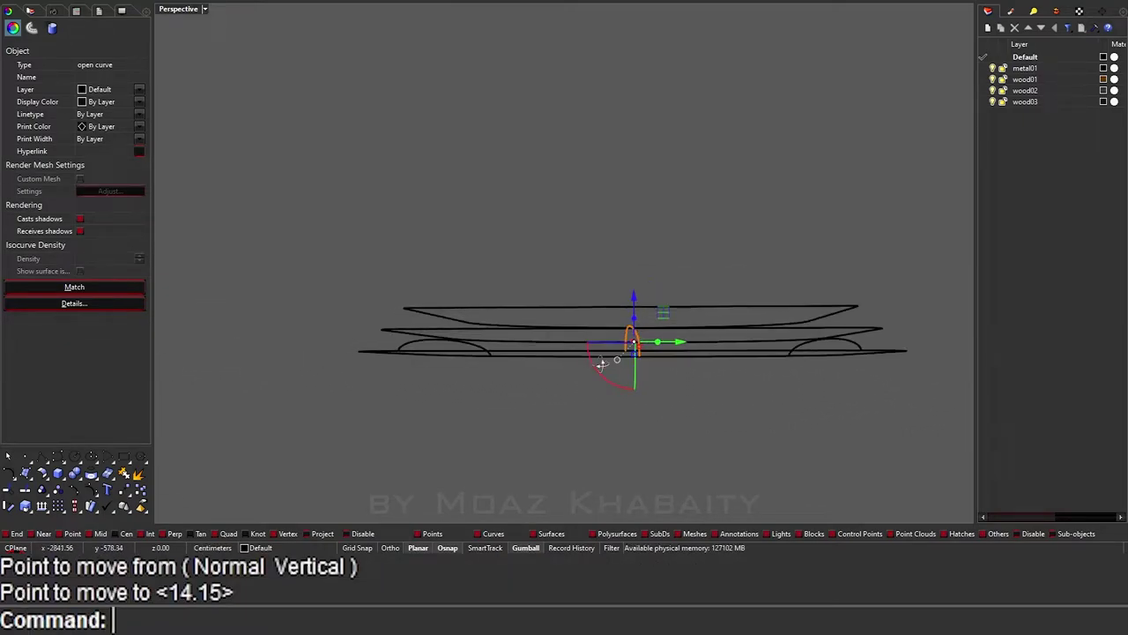
pyautogui.press('Escape')
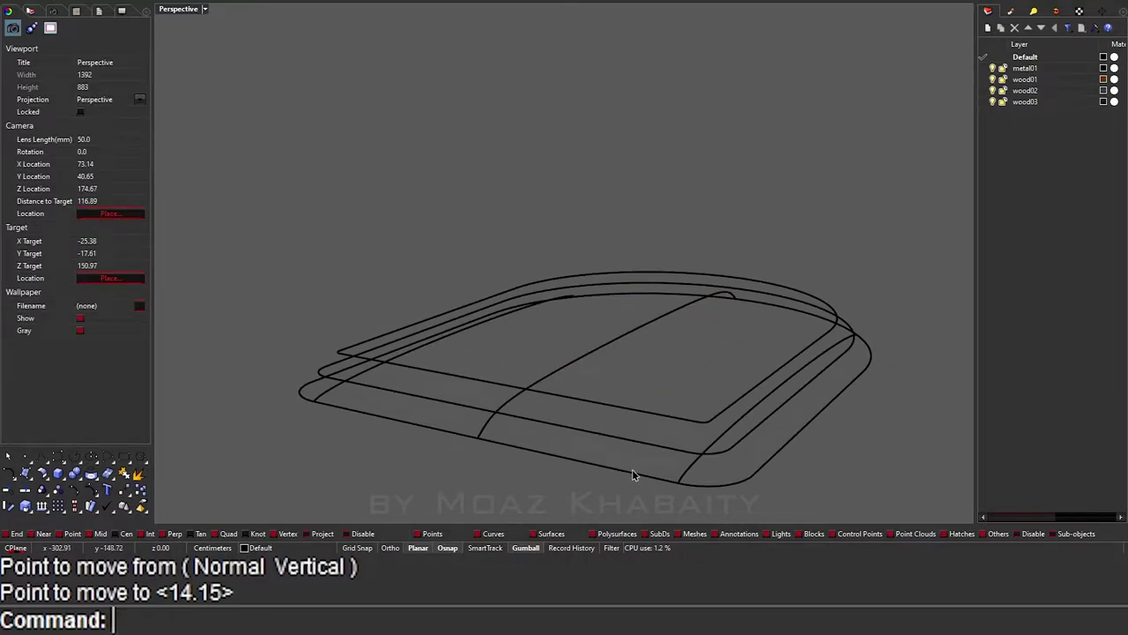
pyautogui.click(632, 471)
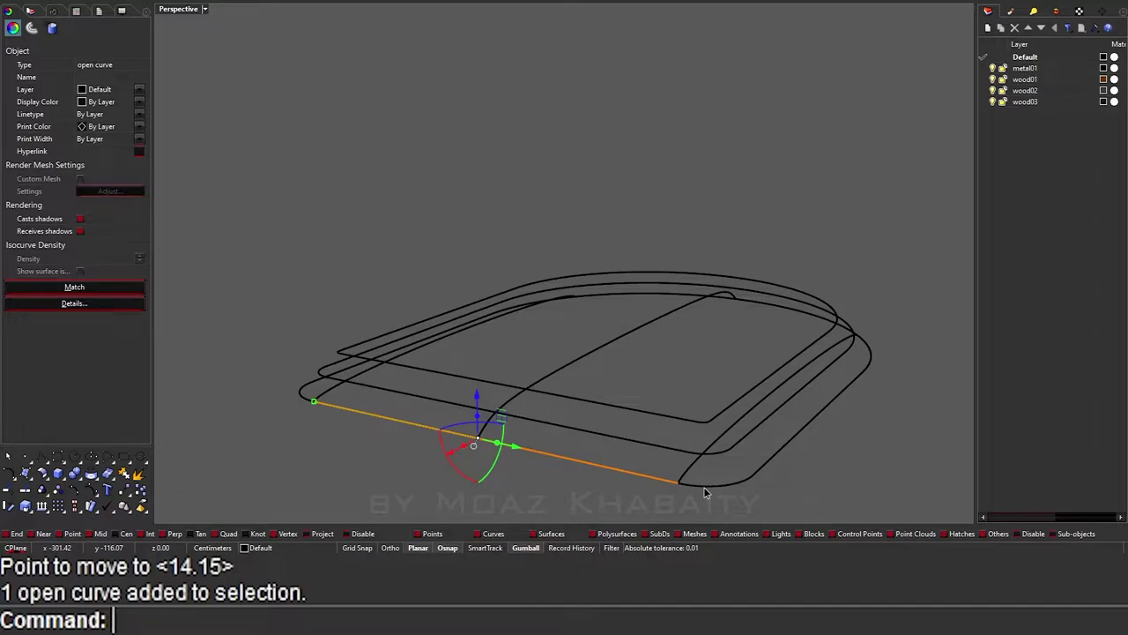
pyautogui.press('Escape')
pyautogui.write('WW')
pyautogui.press('Return')
pyautogui.click(655, 478)
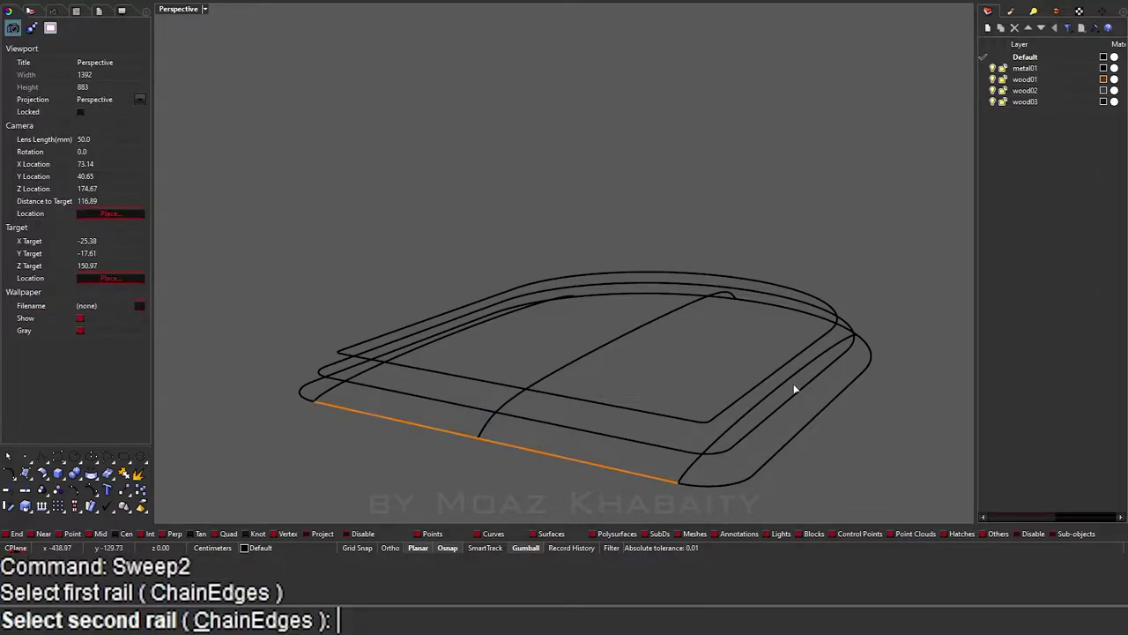
pyautogui.click(817, 318)
pyautogui.click(709, 484)
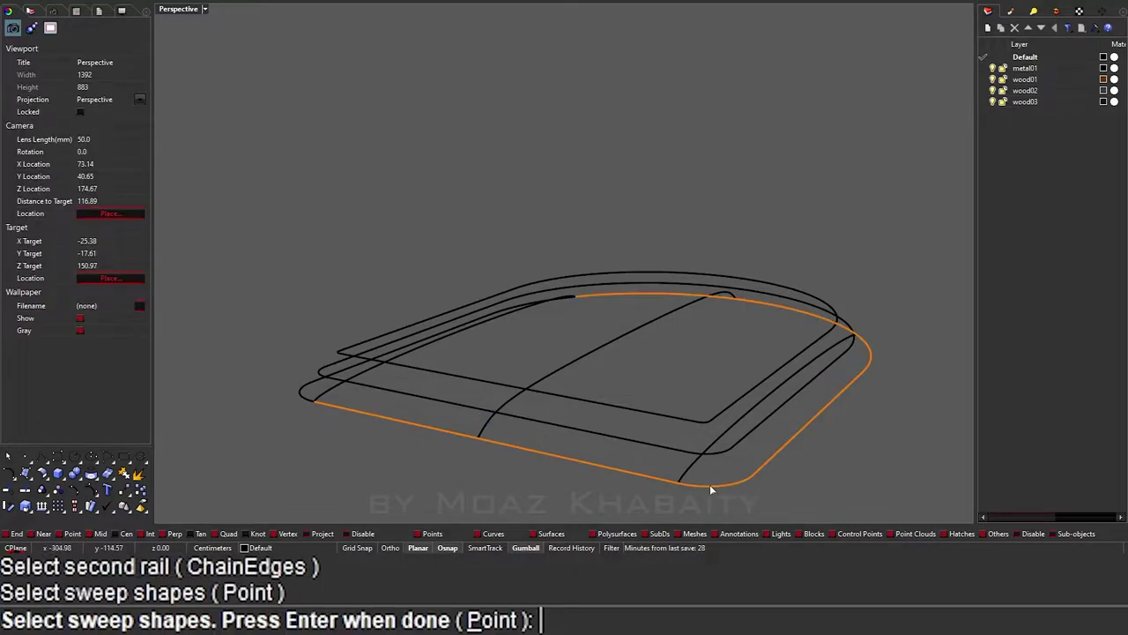
pyautogui.click(692, 462)
pyautogui.click(490, 426)
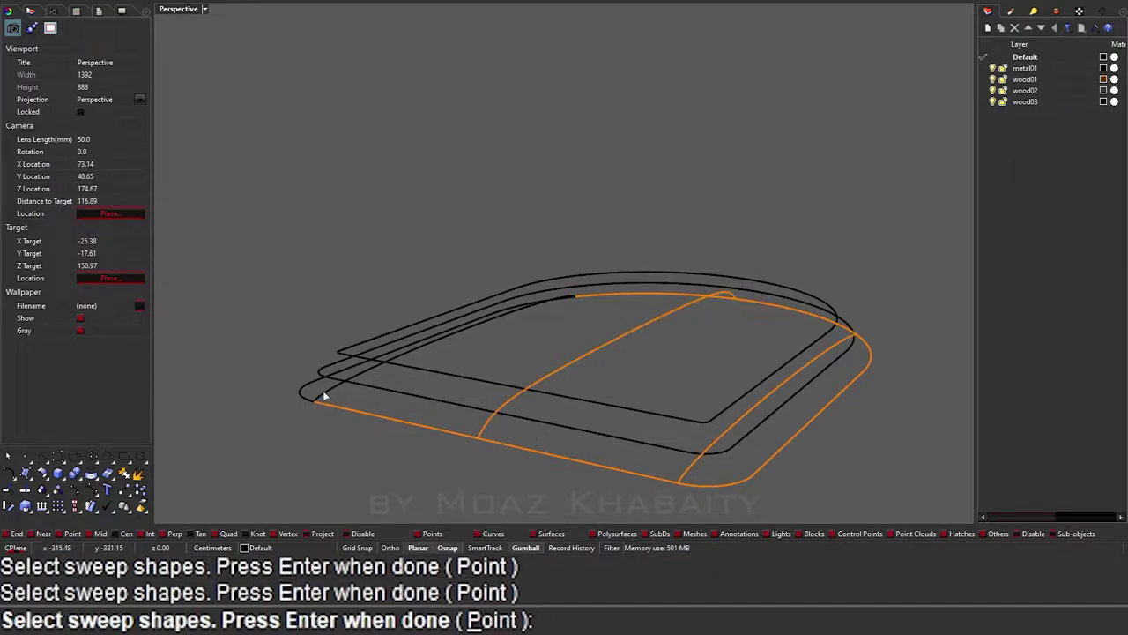
pyautogui.click(321, 395)
pyautogui.press('Return')
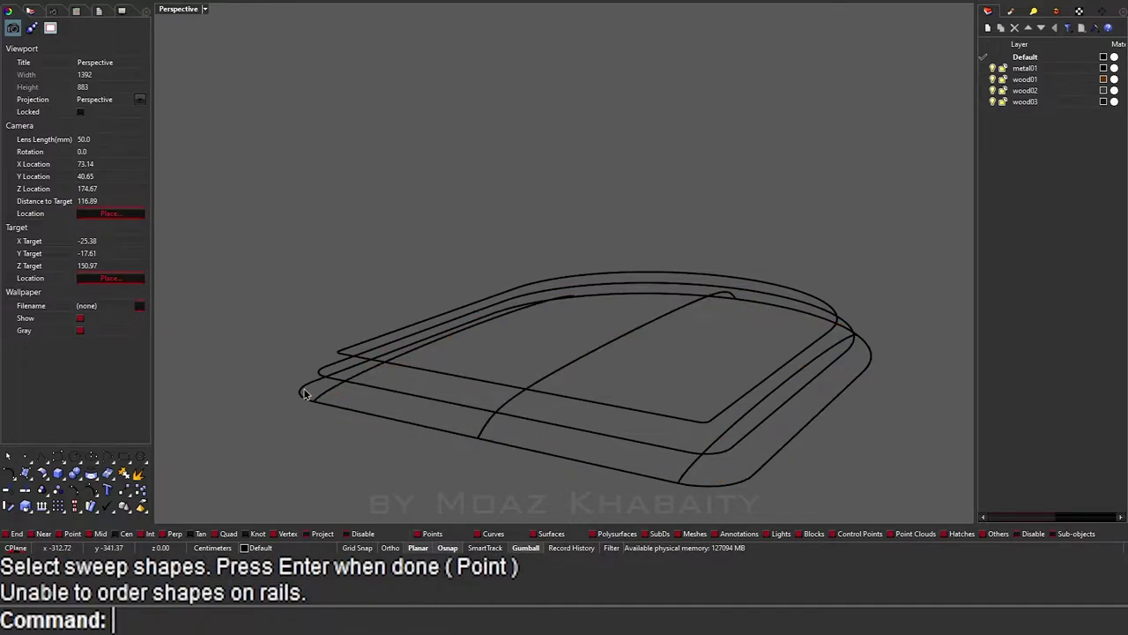
pyautogui.press('Return')
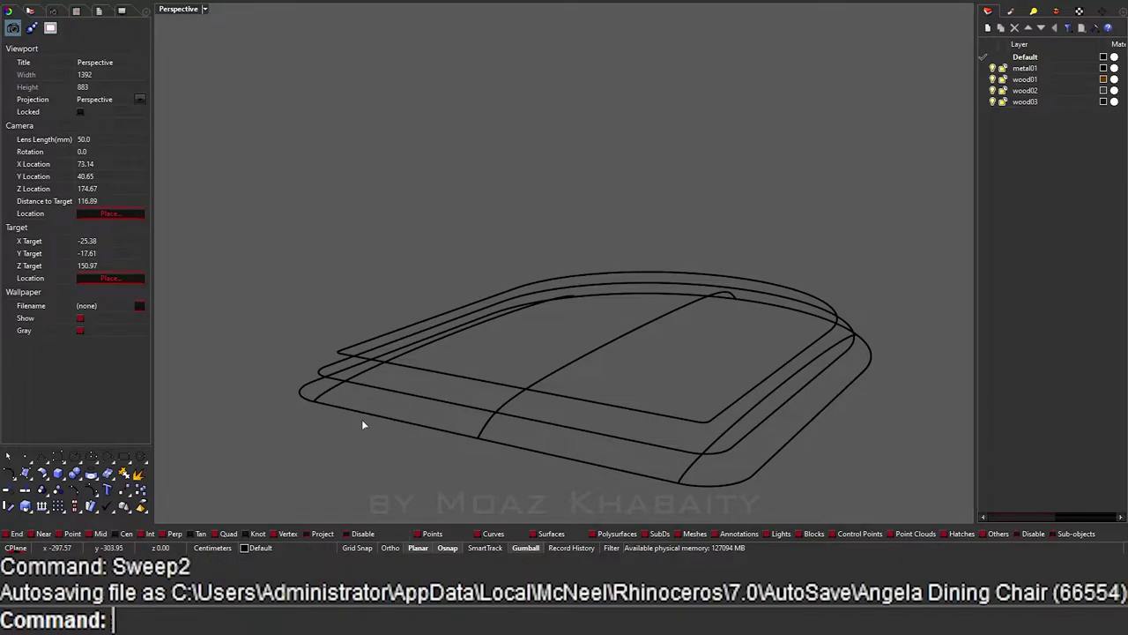
pyautogui.click(659, 477)
pyautogui.click(843, 331)
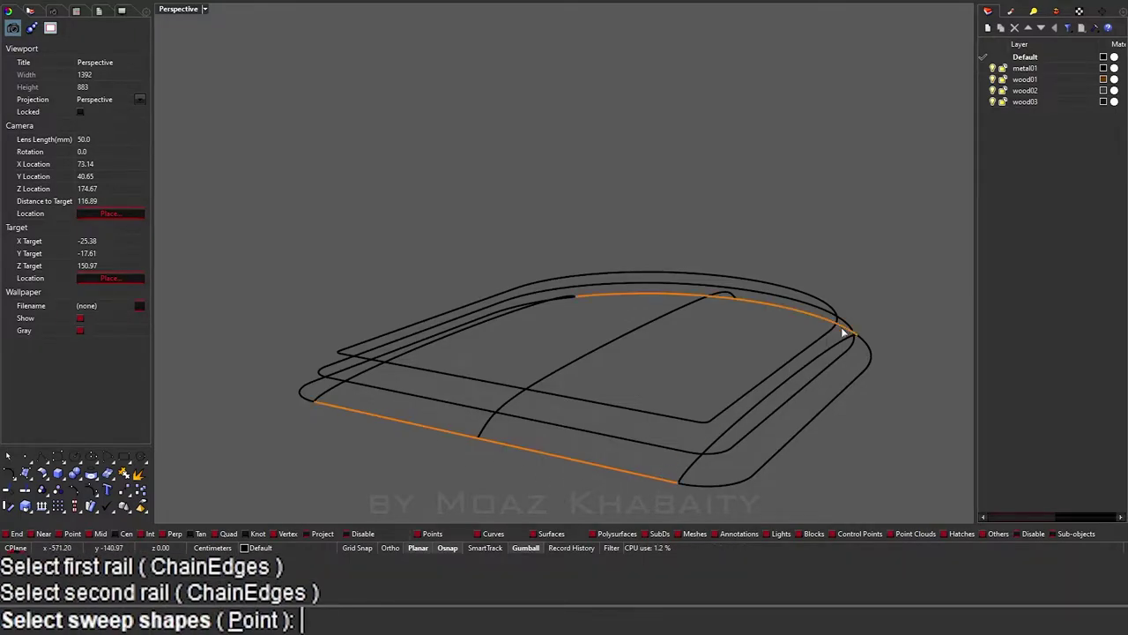
pyautogui.click(706, 482)
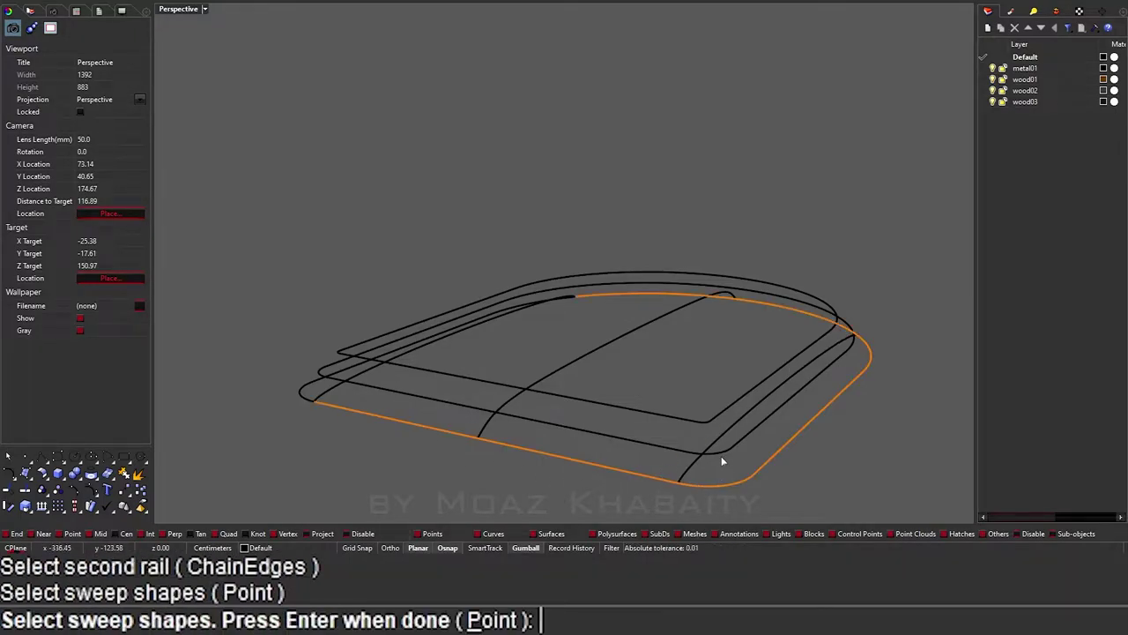
pyautogui.click(691, 471)
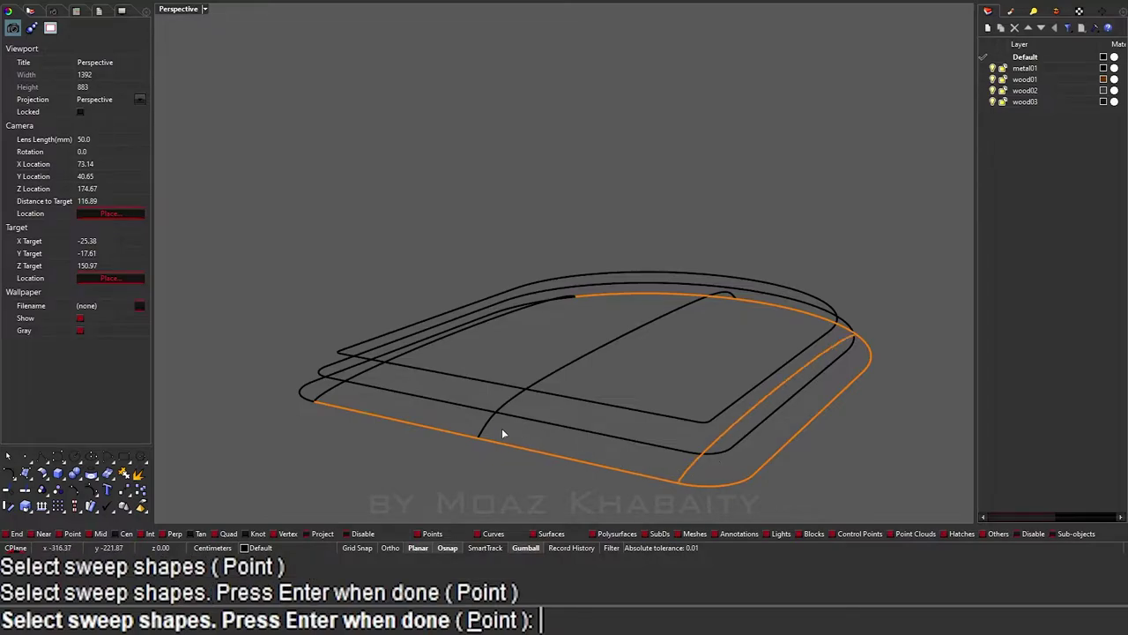
pyautogui.click(480, 432)
pyautogui.click(322, 394)
pyautogui.click(302, 397)
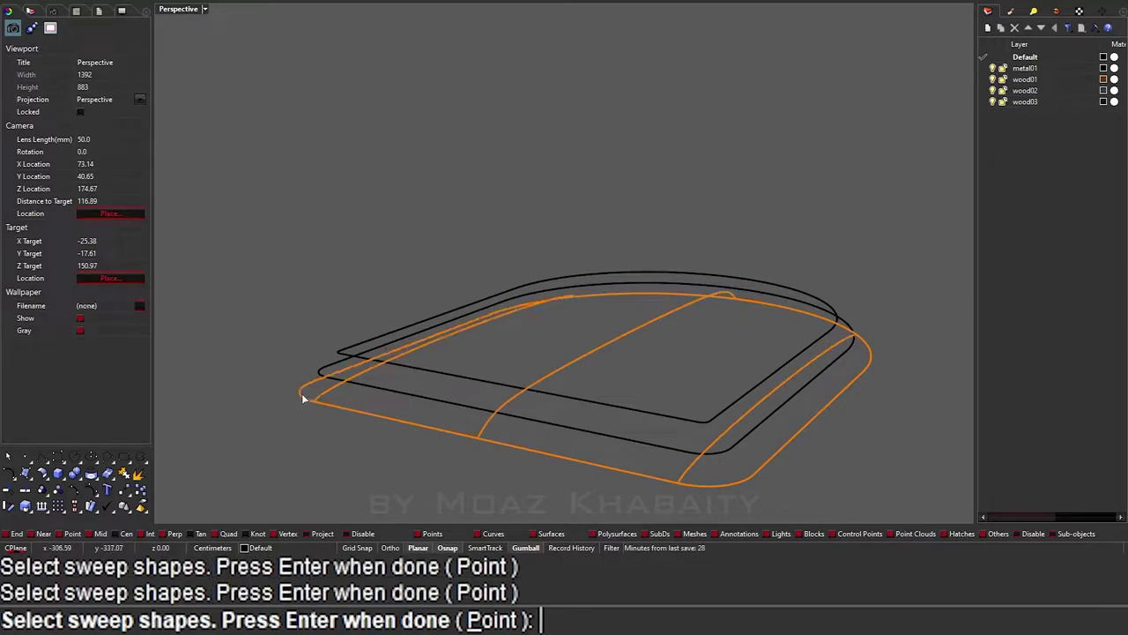
pyautogui.press('Return')
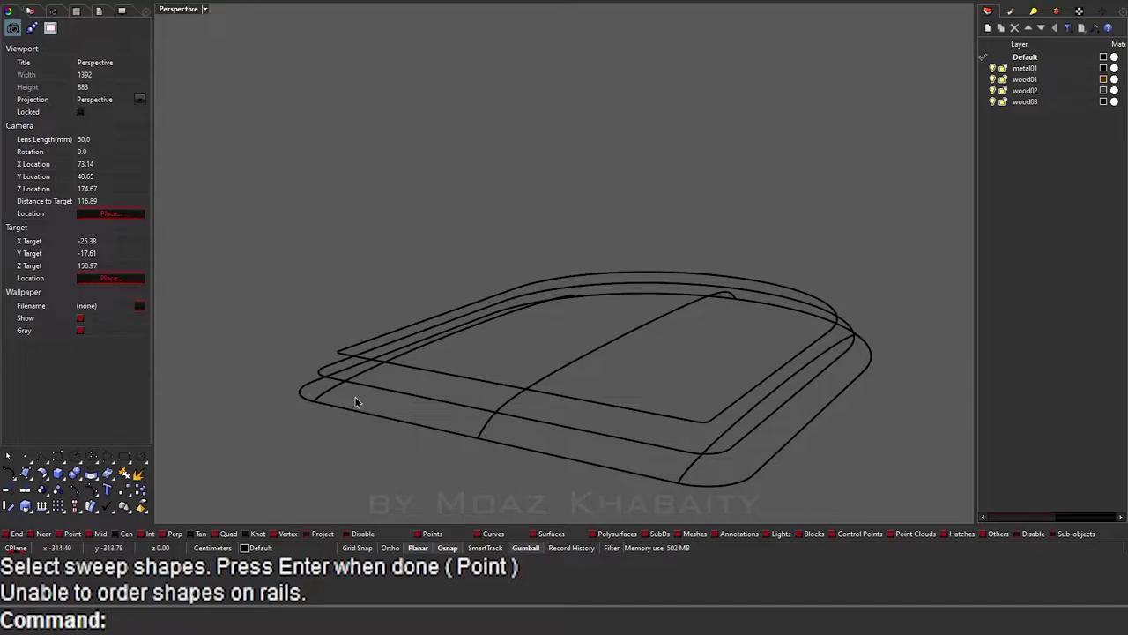
pyautogui.moveTo(355, 401); pyautogui.dragTo(360, 407, button='right')
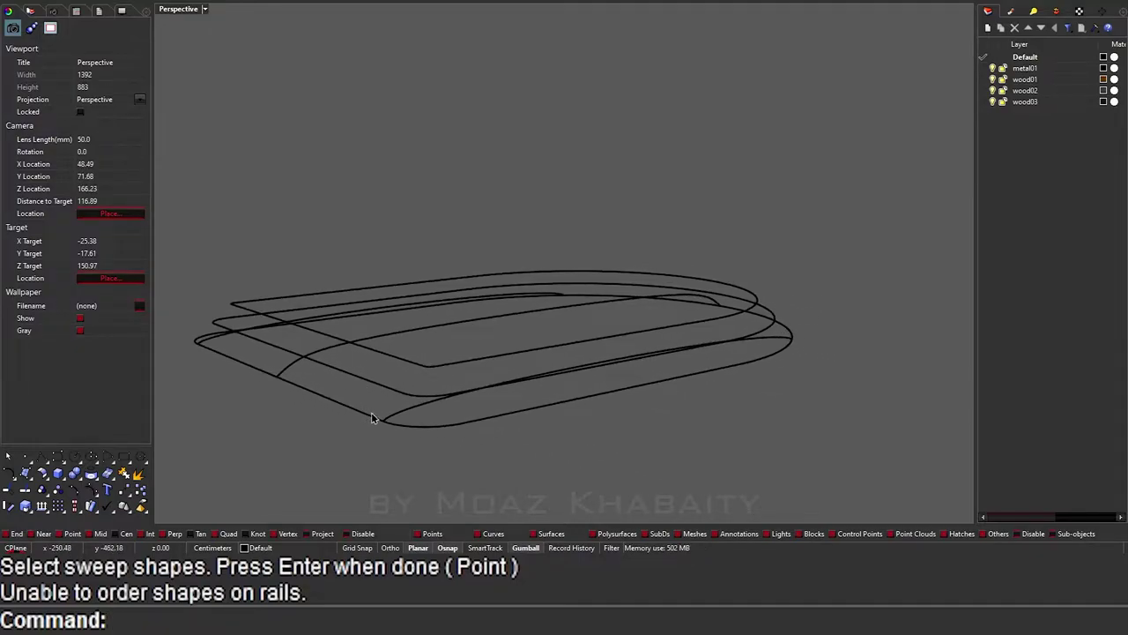
pyautogui.press('Return')
pyautogui.click(404, 425)
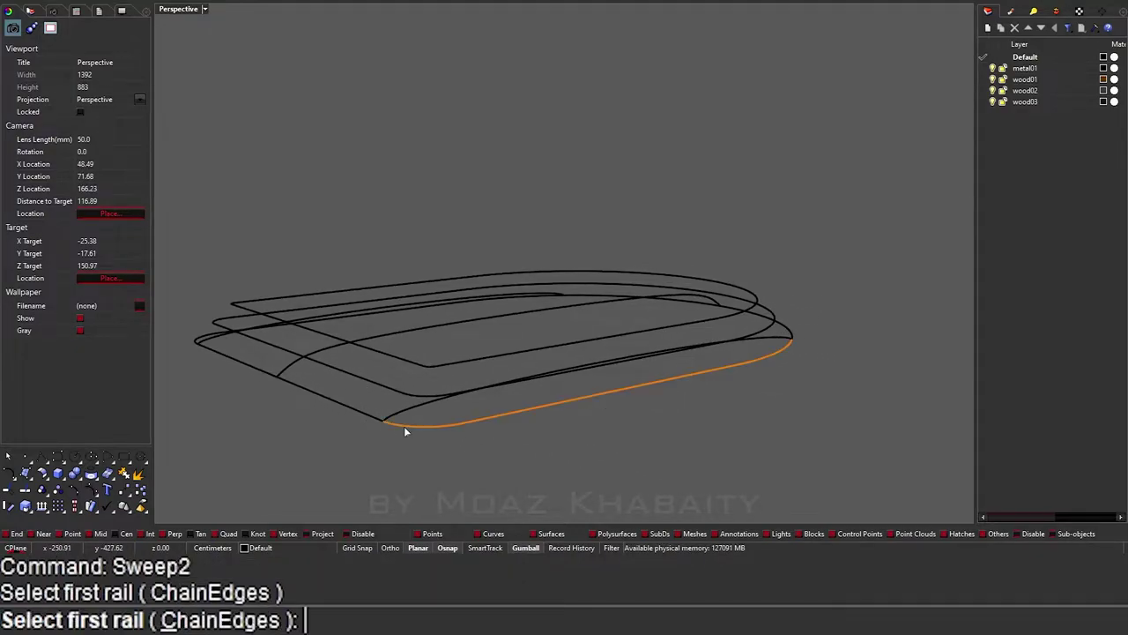
pyautogui.click(191, 344)
pyautogui.moveTo(194, 342); pyautogui.dragTo(255, 406, button='right')
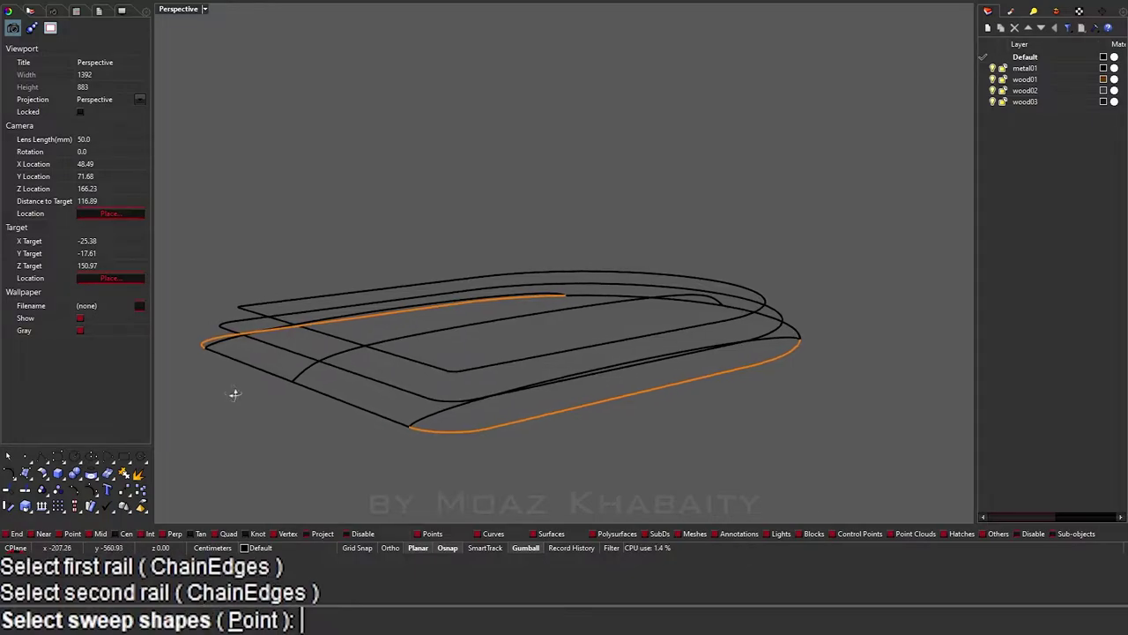
pyautogui.press('Escape')
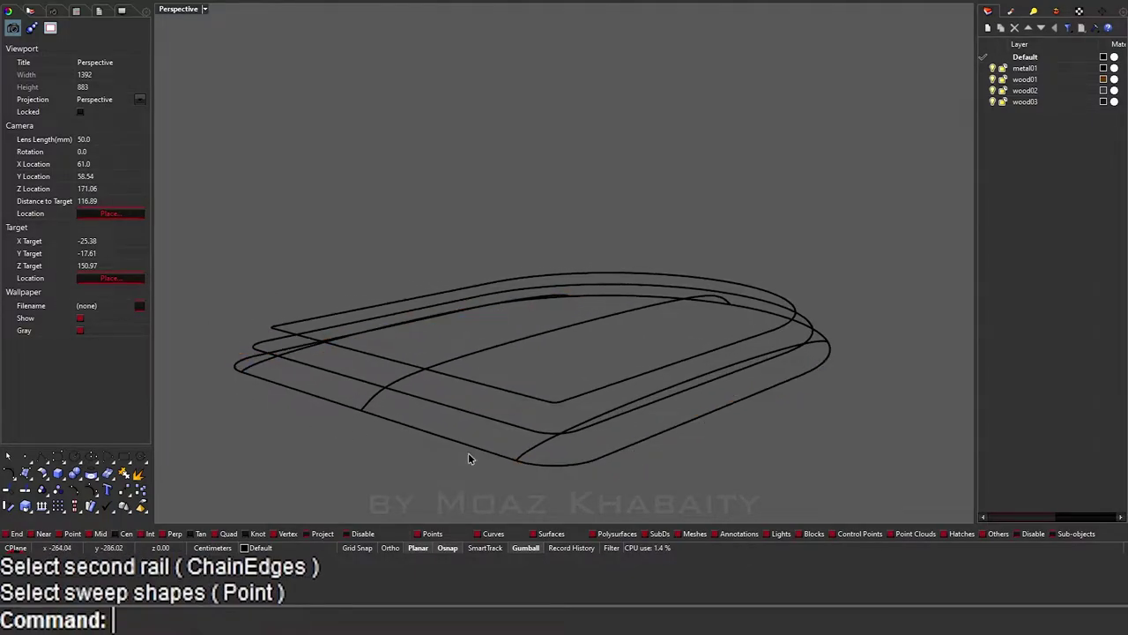
pyautogui.click(491, 451)
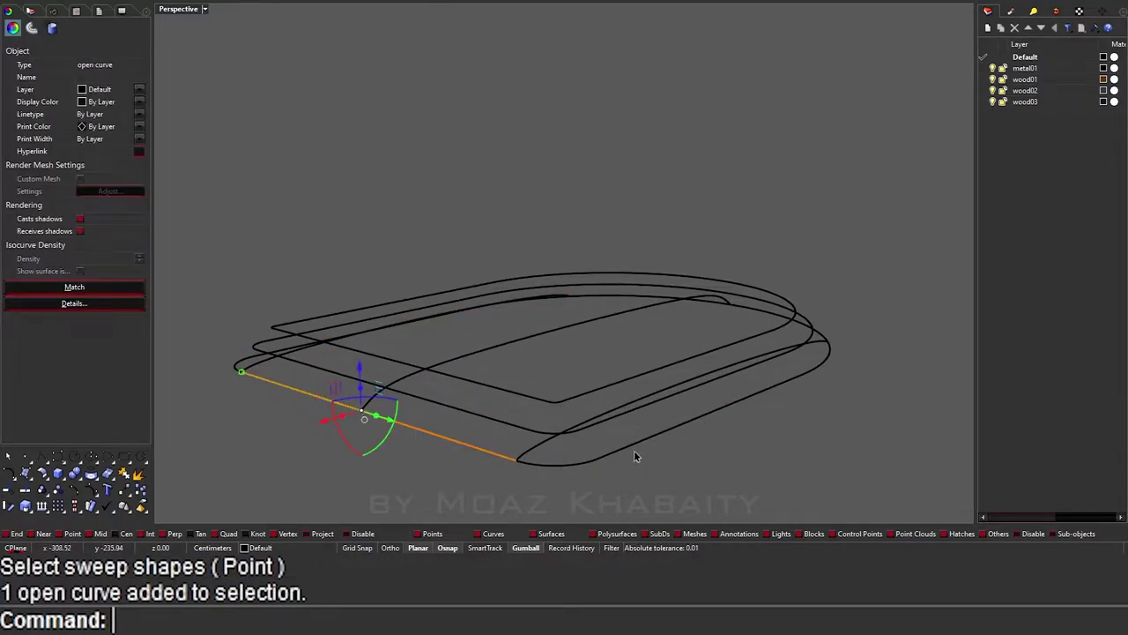
# Step: Join the four outline curves into a closed outline, explode it, and refine the segment selection
pyautogui.keyDown('shift'); pyautogui.click(696, 422); pyautogui.keyUp('shift')
pyautogui.keyDown('shift'); pyautogui.click(830, 339); pyautogui.keyUp('shift')
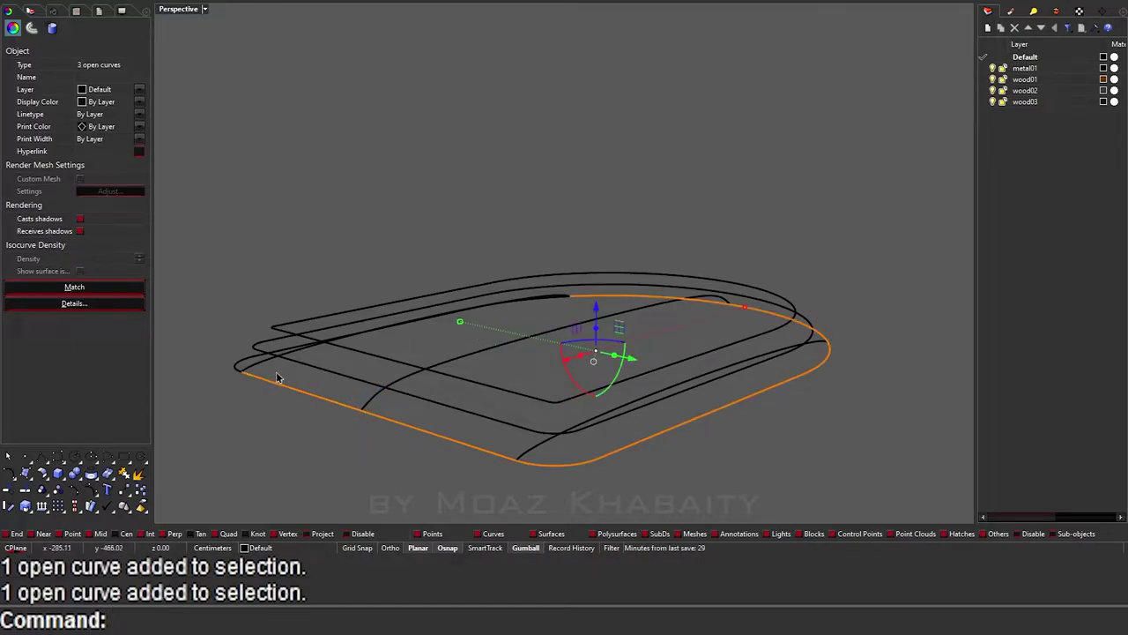
pyautogui.keyDown('shift'); pyautogui.click(240, 363); pyautogui.keyUp('shift')
pyautogui.hotkey('ctrl', 'j')
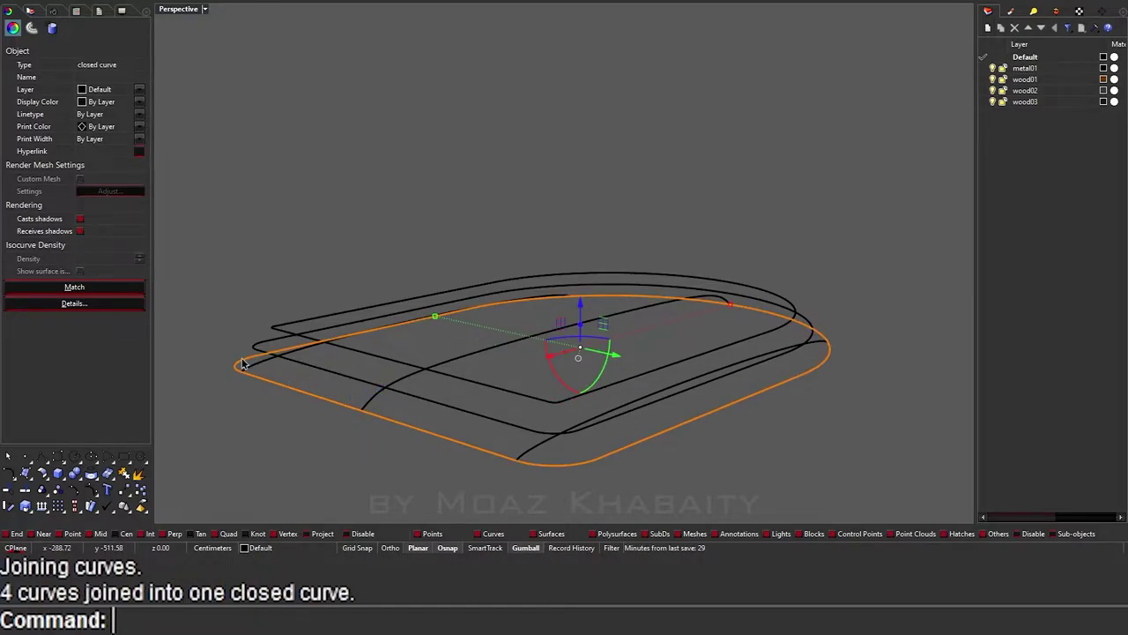
pyautogui.hotkey('ctrl', 'shift', 'x')
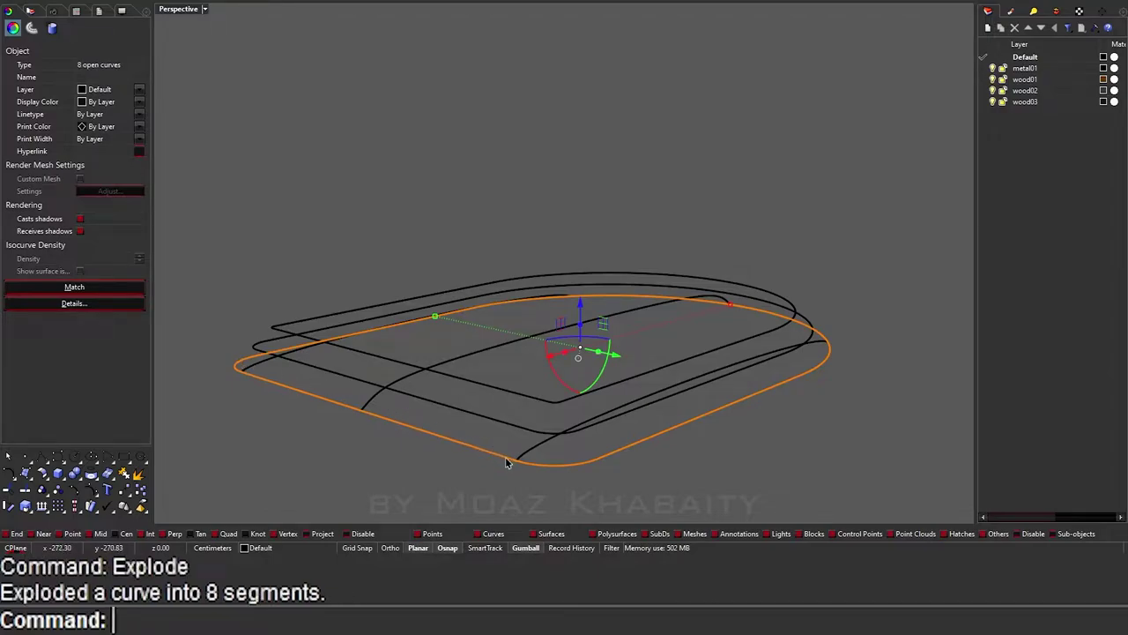
pyautogui.keyDown('ctrl'); pyautogui.click(612, 457); pyautogui.keyUp('ctrl')
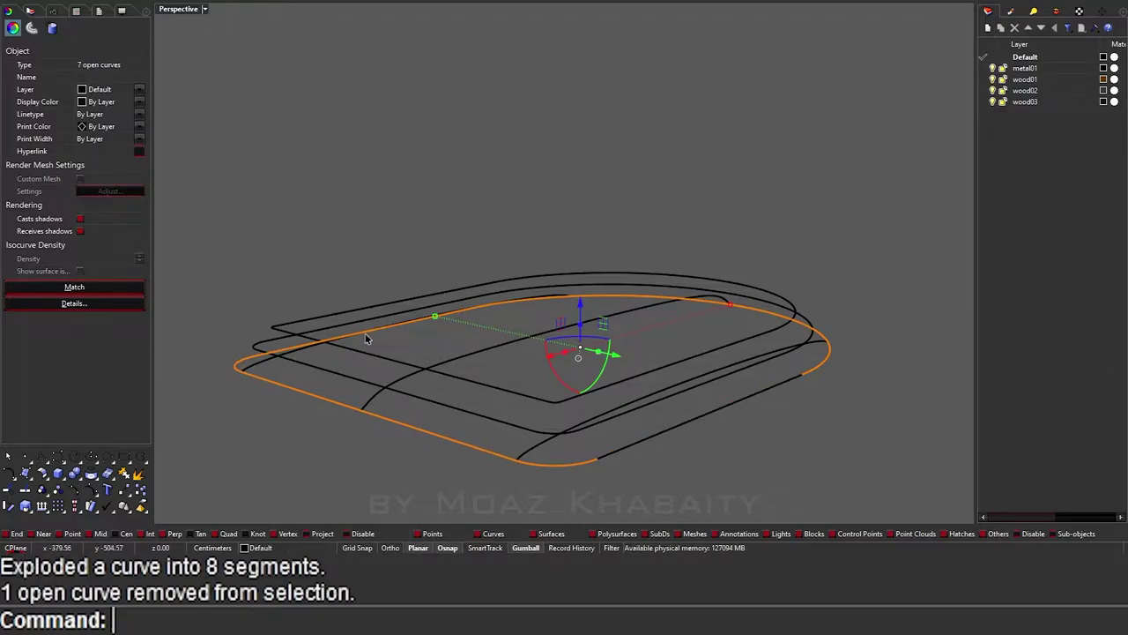
pyautogui.keyDown('ctrl'); pyautogui.click(256, 361); pyautogui.keyUp('ctrl')
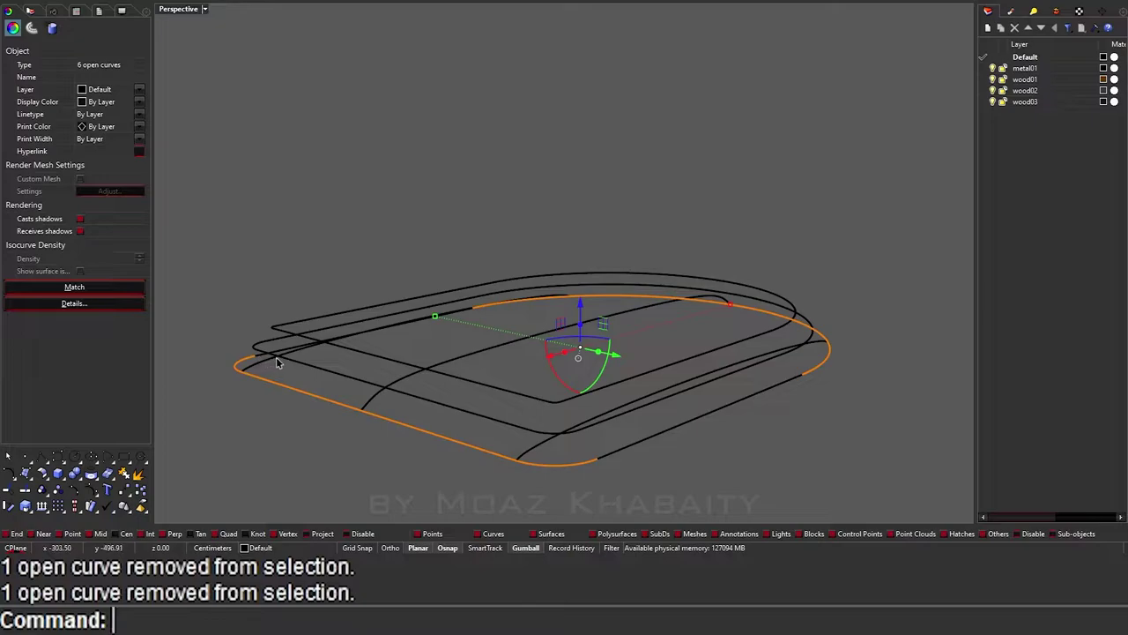
# Step: Join the six curves into two rails and start Sweep2 with the lower front rail
pyautogui.write('j')
pyautogui.press('Return')
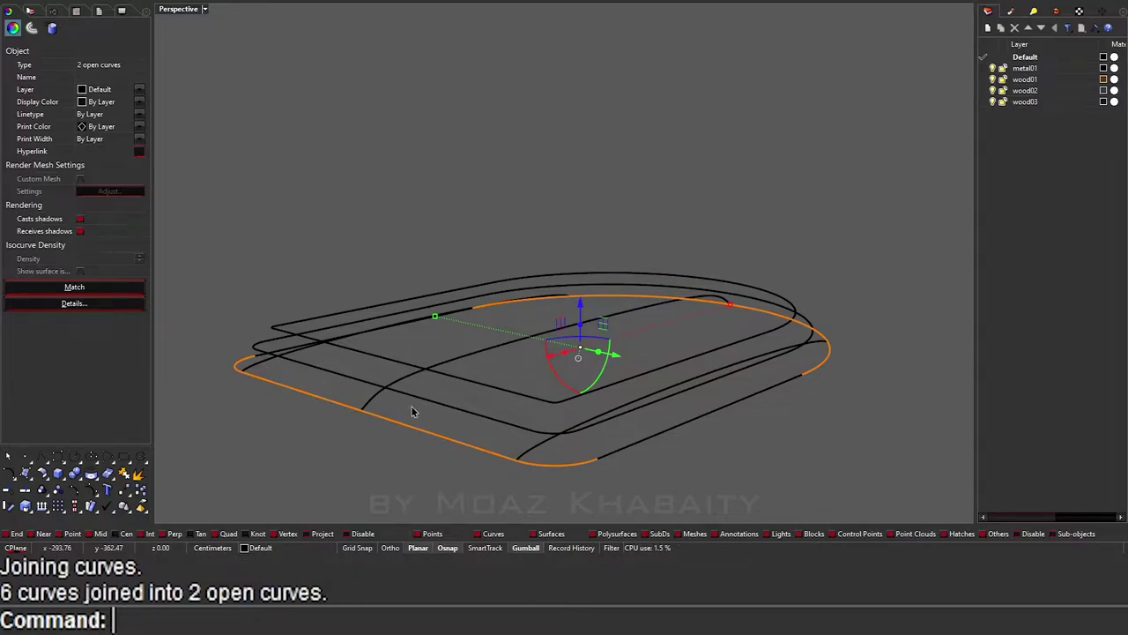
pyautogui.click(413, 406)
pyautogui.write('ww')
pyautogui.press('Return')
pyautogui.click(520, 461)
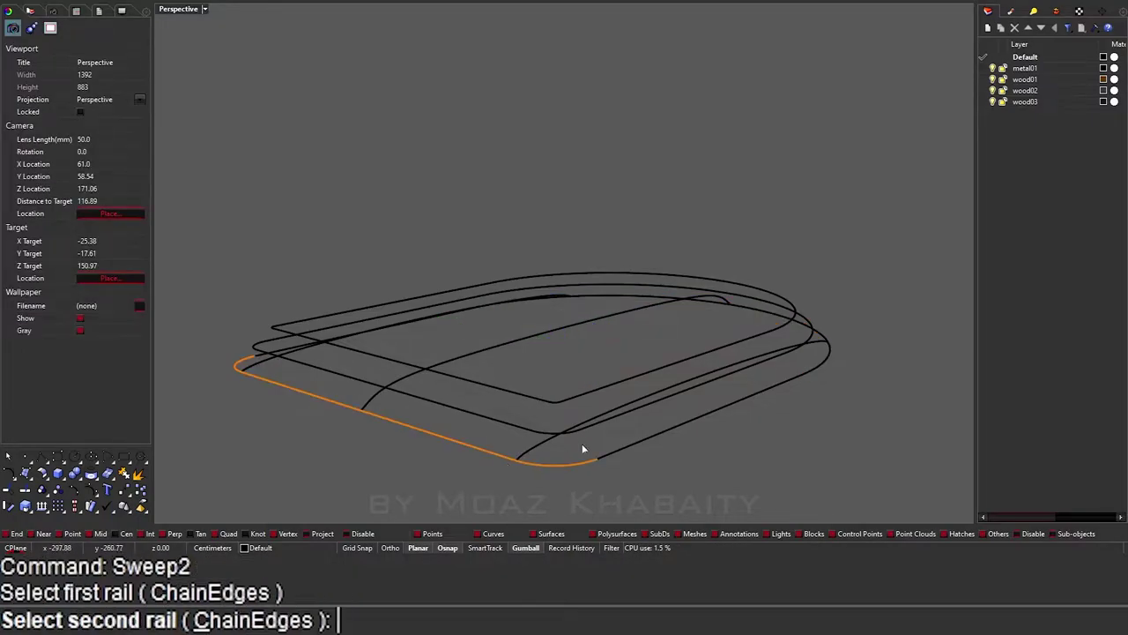
# Step: Complete Sweep2 using the upper back curve as second rail and three cross-section shapes
pyautogui.click(830, 359)
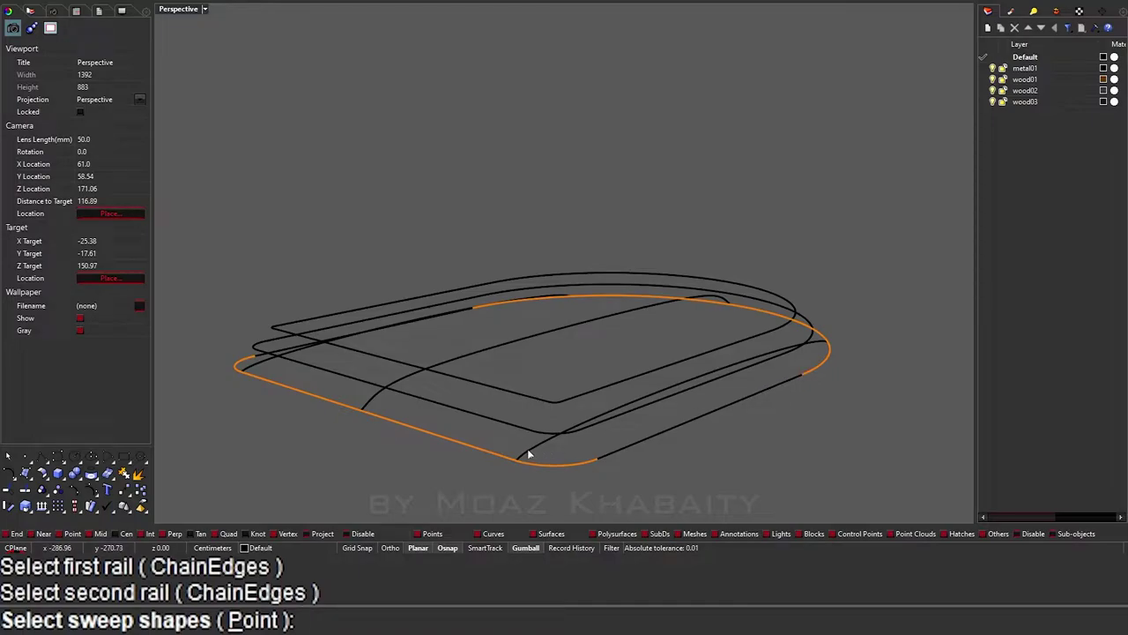
pyautogui.click(601, 458)
pyautogui.click(534, 452)
pyautogui.click(381, 397)
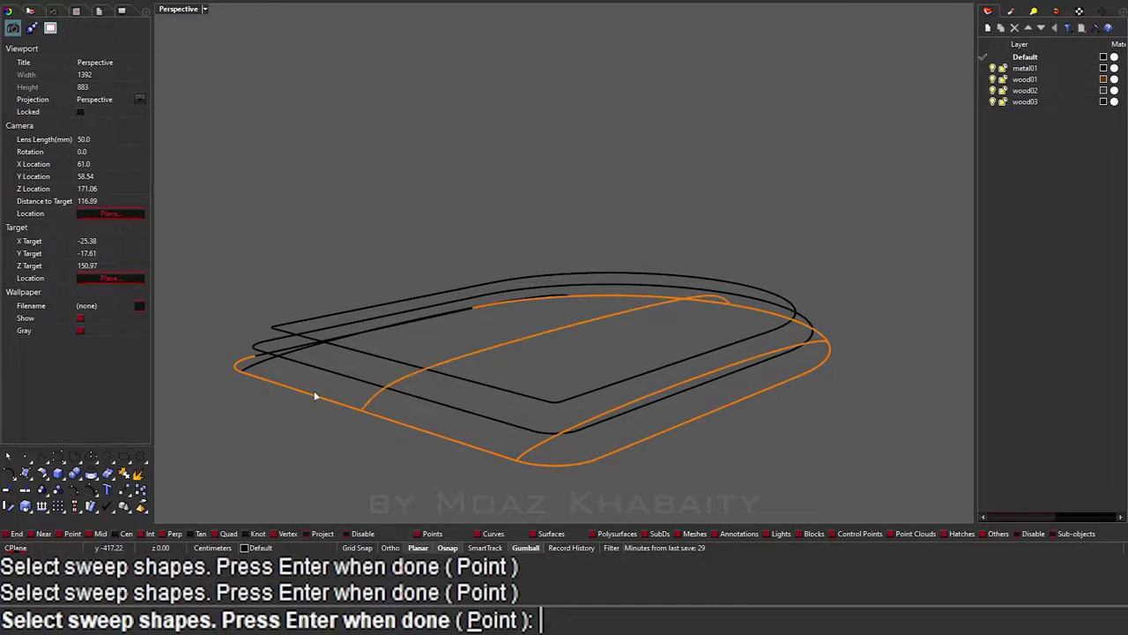
pyautogui.moveTo(258, 369); pyautogui.dragTo(316, 376, button='right')
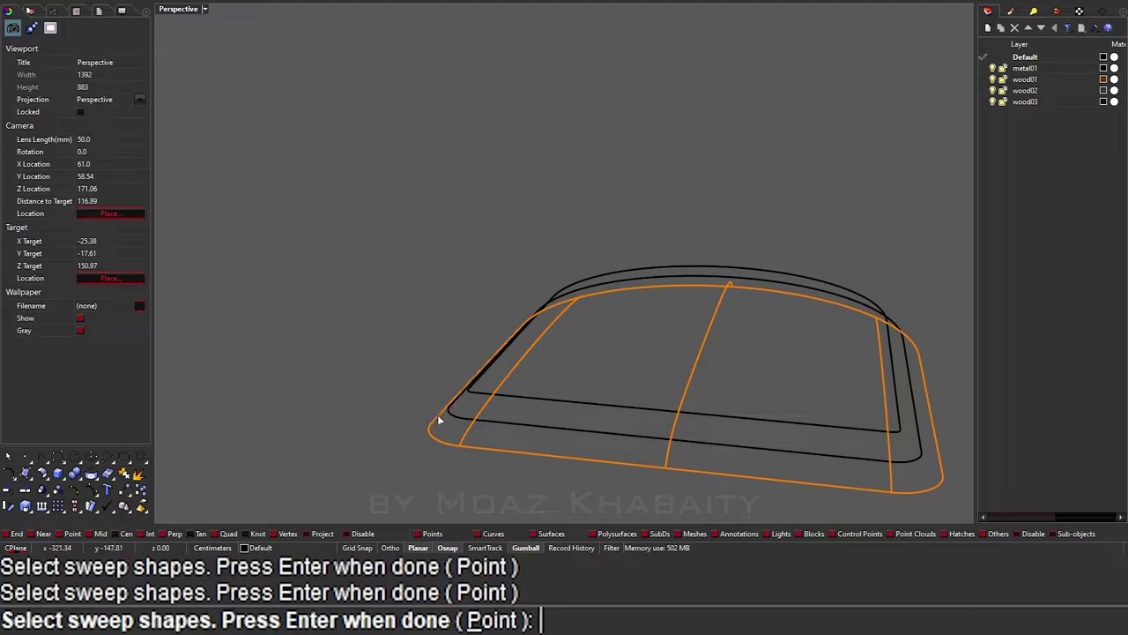
pyautogui.press('Return')
# Step: Accept the sweep and flip the new seat surface's direction
pyautogui.press('Return')
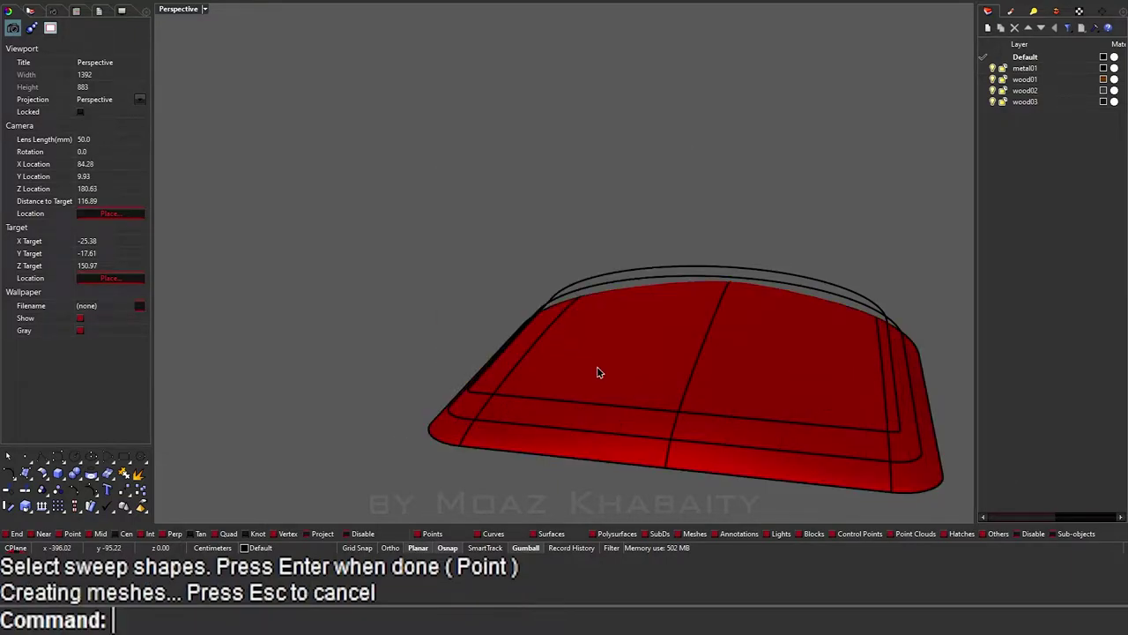
pyautogui.moveTo(597, 370)
pyautogui.mouseDown(button='right')
pyautogui.moveTo(616, 360)
pyautogui.moveTo(594, 341)
pyautogui.moveTo(581, 359)
pyautogui.moveTo(630, 327)
pyautogui.moveTo(609, 330)
pyautogui.moveTo(646, 333)
pyautogui.moveTo(644, 320)
pyautogui.moveTo(679, 302)
pyautogui.moveTo(601, 355)
pyautogui.mouseUp(button='right')
pyautogui.click(581, 359)
pyautogui.write('Flip')
pyautogui.press('Return')
pyautogui.press('Return')
pyautogui.press('Escape')
# Step: Zoom to the selected seat surface and look down onto it
pyautogui.click(600, 354)
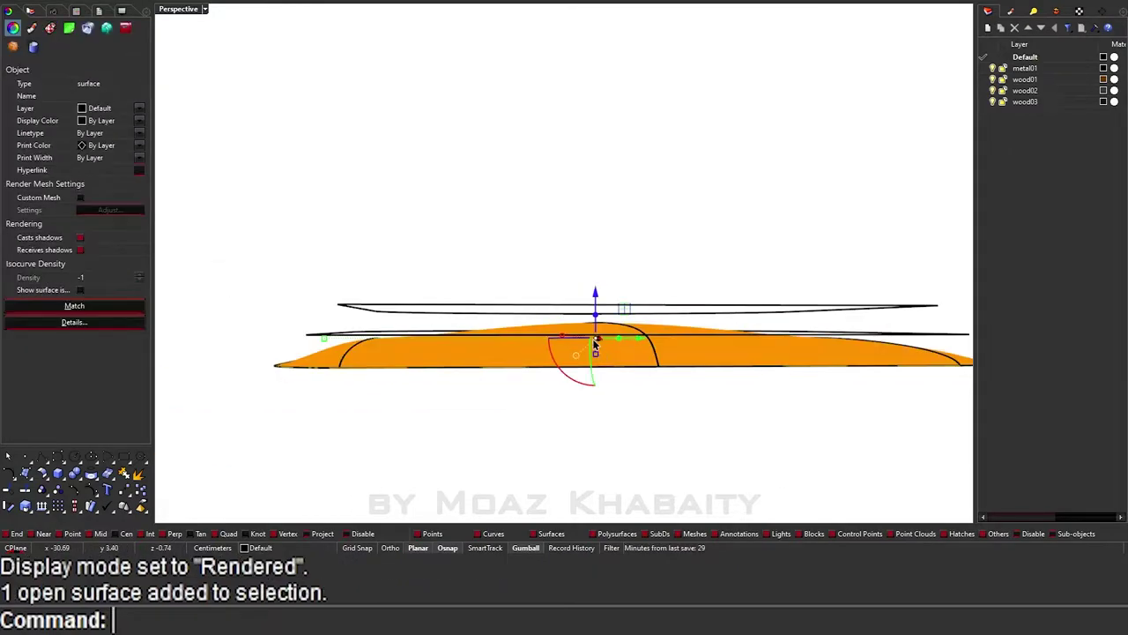
pyautogui.scroll(-3, 549, 290)
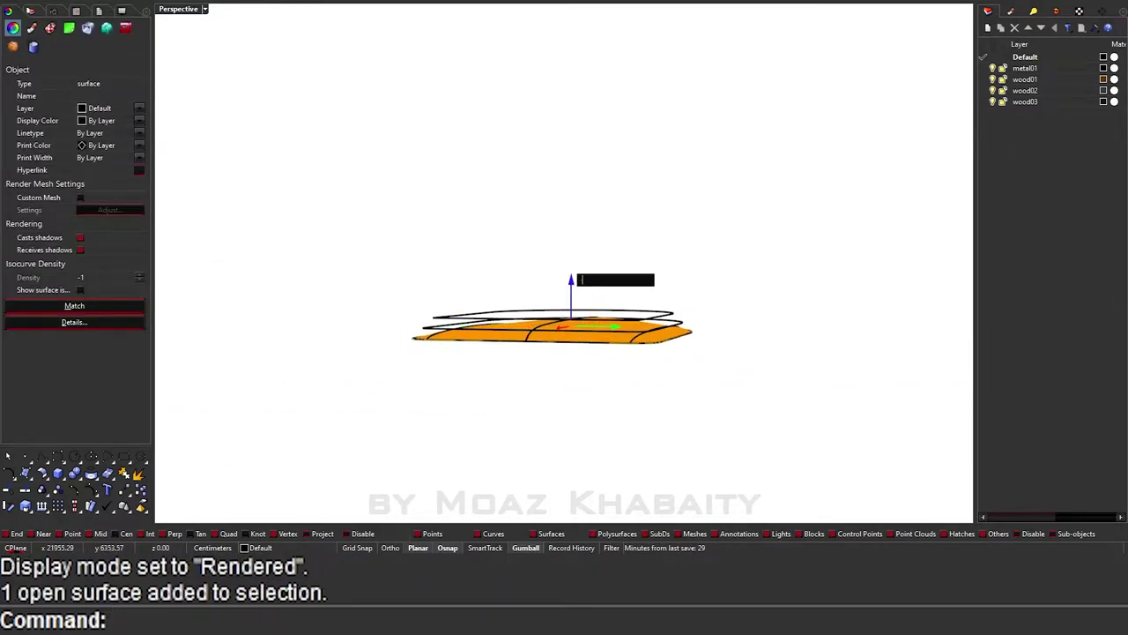
pyautogui.hotkey('ctrl', 'shift', 'e')
pyautogui.moveTo(537, 269); pyautogui.dragTo(227, 267, button='right')
pyautogui.scroll(3, 367, 278)
pyautogui.scroll(2, 471, 263)
pyautogui.scroll(-3, 472, 262)
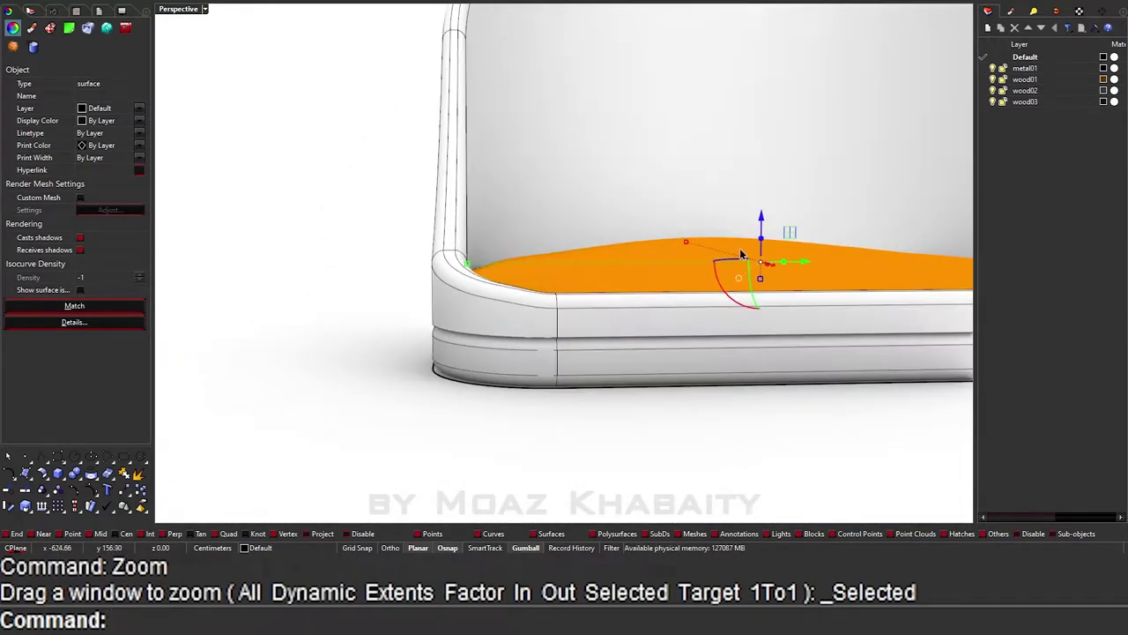
pyautogui.moveTo(494, 282)
pyautogui.mouseDown(button='right')
pyautogui.moveTo(539, 347)
pyautogui.moveTo(453, 330)
pyautogui.moveTo(511, 335)
pyautogui.mouseUp(button='right')
pyautogui.press('Escape')
pyautogui.scroll(2, 552, 327)
# Step: Lower the seat with an exact gumball Z move, undoing the extra second move
pyautogui.click(462, 304)
pyautogui.moveTo(462, 304); pyautogui.dragTo(596, 262, button='right')
pyautogui.click(591, 255)
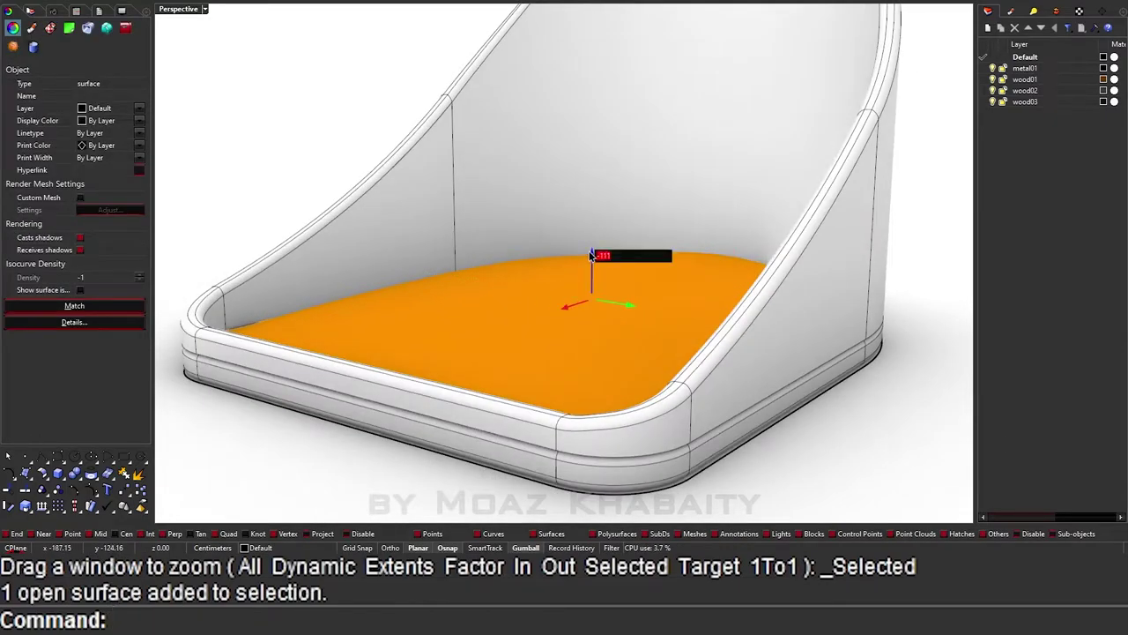
pyautogui.write('1')
pyautogui.press('Return')
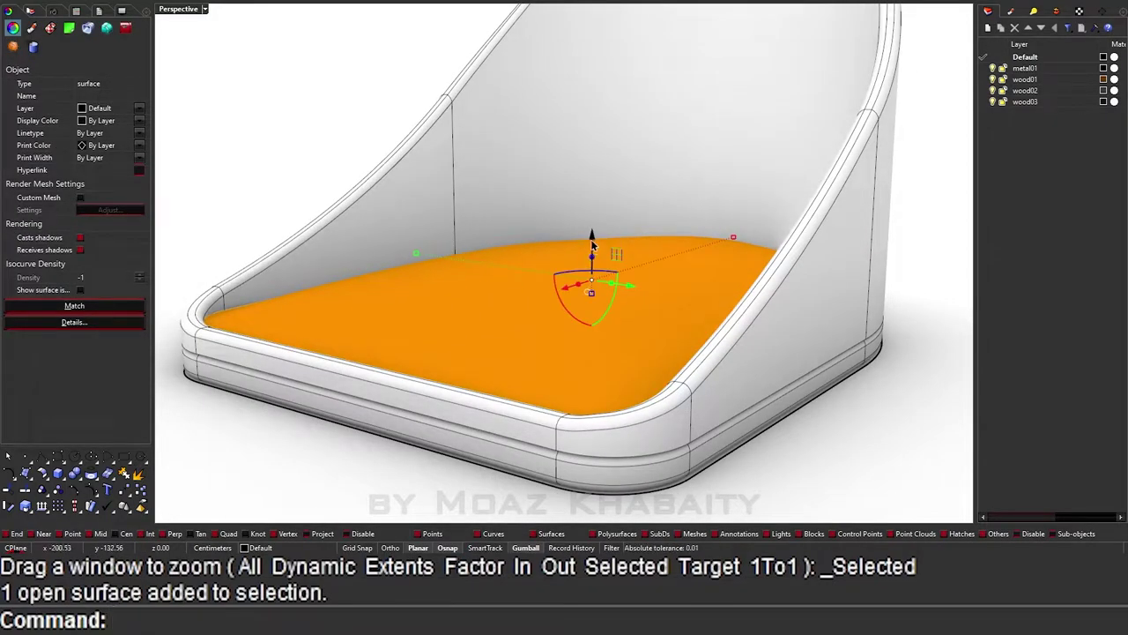
pyautogui.click(592, 244)
pyautogui.press('Return')
pyautogui.hotkey('ctrl', 'z')
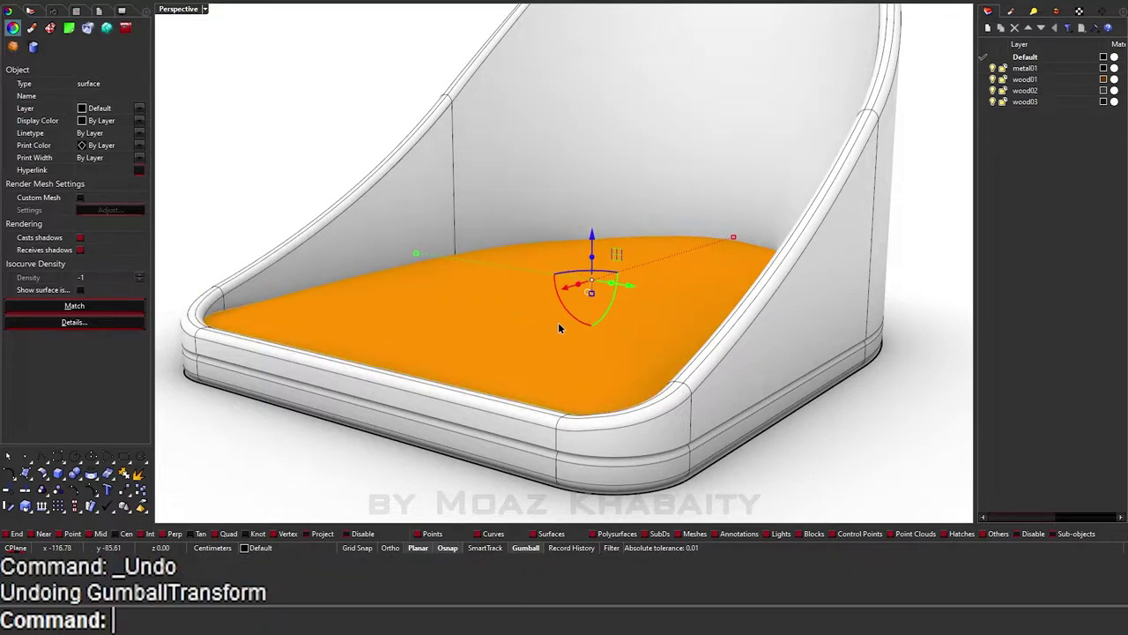
# Step: Gumball-scale and nudge the seat surface so it fits inside the shell rim
pyautogui.moveTo(593, 302); pyautogui.dragTo(598, 297)
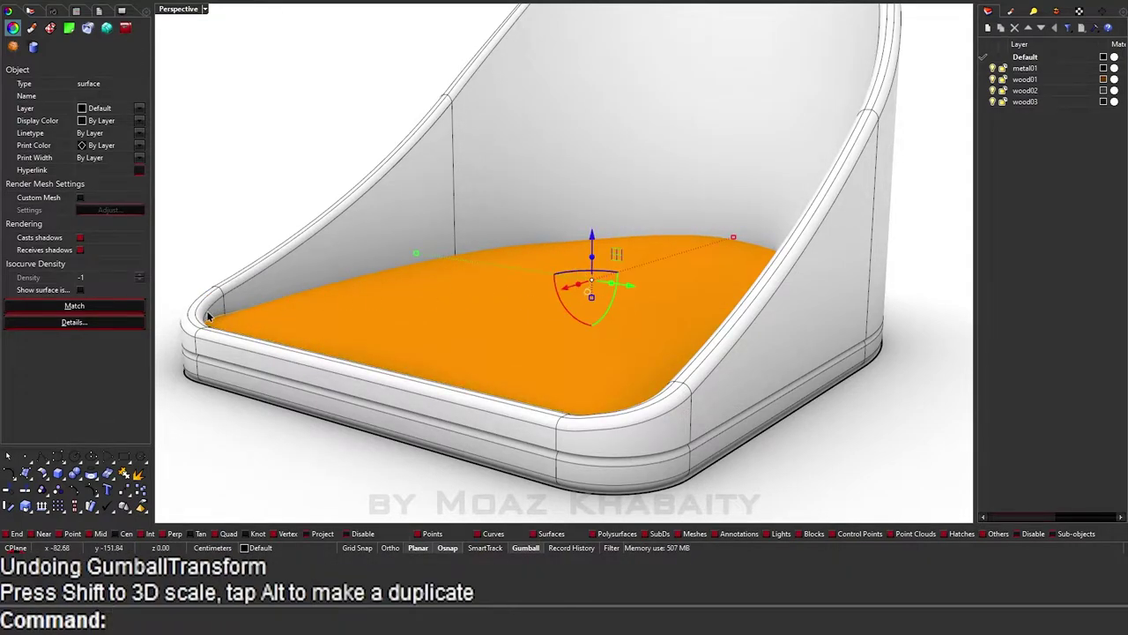
pyautogui.scroll(5, 208, 318)
pyautogui.moveTo(231, 327)
pyautogui.mouseDown(button='right')
pyautogui.moveTo(957, 317)
pyautogui.moveTo(168, 305)
pyautogui.moveTo(450, 285)
pyautogui.moveTo(603, 227)
pyautogui.mouseUp(button='right')
pyautogui.moveTo(650, 218); pyautogui.dragTo(645, 224)
pyautogui.moveTo(646, 223)
pyautogui.mouseDown(button='right')
pyautogui.moveTo(602, 328)
pyautogui.moveTo(607, 355)
pyautogui.moveTo(591, 352)
pyautogui.moveTo(687, 412)
pyautogui.moveTo(777, 323)
pyautogui.moveTo(524, 354)
pyautogui.mouseUp(button='right')
pyautogui.press('Escape')
pyautogui.scroll(-3, 777, 324)
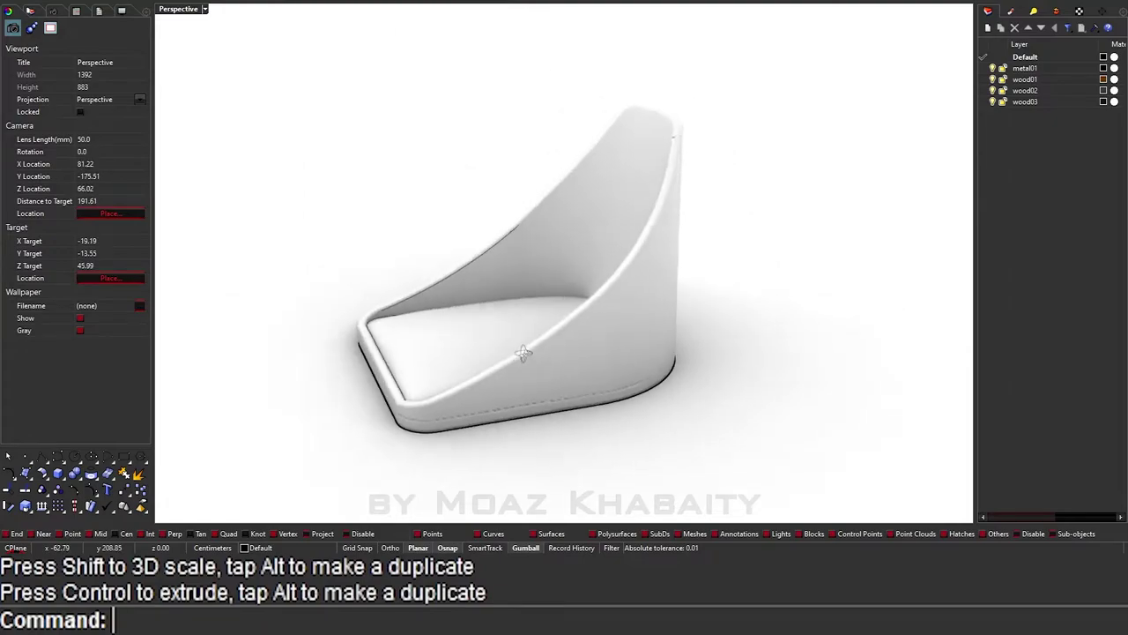
# Step: Orbit and zoom around the chair to inspect the fitted seat from several angles
pyautogui.click(425, 330)
pyautogui.press('Escape')
pyautogui.moveTo(424, 330)
pyautogui.mouseDown(button='right')
pyautogui.moveTo(516, 373)
pyautogui.moveTo(653, 317)
pyautogui.moveTo(685, 282)
pyautogui.moveTo(559, 244)
pyautogui.moveTo(479, 297)
pyautogui.moveTo(503, 352)
pyautogui.mouseUp(button='right')
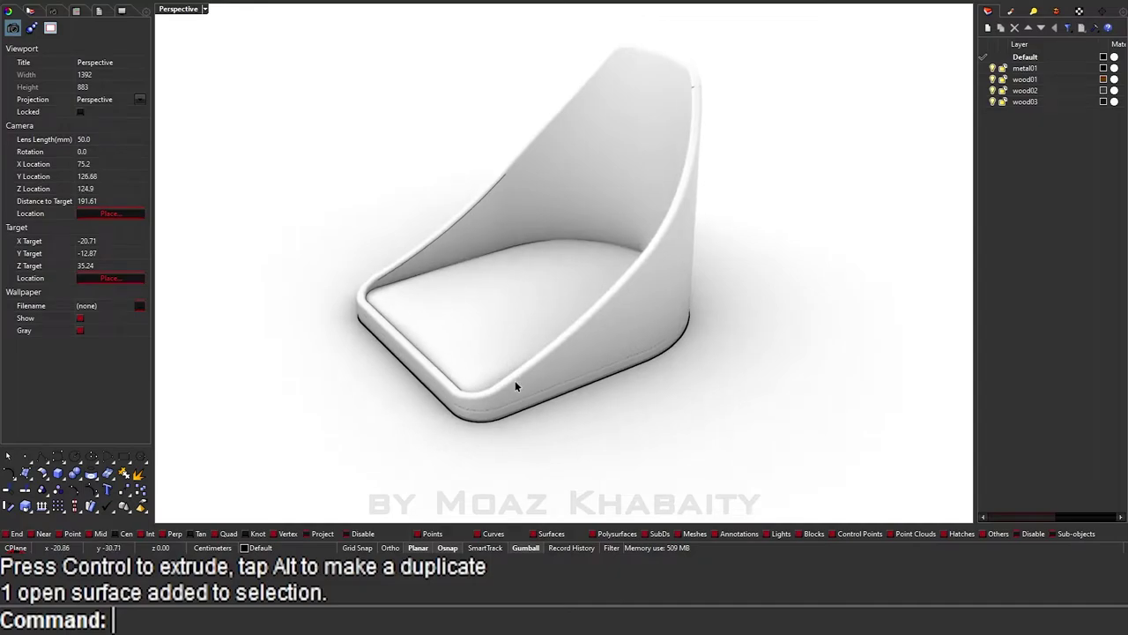
pyautogui.moveTo(518, 395)
pyautogui.mouseDown(button='right')
pyautogui.moveTo(546, 376)
pyautogui.moveTo(579, 382)
pyautogui.moveTo(521, 226)
pyautogui.mouseUp(button='right')
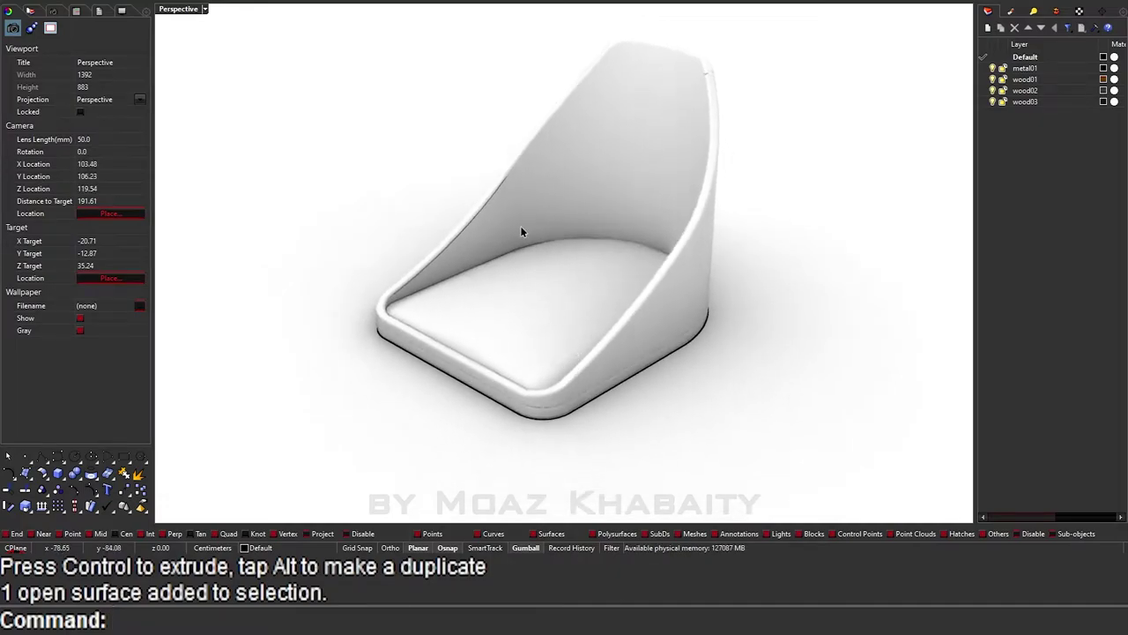
pyautogui.scroll(5, 484, 209)
pyautogui.scroll(-2, 493, 213)
pyautogui.scroll(-2, 499, 217)
pyautogui.scroll(-3, 502, 225)
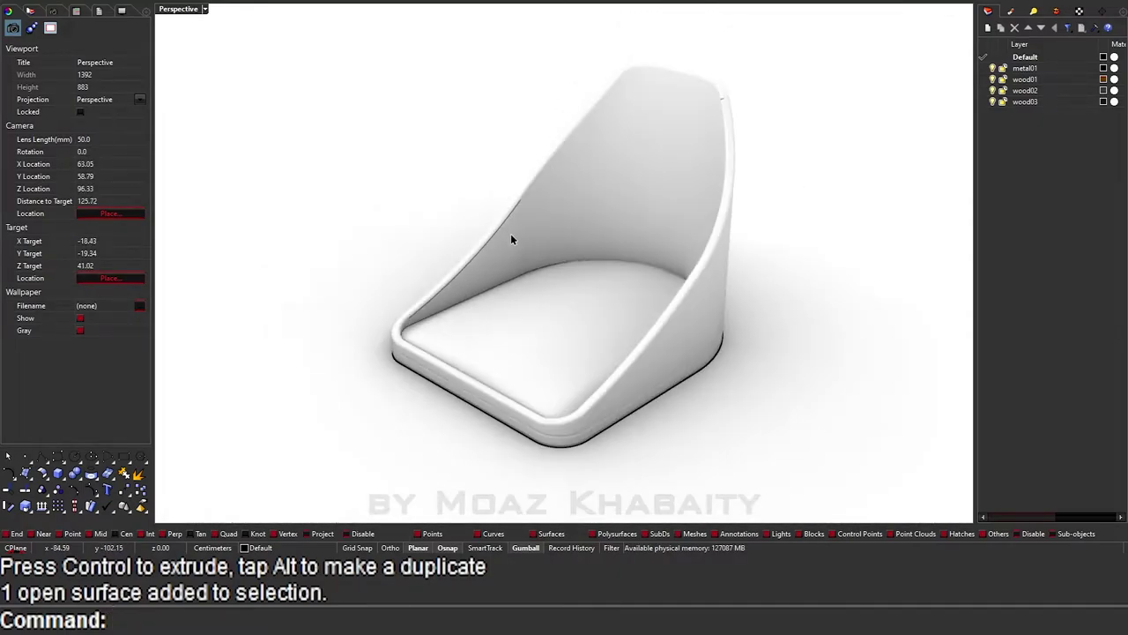
pyautogui.scroll(-2, 599, 232)
pyautogui.moveTo(689, 232); pyautogui.dragTo(577, 223, button='right')
pyautogui.scroll(3, 577, 225)
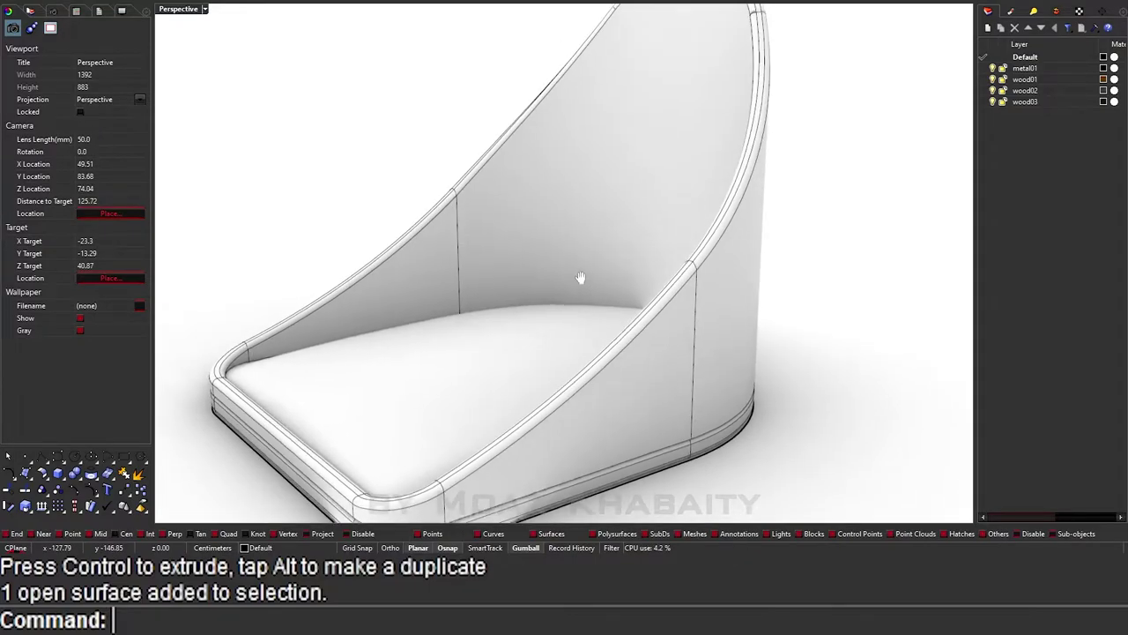
pyautogui.scroll(2, 583, 264)
pyautogui.scroll(-3, 585, 297)
pyautogui.scroll(-1, 584, 290)
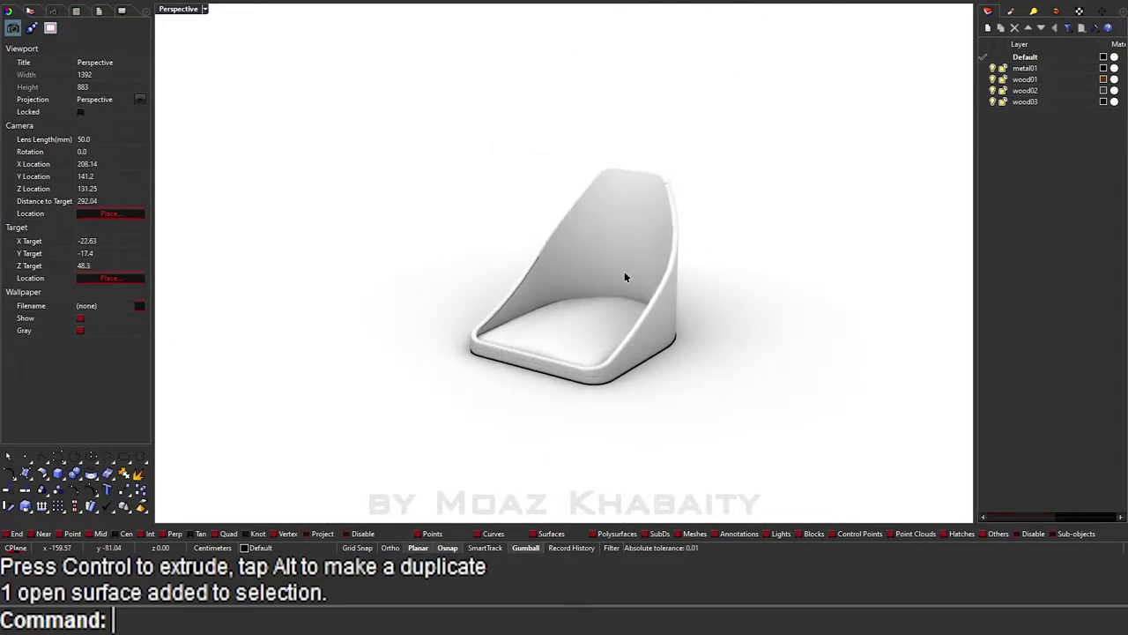
# Step: Switch the Perspective viewport to Shaded and save the model as Angela Dining Chair.3dm
pyautogui.hotkey('ctrl', 'alt', 's')
pyautogui.scroll(2, 623, 277)
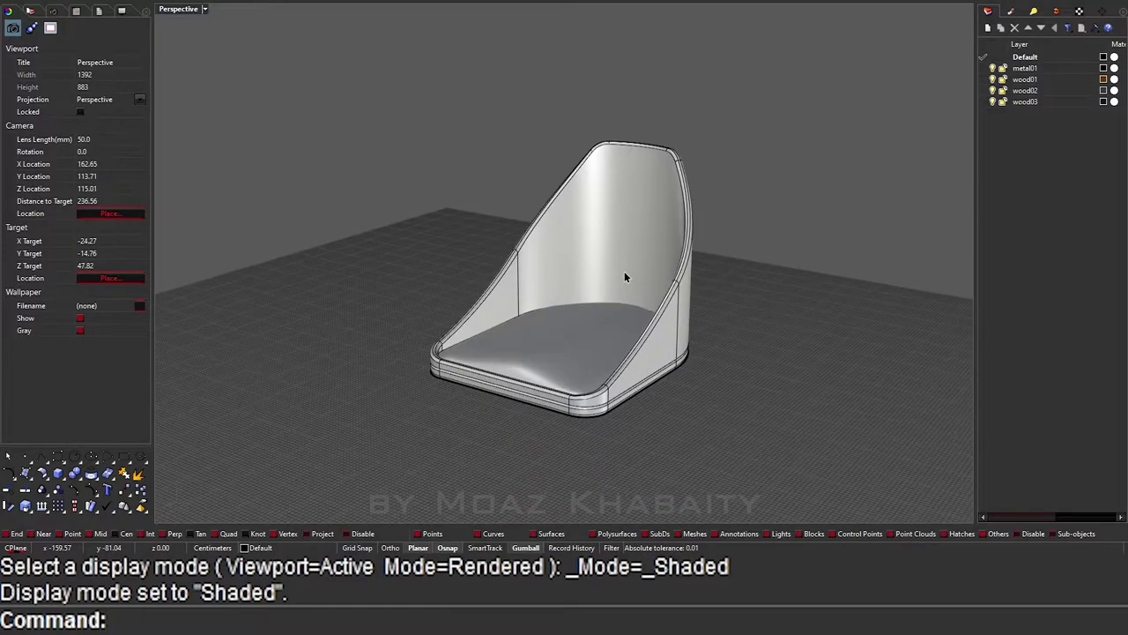
pyautogui.moveTo(624, 277); pyautogui.dragTo(599, 287, button='right')
pyautogui.hotkey('ctrl', 's')
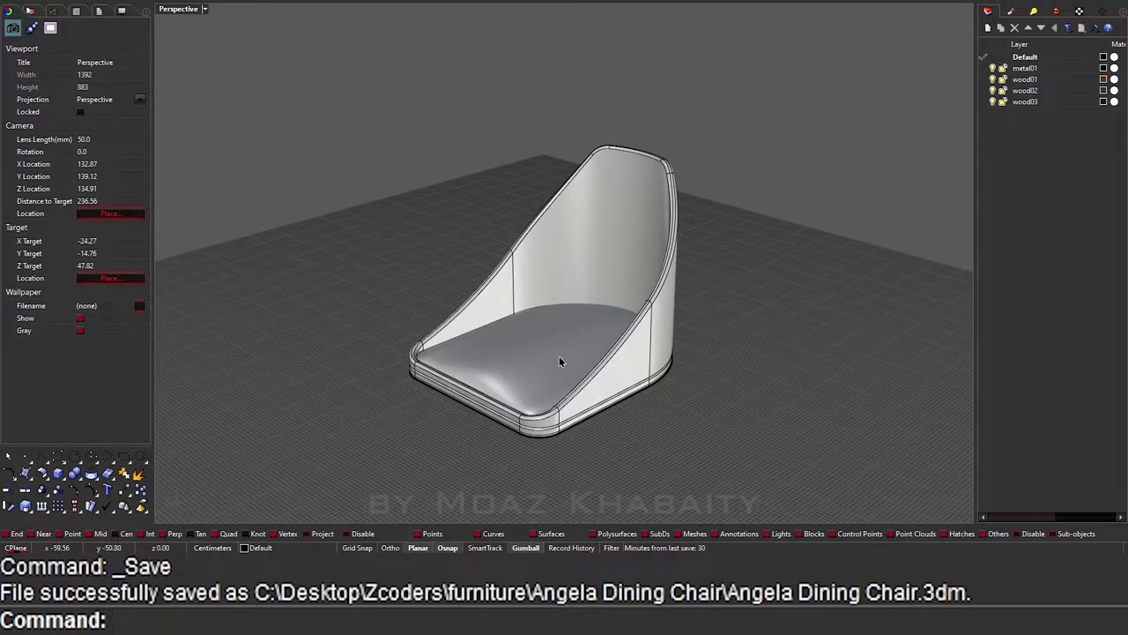
pyautogui.scroll(2, 577, 324)
pyautogui.scroll(1, 551, 310)
# Step: Join the seat's bottom and upper edge curves into one closed curve around the rim
pyautogui.click(551, 313)
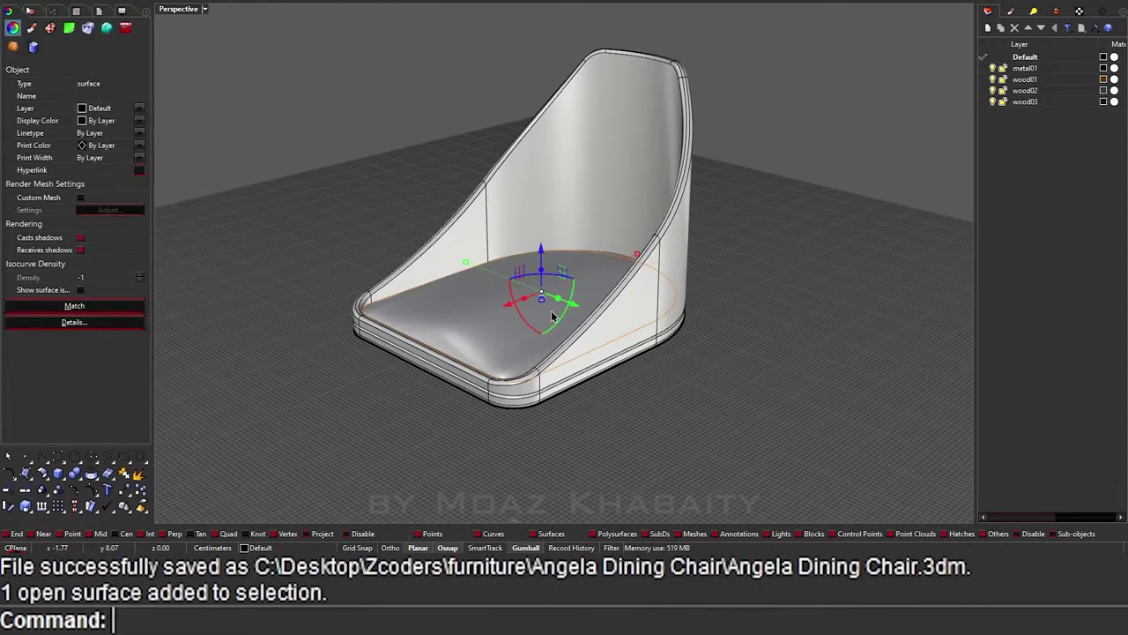
pyautogui.moveTo(551, 311)
pyautogui.mouseDown(button='right')
pyautogui.moveTo(602, 266)
pyautogui.moveTo(586, 418)
pyautogui.mouseUp(button='right')
pyautogui.scroll(5, 587, 418)
pyautogui.click(581, 425)
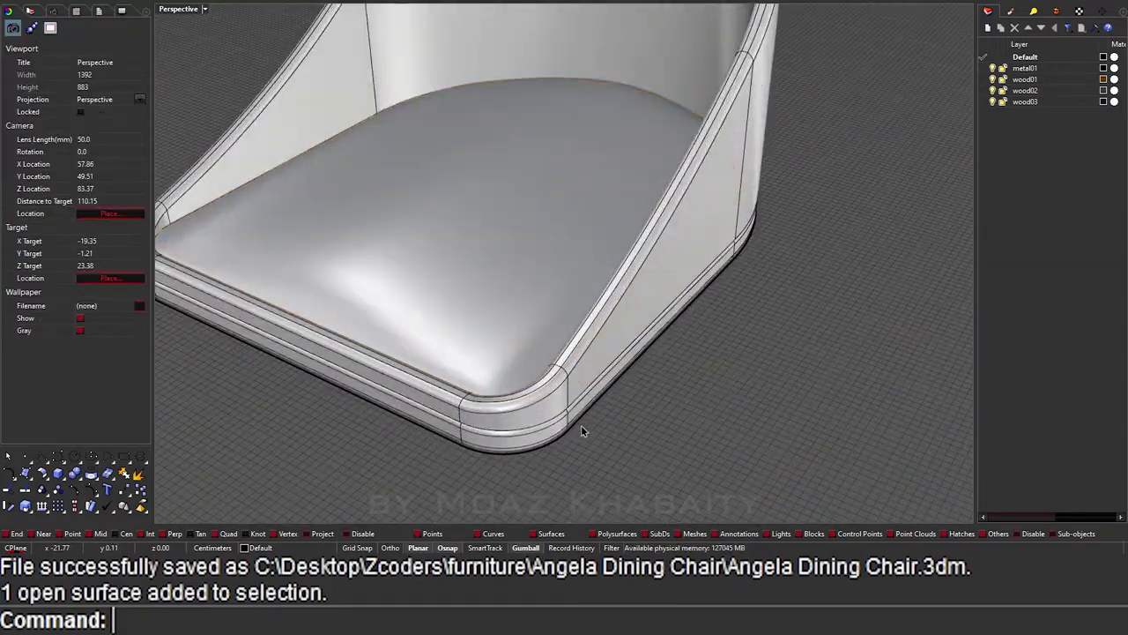
pyautogui.keyDown('shift'); pyautogui.click(746, 255); pyautogui.keyUp('shift')
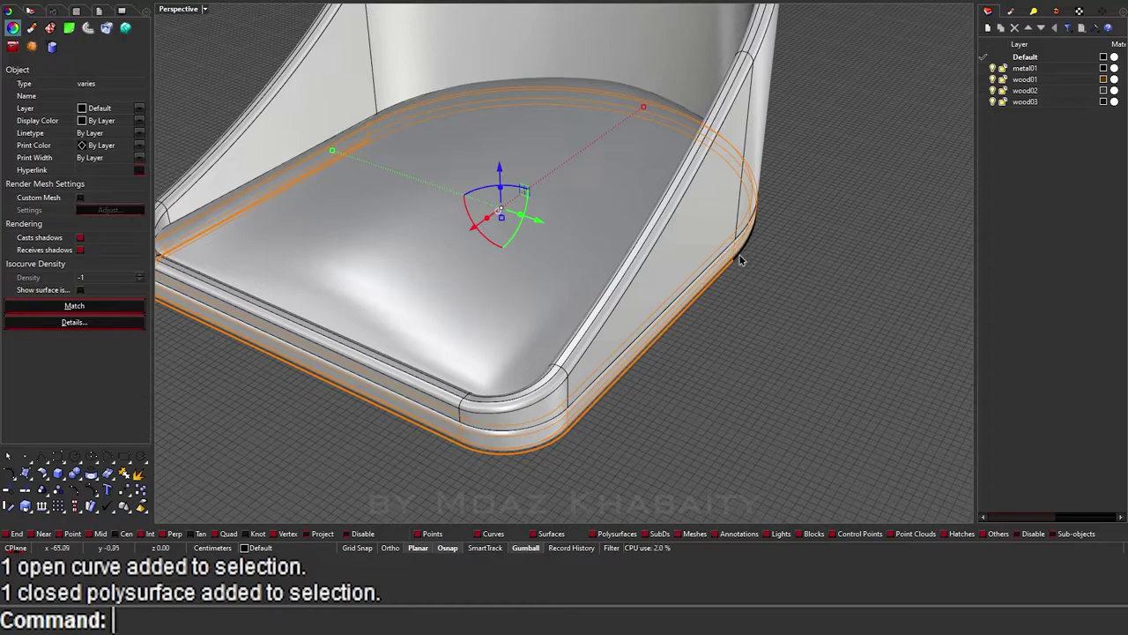
pyautogui.keyDown('shift'); pyautogui.click(740, 273); pyautogui.keyUp('shift')
pyautogui.keyDown('ctrl'); pyautogui.click(714, 271); pyautogui.keyUp('ctrl')
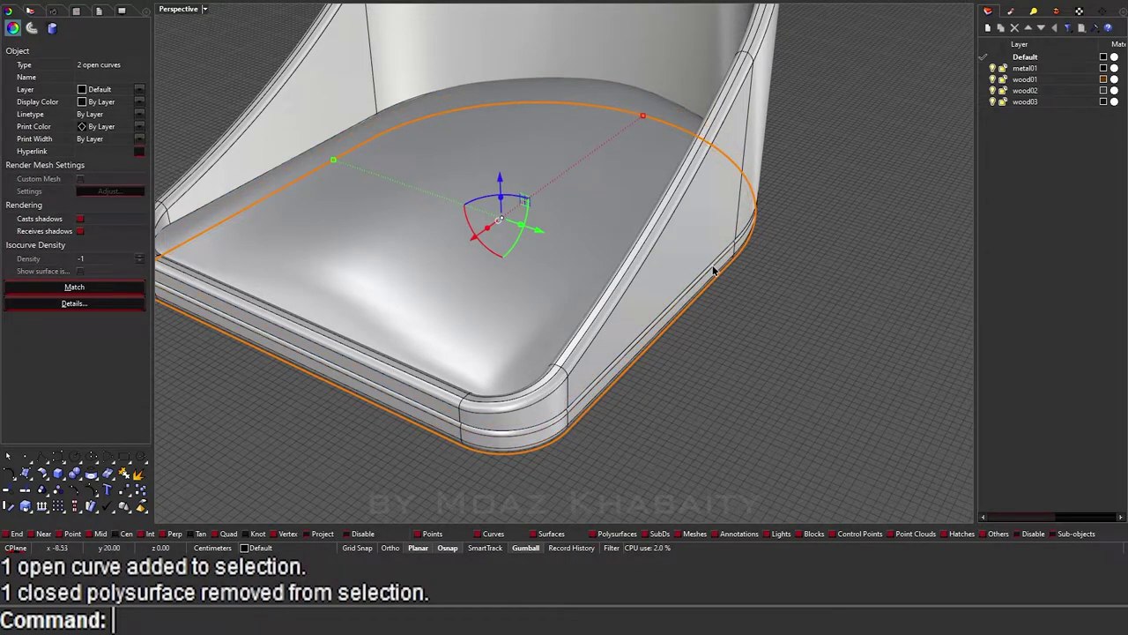
pyautogui.hotkey('ctrl', 'j')
pyautogui.scroll(-5, 711, 271)
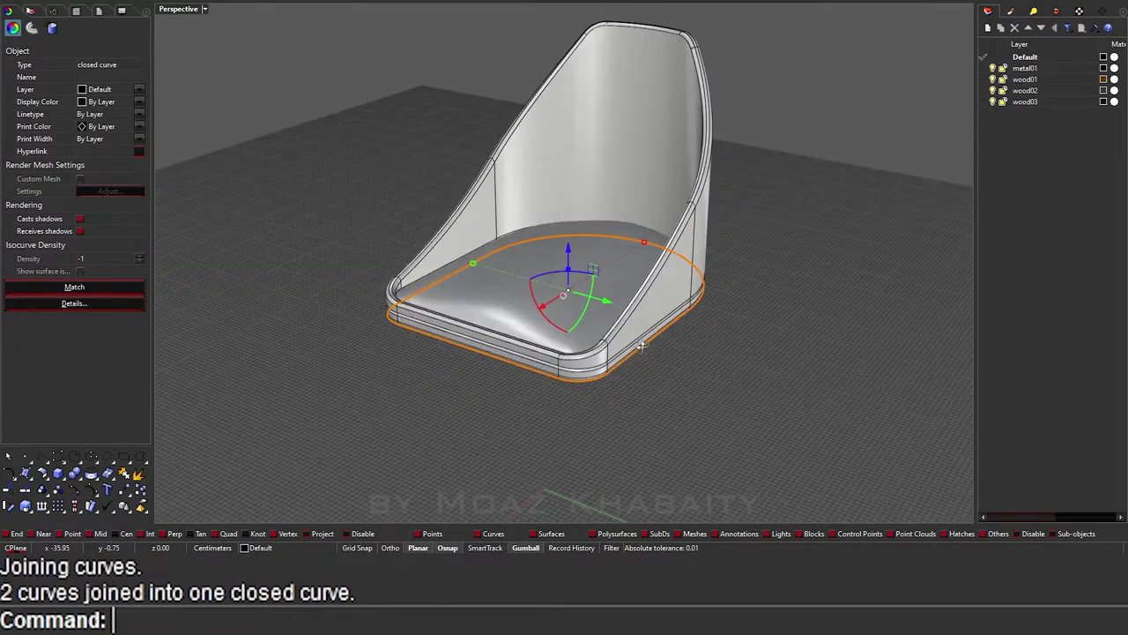
pyautogui.moveTo(710, 271); pyautogui.dragTo(644, 244, button='right')
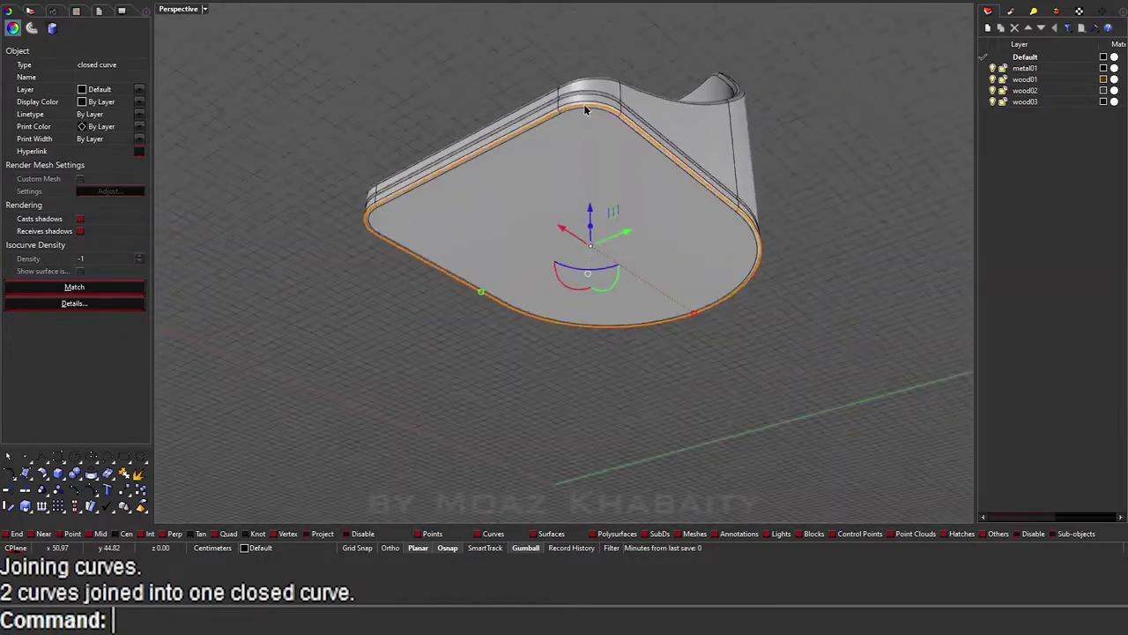
pyautogui.moveTo(571, 232); pyautogui.dragTo(565, 281, button='right')
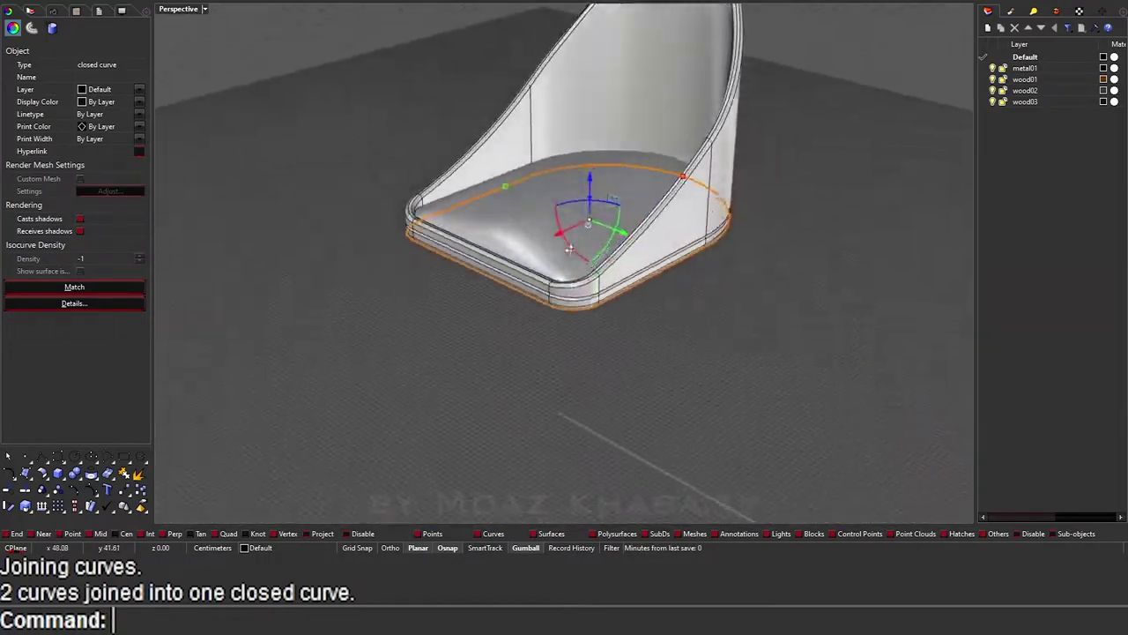
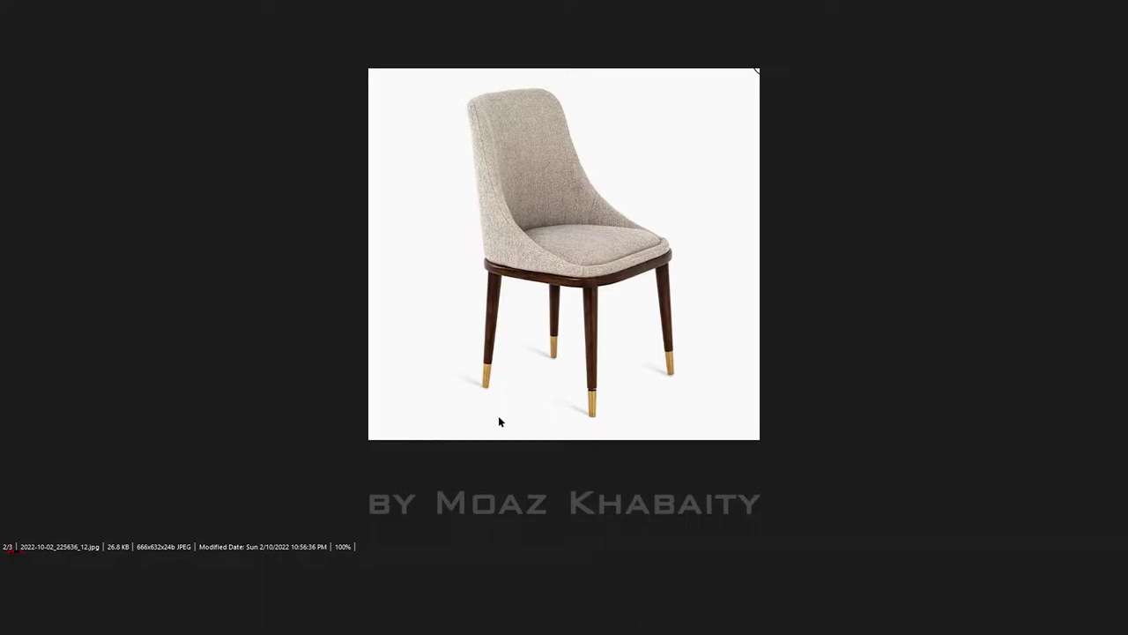
# Step: Delete the leftover curves floating above the chair
pyautogui.press('Escape')
pyautogui.scroll(-2, 508, 422)
pyautogui.scroll(-5, 508, 423)
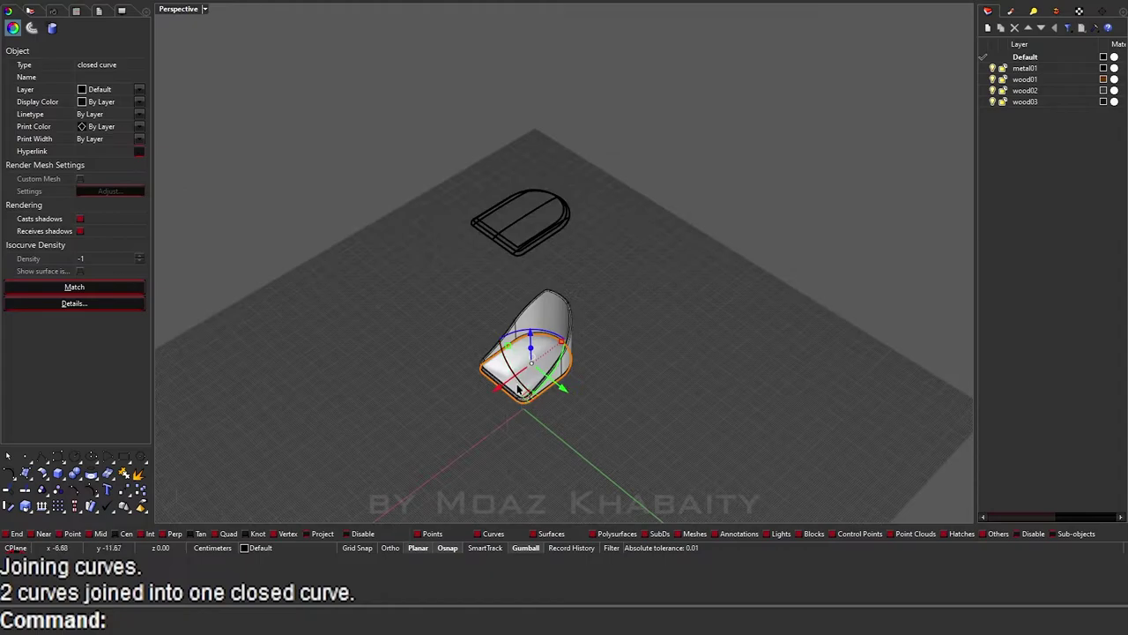
pyautogui.scroll(3, 512, 261)
pyautogui.moveTo(517, 212); pyautogui.dragTo(418, 53)
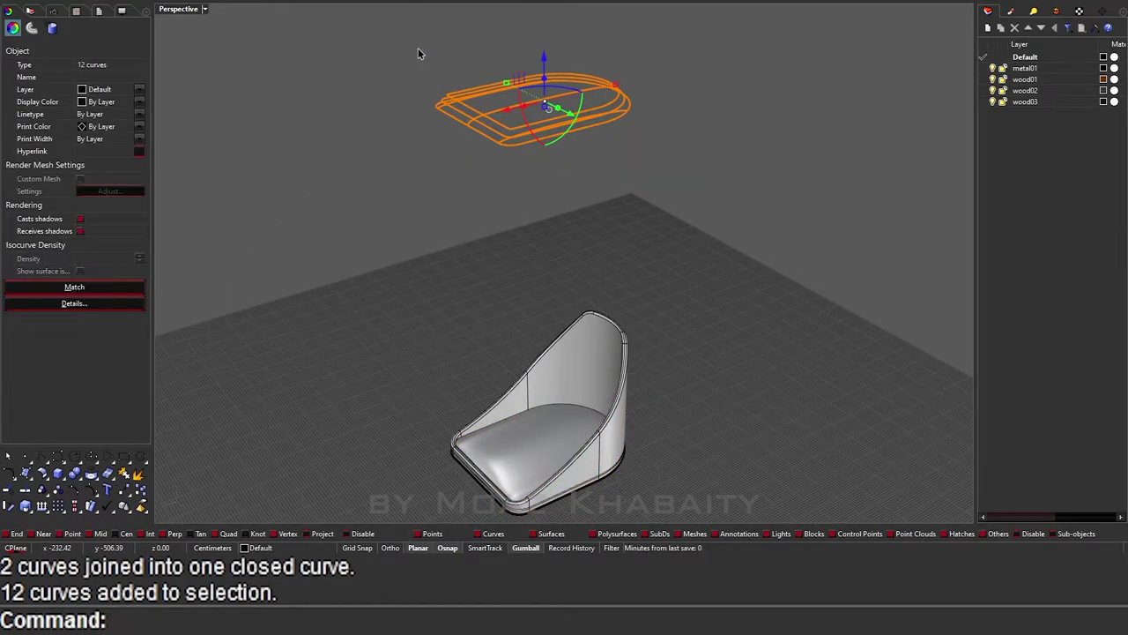
pyautogui.press('Delete')
# Step: Select and hide the chair shell, leaving only the rounded outline curve visible
pyautogui.scroll(-2, 507, 263)
pyautogui.scroll(5, 498, 220)
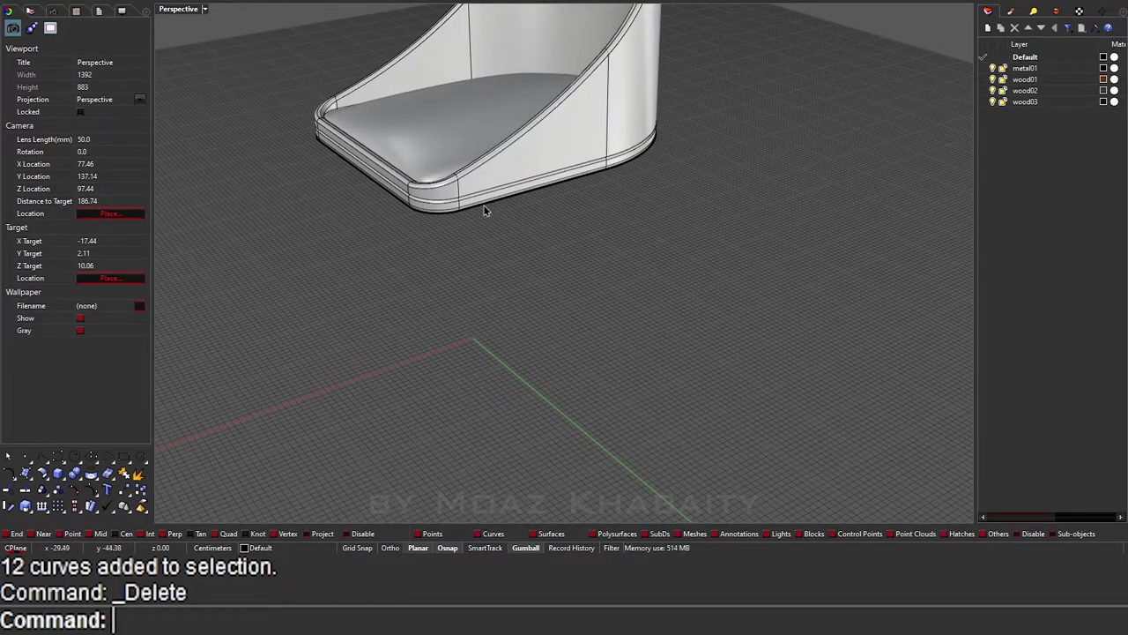
pyautogui.click(484, 209)
pyautogui.scroll(-2, 484, 210)
pyautogui.scroll(-2, 499, 304)
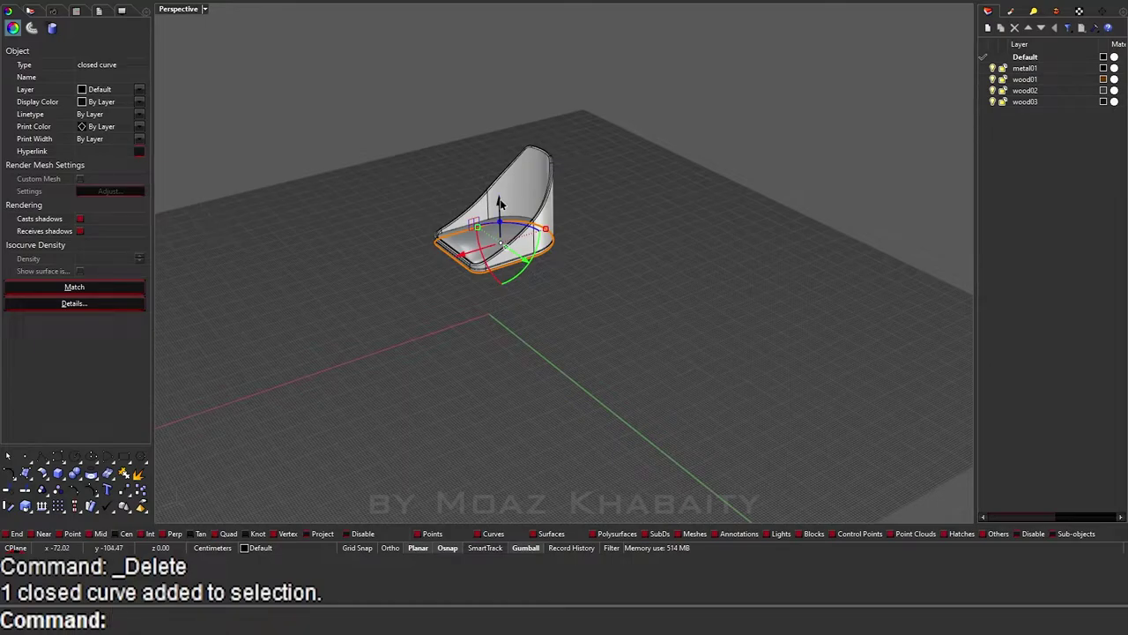
pyautogui.press('Escape')
pyautogui.moveTo(632, 346); pyautogui.dragTo(381, 118)
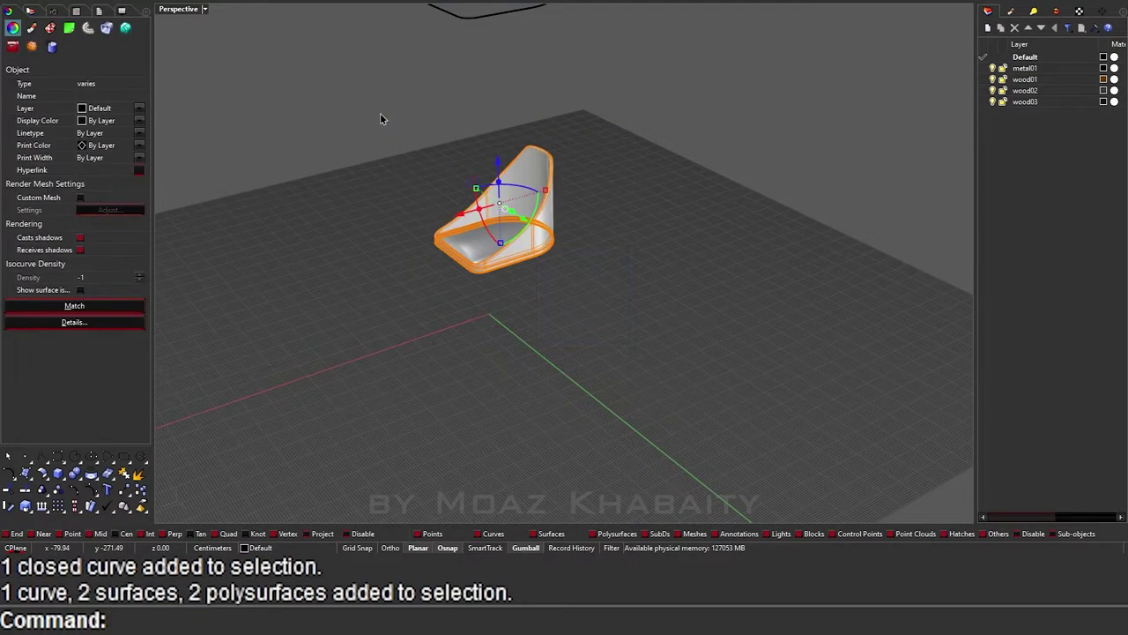
pyautogui.keyDown('shift'); pyautogui.moveTo(380, 119); pyautogui.dragTo(395, 214, button='right'); pyautogui.keyUp('shift')
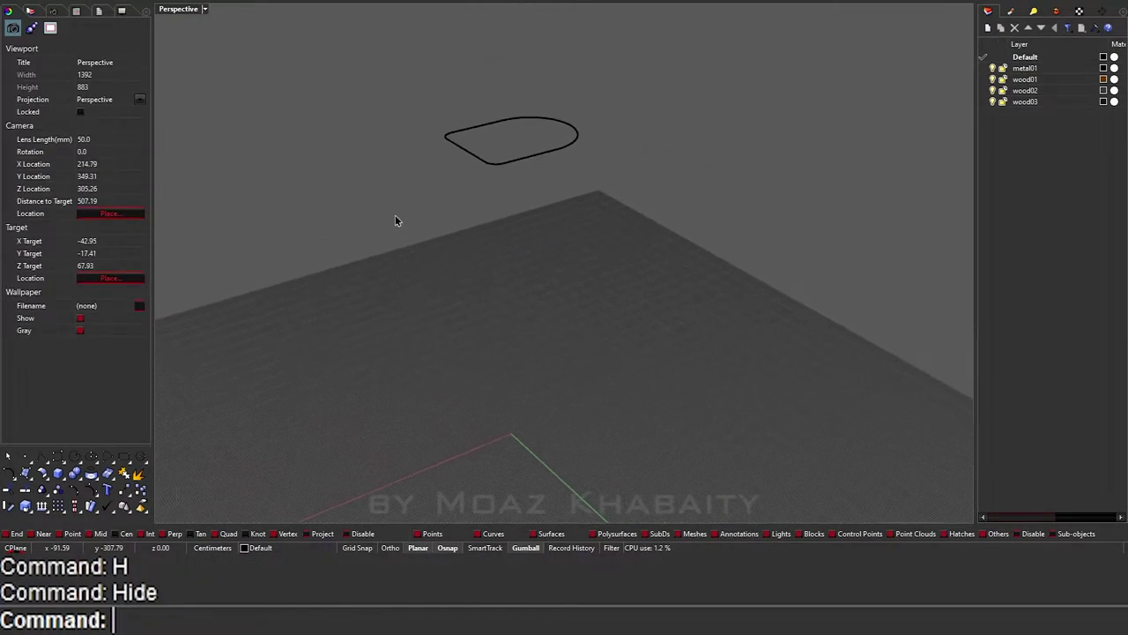
# Step: Flatten the outline curve onto the ground plane with SetPt, setting Z to 0
pyautogui.click(522, 162)
pyautogui.write('AAA')
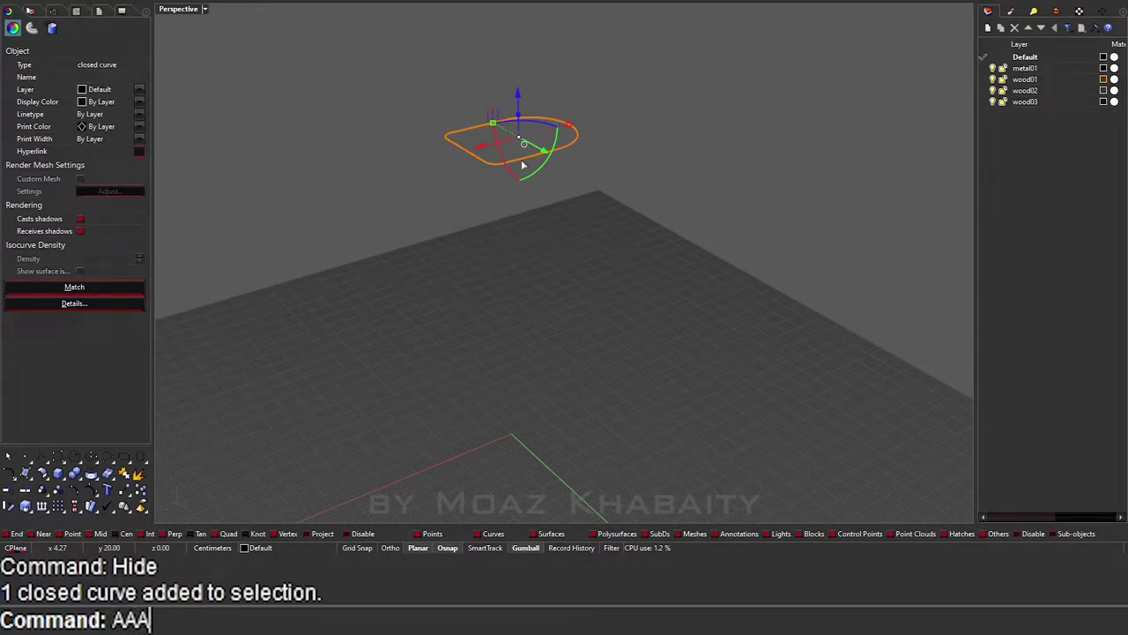
pyautogui.press('Return')
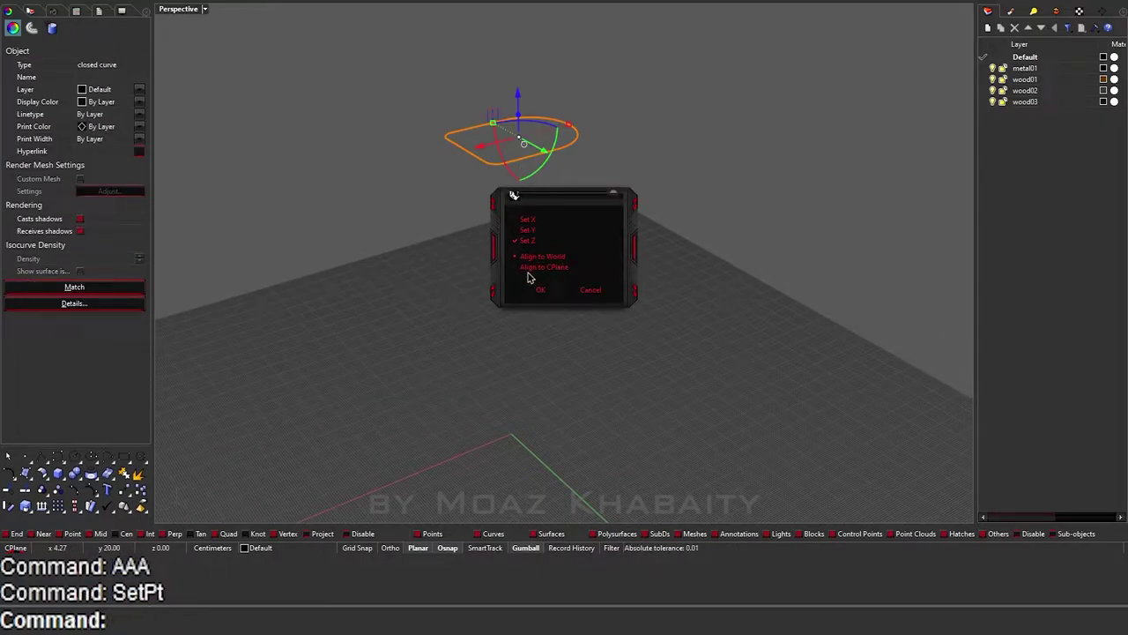
pyautogui.click(540, 290)
pyautogui.click(548, 340)
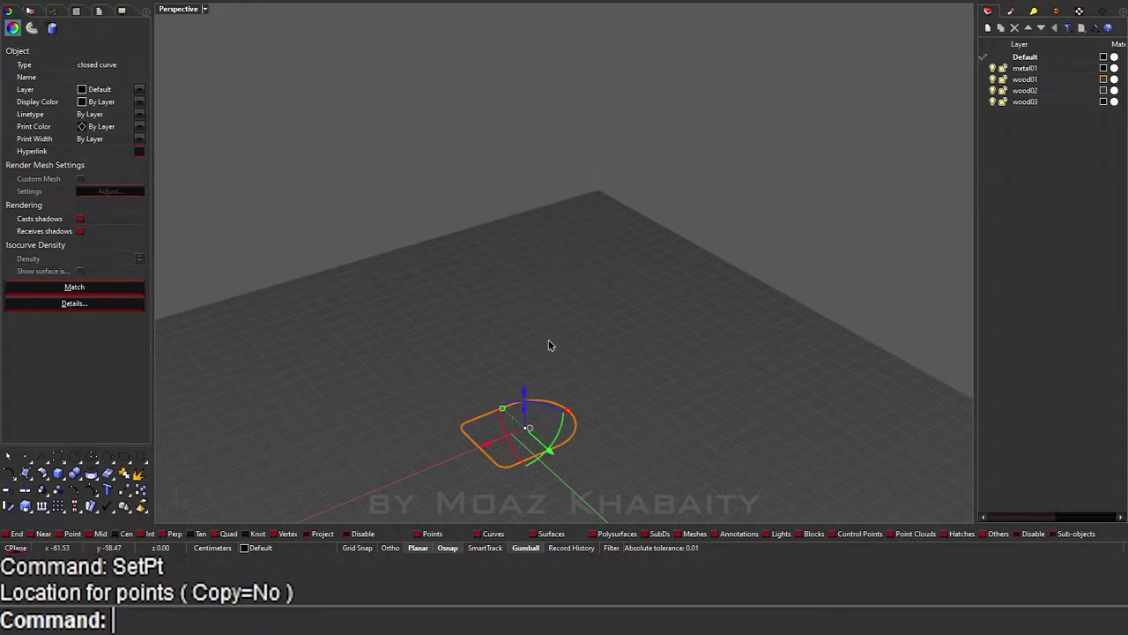
# Step: Maximize the Top viewport and switch it to Shaded display
pyautogui.doubleClick(179, 10)
pyautogui.doubleClick(176, 10)
pyautogui.write('D')
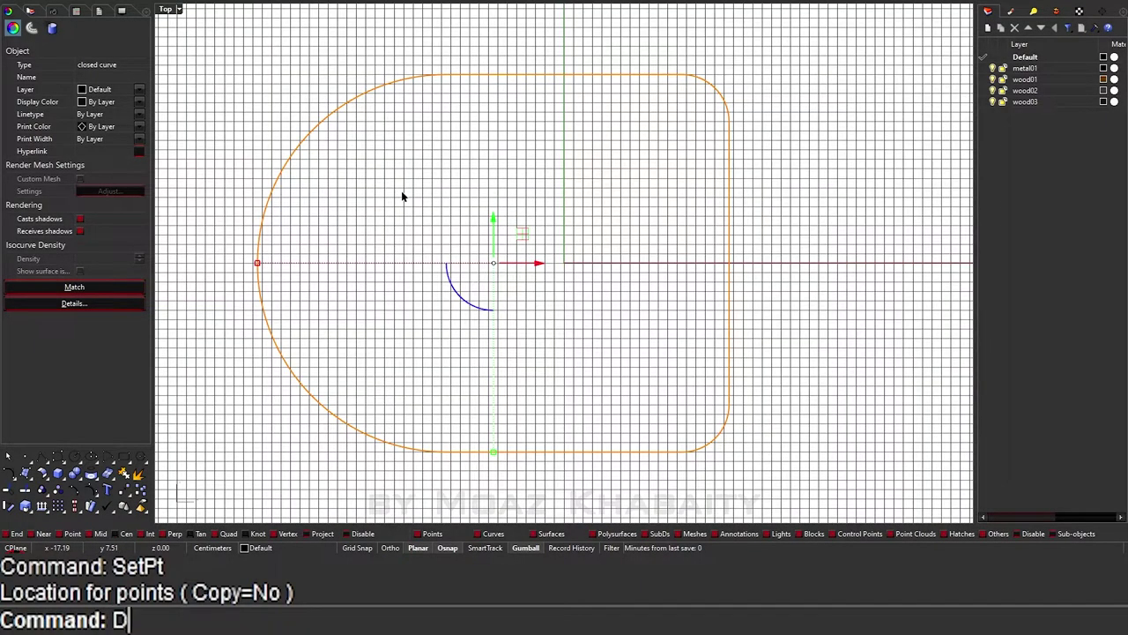
pyautogui.press('Return')
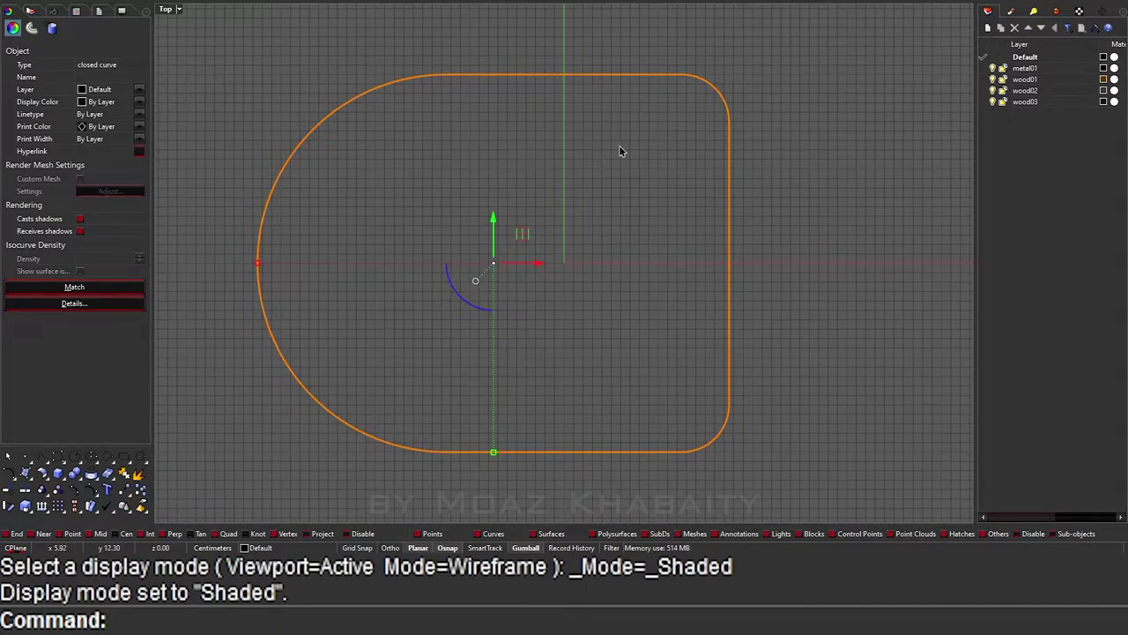
pyautogui.press('Escape')
# Step: Draw a vertical line between the curve's right-hand ends, then undo it
pyautogui.write('L')
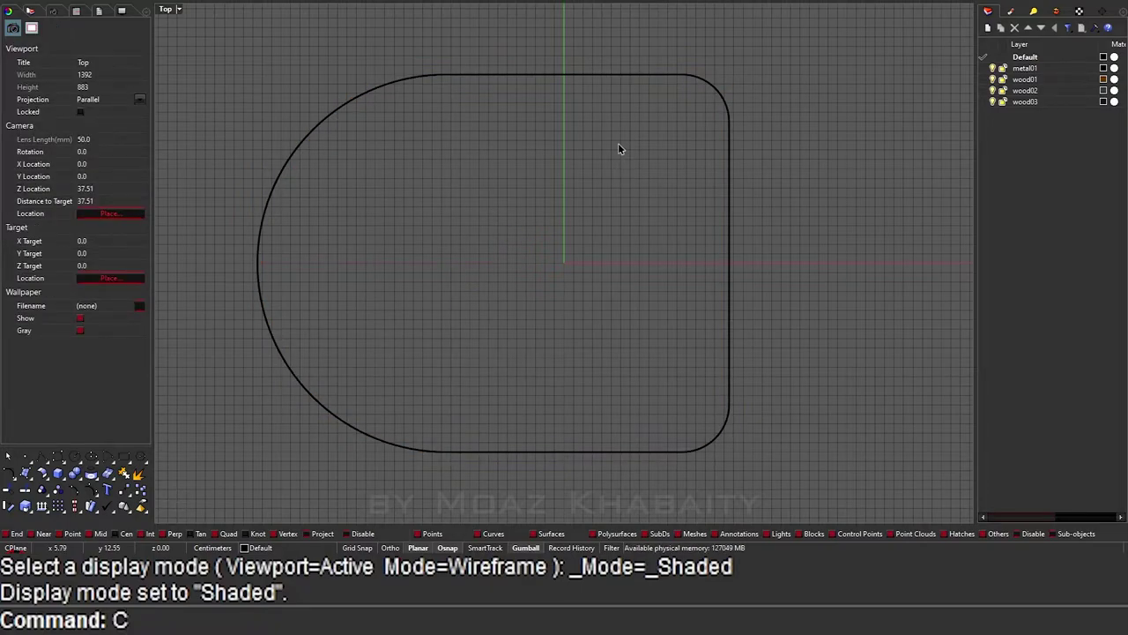
pyautogui.press('Return')
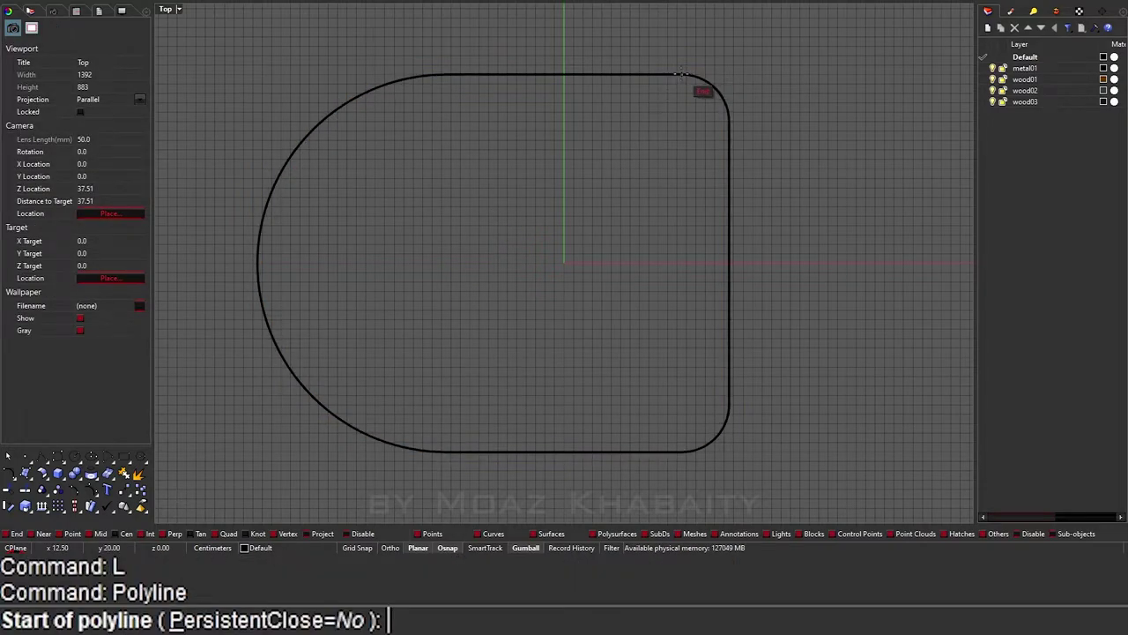
pyautogui.click(680, 74)
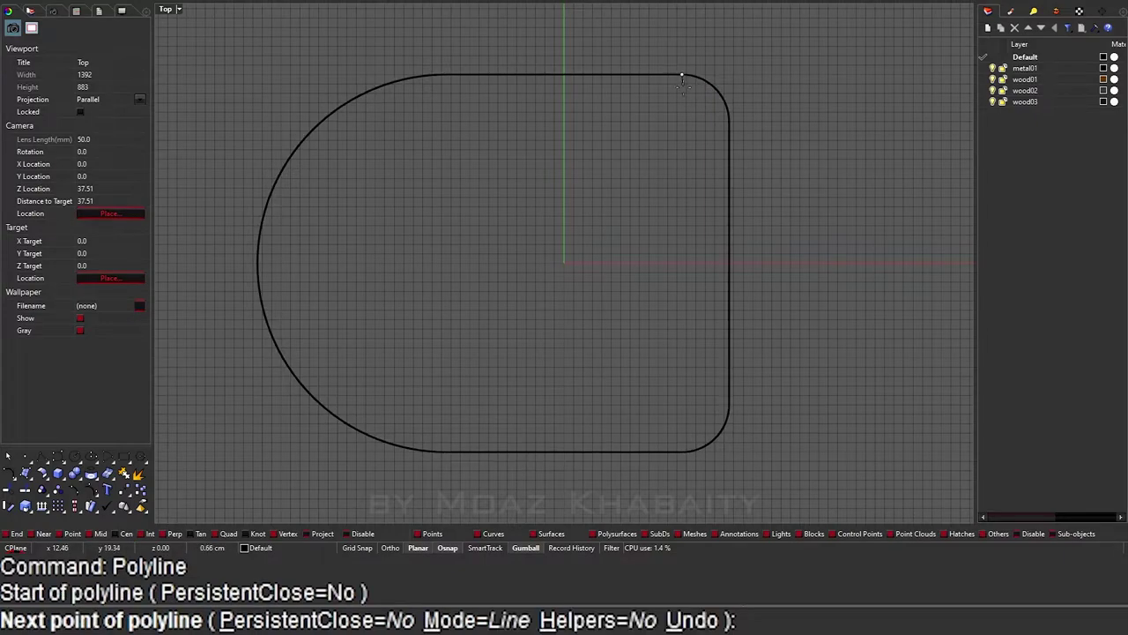
pyautogui.click(681, 451)
pyautogui.press('Return')
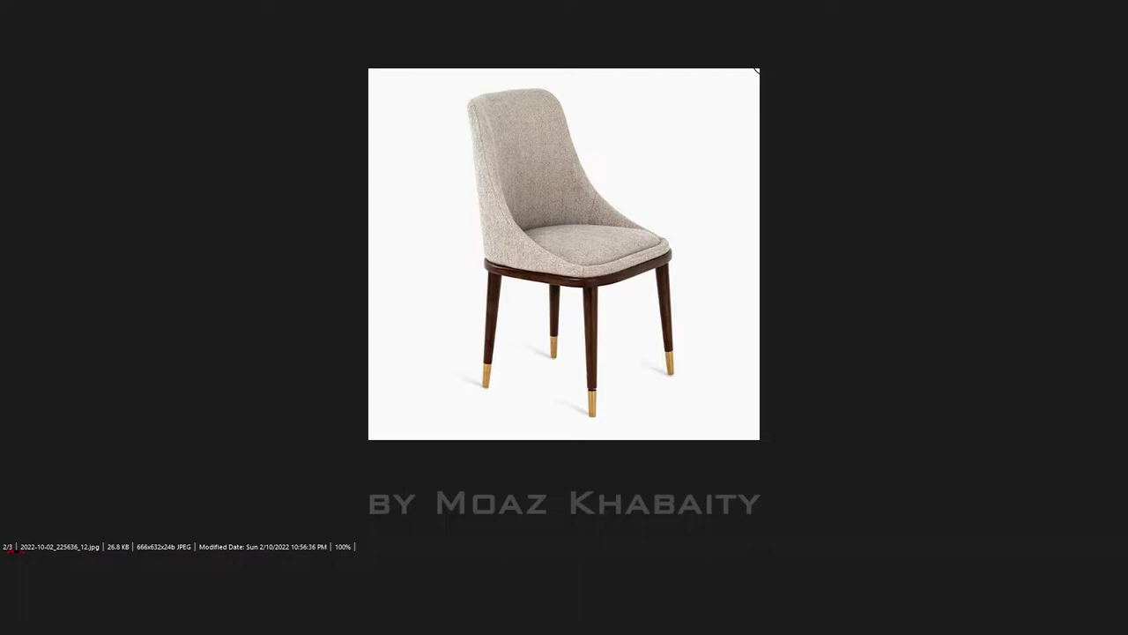
pyautogui.hotkey('ctrl', 'z')
pyautogui.write('L')
pyautogui.press('Return')
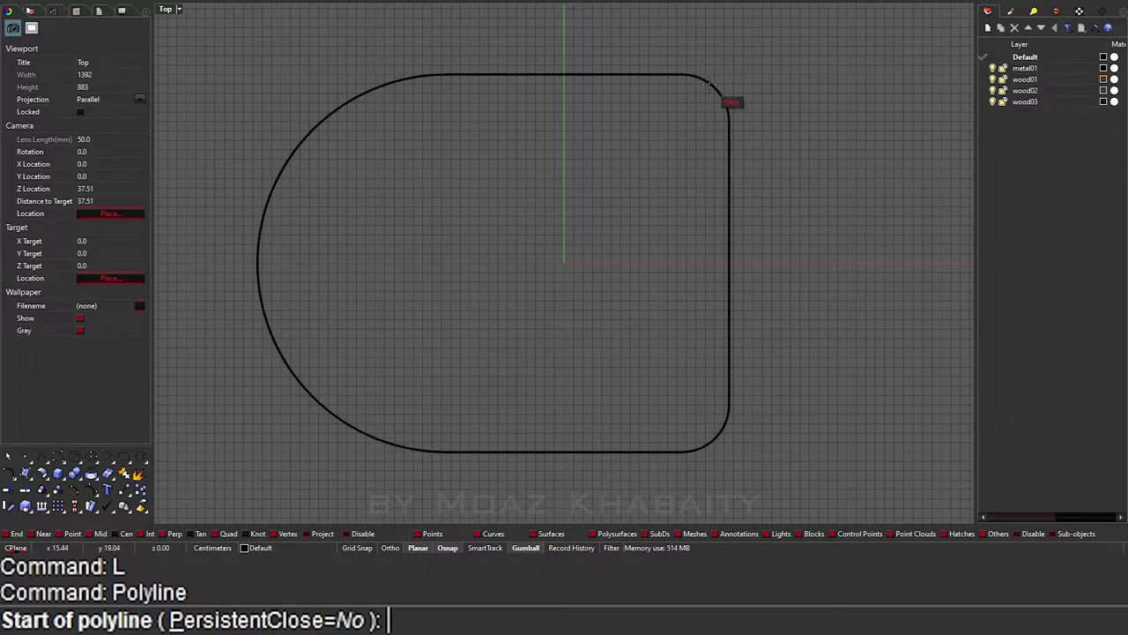
pyautogui.press('Escape')
# Step: Explode the rounded outline curve into separate segments
pyautogui.click(710, 88)
pyautogui.write('Explode')
pyautogui.press('Return')
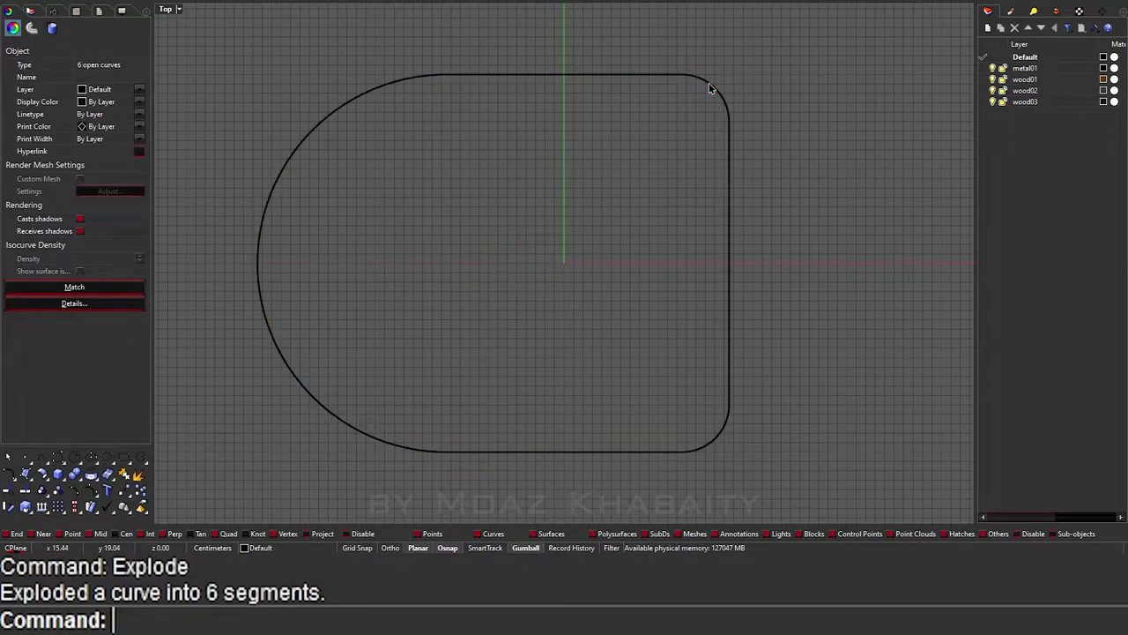
pyautogui.press('Escape')
# Step: Extend the top-right corner arc smoothly inward to the top line boundary
pyautogui.write('EX')
pyautogui.press('Return')
pyautogui.click(684, 78)
pyautogui.press('Return')
pyautogui.click(719, 94)
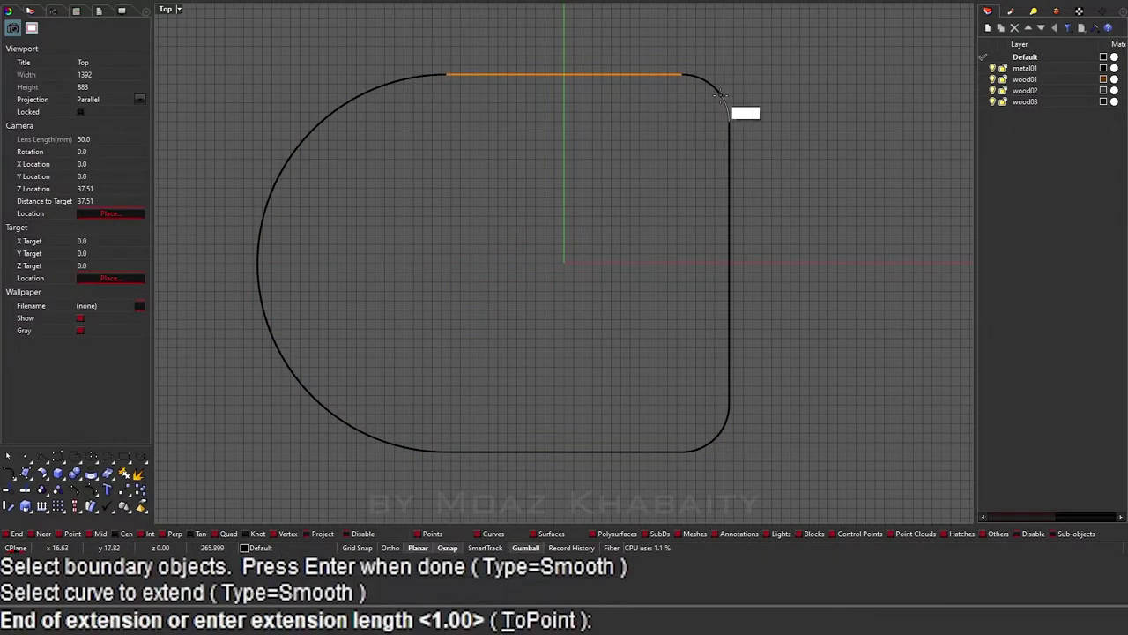
pyautogui.click(676, 164)
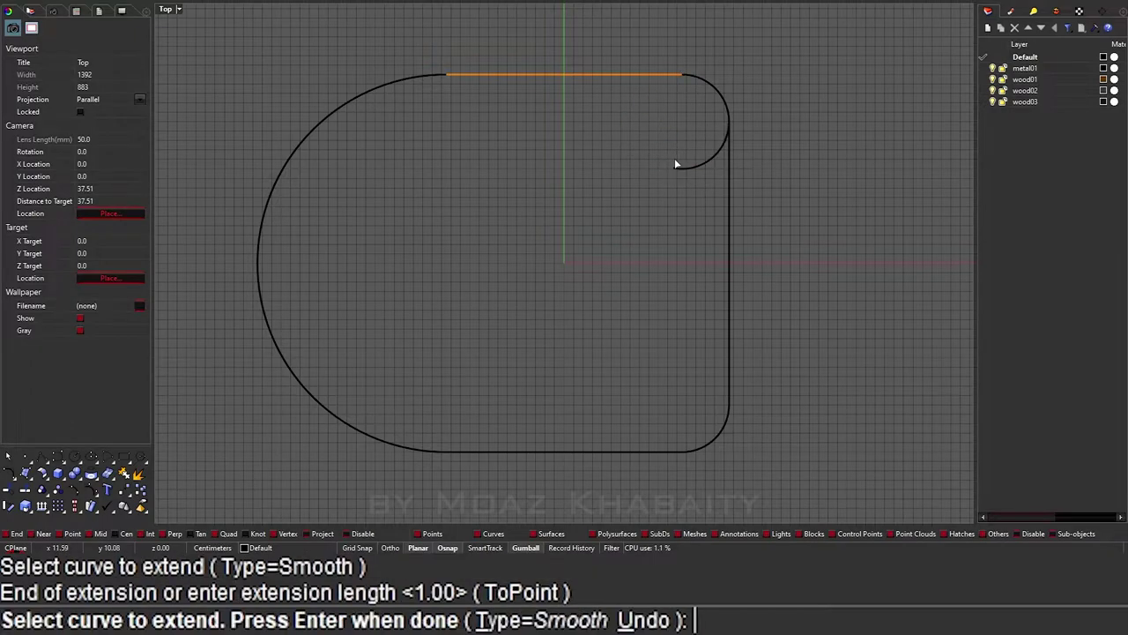
pyautogui.click(674, 164)
pyautogui.click(657, 164)
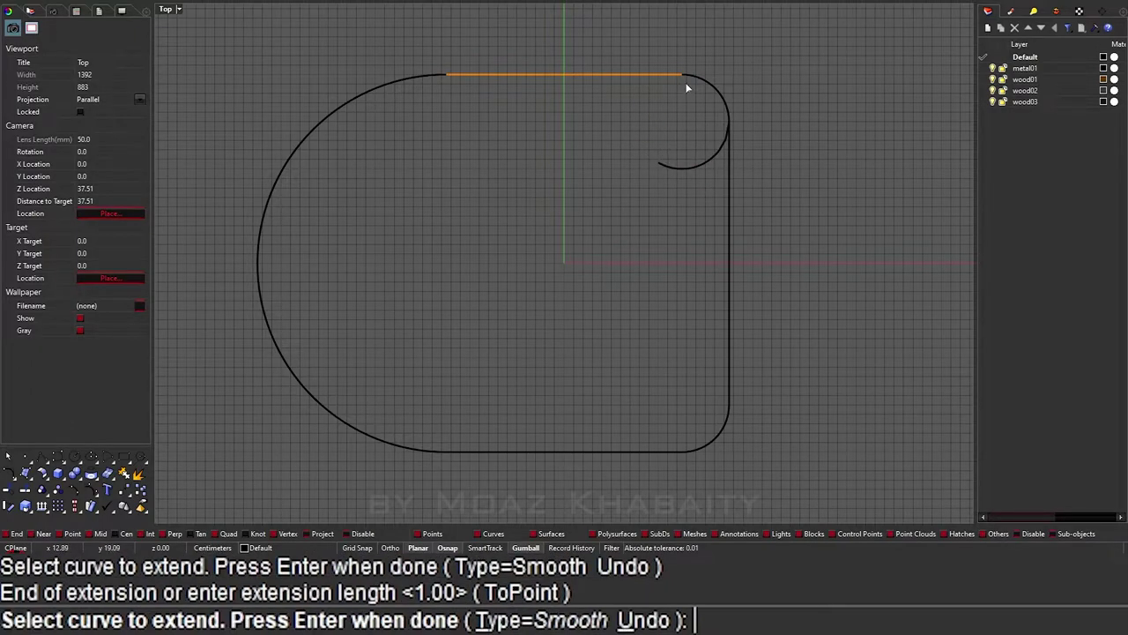
pyautogui.click(687, 88)
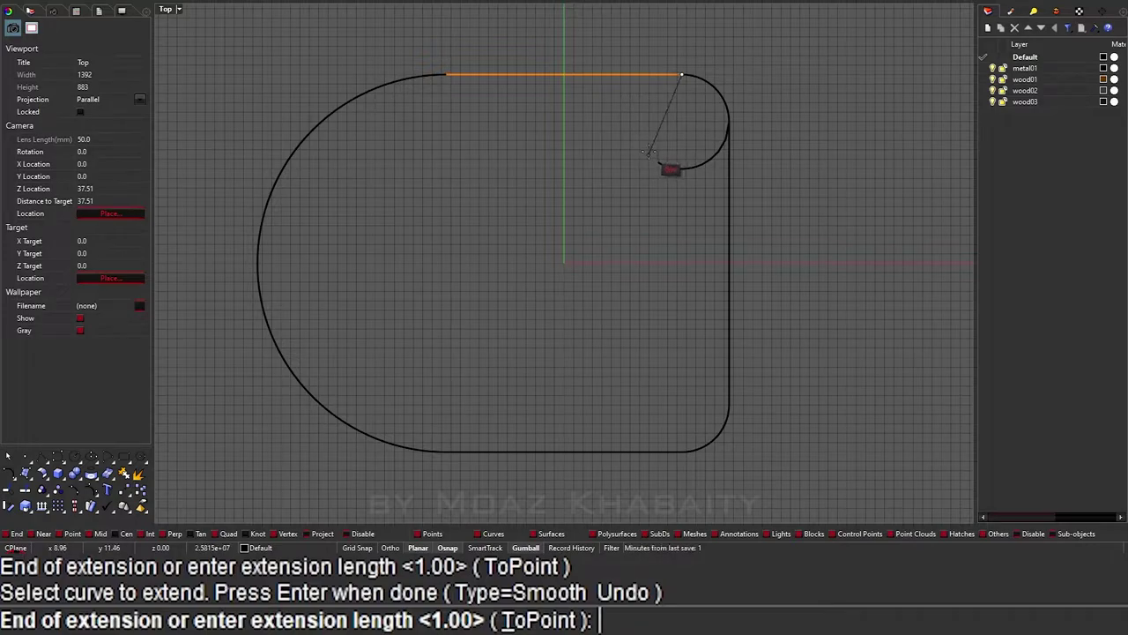
pyautogui.click(648, 152)
pyautogui.hotkey('ctrl', 'z')
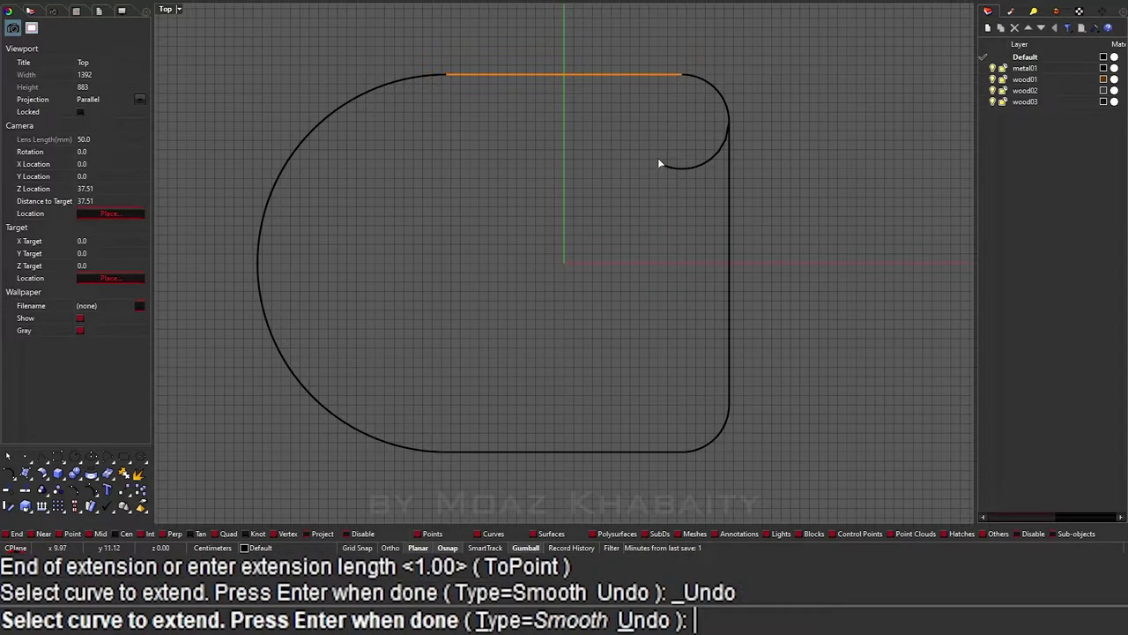
# Step: Curl the bottom-right corner arc inward into a hook with a smooth extension
pyautogui.click(727, 407)
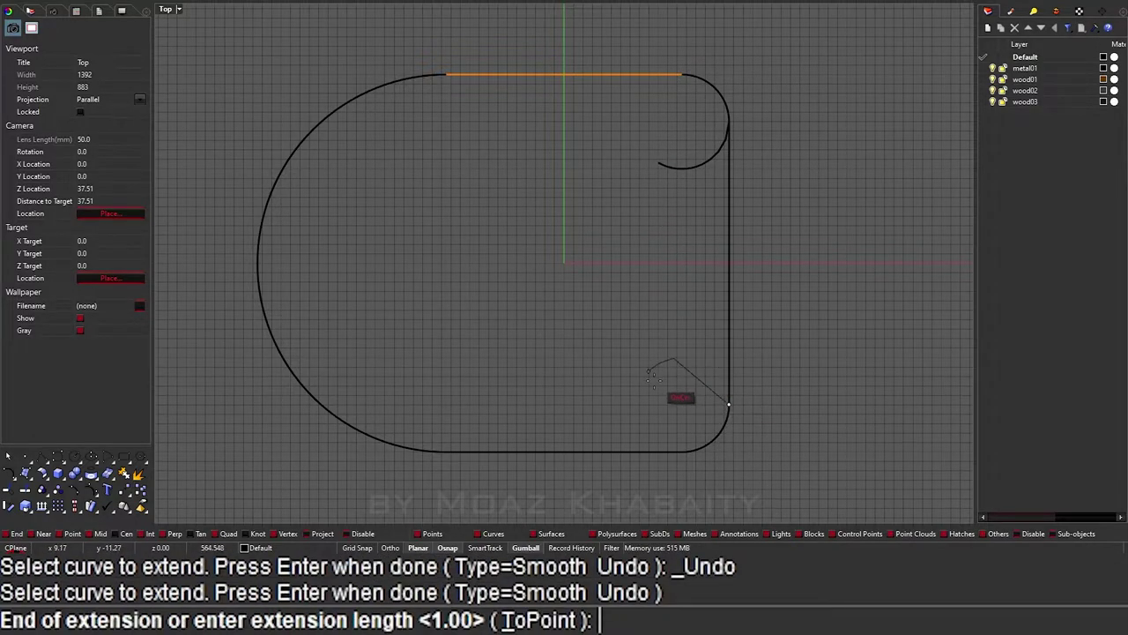
pyautogui.click(671, 372)
pyautogui.hotkey('ctrl', 'z')
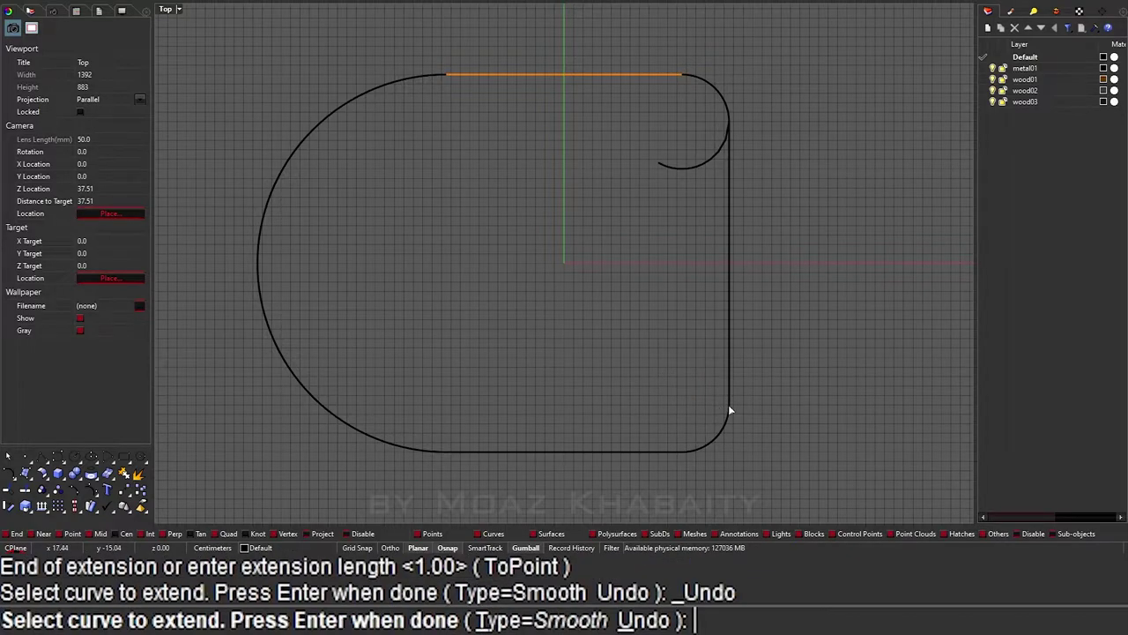
pyautogui.click(728, 404)
pyautogui.press('Return')
pyautogui.click(672, 359)
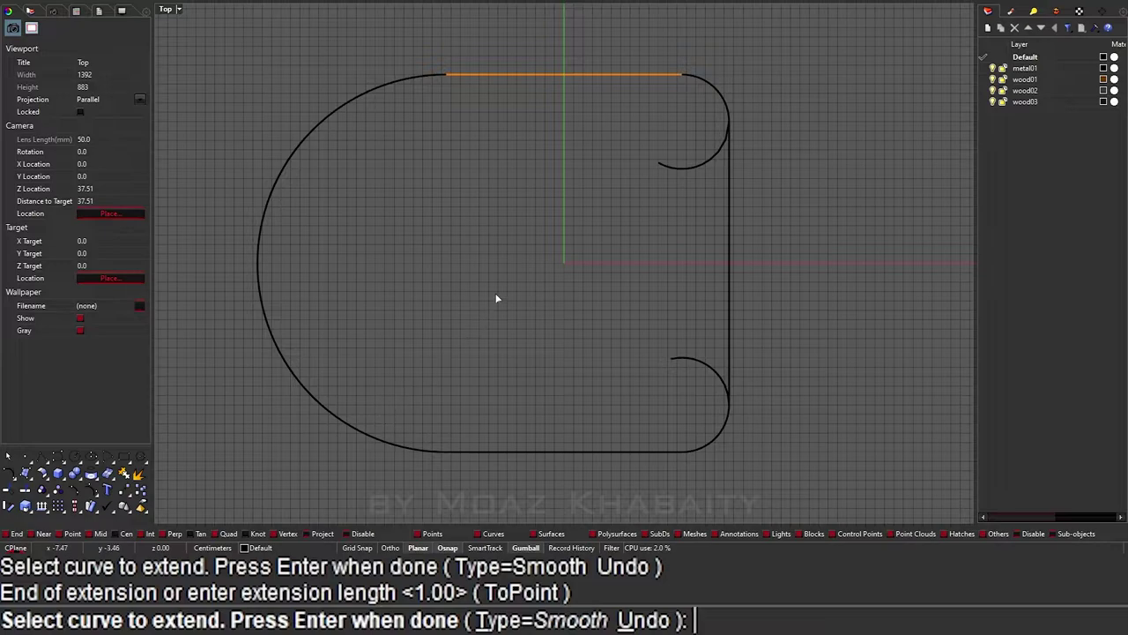
pyautogui.press('Return')
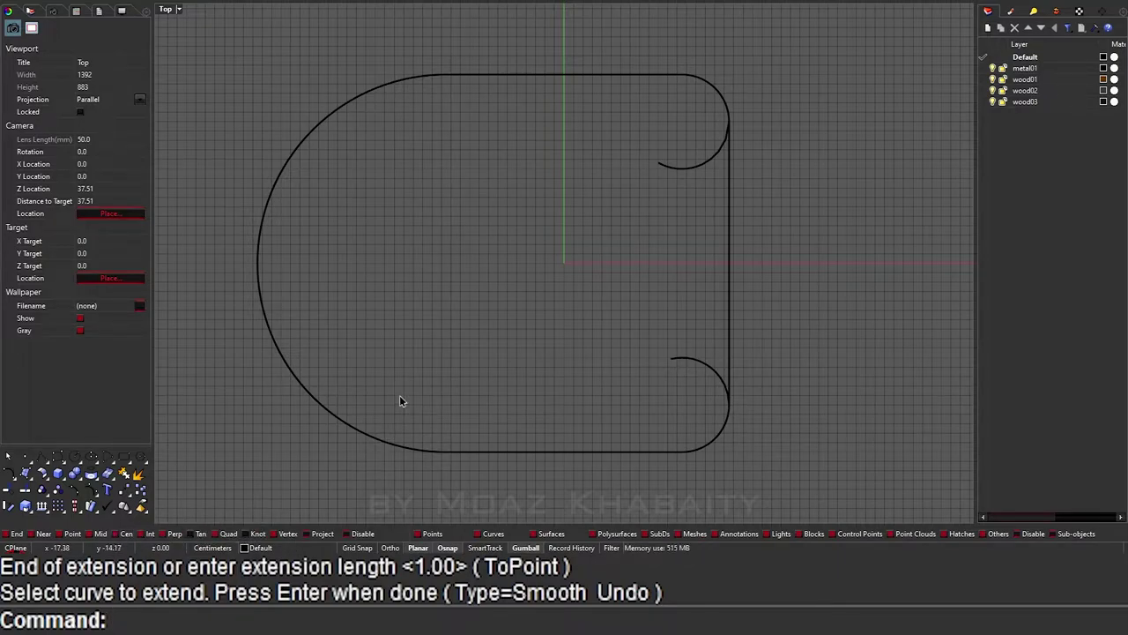
pyautogui.write('l')
pyautogui.press('Return')
# Step: Draw a V-shaped polyline from the lower hook end to the upper arc end
pyautogui.click(724, 381)
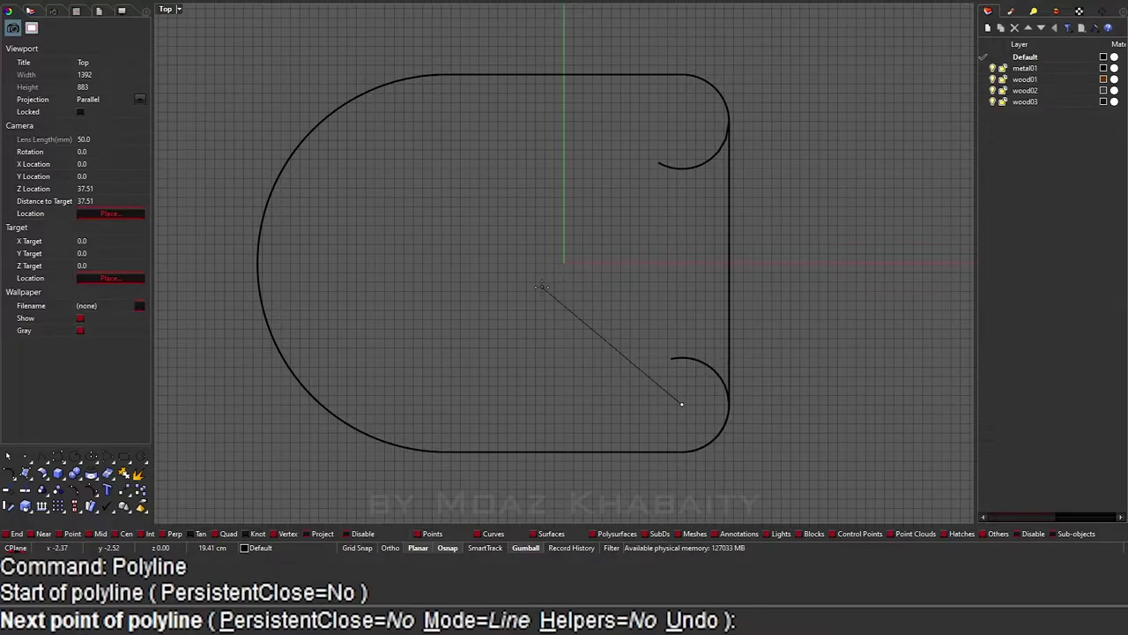
pyautogui.write('0')
pyautogui.press('Return')
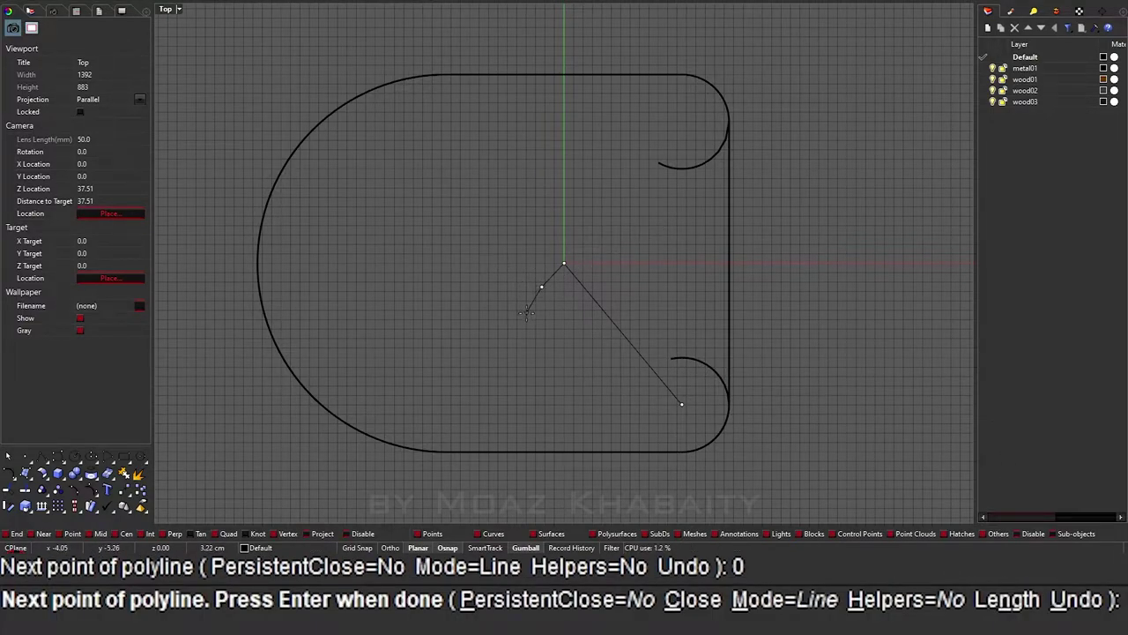
pyautogui.hotkey('ctrl', 'z')
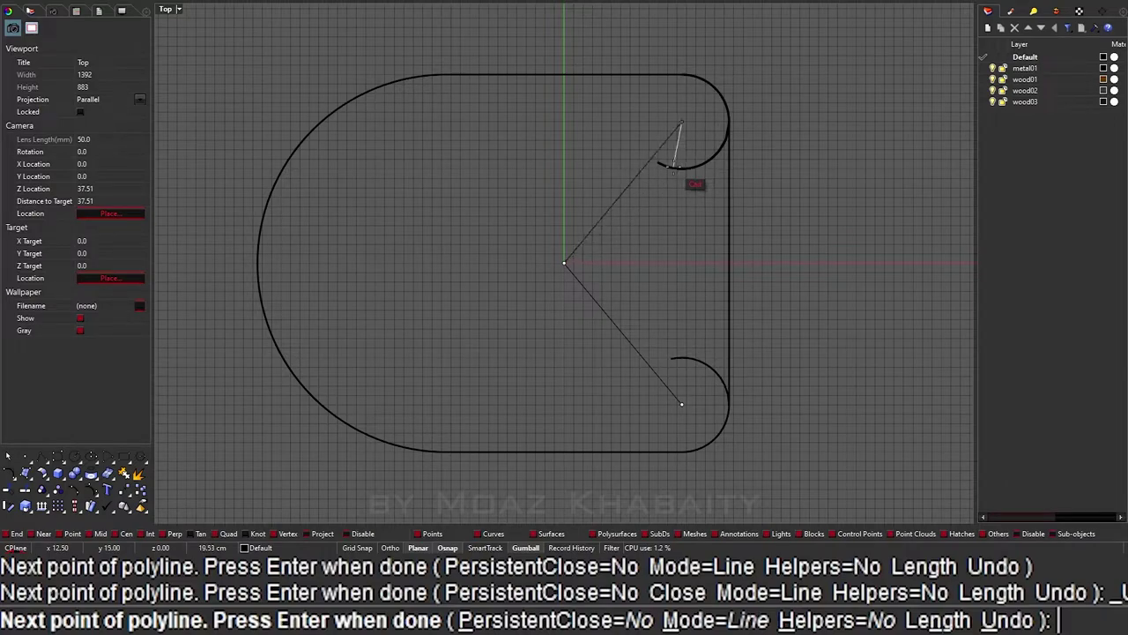
pyautogui.click(674, 165)
pyautogui.press('Return')
# Step: Delete the two small curled end arcs
pyautogui.click(694, 360)
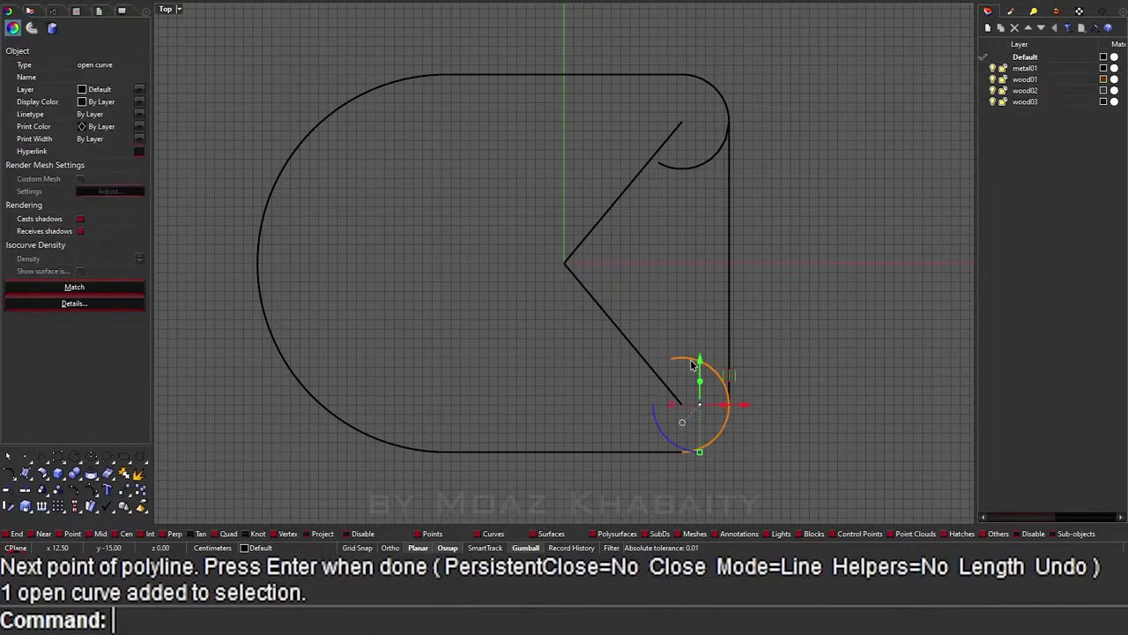
pyautogui.click(690, 172)
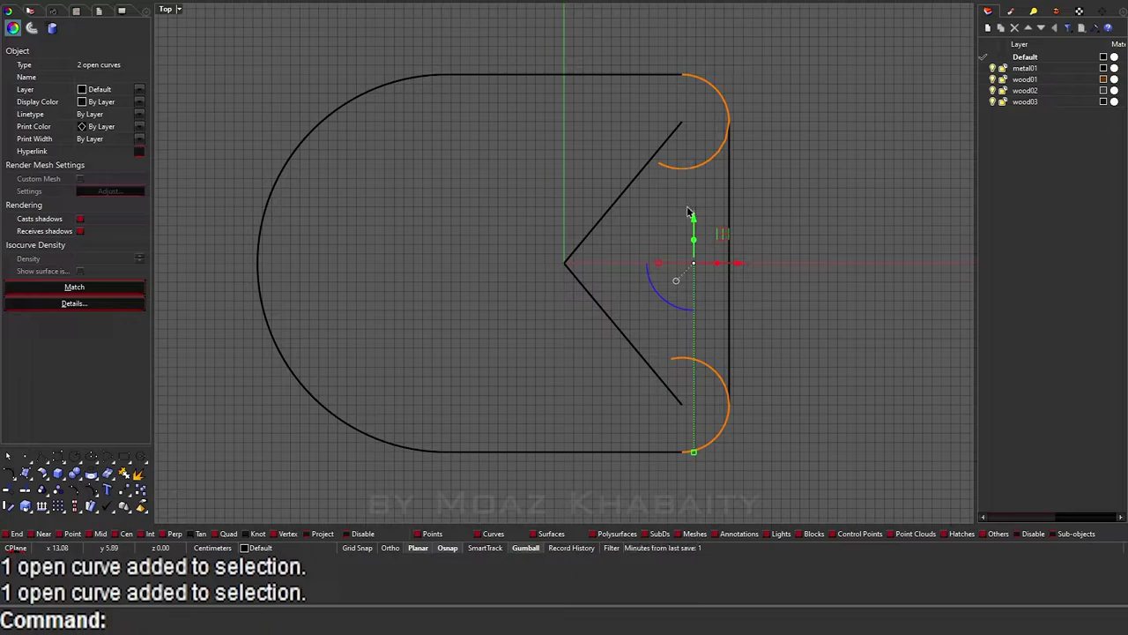
pyautogui.press('Delete')
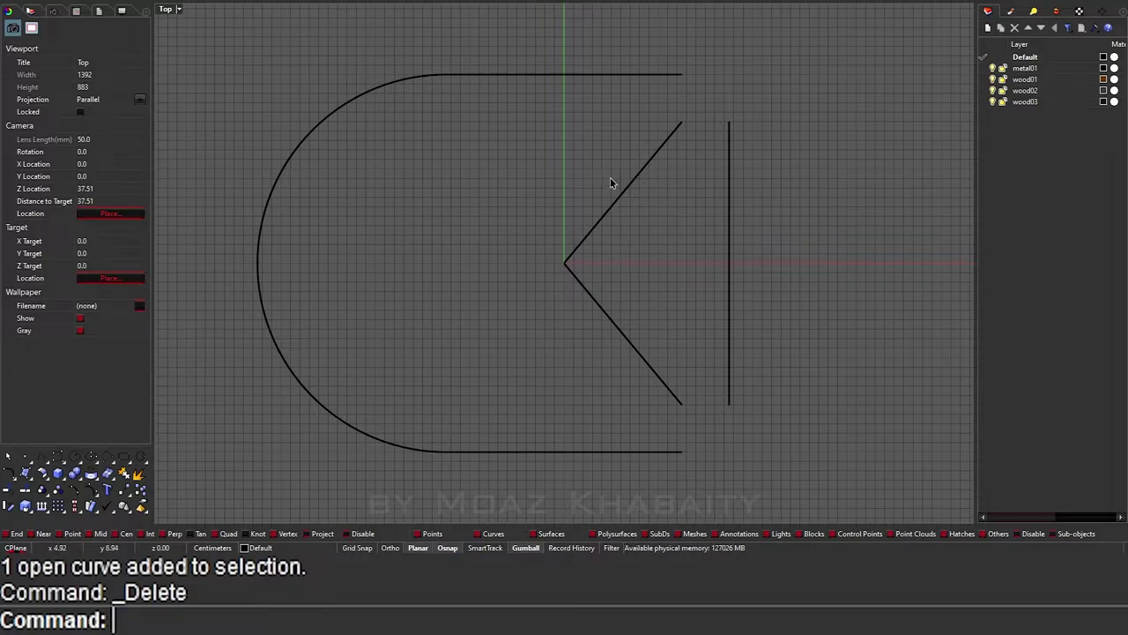
# Step: Mirror the V across a vertical axis through its apex
pyautogui.click(615, 201)
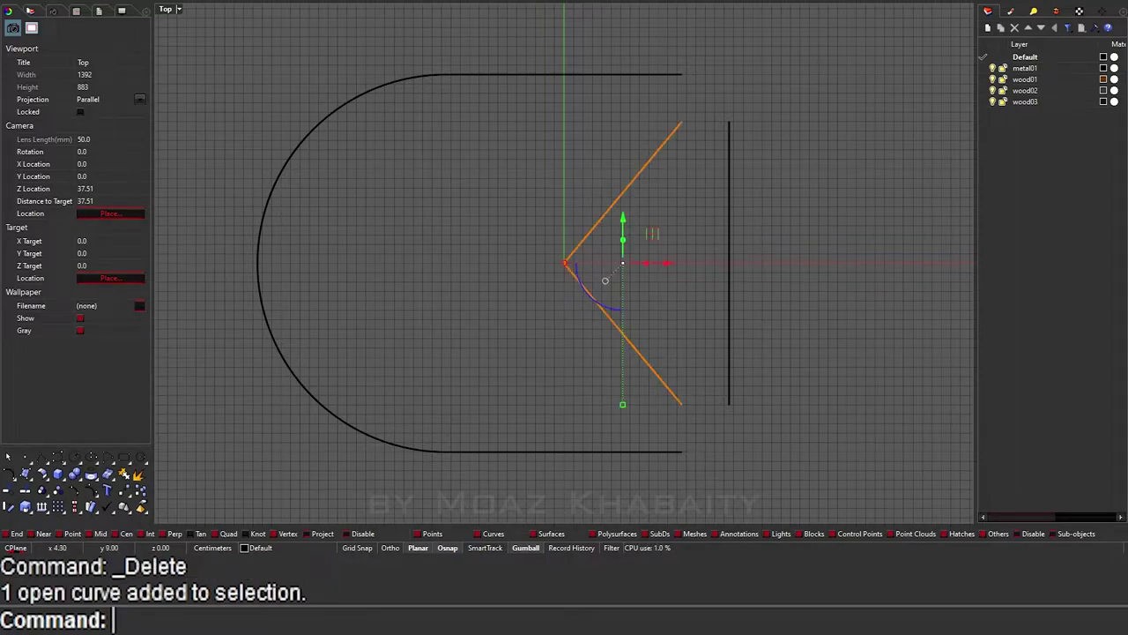
pyautogui.write('Mi')
pyautogui.press('Return')
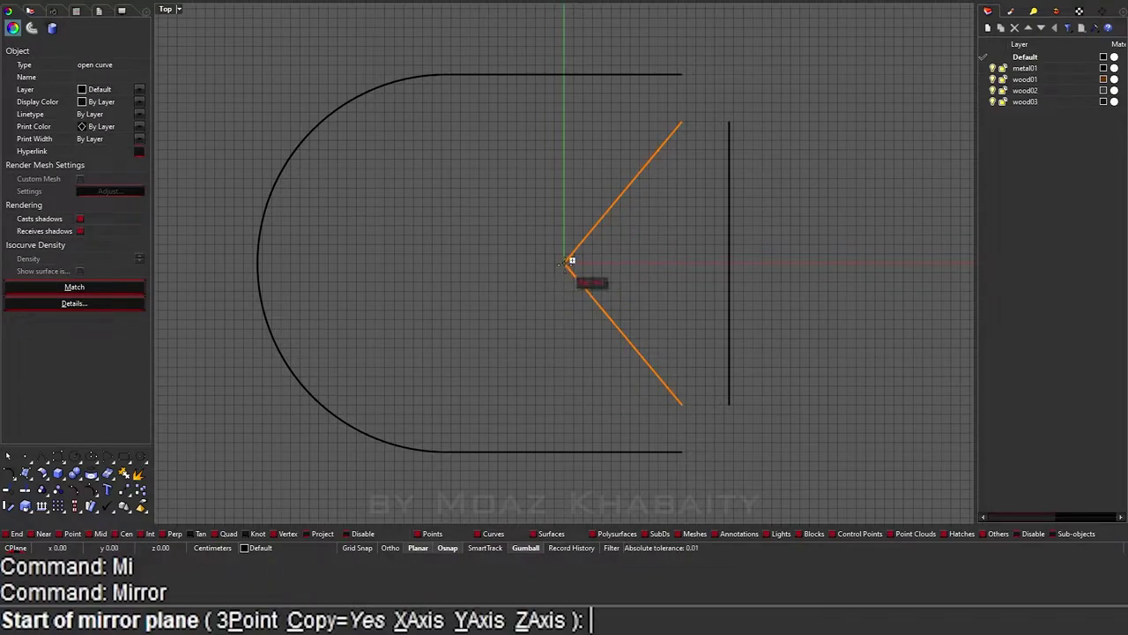
pyautogui.click(566, 263)
pyautogui.click(567, 179)
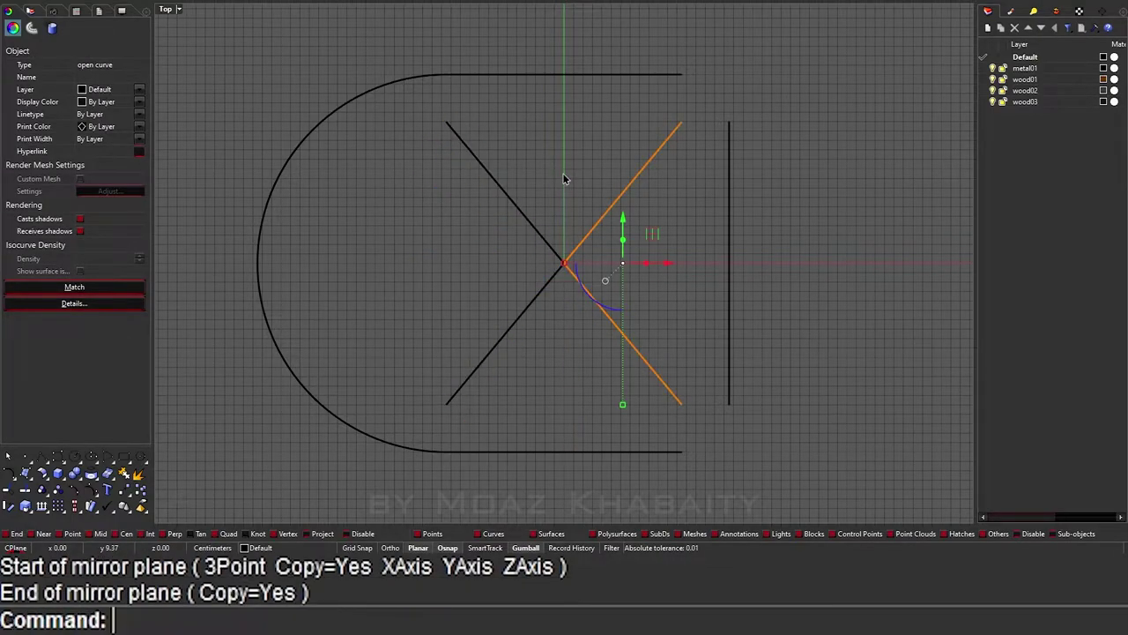
# Step: Stretch the left mirrored V horizontally from the apex with Scale1D
pyautogui.moveTo(532, 148); pyautogui.dragTo(484, 325)
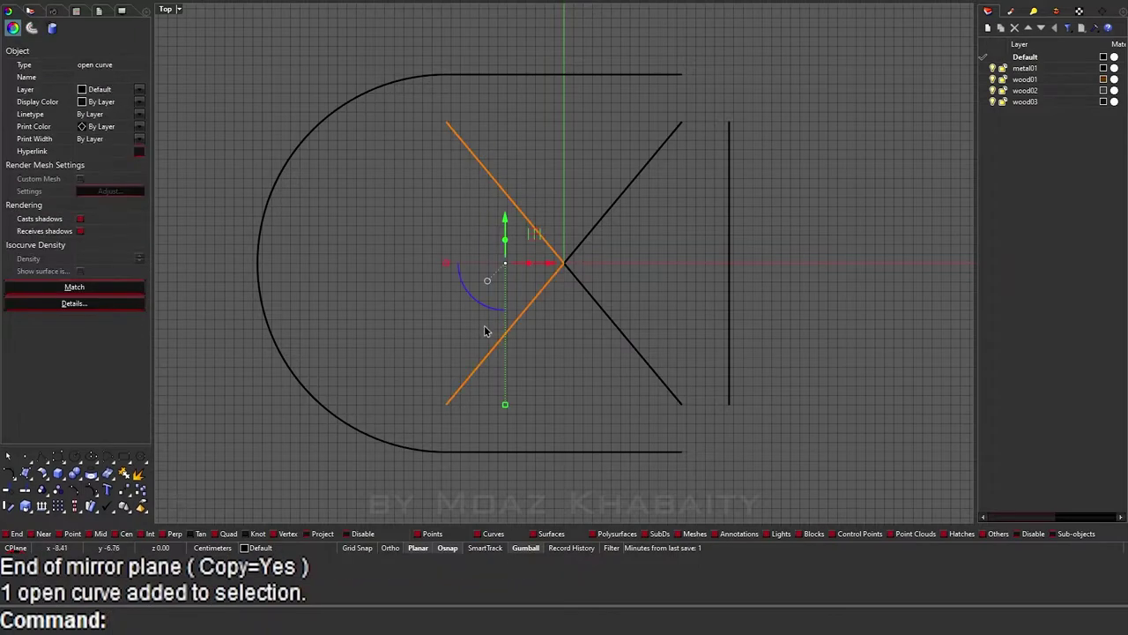
pyautogui.write('SC1')
pyautogui.press('Return')
pyautogui.click(561, 263)
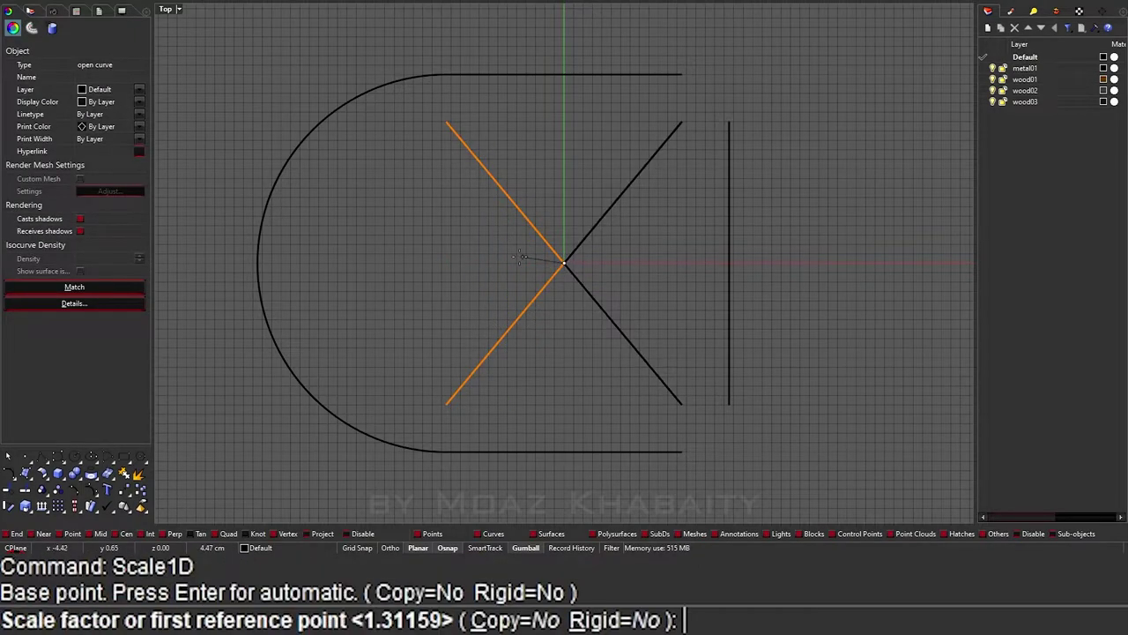
pyautogui.click(442, 262)
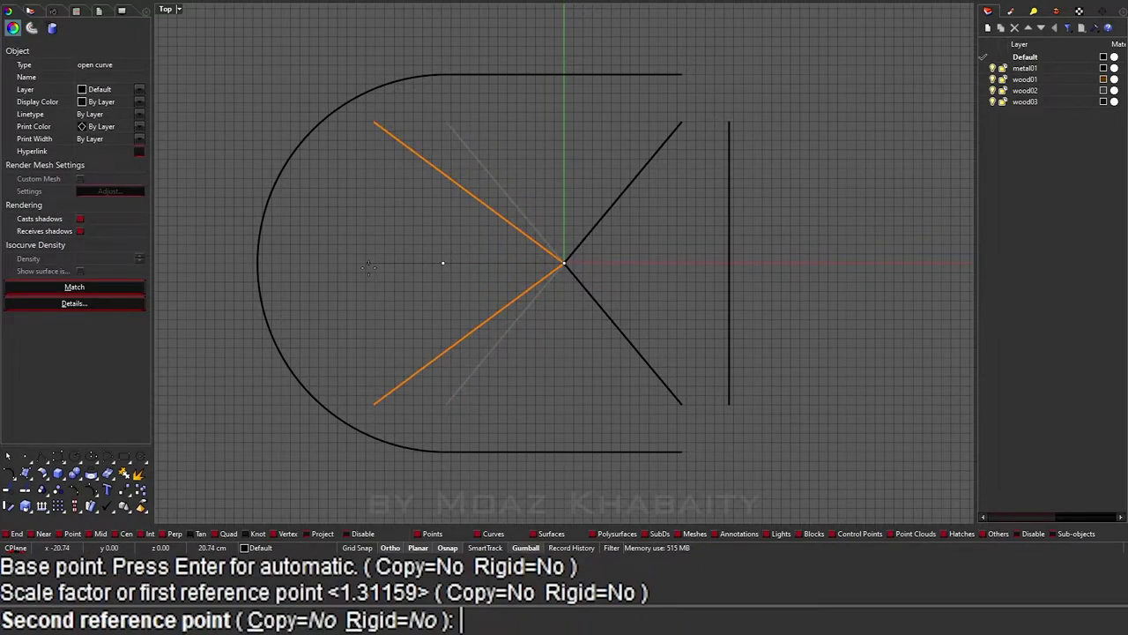
pyautogui.click(369, 266)
pyautogui.scroll(-3, 475, 282)
pyautogui.press('Escape')
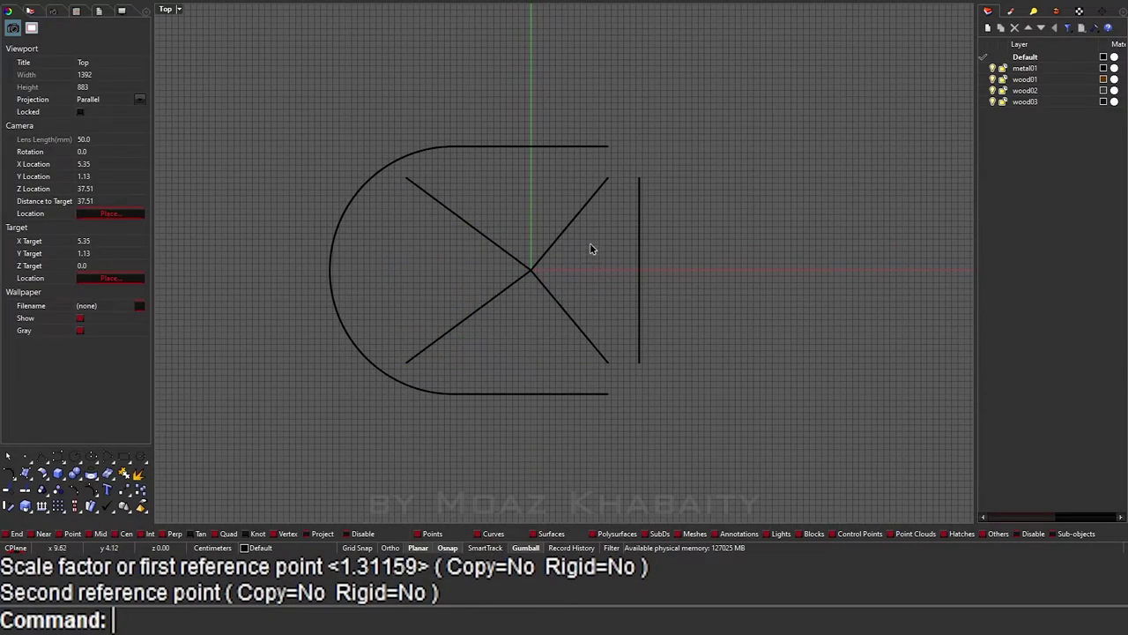
# Step: Draw radius-2.06 circles at the upper ends of both crossing lines
pyautogui.write('Ci')
pyautogui.press('Return')
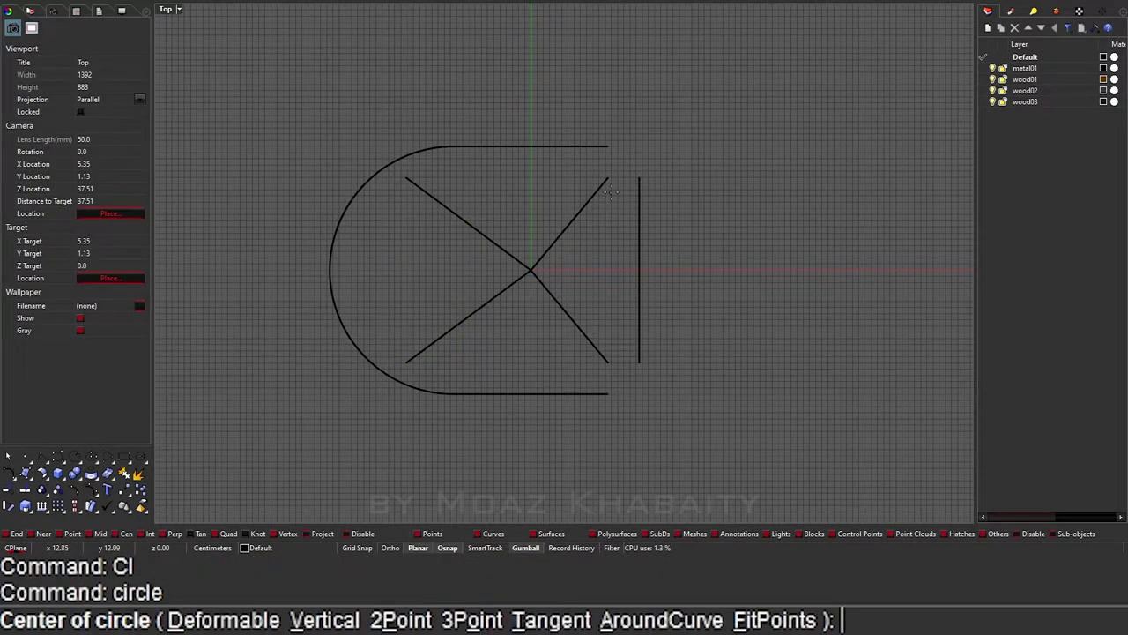
pyautogui.click(607, 178)
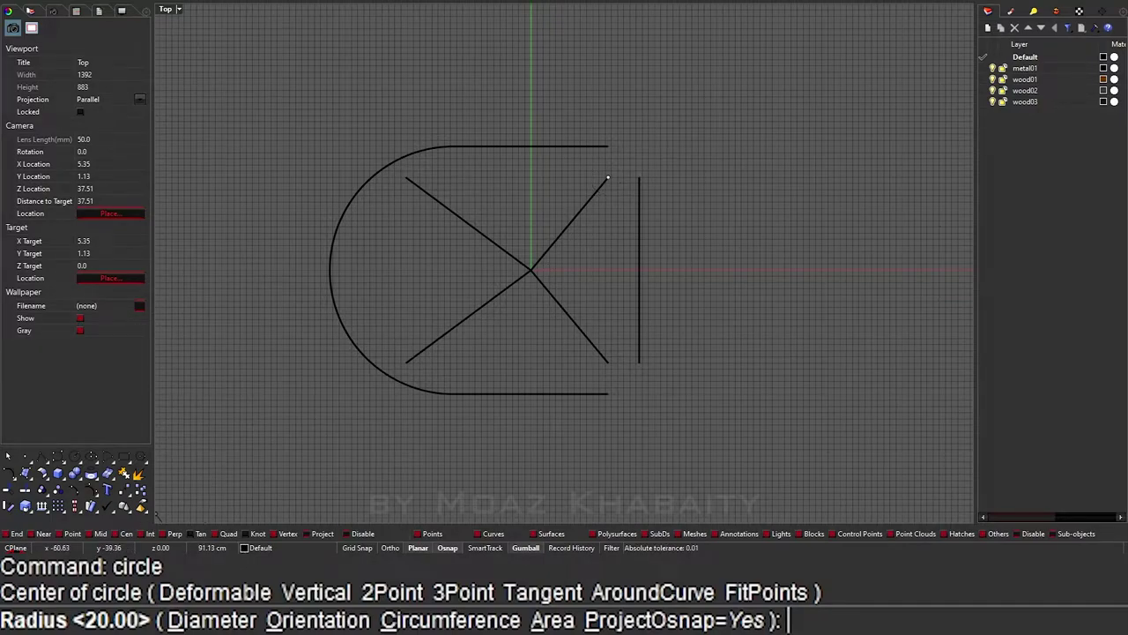
pyautogui.scroll(5, 627, 171)
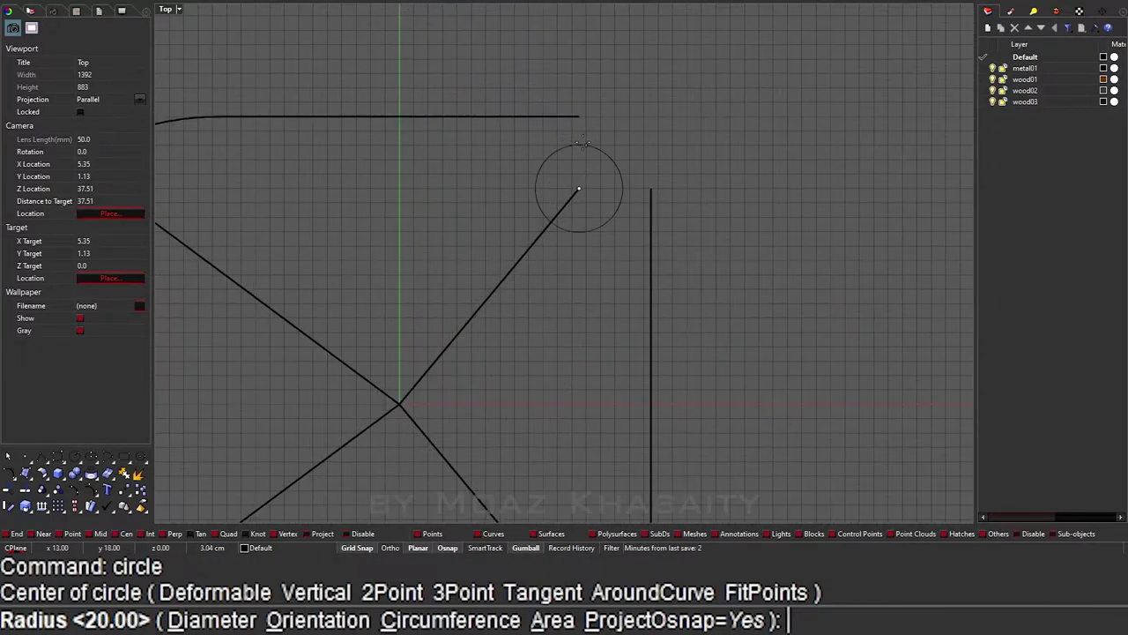
pyautogui.scroll(-3, 578, 188)
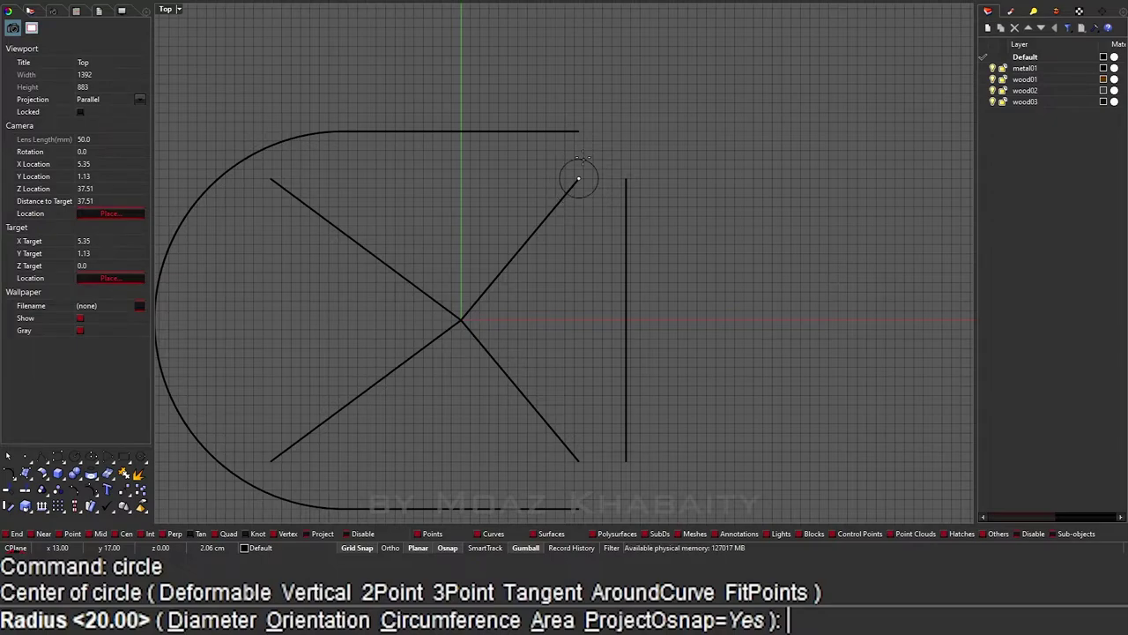
pyautogui.click(585, 160)
pyautogui.write('Ci')
pyautogui.press('Return')
pyautogui.click(575, 459)
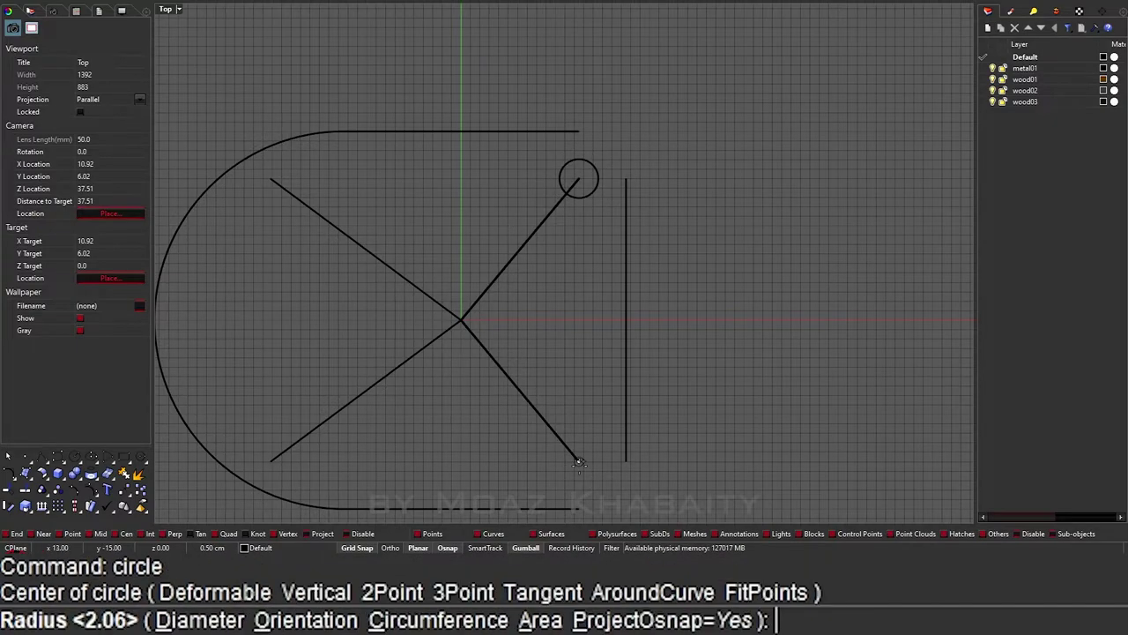
pyautogui.click(271, 180)
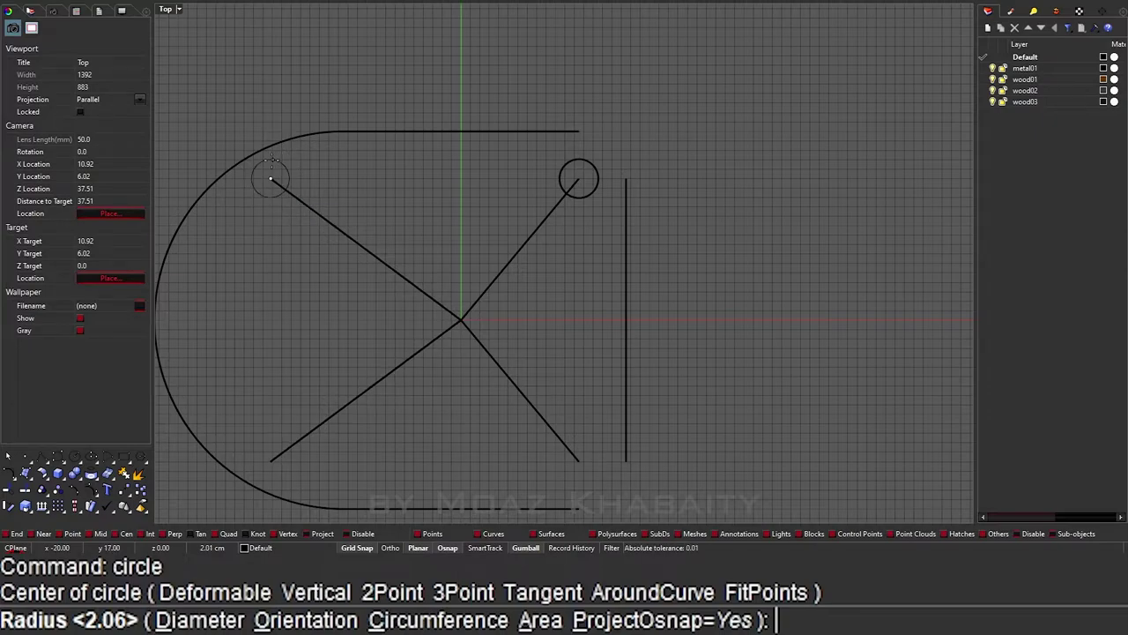
pyautogui.click(270, 162)
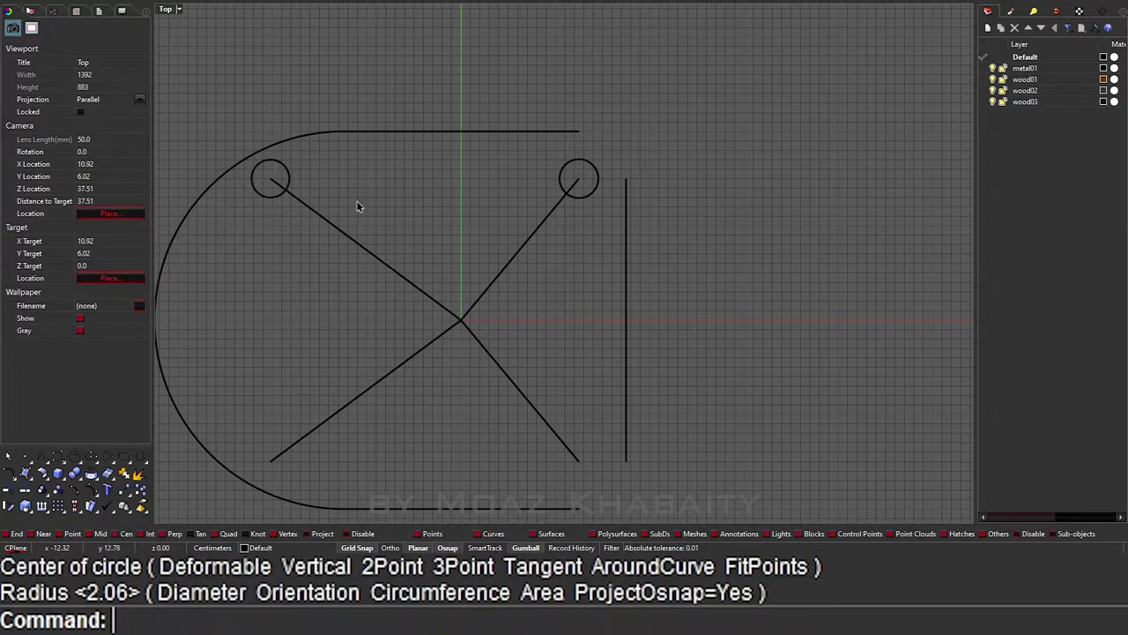
# Step: Save the file as Angela Dining Chair.3dm
pyautogui.click(584, 195)
pyautogui.scroll(-2, 584, 239)
pyautogui.scroll(1, 608, 299)
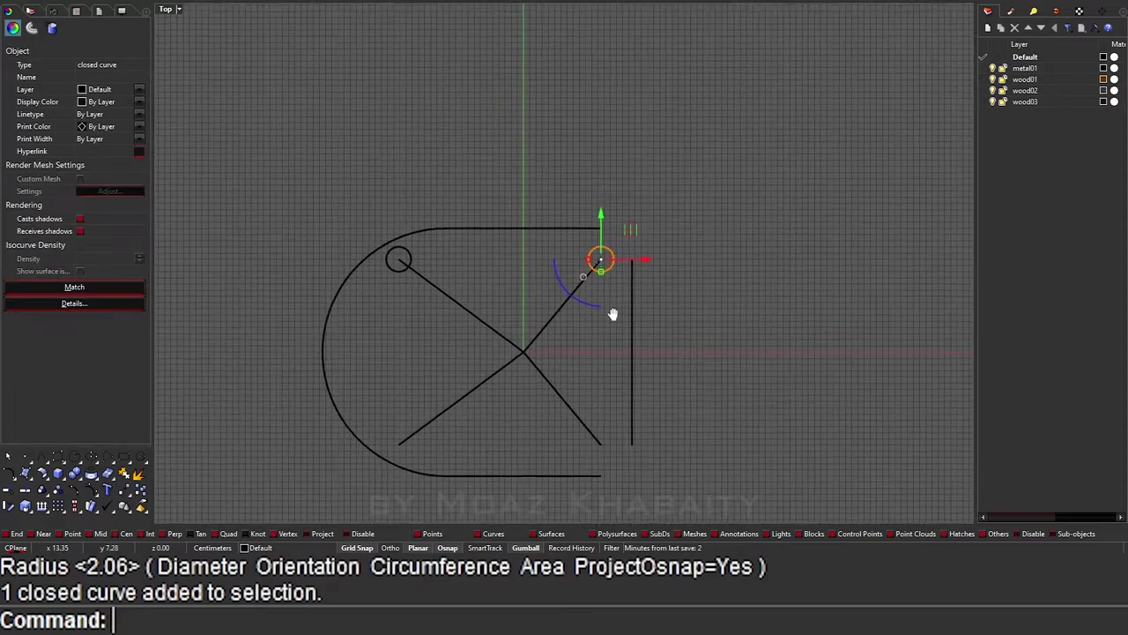
pyautogui.scroll(-1, 604, 265)
pyautogui.hotkey('ctrl', 's')
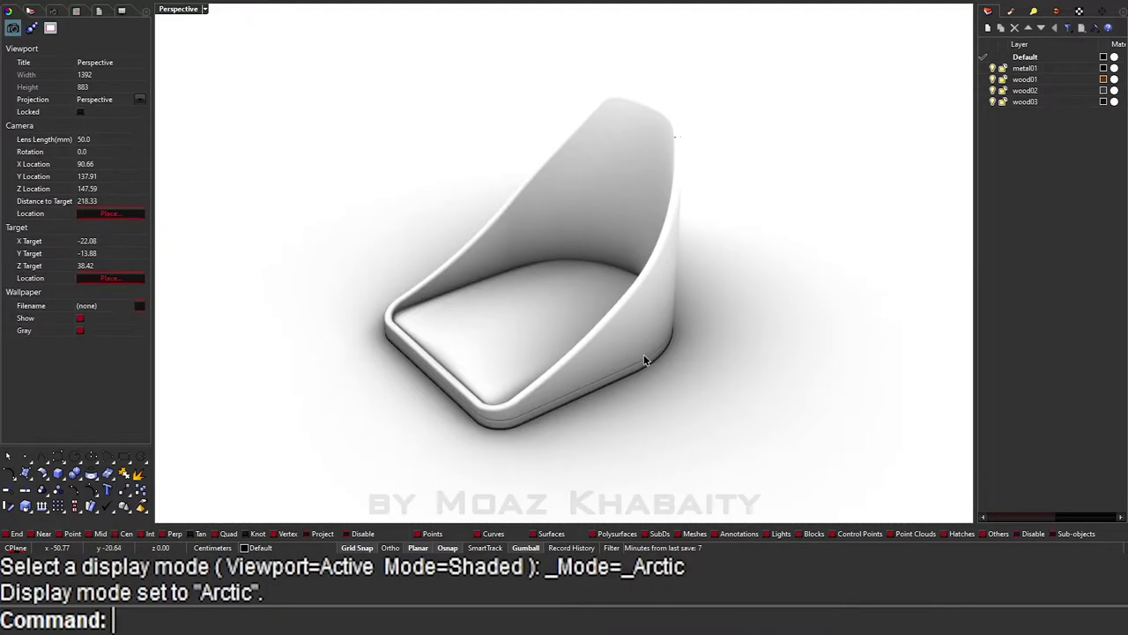
# Step: Select all the chair parts and move them left along X
pyautogui.scroll(1, 643, 357)
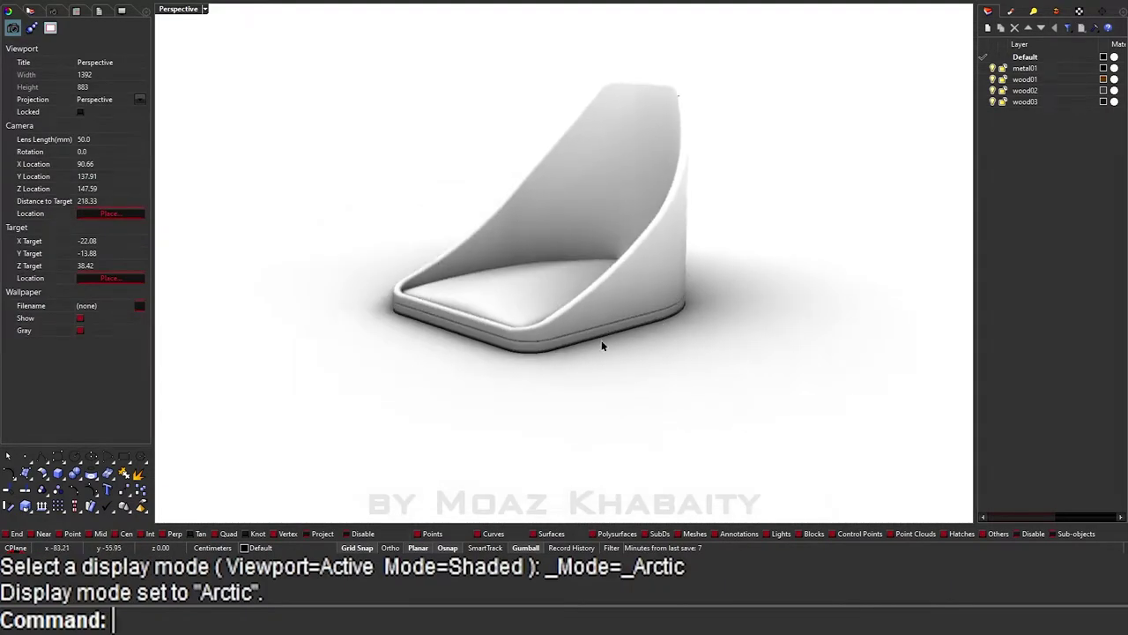
pyautogui.scroll(2, 599, 344)
pyautogui.scroll(1, 528, 342)
pyautogui.scroll(-1, 617, 339)
pyautogui.scroll(-3, 625, 337)
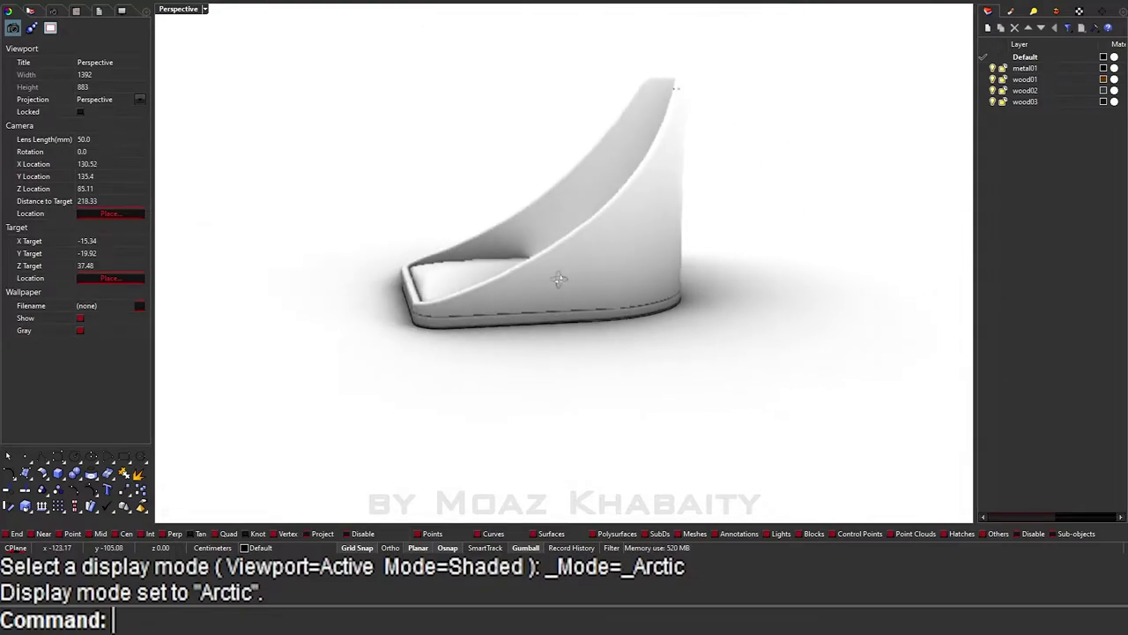
pyautogui.moveTo(625, 337)
pyautogui.mouseDown(button='right')
pyautogui.moveTo(577, 283)
pyautogui.moveTo(573, 310)
pyautogui.moveTo(612, 340)
pyautogui.moveTo(642, 297)
pyautogui.moveTo(632, 267)
pyautogui.moveTo(590, 273)
pyautogui.moveTo(458, 244)
pyautogui.moveTo(559, 282)
pyautogui.moveTo(619, 287)
pyautogui.moveTo(607, 329)
pyautogui.moveTo(587, 252)
pyautogui.moveTo(484, 207)
pyautogui.mouseUp(button='right')
pyautogui.scroll(-1, 621, 277)
pyautogui.scroll(-2, 619, 282)
pyautogui.scroll(-2, 606, 329)
pyautogui.moveTo(348, 79); pyautogui.dragTo(749, 335)
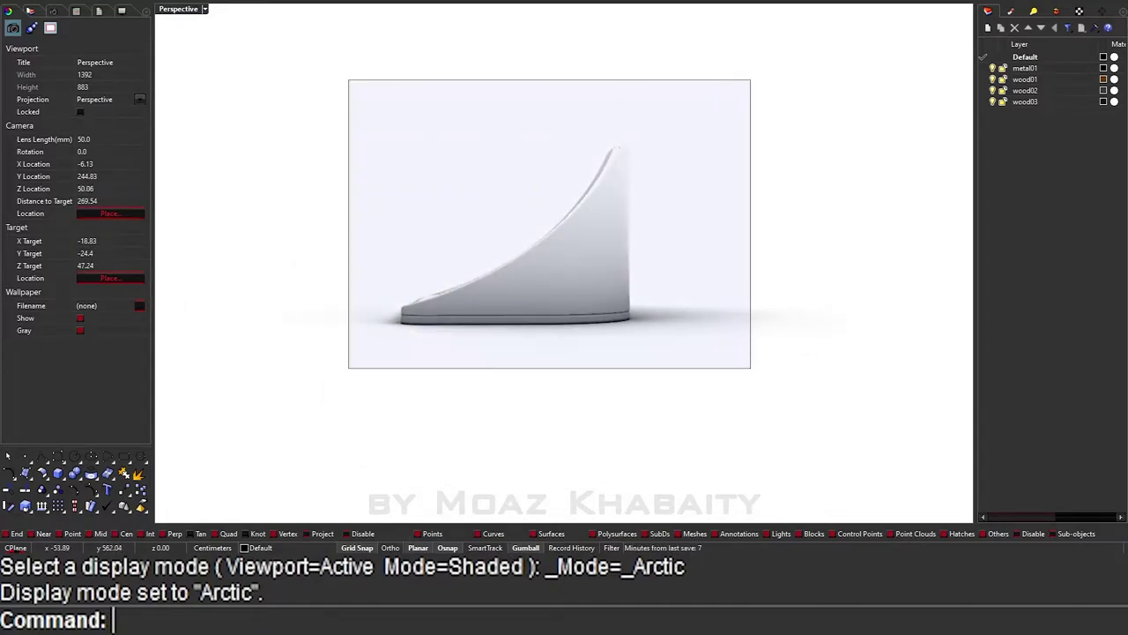
pyautogui.moveTo(628, 231)
pyautogui.mouseDown()
pyautogui.moveTo(592, 236)
pyautogui.moveTo(605, 235)
pyautogui.mouseUp()
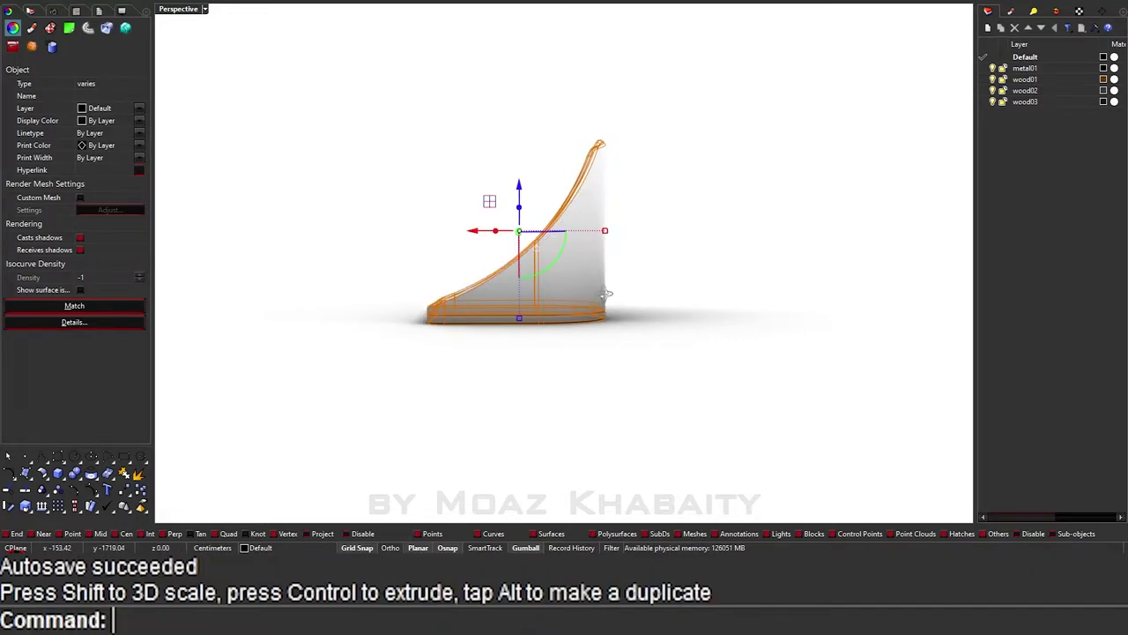
# Step: Scale the chair parts down slightly and switch the perspective view to Shaded
pyautogui.moveTo(605, 234); pyautogui.dragTo(688, 340, button='right')
pyautogui.scroll(2, 546, 259)
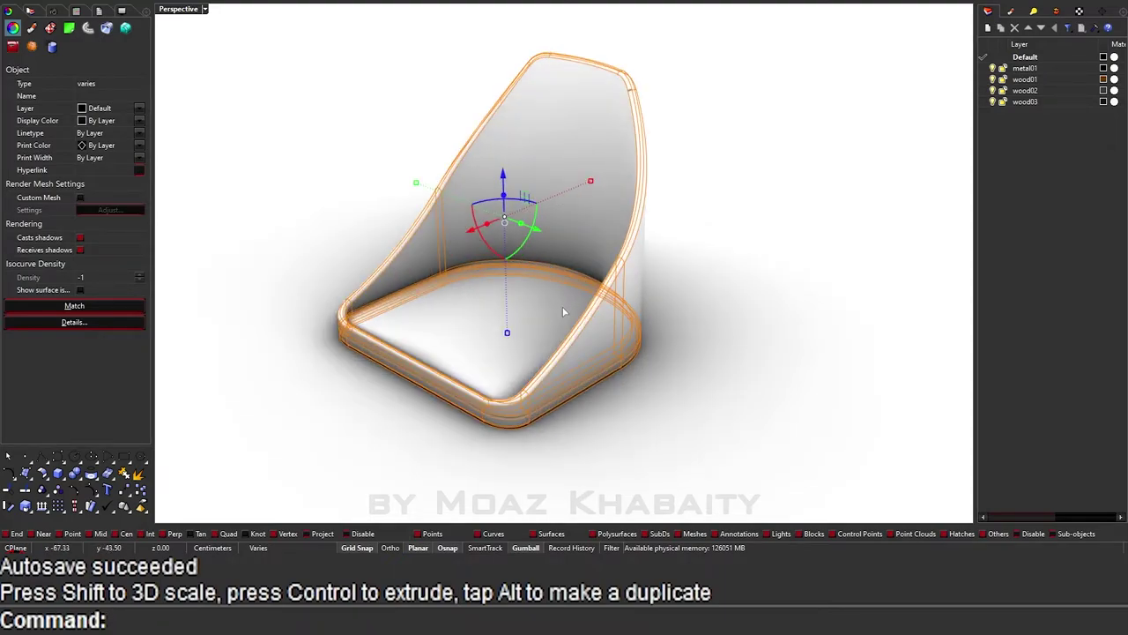
pyautogui.hotkey('ctrl', 'z')
pyautogui.moveTo(615, 172); pyautogui.dragTo(599, 182)
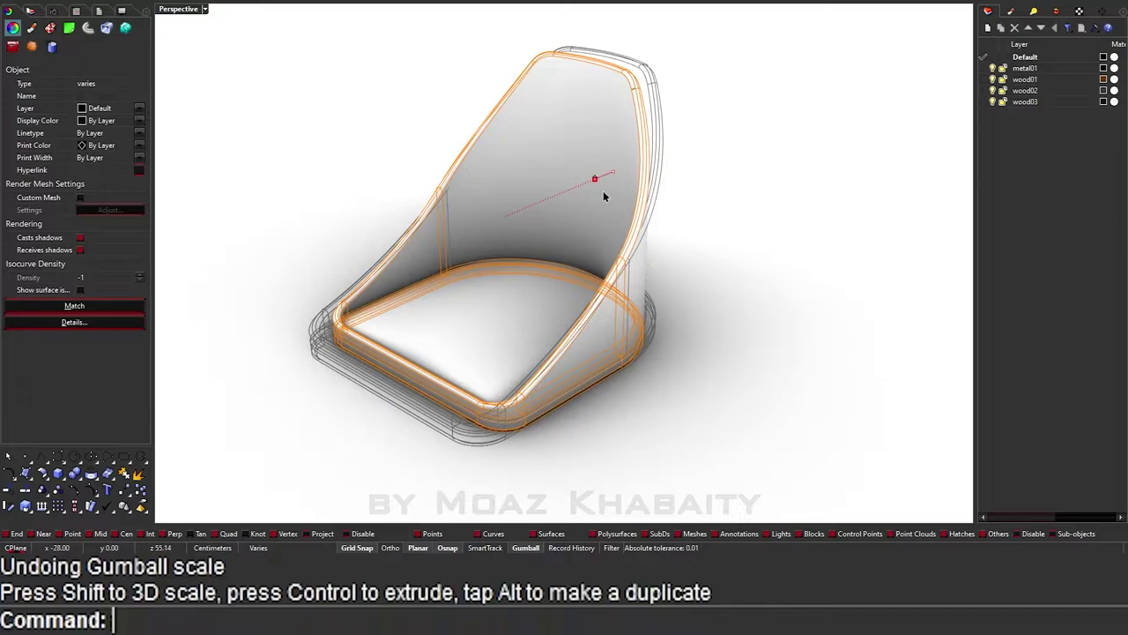
pyautogui.moveTo(600, 181)
pyautogui.mouseDown(button='right')
pyautogui.moveTo(597, 255)
pyautogui.moveTo(582, 239)
pyautogui.mouseUp(button='right')
pyautogui.click(750, 197)
pyautogui.moveTo(750, 196)
pyautogui.mouseDown(button='right')
pyautogui.moveTo(640, 285)
pyautogui.moveTo(801, 312)
pyautogui.moveTo(761, 282)
pyautogui.moveTo(683, 265)
pyautogui.mouseUp(button='right')
pyautogui.write('D')
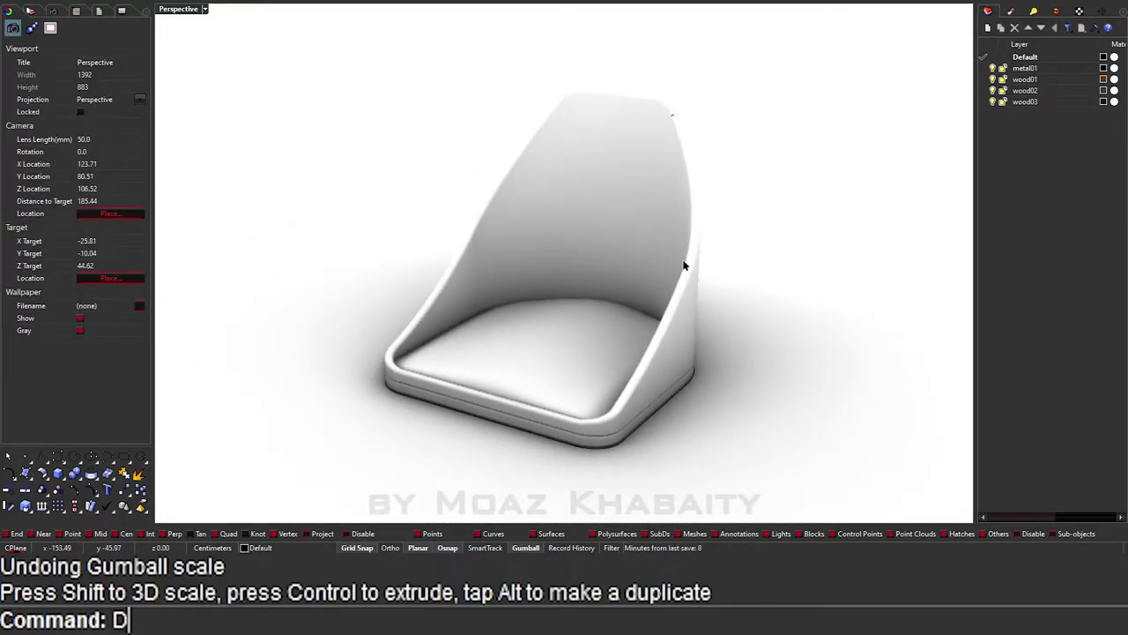
pyautogui.press('Return')
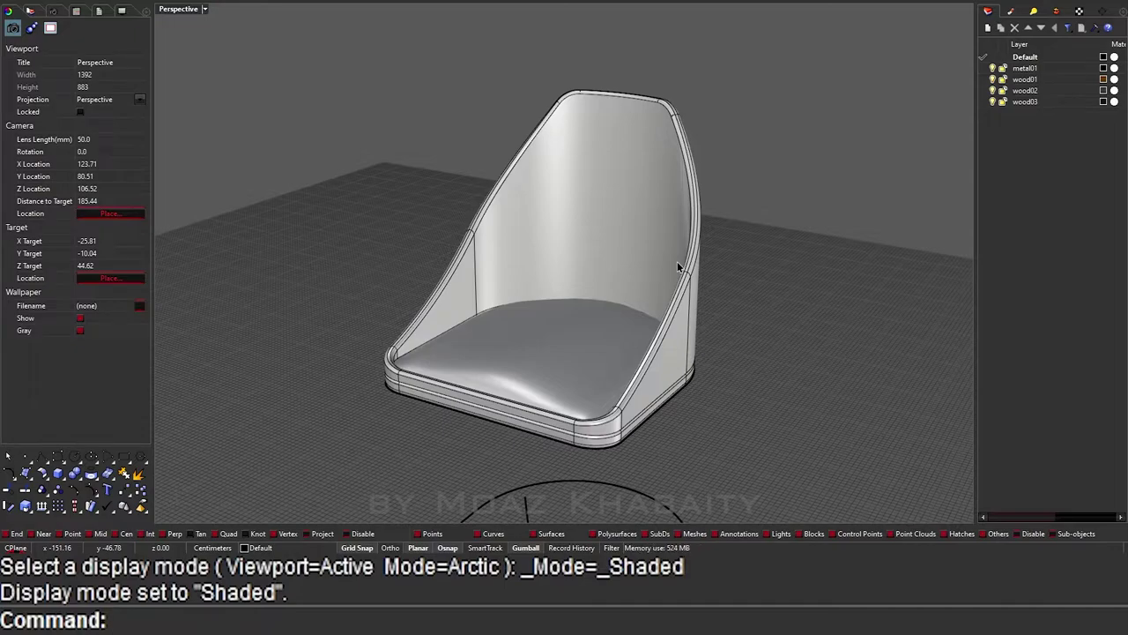
# Step: Orbit around the shaded chair, then maximize the Top view over the X-shaped base curves
pyautogui.moveTo(685, 267)
pyautogui.mouseDown(button='right')
pyautogui.moveTo(693, 214)
pyautogui.moveTo(660, 265)
pyautogui.mouseUp(button='right')
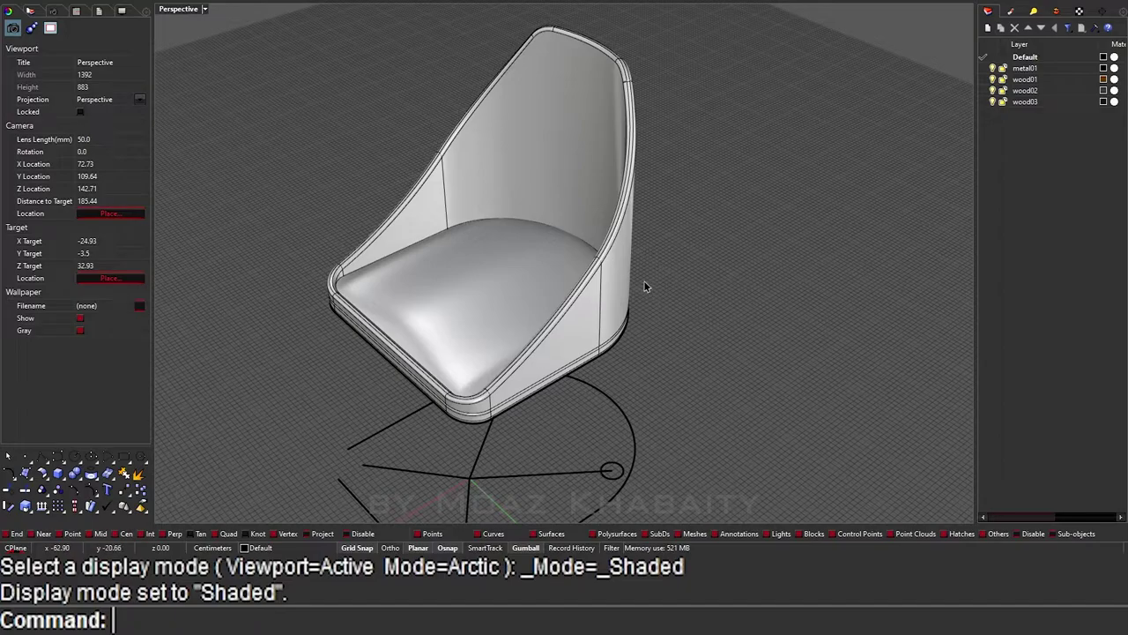
pyautogui.moveTo(621, 255)
pyautogui.mouseDown(button='right')
pyautogui.moveTo(595, 361)
pyautogui.moveTo(558, 143)
pyautogui.moveTo(579, 372)
pyautogui.mouseUp(button='right')
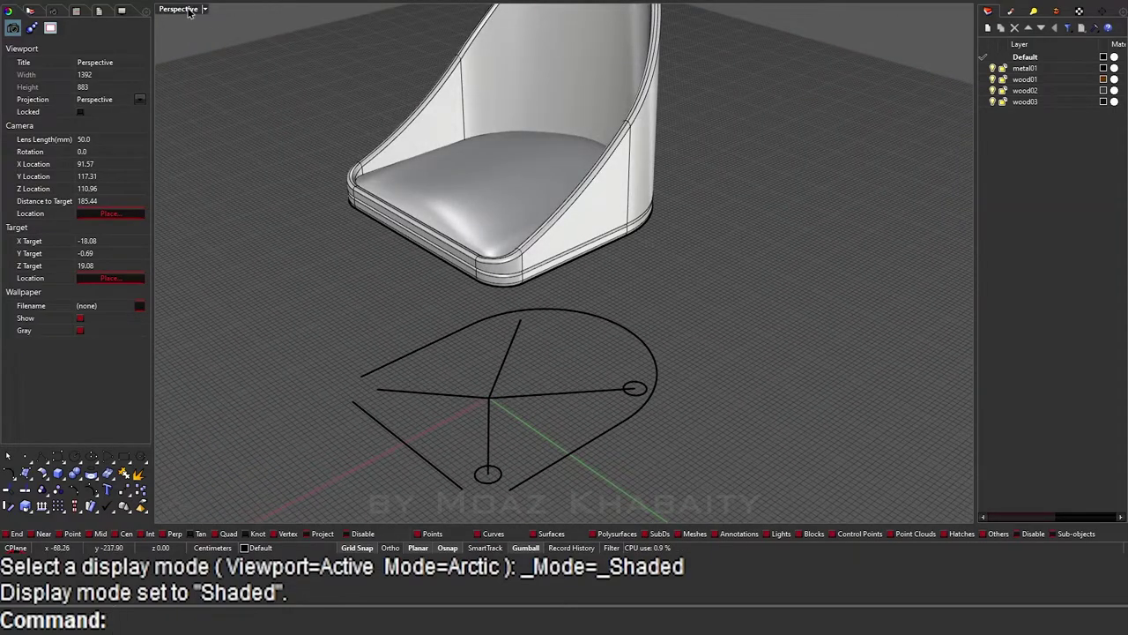
pyautogui.doubleClick(181, 9)
pyautogui.doubleClick(167, 10)
pyautogui.write('D')
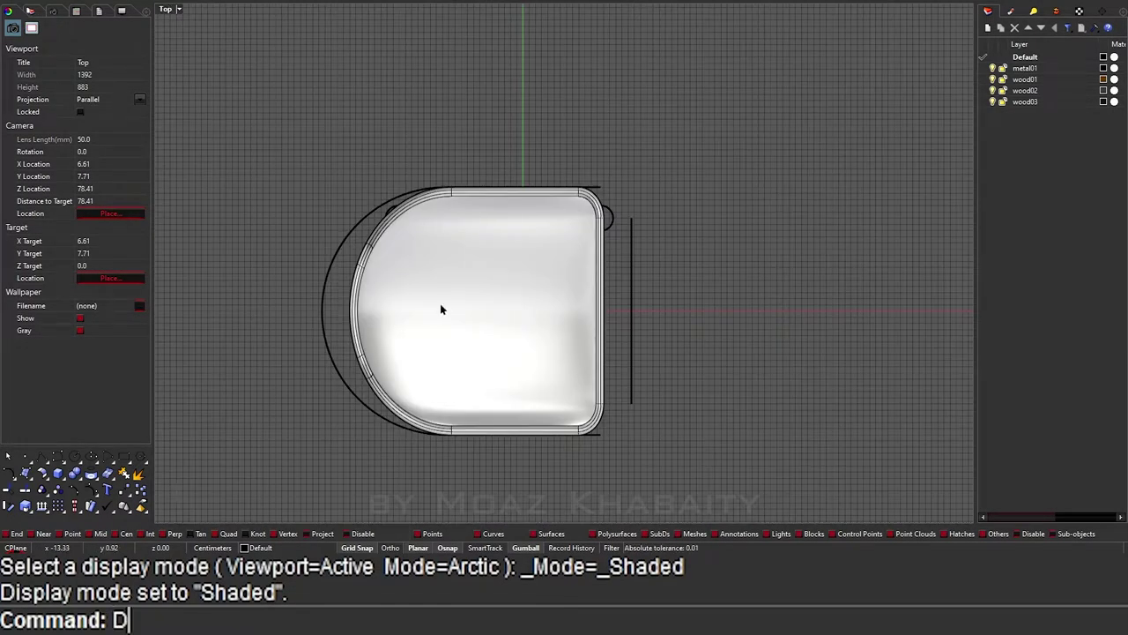
# Step: In the wireframe top view, gumball-move the right and left leg circles into the seat's front corners
pyautogui.hotkey('ctrl', 'alt', 'w')
pyautogui.scroll(4, 612, 212)
pyautogui.click(617, 205)
pyautogui.scroll(2, 617, 203)
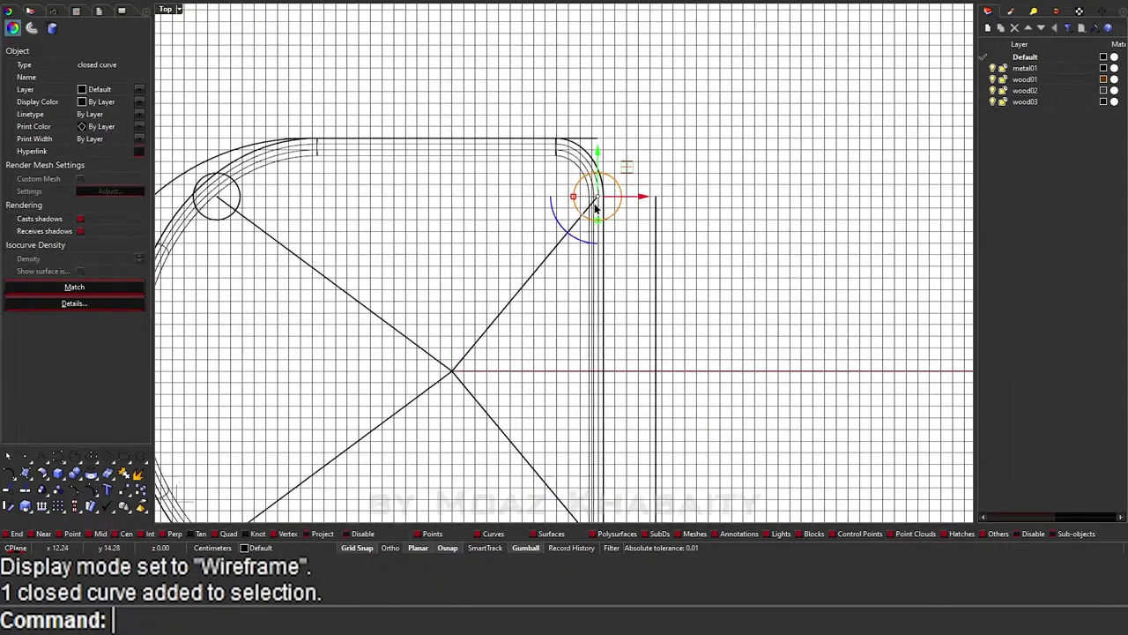
pyautogui.scroll(2, 617, 199)
pyautogui.moveTo(643, 199); pyautogui.dragTo(589, 201)
pyautogui.scroll(-3, 588, 201)
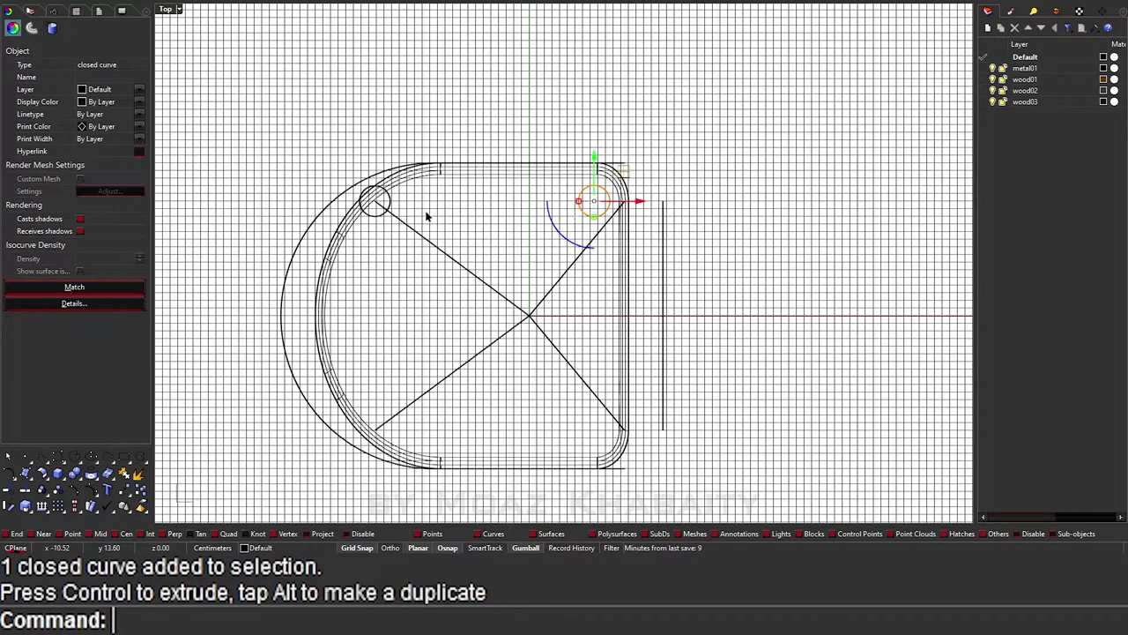
pyautogui.scroll(3, 373, 203)
pyautogui.click(374, 215)
pyautogui.moveTo(423, 194); pyautogui.dragTo(496, 192)
pyautogui.scroll(-3, 637, 227)
pyautogui.scroll(2, 649, 198)
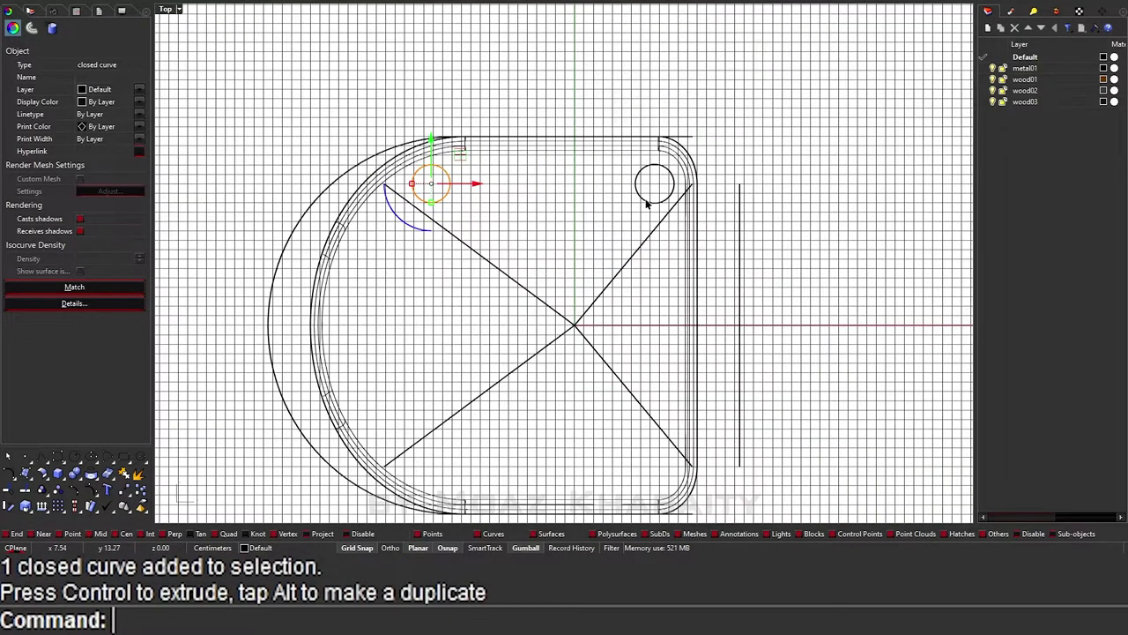
pyautogui.click(646, 202)
pyautogui.press('Escape')
pyautogui.scroll(3, 653, 185)
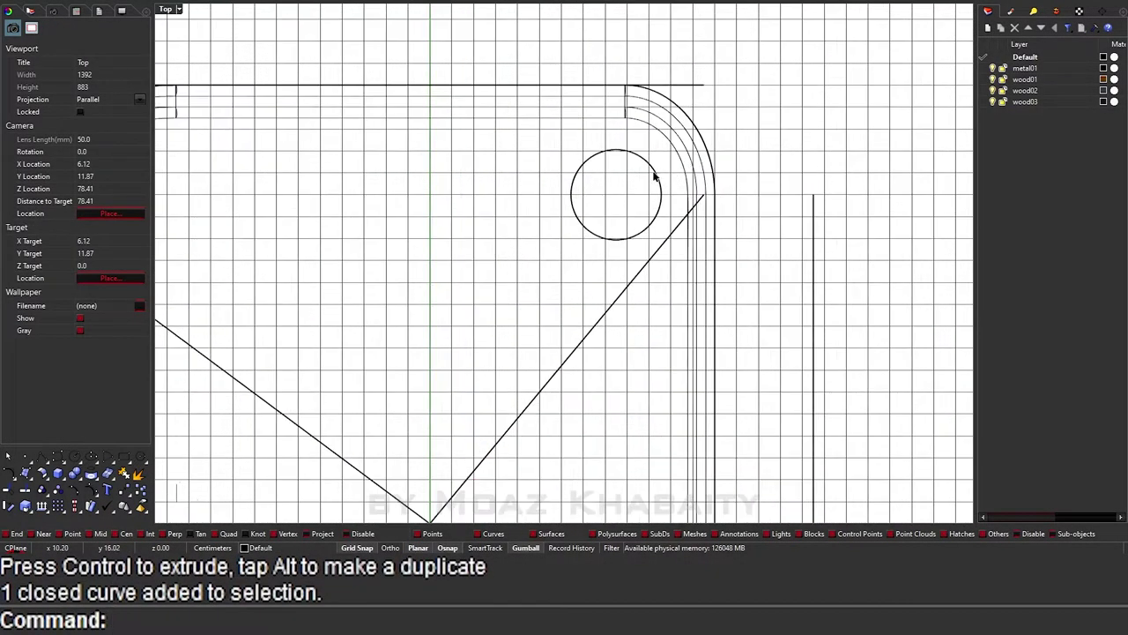
# Step: Alt-scale a smaller copy inside each of the two corner circles
pyautogui.click(655, 176)
pyautogui.moveTo(571, 194)
pyautogui.mouseDown()
pyautogui.moveTo(605, 196)
pyautogui.moveTo(584, 195)
pyautogui.mouseUp()
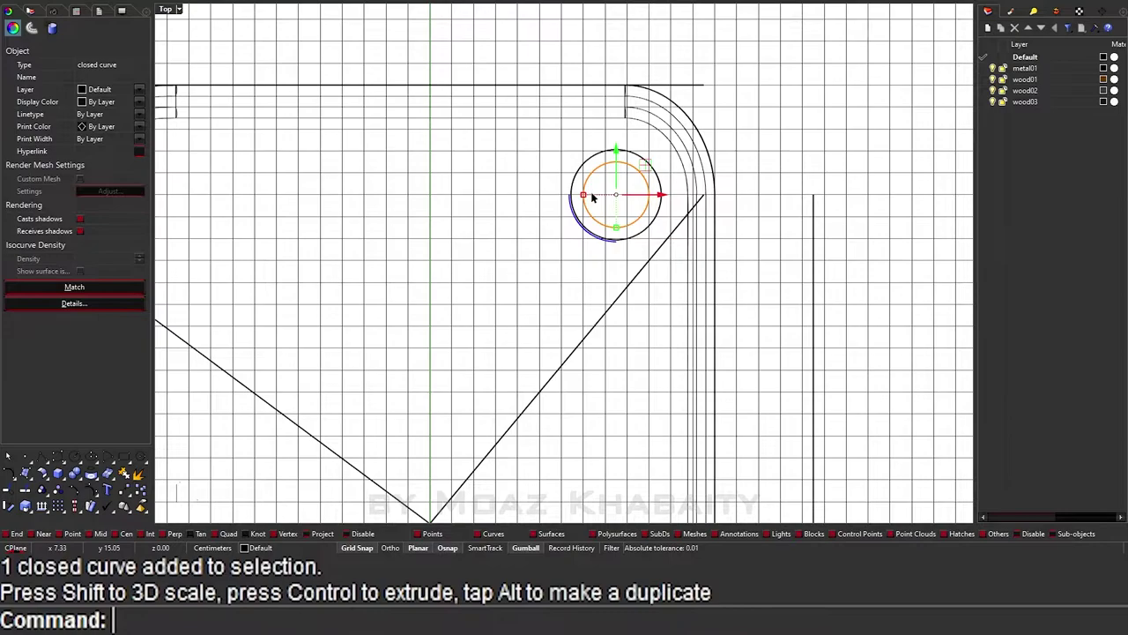
pyautogui.scroll(3, 584, 196)
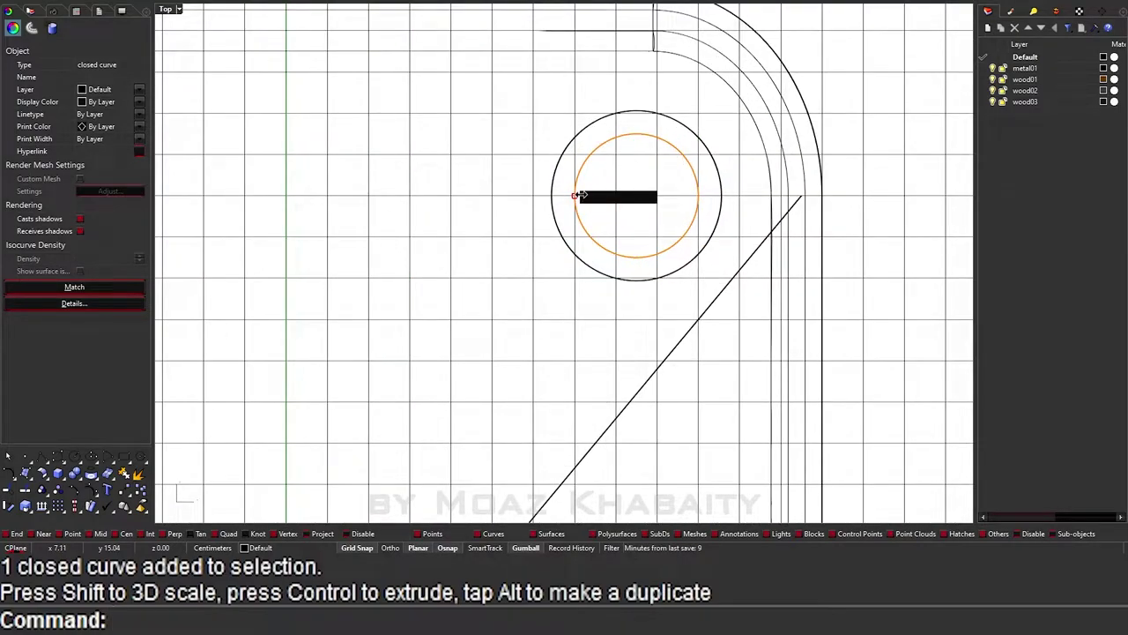
pyautogui.scroll(-2, 731, 220)
pyautogui.scroll(-3, 731, 219)
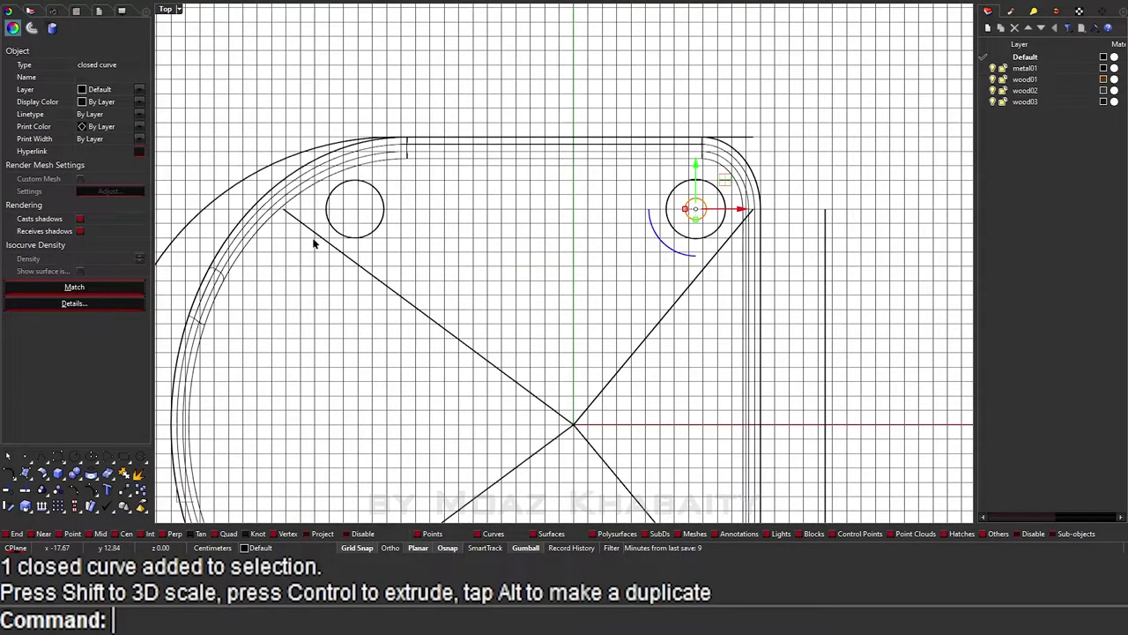
pyautogui.scroll(5, 472, 229)
pyautogui.click(440, 217)
pyautogui.moveTo(355, 184); pyautogui.dragTo(381, 184)
pyautogui.scroll(-3, 379, 232)
pyautogui.click(546, 266)
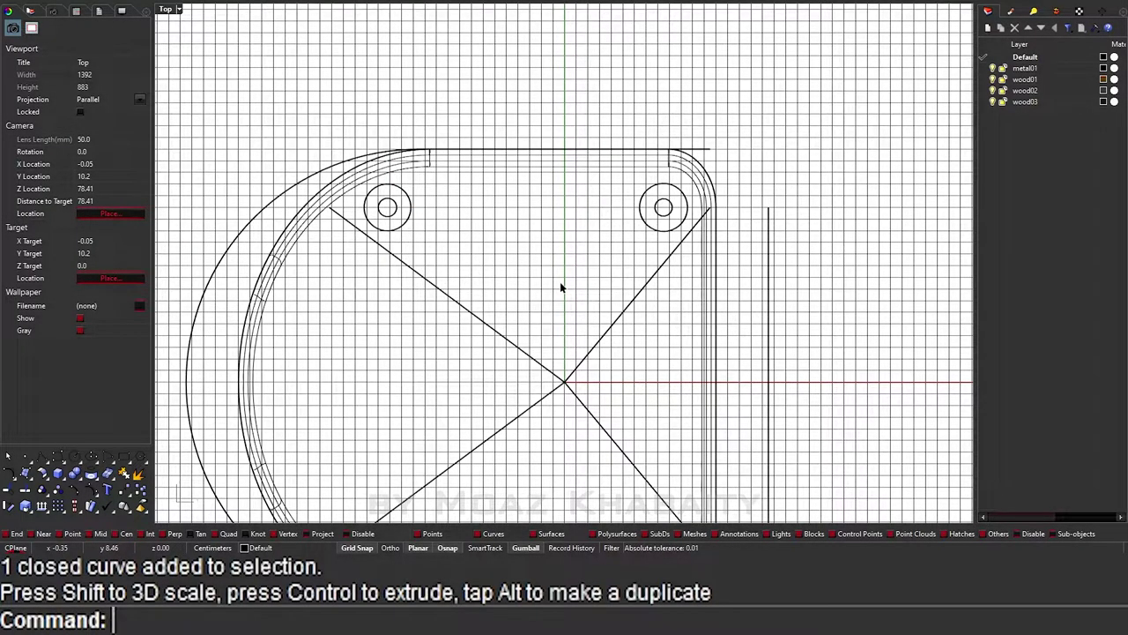
# Step: Undo the left inner circle and delete the left leg circle, keeping only the right pair
pyautogui.hotkey('ctrl', 'z')
pyautogui.click(664, 214)
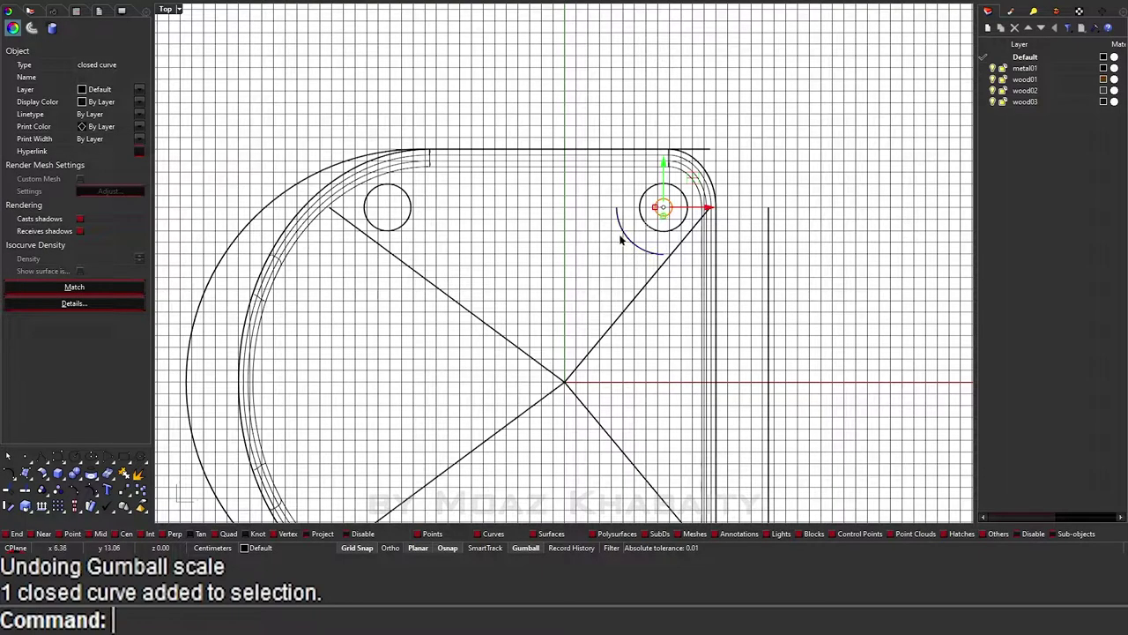
pyautogui.click(446, 249)
pyautogui.click(407, 216)
pyautogui.press('Delete')
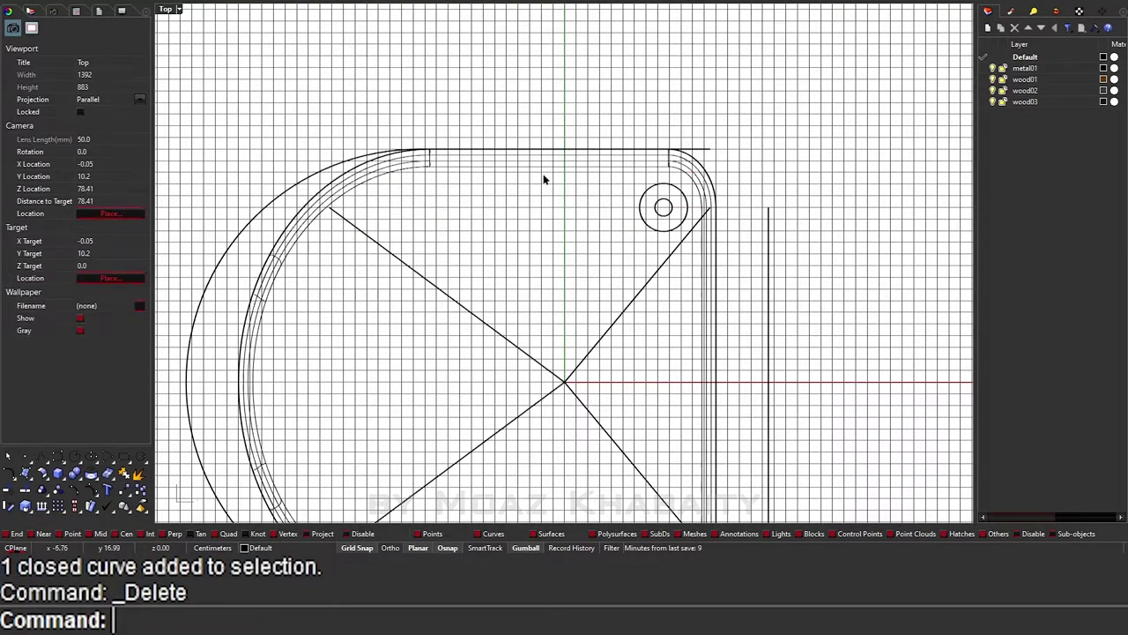
pyautogui.click(659, 206)
pyautogui.keyDown('shift'); pyautogui.click(645, 198); pyautogui.keyUp('shift')
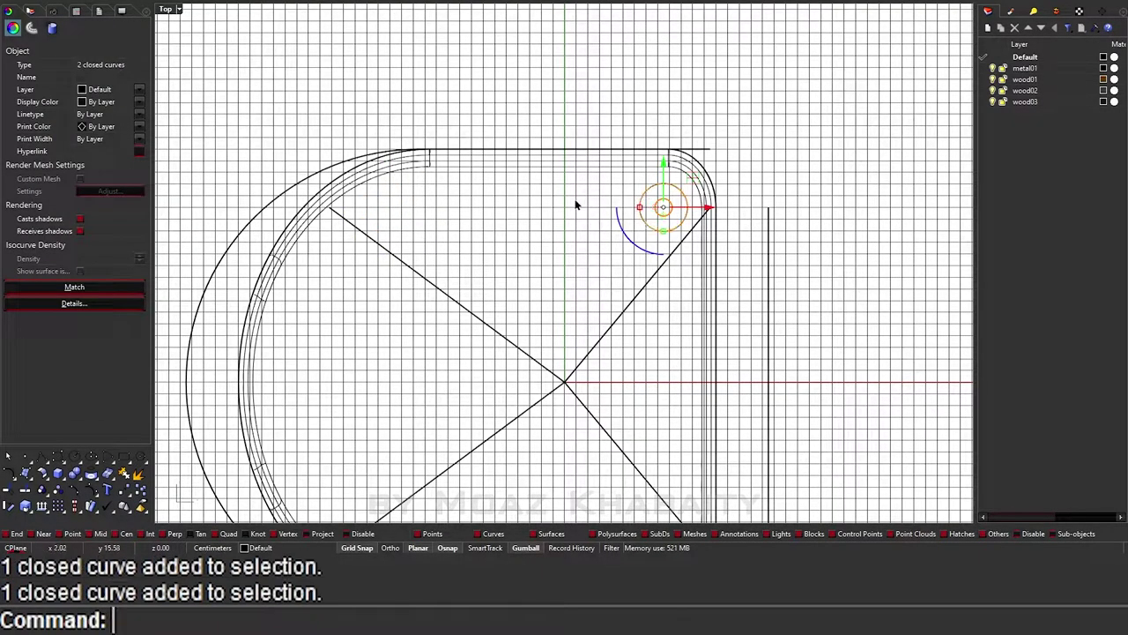
pyautogui.scroll(4, 670, 181)
pyautogui.scroll(2, 677, 269)
pyautogui.click(665, 232)
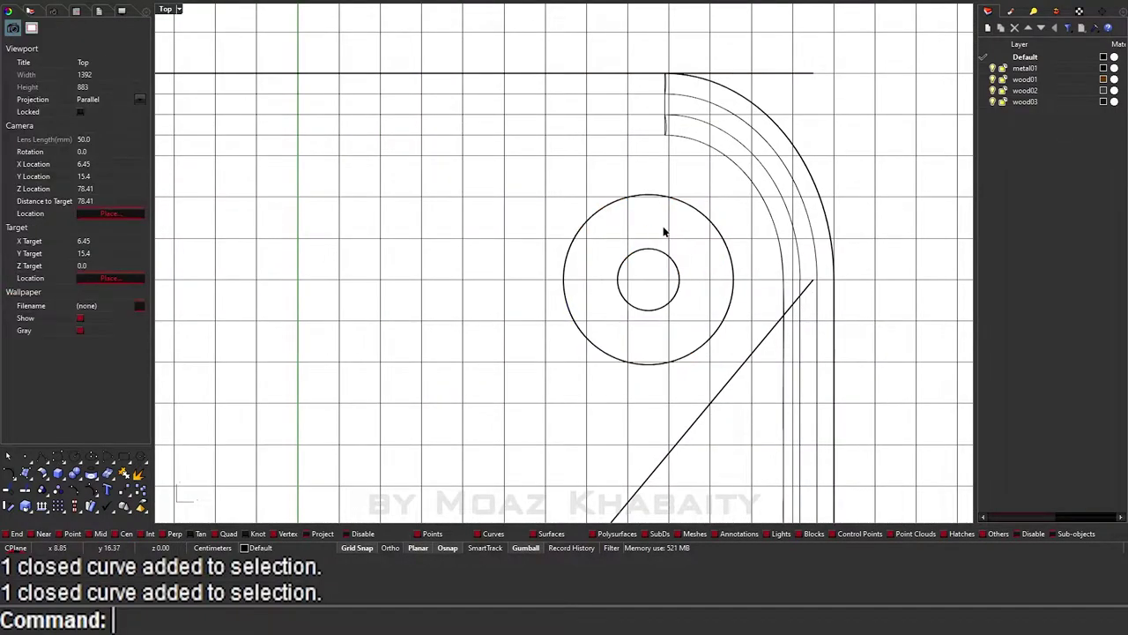
# Step: Move the small inner circle 0.38 from its centre toward the corner, then restore the four-view layout
pyautogui.click(675, 263)
pyautogui.moveTo(675, 262)
pyautogui.mouseDown()
pyautogui.moveTo(683, 218)
pyautogui.moveTo(709, 198)
pyautogui.moveTo(675, 236)
pyautogui.mouseUp()
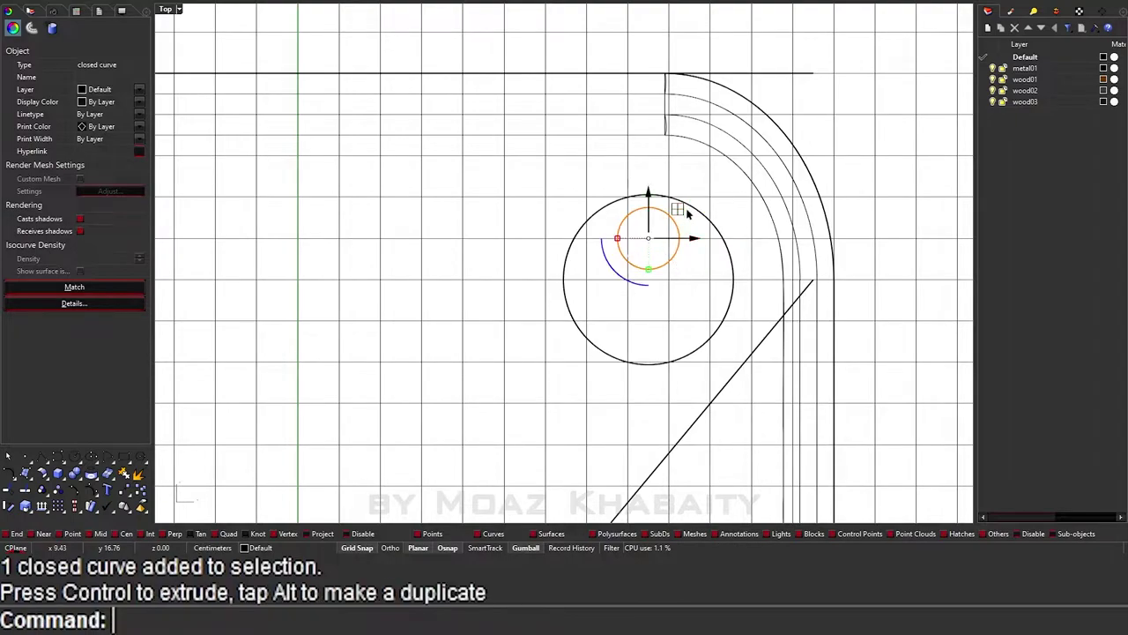
pyautogui.hotkey('ctrl', 'z')
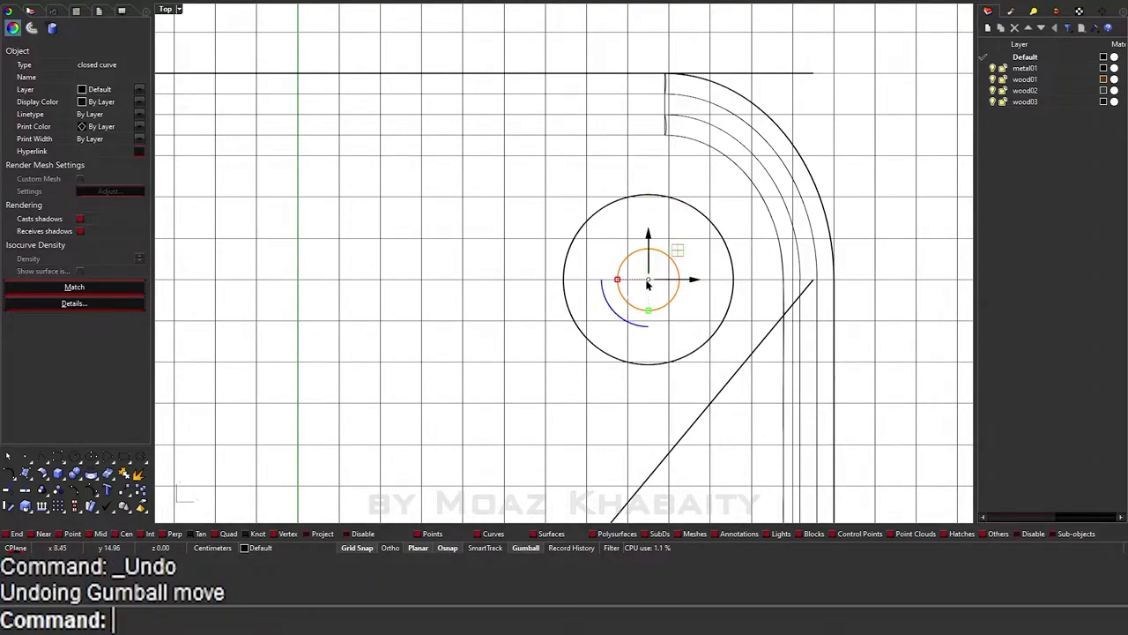
pyautogui.write('m')
pyautogui.press('Return')
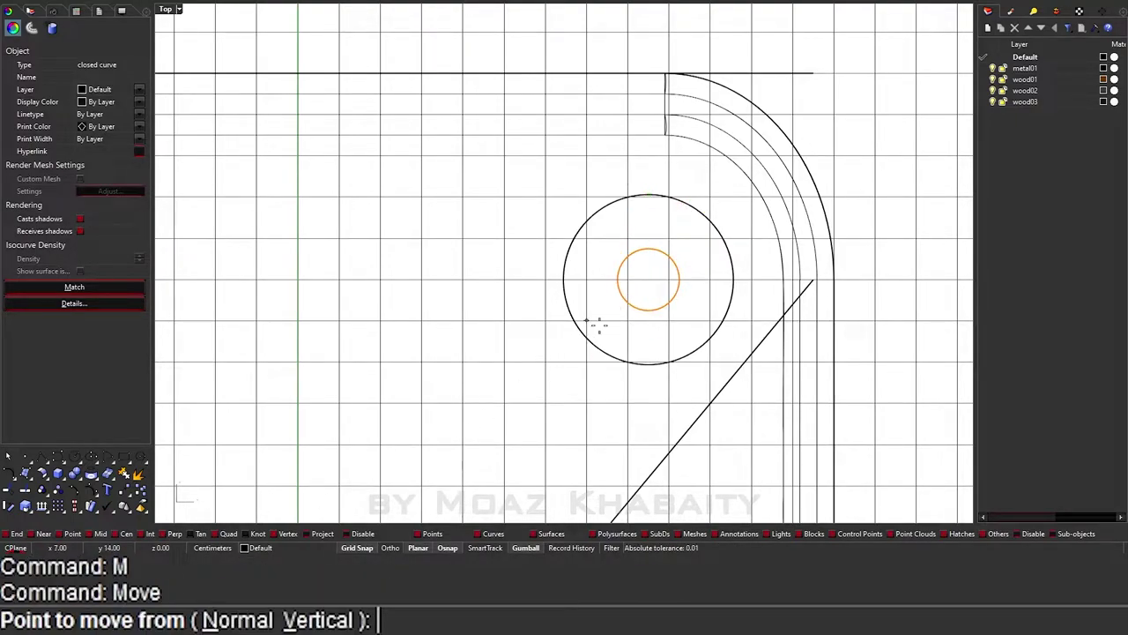
pyautogui.click(642, 302)
pyautogui.press('Escape')
pyautogui.write('m')
pyautogui.press('Return')
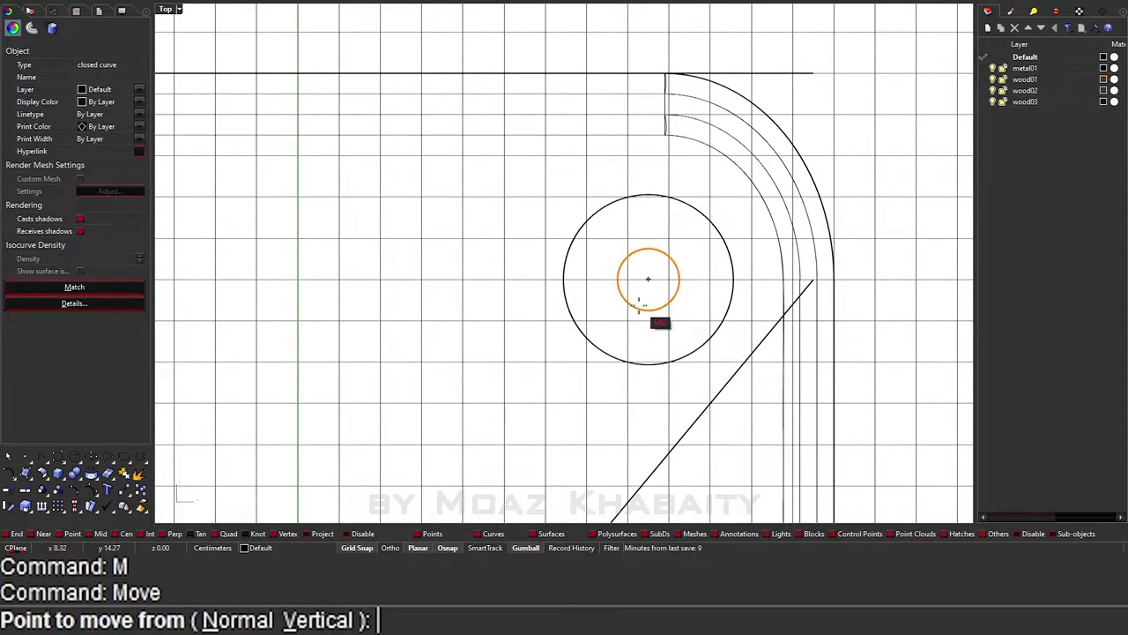
pyautogui.click(640, 303)
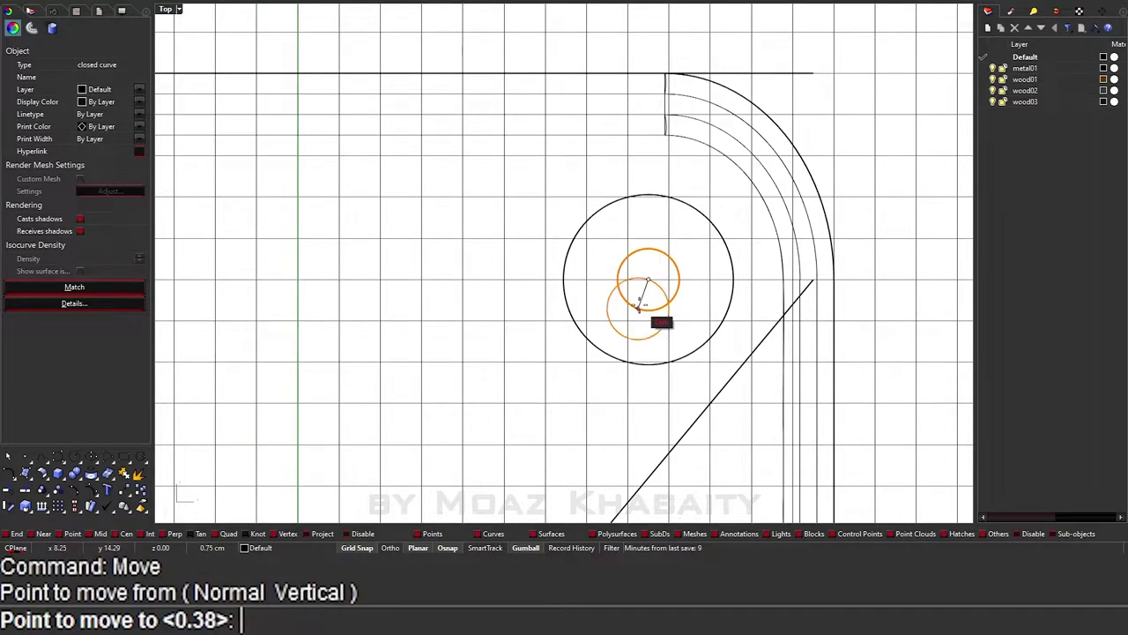
pyautogui.click(669, 238)
pyautogui.scroll(-3, 647, 323)
pyautogui.press('Escape')
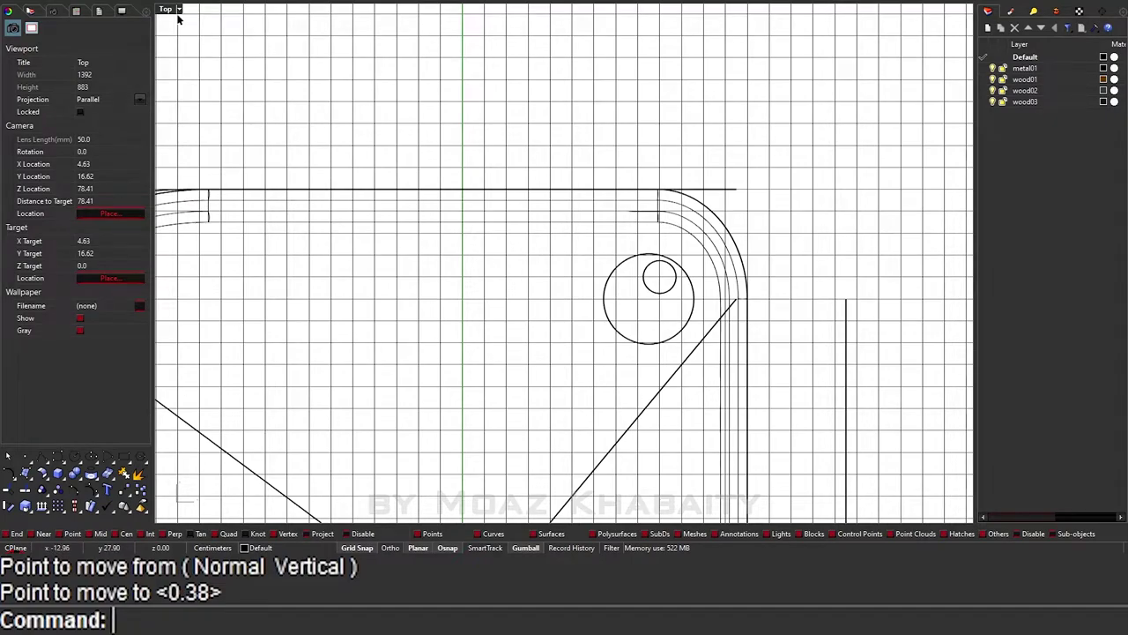
pyautogui.doubleClick(172, 11)
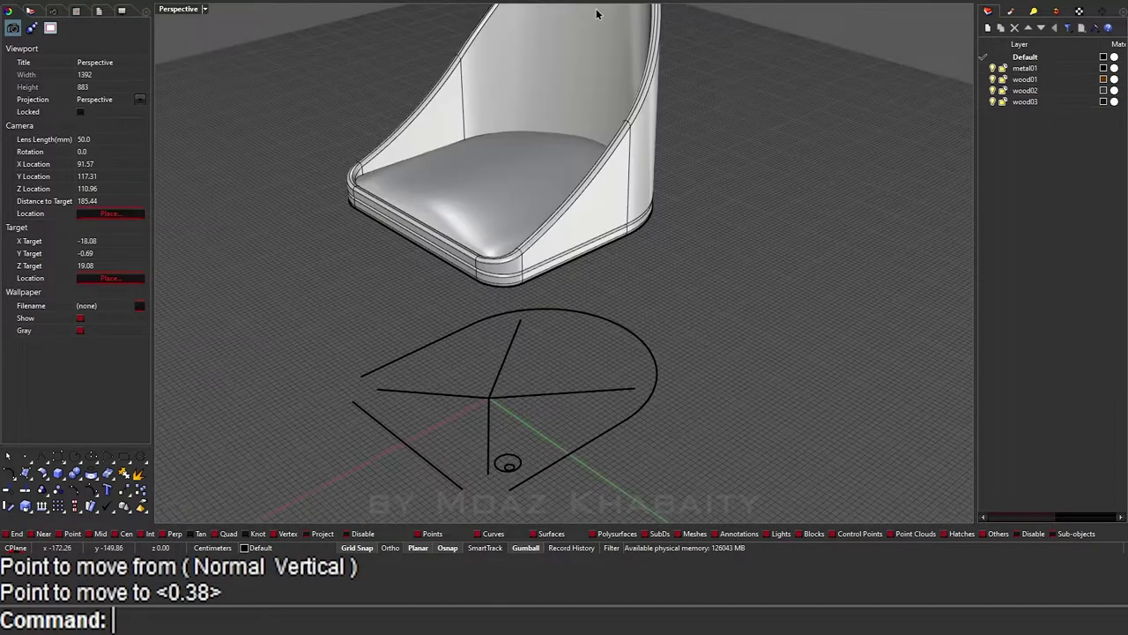
# Step: In a maximized Perspective view, raise the larger leg circle to the seat's underside corner with SetPt
pyautogui.doubleClick(595, 10)
pyautogui.moveTo(503, 481); pyautogui.dragTo(553, 148, button='right')
pyautogui.click(510, 458)
pyautogui.write('AAA')
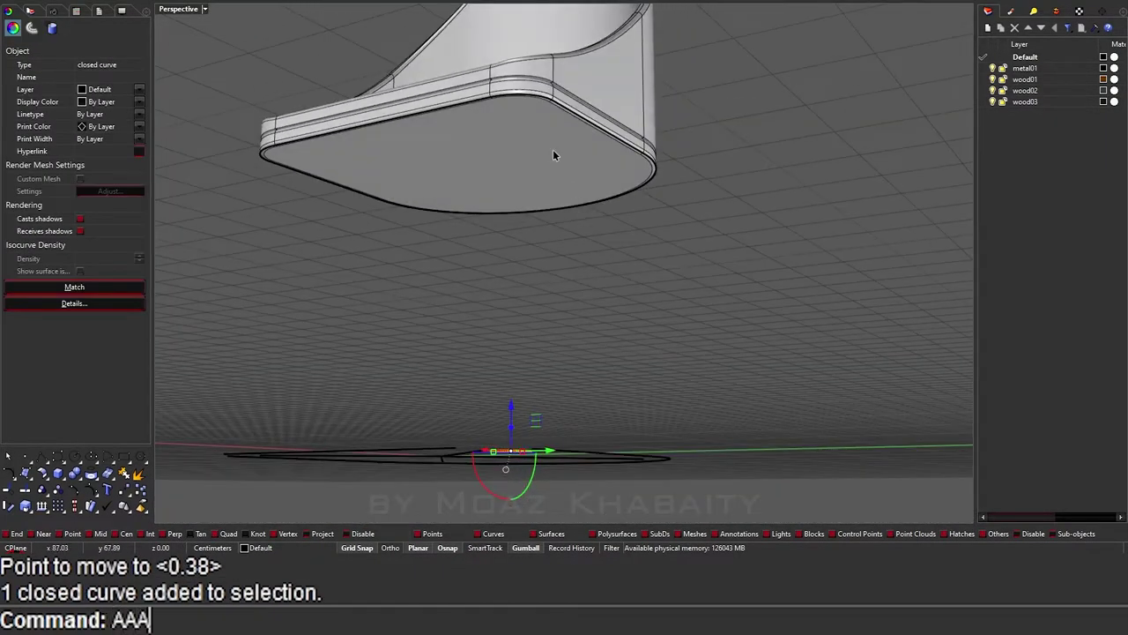
pyautogui.press('Return')
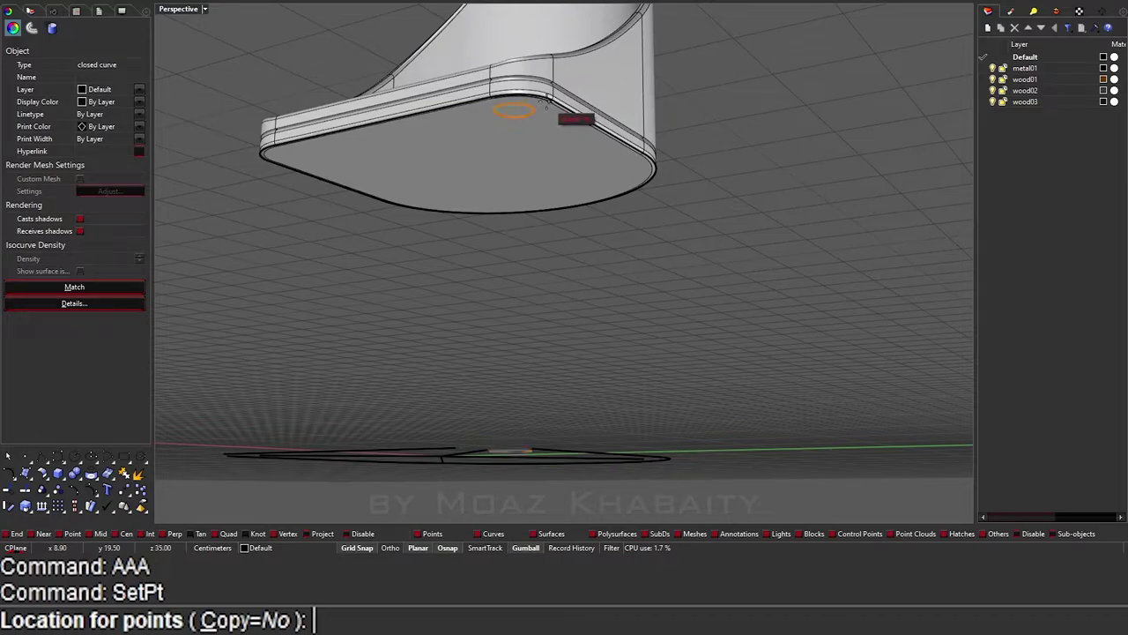
pyautogui.click(547, 102)
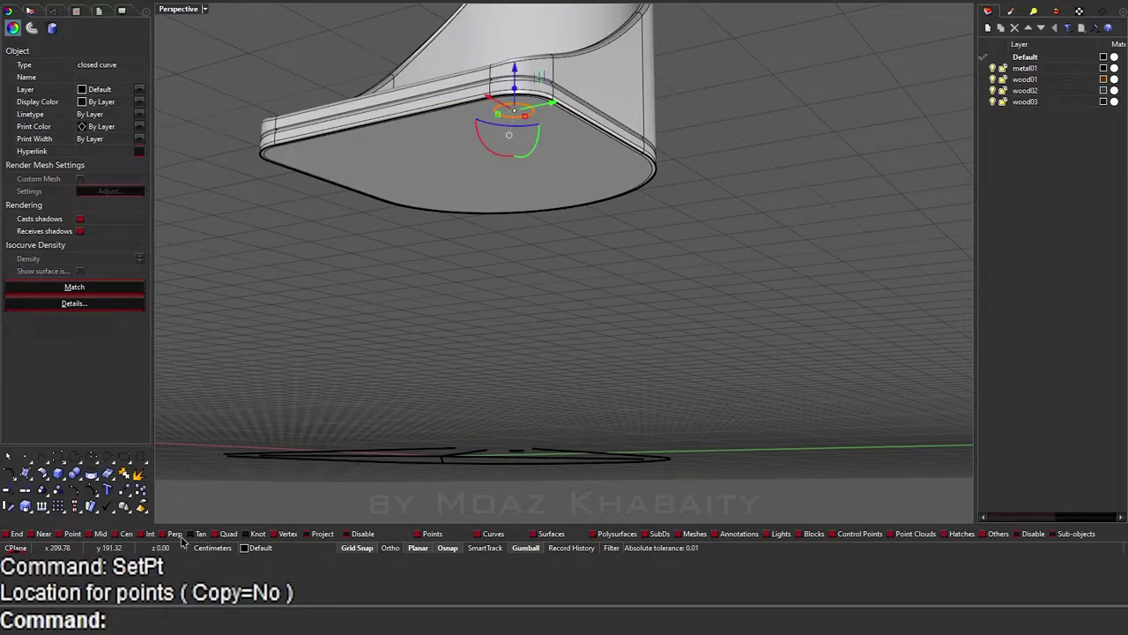
# Step: Loft the raised circle down to the small floor circle to form the tapered leg
pyautogui.moveTo(414, 458); pyautogui.dragTo(452, 401, button='right')
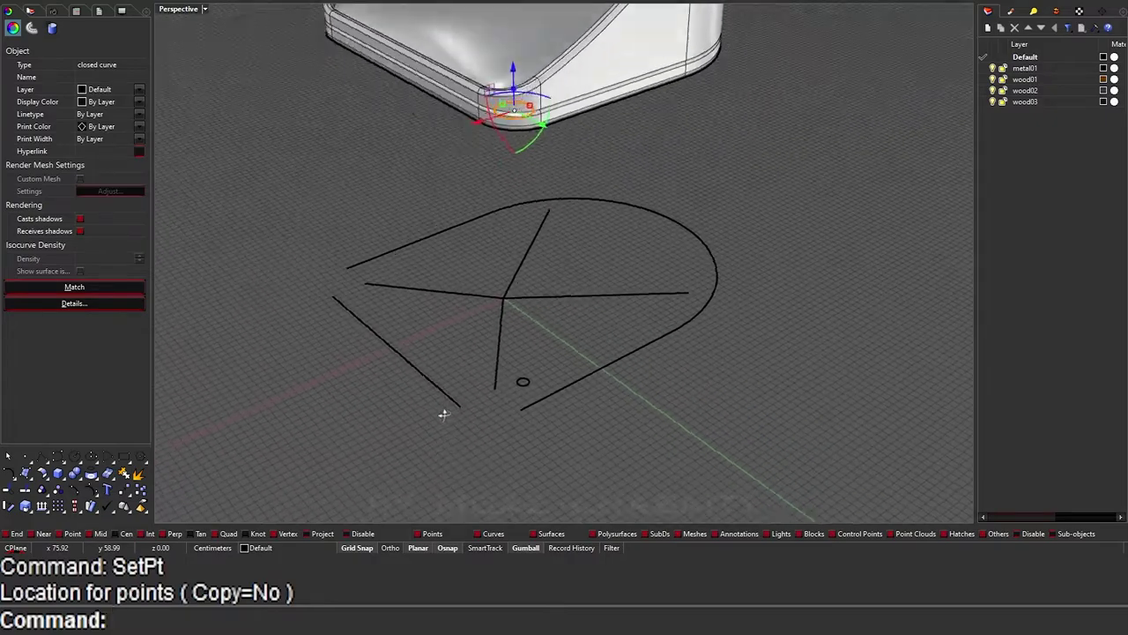
pyautogui.keyDown('shift'); pyautogui.click(521, 403); pyautogui.keyUp('shift')
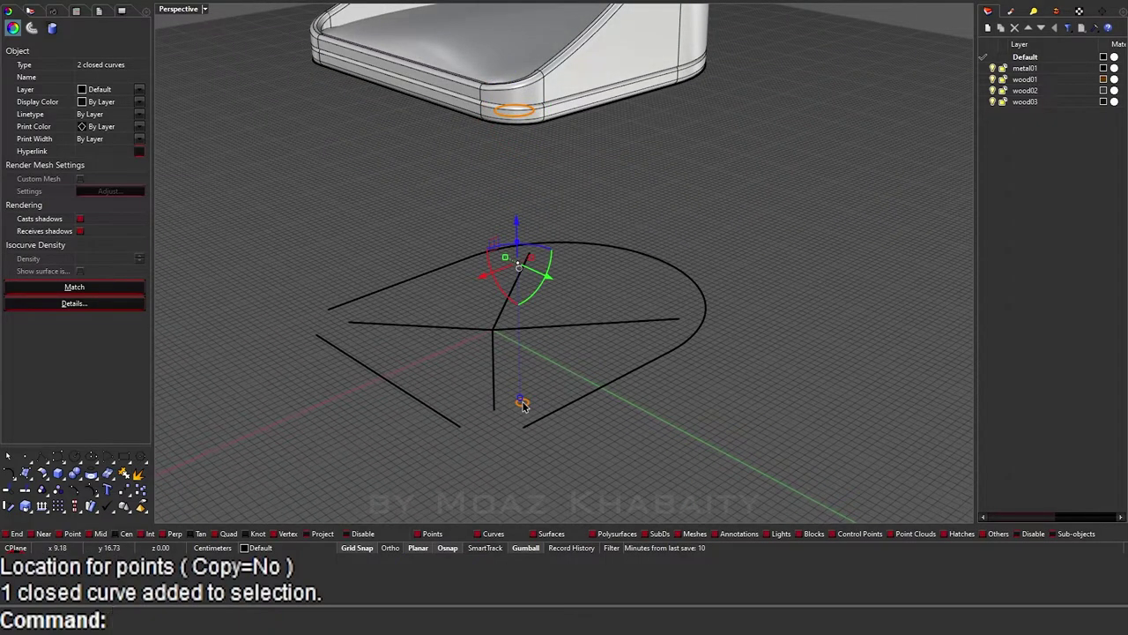
pyautogui.write('dd')
pyautogui.press('Return')
pyautogui.press('Return')
pyautogui.click(718, 321)
pyautogui.moveTo(717, 321)
pyautogui.mouseDown(button='right')
pyautogui.moveTo(490, 284)
pyautogui.moveTo(627, 108)
pyautogui.moveTo(547, 355)
pyautogui.moveTo(620, 382)
pyautogui.moveTo(670, 373)
pyautogui.moveTo(577, 372)
pyautogui.mouseUp(button='right')
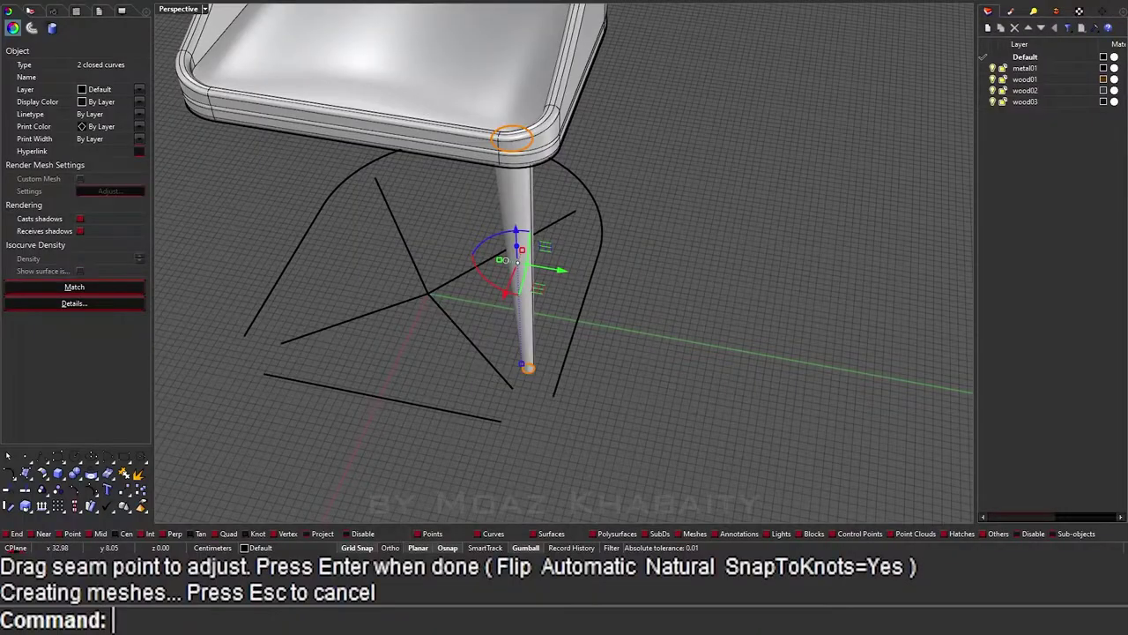
# Step: Orbit the Perspective view around the new tapered leg
pyautogui.moveTo(511, 264)
pyautogui.mouseDown(button='right')
pyautogui.moveTo(534, 298)
pyautogui.moveTo(525, 376)
pyautogui.mouseUp(button='right')
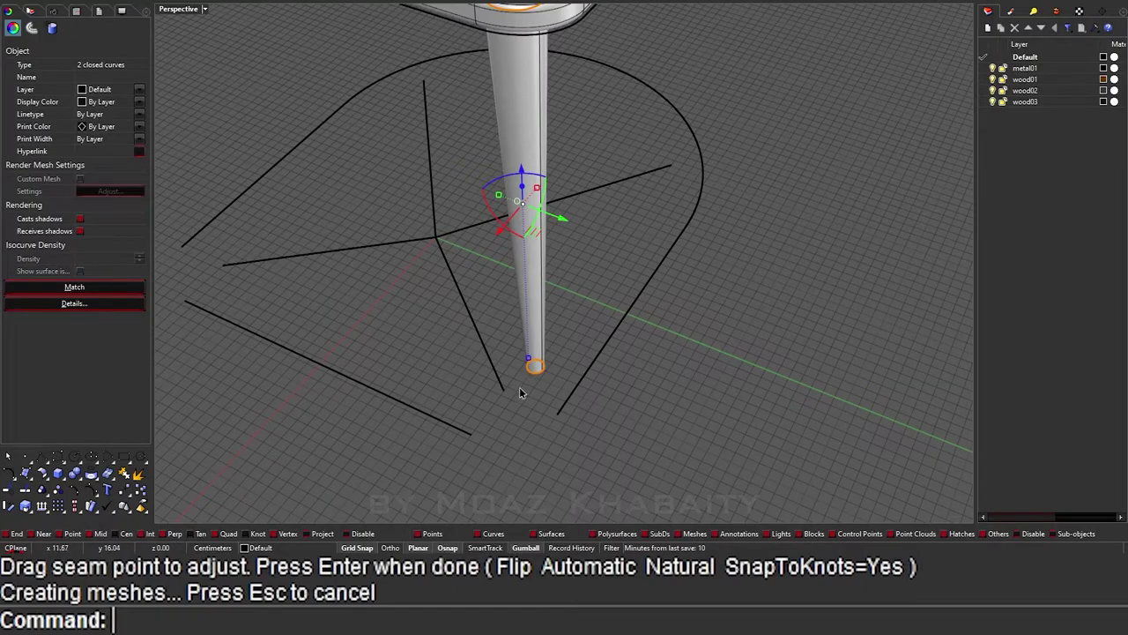
# Step: Delete the two profile circles and Cap the leg into a closed solid
pyautogui.press('Delete')
pyautogui.click(534, 348)
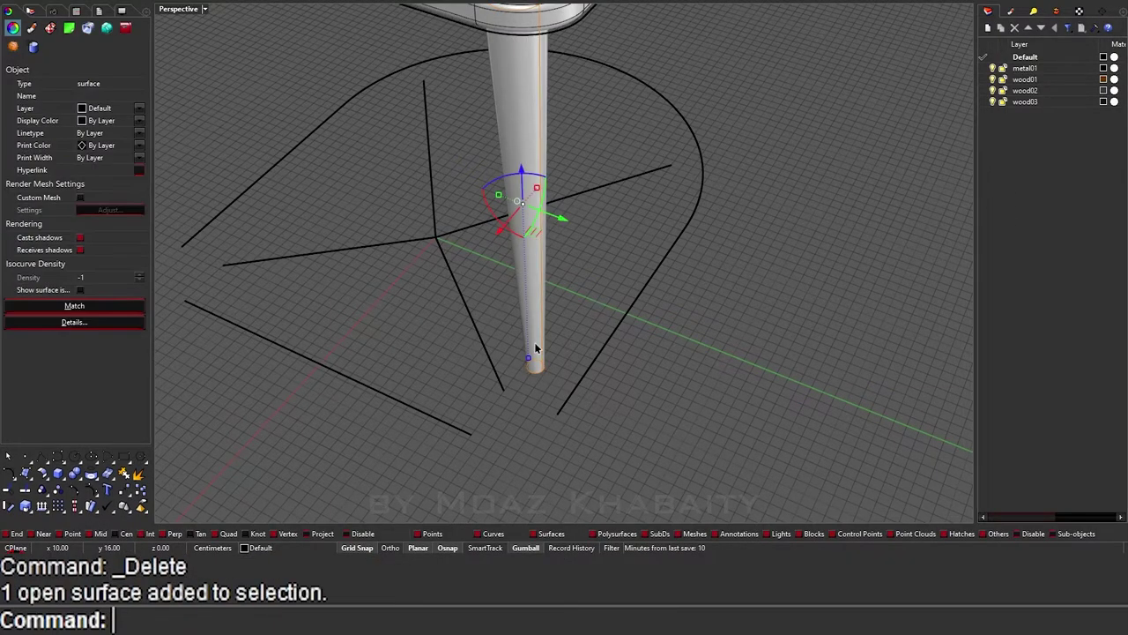
pyautogui.moveTo(534, 348)
pyautogui.mouseDown(button='right')
pyautogui.moveTo(525, 385)
pyautogui.moveTo(587, 322)
pyautogui.mouseUp(button='right')
pyautogui.scroll(3, 525, 385)
pyautogui.write('Cap')
pyautogui.press('Return')
pyautogui.scroll(-2, 524, 385)
pyautogui.scroll(-4, 587, 322)
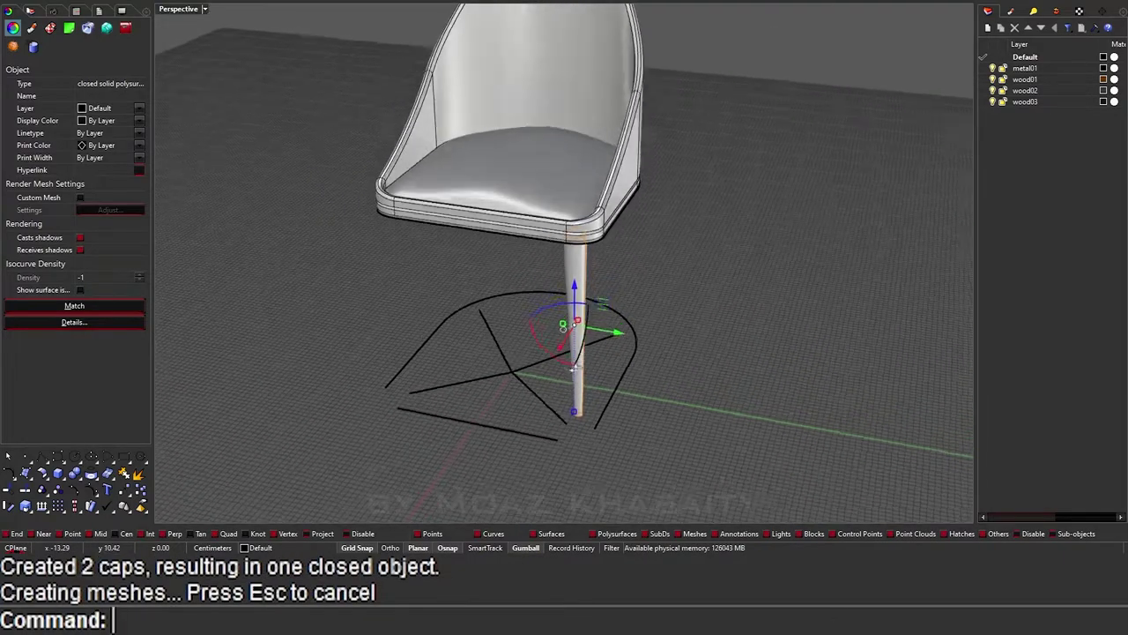
pyautogui.moveTo(574, 369); pyautogui.dragTo(541, 356, button='right')
# Step: Mirror the leg across the origin to make the second front leg
pyautogui.write('Mi')
pyautogui.press('Return')
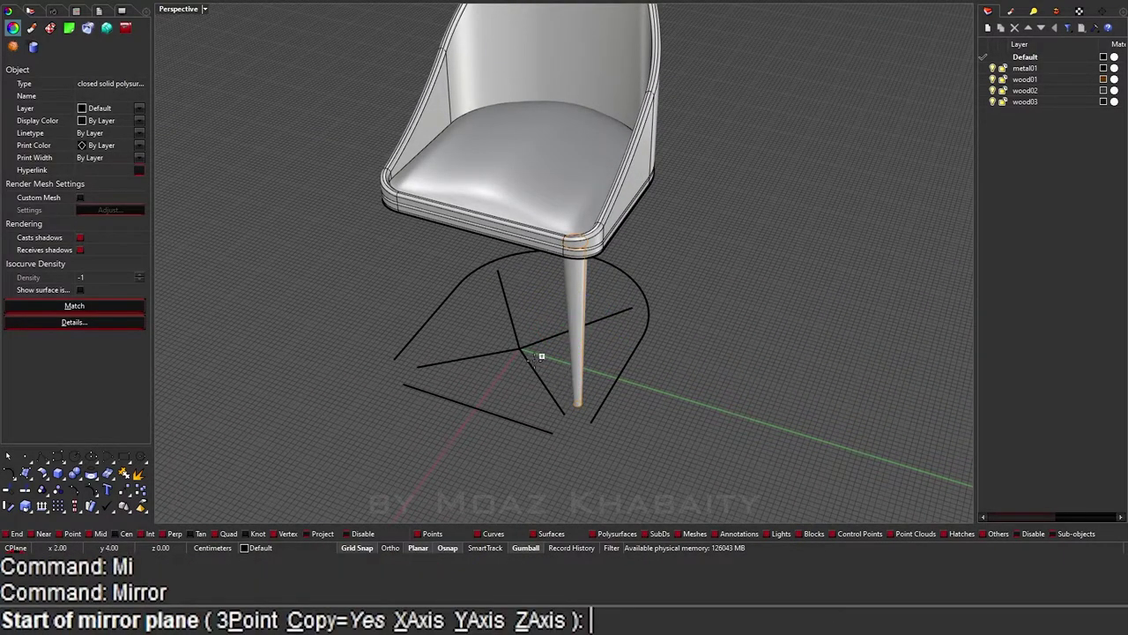
pyautogui.write('0')
pyautogui.press('Return')
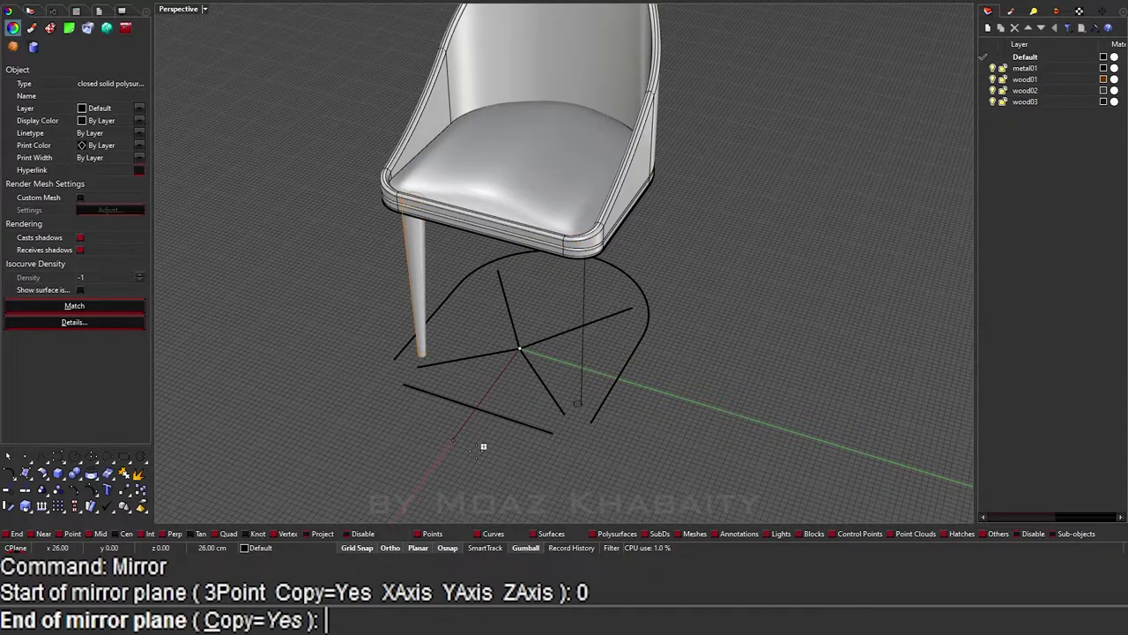
pyautogui.click(487, 441)
# Step: Mirror both legs across the origin to create the back pair, then select two legs
pyautogui.keyDown('shift'); pyautogui.click(423, 275); pyautogui.keyUp('shift')
pyautogui.write('Mi')
pyautogui.press('Return')
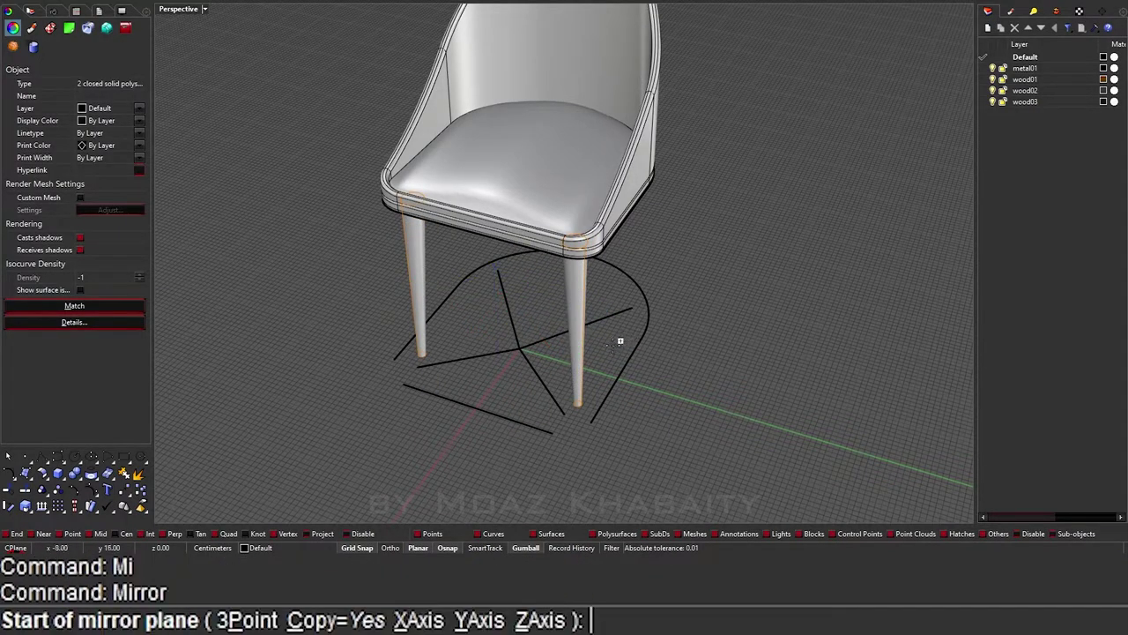
pyautogui.write('0')
pyautogui.press('Return')
pyautogui.click(713, 429)
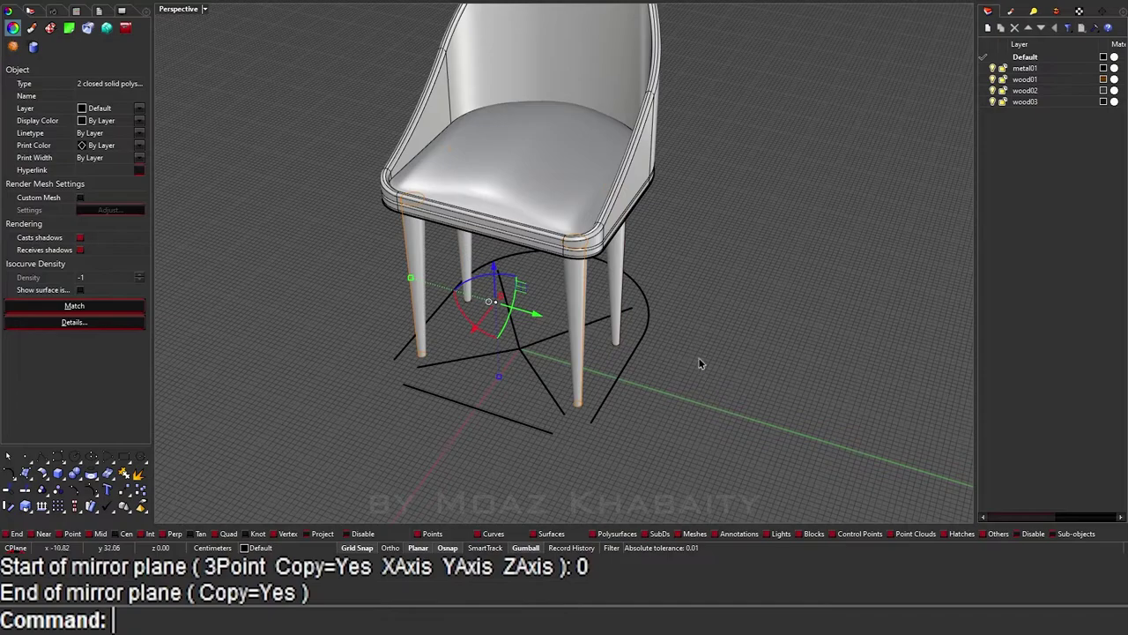
pyautogui.moveTo(699, 367)
pyautogui.mouseDown(button='right')
pyautogui.moveTo(598, 257)
pyautogui.moveTo(494, 415)
pyautogui.mouseUp(button='right')
pyautogui.keyDown('shift'); pyautogui.click(616, 265); pyautogui.keyUp('shift')
pyautogui.keyDown('shift'); pyautogui.click(566, 282); pyautogui.keyUp('shift')
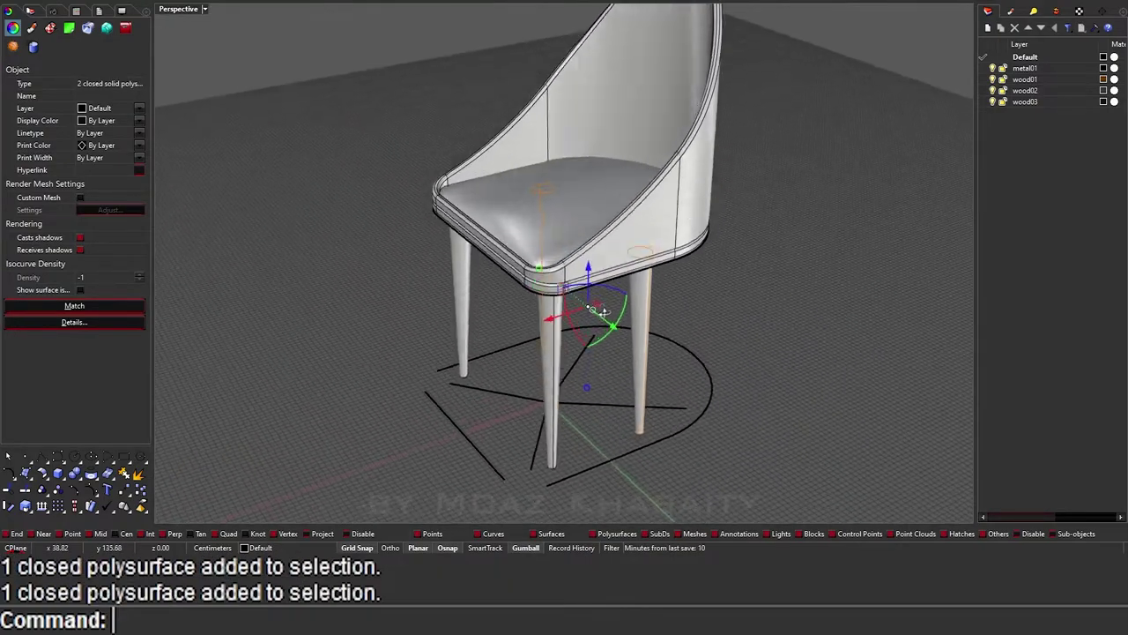
# Step: In the four-view layout, shift the two selected legs left along X under the seat
pyautogui.moveTo(393, 270)
pyautogui.mouseDown(button='right')
pyautogui.moveTo(251, 44)
pyautogui.moveTo(282, 113)
pyautogui.mouseUp(button='right')
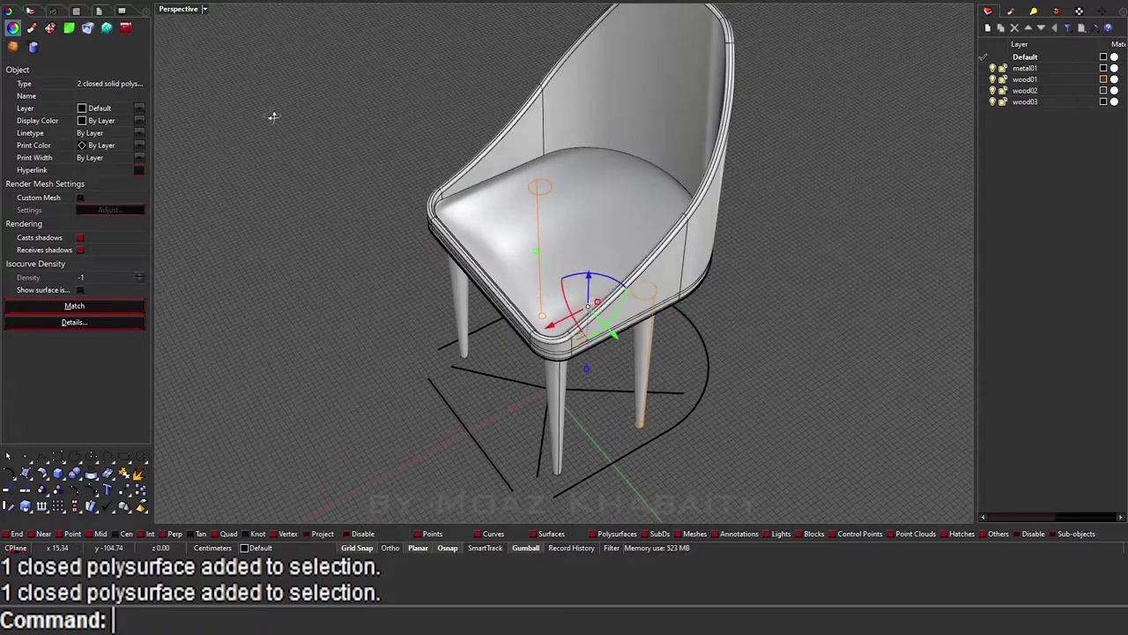
pyautogui.doubleClick(179, 9)
pyautogui.scroll(-5, 343, 118)
pyautogui.moveTo(361, 76); pyautogui.dragTo(391, 53, button='right')
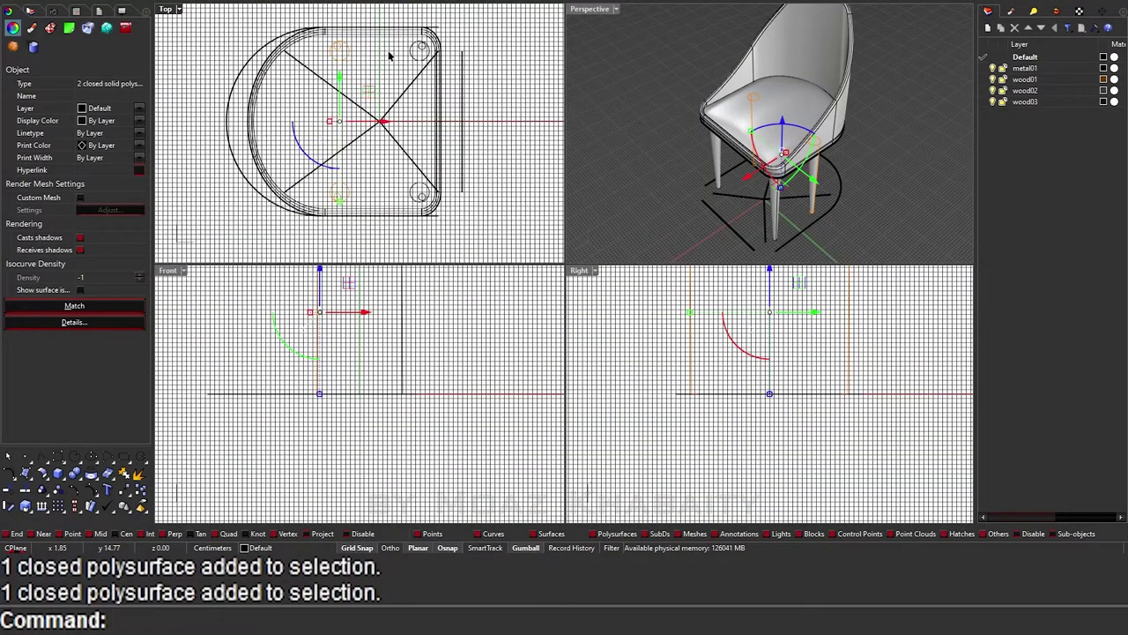
pyautogui.moveTo(399, 118); pyautogui.dragTo(349, 125)
pyautogui.scroll(5, 311, 76)
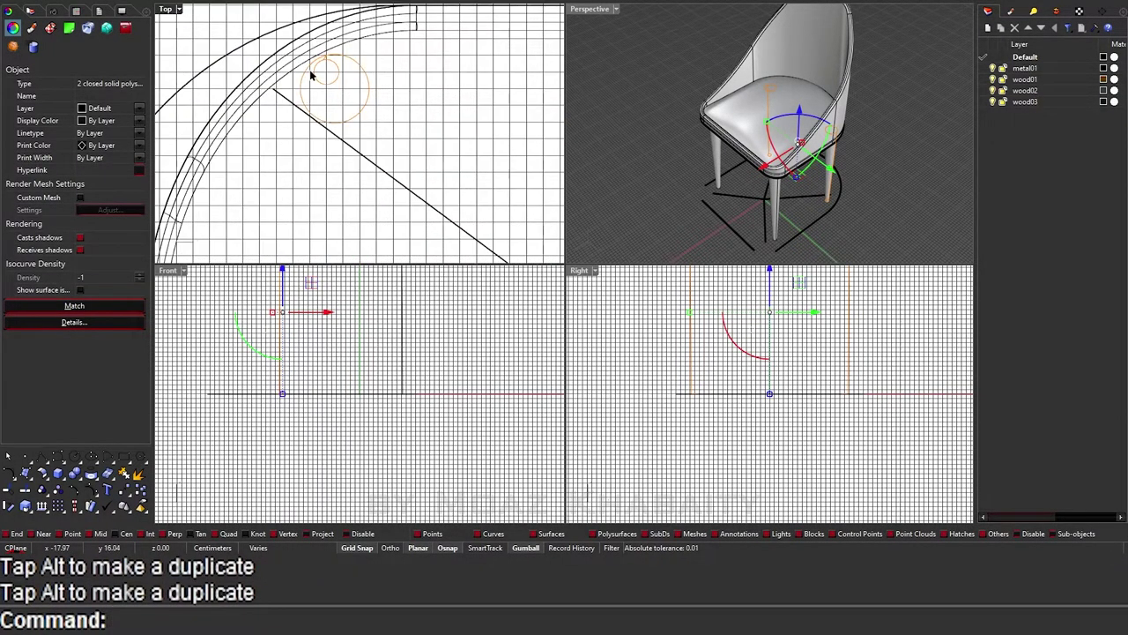
pyautogui.scroll(-3, 310, 75)
pyautogui.scroll(-2, 310, 76)
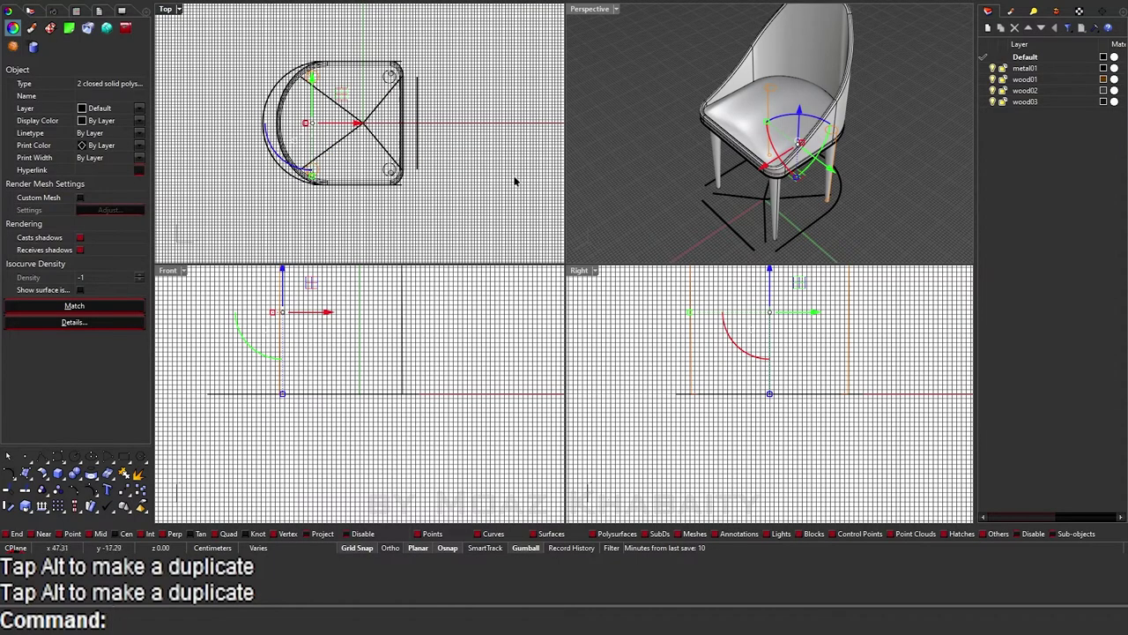
pyautogui.click(675, 184)
# Step: In a maximized Perspective view, window-select the guide curves beneath the legs and delete them
pyautogui.moveTo(739, 194); pyautogui.dragTo(739, 159, button='right')
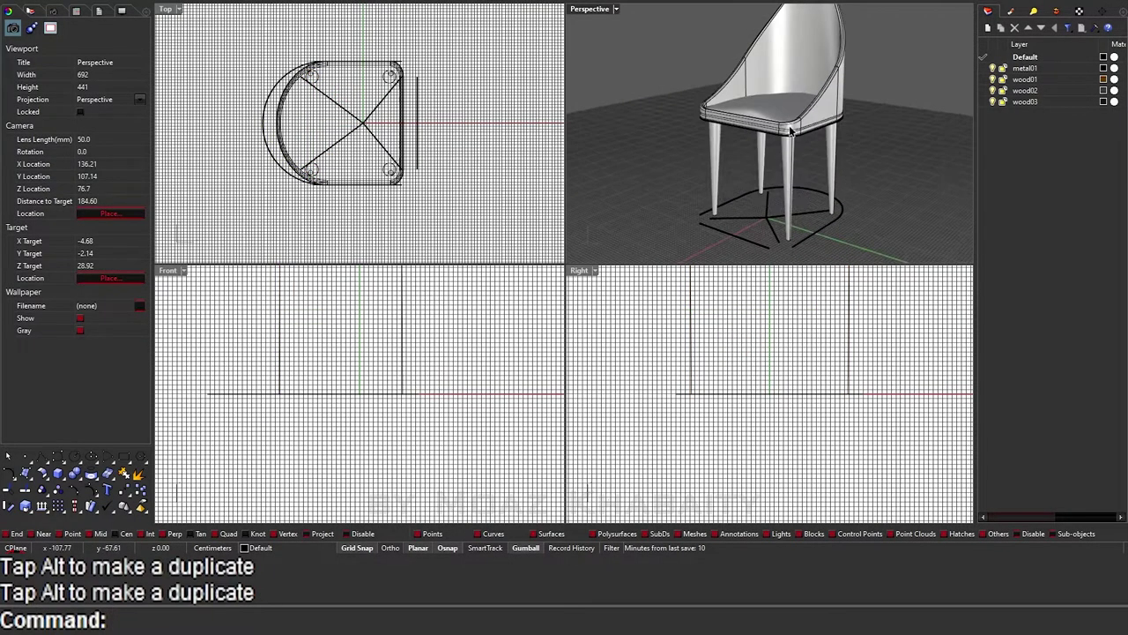
pyautogui.doubleClick(595, 9)
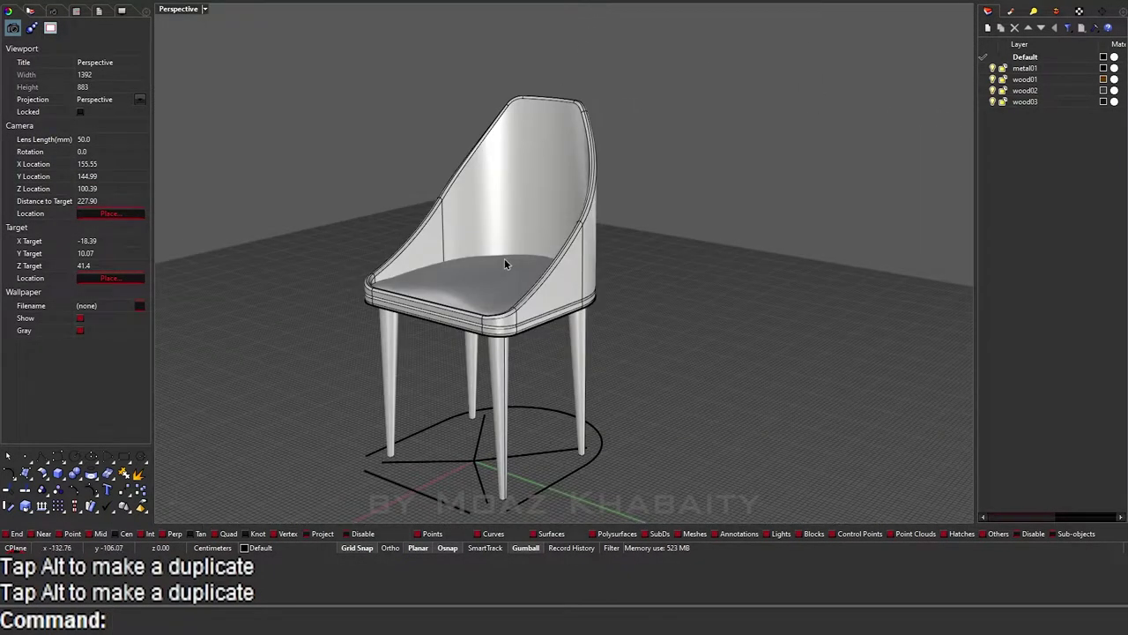
pyautogui.moveTo(504, 258); pyautogui.dragTo(545, 252, button='right')
pyautogui.scroll(3, 612, 397)
pyautogui.moveTo(612, 396); pyautogui.dragTo(582, 385, button='right')
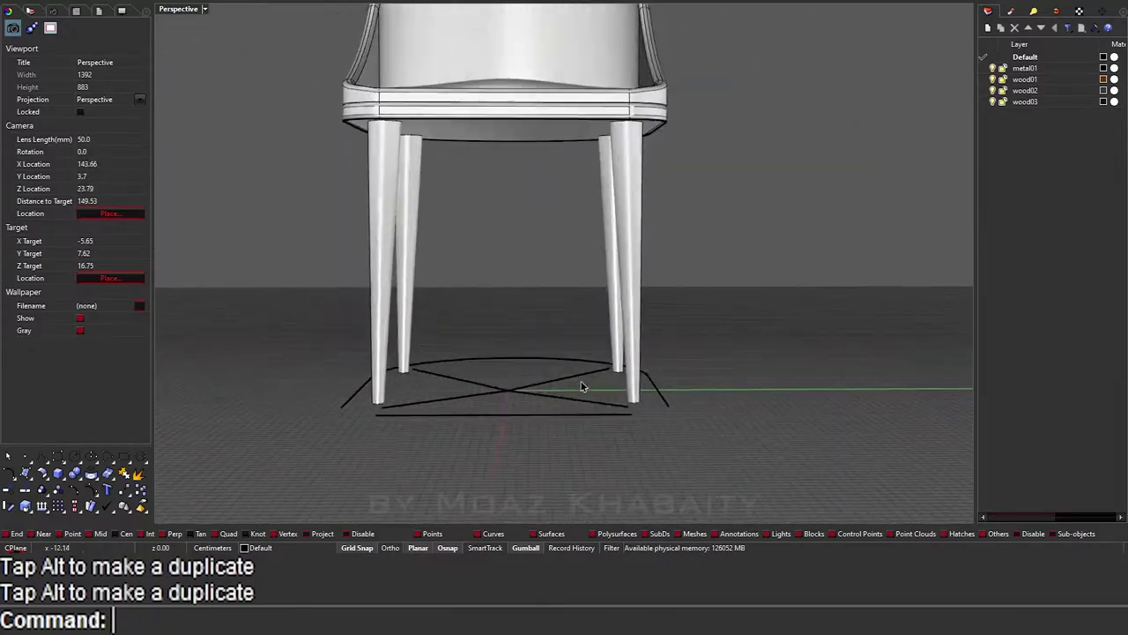
pyautogui.moveTo(692, 340); pyautogui.dragTo(696, 340)
pyautogui.press('Delete')
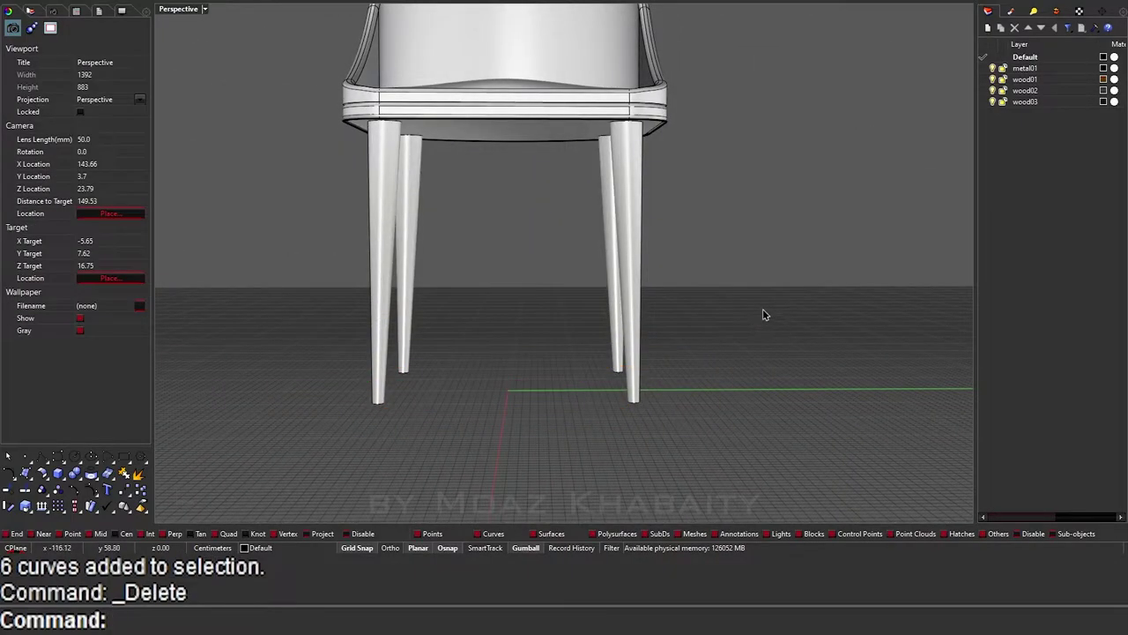
# Step: Draw a flat plane spanning beneath all four legs
pyautogui.write('KK')
pyautogui.press('Return')
pyautogui.click(739, 338)
pyautogui.click(195, 446)
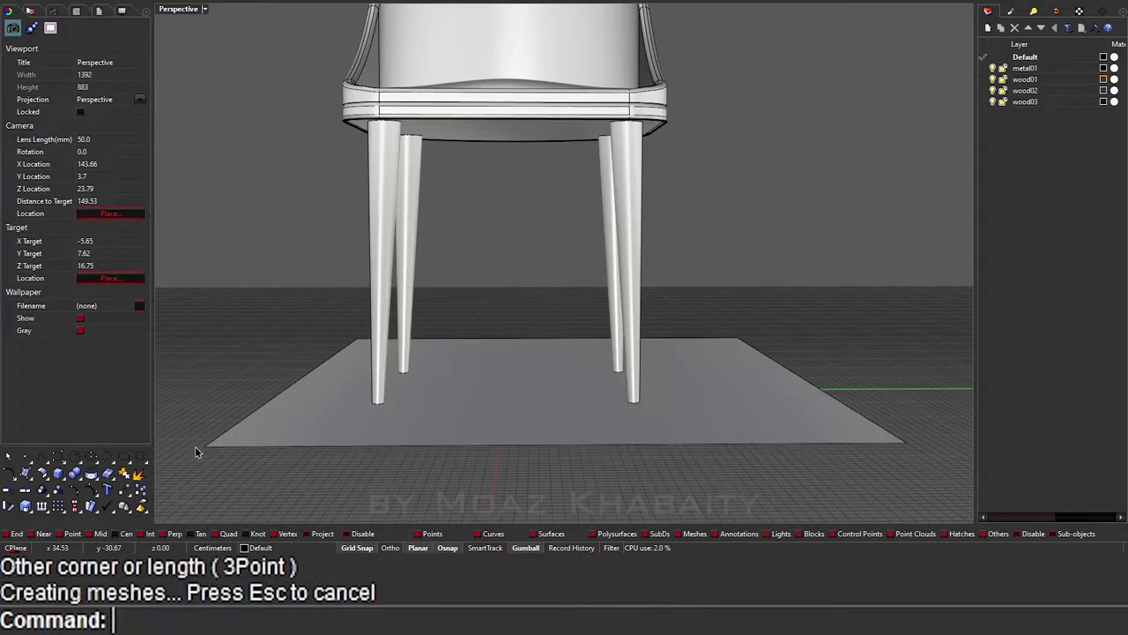
pyautogui.click(537, 390)
pyautogui.click(557, 323)
pyautogui.click(551, 337)
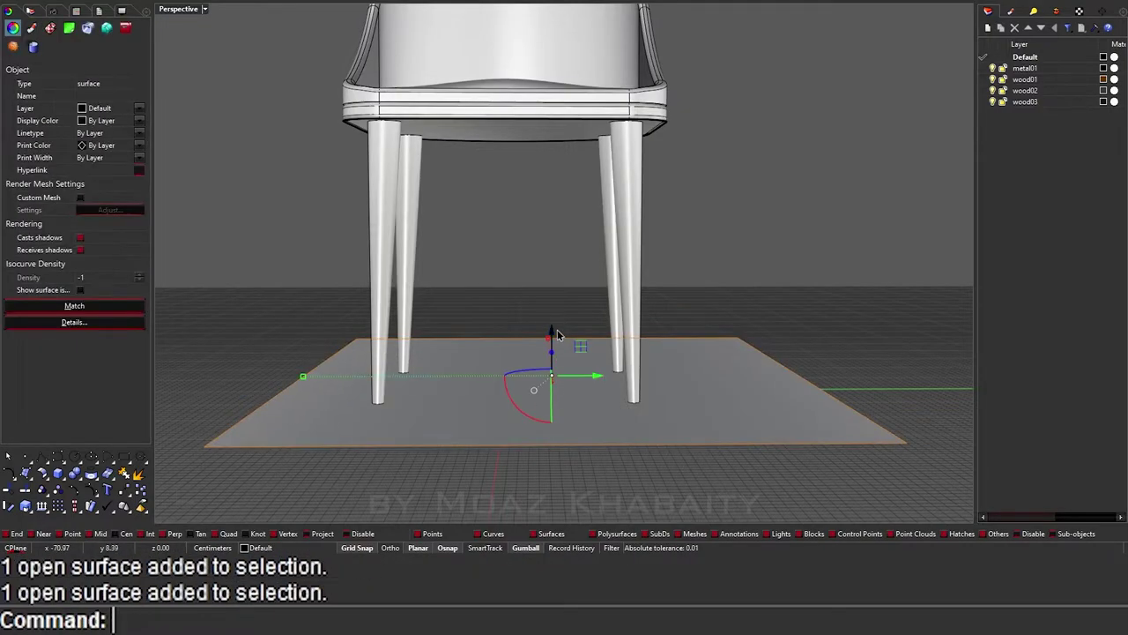
# Step: Raise the plane along Z with the gumball to just above the leg bottoms
pyautogui.moveTo(551, 335); pyautogui.dragTo(556, 286)
pyautogui.moveTo(556, 286); pyautogui.dragTo(521, 324, button='right')
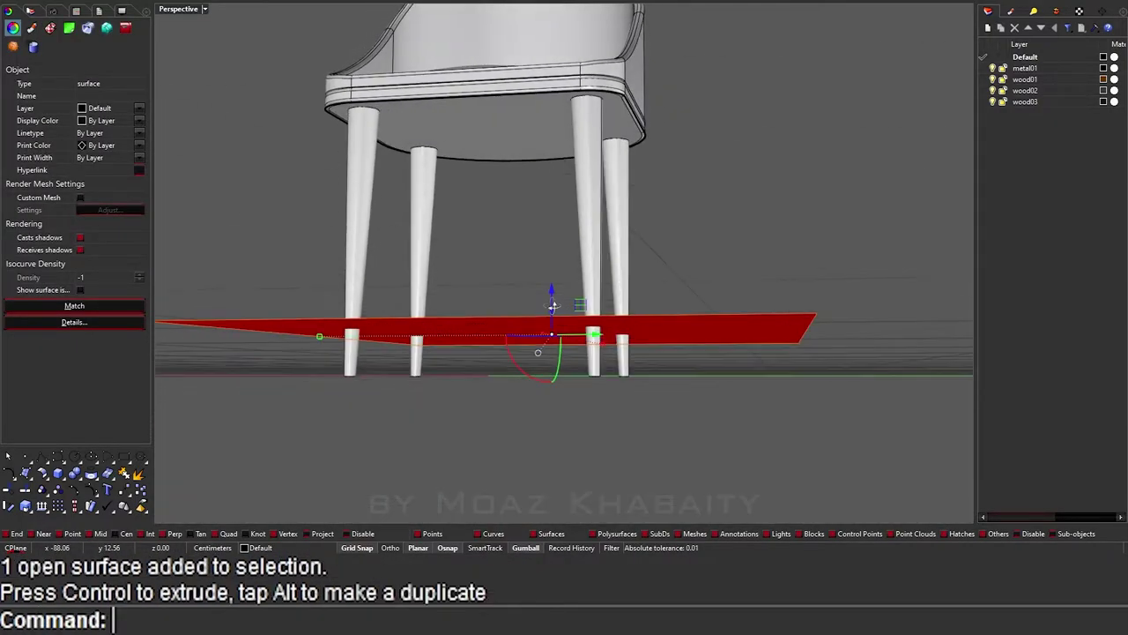
pyautogui.moveTo(555, 283); pyautogui.dragTo(552, 287)
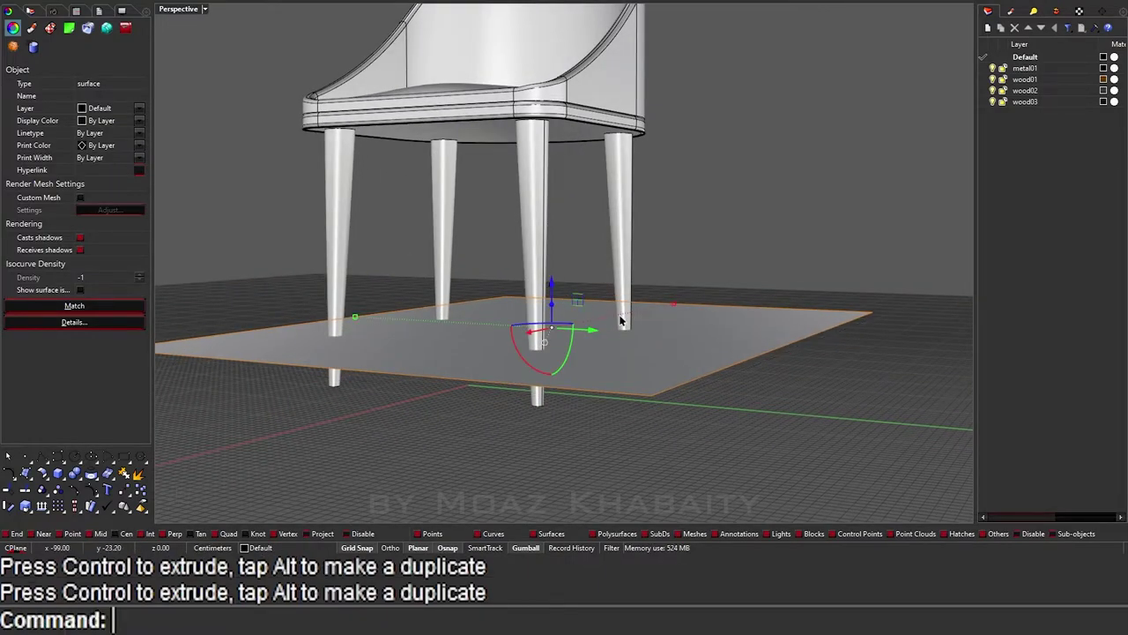
pyautogui.moveTo(623, 324)
pyautogui.mouseDown(button='right')
pyautogui.moveTo(534, 438)
pyautogui.moveTo(539, 412)
pyautogui.mouseUp(button='right')
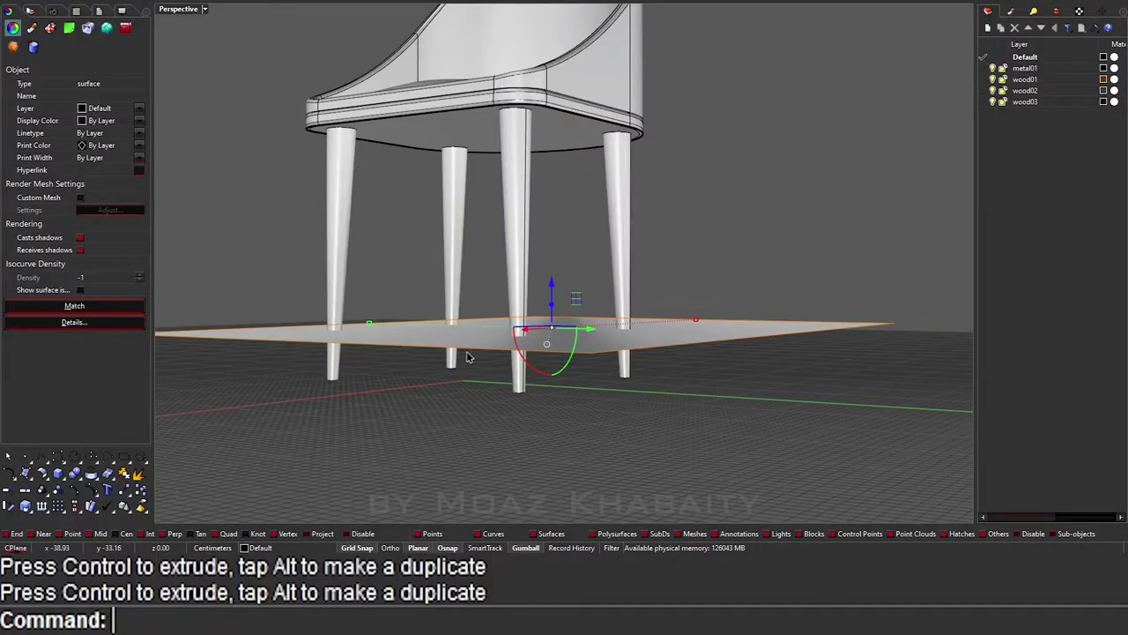
pyautogui.moveTo(553, 278); pyautogui.dragTo(561, 282)
pyautogui.moveTo(564, 282); pyautogui.dragTo(711, 253, button='right')
# Step: Split the four legs with the plane, then delete the plane
pyautogui.moveTo(711, 259); pyautogui.dragTo(322, 214)
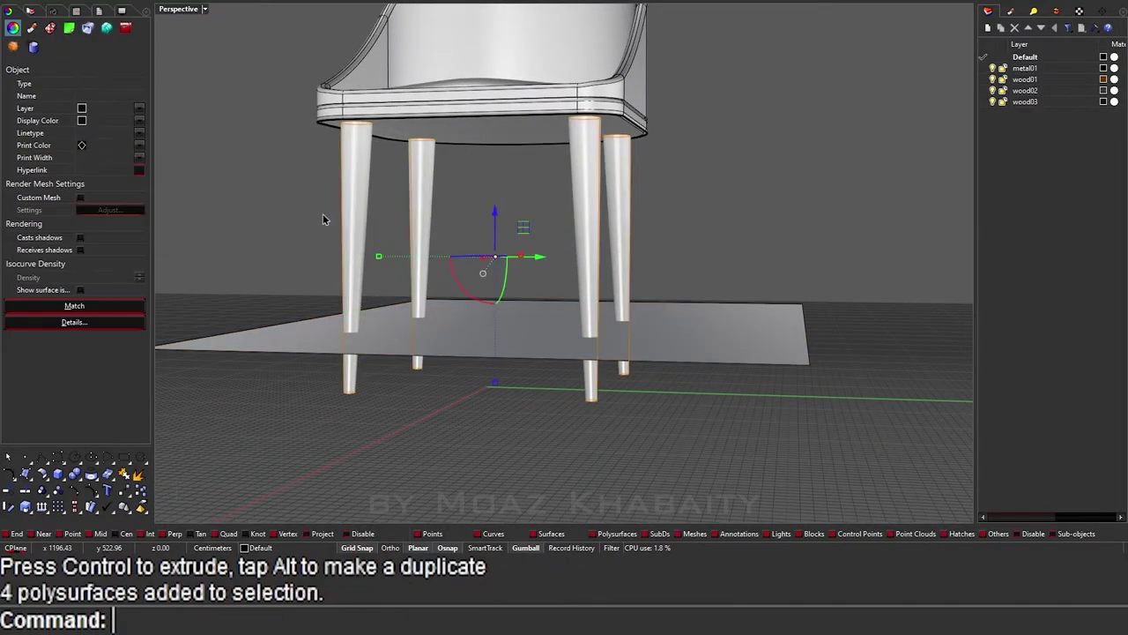
pyautogui.write('s')
pyautogui.press('Return')
pyautogui.click(705, 365)
pyautogui.press('Return')
pyautogui.click(708, 351)
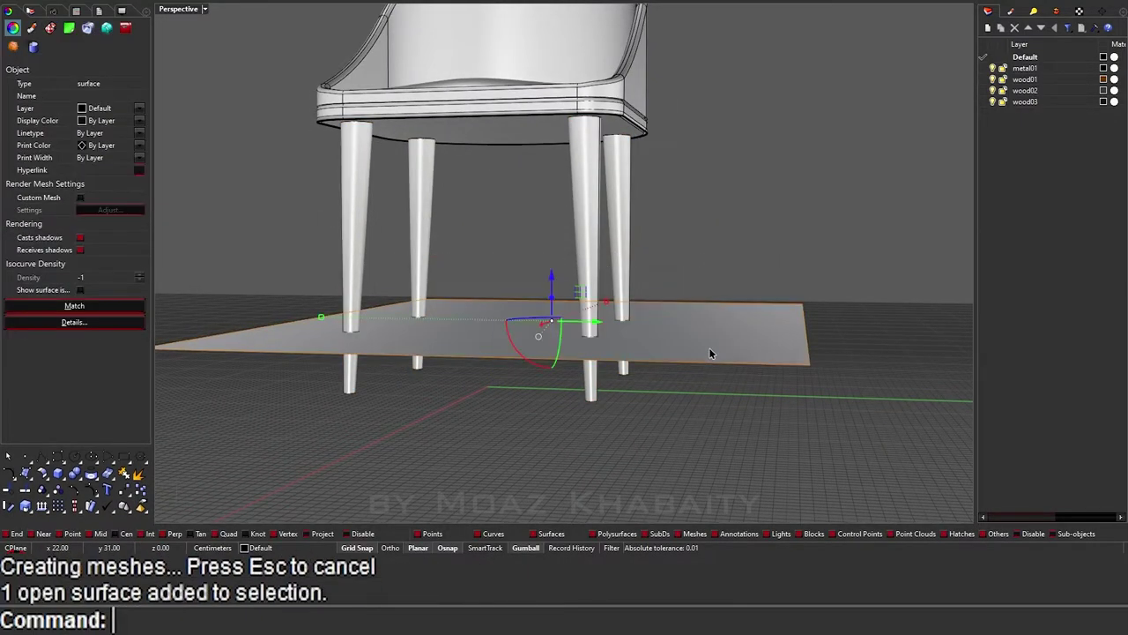
pyautogui.press('Delete')
# Step: Cap the four lower leg tips into closed solids and reselect them
pyautogui.moveTo(669, 410); pyautogui.dragTo(290, 350)
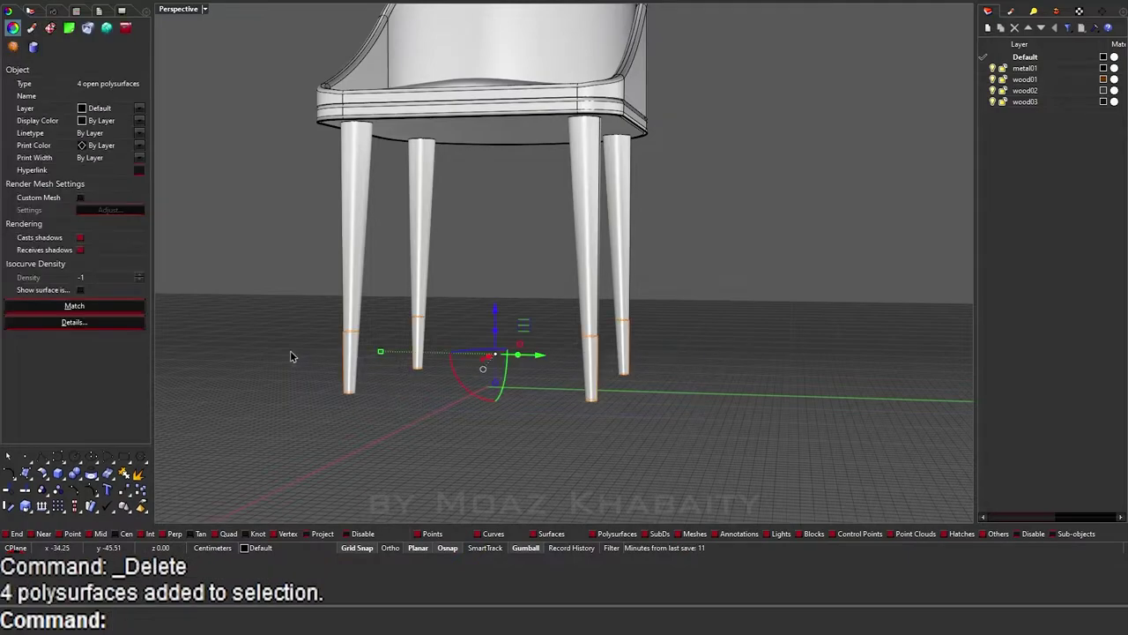
pyautogui.write('CAP')
pyautogui.press('Return')
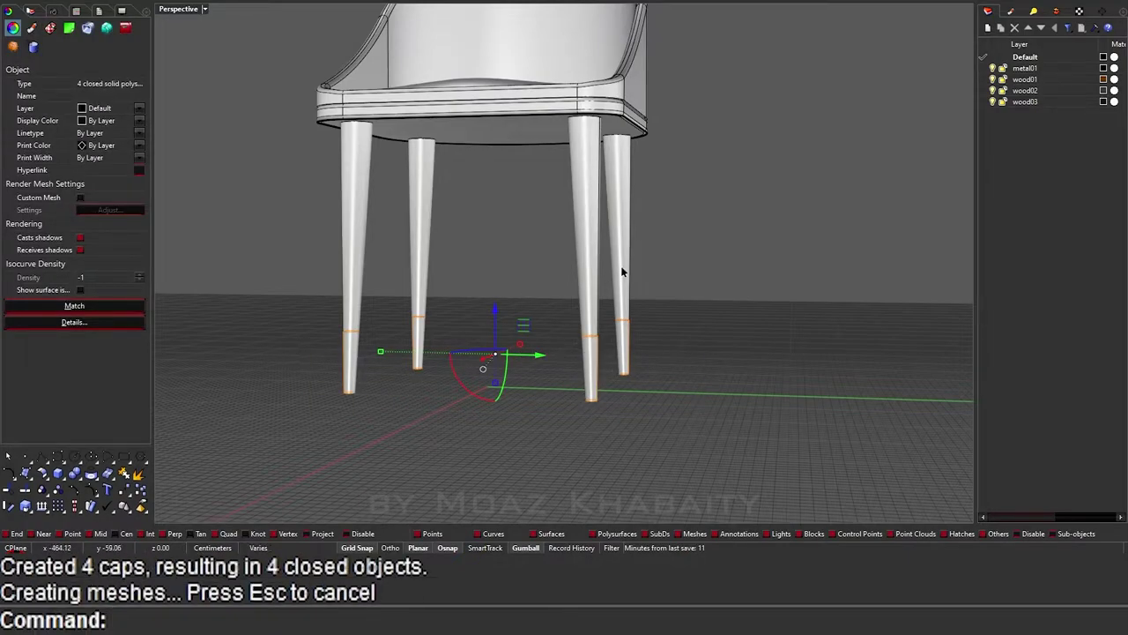
pyautogui.moveTo(620, 265); pyautogui.dragTo(239, 221)
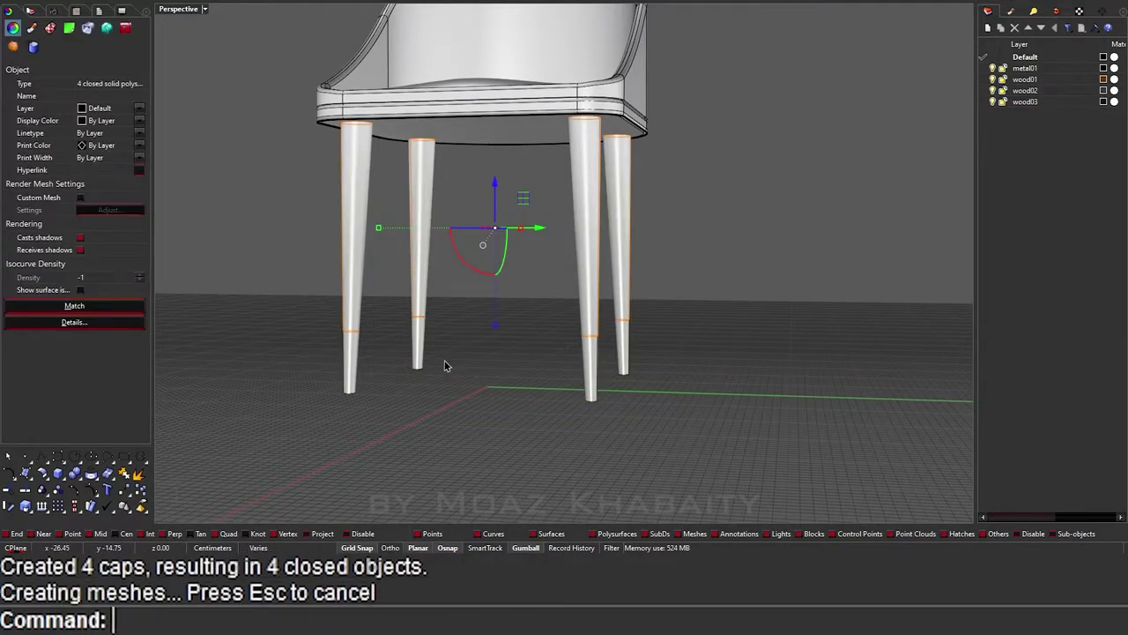
pyautogui.click(465, 391)
pyautogui.moveTo(679, 414); pyautogui.dragTo(297, 352)
# Step: Rename the first two layers to fabric01 and wood01
pyautogui.moveTo(297, 352); pyautogui.dragTo(685, 256, button='right')
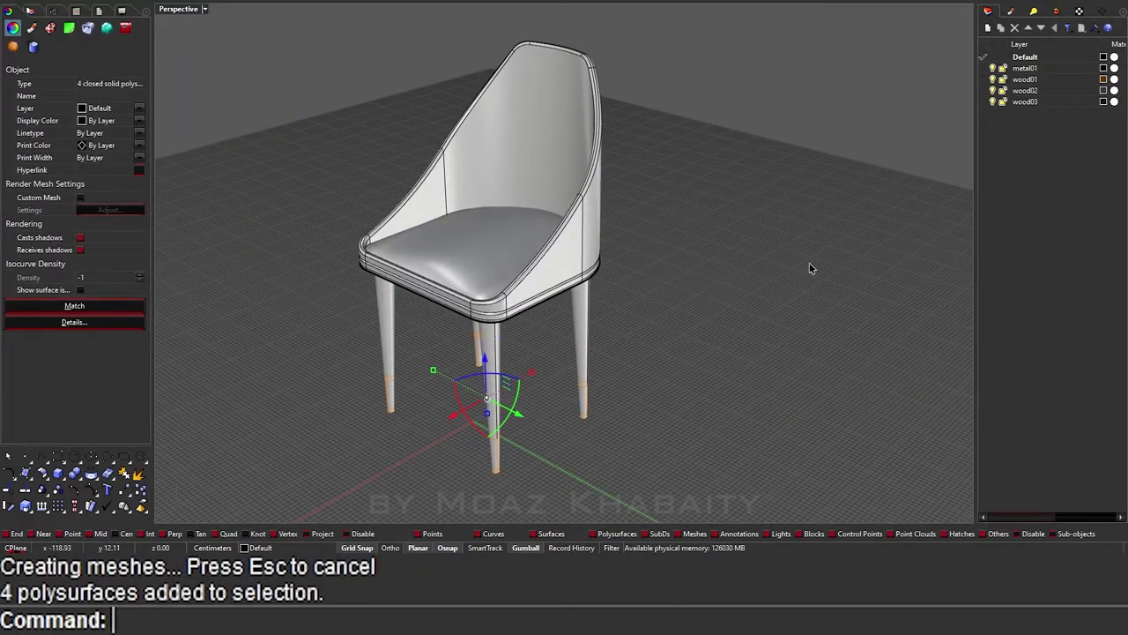
pyautogui.click(1036, 68)
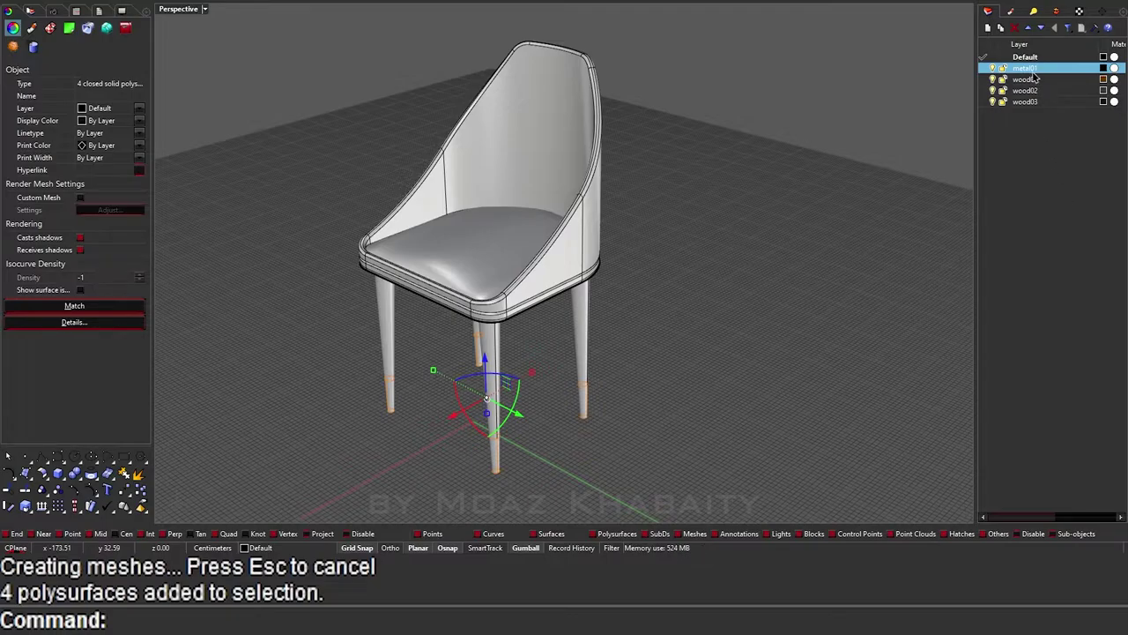
pyautogui.doubleClick(1031, 69)
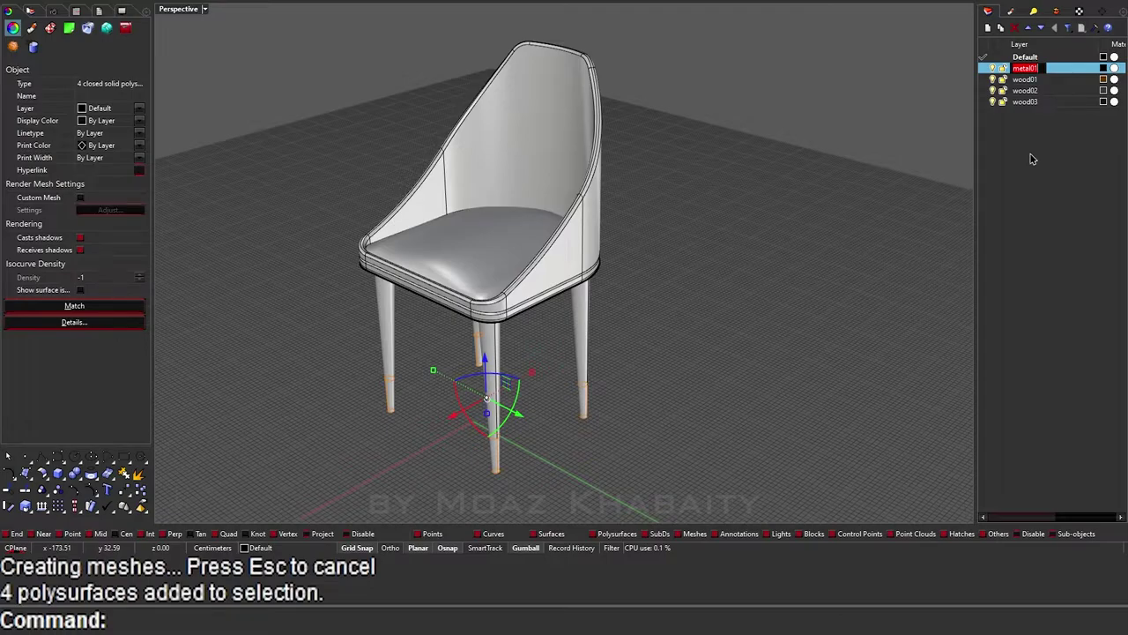
pyautogui.write('l')
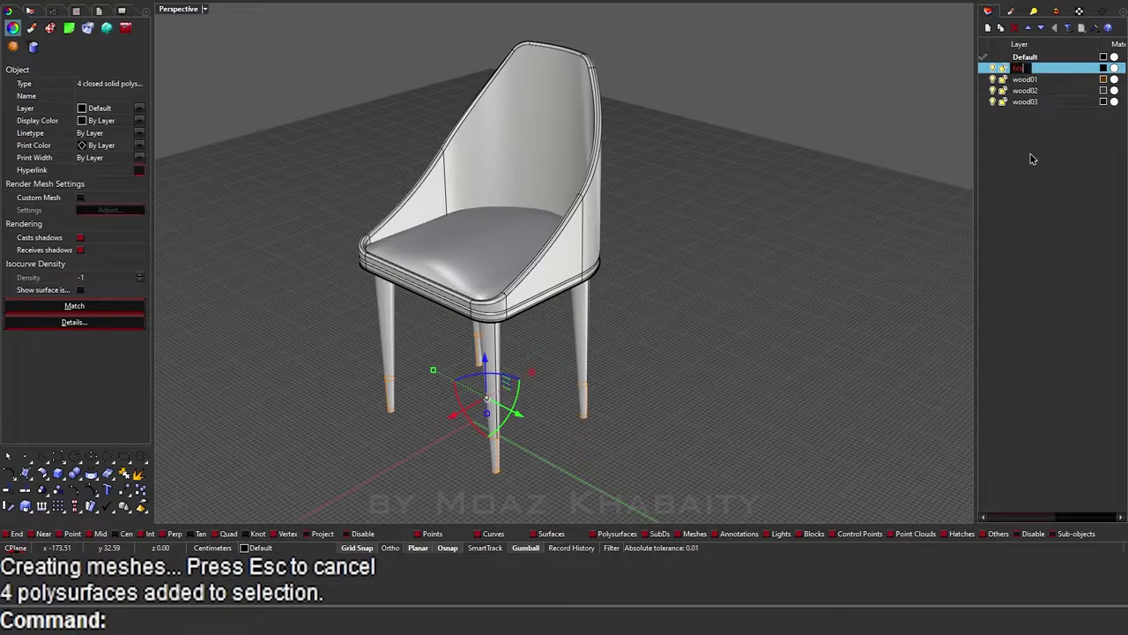
pyautogui.write('h')
pyautogui.write('01')
pyautogui.press('Return')
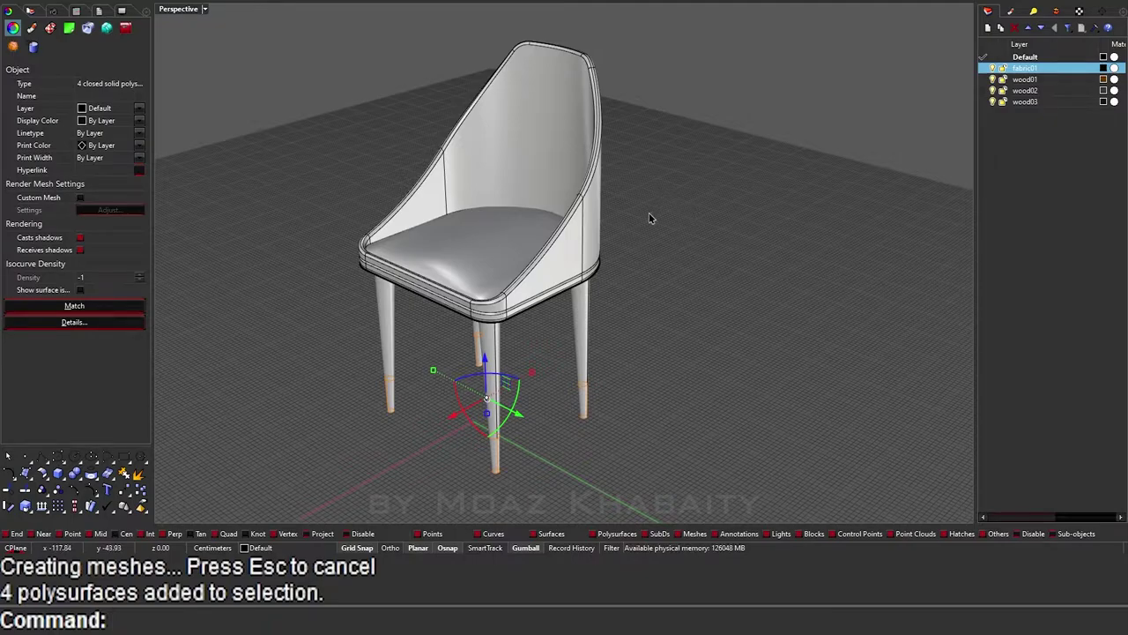
pyautogui.moveTo(550, 326); pyautogui.dragTo(554, 307, button='right')
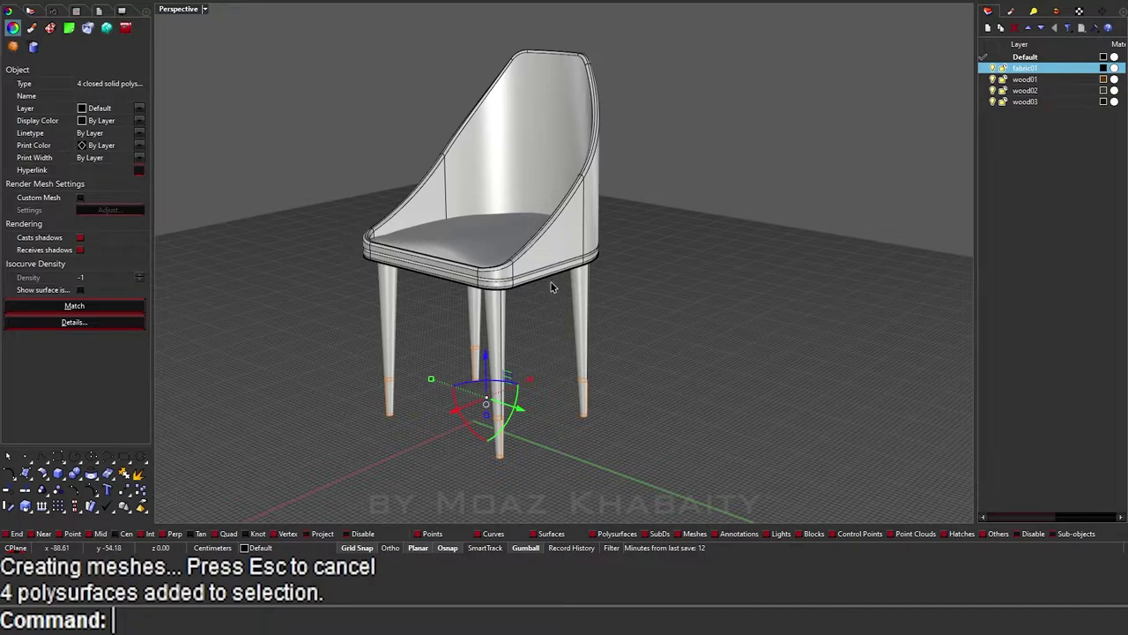
pyautogui.moveTo(551, 286); pyautogui.dragTo(536, 337, button='right')
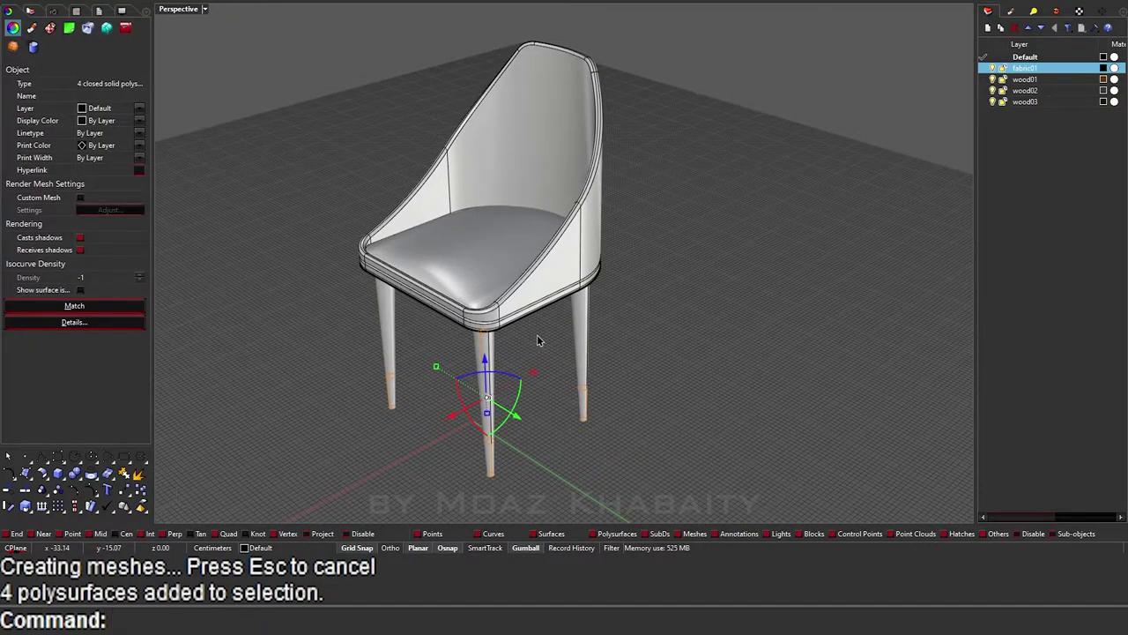
pyautogui.click(1037, 79)
pyautogui.click(1023, 84)
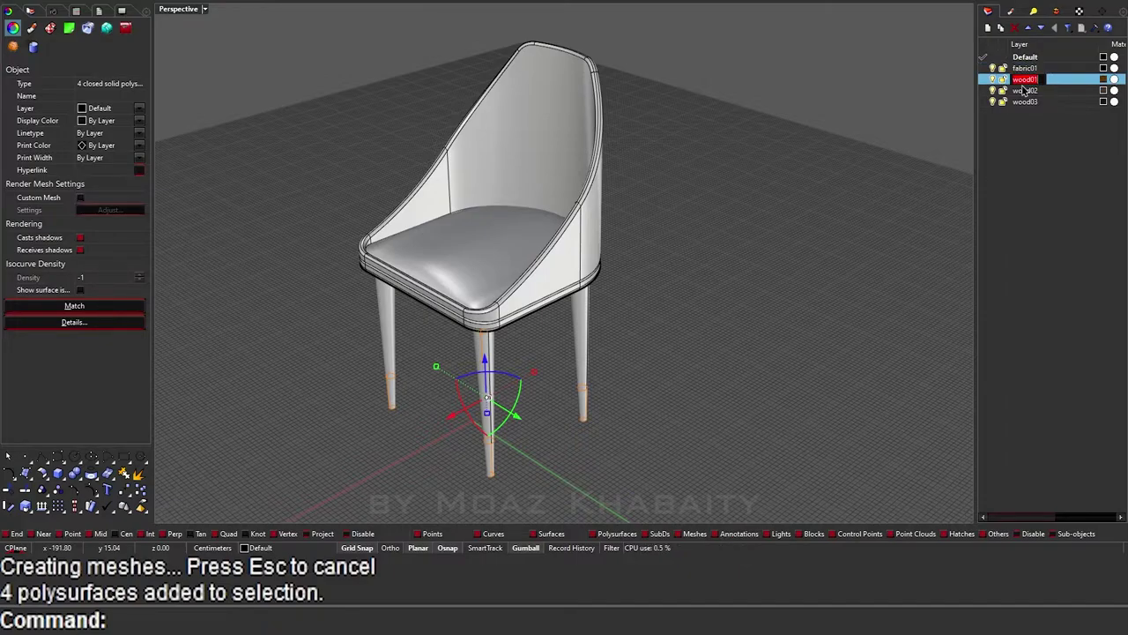
pyautogui.write('woo')
# Step: Rename wood02 to metal01 and delete the leftover wood03 layer
pyautogui.click(1036, 91)
pyautogui.click(1032, 92)
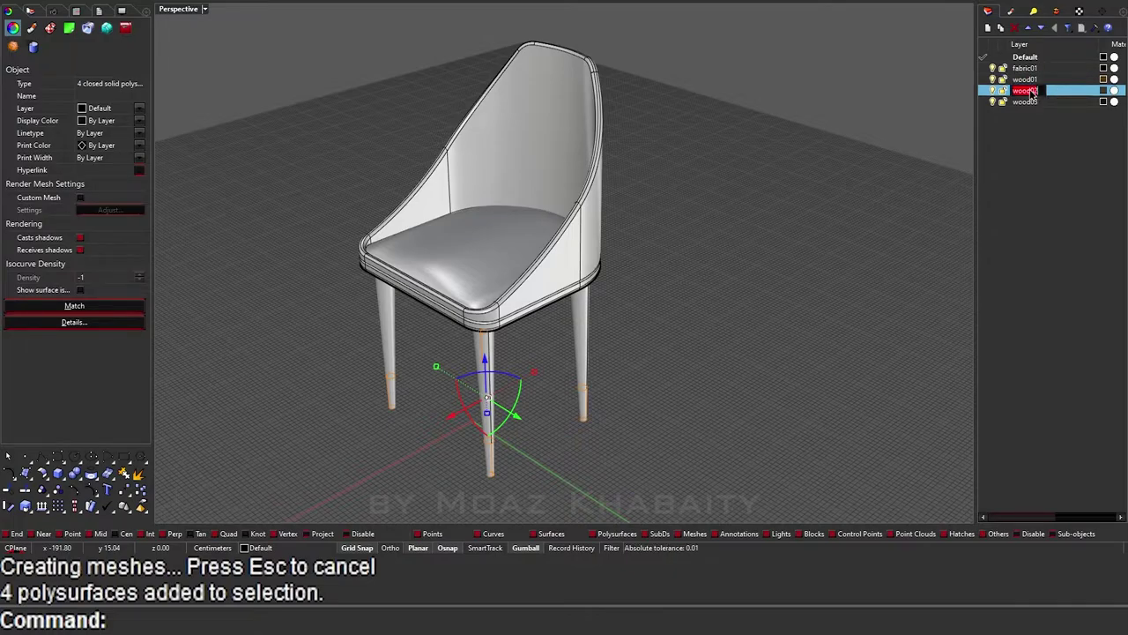
pyautogui.write('wo')
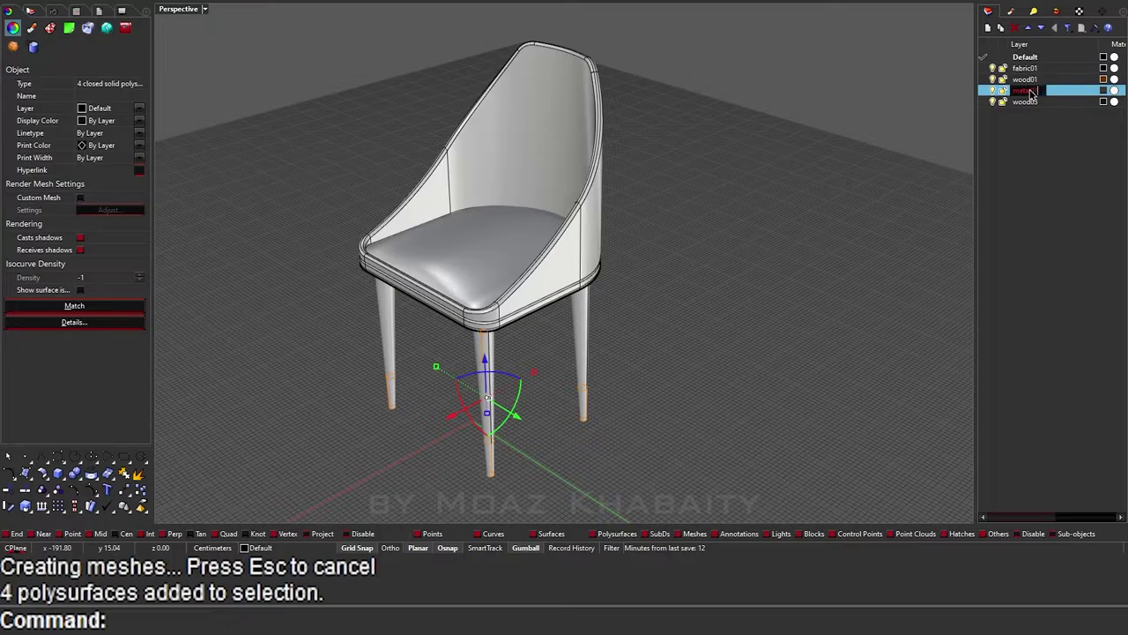
pyautogui.press('Return')
pyautogui.click(1031, 100)
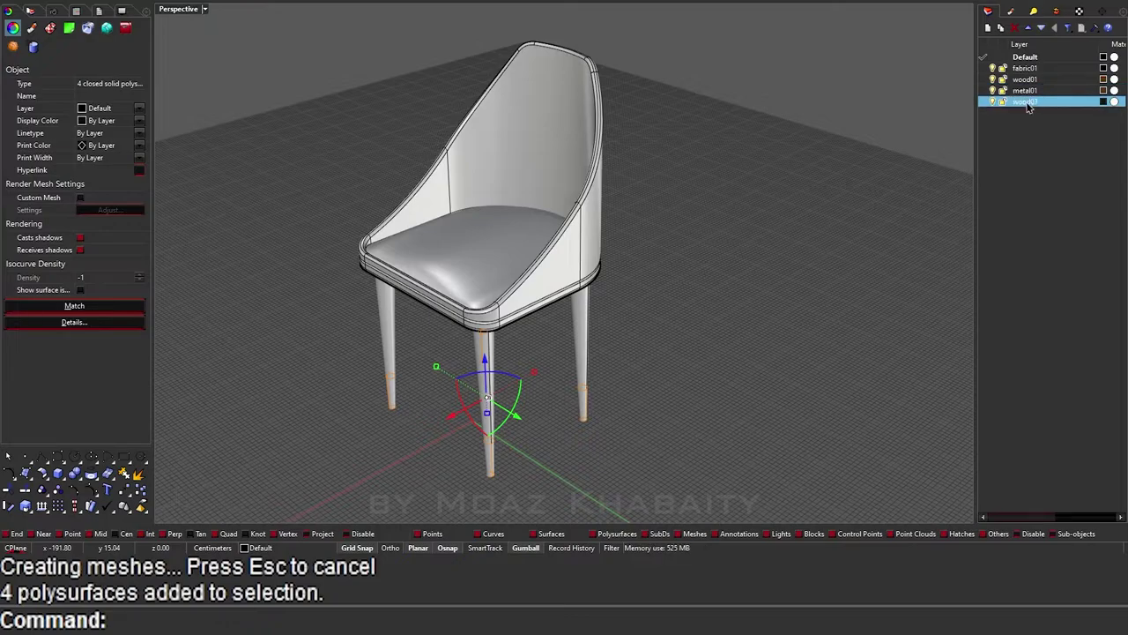
pyautogui.click(1014, 27)
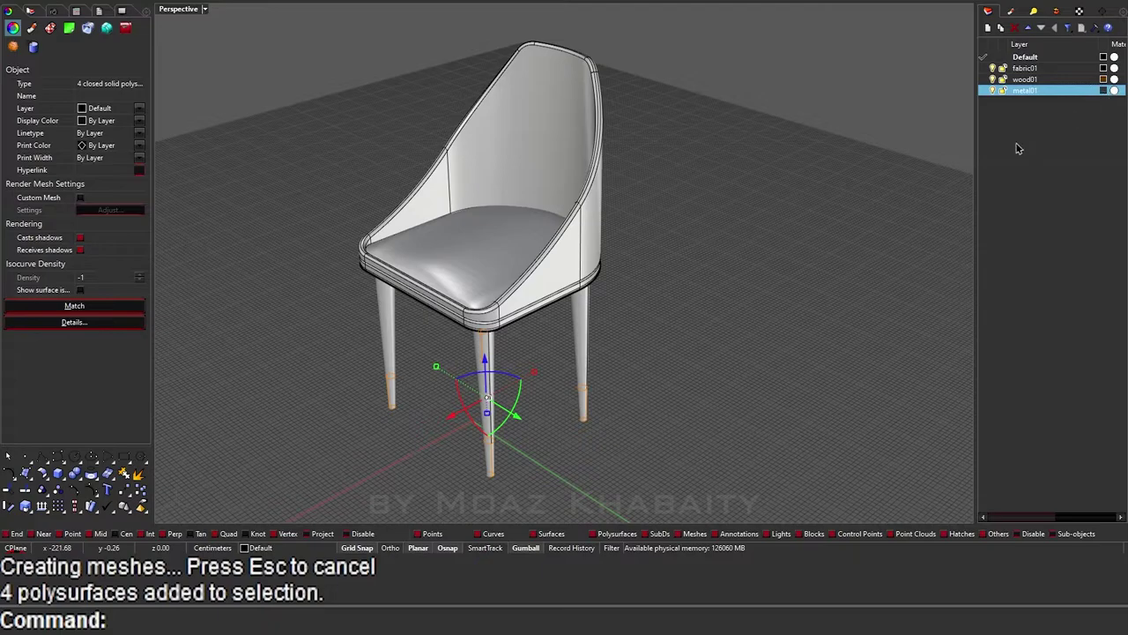
# Step: Give the metal01 layer an orange-gold colour
pyautogui.click(1103, 90)
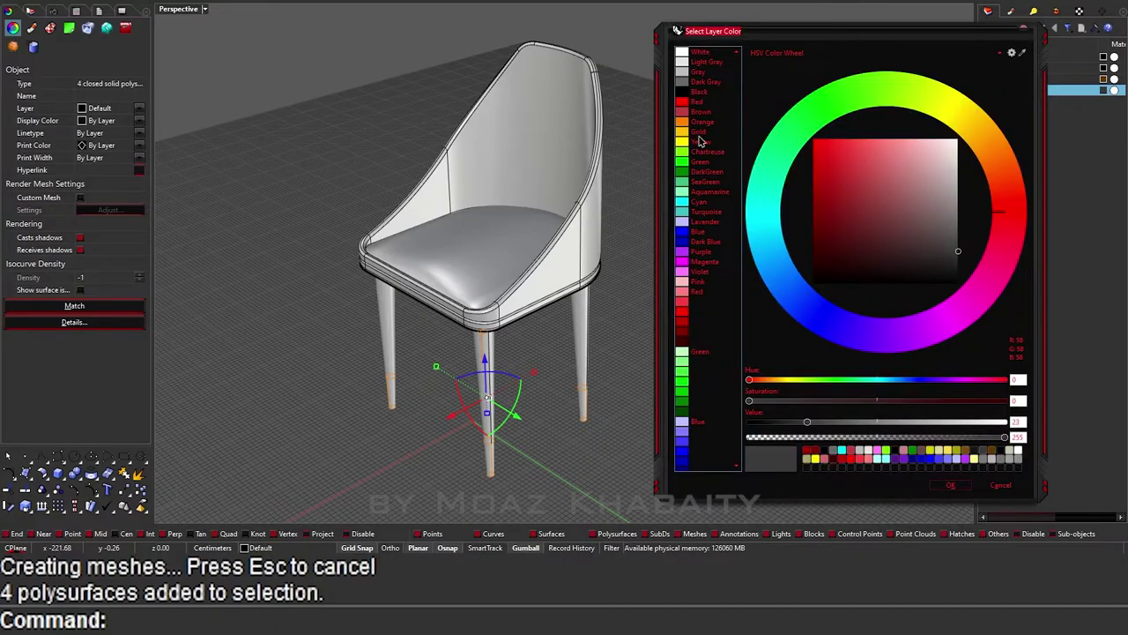
pyautogui.click(974, 122)
pyautogui.moveTo(876, 168); pyautogui.dragTo(870, 156)
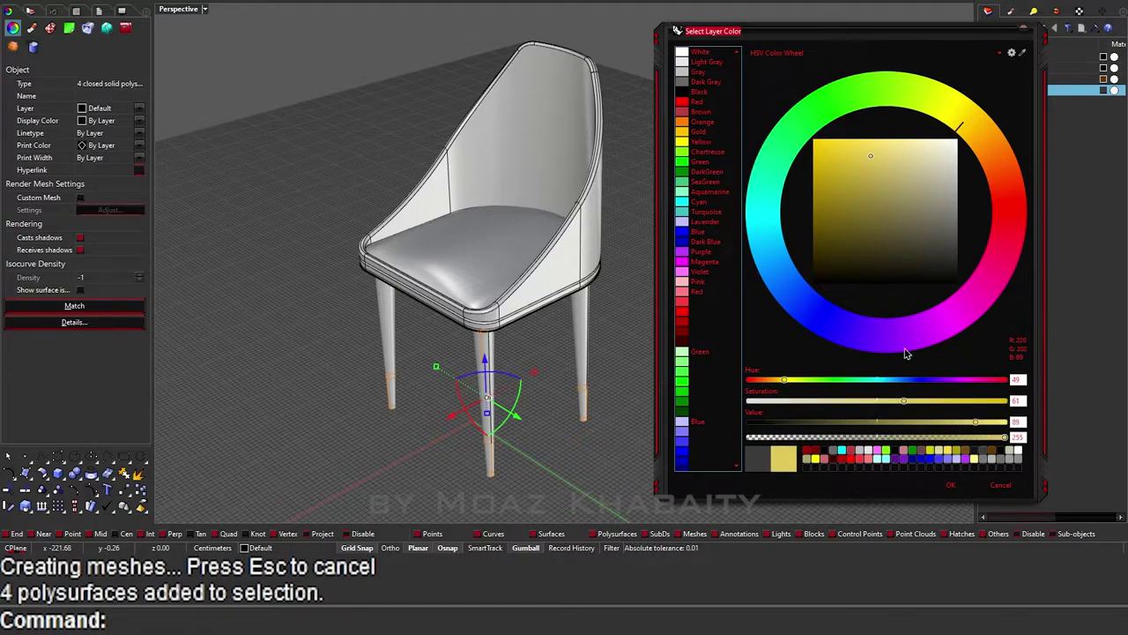
pyautogui.click(982, 143)
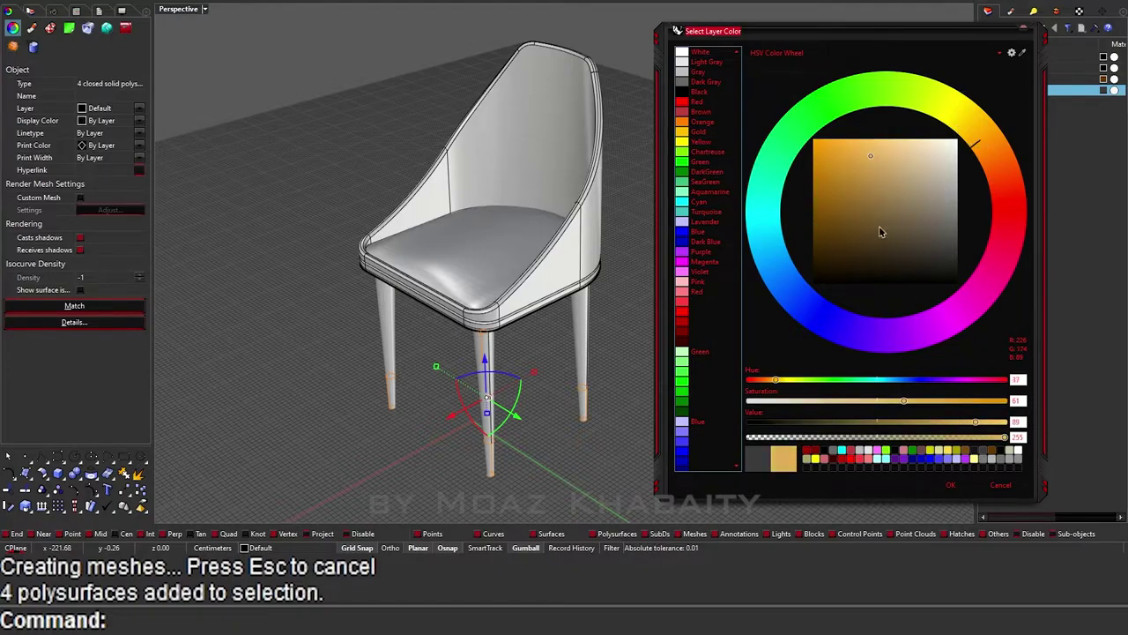
pyautogui.click(950, 485)
# Step: Move the four chair legs onto the wood01 layer
pyautogui.rightClick(996, 90)
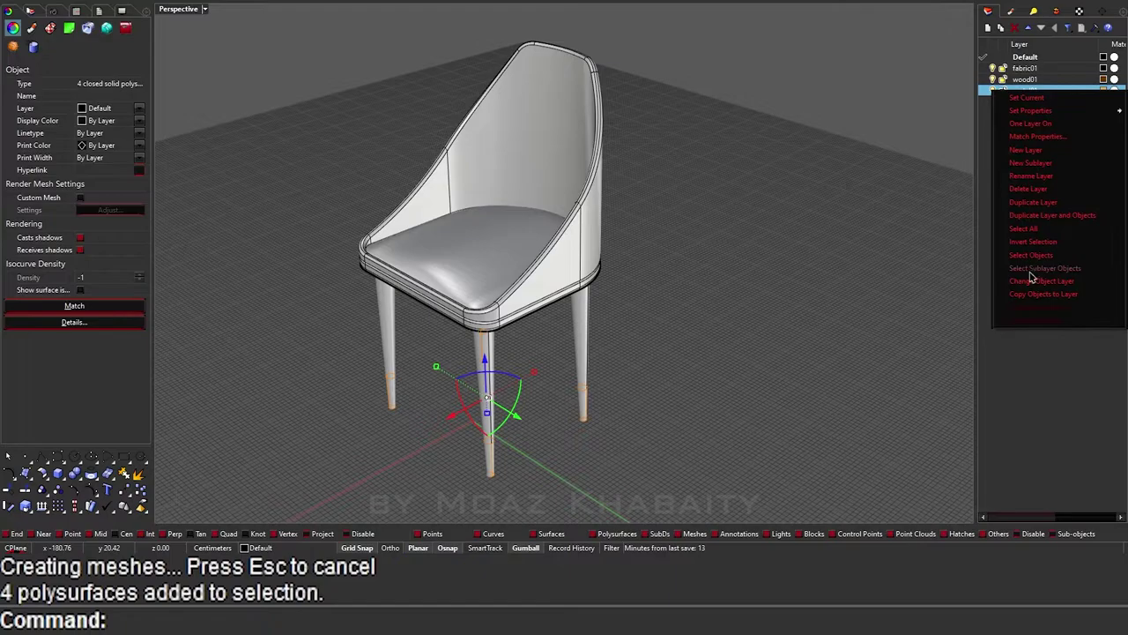
pyautogui.click(1033, 281)
pyautogui.click(717, 340)
pyautogui.moveTo(604, 345); pyautogui.dragTo(627, 306, button='right')
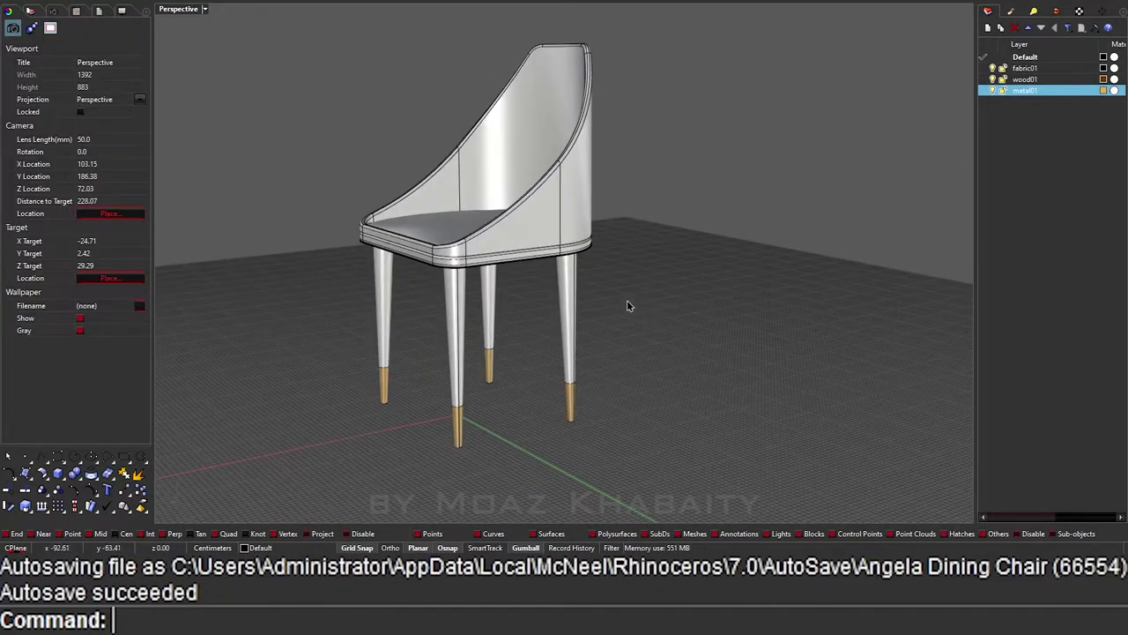
pyautogui.moveTo(627, 306); pyautogui.dragTo(330, 291)
pyautogui.rightClick(1082, 81)
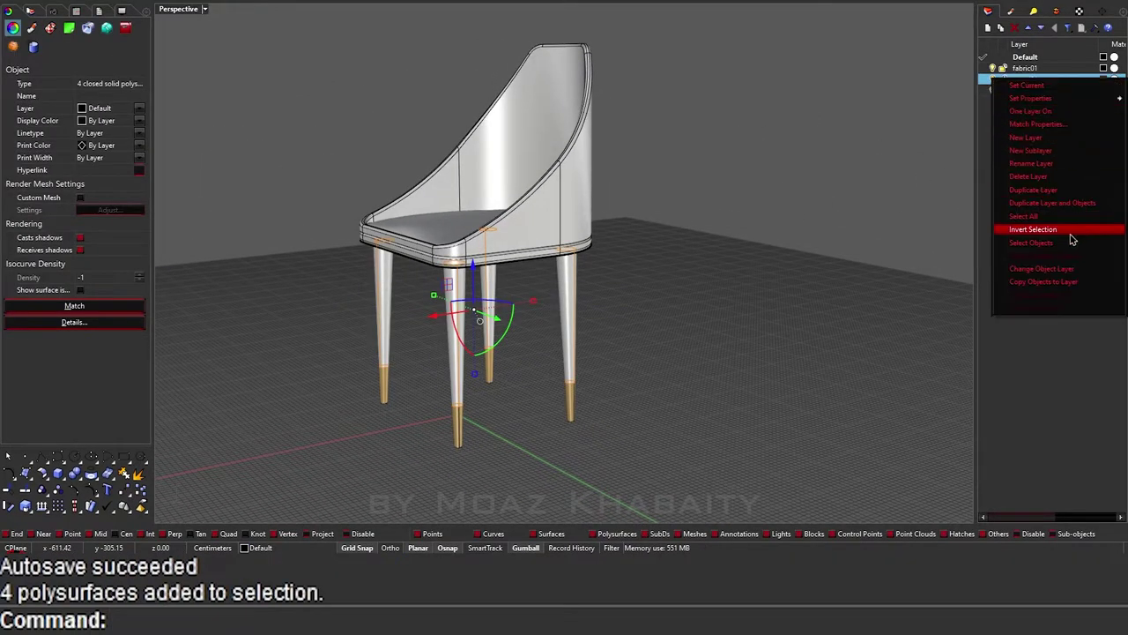
pyautogui.click(1062, 263)
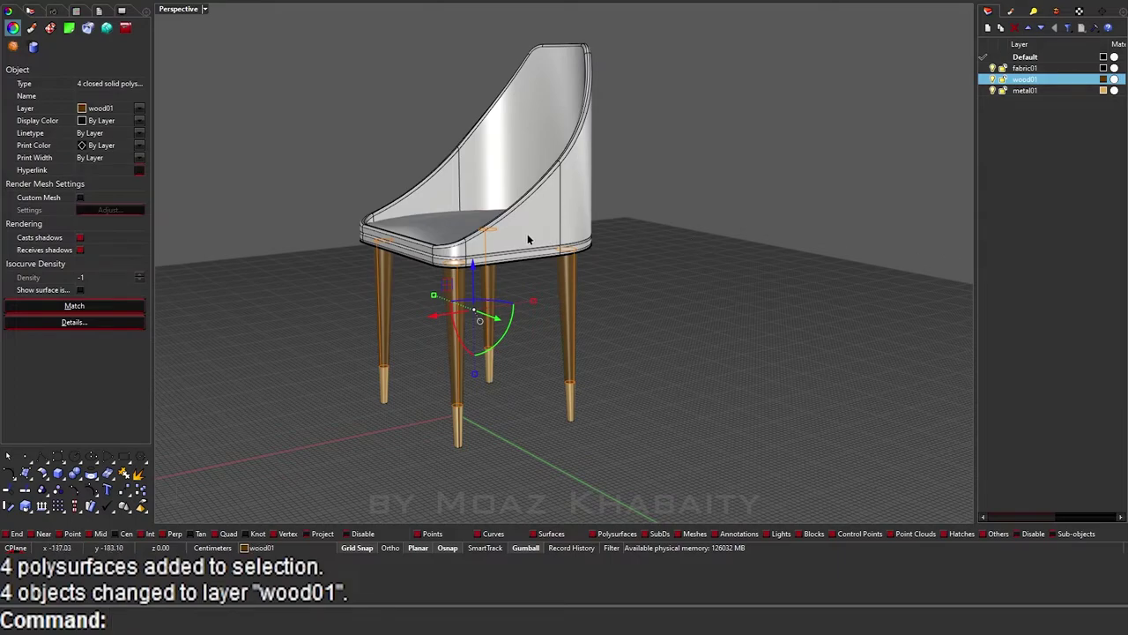
# Step: Delete the seat outline curve, then select the seat and back shell
pyautogui.click(514, 261)
pyautogui.click(564, 290)
pyautogui.press('Delete')
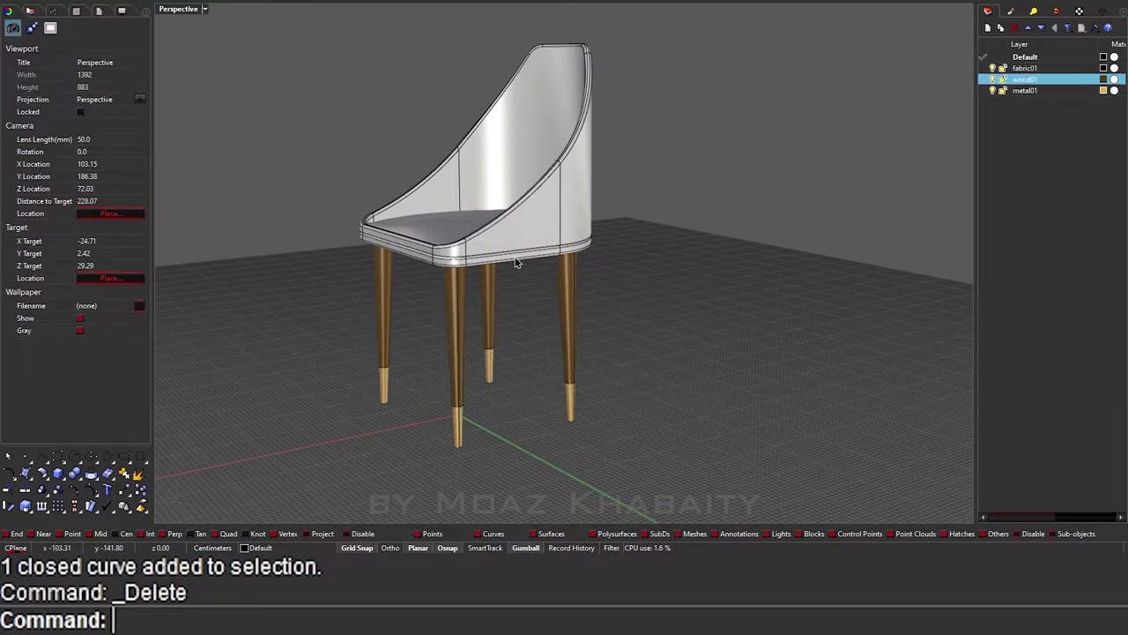
pyautogui.click(517, 261)
pyautogui.keyDown('shift'); pyautogui.click(548, 192); pyautogui.keyUp('shift')
# Step: Move the seat and back shell onto fabric01 and colour that layer light grey
pyautogui.rightClick(1025, 67)
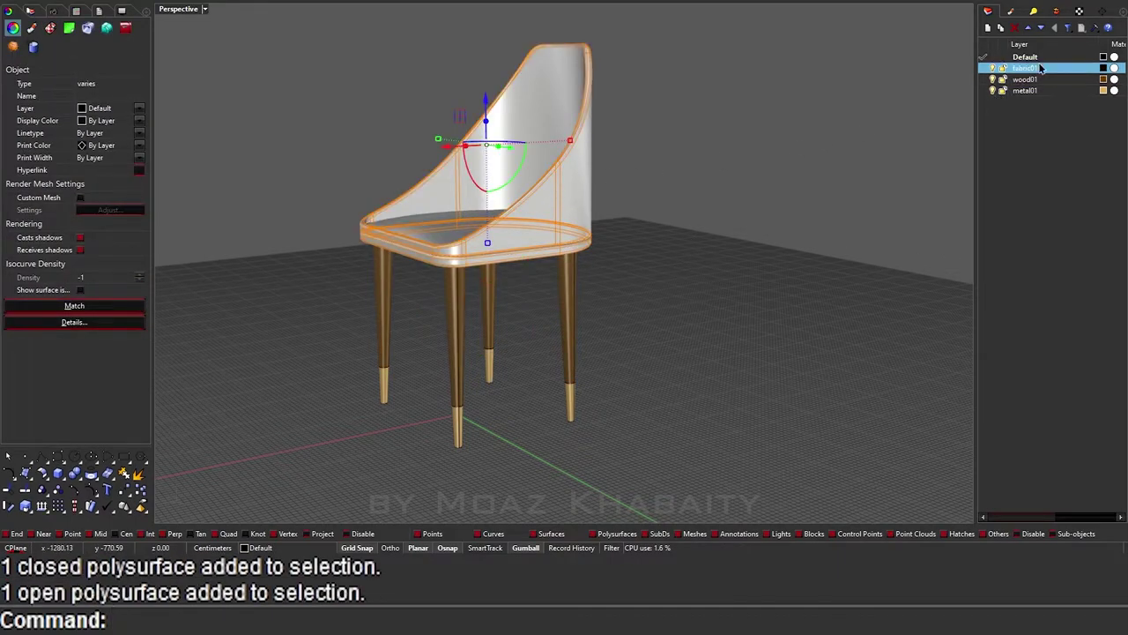
pyautogui.click(1041, 254)
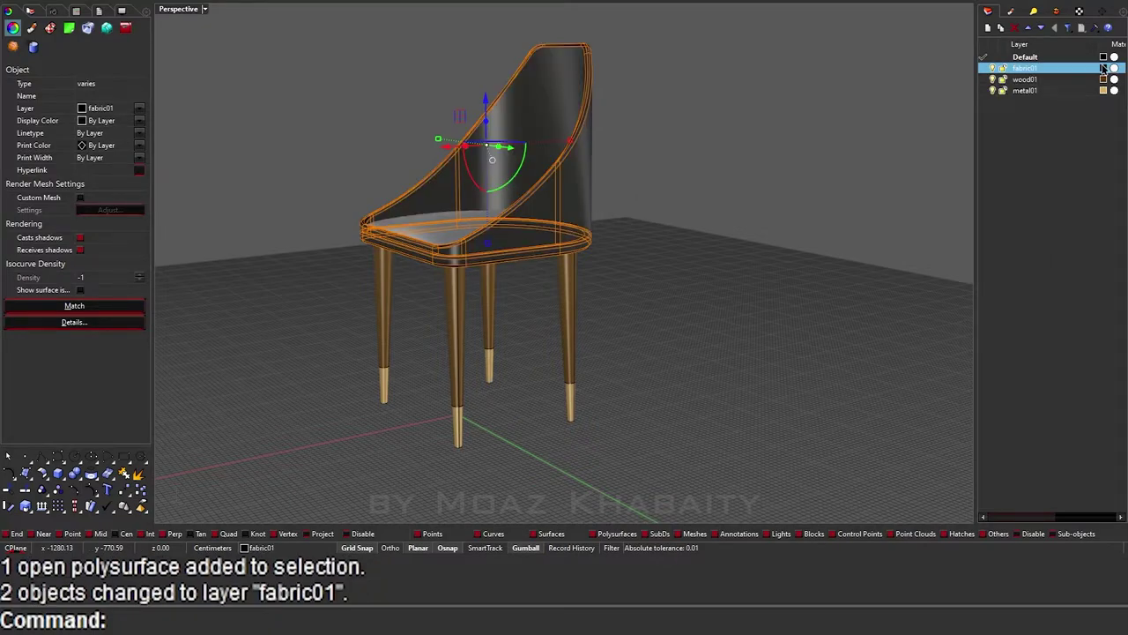
pyautogui.click(1103, 68)
pyautogui.click(703, 61)
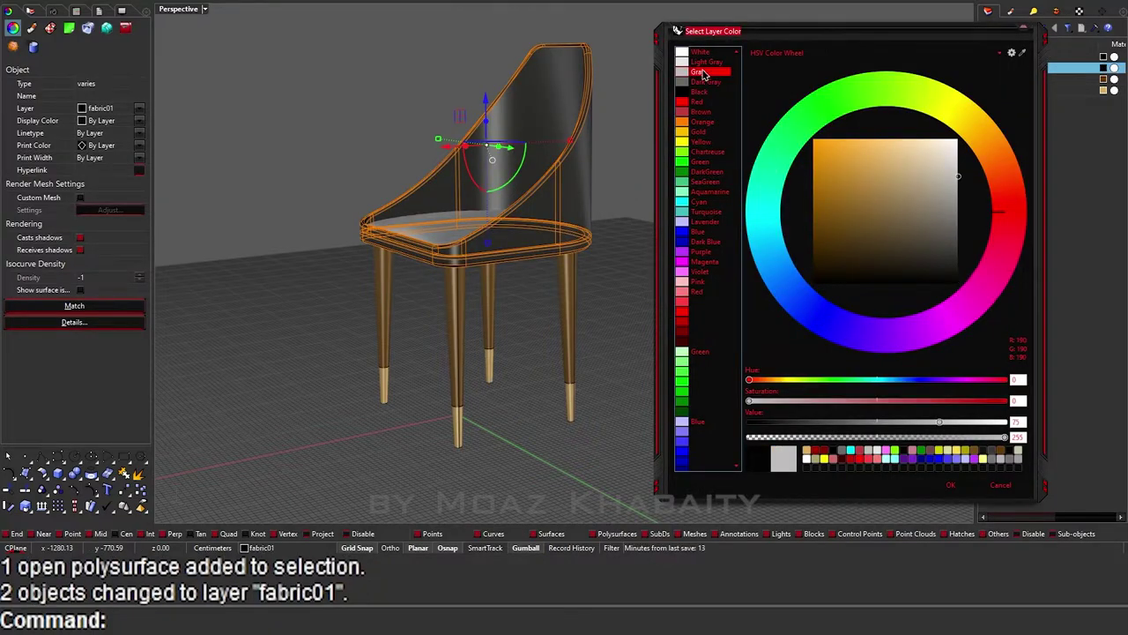
pyautogui.click(950, 484)
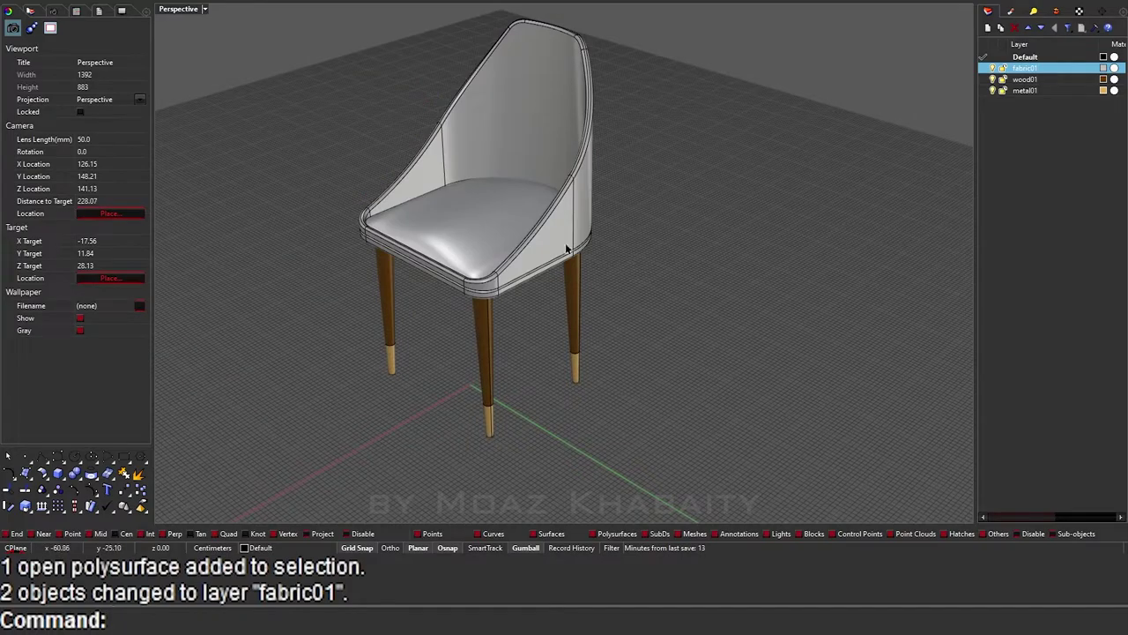
pyautogui.moveTo(482, 223)
pyautogui.mouseDown(button='right')
pyautogui.moveTo(490, 269)
pyautogui.moveTo(466, 264)
pyautogui.moveTo(532, 250)
pyautogui.moveTo(482, 177)
pyautogui.moveTo(587, 303)
pyautogui.moveTo(650, 232)
pyautogui.moveTo(596, 267)
pyautogui.moveTo(607, 266)
pyautogui.moveTo(573, 209)
pyautogui.mouseUp(button='right')
# Step: Switch the Perspective viewport to Arctic display and orbit to preview the chair
pyautogui.write('D')
pyautogui.press('Return')
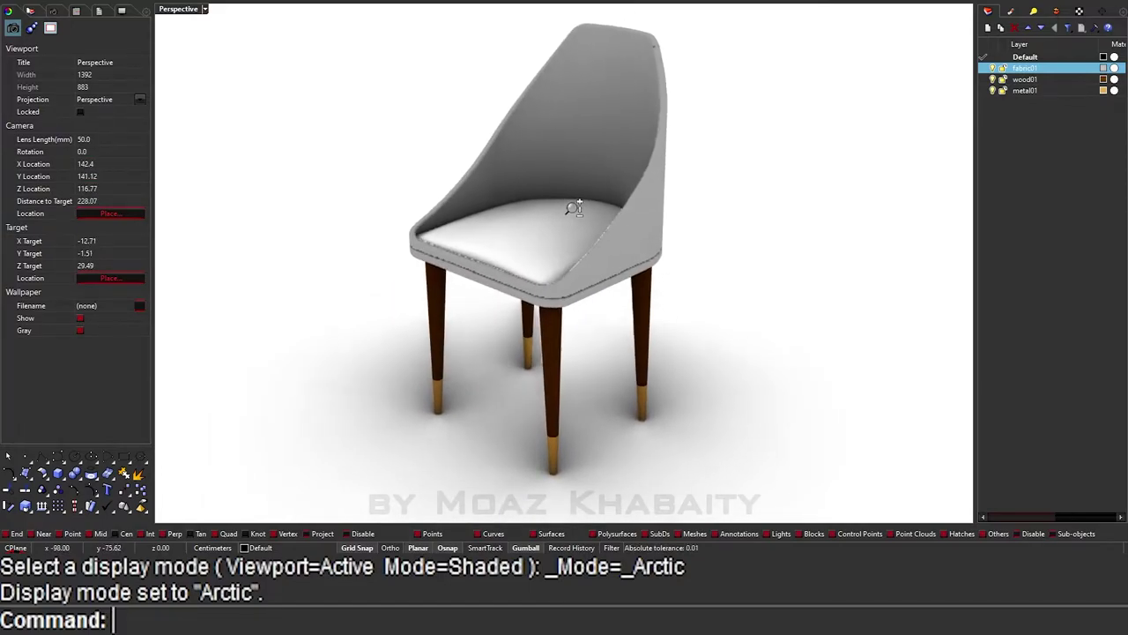
pyautogui.scroll(2, 573, 204)
pyautogui.scroll(-1, 572, 227)
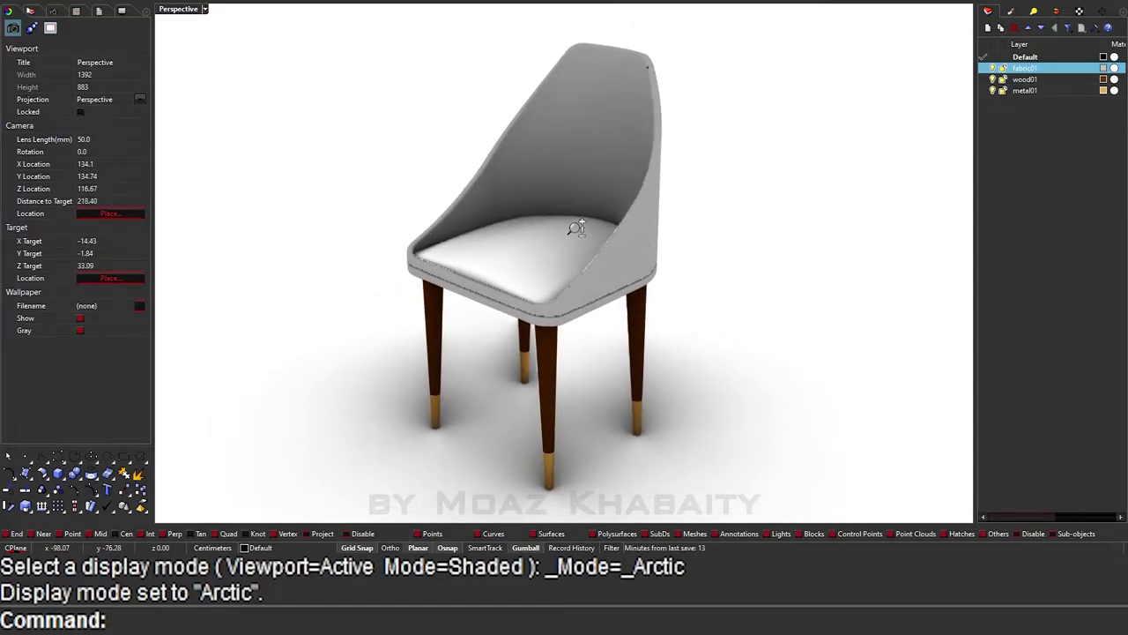
pyautogui.moveTo(723, 258); pyautogui.dragTo(711, 253, button='right')
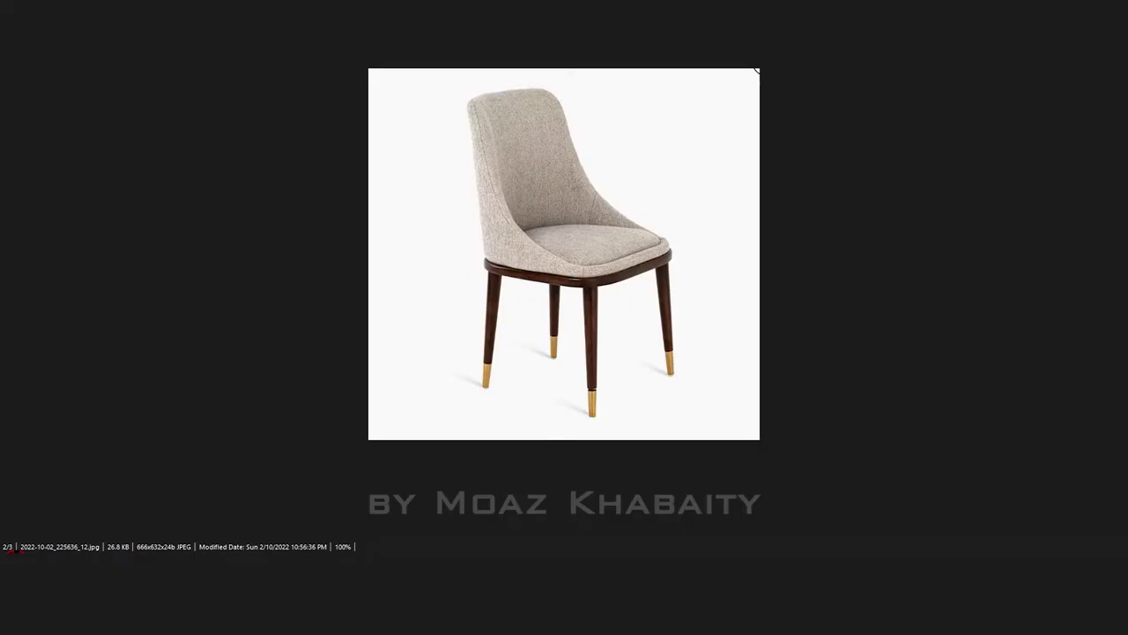
# Step: Compare the chair against the reference photo, then return to the Arctic-shaded model
pyautogui.scroll(1, 406, 364)
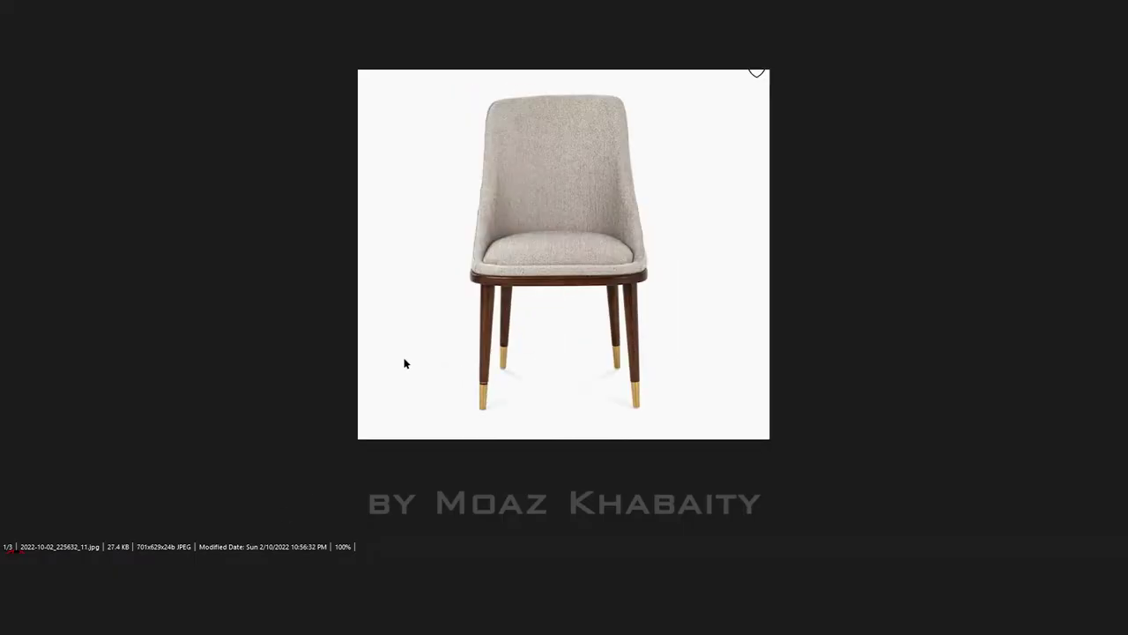
pyautogui.scroll(1, 405, 363)
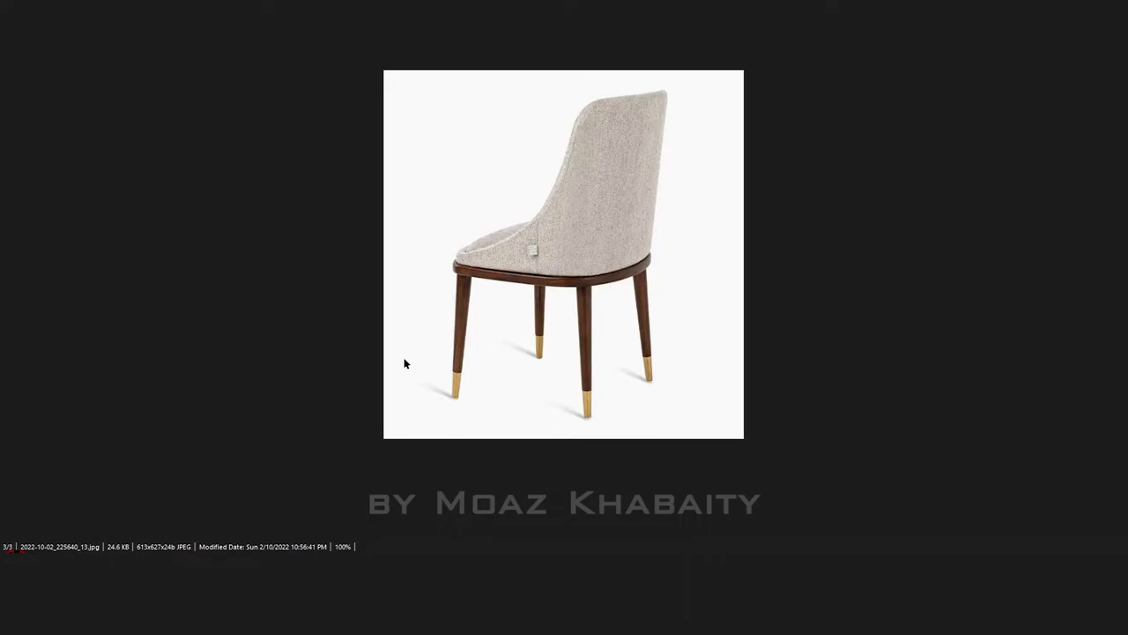
pyautogui.scroll(1, 405, 363)
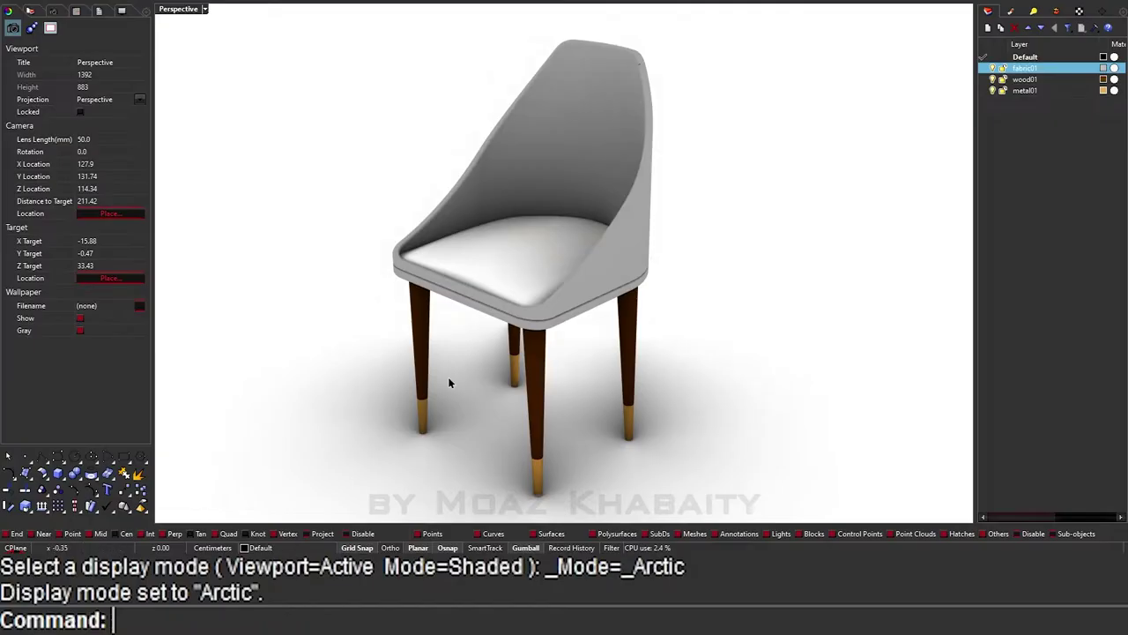
pyautogui.moveTo(448, 376)
pyautogui.mouseDown(button='right')
pyautogui.moveTo(697, 305)
pyautogui.moveTo(609, 317)
pyautogui.mouseUp(button='right')
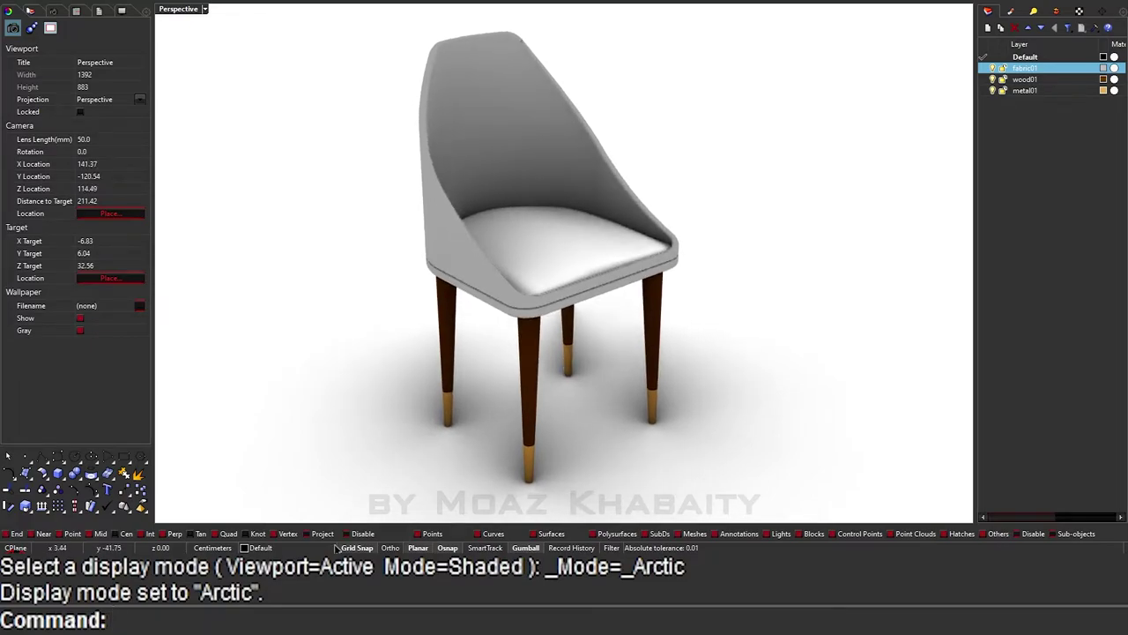
pyautogui.hotkey('alt', 'Tab')
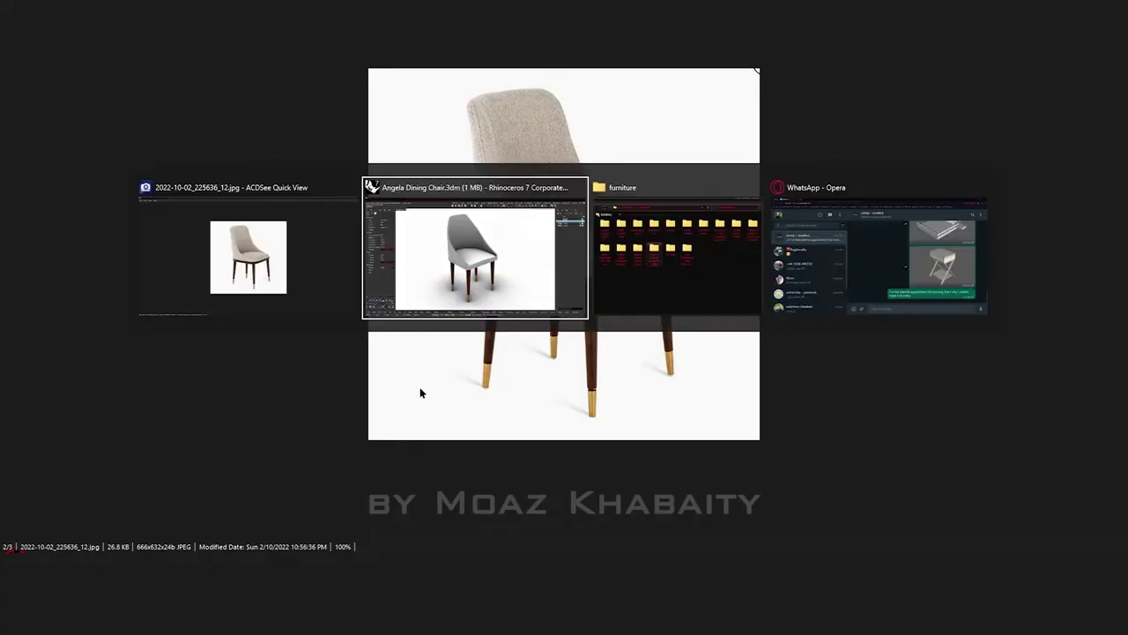
pyautogui.hotkey('alt', 'Tab')
pyautogui.hotkey('alt', 'Tab')
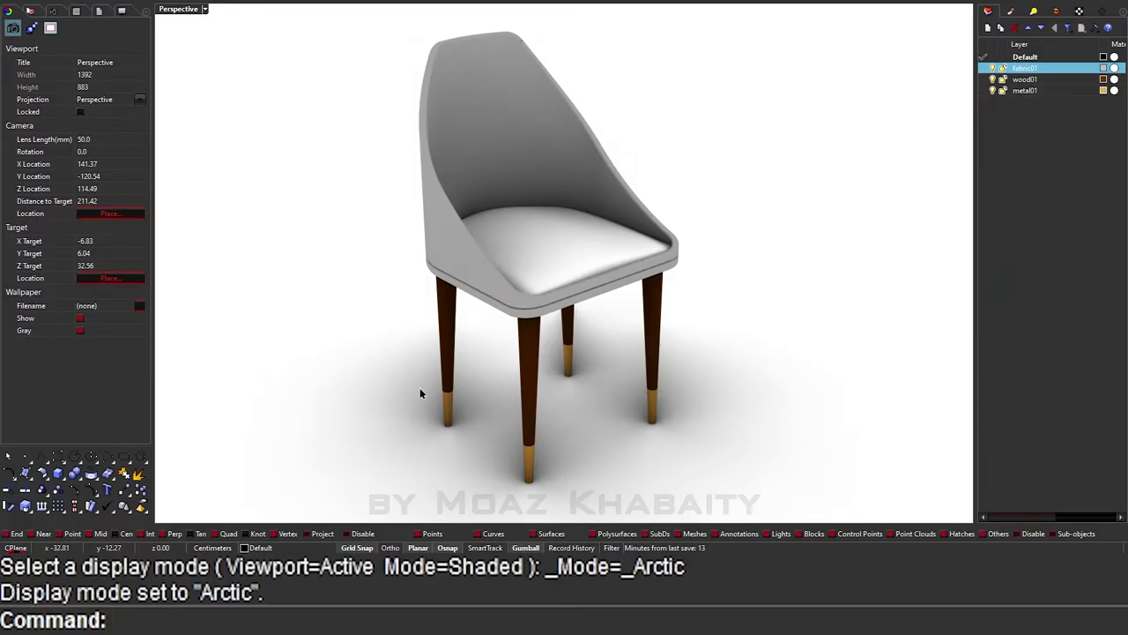
pyautogui.hotkey('alt', 'Tab')
pyautogui.hotkey('alt', 'Tab')
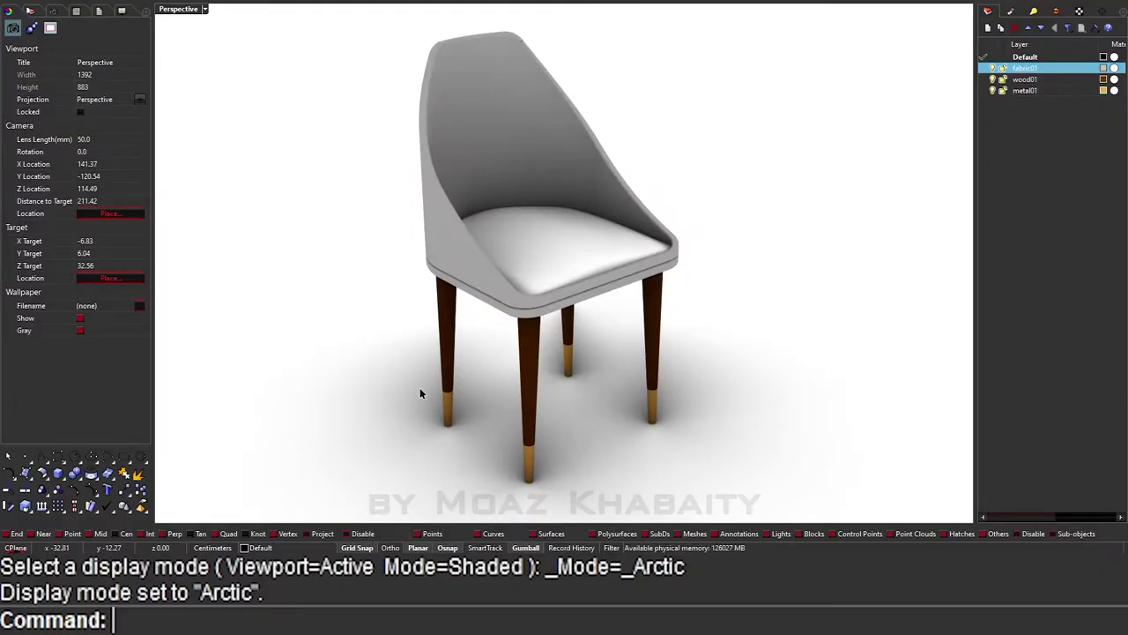
# Step: Return to shaded display, zoom in on the legs and select one leg with its gold tip
pyautogui.write('D')
pyautogui.press('Return')
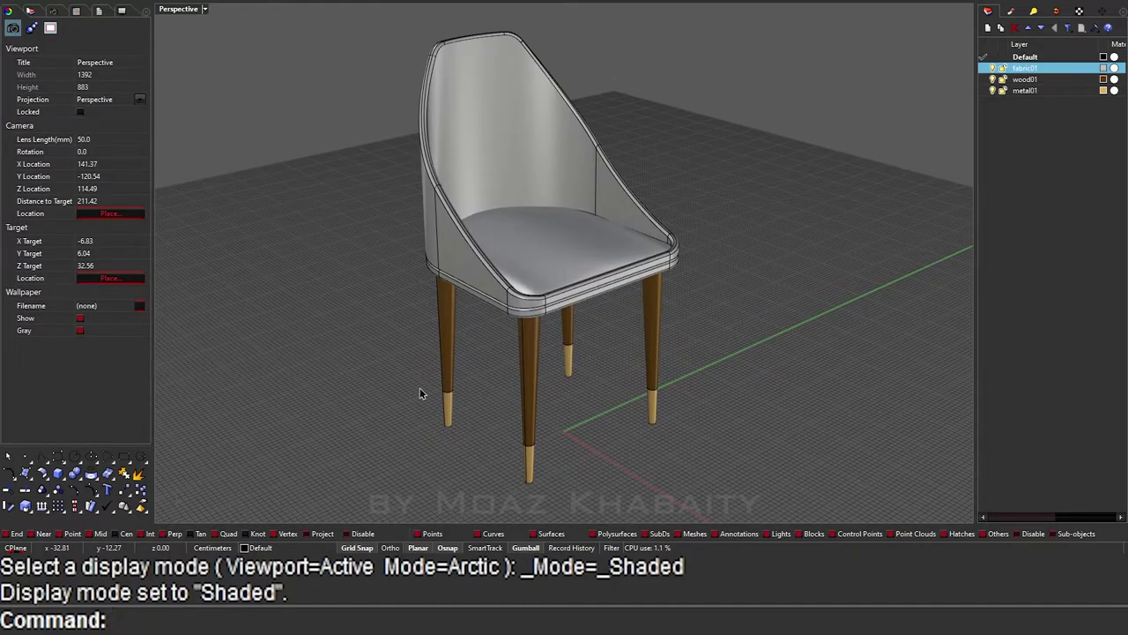
pyautogui.moveTo(811, 438); pyautogui.dragTo(609, 382, button='right')
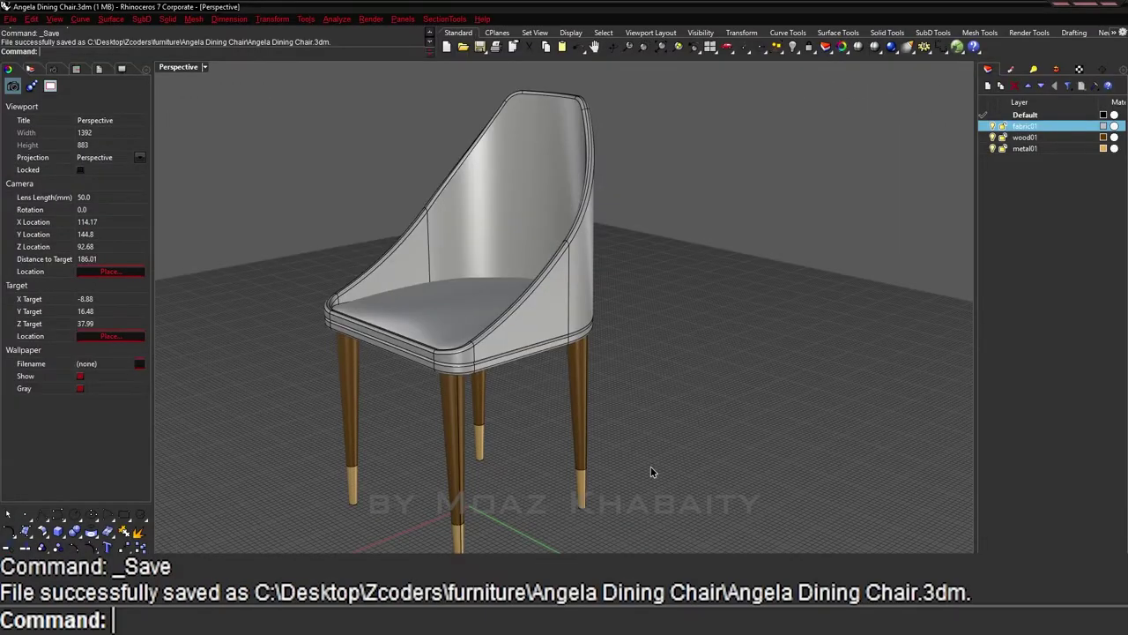
pyautogui.moveTo(650, 473)
pyautogui.mouseDown(button='right')
pyautogui.moveTo(551, 470)
pyautogui.moveTo(564, 493)
pyautogui.mouseUp(button='right')
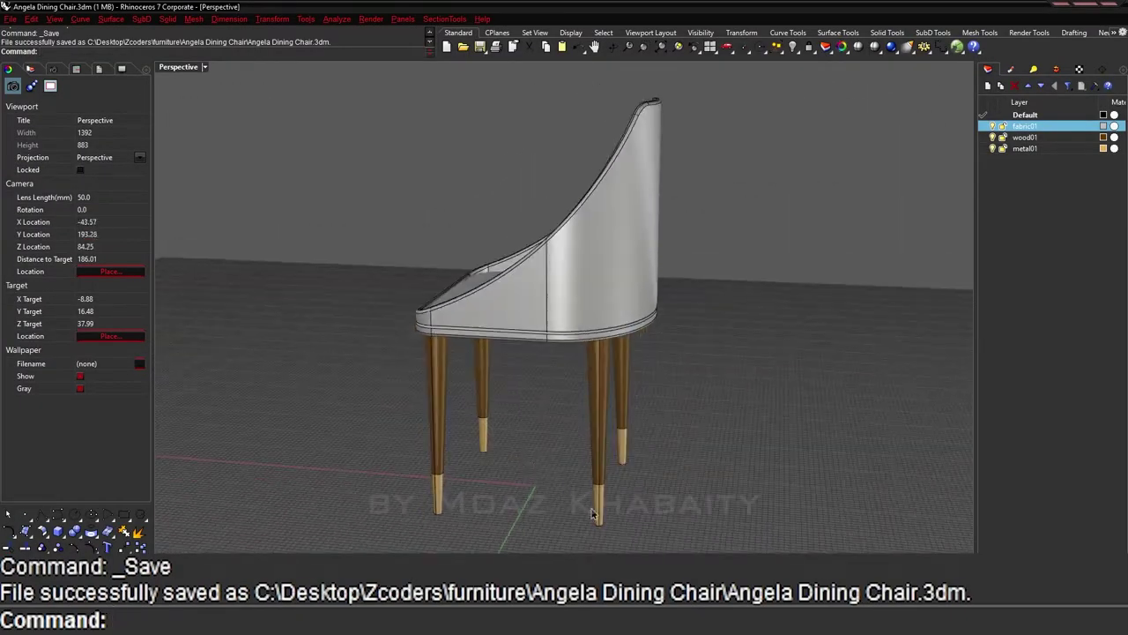
pyautogui.scroll(3, 564, 503)
pyautogui.click(596, 509)
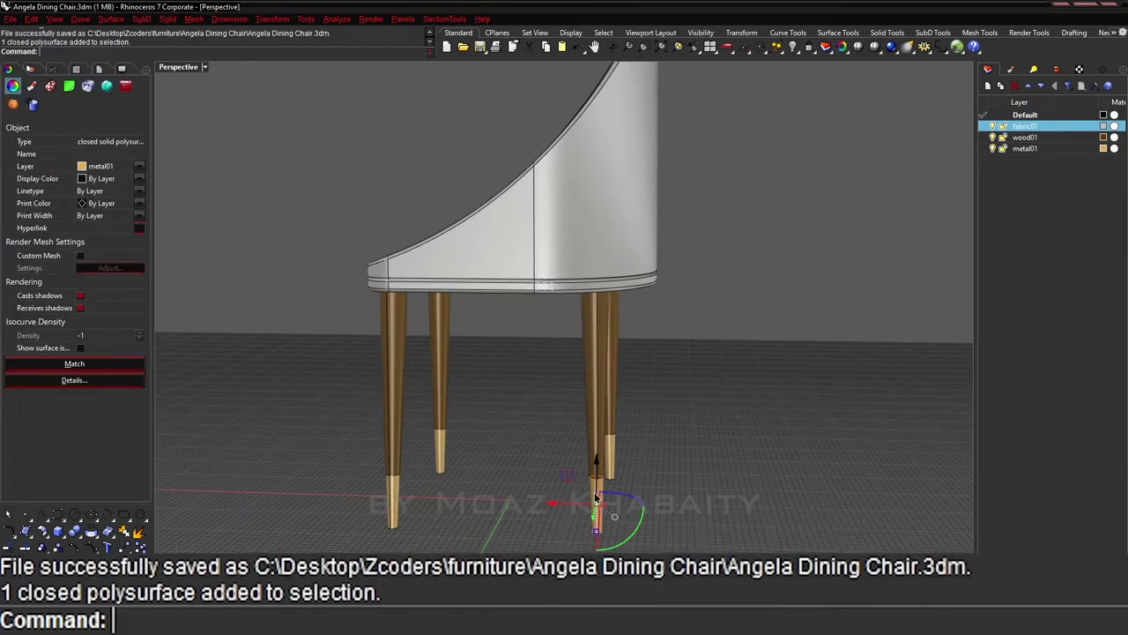
pyautogui.click(596, 432)
pyautogui.moveTo(601, 470); pyautogui.dragTo(603, 533, button='right')
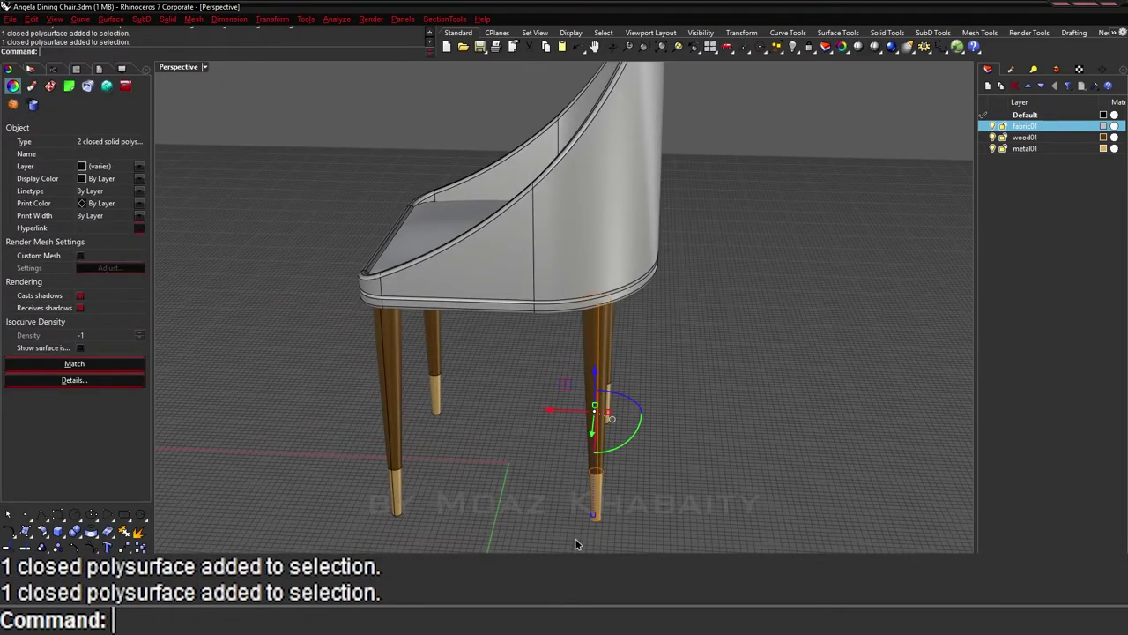
pyautogui.click(581, 538)
pyautogui.click(594, 511)
pyautogui.click(602, 426)
# Step: Try a box bounding-box cage edit on the leg, then cancel it
pyautogui.write('CA')
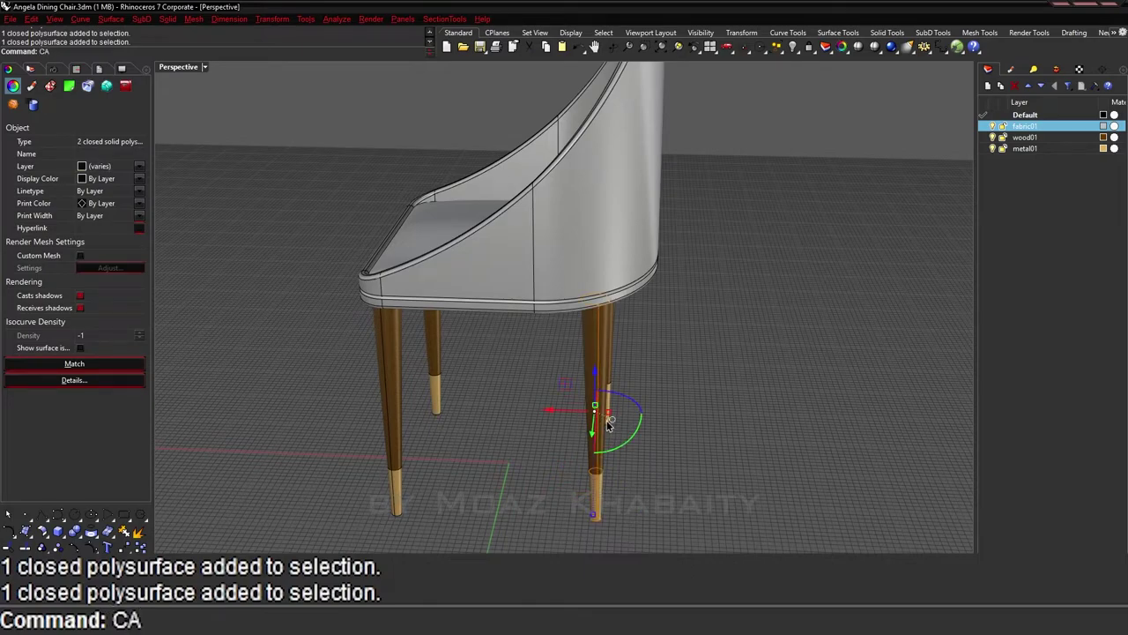
pyautogui.press('Return')
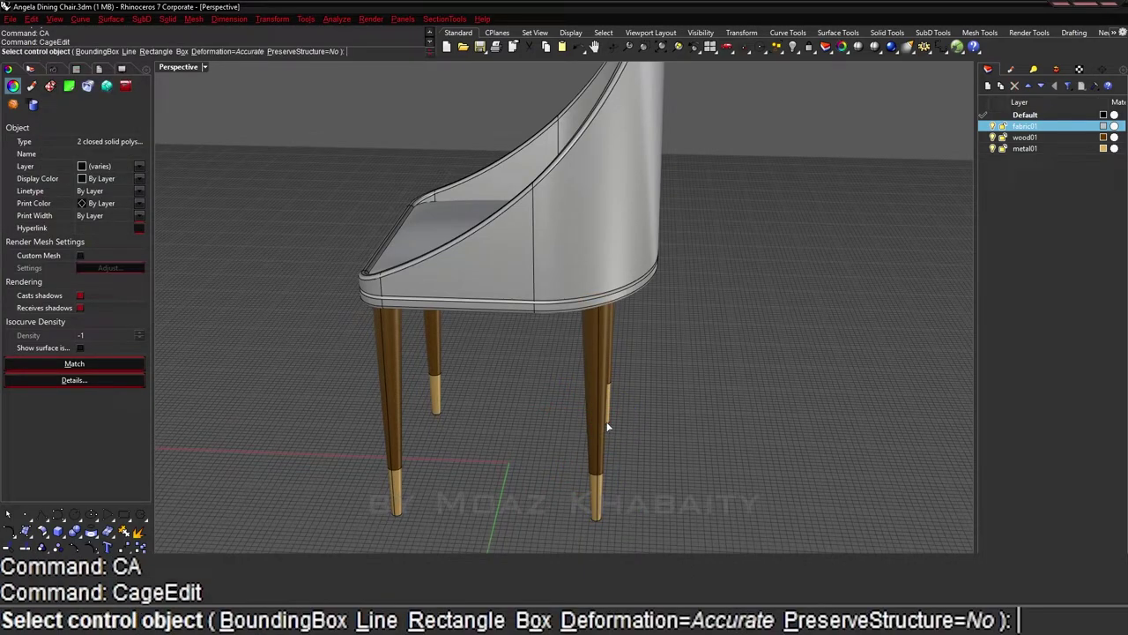
pyautogui.click(182, 51)
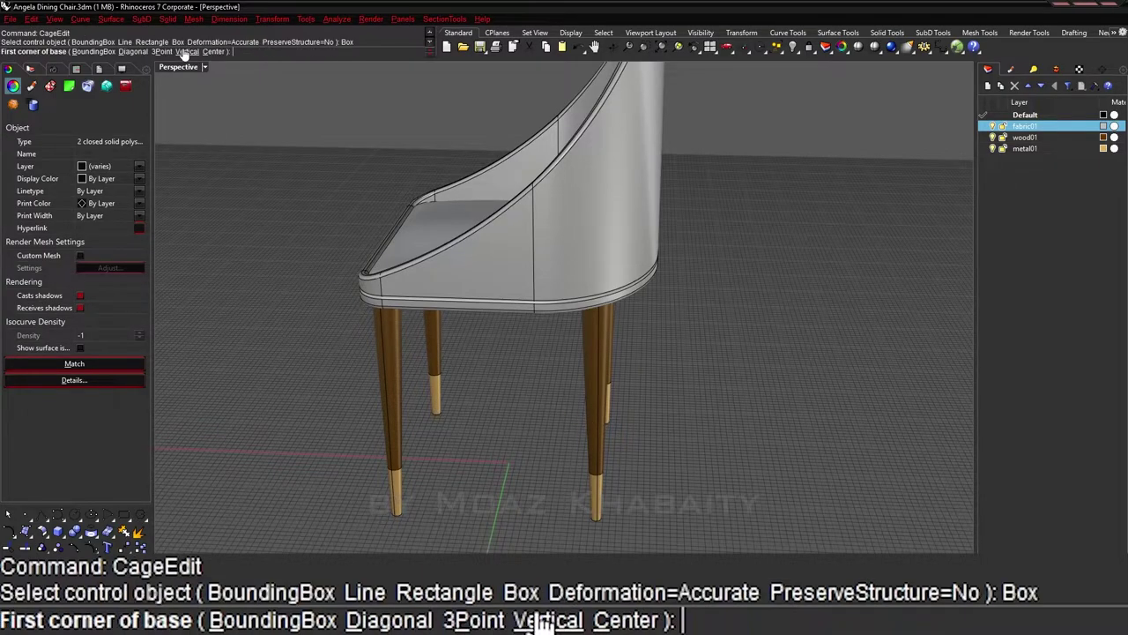
pyautogui.press('Escape')
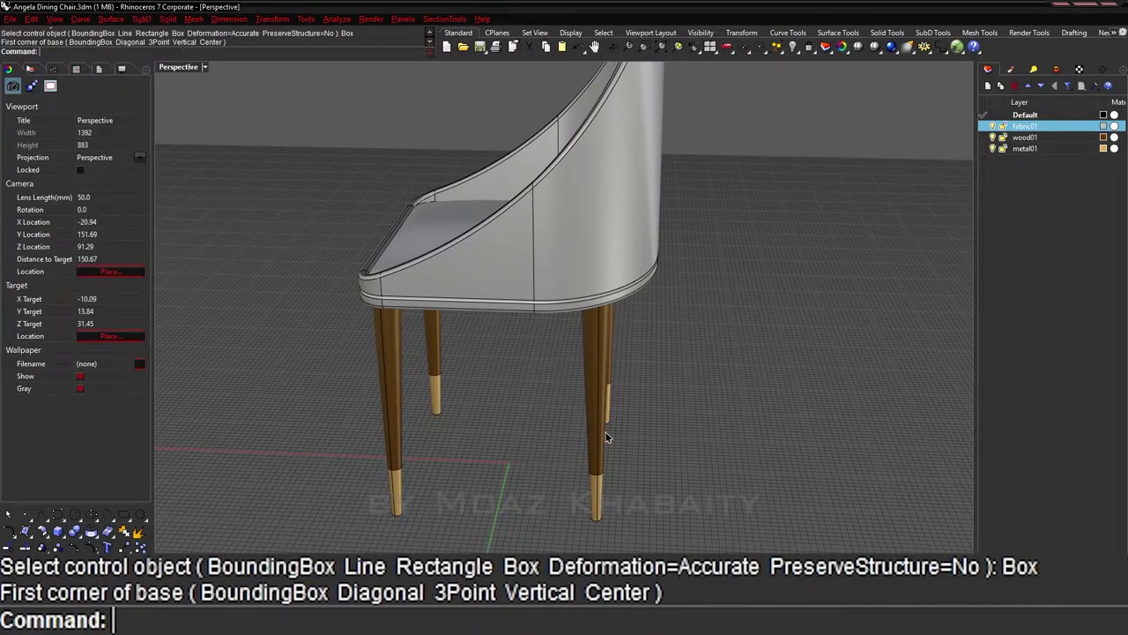
pyautogui.click(597, 486)
pyautogui.write('CA')
pyautogui.press('Return')
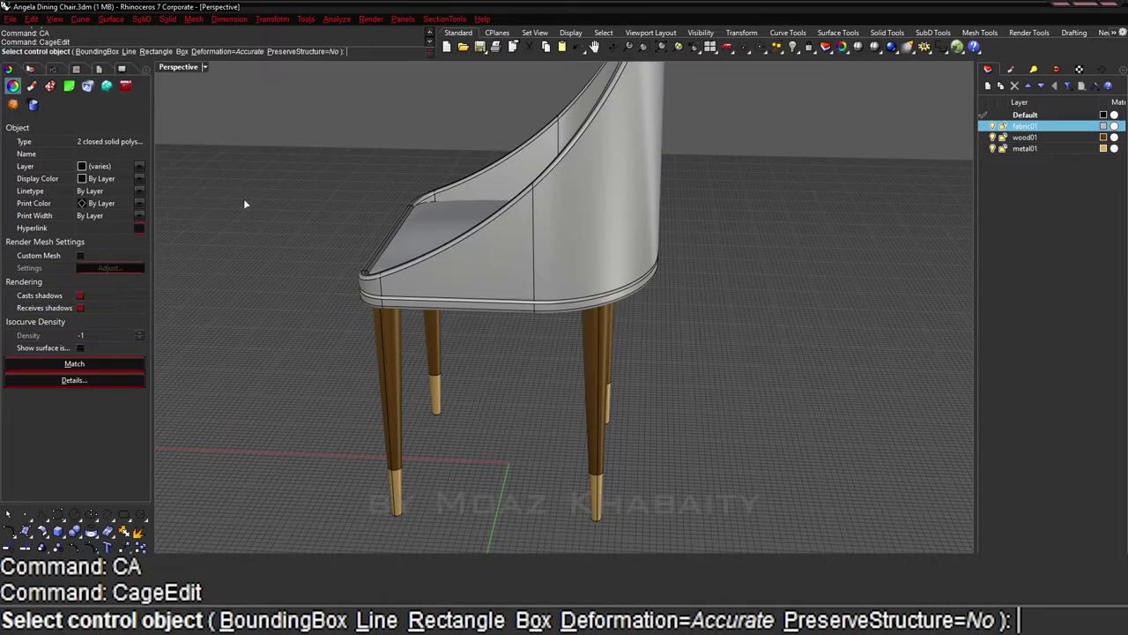
pyautogui.click(181, 51)
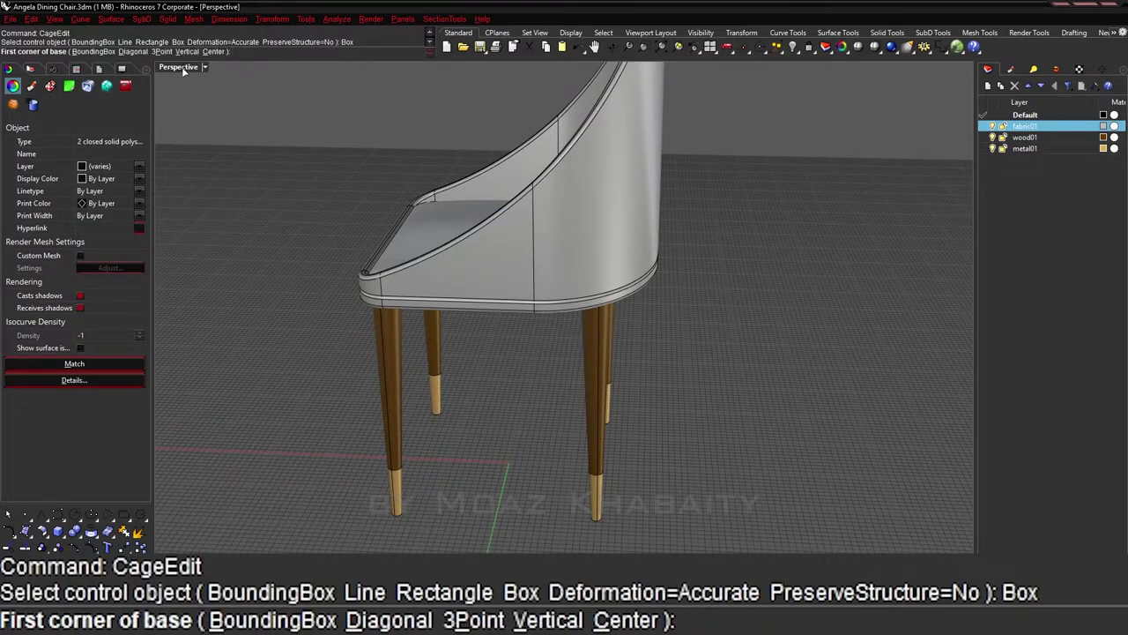
pyautogui.click(97, 51)
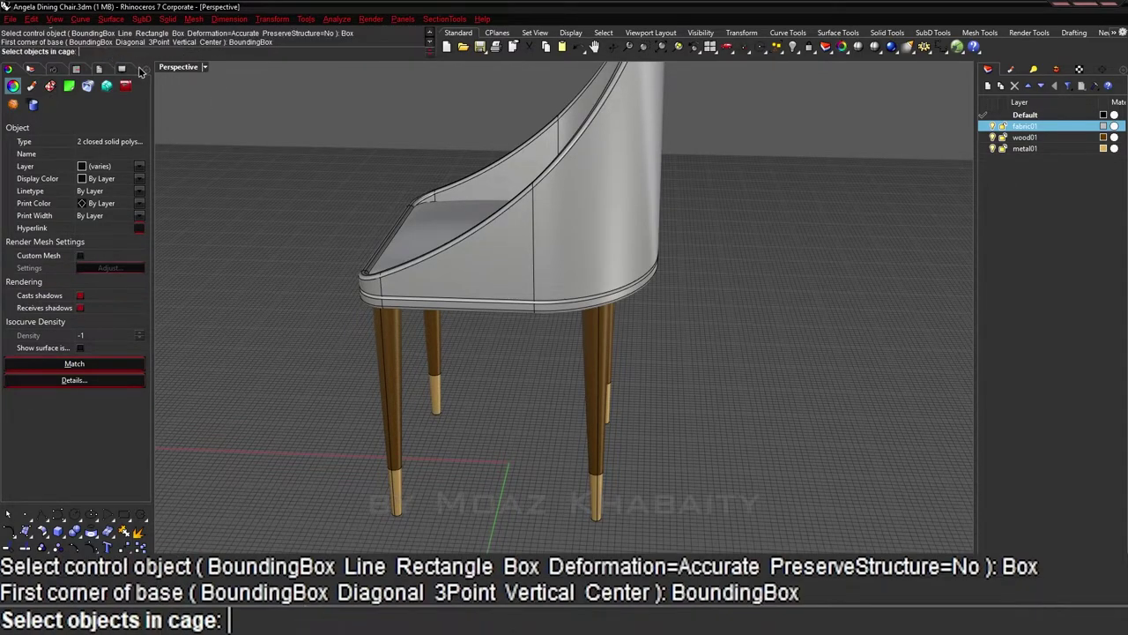
pyautogui.press('Escape')
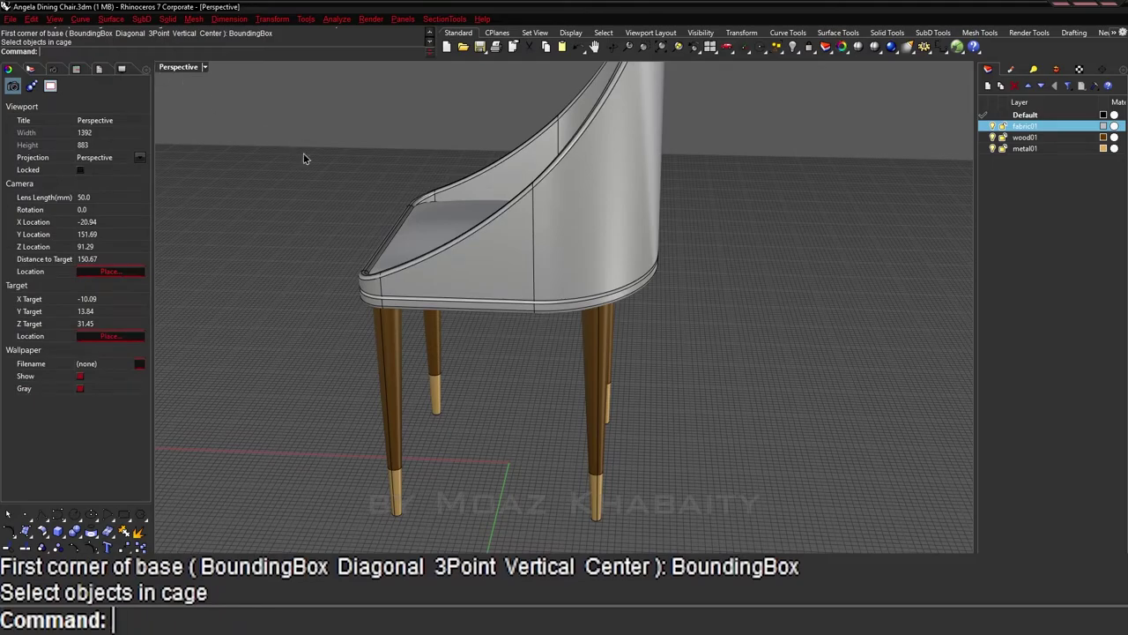
pyautogui.write('CA')
pyautogui.press('Return')
pyautogui.press('Escape')
# Step: Group the leg with its gold tip
pyautogui.click(599, 483)
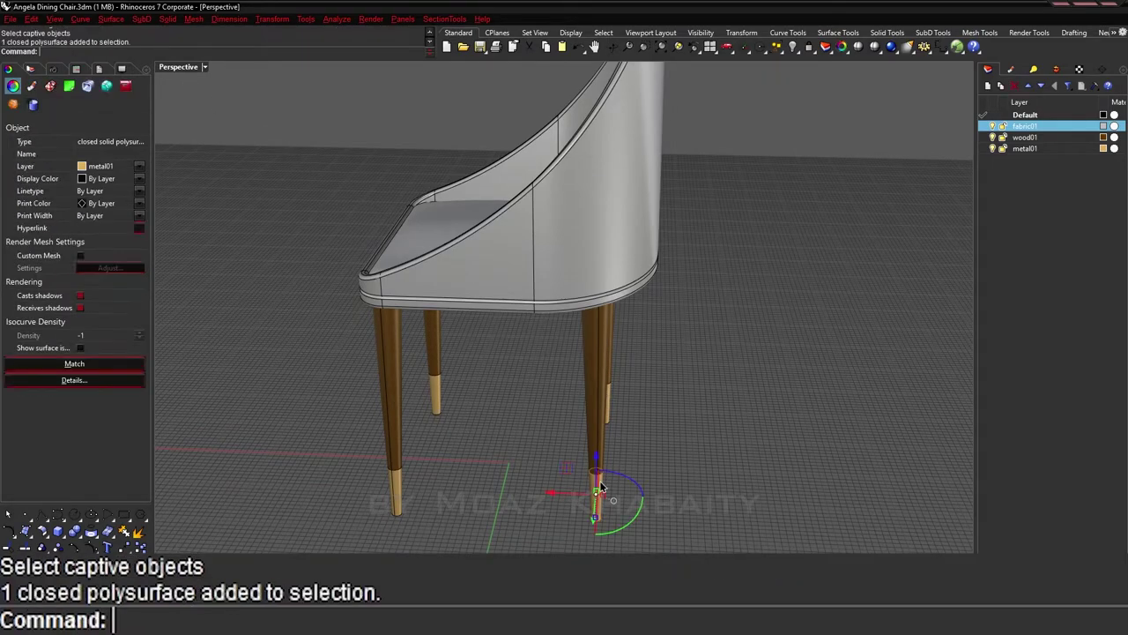
pyautogui.keyDown('shift'); pyautogui.click(592, 406); pyautogui.keyUp('shift')
pyautogui.write('G')
pyautogui.press('Return')
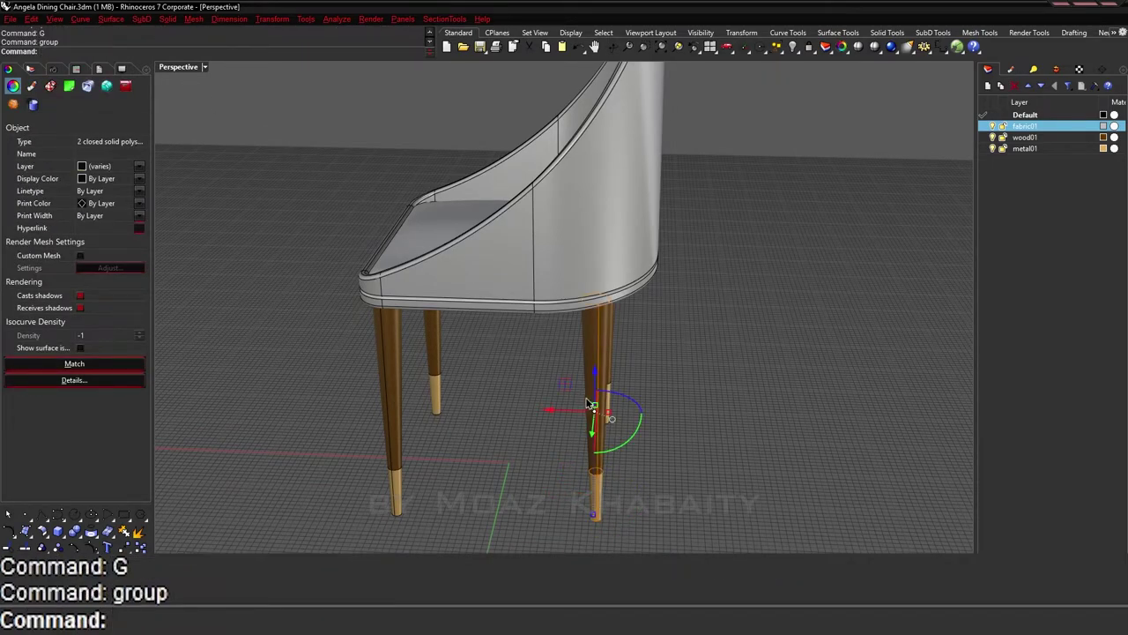
# Step: Start a Box BoundingBox cage on the grouped front-right leg in World coordinates
pyautogui.write('CAa')
pyautogui.press('Return')
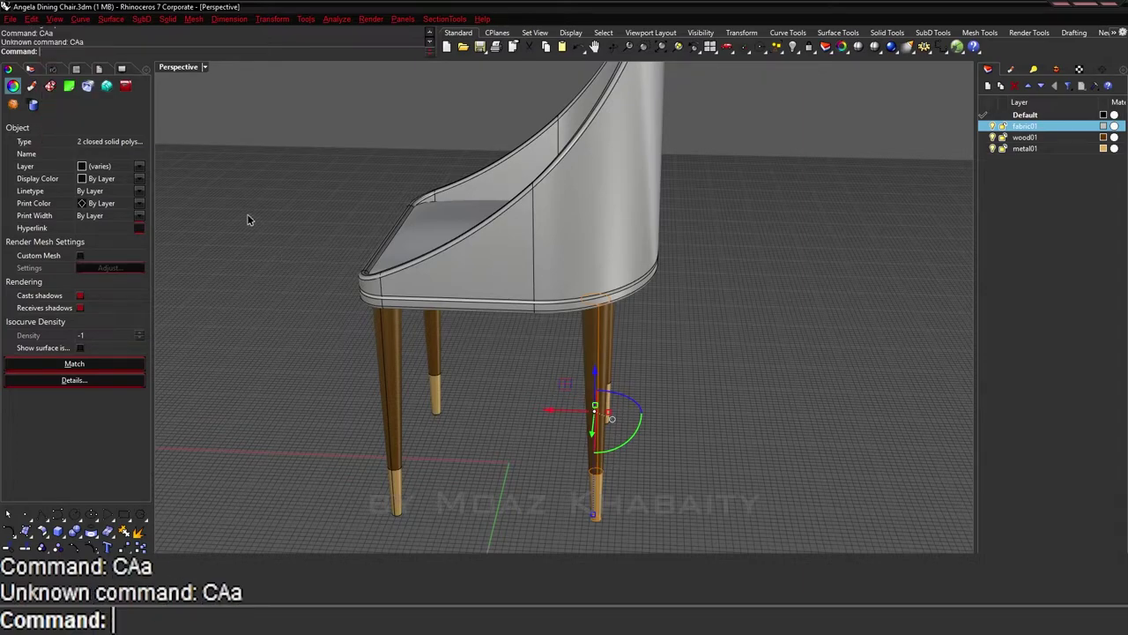
pyautogui.write('CA')
pyautogui.press('Return')
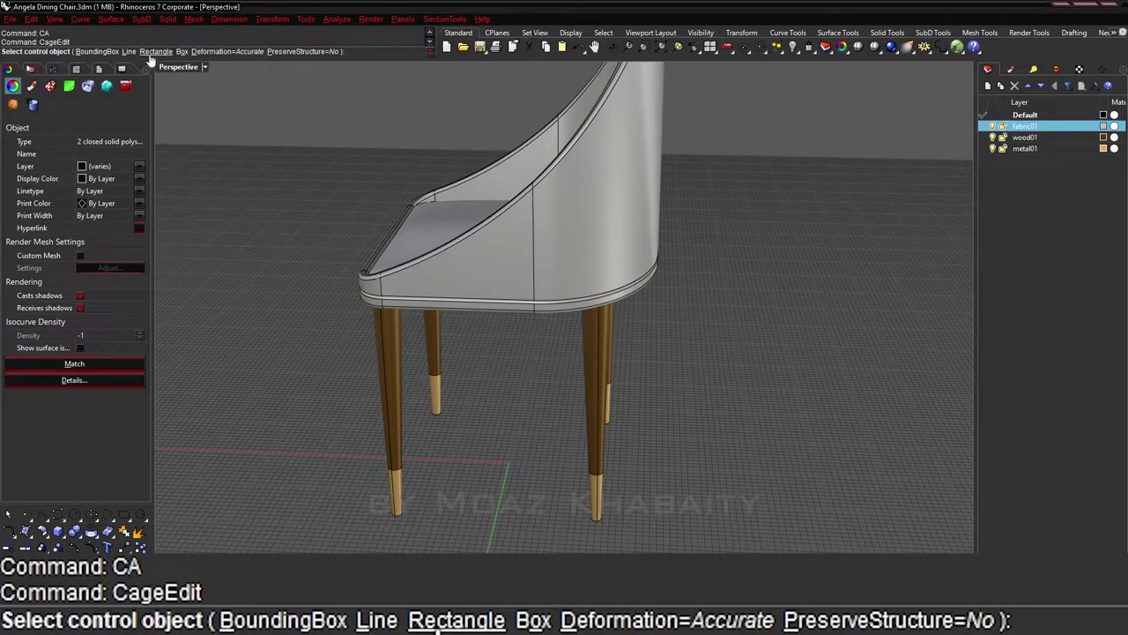
pyautogui.click(182, 51)
pyautogui.click(105, 50)
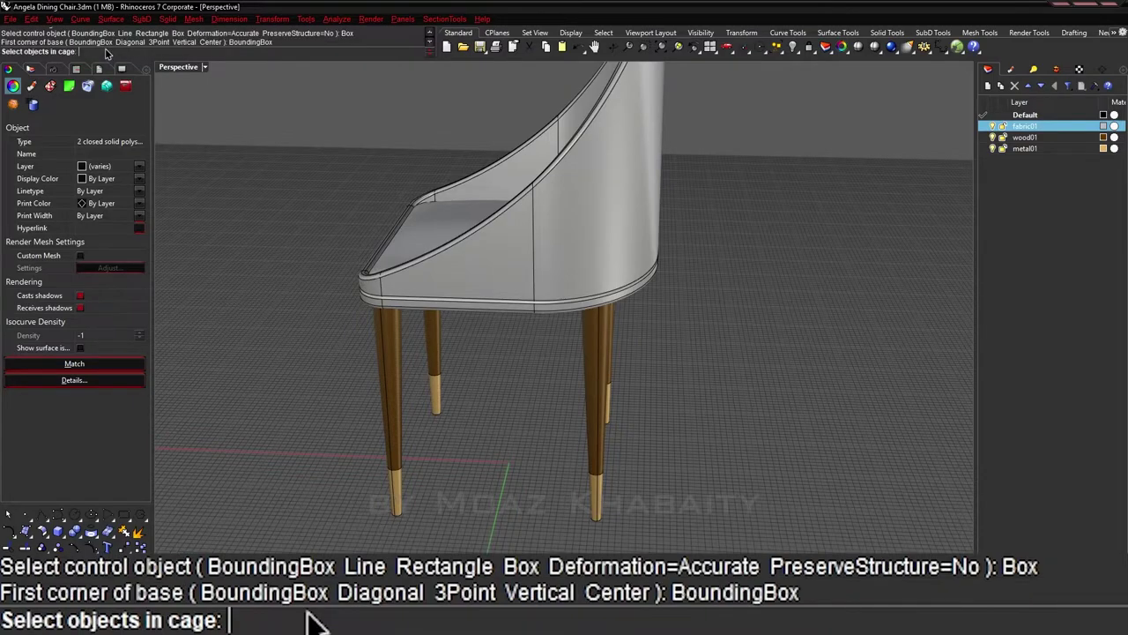
pyautogui.click(595, 480)
pyautogui.click(590, 478)
pyautogui.click(558, 494)
pyautogui.press('Return')
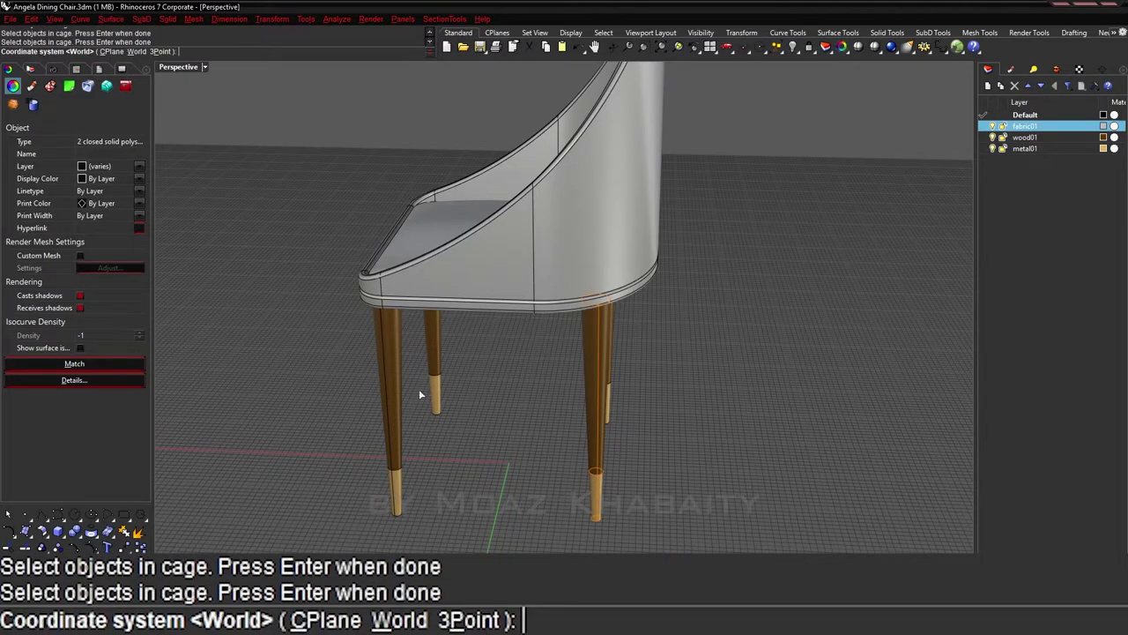
pyautogui.press('Return')
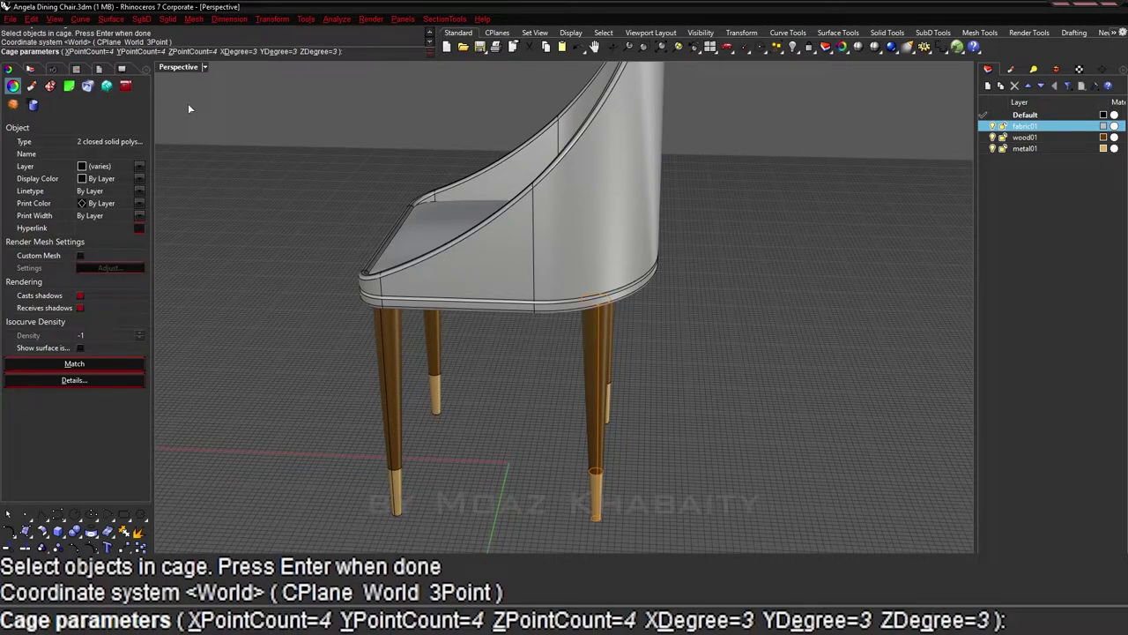
# Step: Set the cage point counts to 2 × 2 × 2 and create it as a global cage
pyautogui.click(106, 53)
pyautogui.write('2')
pyautogui.press('Return')
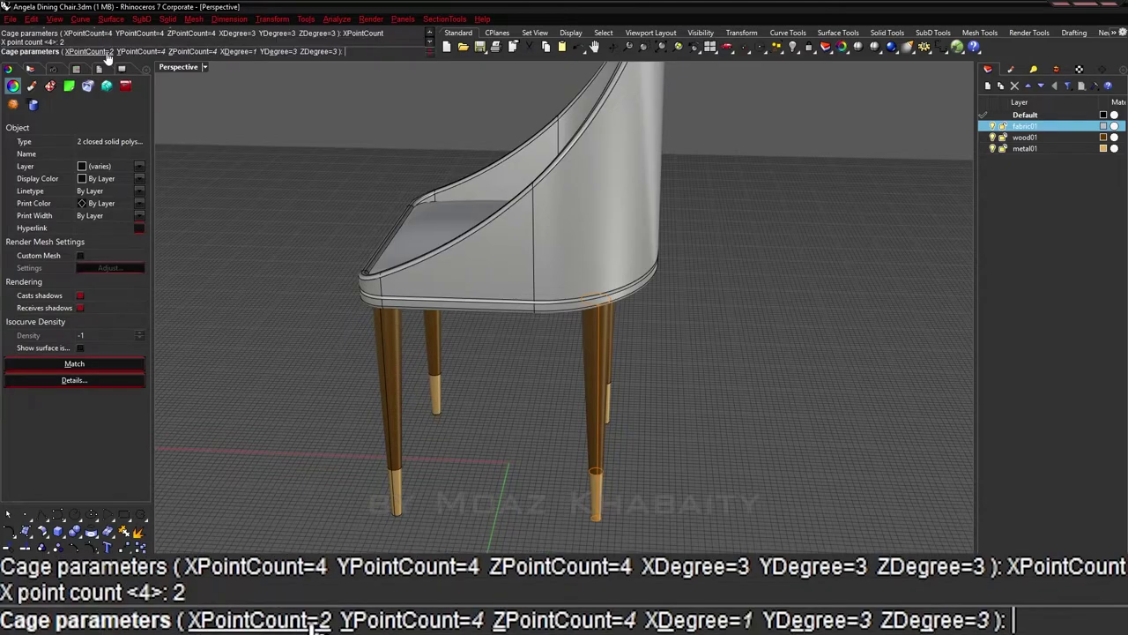
pyautogui.click(110, 51)
pyautogui.write('2')
pyautogui.press('Return')
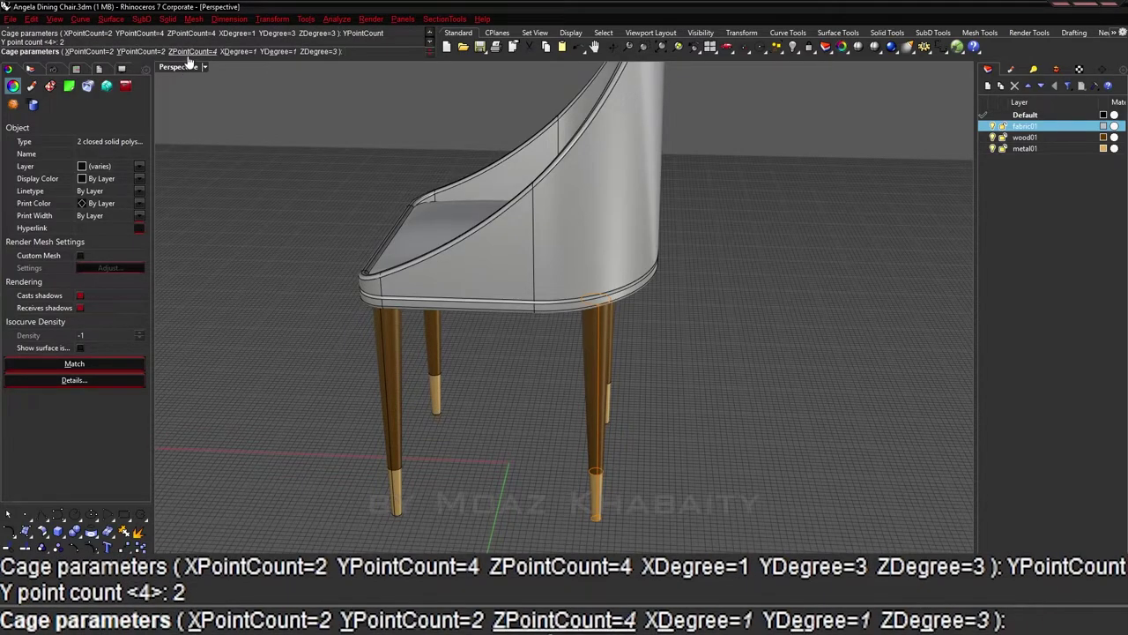
pyautogui.click(191, 51)
pyautogui.write('2')
pyautogui.press('Return')
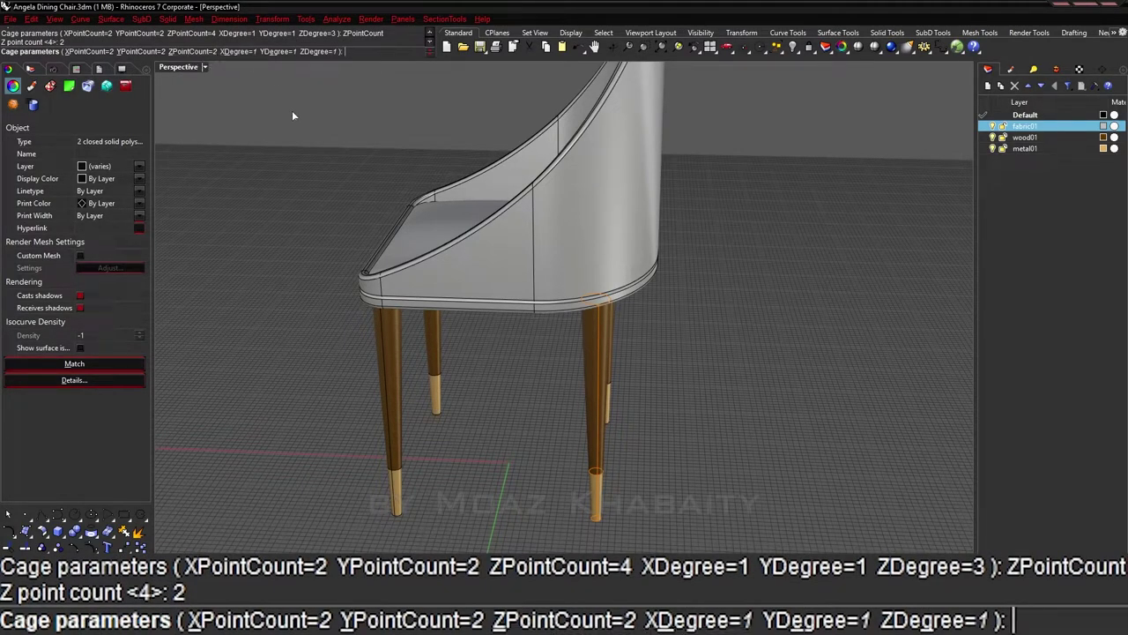
pyautogui.rightClick(292, 110)
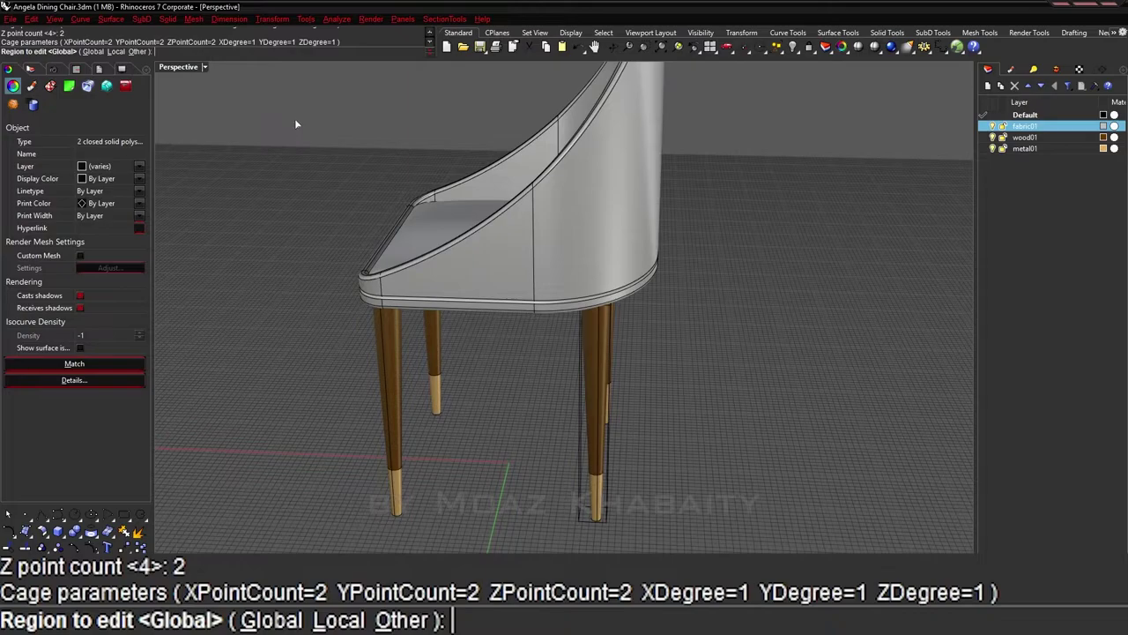
pyautogui.rightClick(582, 520)
# Step: Select the four bottom cage points and shift them to start splaying the leg
pyautogui.moveTo(617, 532)
pyautogui.mouseDown()
pyautogui.moveTo(568, 499)
pyautogui.moveTo(560, 517)
pyautogui.mouseUp()
pyautogui.scroll(-3, 591, 518)
pyautogui.moveTo(594, 516)
pyautogui.mouseDown(button='right')
pyautogui.moveTo(581, 517)
pyautogui.moveTo(586, 432)
pyautogui.moveTo(599, 497)
pyautogui.mouseUp(button='right')
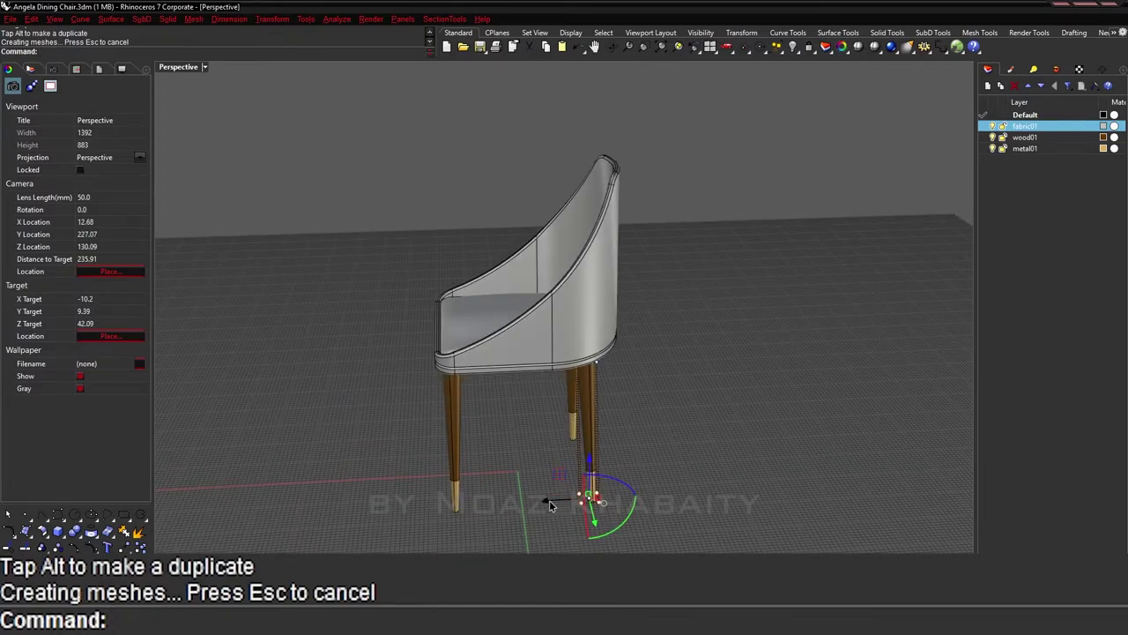
pyautogui.moveTo(550, 502); pyautogui.dragTo(557, 507)
pyautogui.moveTo(591, 493)
pyautogui.mouseDown(button='right')
pyautogui.moveTo(644, 443)
pyautogui.moveTo(723, 446)
pyautogui.moveTo(625, 456)
pyautogui.mouseUp(button='right')
pyautogui.scroll(3, 629, 405)
pyautogui.moveTo(628, 405)
pyautogui.mouseDown(button='right')
pyautogui.moveTo(639, 461)
pyautogui.moveTo(571, 481)
pyautogui.mouseUp(button='right')
pyautogui.scroll(-3, 640, 461)
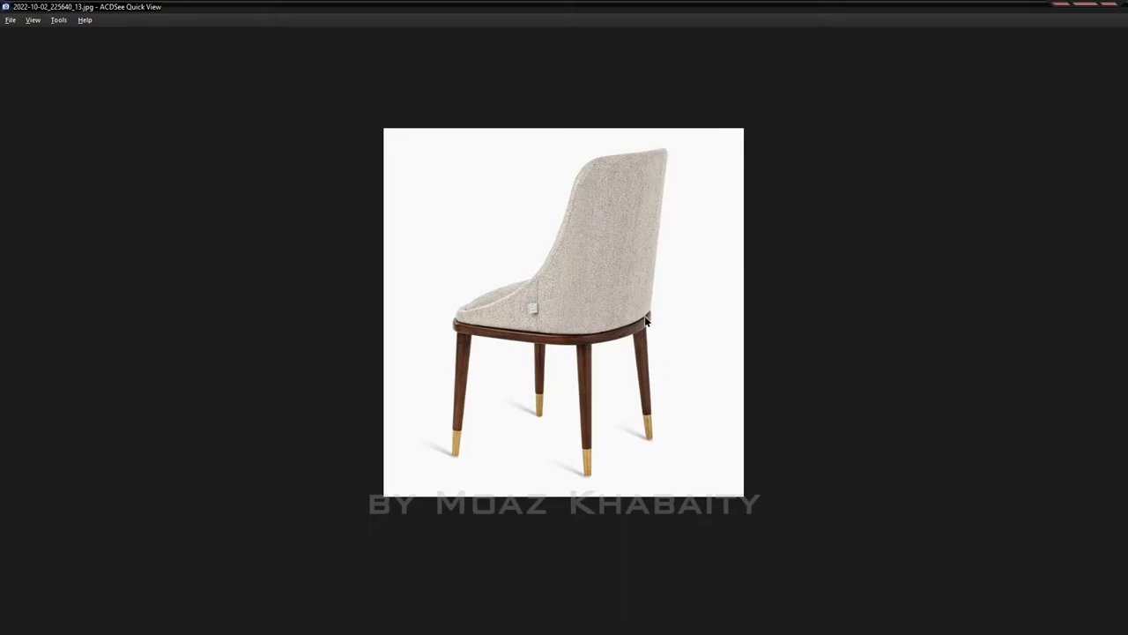
# Step: Push the leg's bottom cage points further outward to splay its foot
pyautogui.rightClick(604, 398)
pyautogui.click(517, 404)
pyautogui.scroll(5, 617, 524)
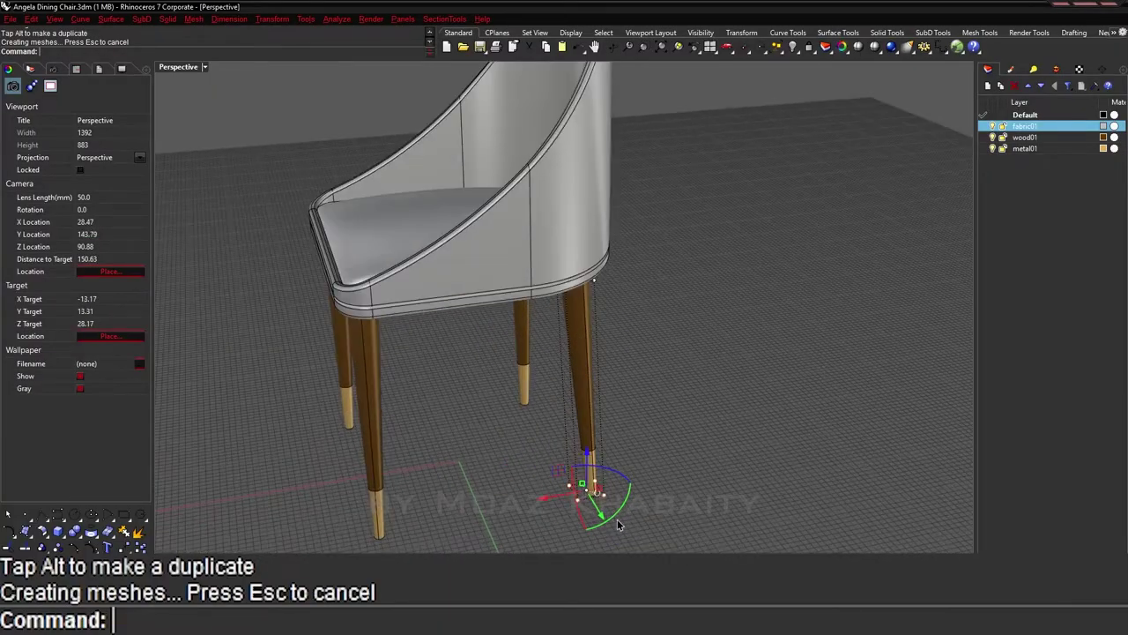
pyautogui.moveTo(617, 524); pyautogui.dragTo(544, 494, button='right')
pyautogui.moveTo(544, 493); pyautogui.dragTo(548, 498)
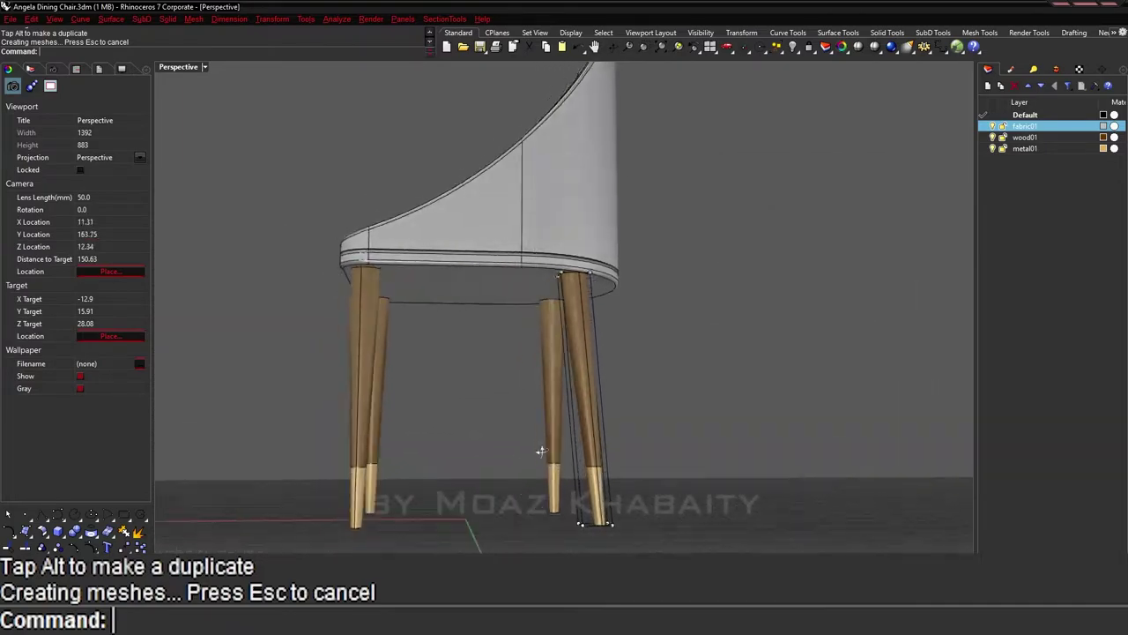
pyautogui.moveTo(549, 498)
pyautogui.mouseDown(button='right')
pyautogui.moveTo(392, 527)
pyautogui.moveTo(559, 470)
pyautogui.moveTo(542, 458)
pyautogui.mouseUp(button='right')
pyautogui.scroll(-3, 558, 471)
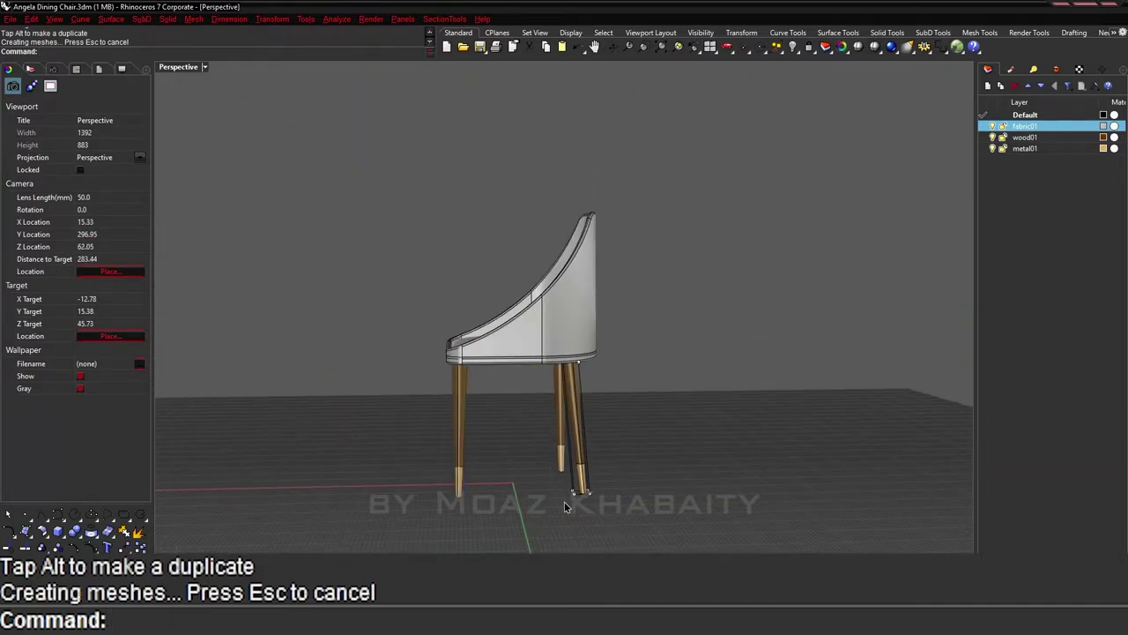
# Step: View the whole chair from above and select the fabric shell
pyautogui.moveTo(623, 425); pyautogui.dragTo(608, 391, button='right')
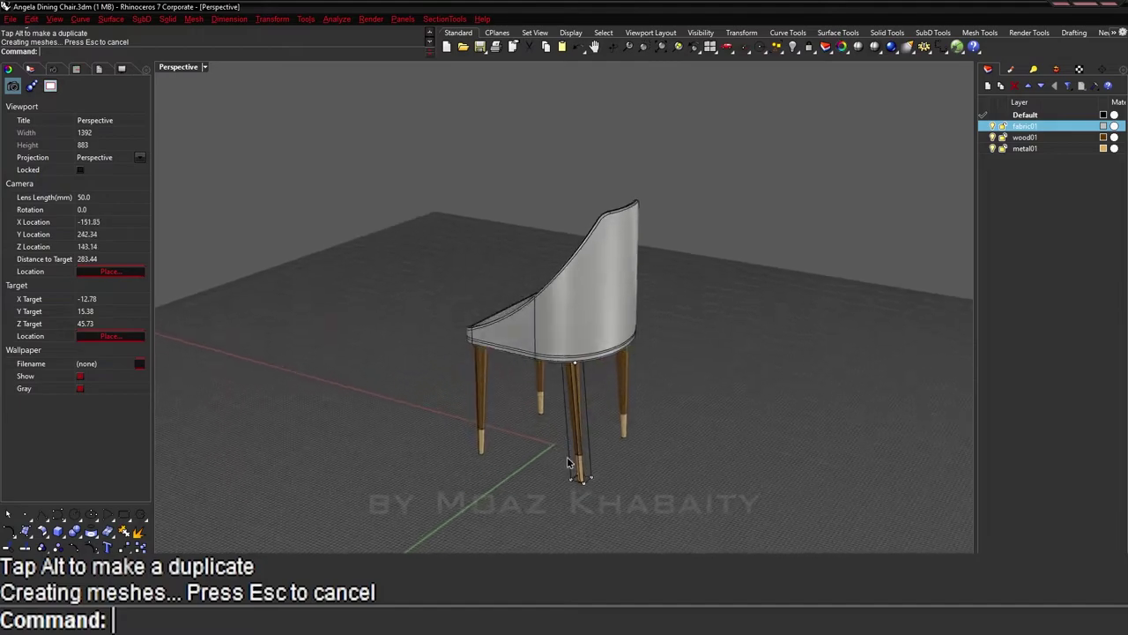
pyautogui.scroll(3, 608, 391)
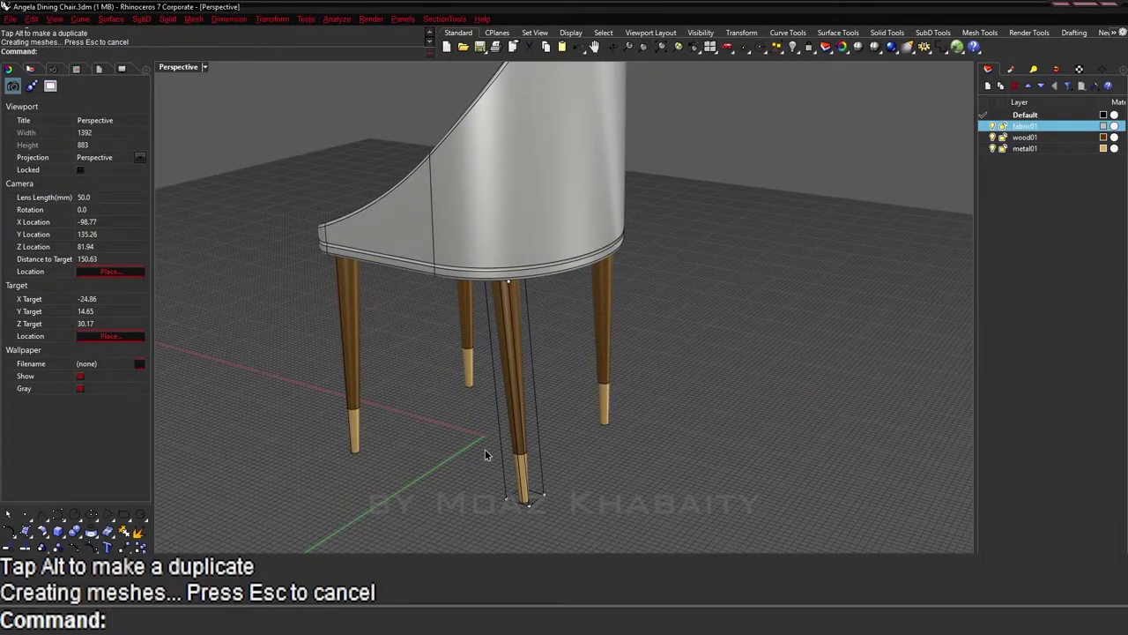
pyautogui.scroll(-3, 485, 449)
pyautogui.moveTo(484, 448); pyautogui.dragTo(514, 444, button='right')
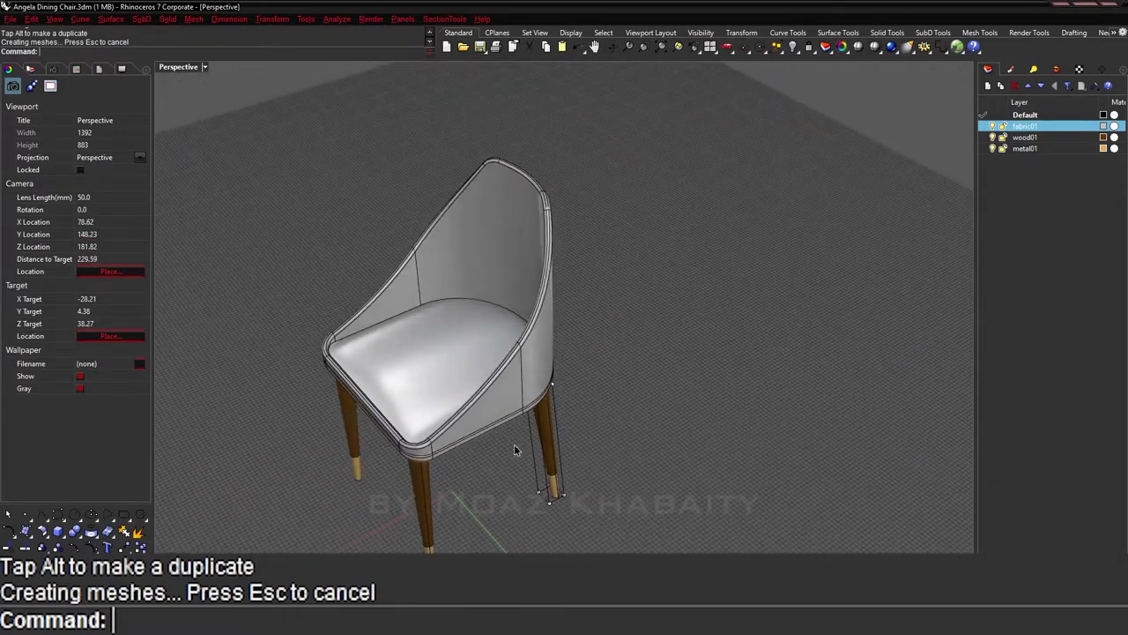
pyautogui.click(507, 382)
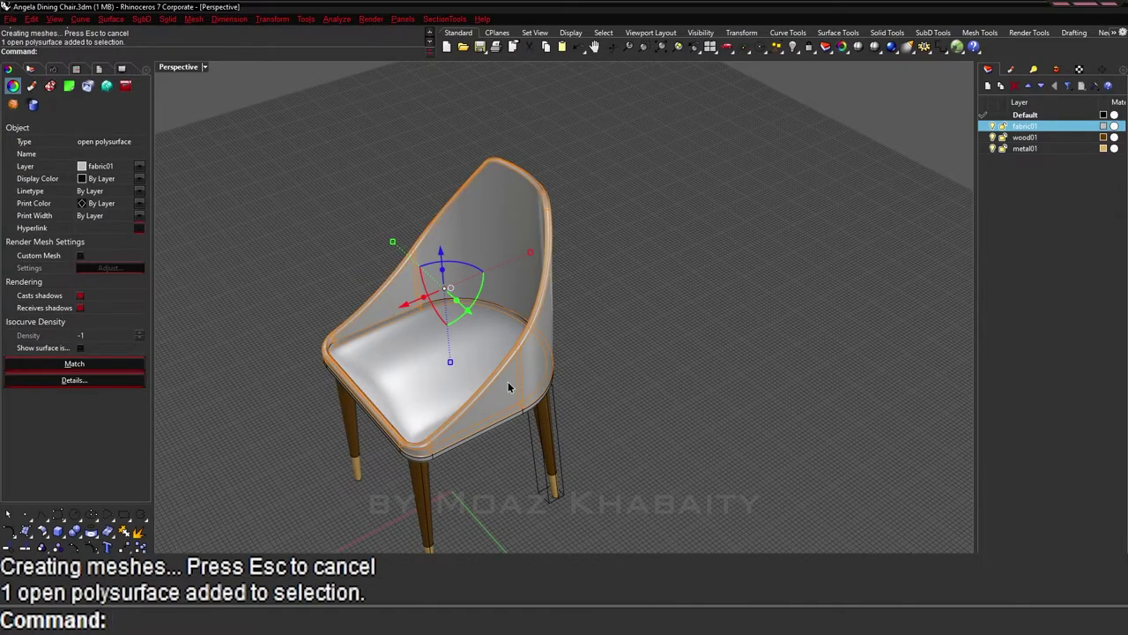
# Step: Enclose the seat and backrest shell in a default BoundingBox cage with CageEdit
pyautogui.keyDown('shift'); pyautogui.click(500, 429); pyautogui.keyUp('shift')
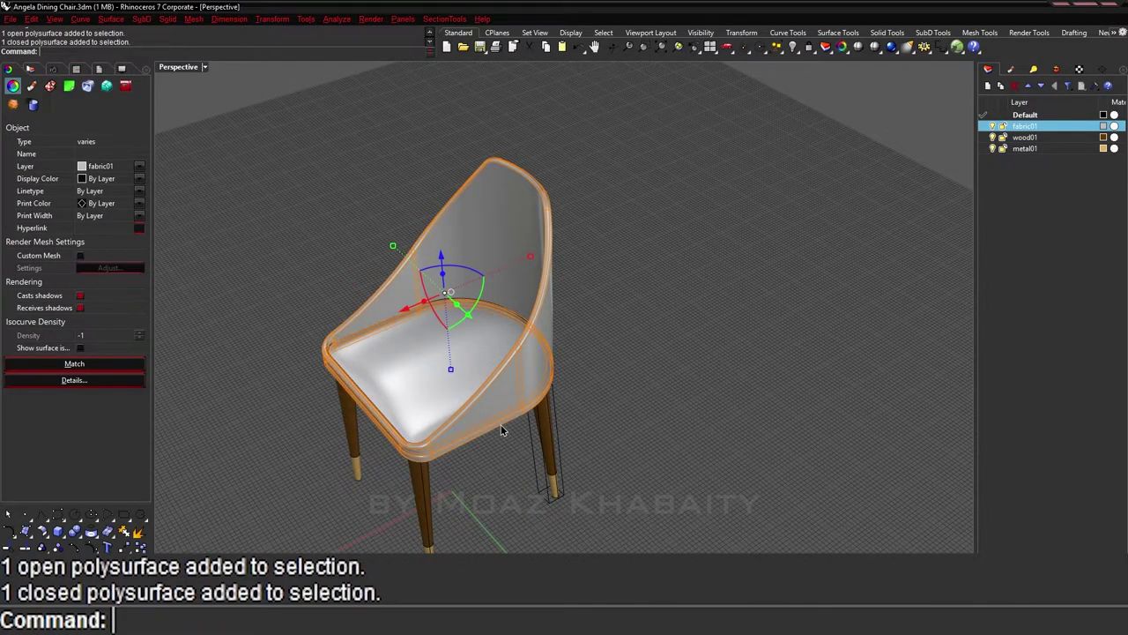
pyautogui.keyDown('shift'); pyautogui.click(400, 372); pyautogui.keyUp('shift')
pyautogui.write('CA')
pyautogui.press('Return')
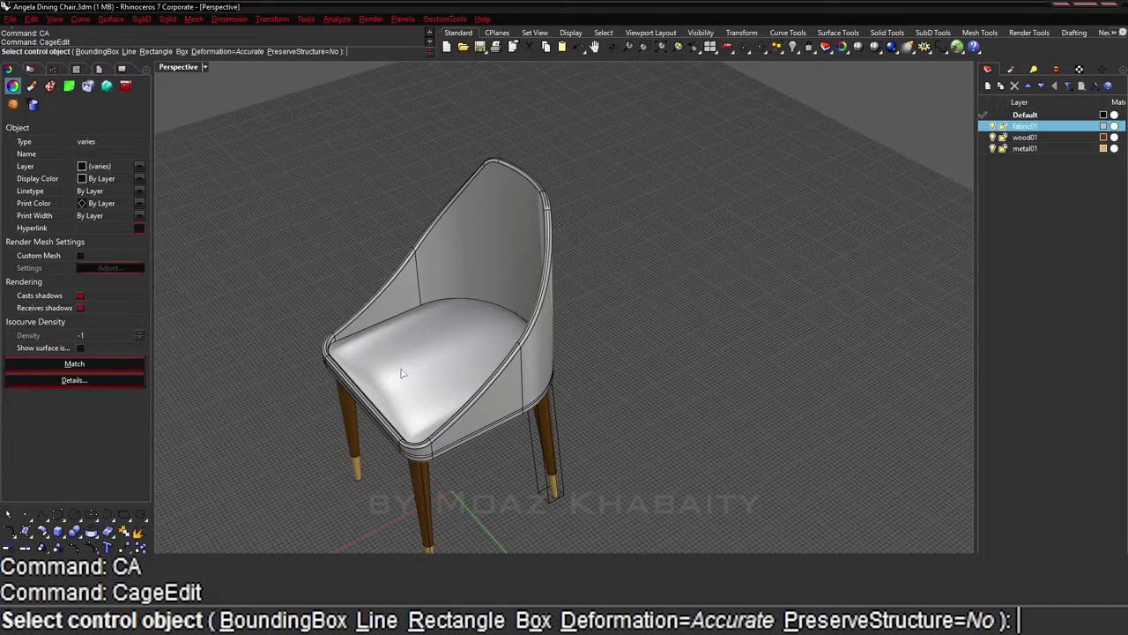
pyautogui.click(181, 51)
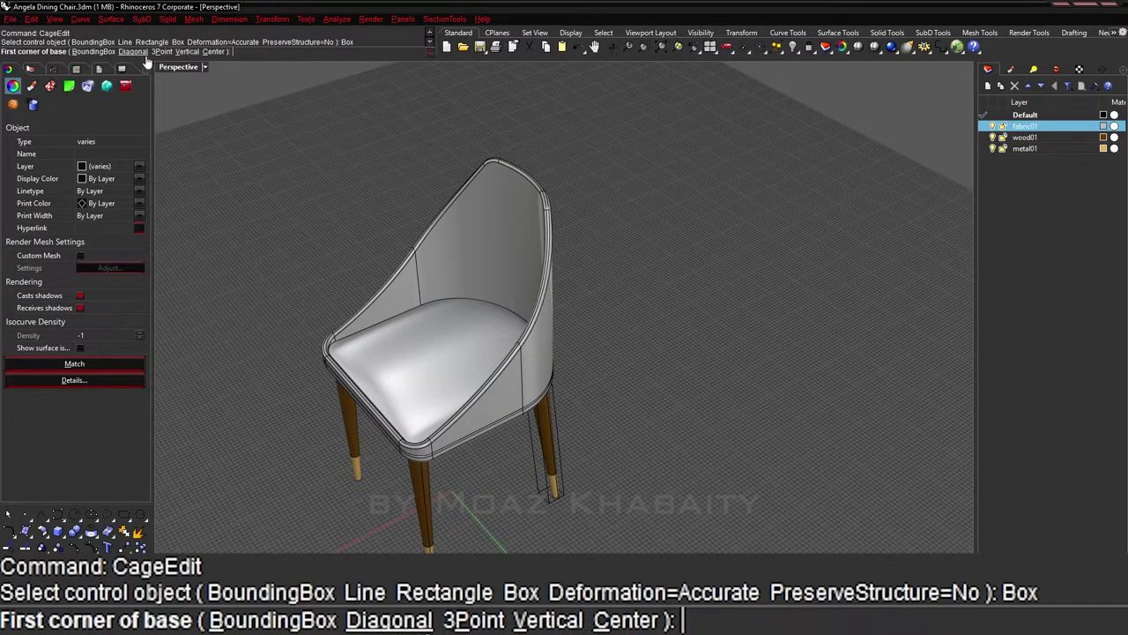
pyautogui.click(95, 52)
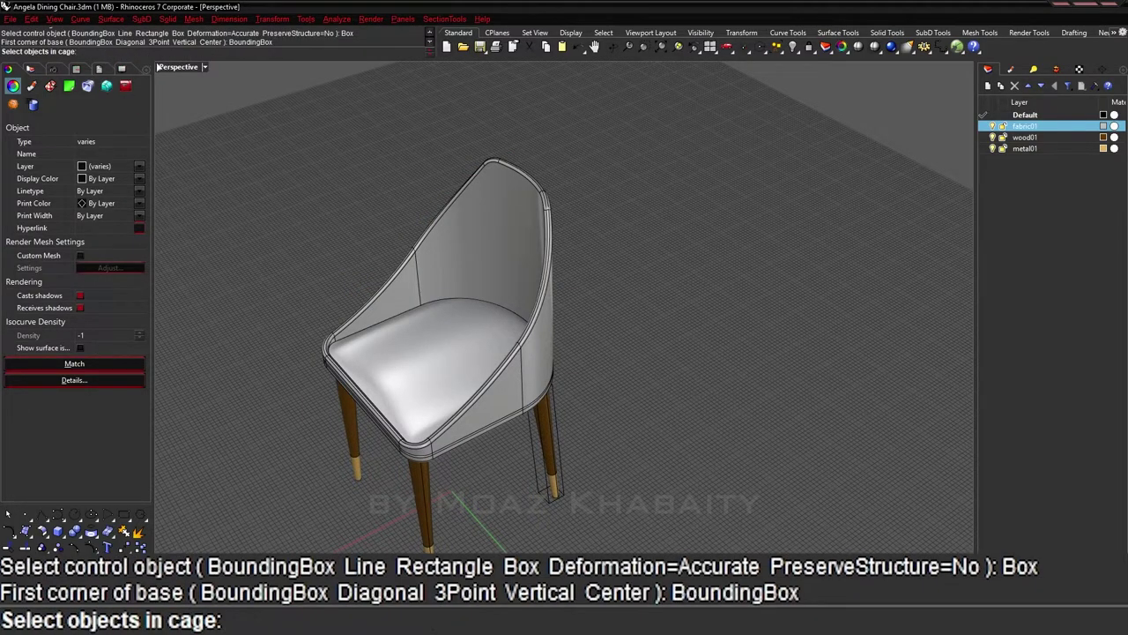
pyautogui.click(454, 341)
pyautogui.click(445, 268)
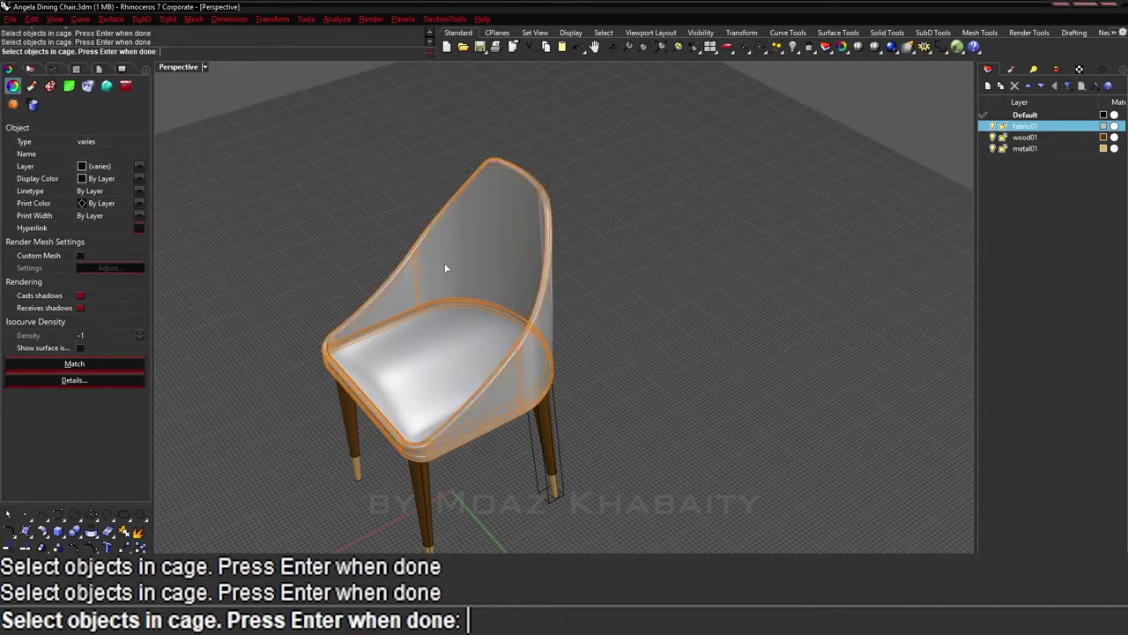
pyautogui.press('Return')
pyautogui.press('Return')
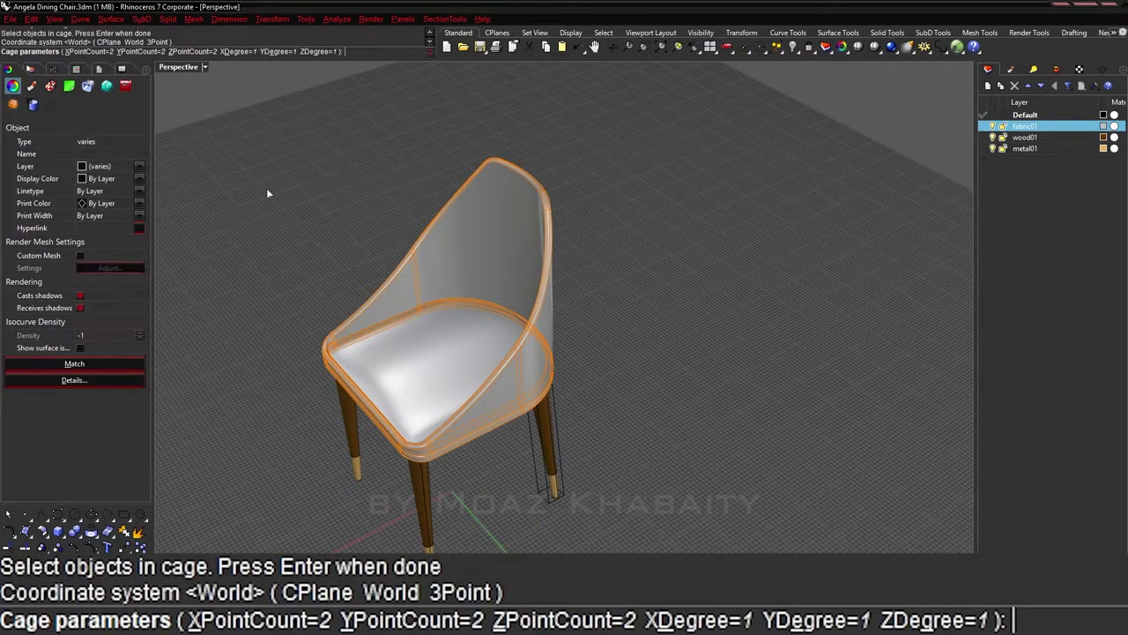
pyautogui.press('Return')
pyautogui.press('Return')
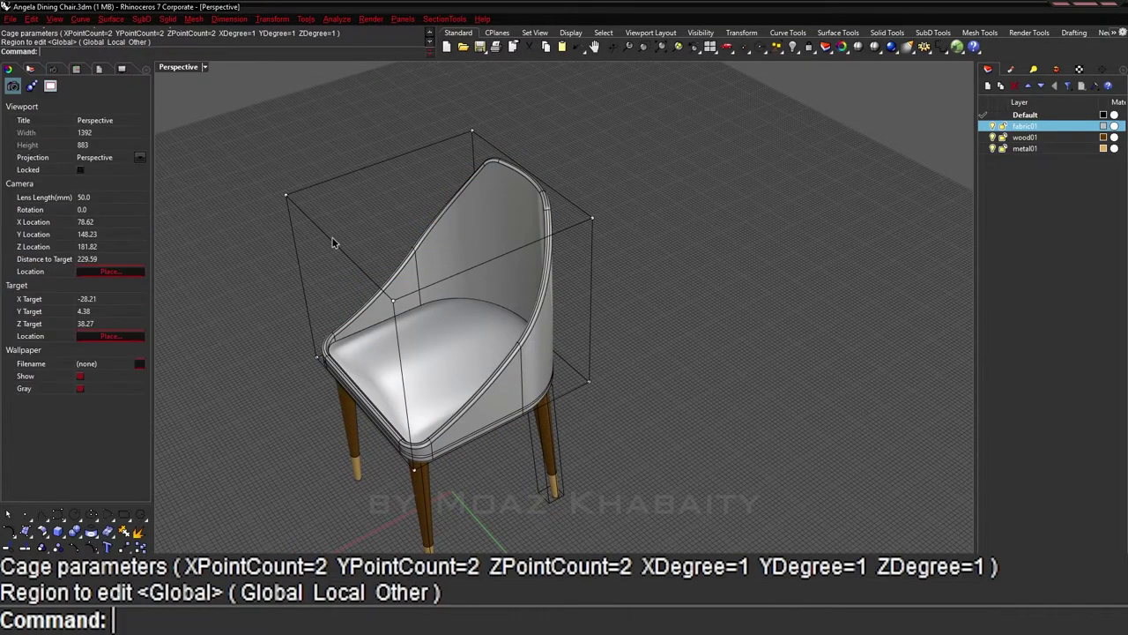
# Step: Pull the top-left cage corners back and raise the top-right corners to heighten the backrest
pyautogui.moveTo(334, 236); pyautogui.dragTo(351, 184, button='right')
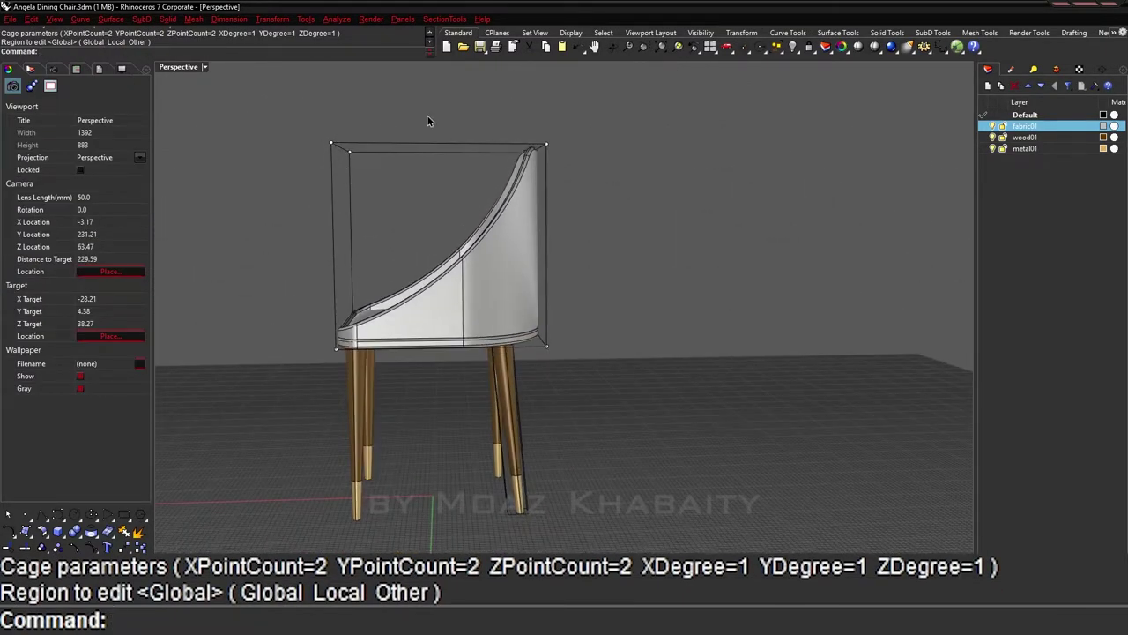
pyautogui.moveTo(315, 136); pyautogui.dragTo(371, 174)
pyautogui.moveTo(324, 146); pyautogui.dragTo(360, 161)
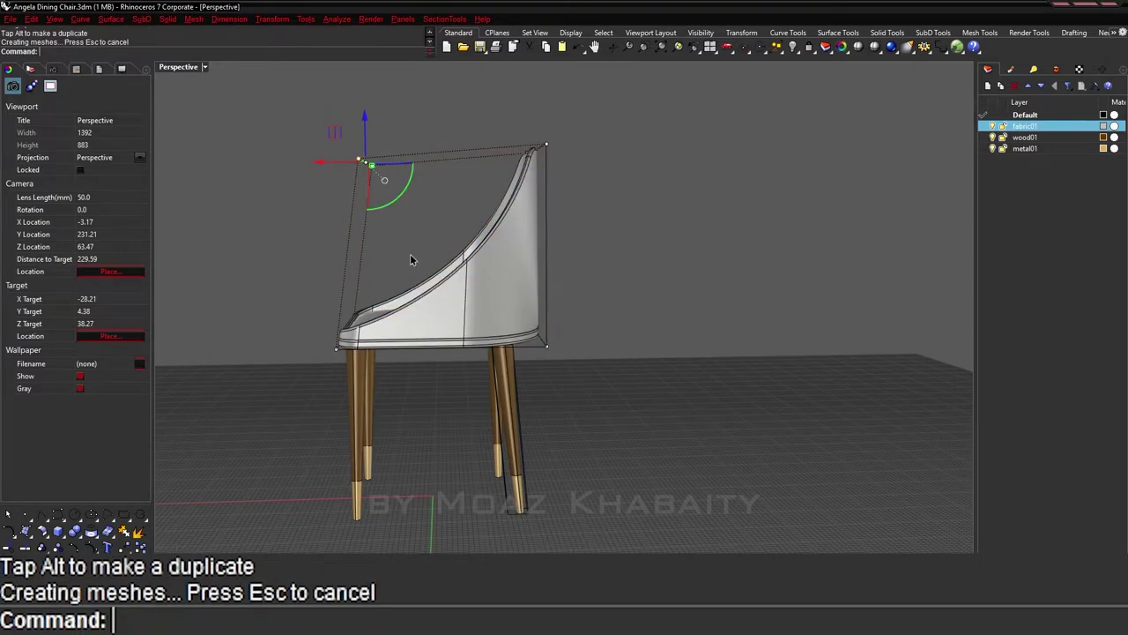
pyautogui.moveTo(465, 245); pyautogui.dragTo(471, 233, button='right')
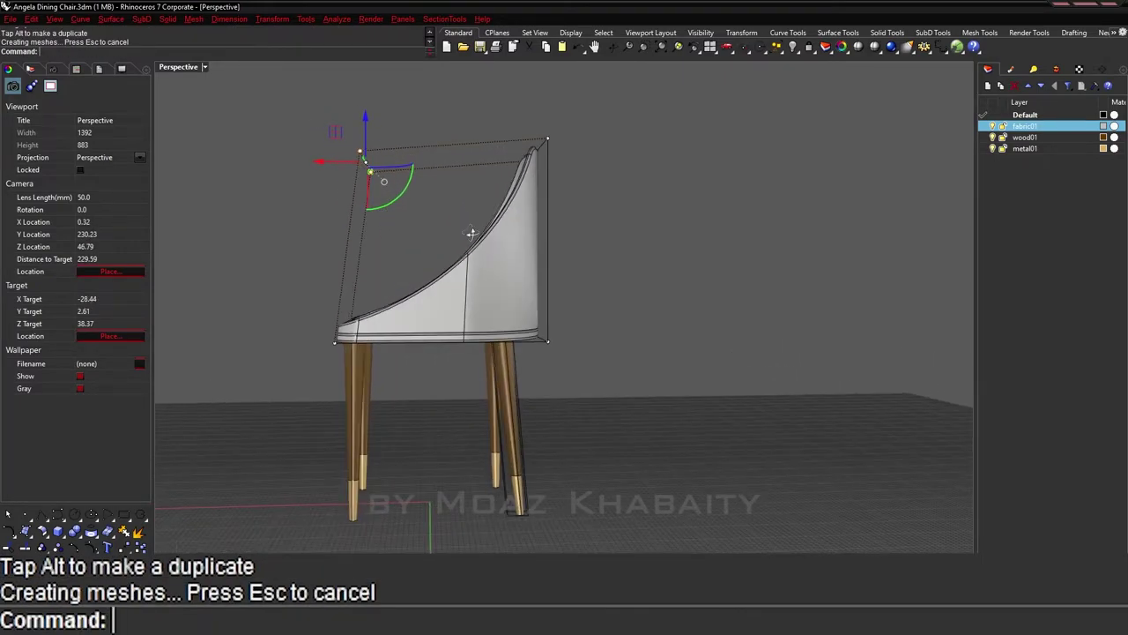
pyautogui.moveTo(514, 116); pyautogui.dragTo(503, 131, button='right')
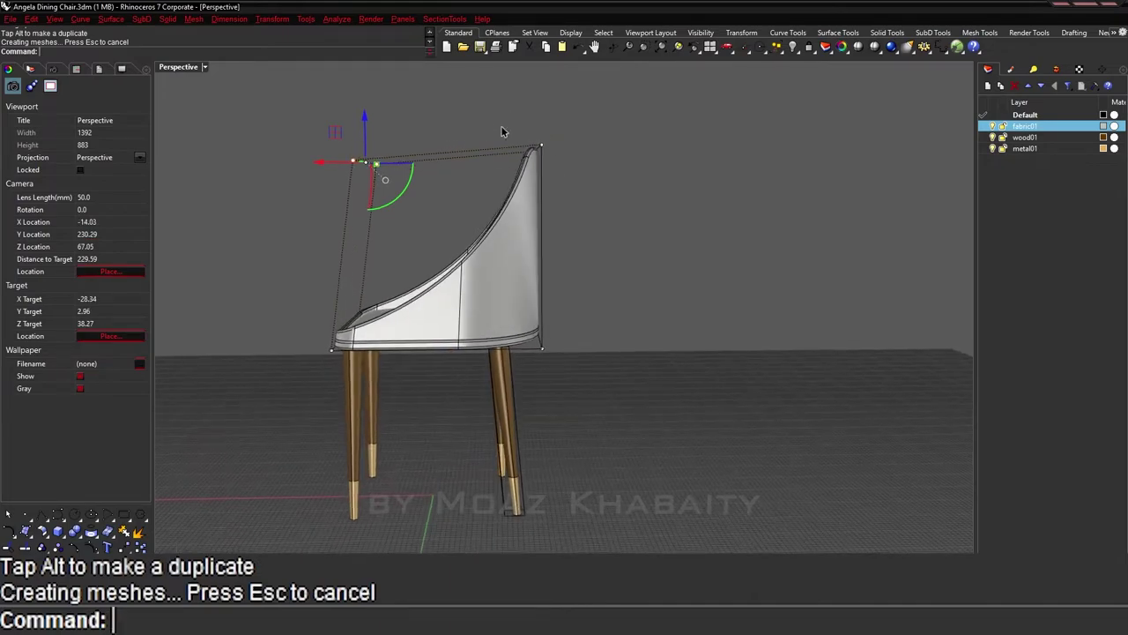
pyautogui.keyDown('shift'); pyautogui.moveTo(503, 131); pyautogui.dragTo(582, 188); pyautogui.keyUp('shift')
pyautogui.moveTo(537, 117)
pyautogui.mouseDown()
pyautogui.moveTo(538, 97)
pyautogui.moveTo(523, 132)
pyautogui.moveTo(547, 220)
pyautogui.mouseUp()
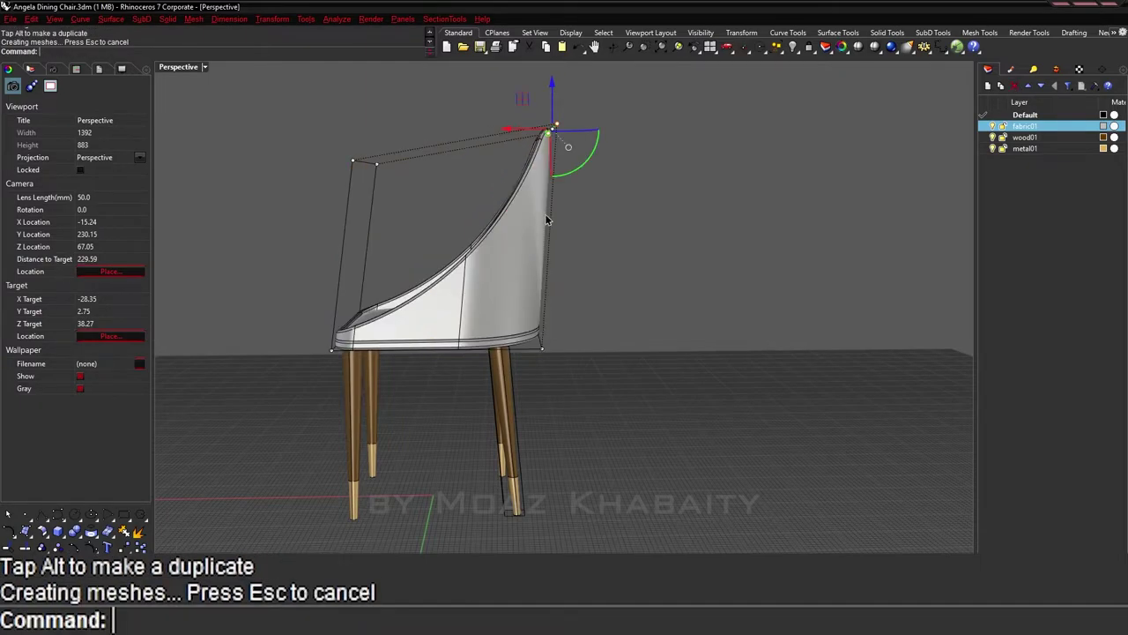
# Step: Shift the bottom cage corners sideways and push the top-left corners further back
pyautogui.moveTo(581, 354); pyautogui.dragTo(577, 353, button='right')
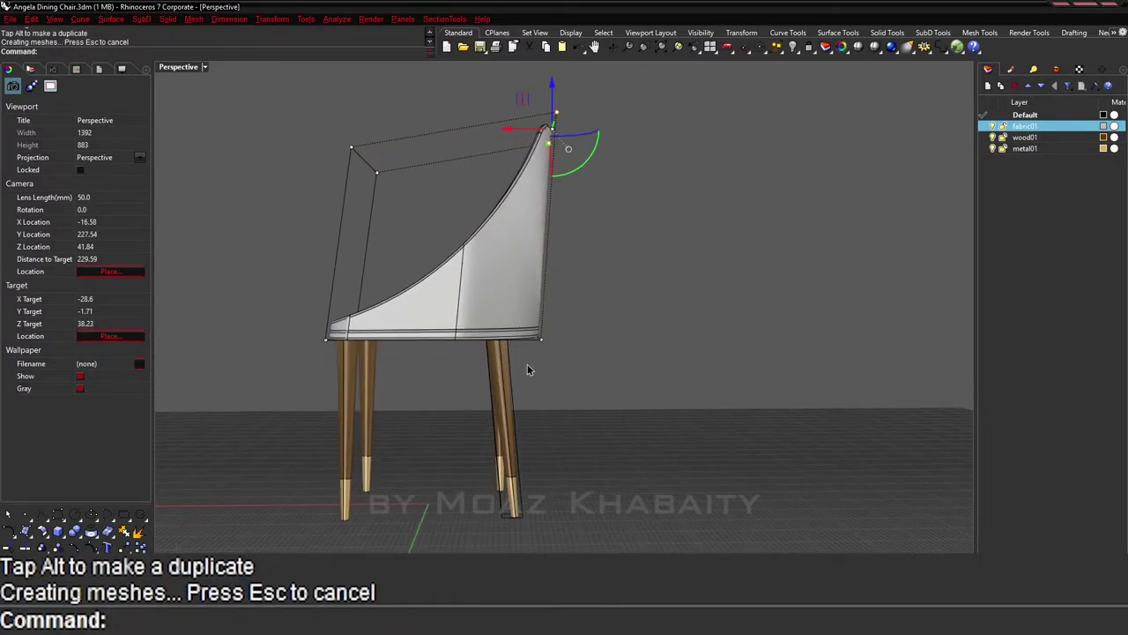
pyautogui.moveTo(527, 364); pyautogui.dragTo(567, 307)
pyautogui.moveTo(513, 338); pyautogui.dragTo(498, 342)
pyautogui.moveTo(502, 353)
pyautogui.mouseDown(button='right')
pyautogui.moveTo(509, 376)
pyautogui.moveTo(574, 433)
pyautogui.moveTo(494, 365)
pyautogui.mouseUp(button='right')
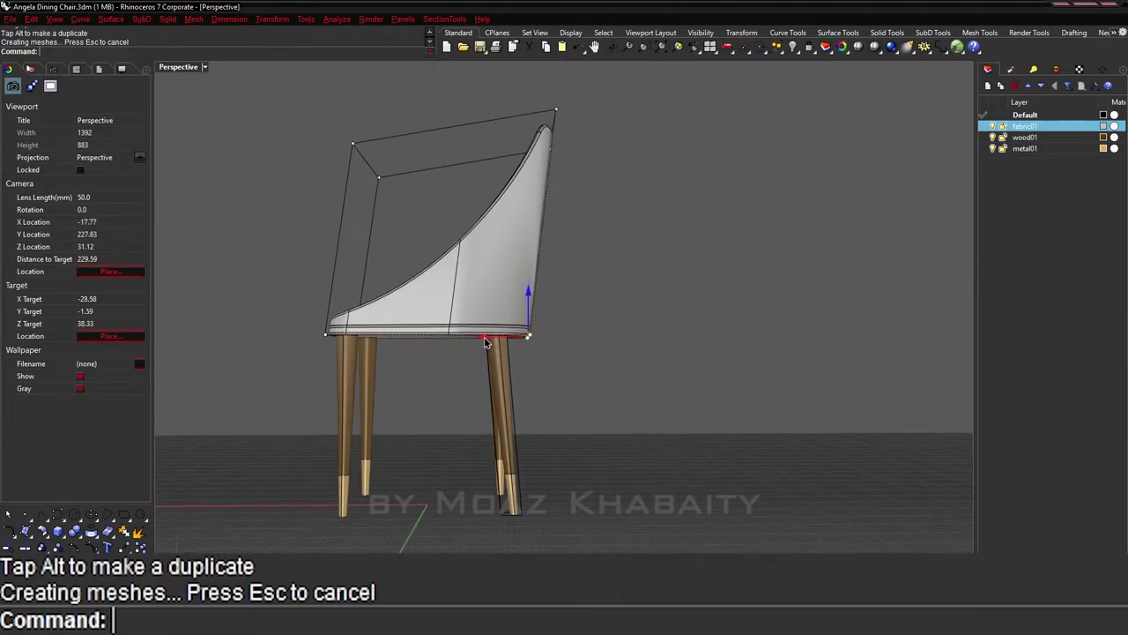
pyautogui.moveTo(477, 343); pyautogui.dragTo(477, 343)
pyautogui.moveTo(476, 343)
pyautogui.mouseDown(button='right')
pyautogui.moveTo(474, 360)
pyautogui.moveTo(474, 338)
pyautogui.moveTo(494, 343)
pyautogui.mouseUp(button='right')
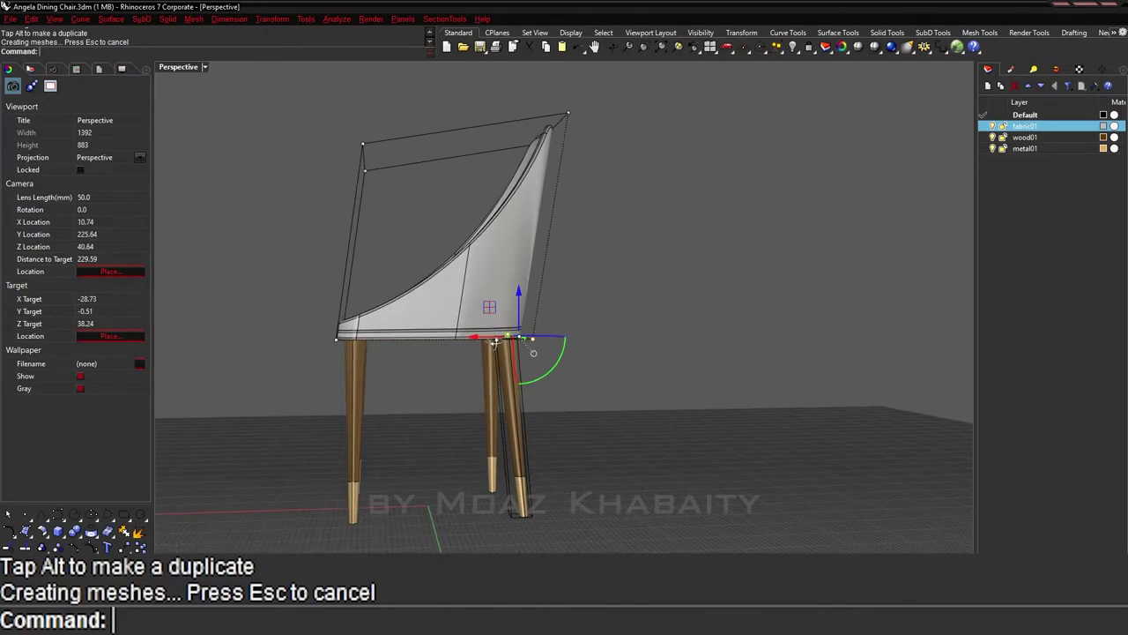
pyautogui.moveTo(319, 111); pyautogui.dragTo(379, 180)
pyautogui.moveTo(362, 127); pyautogui.dragTo(363, 138)
# Step: Select the rear leg with its cage from a rear three-quarter view and begin moving it
pyautogui.moveTo(412, 237)
pyautogui.mouseDown(button='right')
pyautogui.moveTo(495, 251)
pyautogui.moveTo(407, 306)
pyautogui.mouseUp(button='right')
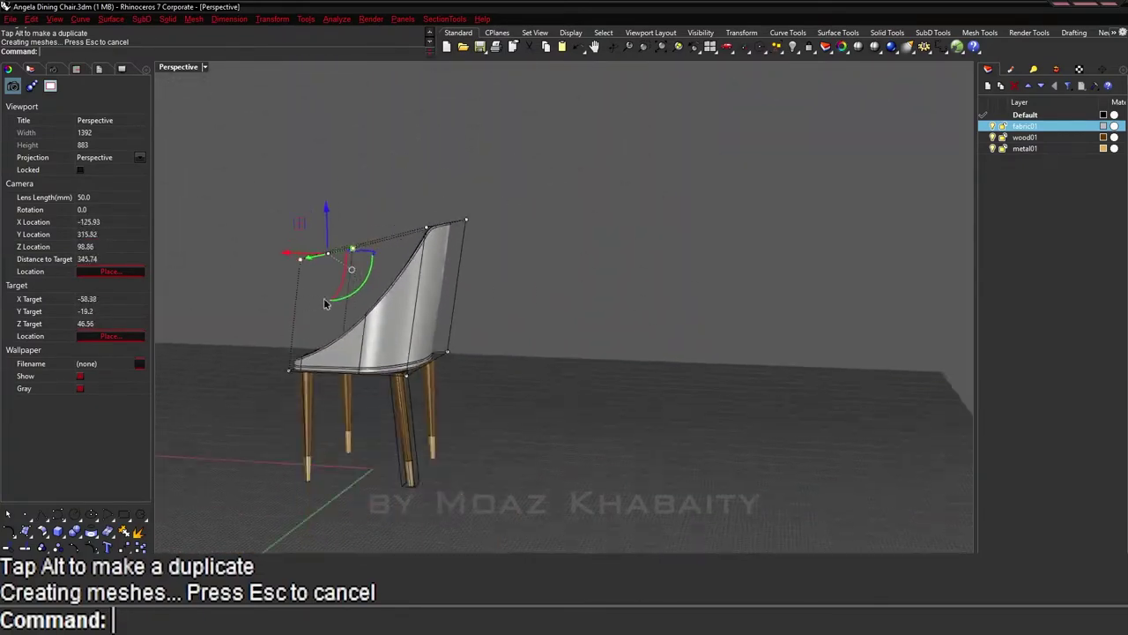
pyautogui.moveTo(407, 306); pyautogui.dragTo(390, 412, button='right')
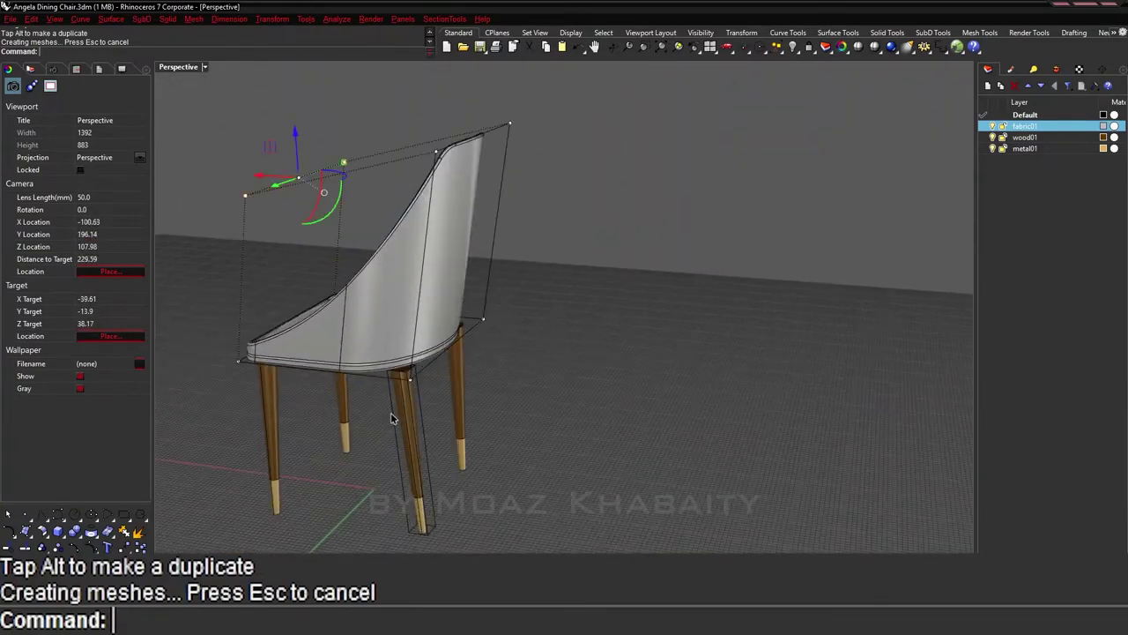
pyautogui.moveTo(417, 430)
pyautogui.mouseDown()
pyautogui.moveTo(404, 449)
pyautogui.moveTo(373, 448)
pyautogui.mouseUp()
pyautogui.moveTo(372, 448); pyautogui.dragTo(429, 359, button='right')
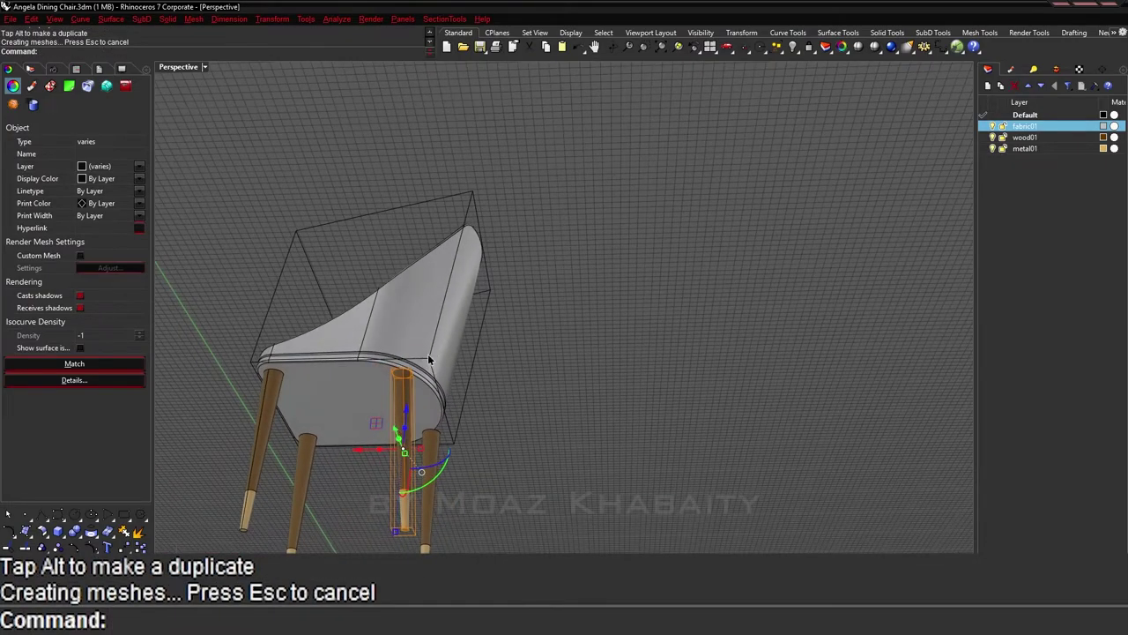
# Step: Slide the rear leg sideways under the seat, then clear the selection
pyautogui.scroll(3, 382, 451)
pyautogui.moveTo(393, 450); pyautogui.dragTo(369, 458)
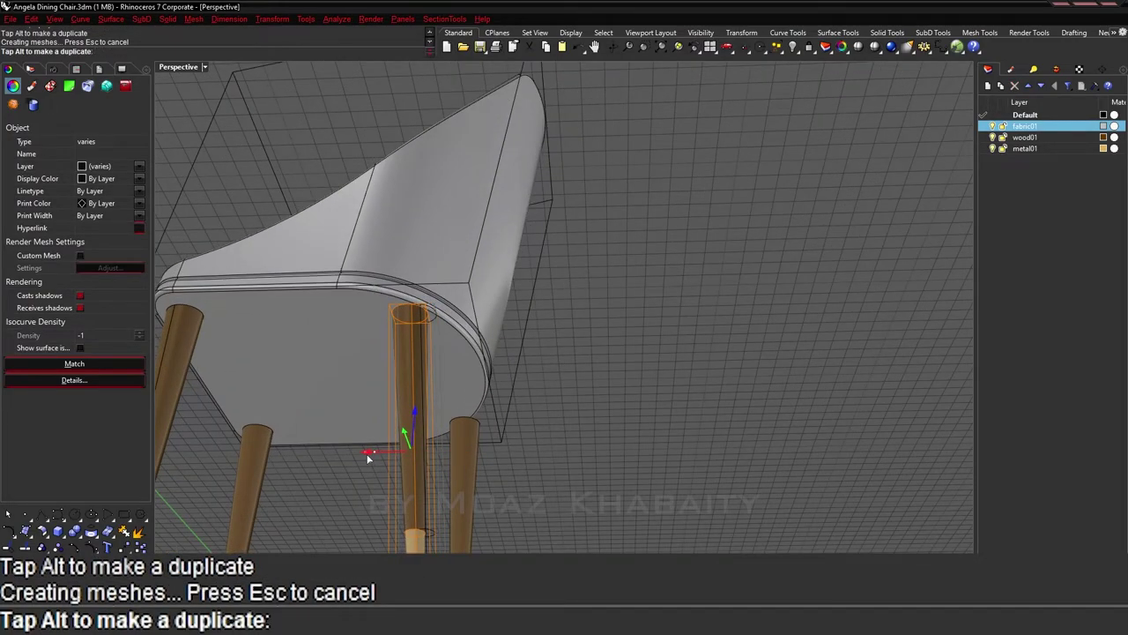
pyautogui.moveTo(368, 459); pyautogui.dragTo(506, 473, button='right')
pyautogui.scroll(-5, 506, 473)
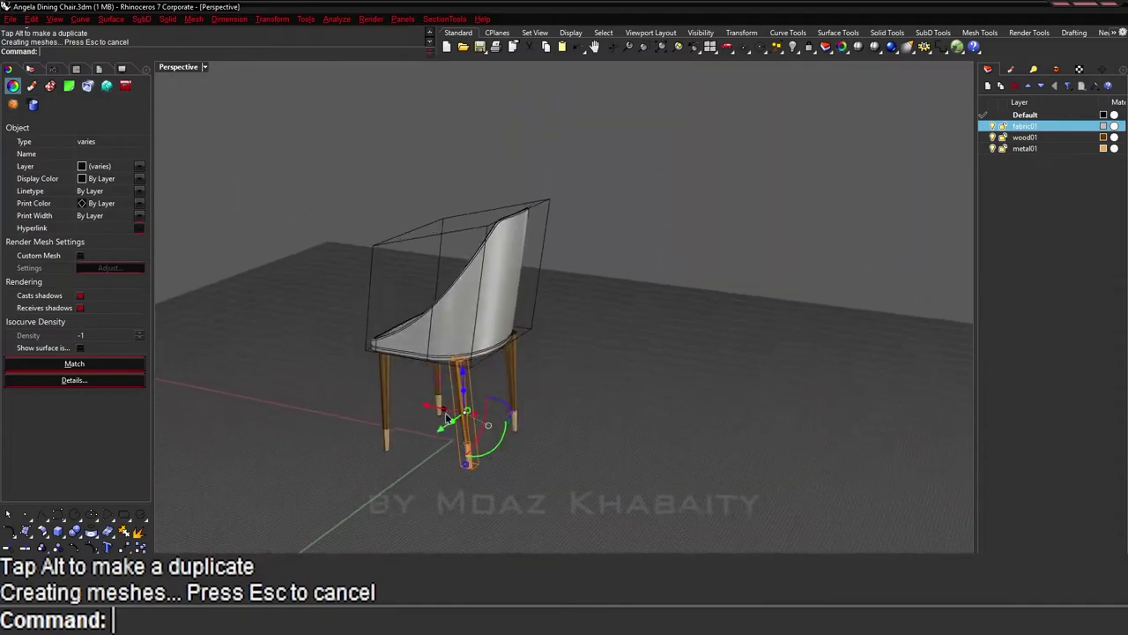
pyautogui.scroll(3, 493, 421)
pyautogui.press('Escape')
# Step: Delete three of the legs, leaving only one leg
pyautogui.moveTo(545, 420); pyautogui.dragTo(468, 355)
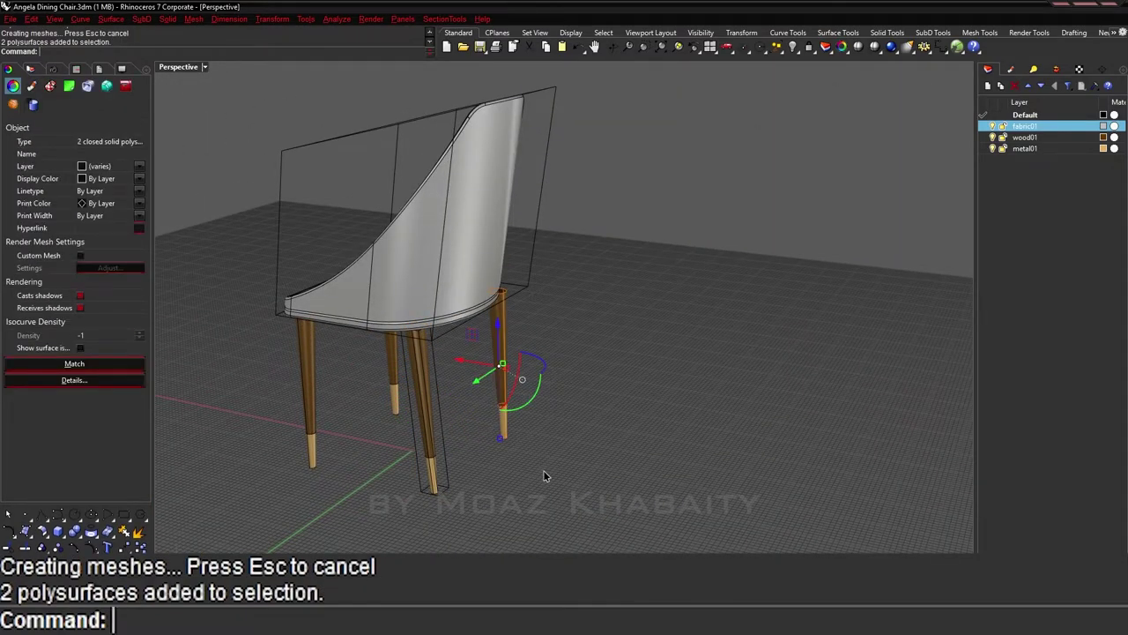
pyautogui.scroll(3, 359, 419)
pyautogui.moveTo(416, 443); pyautogui.dragTo(370, 411)
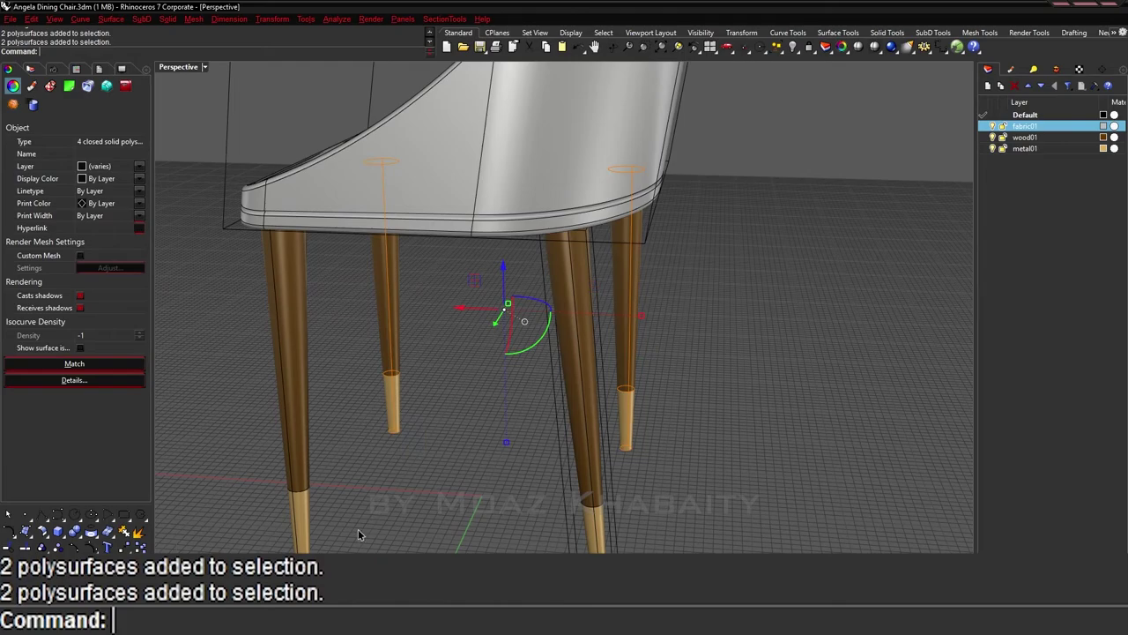
pyautogui.moveTo(359, 534); pyautogui.dragTo(256, 424)
pyautogui.press('Delete')
pyautogui.moveTo(255, 423); pyautogui.dragTo(508, 499, button='right')
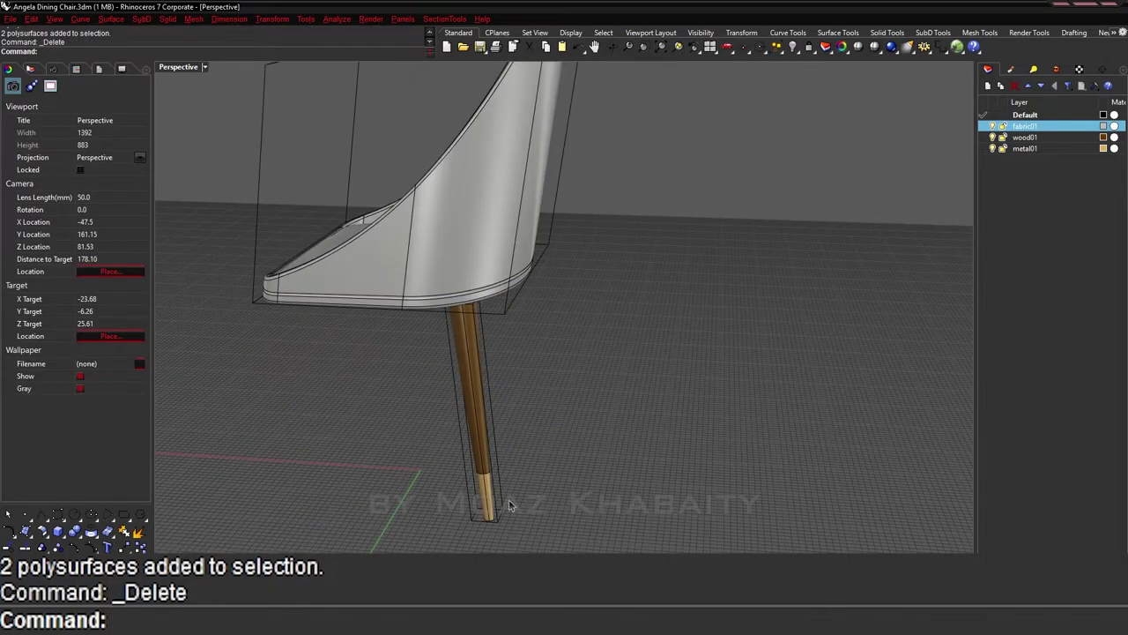
# Step: Mirror the remaining leg with its cage from origin 0 to the opposite side
pyautogui.moveTo(508, 499); pyautogui.dragTo(424, 420)
pyautogui.write('Mi')
pyautogui.press('Return')
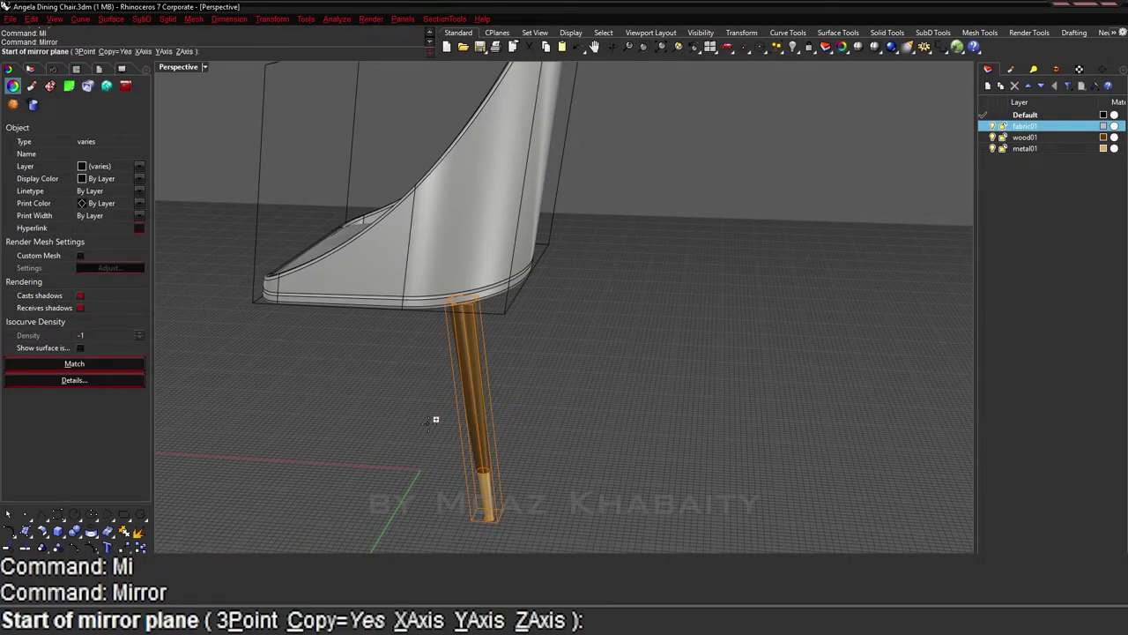
pyautogui.write('0')
pyautogui.press('Return')
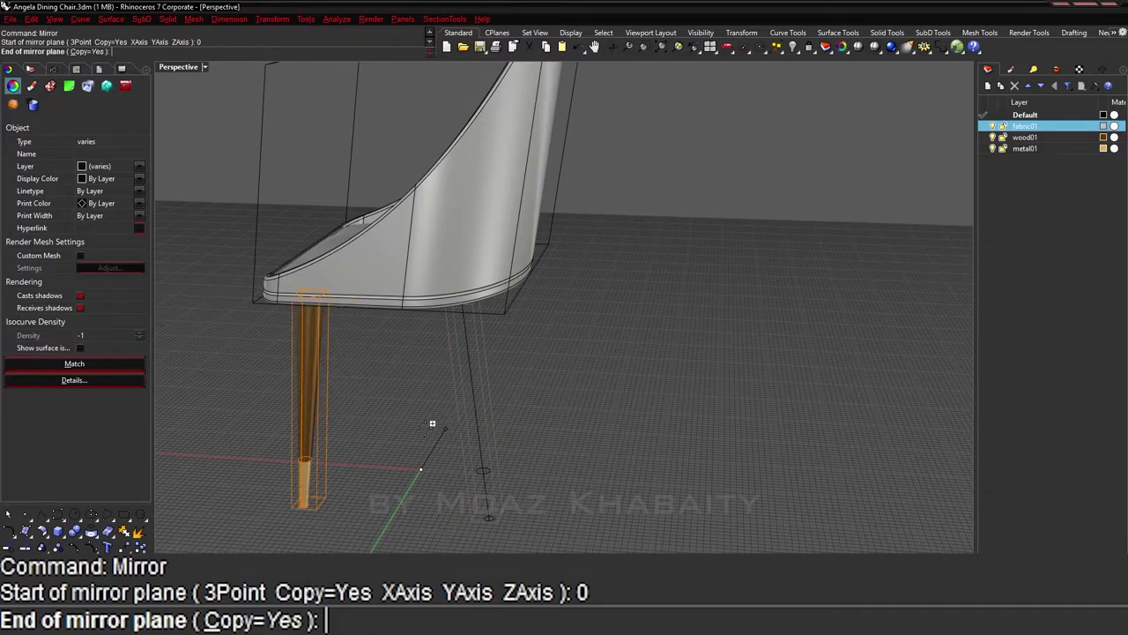
pyautogui.click(432, 424)
# Step: Mirror the pair of legs from origin 0 to the other side of the chair
pyautogui.keyDown('shift'); pyautogui.moveTo(331, 525); pyautogui.dragTo(261, 439); pyautogui.keyUp('shift')
pyautogui.write('Mi')
pyautogui.press('Return')
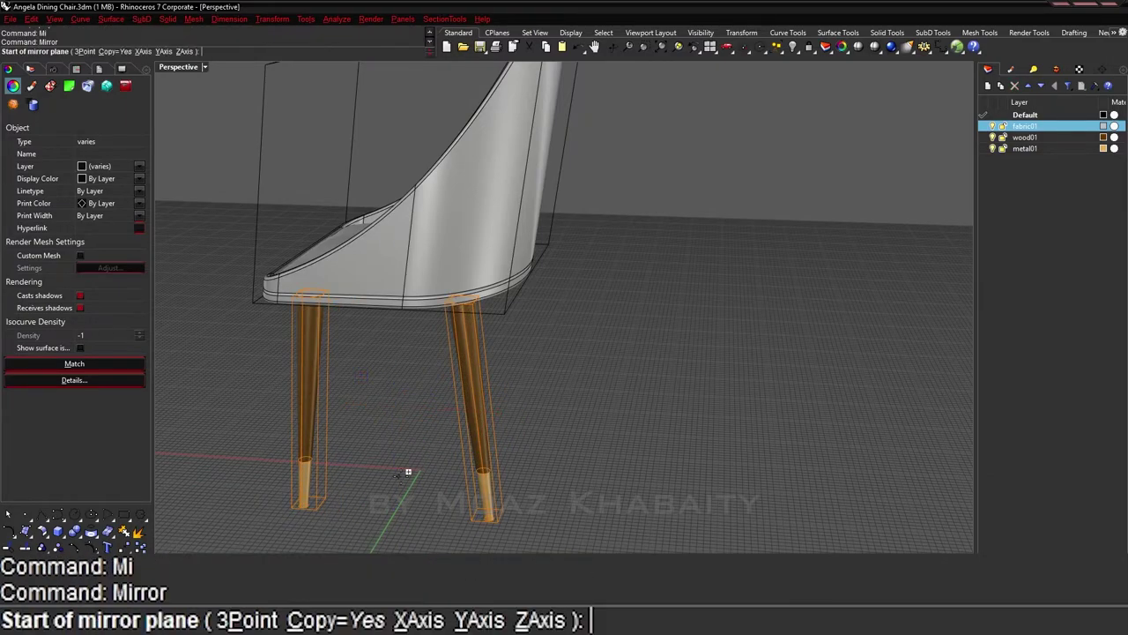
pyautogui.write('0')
pyautogui.press('Return')
pyautogui.moveTo(408, 472)
pyautogui.mouseDown(button='right')
pyautogui.moveTo(579, 500)
pyautogui.moveTo(504, 421)
pyautogui.moveTo(503, 403)
pyautogui.moveTo(549, 408)
pyautogui.moveTo(499, 420)
pyautogui.moveTo(458, 448)
pyautogui.mouseUp(button='right')
pyautogui.click(579, 500)
# Step: Inspect the four legs from low side, front and underneath views
pyautogui.scroll(3, 458, 449)
pyautogui.hotkey('ctrl', 'a')
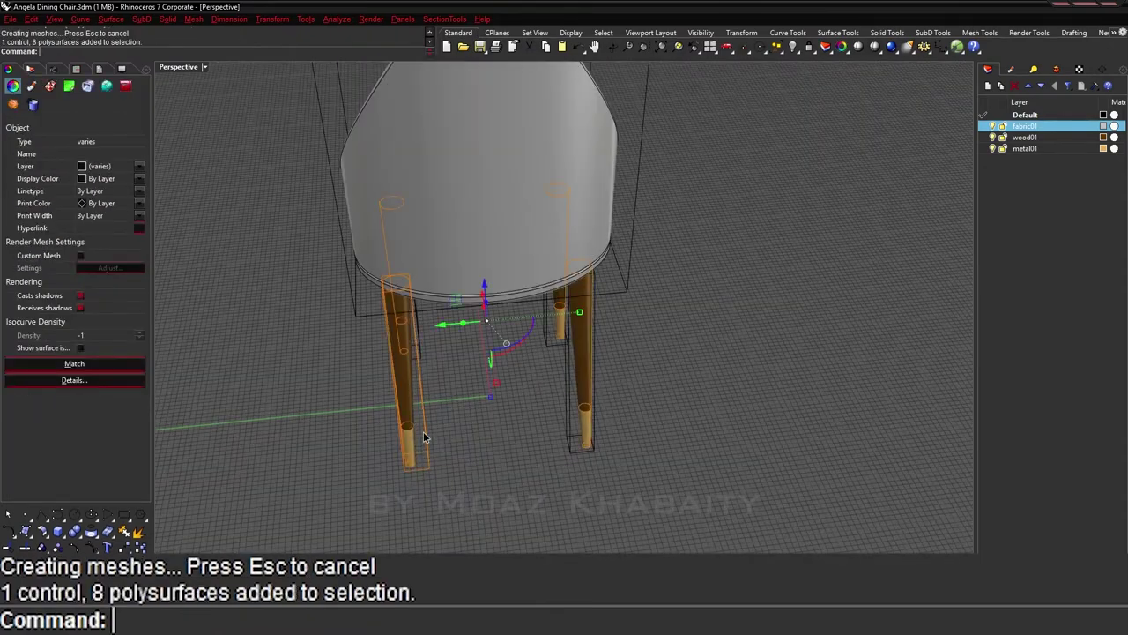
pyautogui.moveTo(471, 514); pyautogui.dragTo(532, 480, button='right')
pyautogui.press('Escape')
pyautogui.moveTo(627, 503); pyautogui.dragTo(424, 436, button='right')
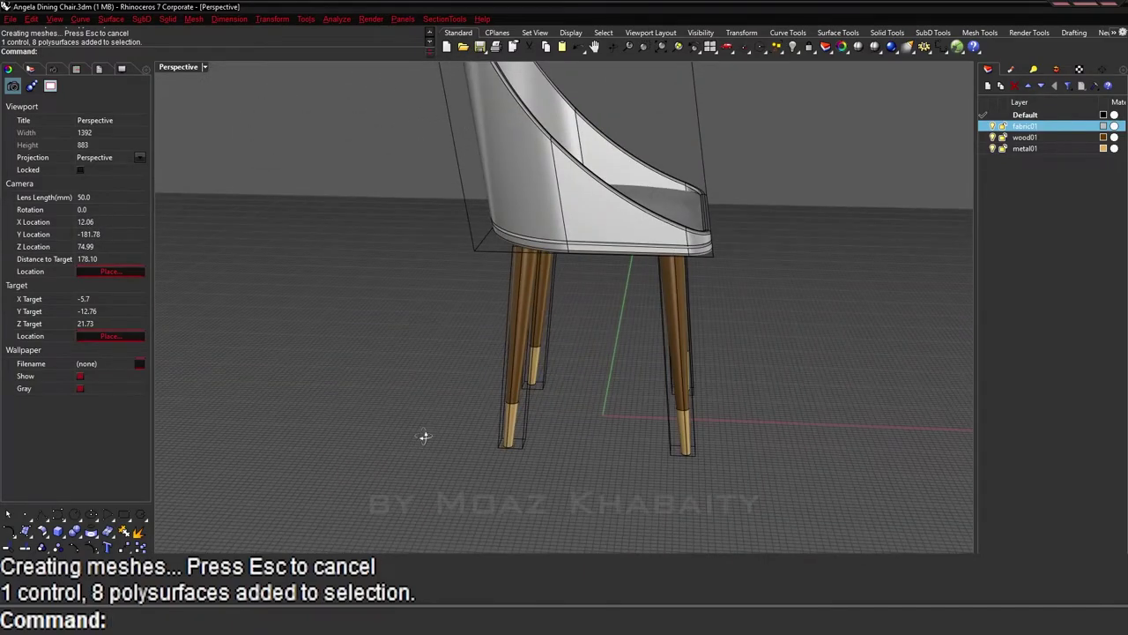
pyautogui.moveTo(496, 446); pyautogui.dragTo(571, 520, button='right')
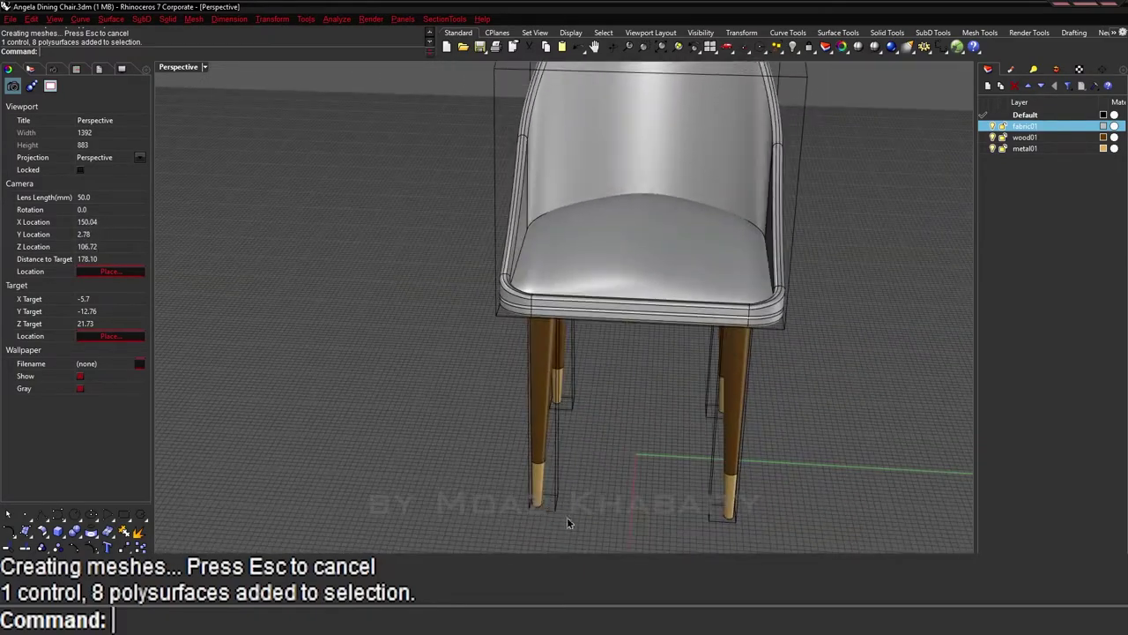
pyautogui.moveTo(668, 525)
pyautogui.mouseDown(button='right')
pyautogui.moveTo(782, 529)
pyautogui.moveTo(748, 485)
pyautogui.moveTo(670, 471)
pyautogui.moveTo(481, 500)
pyautogui.mouseUp(button='right')
# Step: Nudge the left leg, dismiss the cage edit warning, and undo the earlier mirror
pyautogui.click(482, 416)
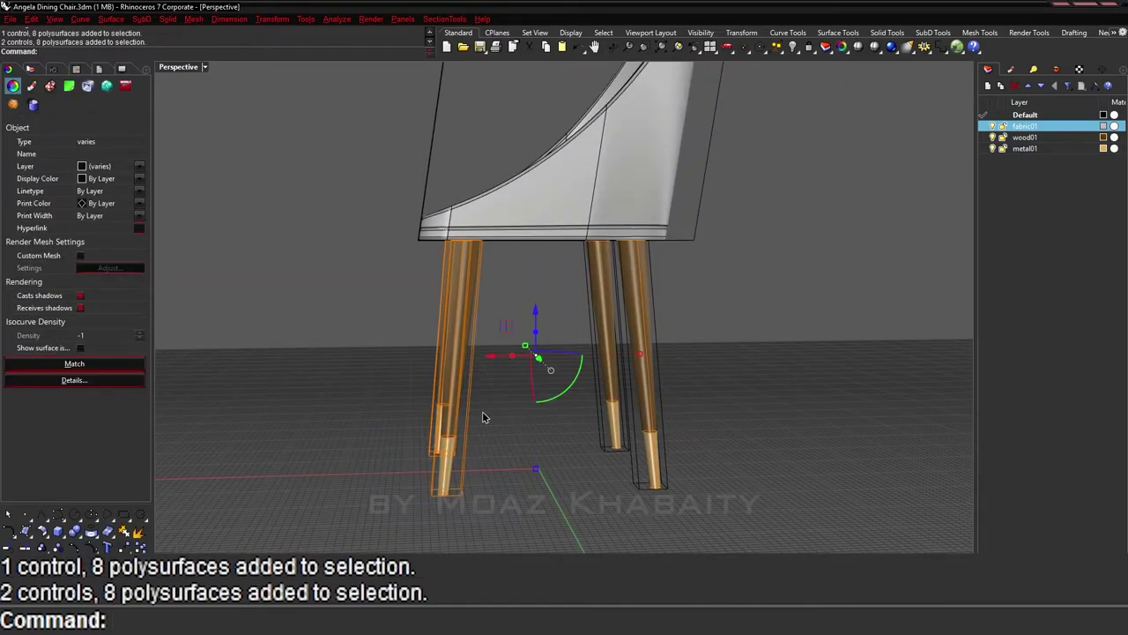
pyautogui.click(491, 418)
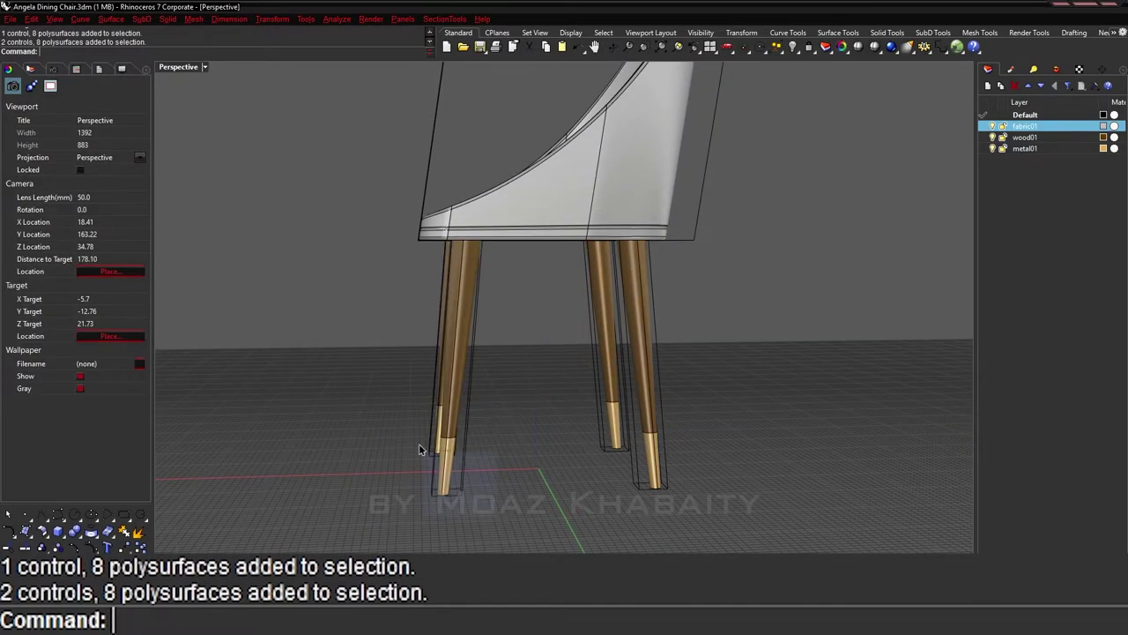
pyautogui.click(445, 432)
pyautogui.moveTo(511, 356); pyautogui.dragTo(485, 362)
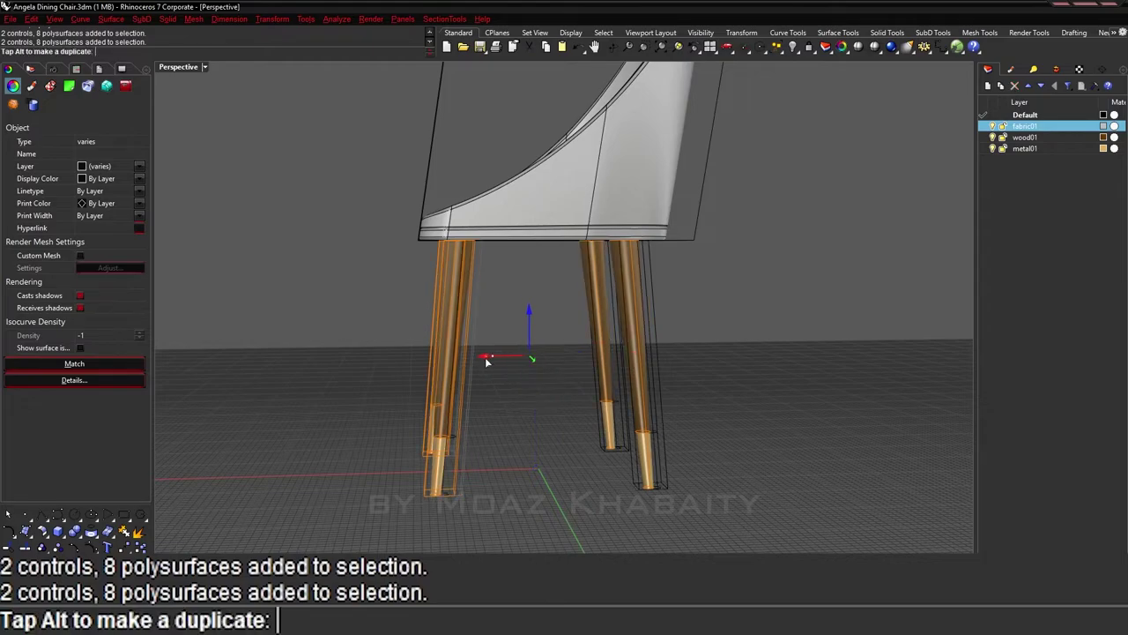
pyautogui.click(576, 337)
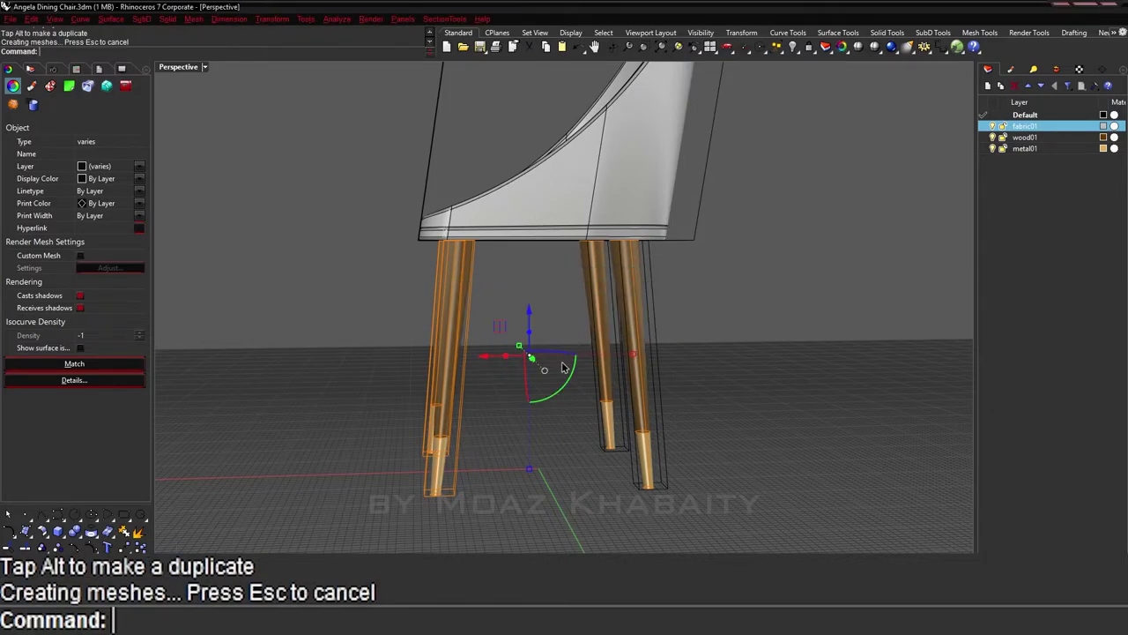
pyautogui.hotkey('ctrl', 'z')
# Step: Mirror the gold-tipped leg from origin 0 to place a copy opposite
pyautogui.moveTo(574, 512)
pyautogui.mouseDown(button='right')
pyautogui.moveTo(641, 489)
pyautogui.moveTo(646, 418)
pyautogui.moveTo(604, 470)
pyautogui.mouseUp(button='right')
pyautogui.click(646, 419)
pyautogui.write('Mi')
pyautogui.press('Return')
pyautogui.write('0')
pyautogui.press('Return')
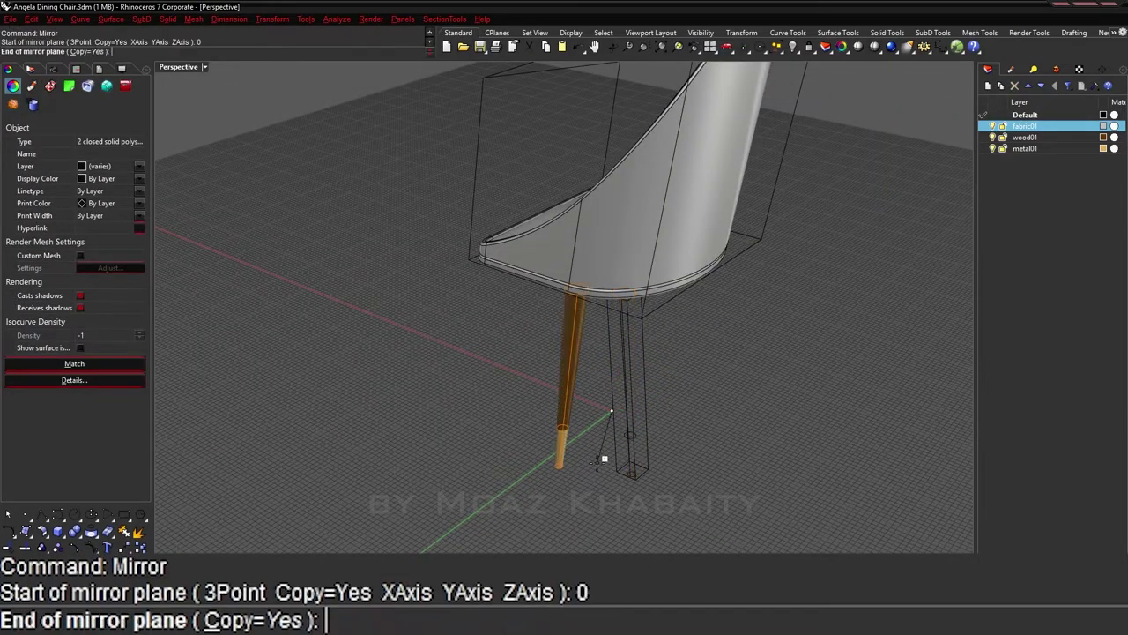
pyautogui.click(730, 472)
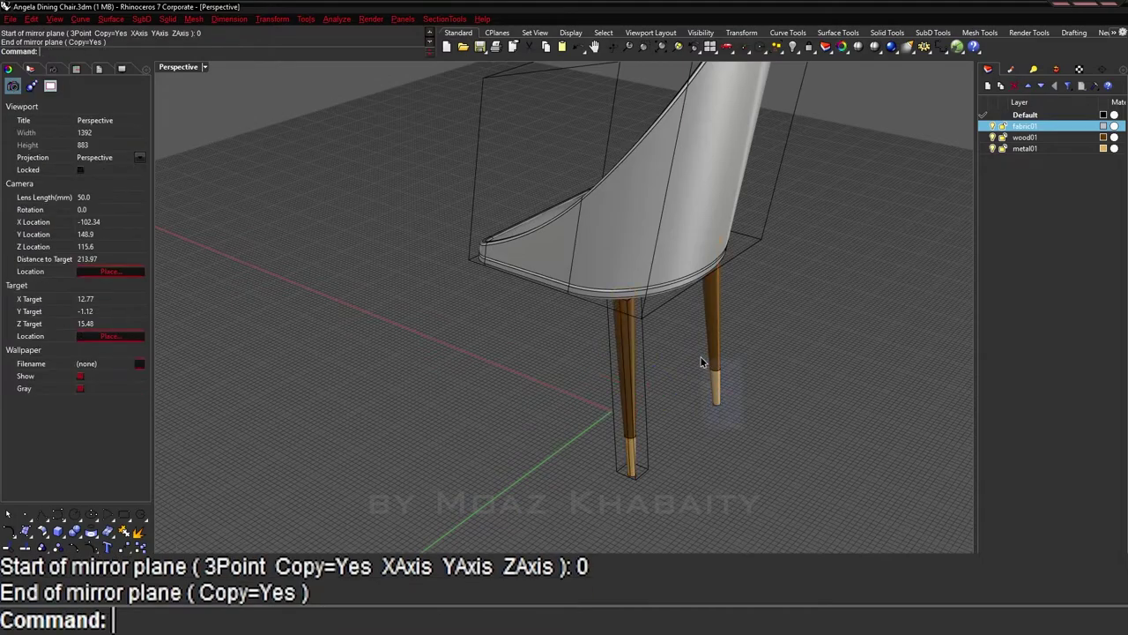
pyautogui.moveTo(743, 424); pyautogui.dragTo(460, 414, button='right')
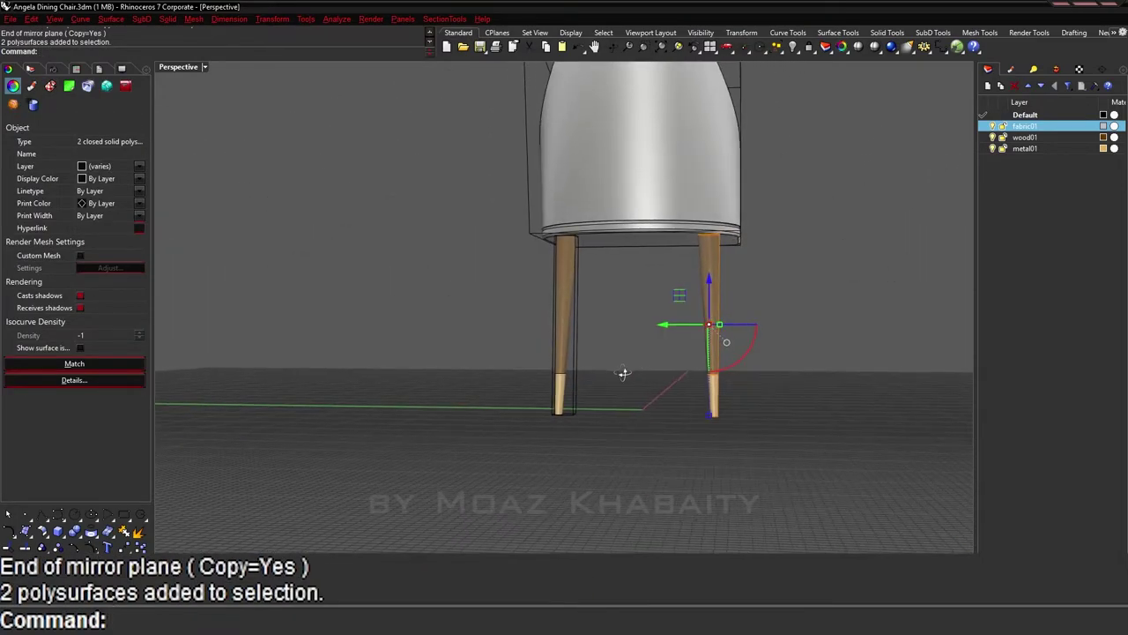
# Step: Mirror the selected leg again from origin 0 to add another leg
pyautogui.write('Mi')
pyautogui.press('Return')
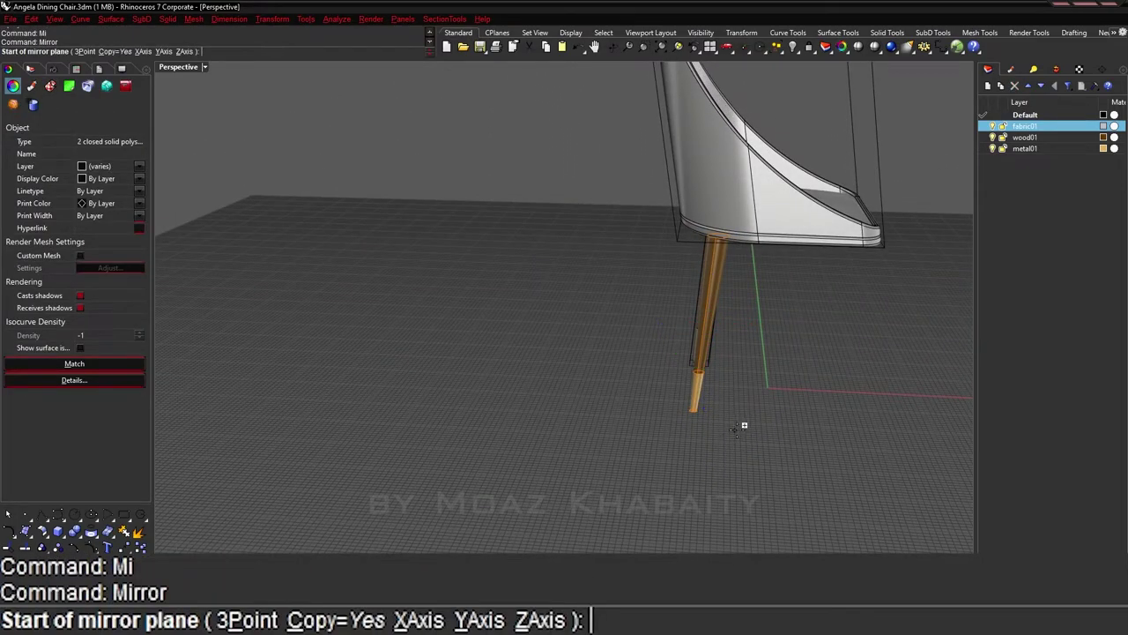
pyautogui.write('0')
pyautogui.press('Return')
pyautogui.click(778, 478)
pyautogui.moveTo(820, 470); pyautogui.dragTo(739, 479, button='right')
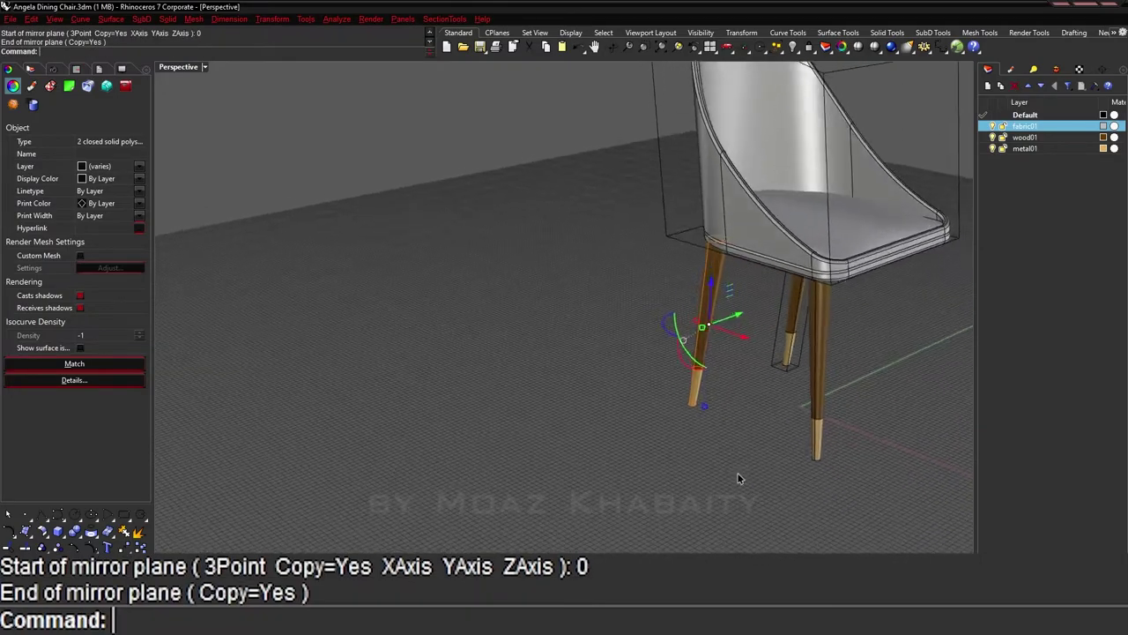
# Step: Mirror another leg from origin 0 to create the opposite leg
pyautogui.click(817, 416)
pyautogui.write('Mi')
pyautogui.press('Return')
pyautogui.write('0')
pyautogui.press('Return')
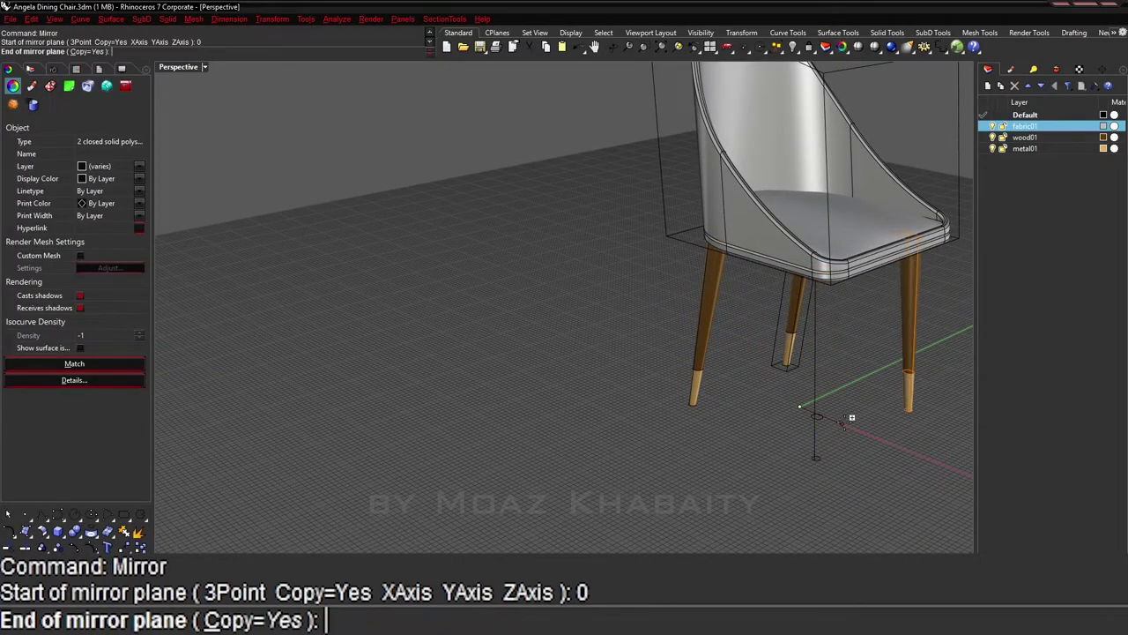
pyautogui.click(851, 416)
pyautogui.moveTo(852, 417)
pyautogui.mouseDown(button='right')
pyautogui.moveTo(774, 374)
pyautogui.moveTo(692, 447)
pyautogui.mouseUp(button='right')
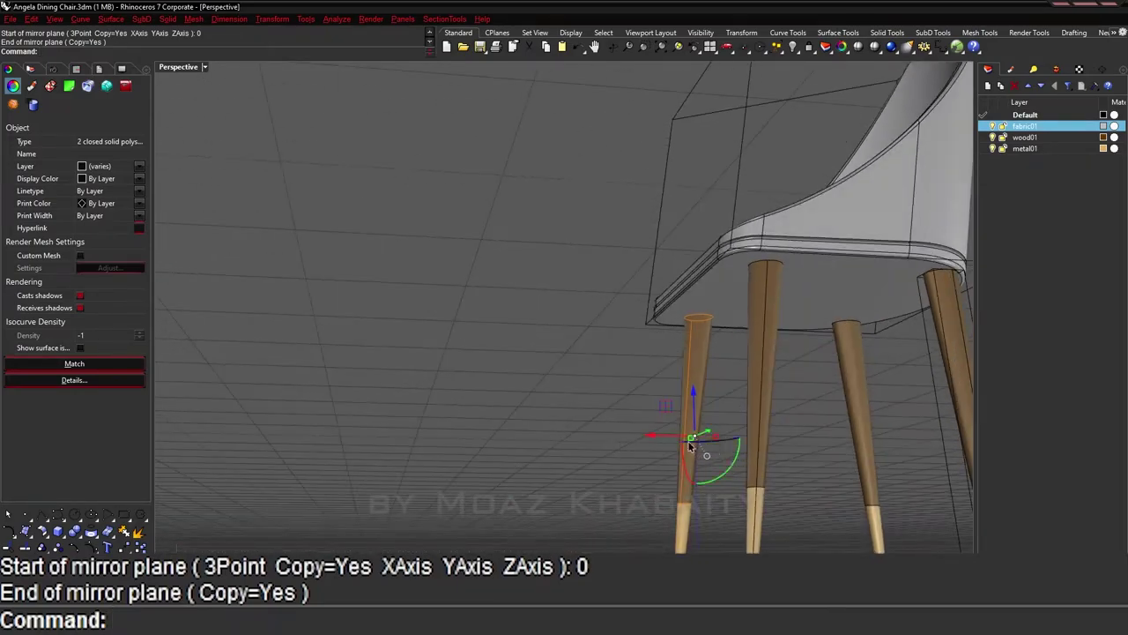
# Step: Slide the two front legs left along X so four legs sit under the seat
pyautogui.keyDown('shift'); pyautogui.click(760, 460); pyautogui.keyUp('shift')
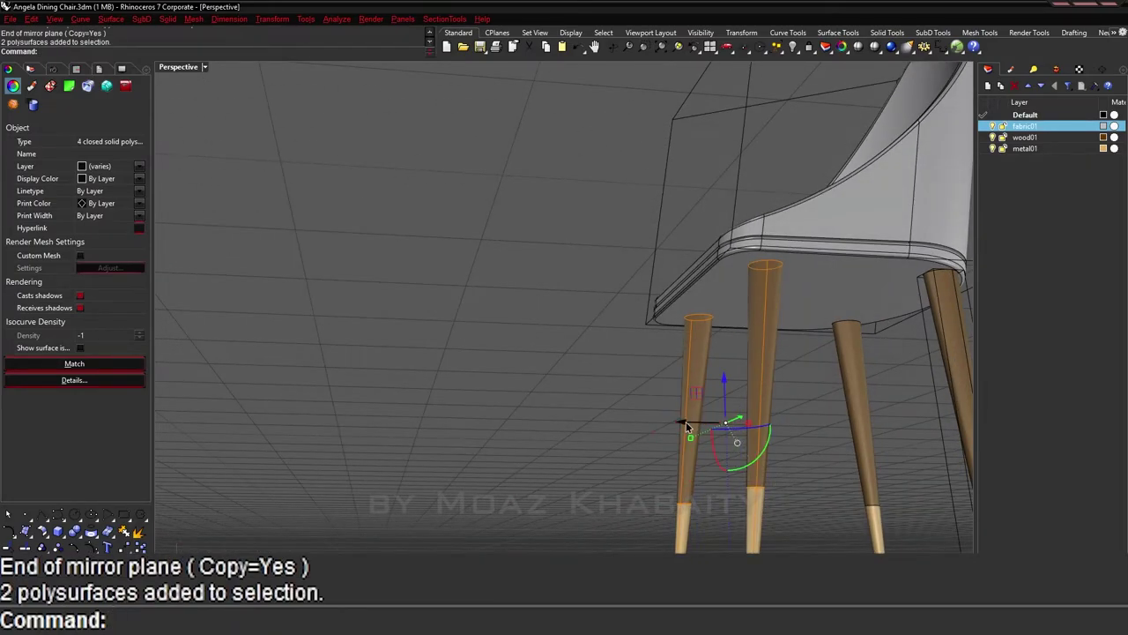
pyautogui.moveTo(685, 422); pyautogui.dragTo(663, 428)
pyautogui.moveTo(664, 428)
pyautogui.mouseDown(button='right')
pyautogui.moveTo(763, 437)
pyautogui.moveTo(760, 389)
pyautogui.mouseUp(button='right')
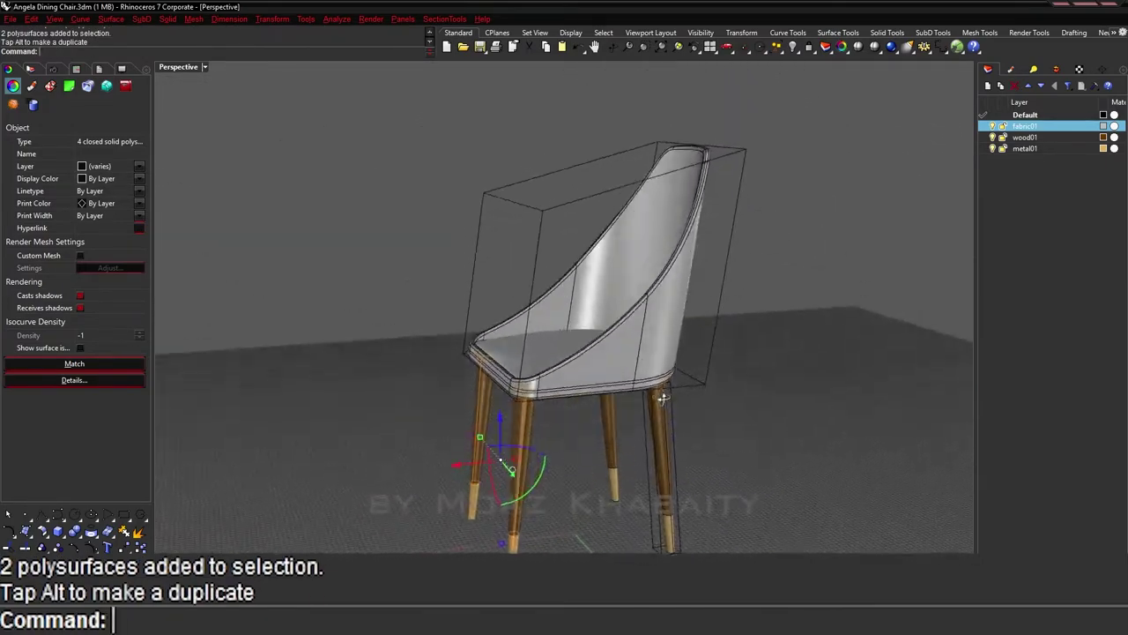
pyautogui.click(760, 388)
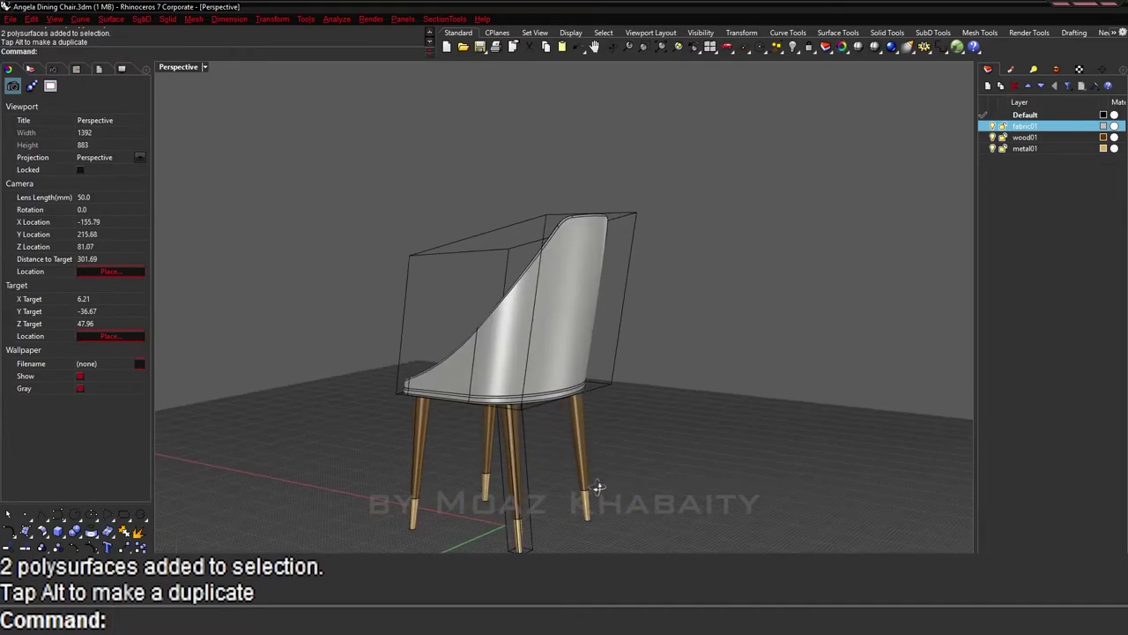
pyautogui.moveTo(642, 478); pyautogui.dragTo(615, 443, button='right')
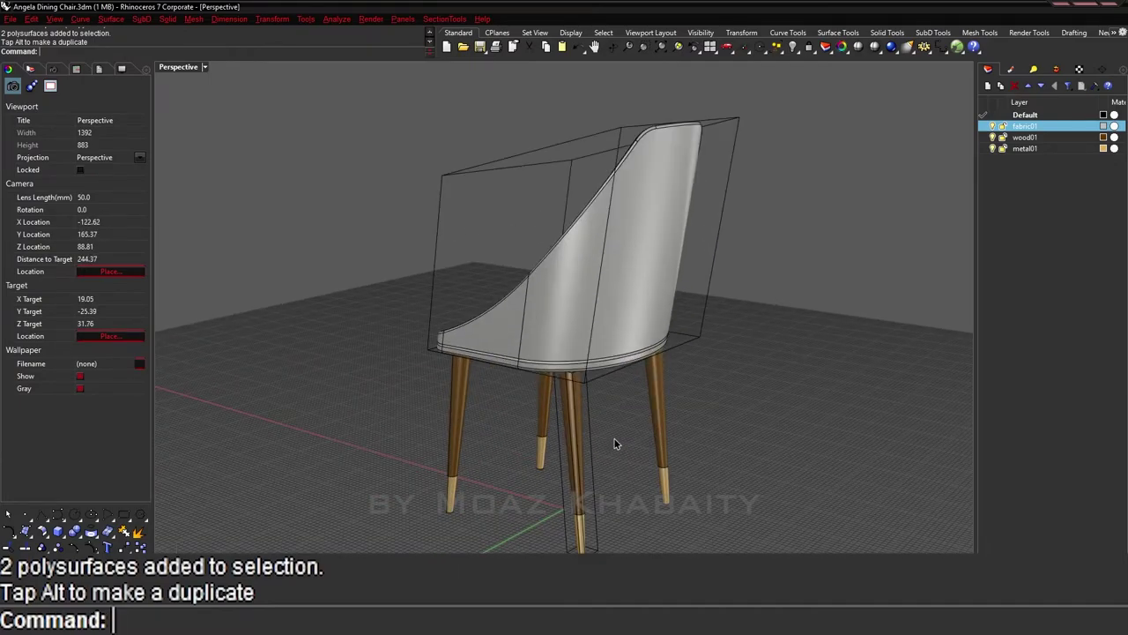
# Step: Switch to Arctic display and turn on the shell cage's control points
pyautogui.write('D')
pyautogui.press('Return')
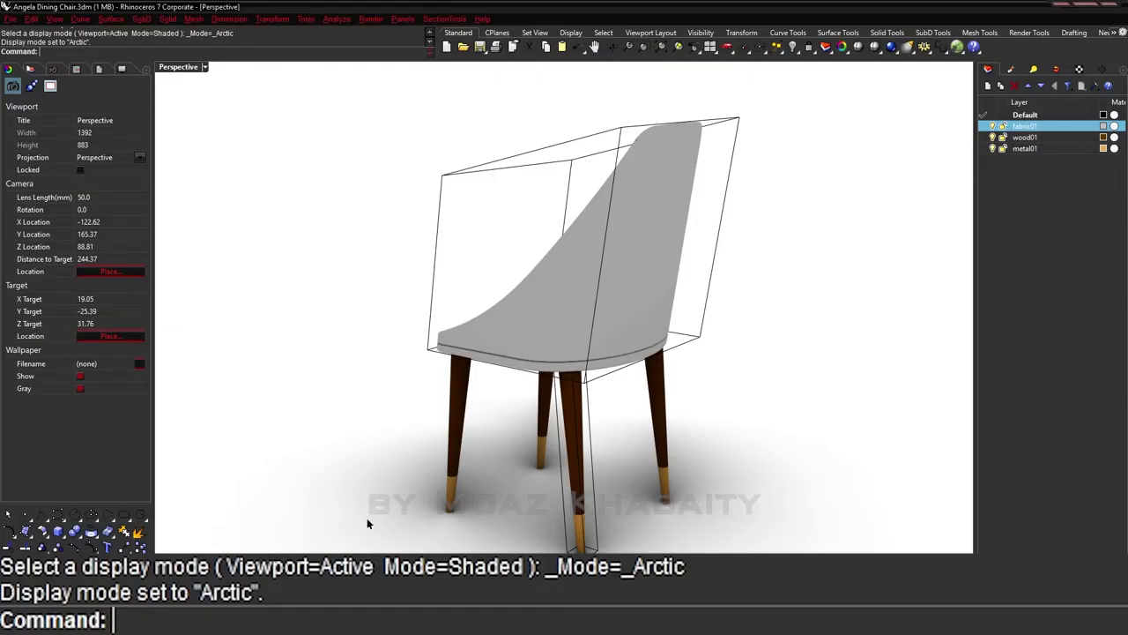
pyautogui.moveTo(366, 524); pyautogui.dragTo(620, 231, button='right')
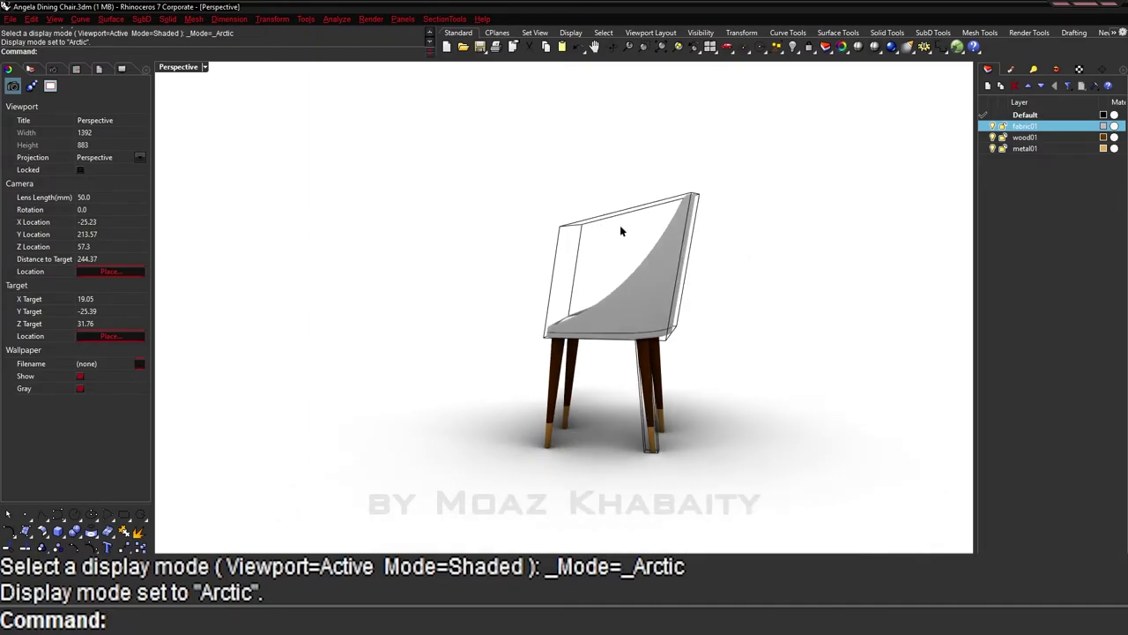
pyautogui.click(553, 245)
pyautogui.scroll(2, 691, 247)
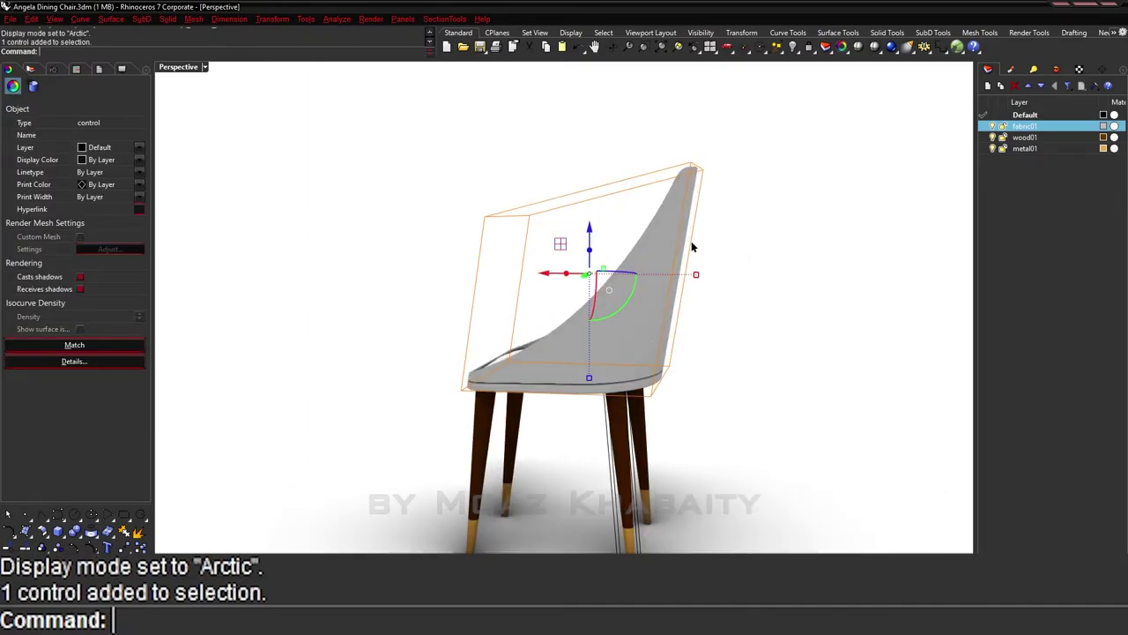
pyautogui.press('F10')
# Step: Drag the top cage points to reshape the backrest top, then inspect it
pyautogui.moveTo(680, 141)
pyautogui.mouseDown()
pyautogui.moveTo(713, 181)
pyautogui.moveTo(698, 128)
pyautogui.moveTo(697, 150)
pyautogui.mouseUp()
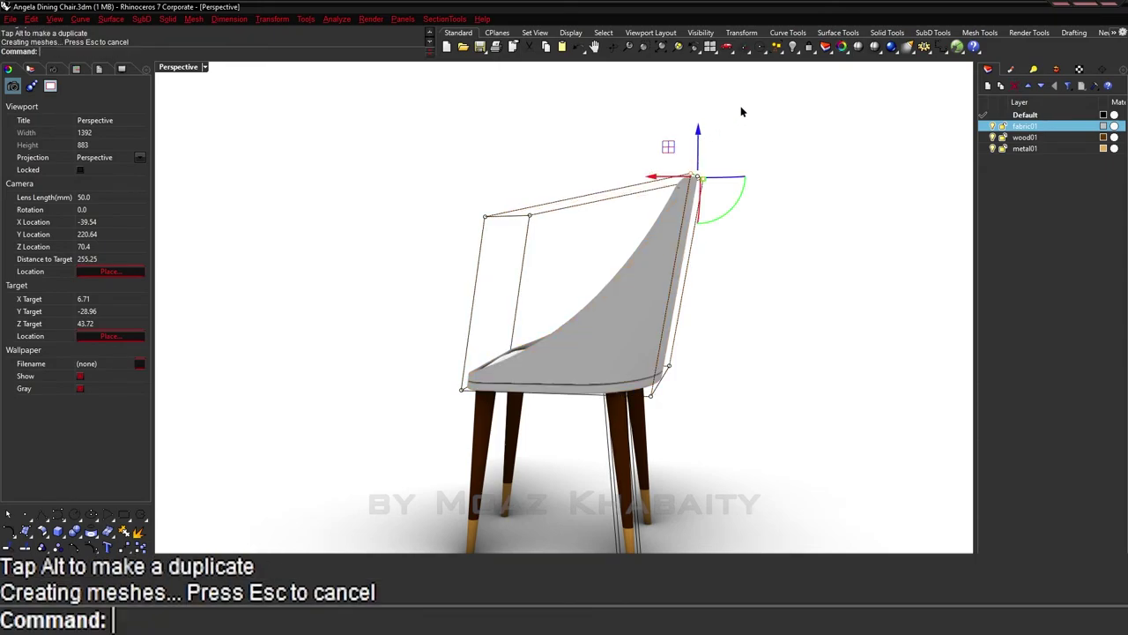
pyautogui.press('Escape')
pyautogui.moveTo(680, 273)
pyautogui.mouseDown(button='right')
pyautogui.moveTo(725, 346)
pyautogui.moveTo(716, 269)
pyautogui.mouseUp(button='right')
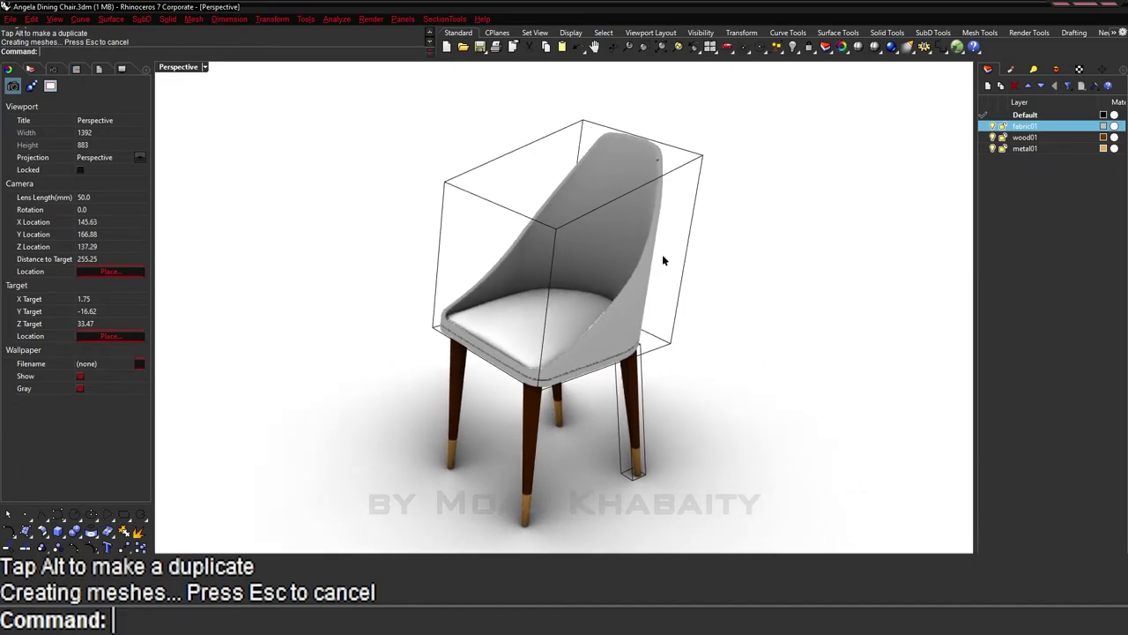
pyautogui.scroll(3, 662, 254)
pyautogui.moveTo(650, 306)
pyautogui.mouseDown(button='right')
pyautogui.moveTo(660, 306)
pyautogui.moveTo(652, 292)
pyautogui.mouseUp(button='right')
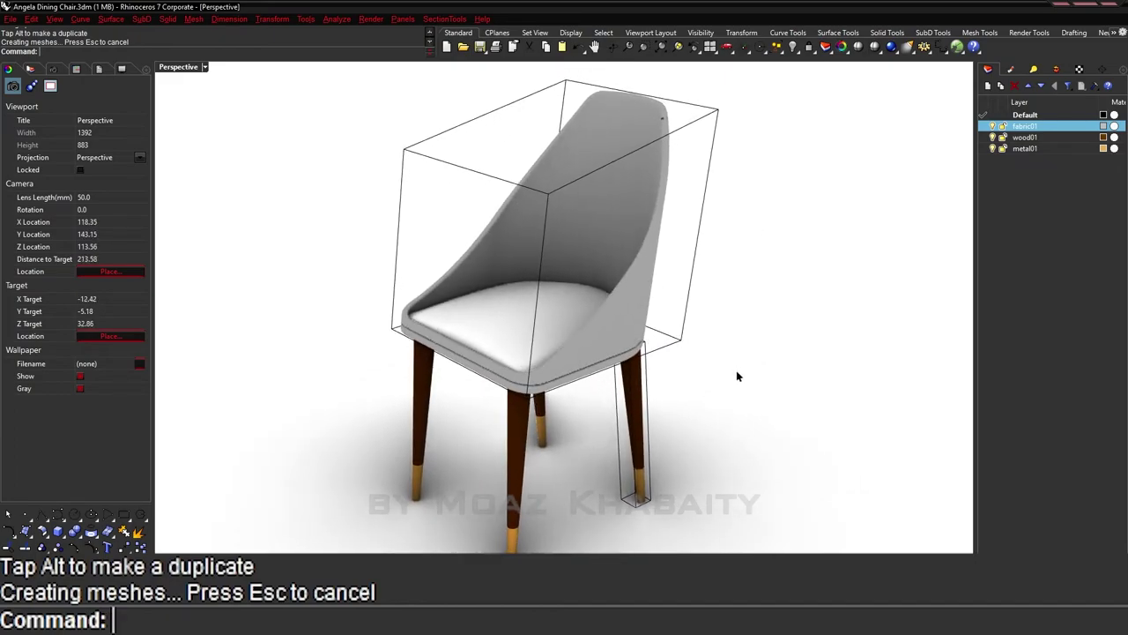
pyautogui.moveTo(738, 377)
pyautogui.mouseDown(button='right')
pyautogui.moveTo(476, 297)
pyautogui.moveTo(355, 353)
pyautogui.moveTo(680, 382)
pyautogui.moveTo(738, 348)
pyautogui.moveTo(713, 370)
pyautogui.moveTo(727, 377)
pyautogui.mouseUp(button='right')
# Step: Save Angela Dining Chair.3dm and return the viewport to Shaded display
pyautogui.hotkey('ctrl', 's')
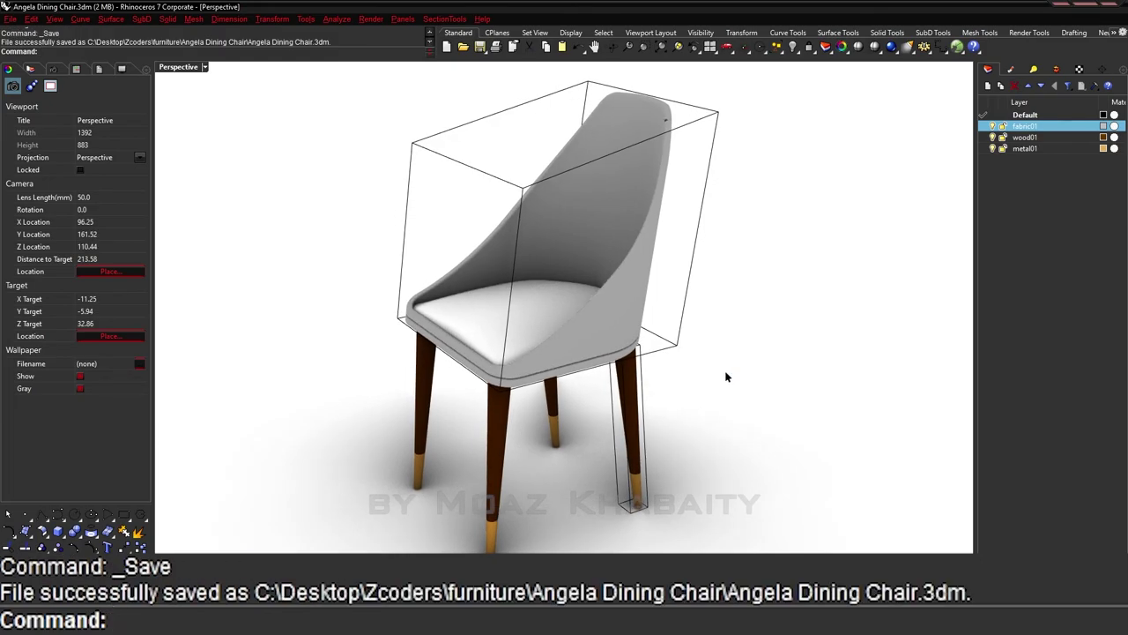
pyautogui.write('D')
pyautogui.press('Return')
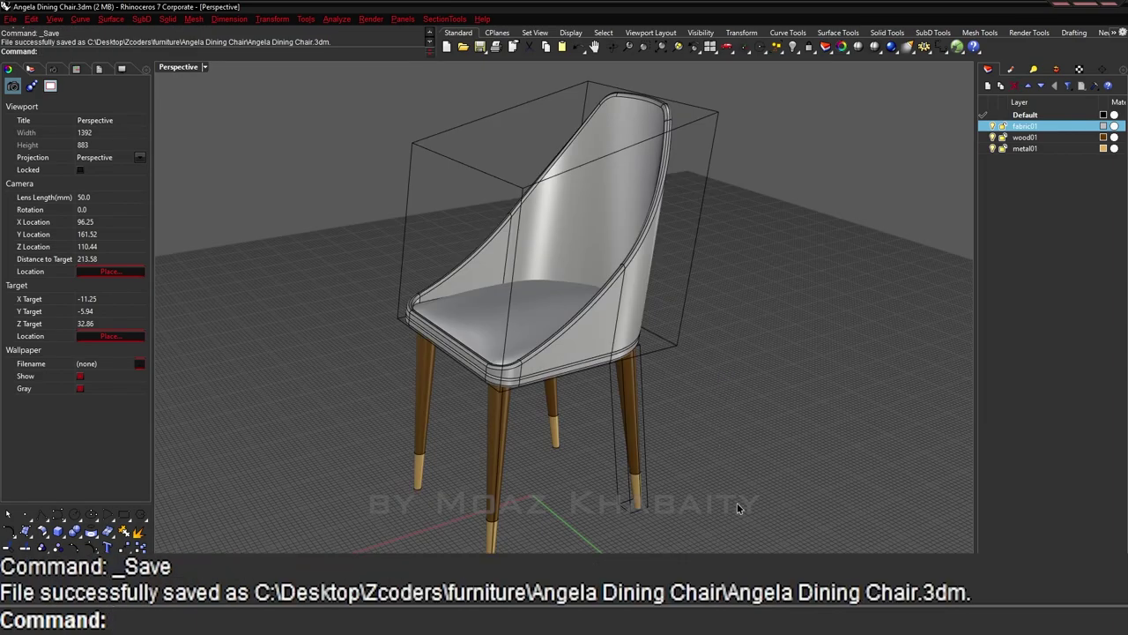